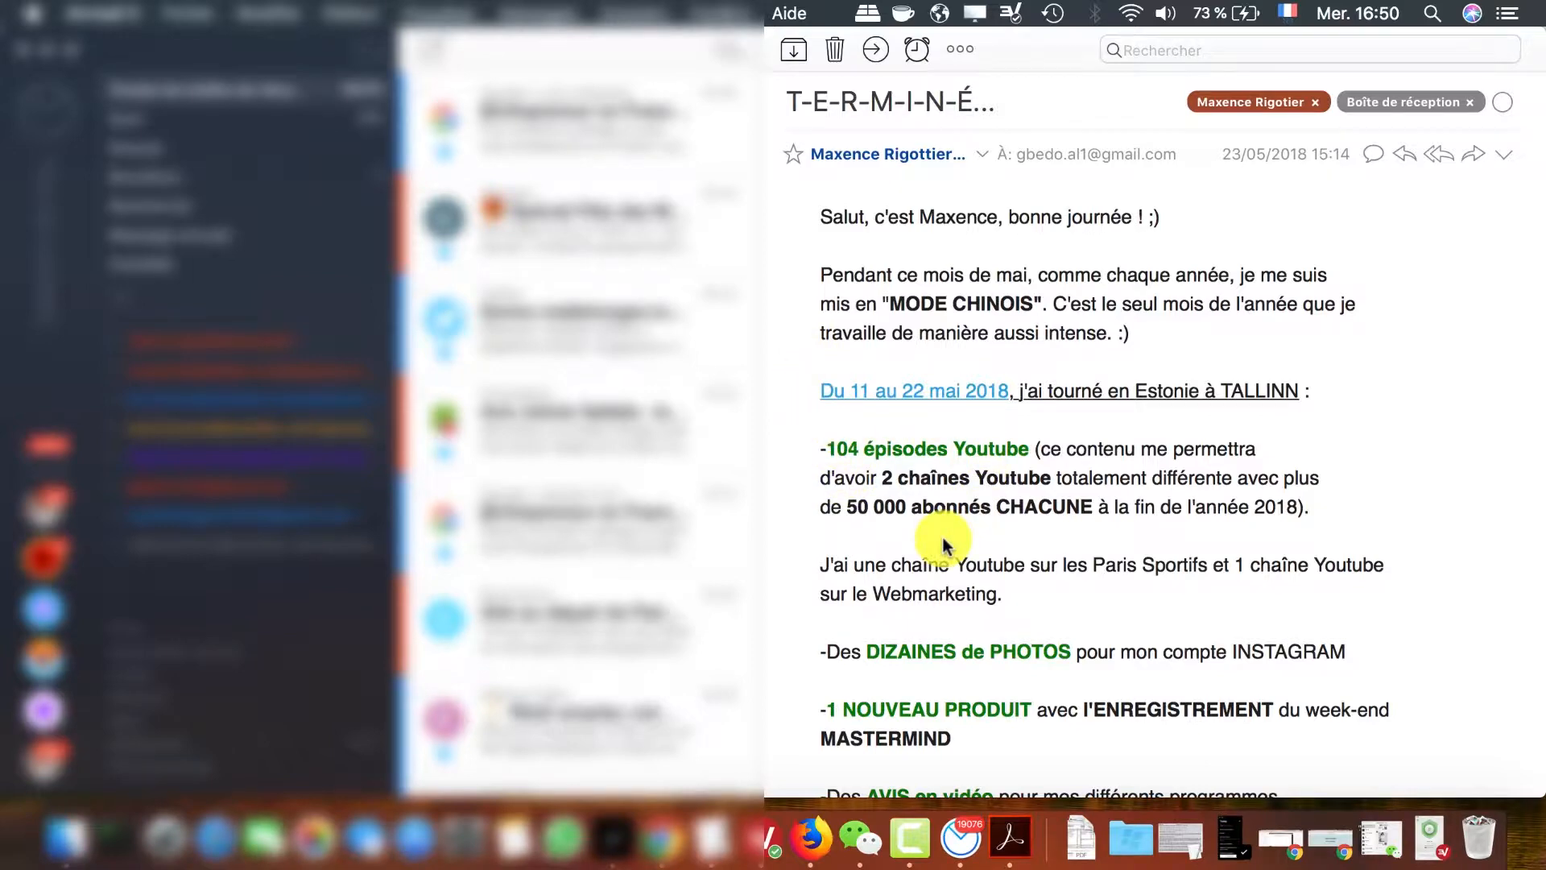
Step: Read through the open e-mail about the intensive May work period and the projects it lists
scroll(939, 508, "down", 4)
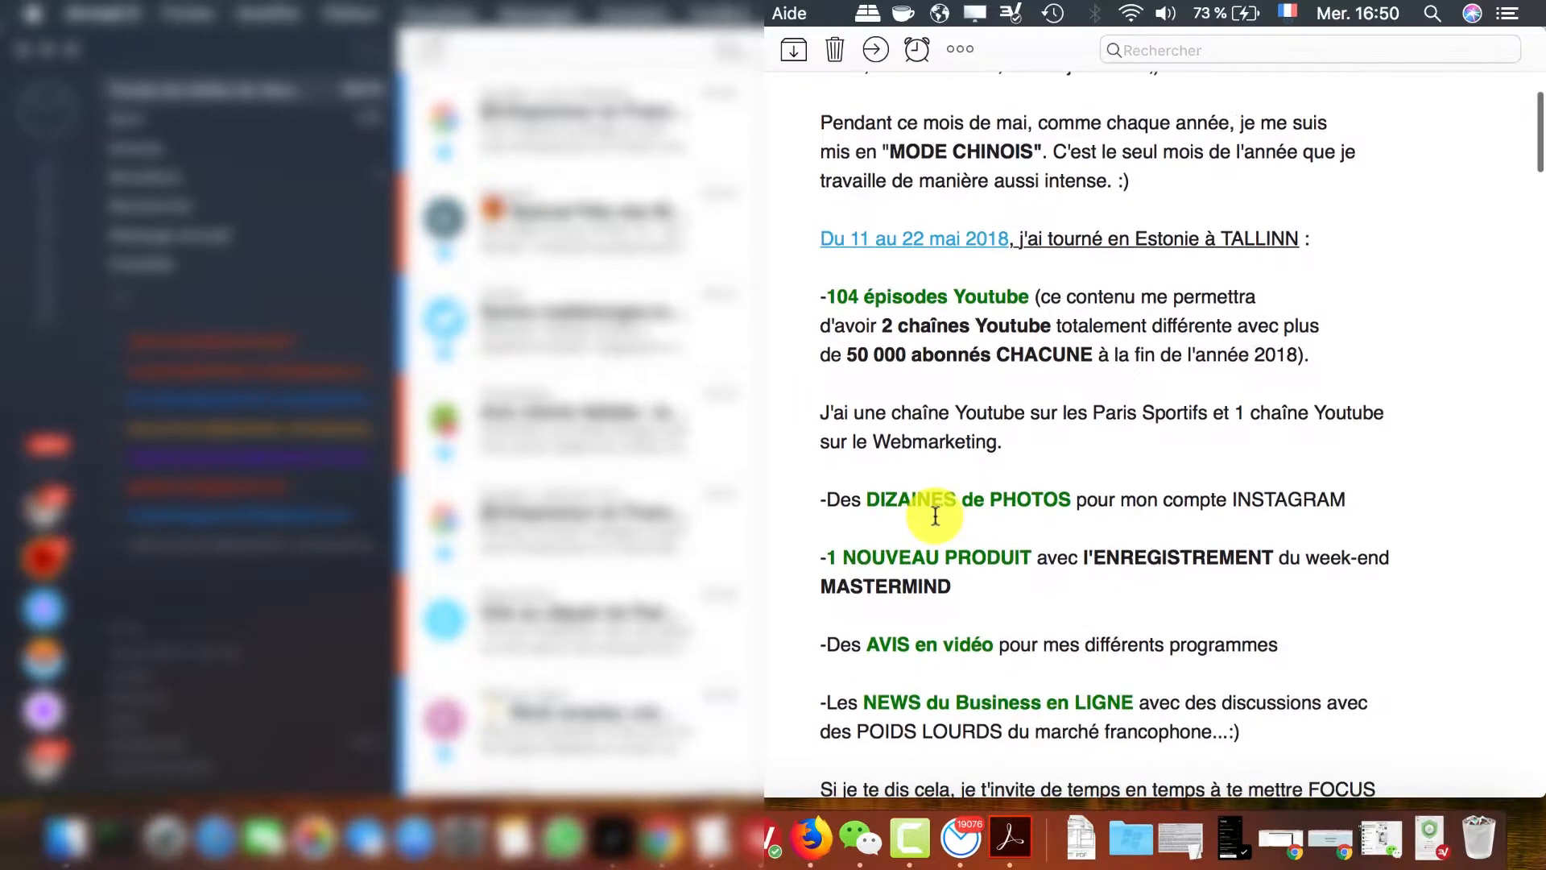
scroll(938, 513, "down", 4)
scroll(936, 516, "down", 2)
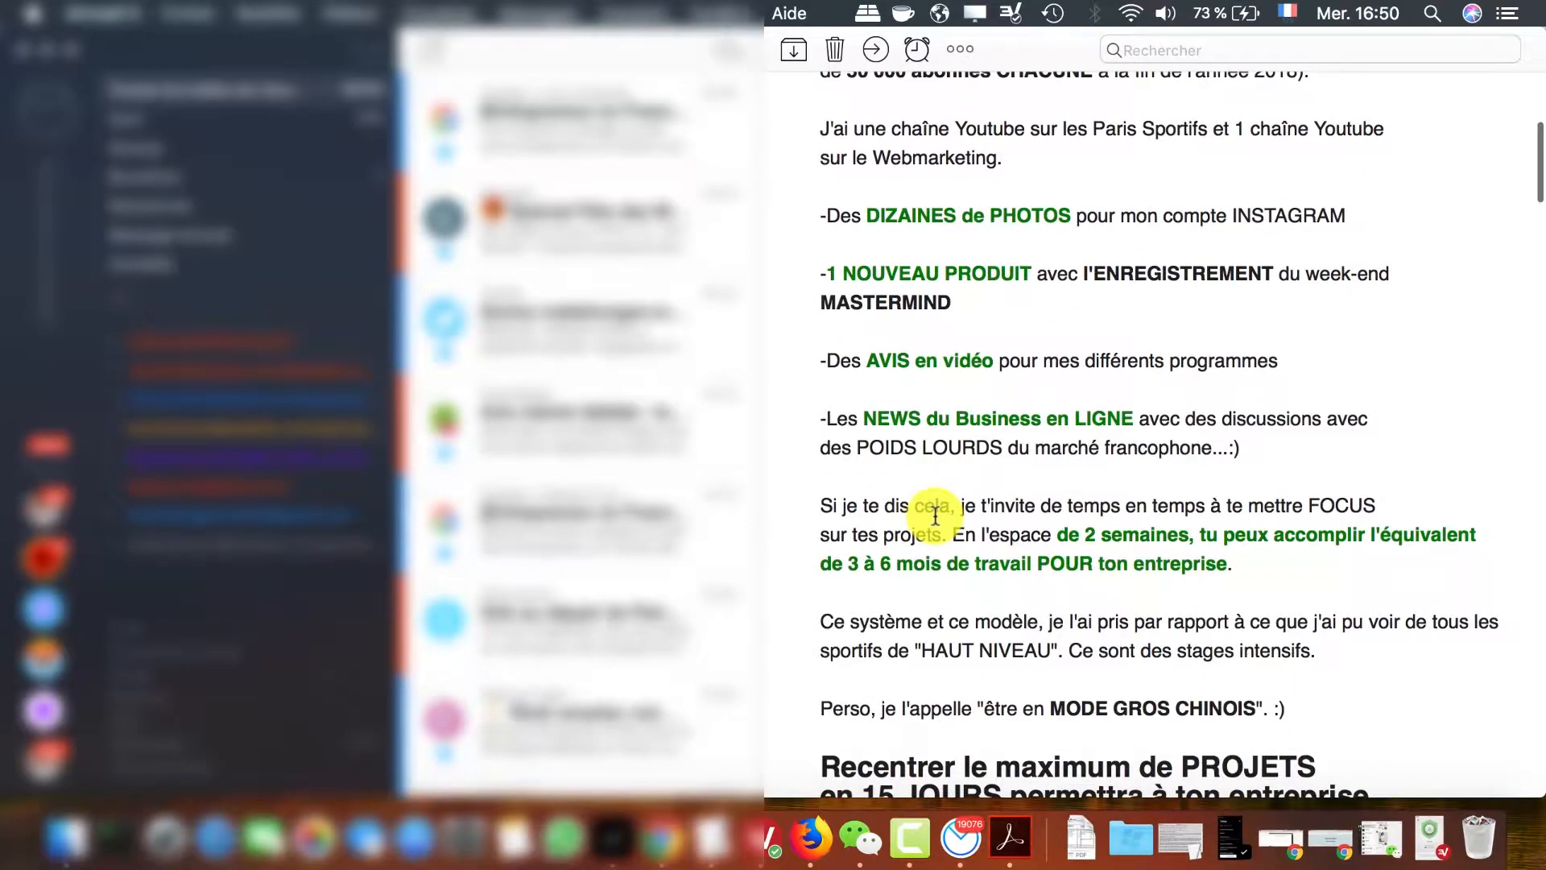
scroll(936, 515, "down", 3)
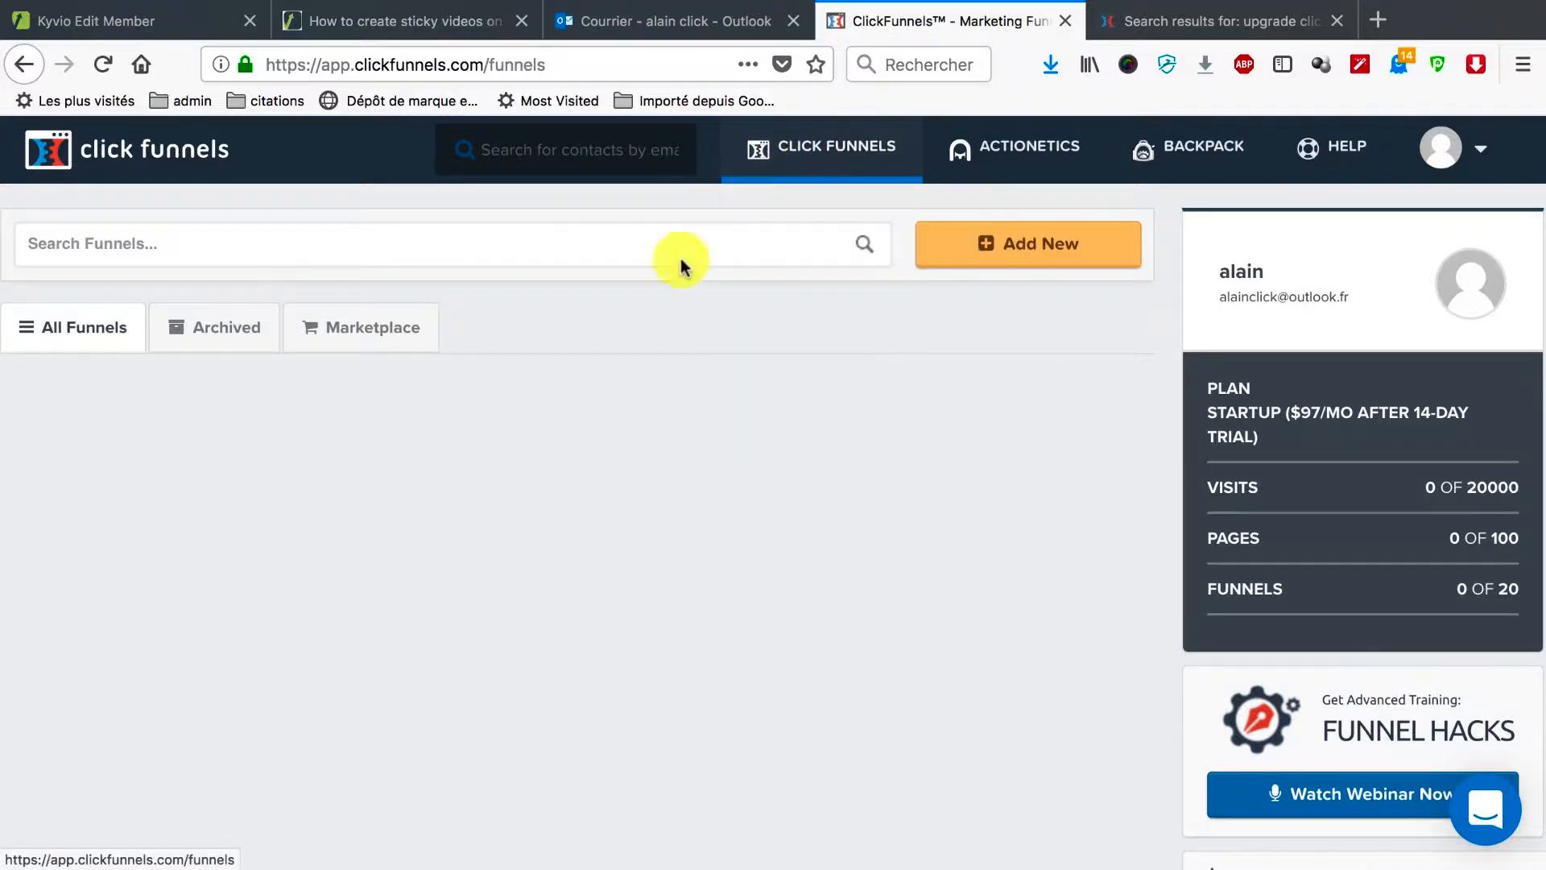
Step: View the ClickFunnels contacts management page and the sales management page
mouse_move(783, 159)
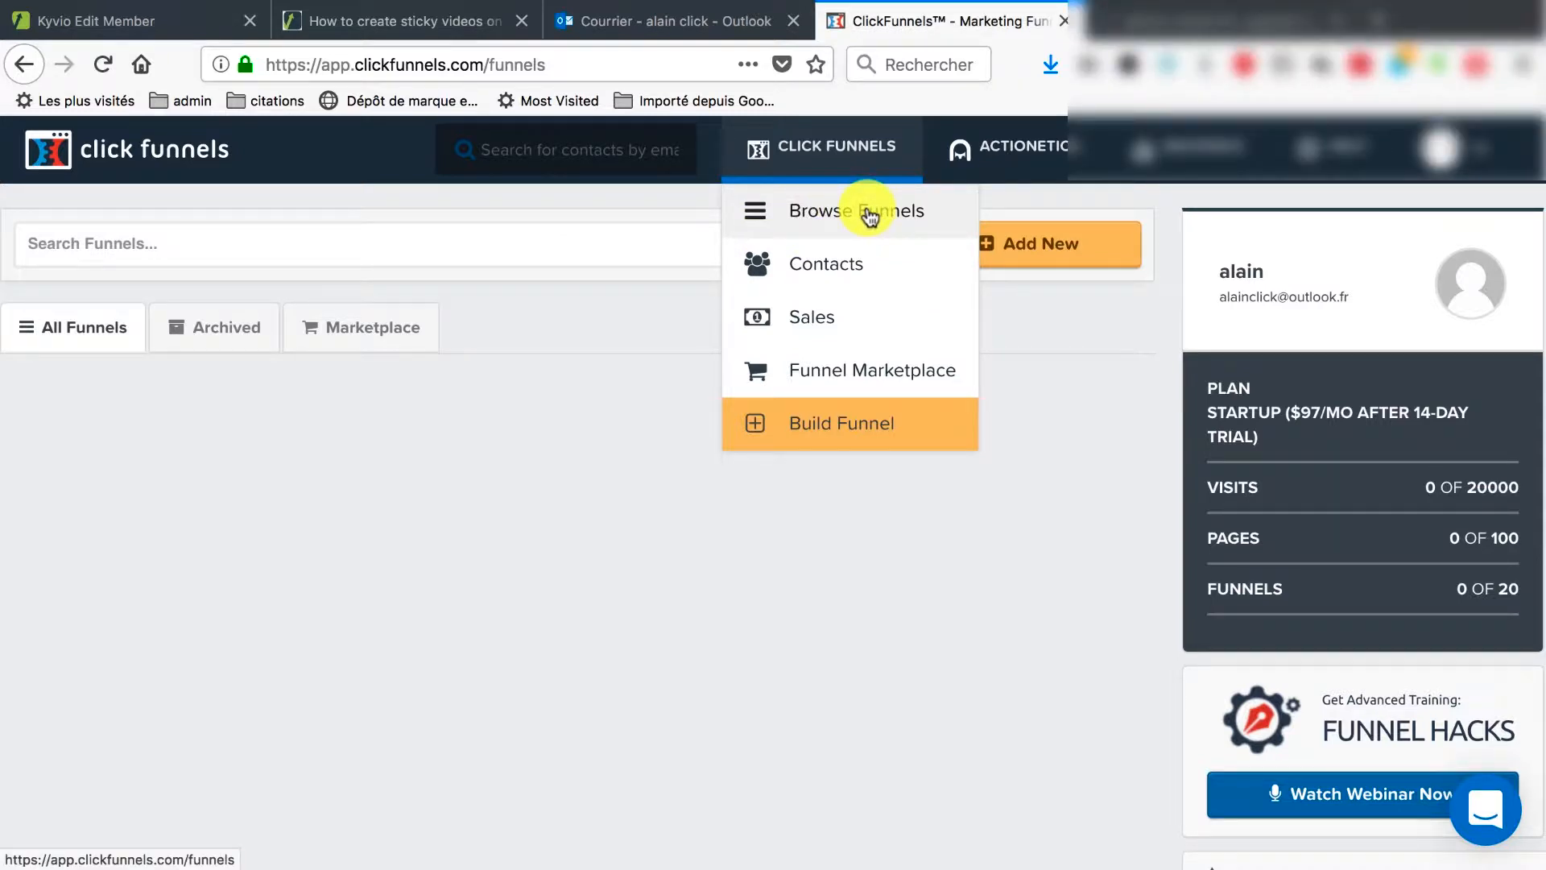
left_click(836, 278)
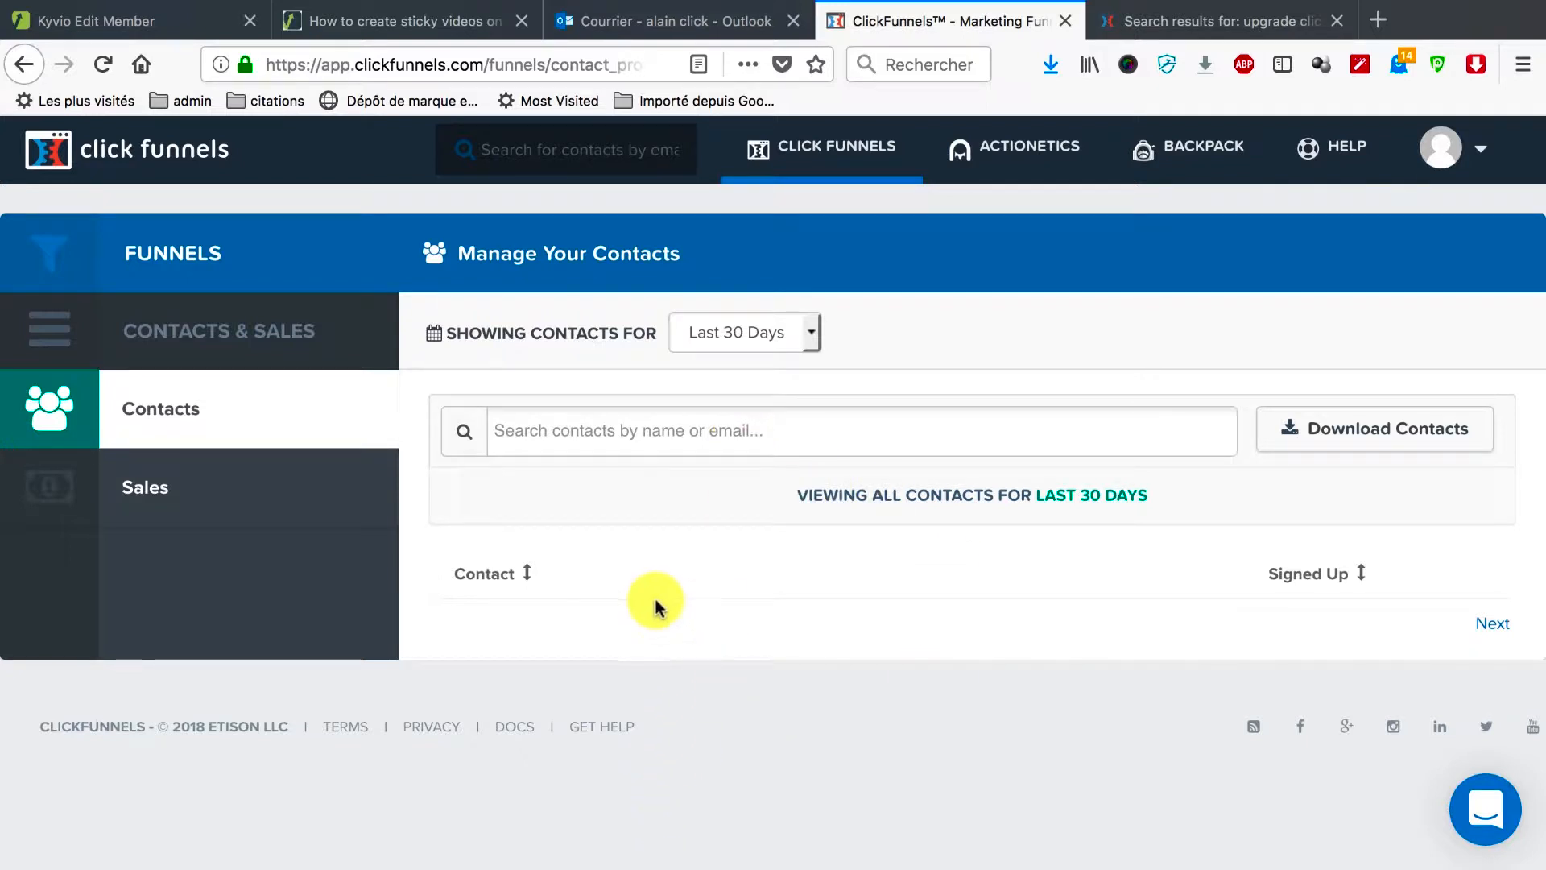
left_click(205, 488)
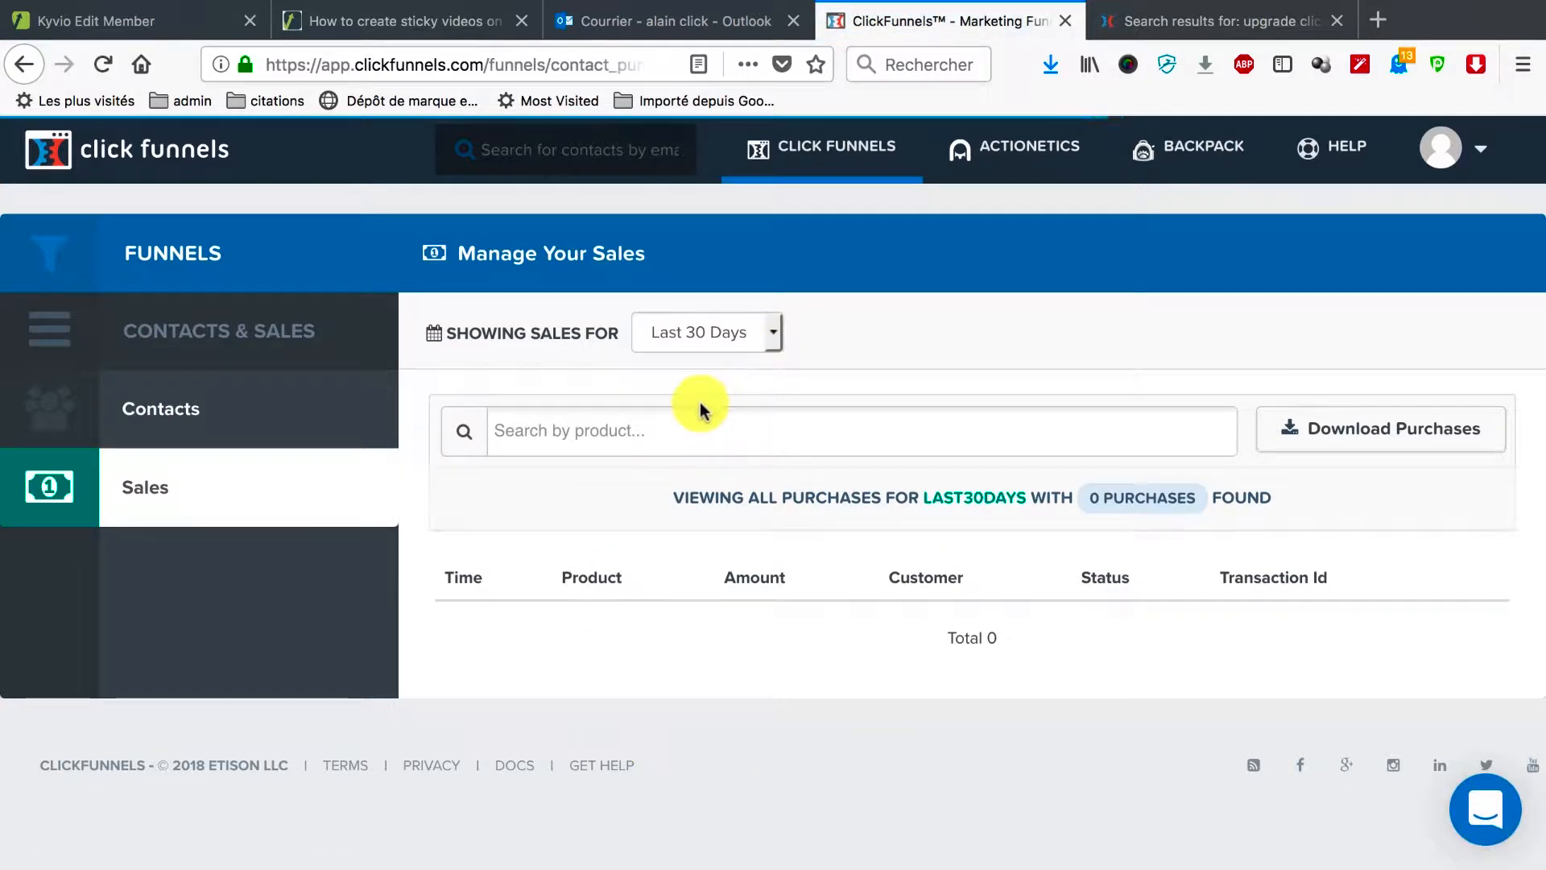
Step: Open the Funnel Marketplace in a new browser tab and look over its templates by funnel category
mouse_move(845, 148)
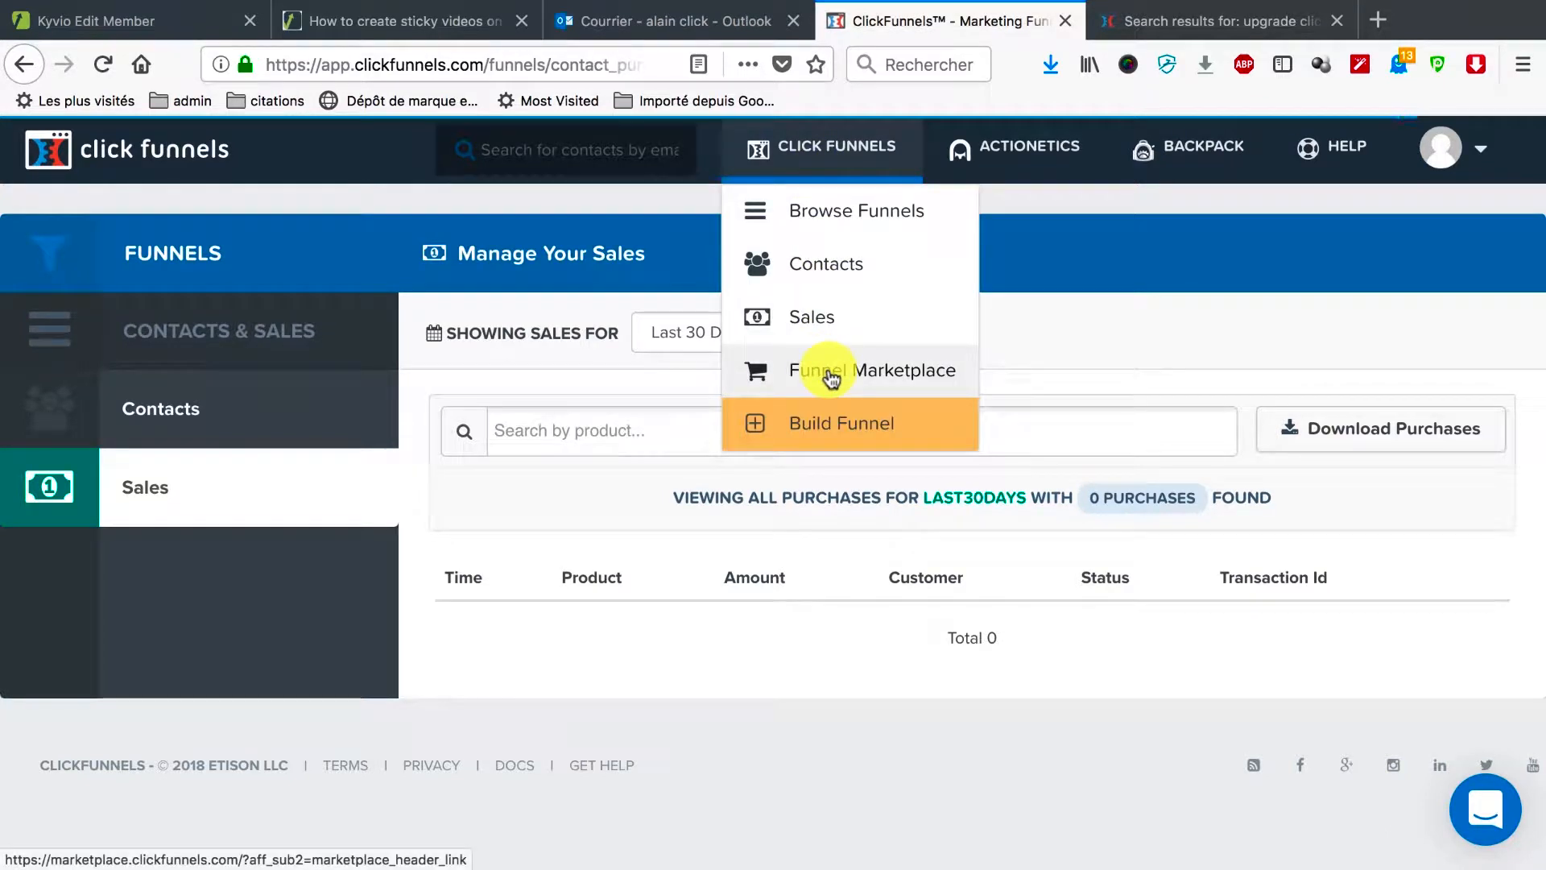
right_click(831, 378)
left_click(890, 378)
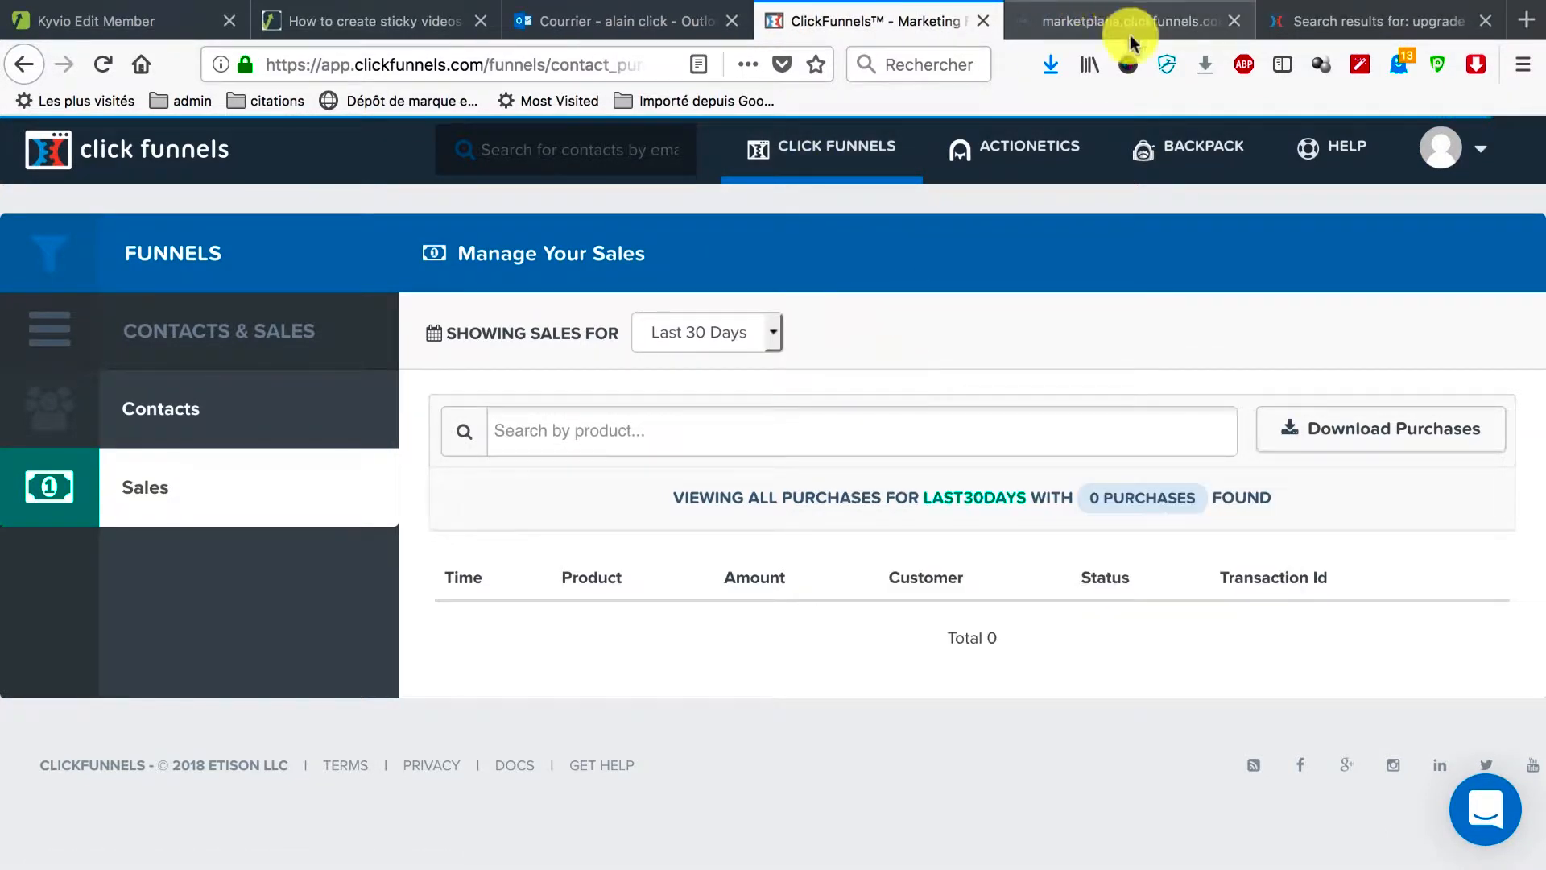
left_click(1110, 19)
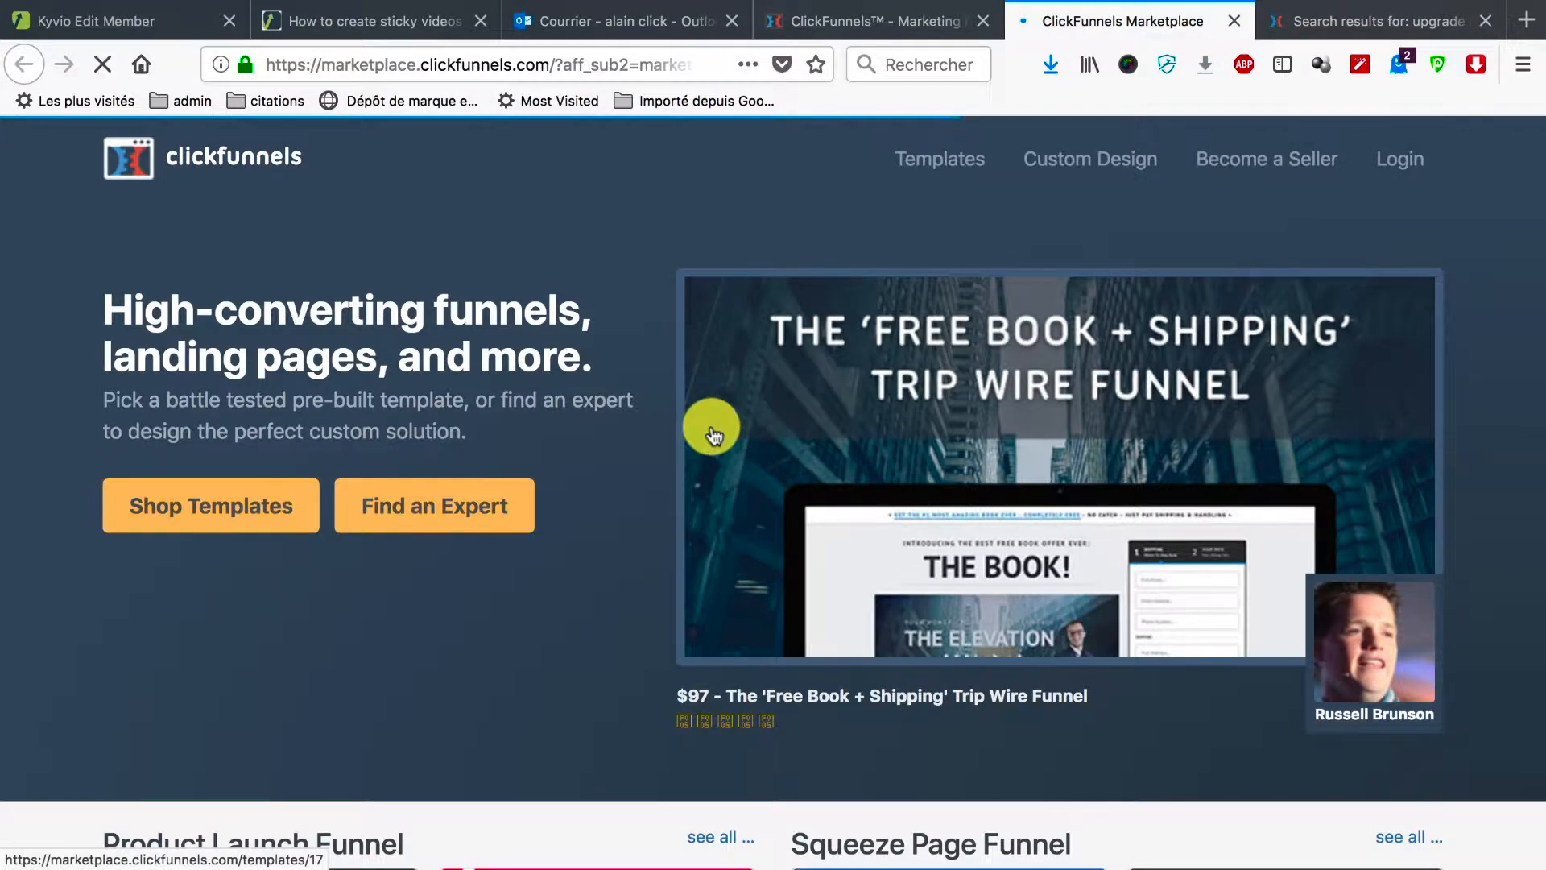
scroll(712, 435, "down", 7)
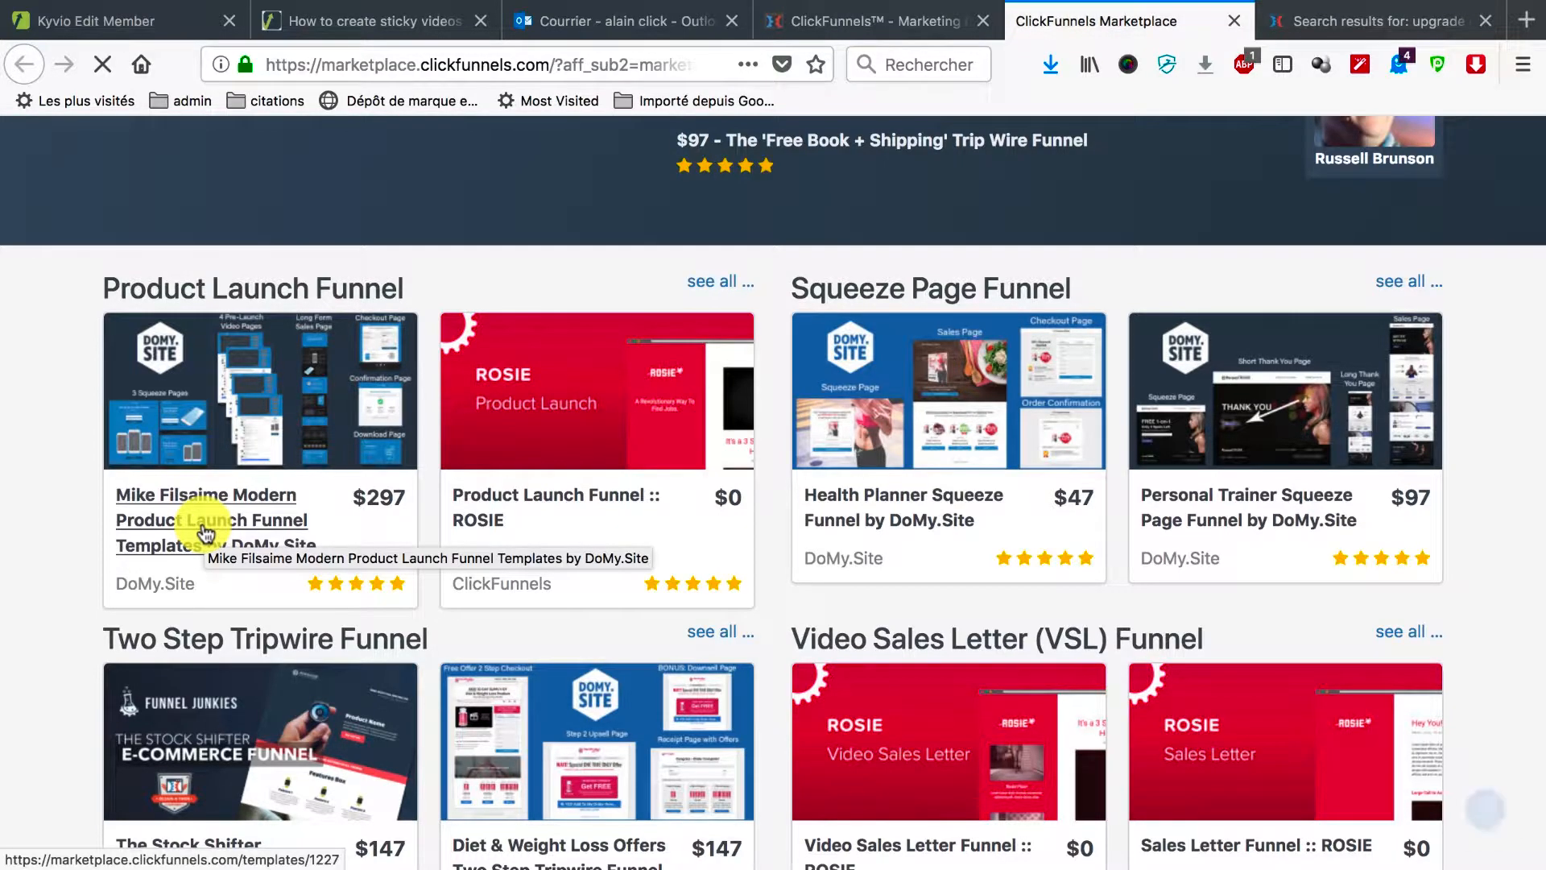
scroll(558, 495, "down", 3)
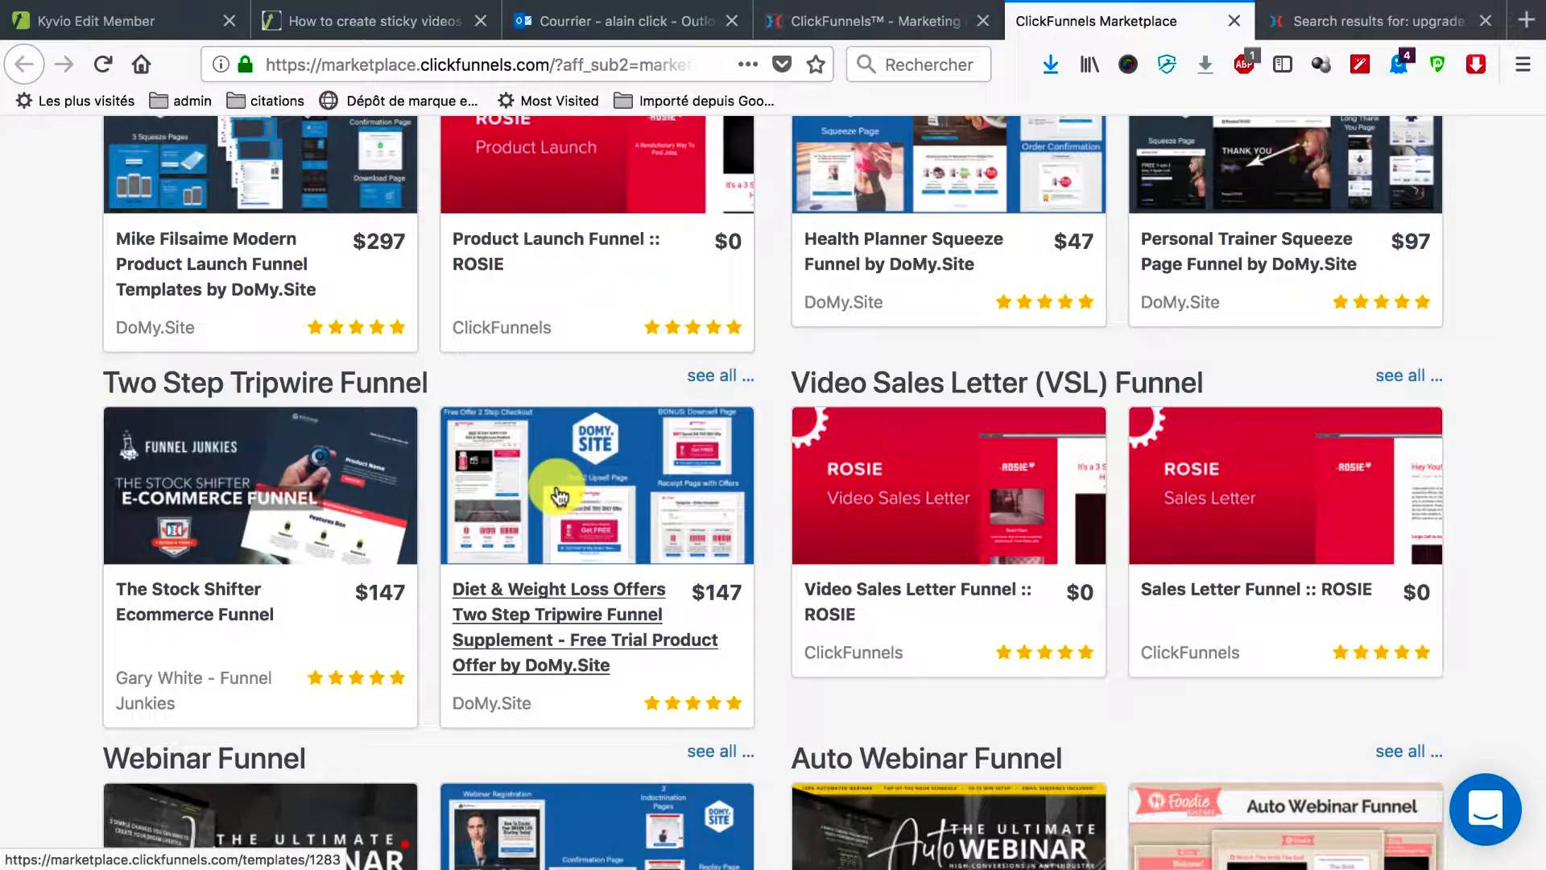
scroll(558, 495, "up", 6)
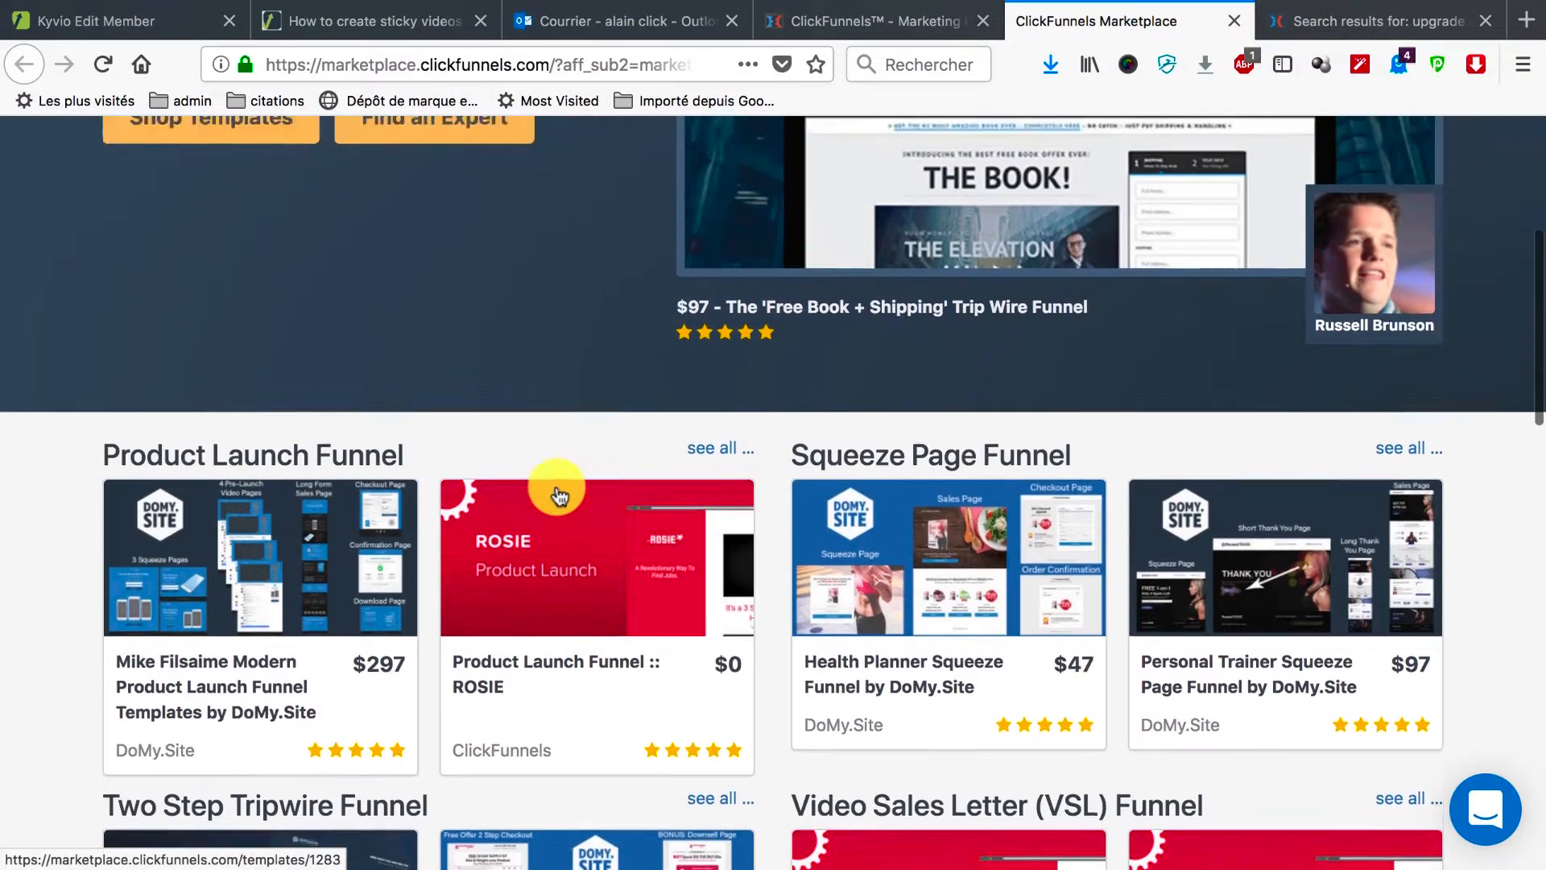
scroll(556, 487, "down", 1)
scroll(557, 486, "up", 1)
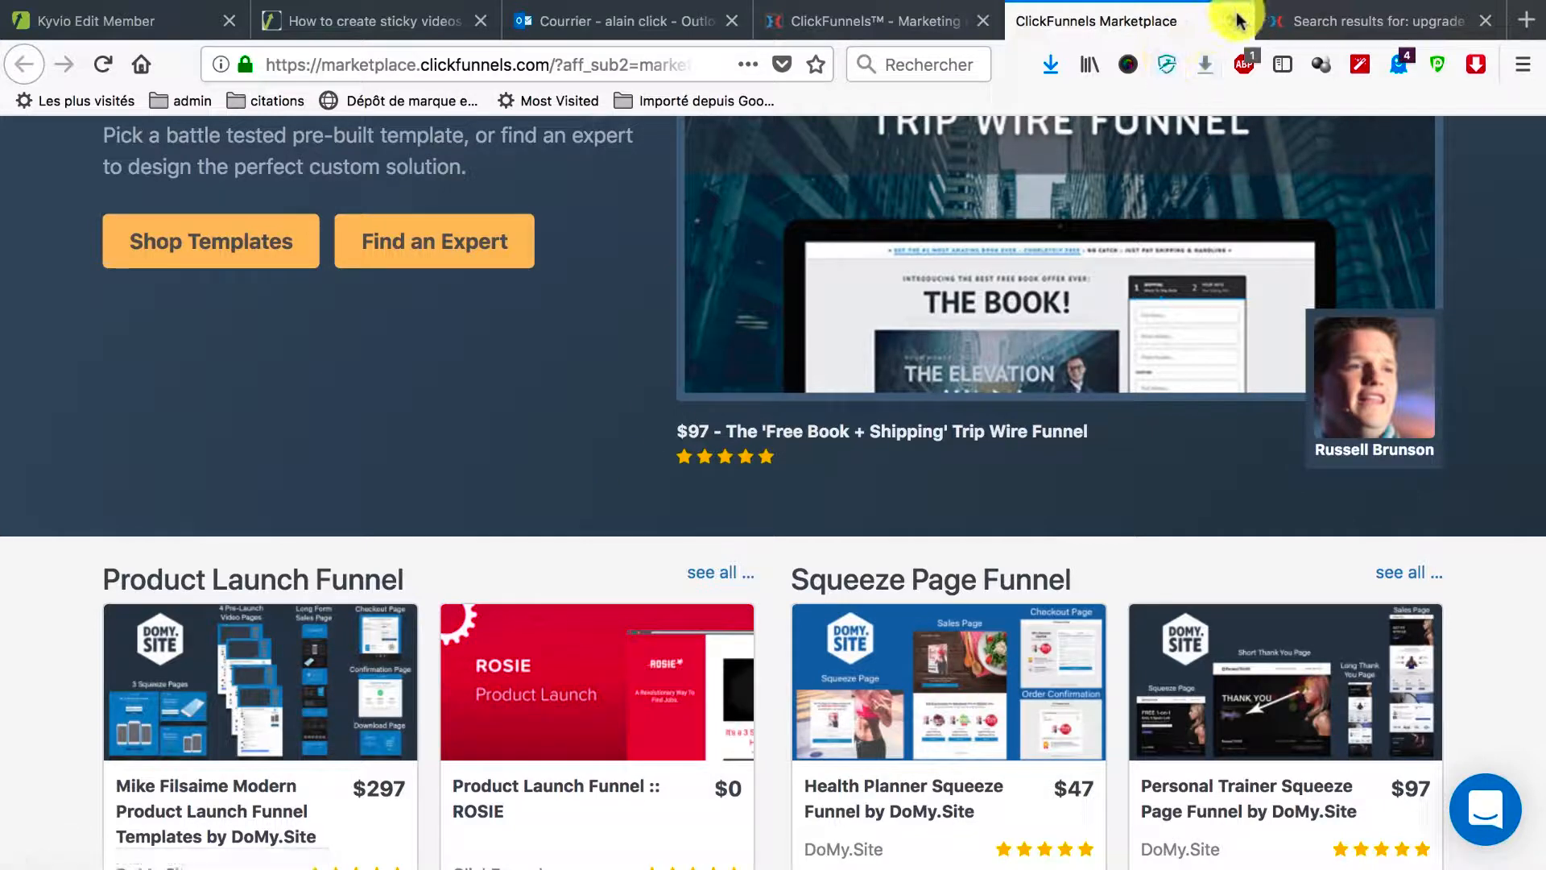
Step: Return to the ClickFunnels account and start building a funnel with the Cookbook Builder Process
left_click(885, 24)
mouse_move(818, 169)
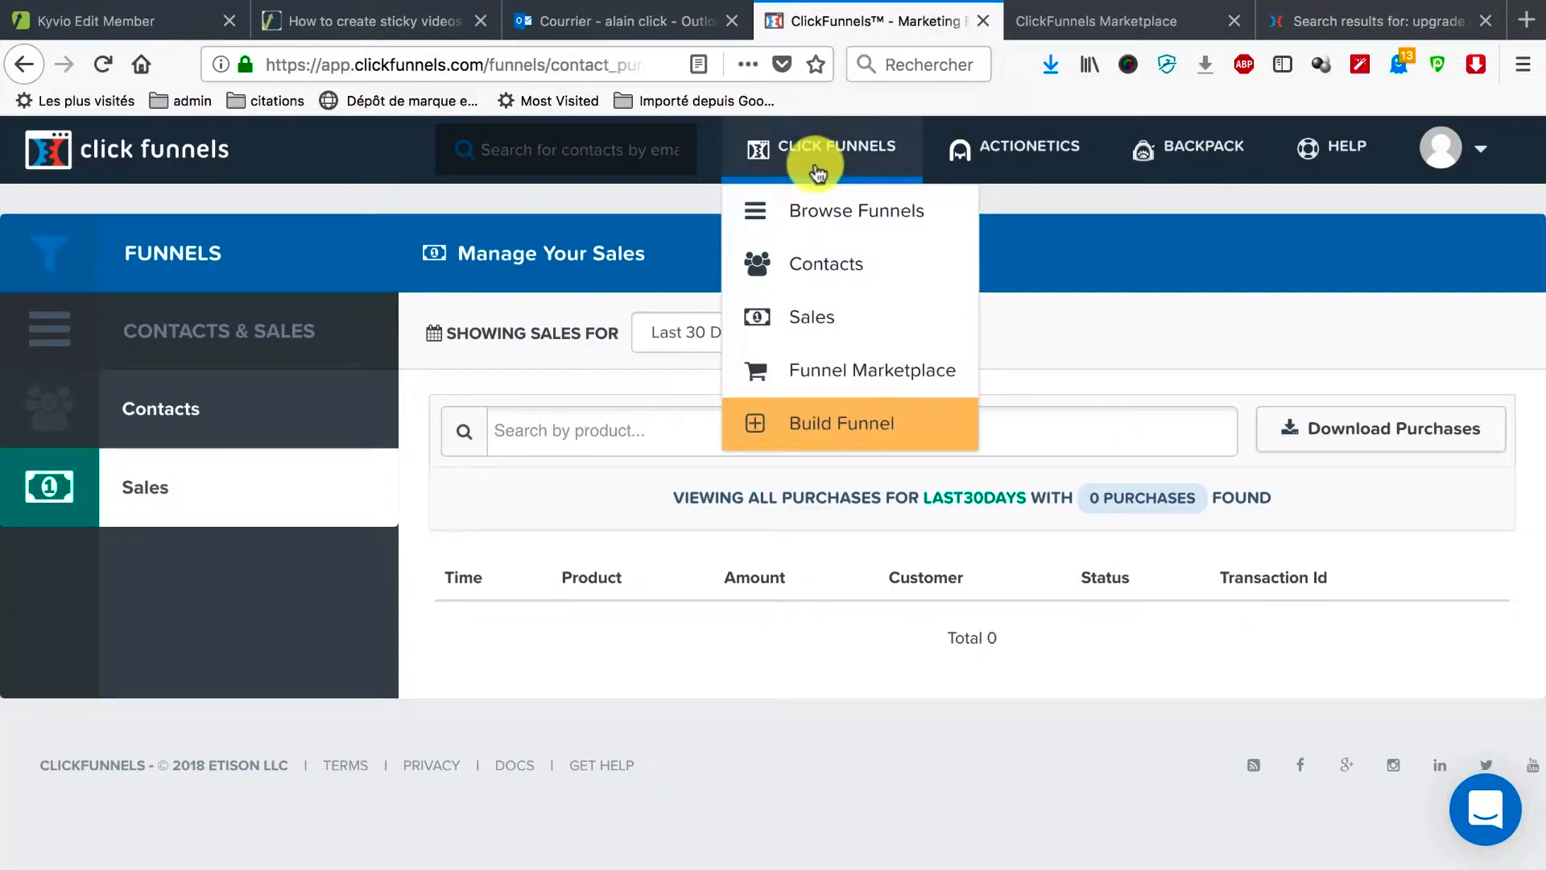
left_click(827, 441)
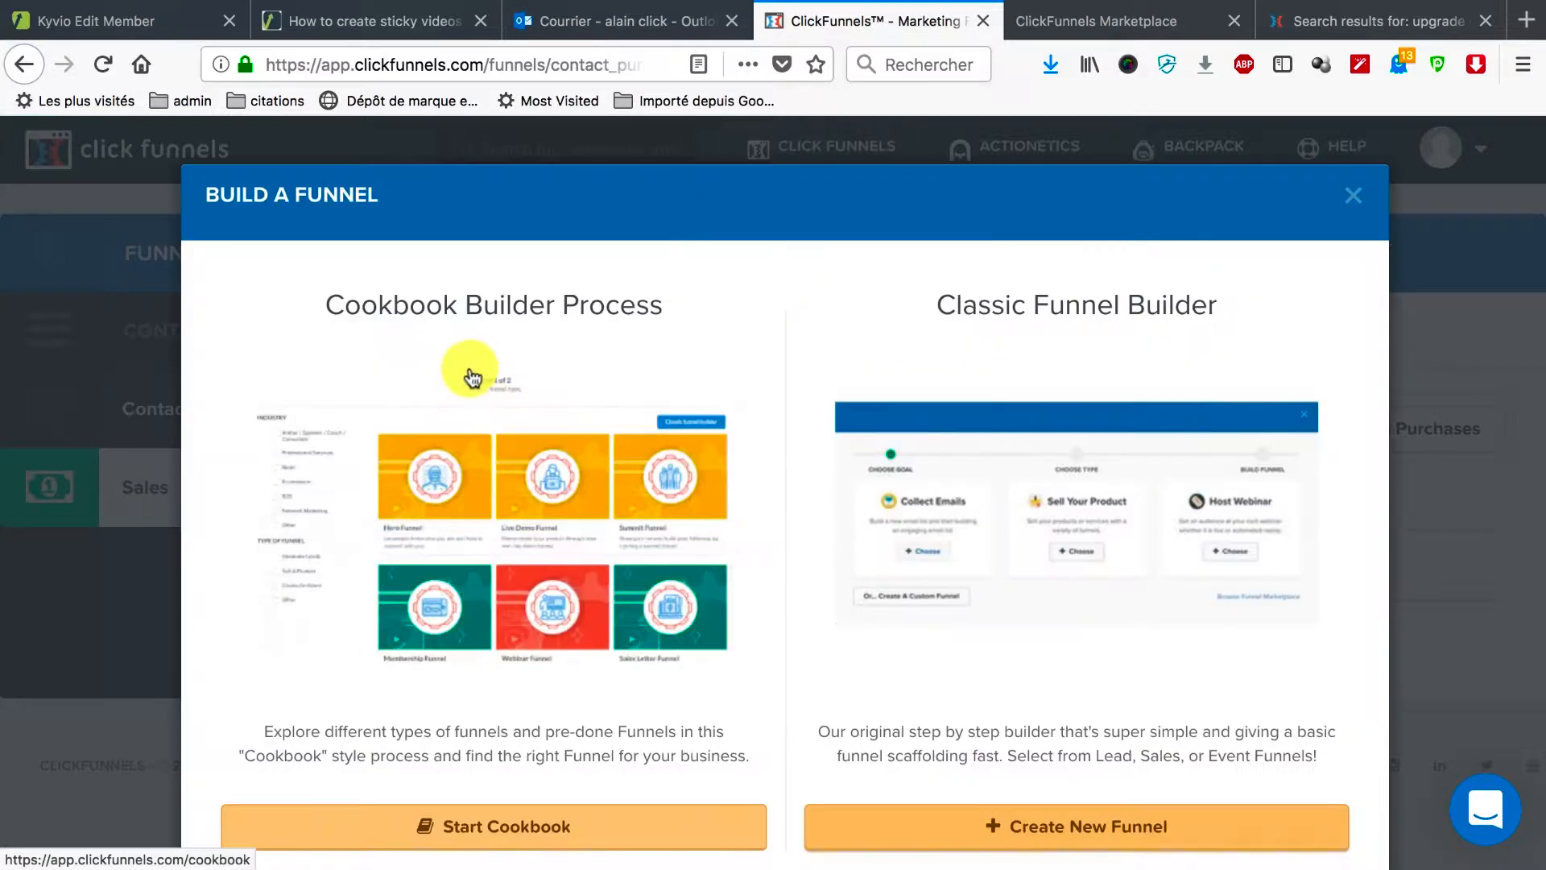
scroll(472, 373, "down", 3)
scroll(473, 377, "up", 1)
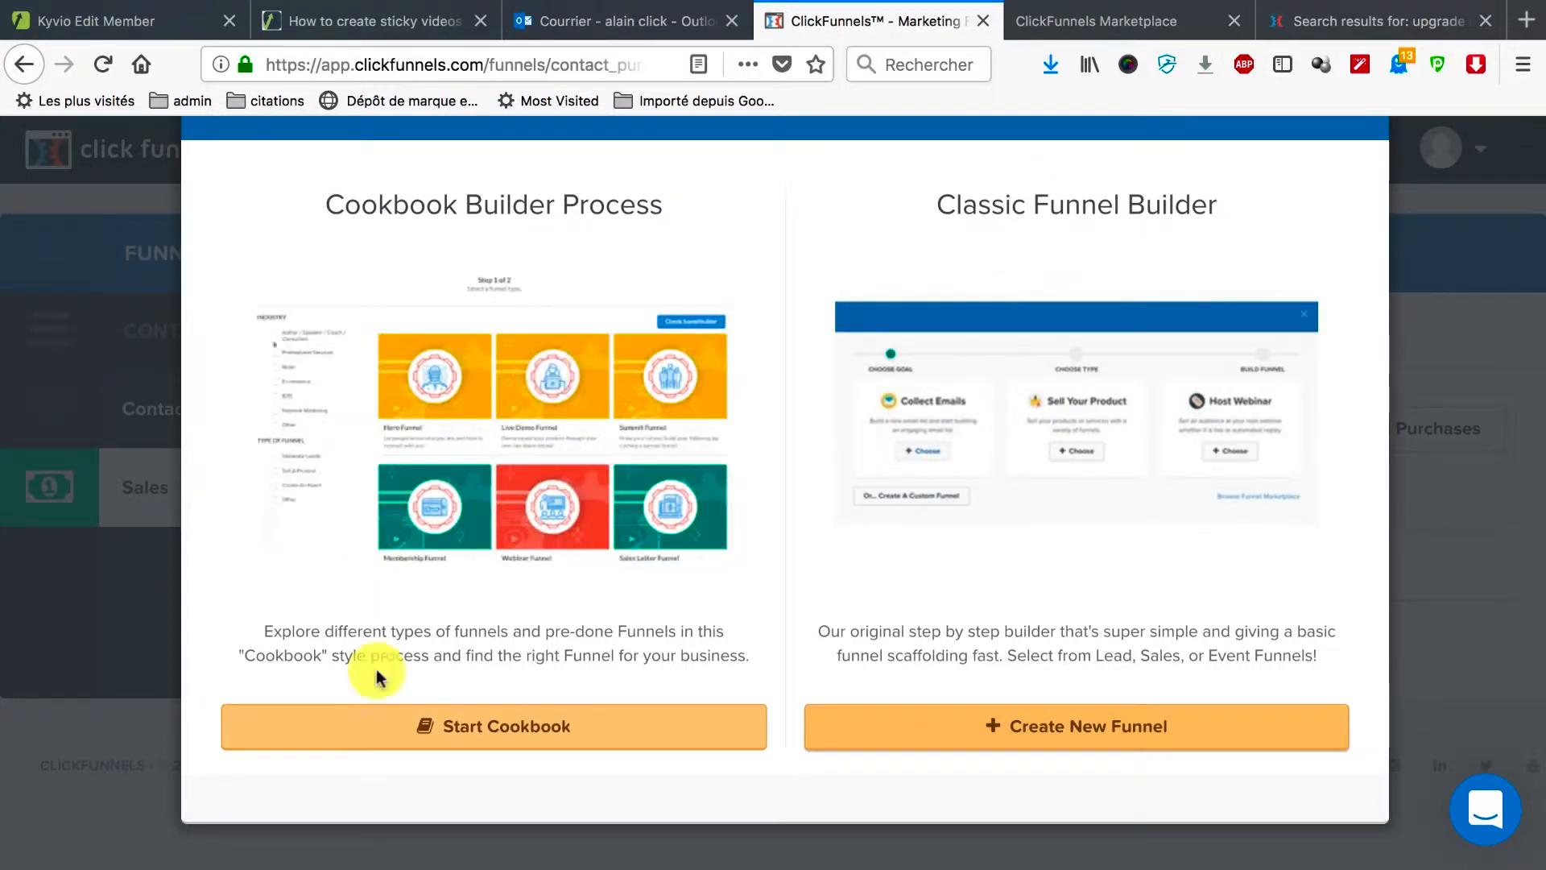
left_click(507, 736)
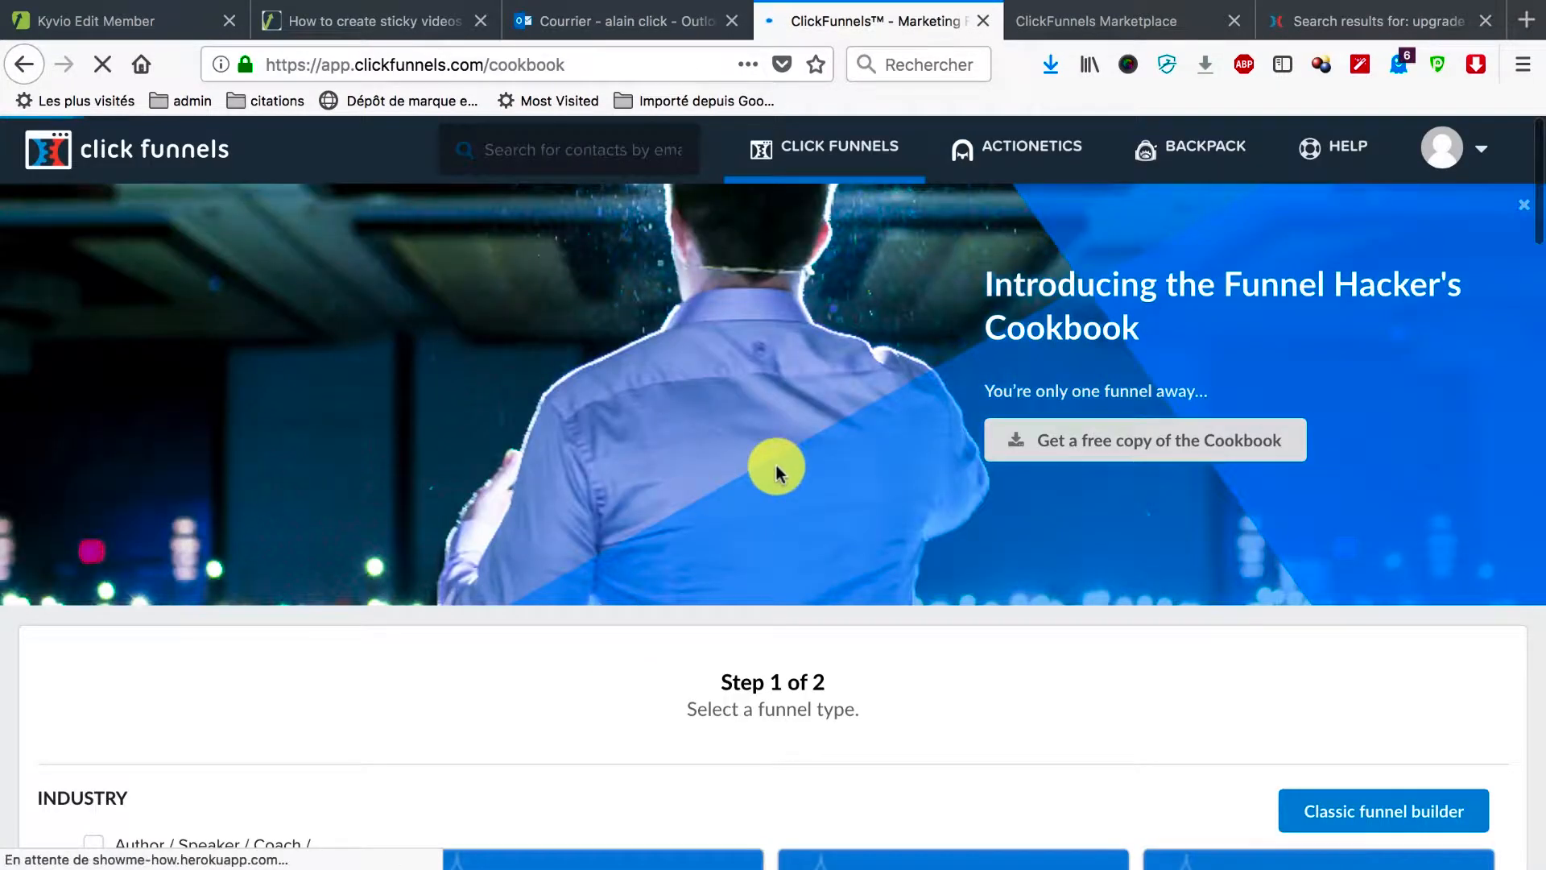
Step: Examine the Cookbook's industry and funnel-type filters and the range of funnels offered for selection
scroll(776, 469, "down", 3)
scroll(776, 465, "down", 4)
scroll(775, 466, "up", 2)
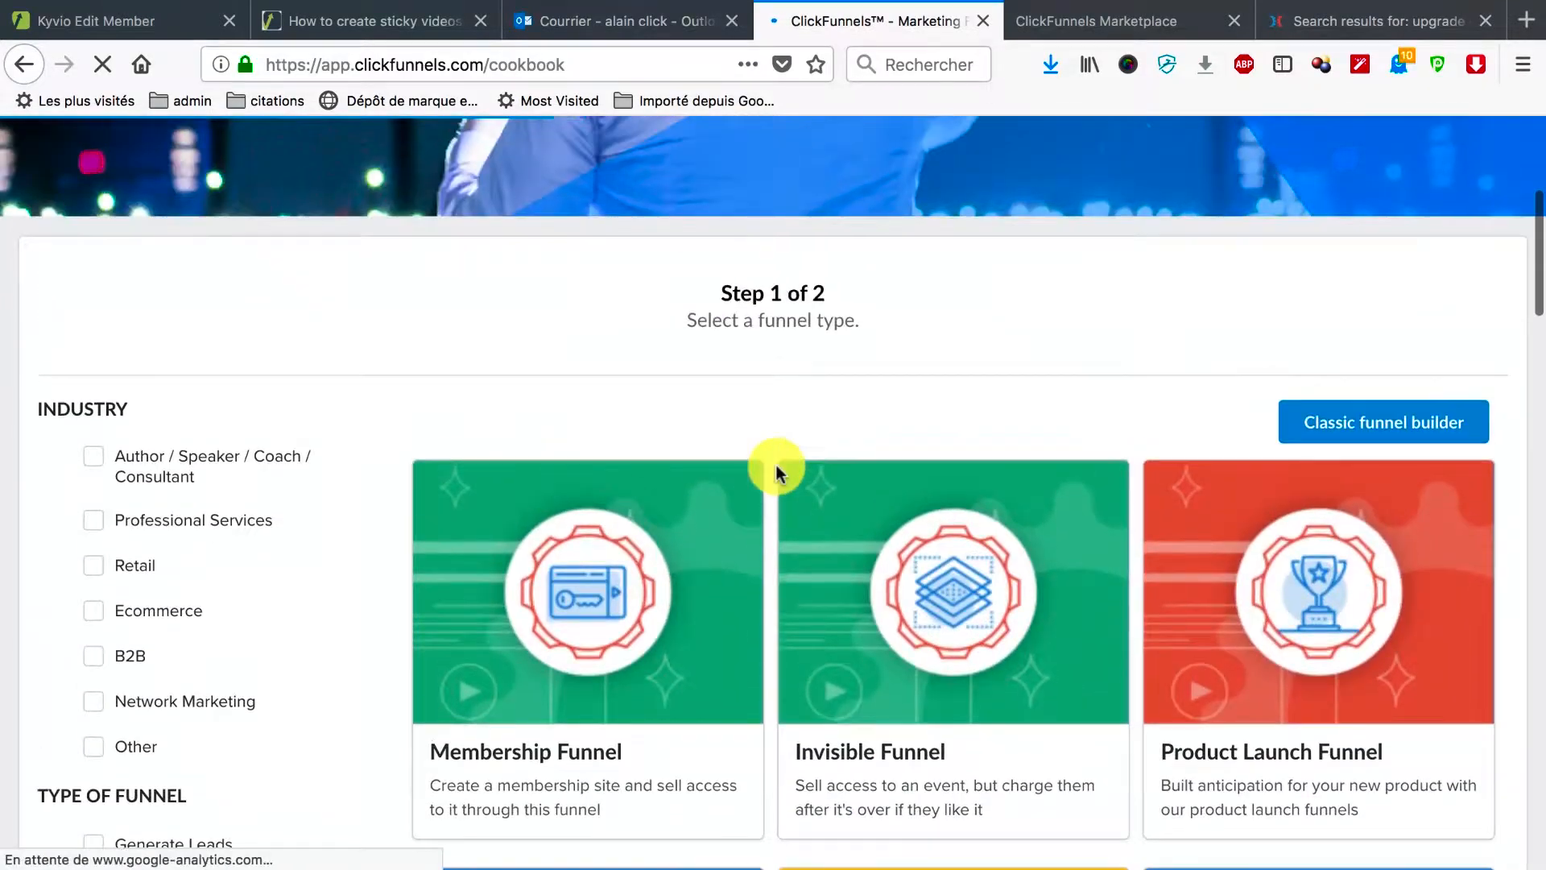
scroll(776, 469, "down", 4)
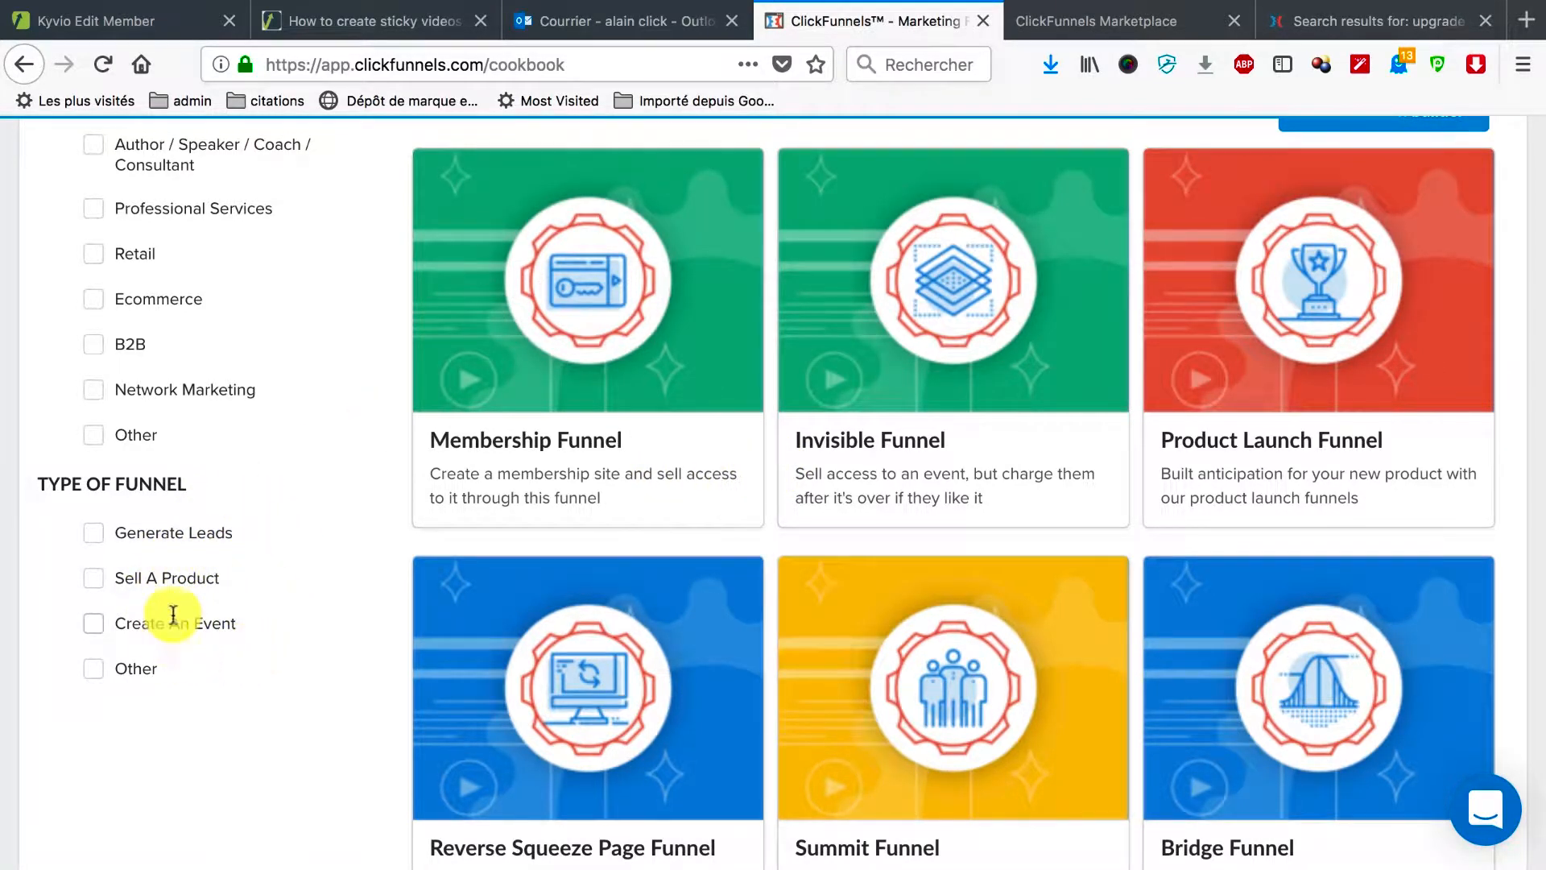
scroll(349, 528, "up", 3)
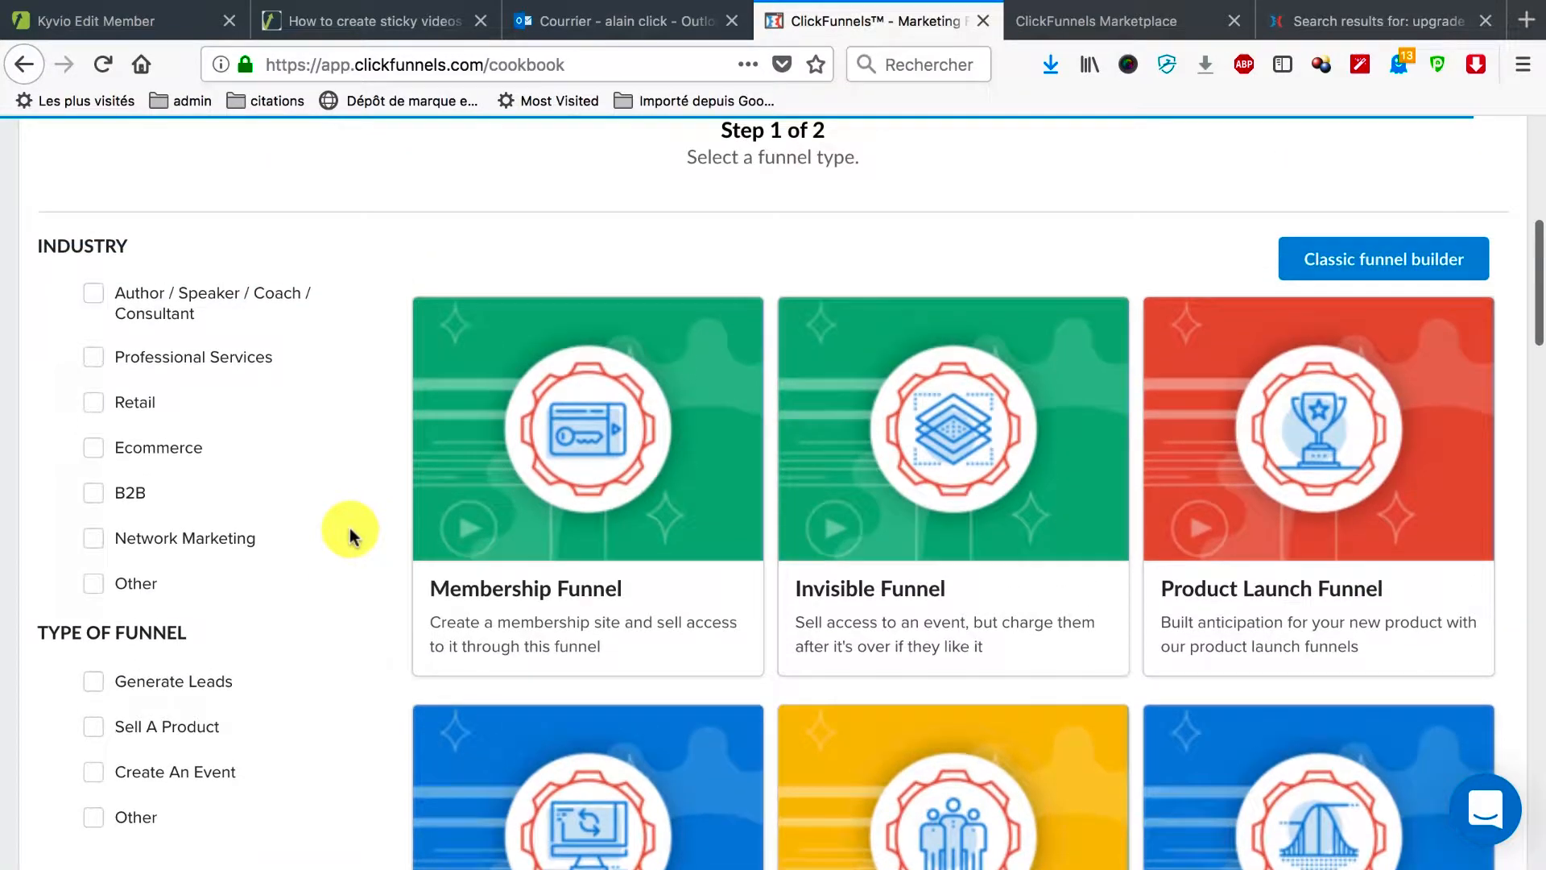
scroll(349, 528, "down", 3)
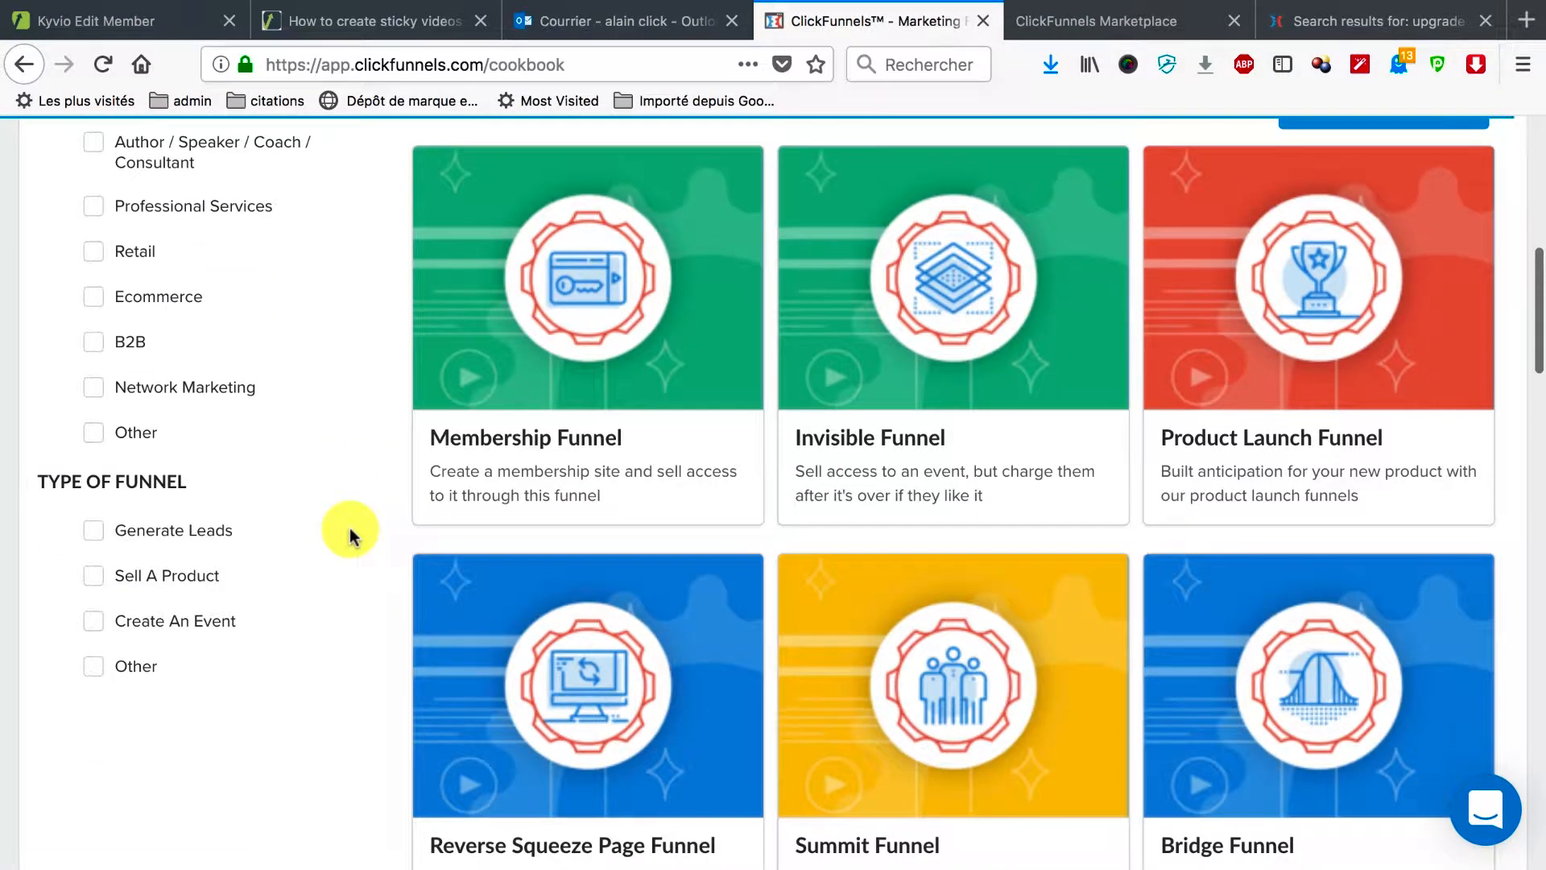
scroll(793, 620, "down", 4)
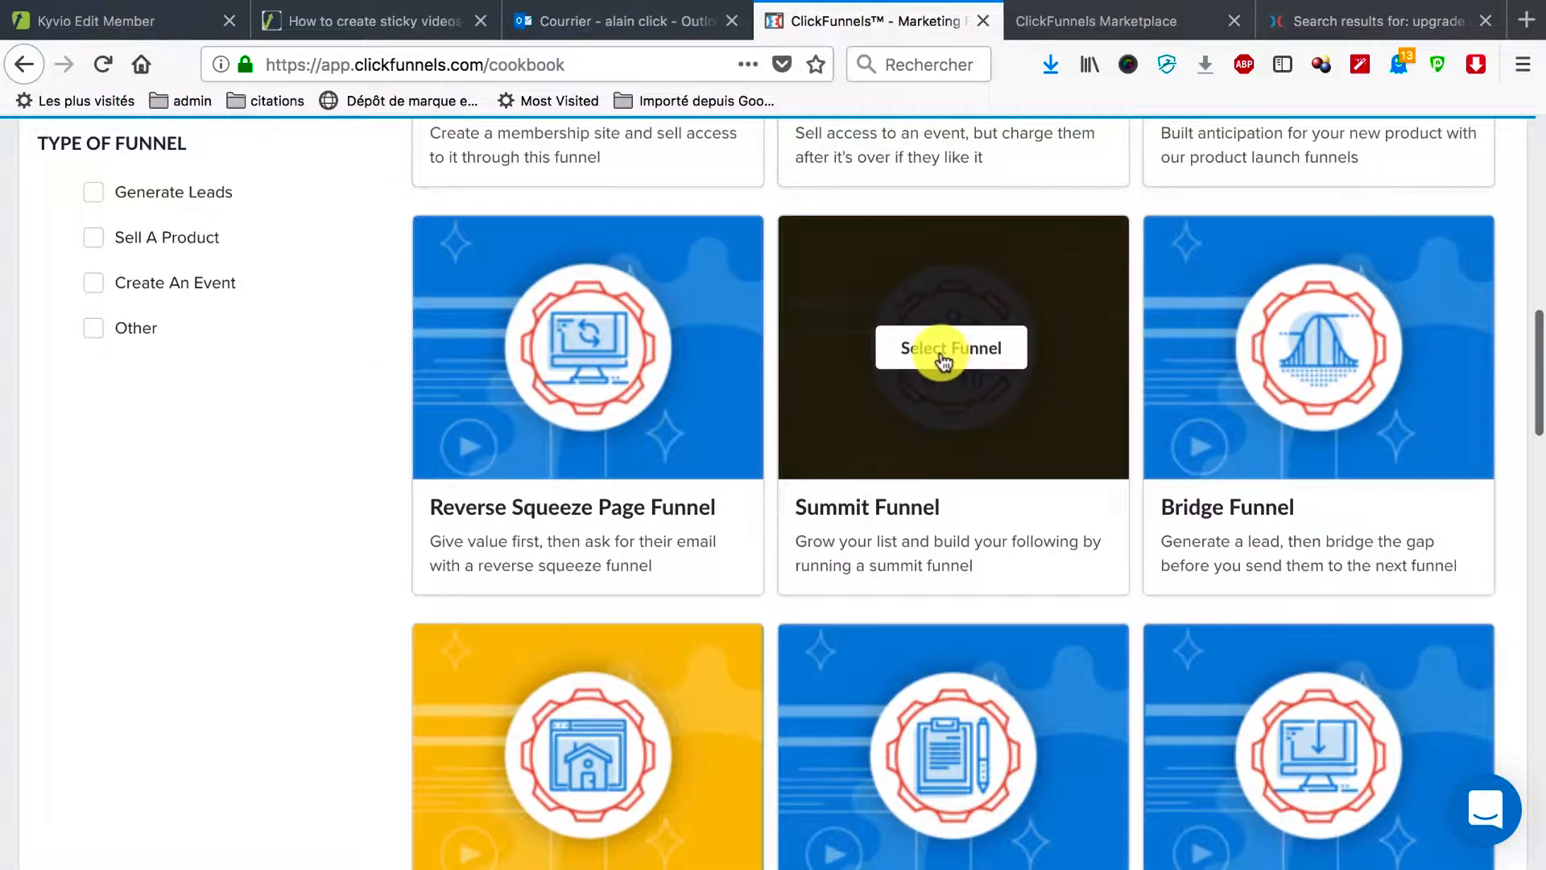
scroll(599, 364, "up", 5)
scroll(599, 364, "down", 10)
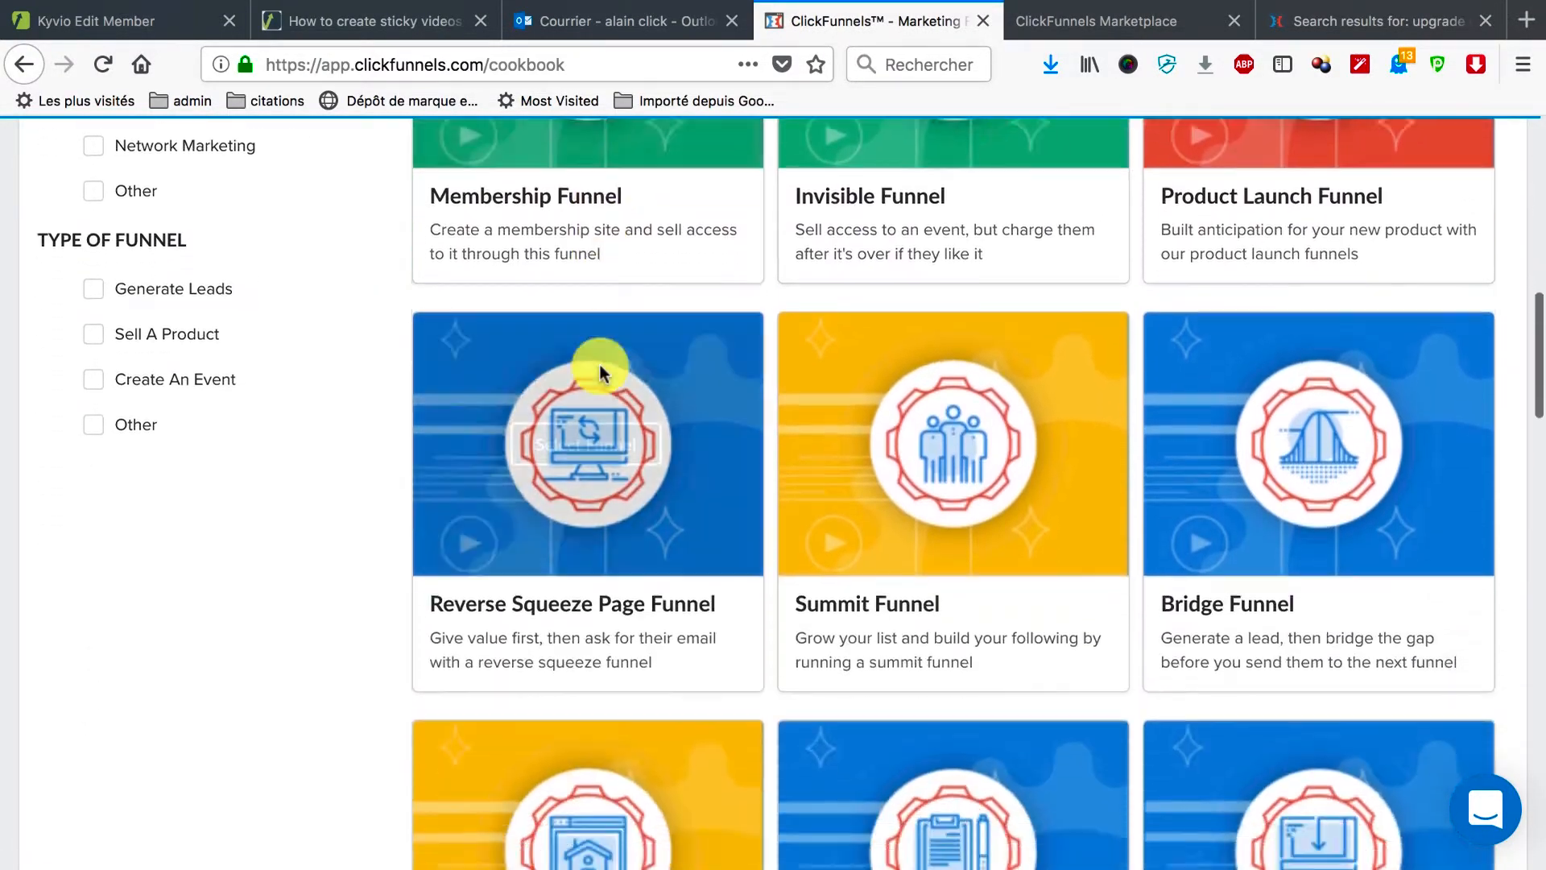
scroll(599, 364, "down", 6)
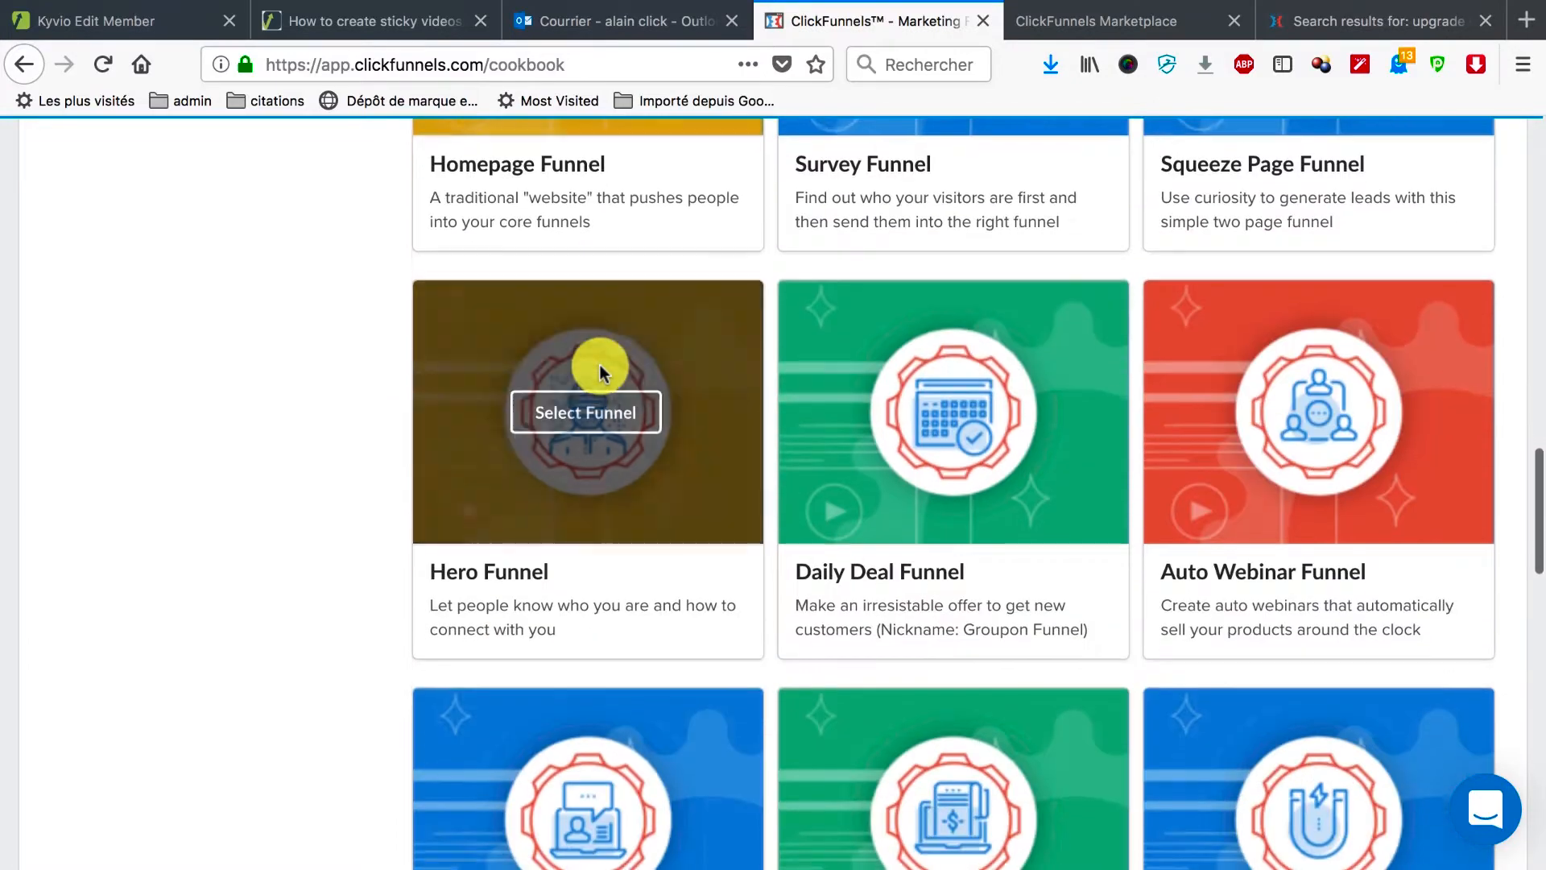
scroll(599, 364, "up", 15)
scroll(599, 364, "up", 2)
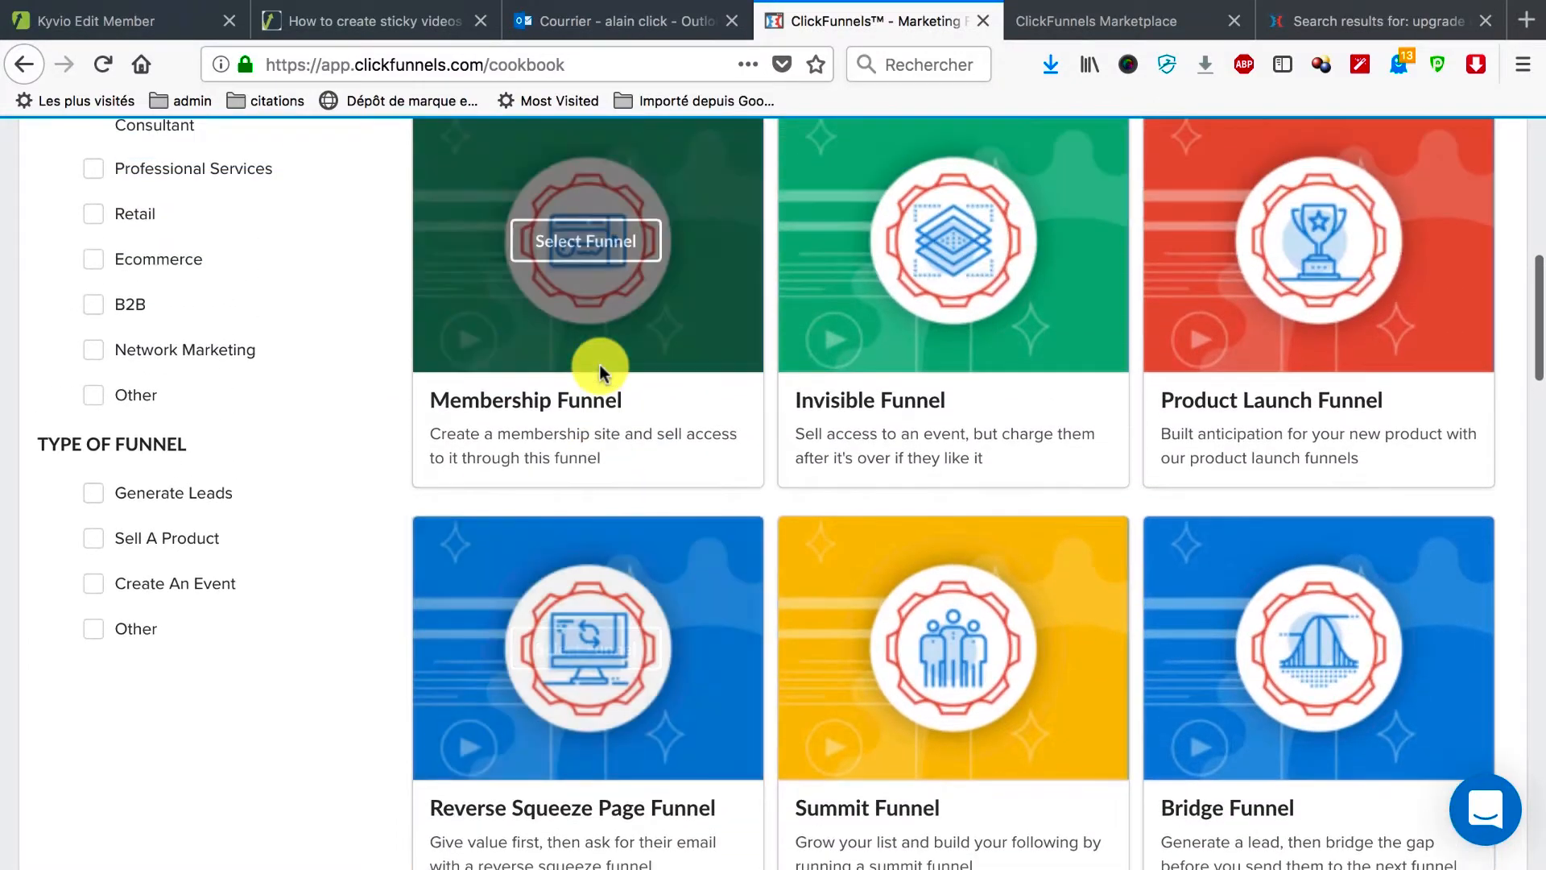
scroll(599, 363, "down", 5)
scroll(715, 335, "up", 2)
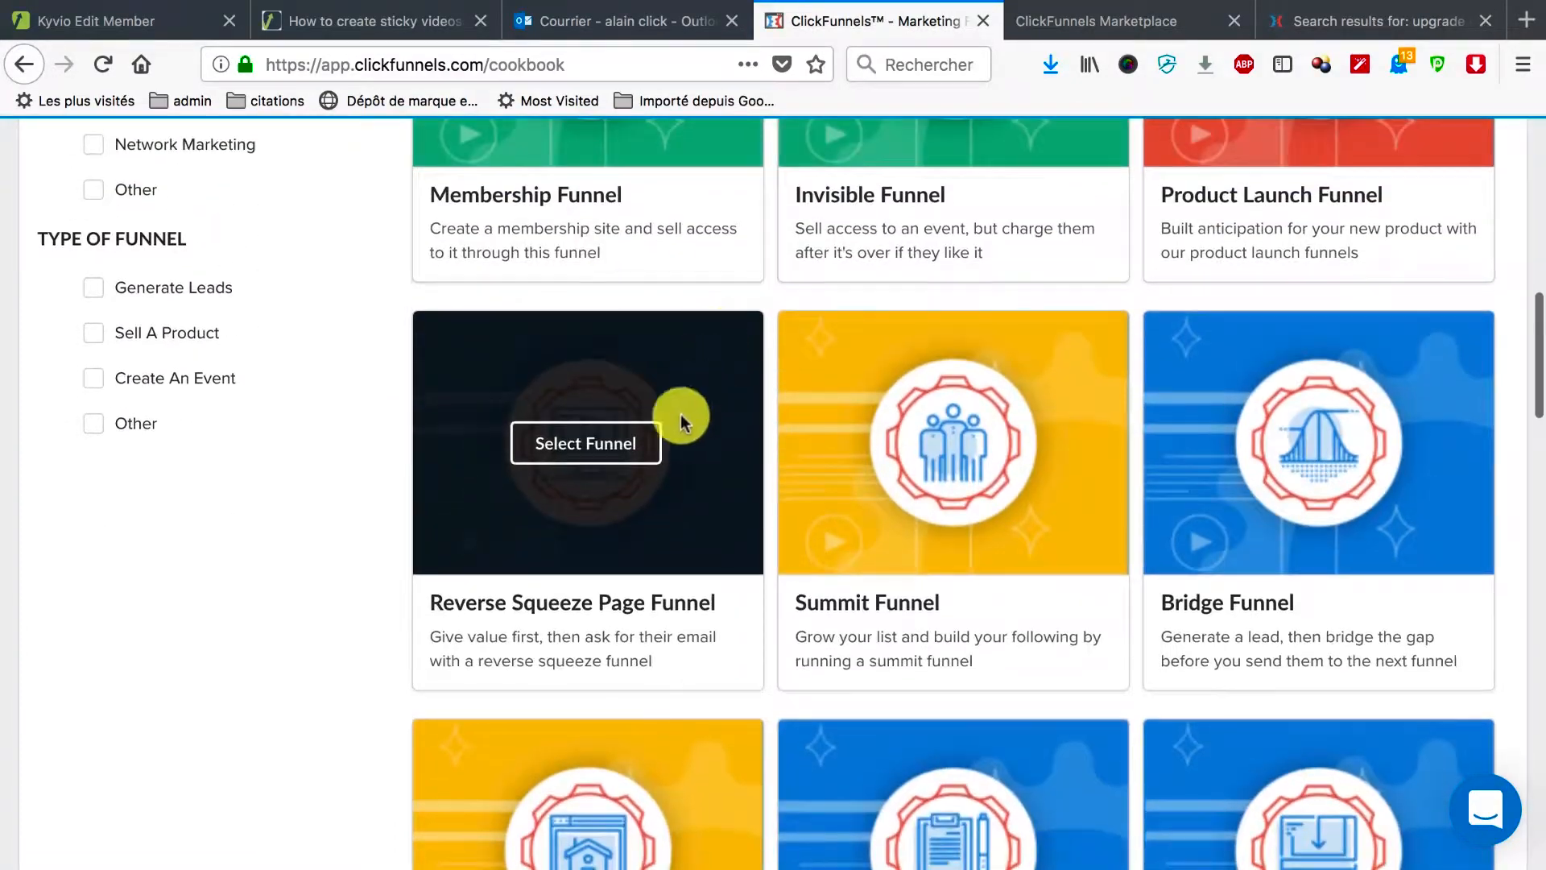
Step: Select the Reverse Squeeze Page Funnel and restrict its template list to free templates
left_click(627, 448)
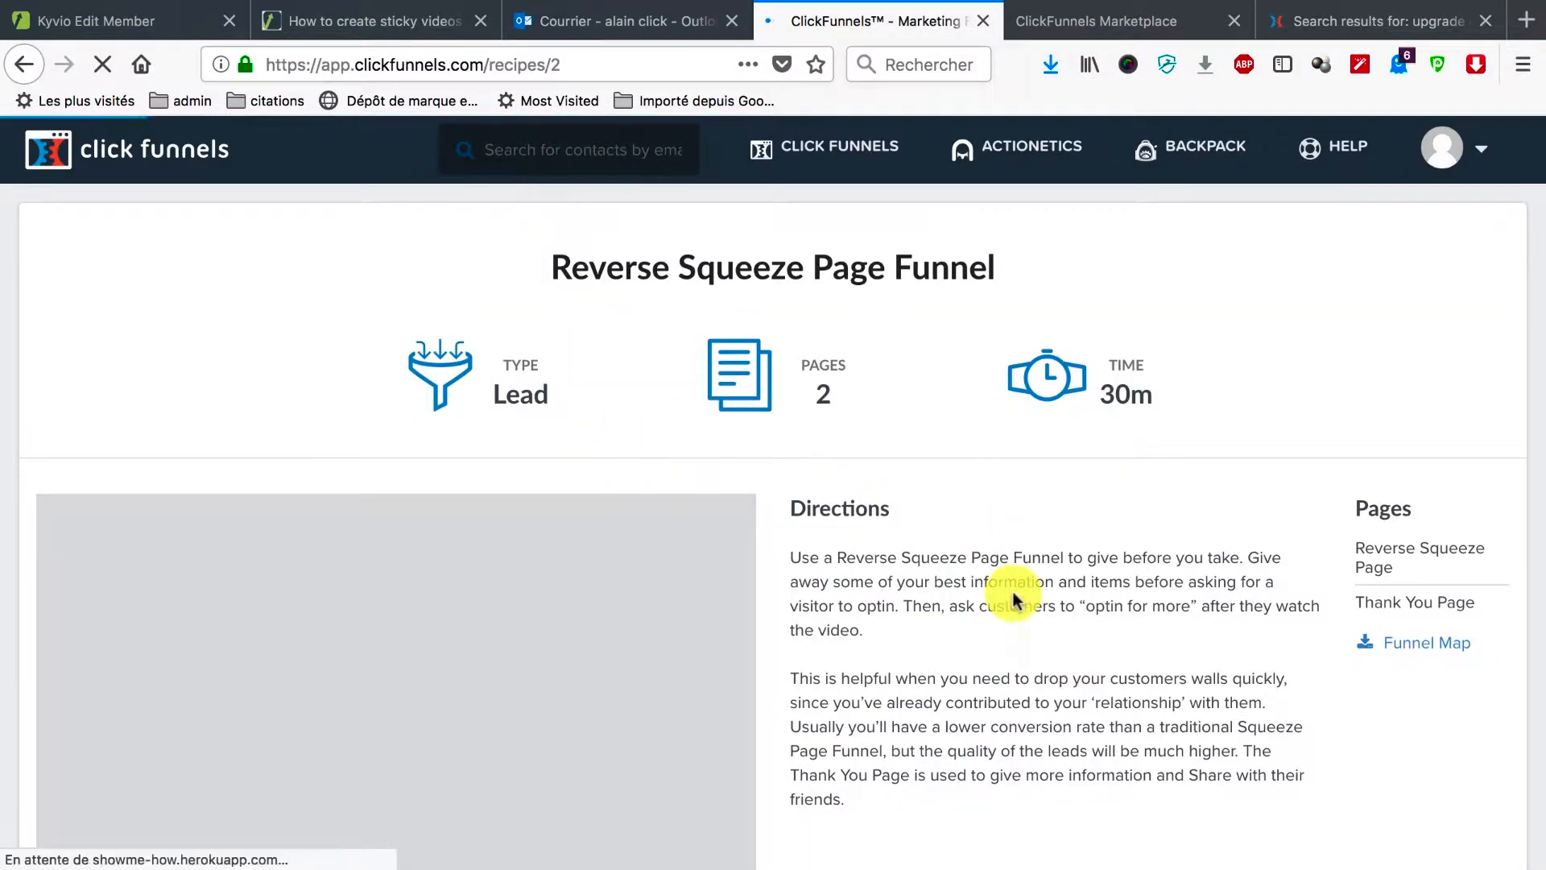
scroll(1021, 564, "down", 2)
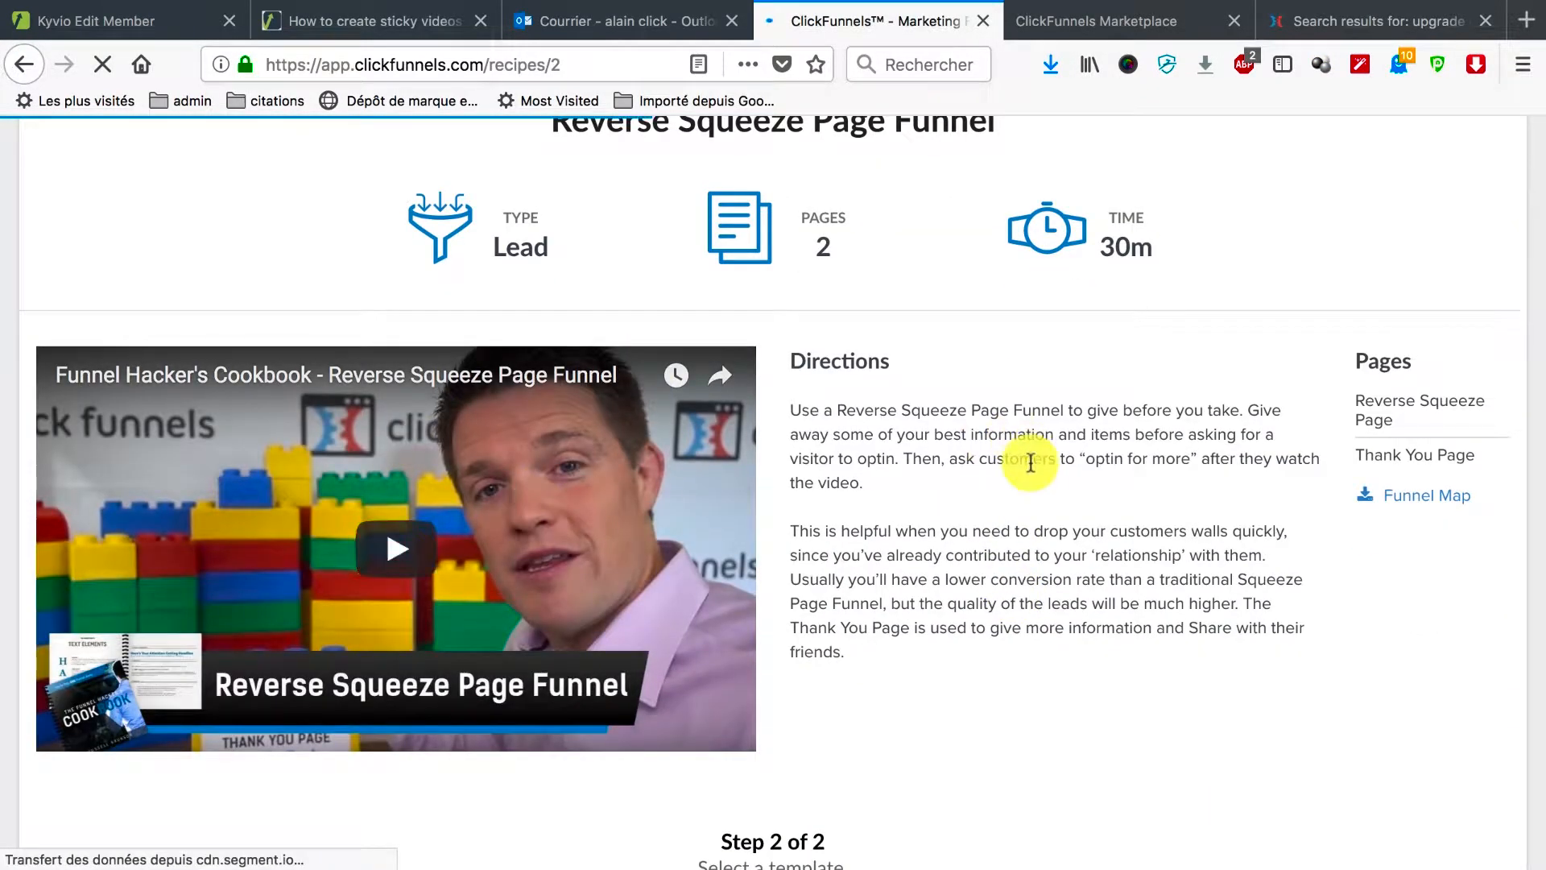
scroll(1028, 464, "down", 8)
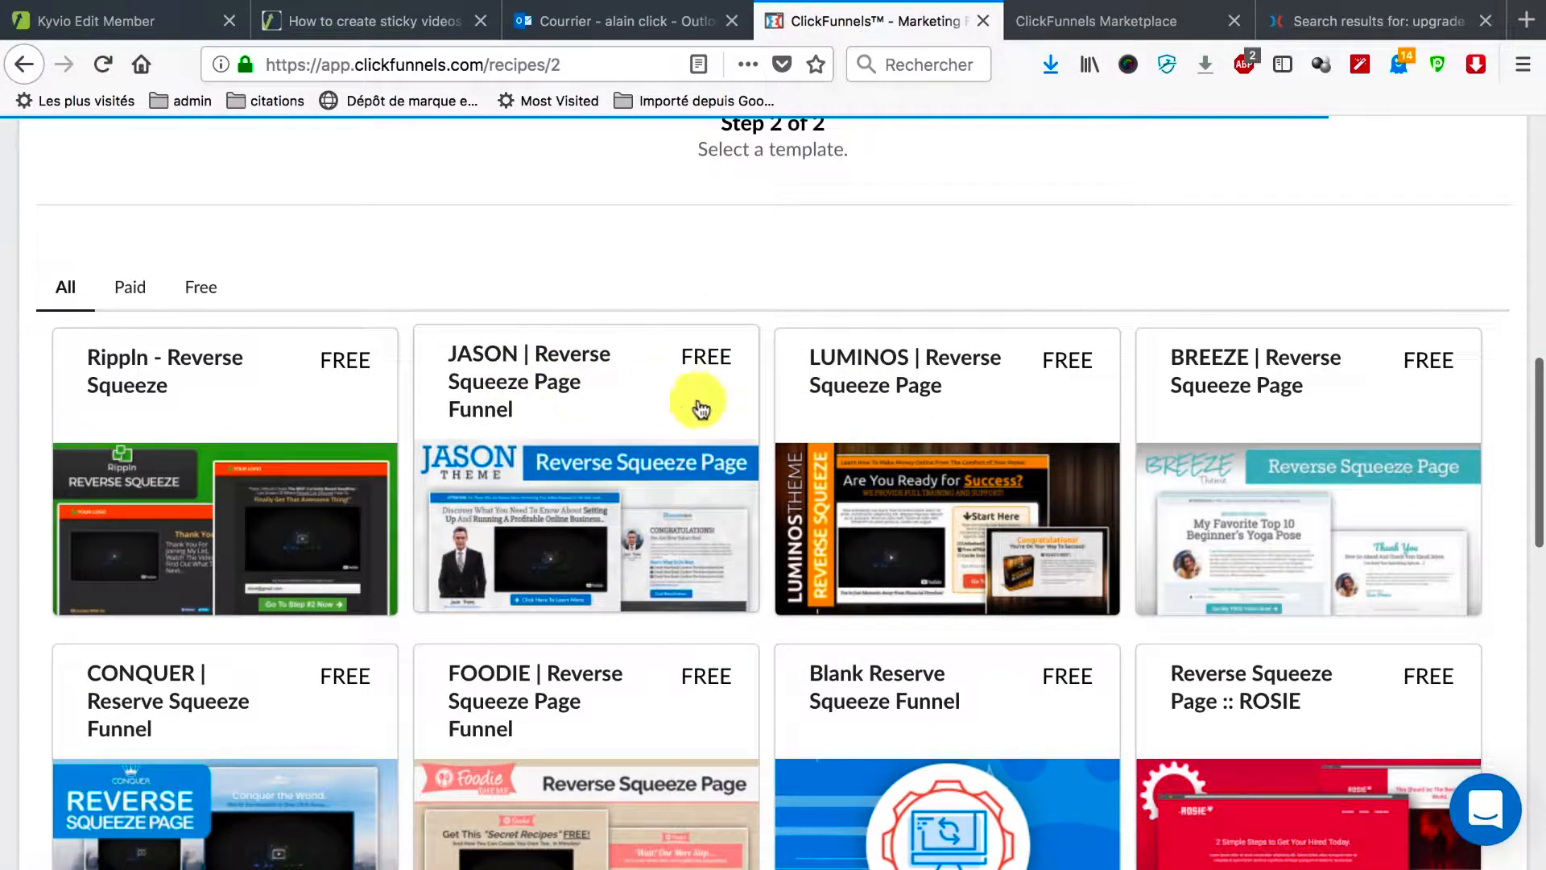
left_click(199, 287)
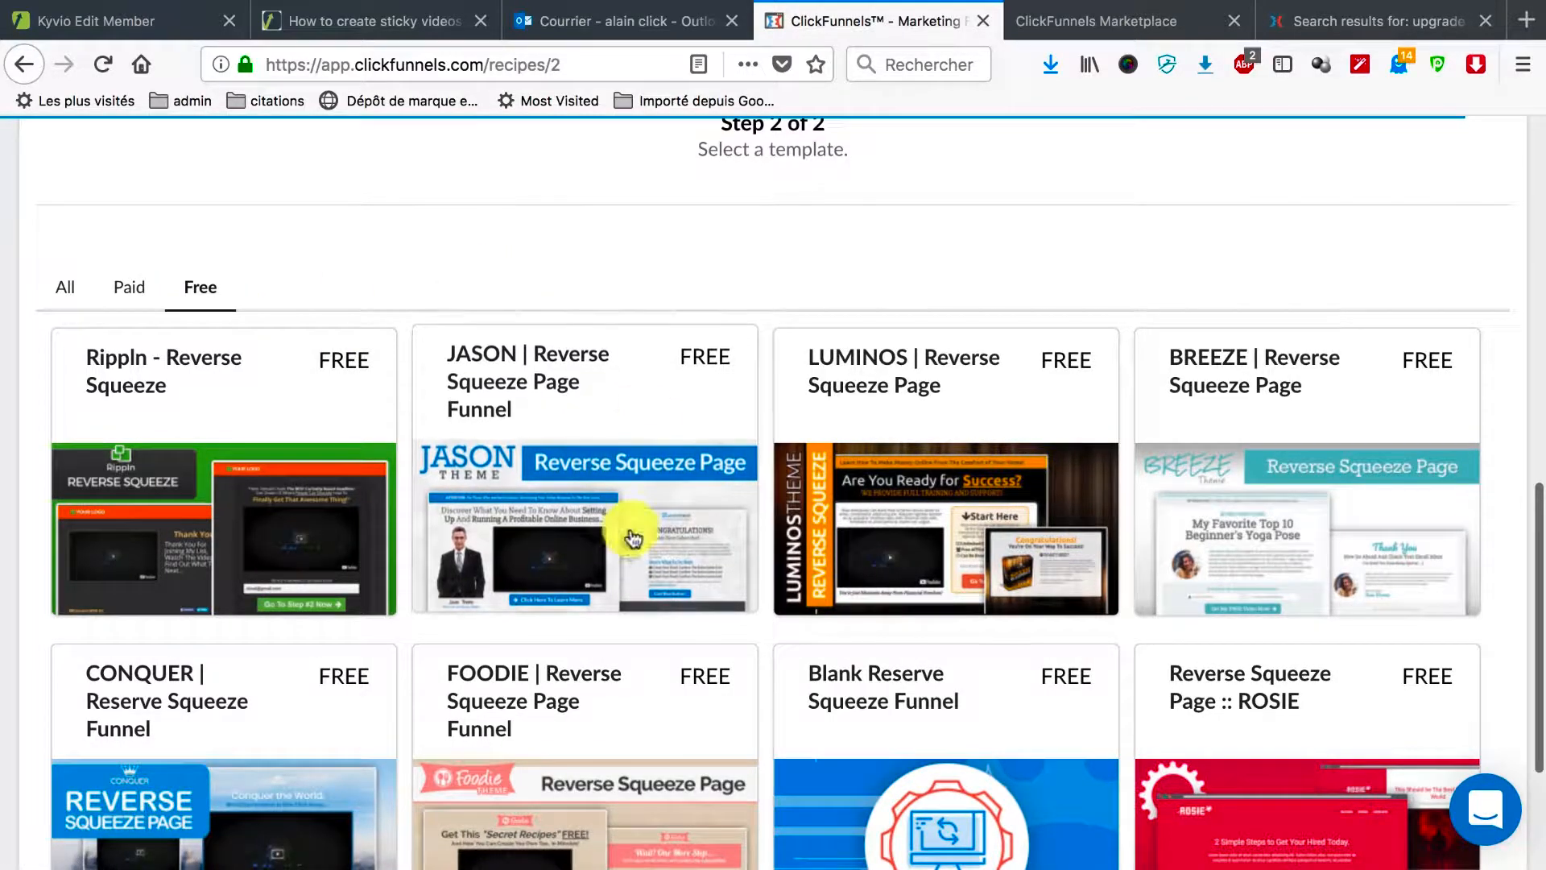
scroll(631, 528, "down", 3)
scroll(586, 338, "up", 2)
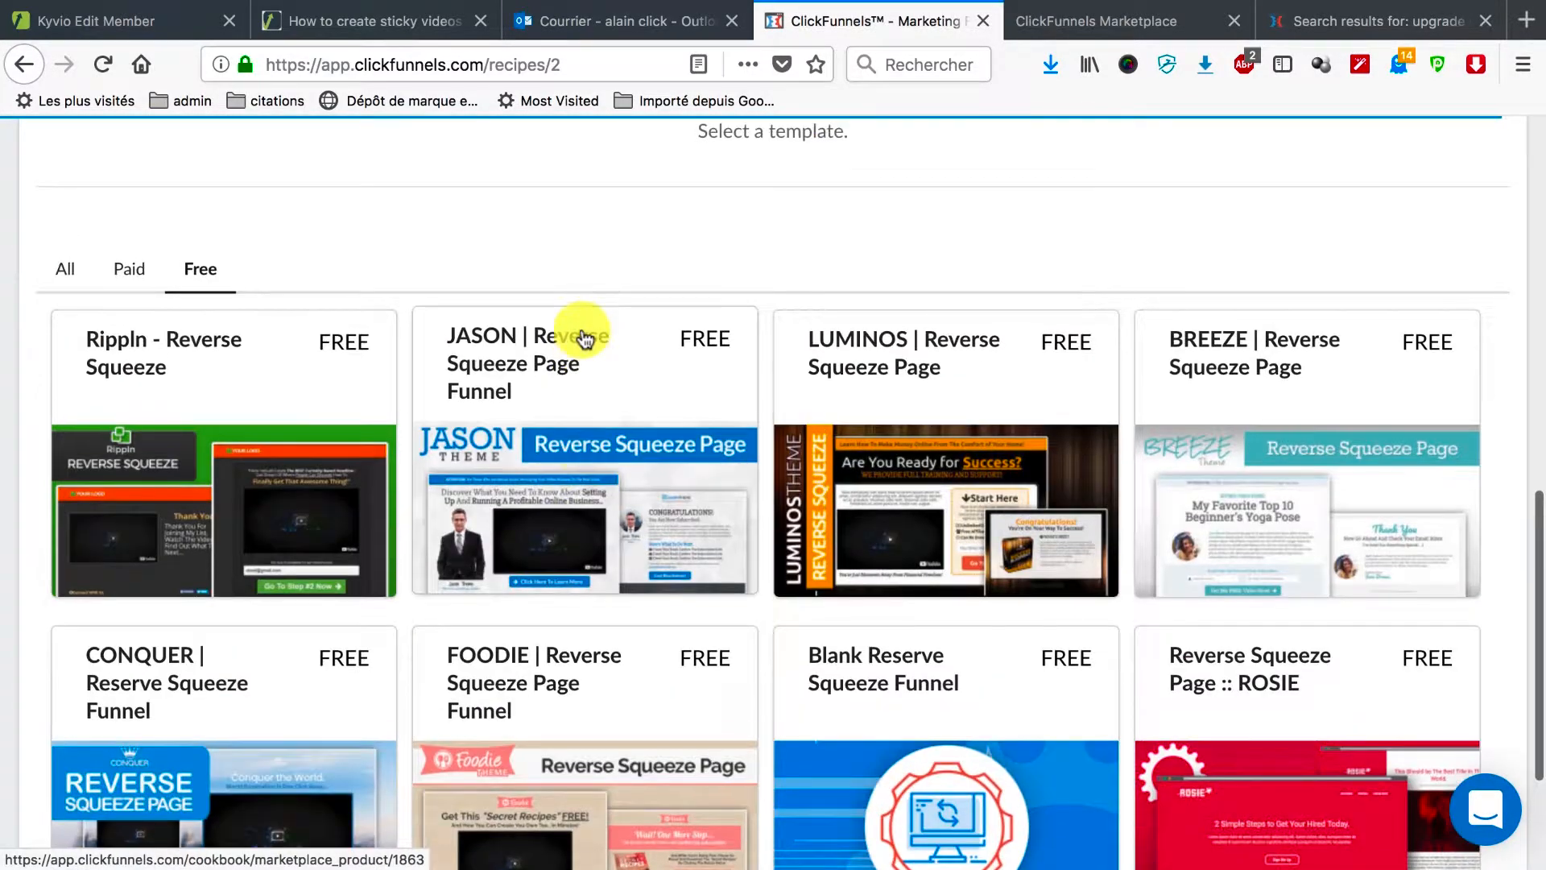
Step: Open the JASON Reverse Squeeze Page Funnel template and review the previews of its pages
left_click(586, 477)
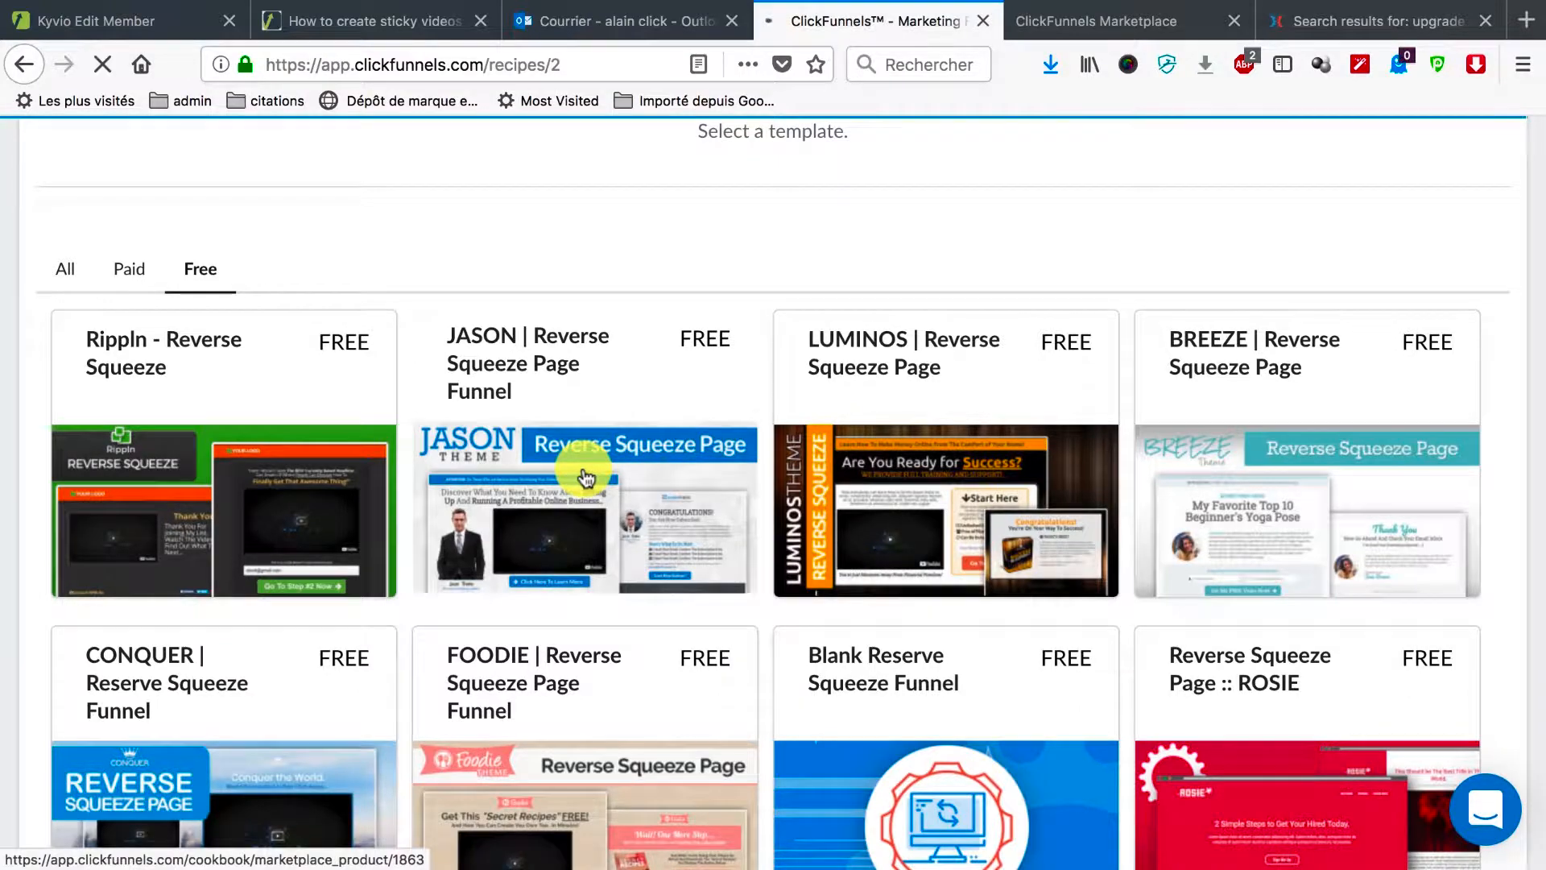
scroll(798, 470, "down", 5)
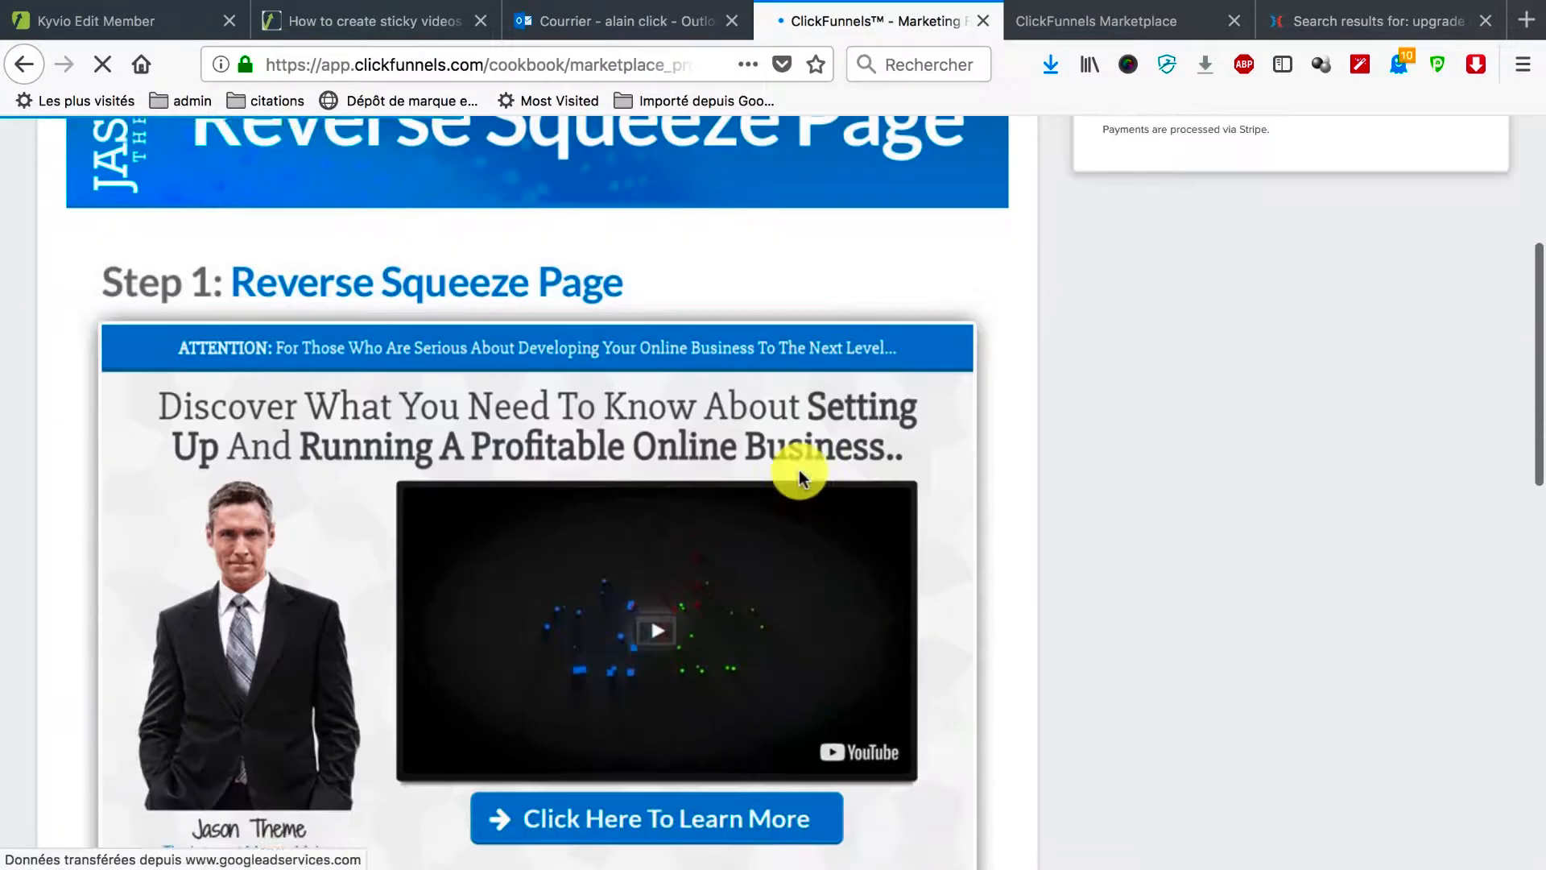
scroll(798, 470, "down", 4)
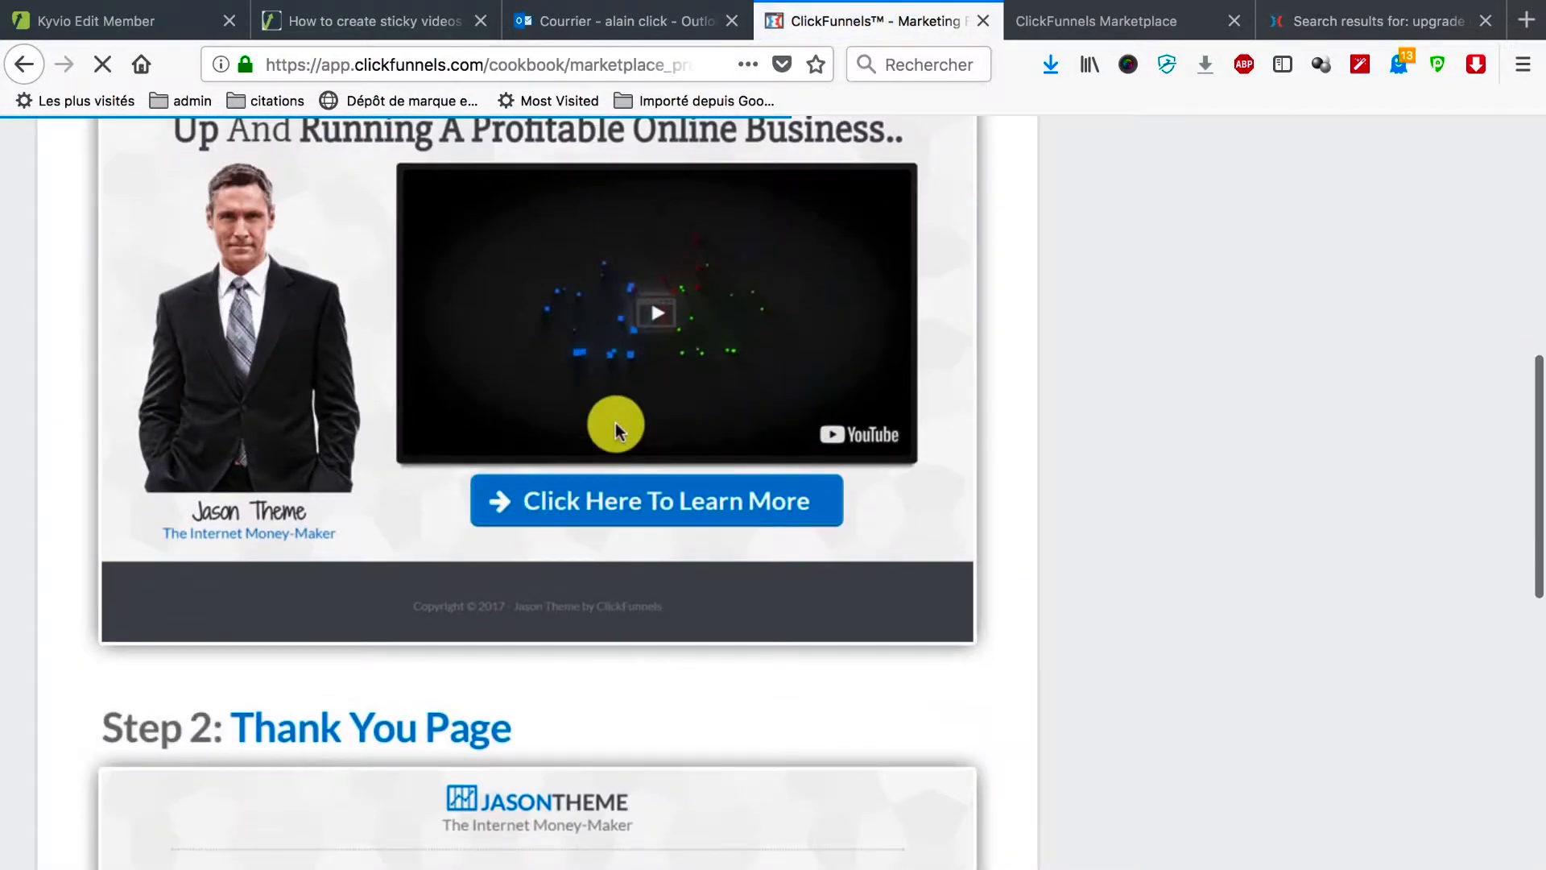
scroll(615, 422, "up", 4)
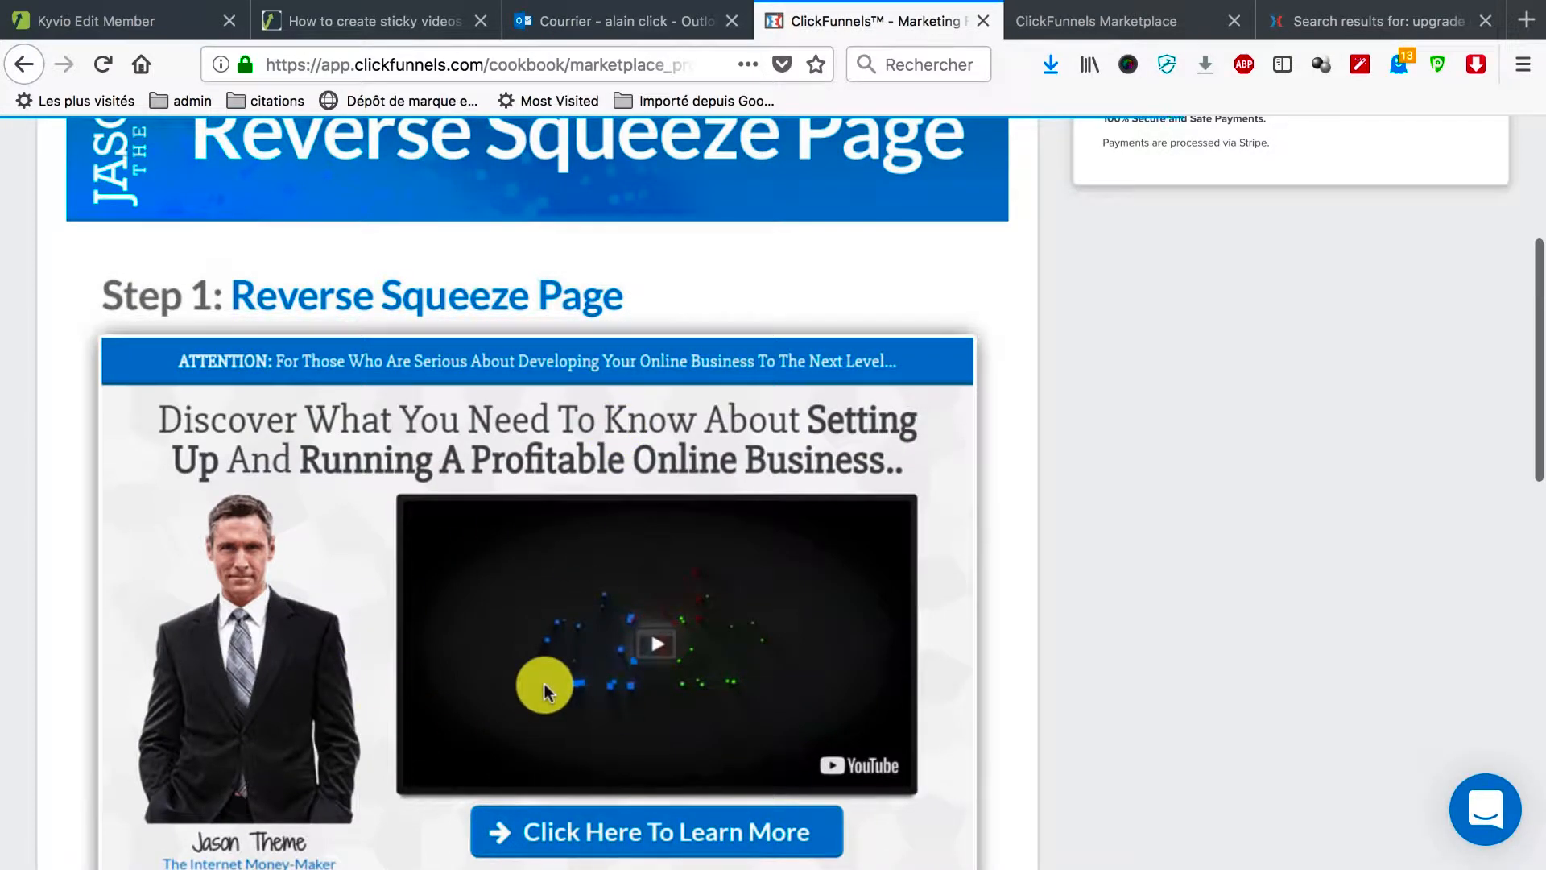
Step: Examine the Reverse Squeeze Page and Thank You Page previews in the JASON template more closely
scroll(544, 684, "down", 10)
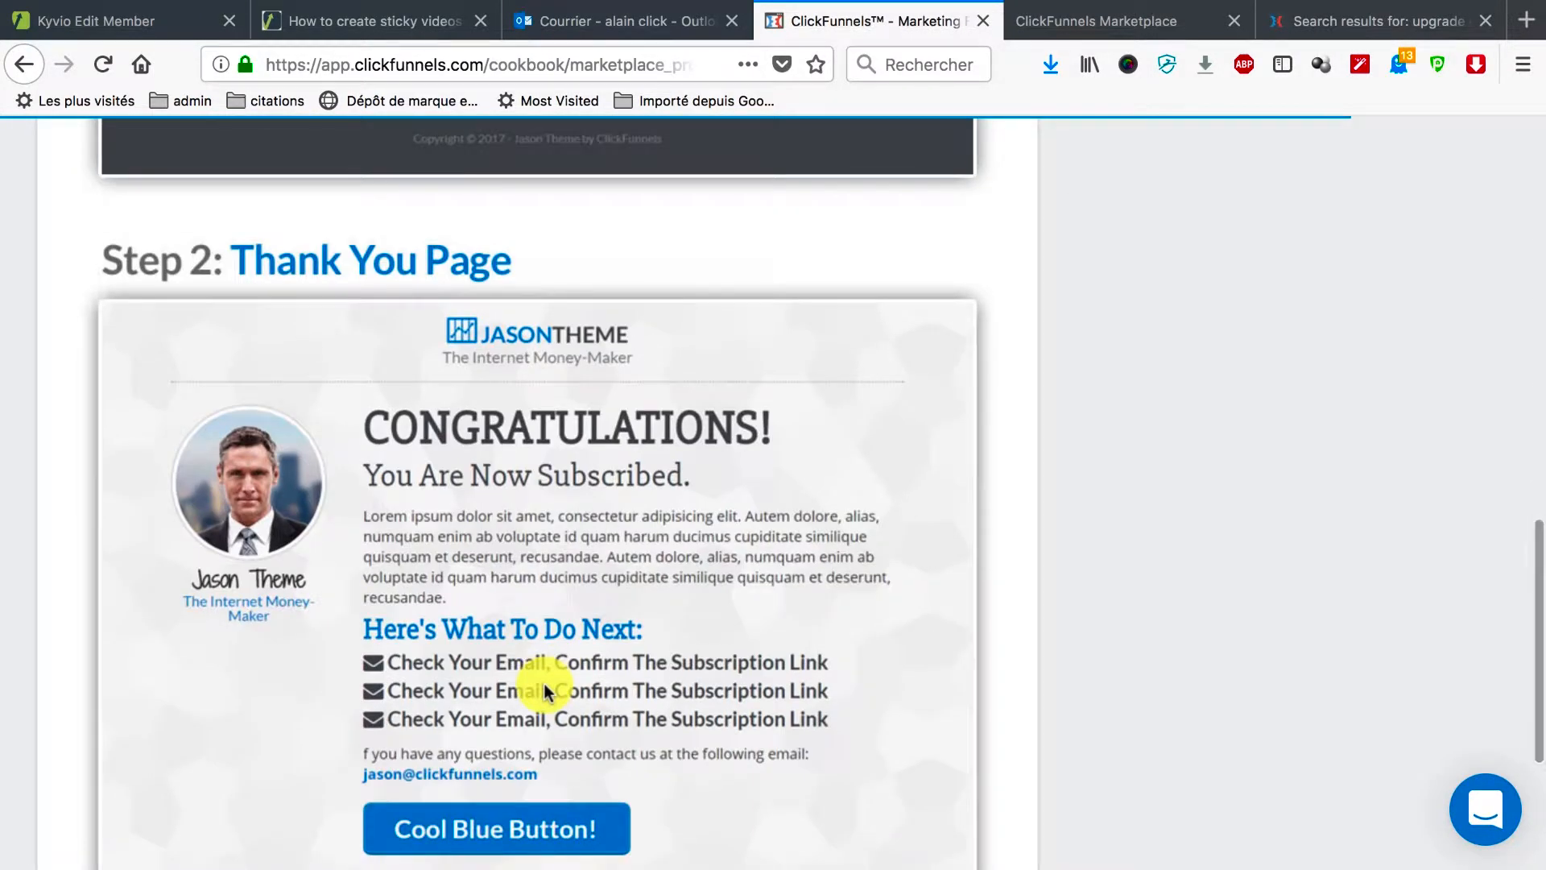
scroll(544, 683, "down", 4)
scroll(543, 683, "up", 6)
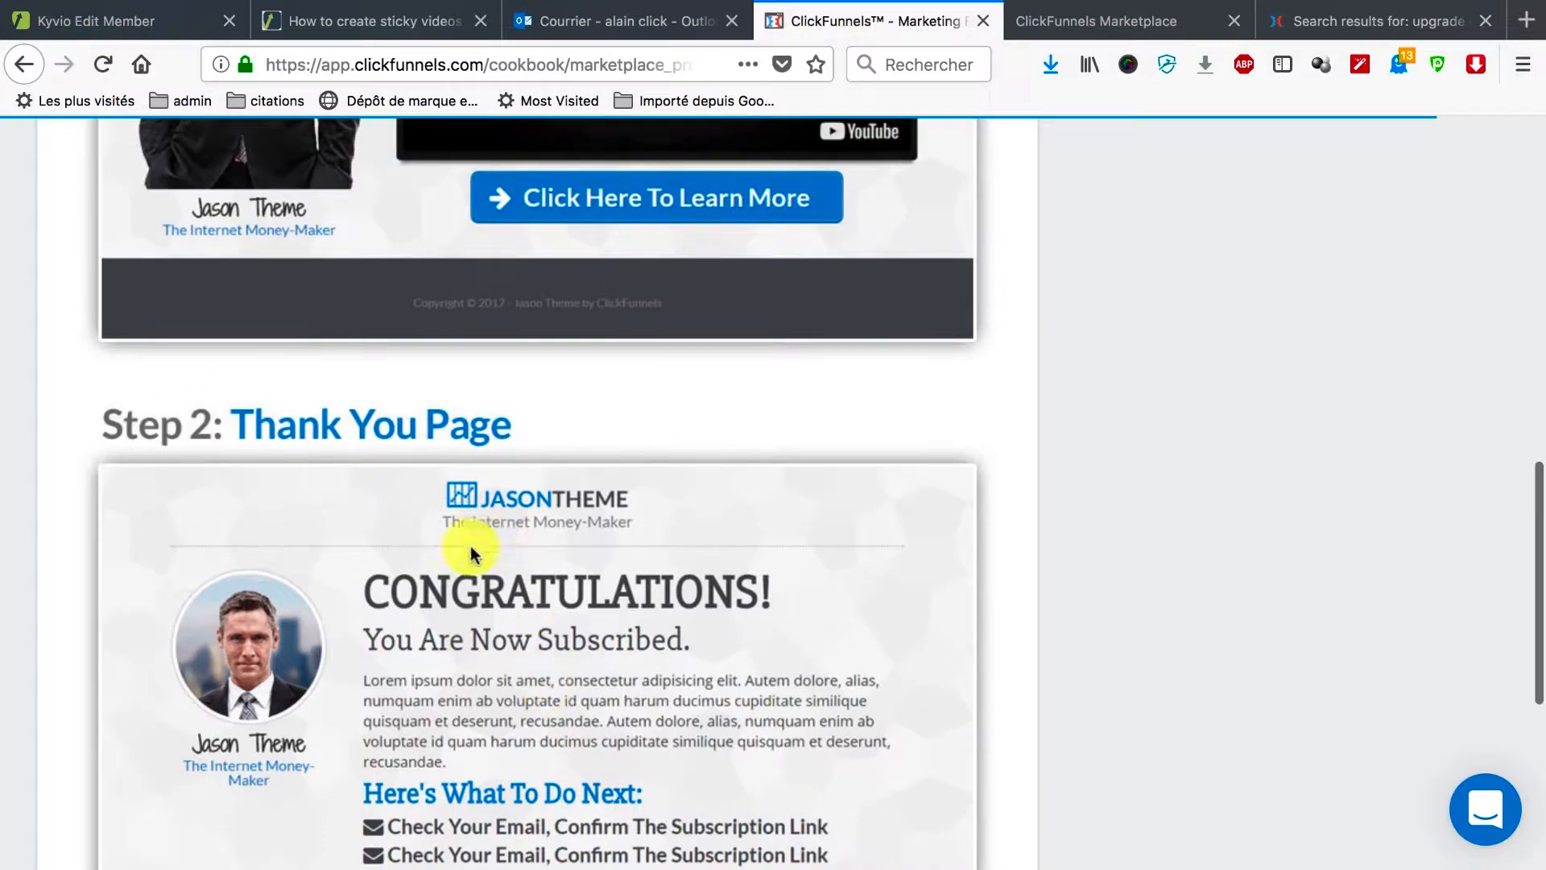
scroll(533, 552, "down", 5)
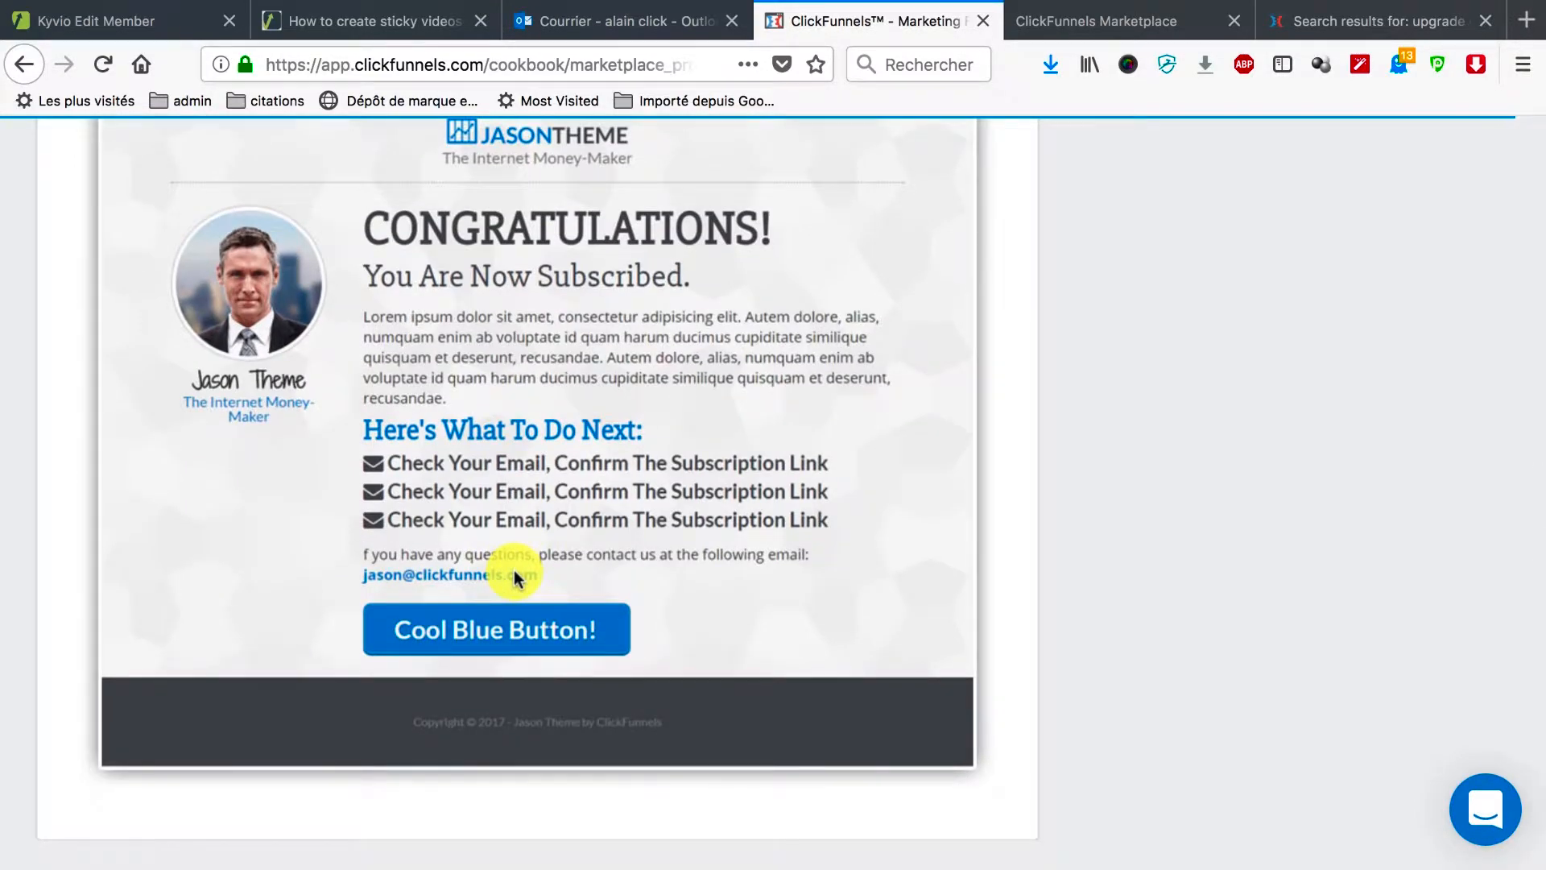
scroll(514, 570, "up", 15)
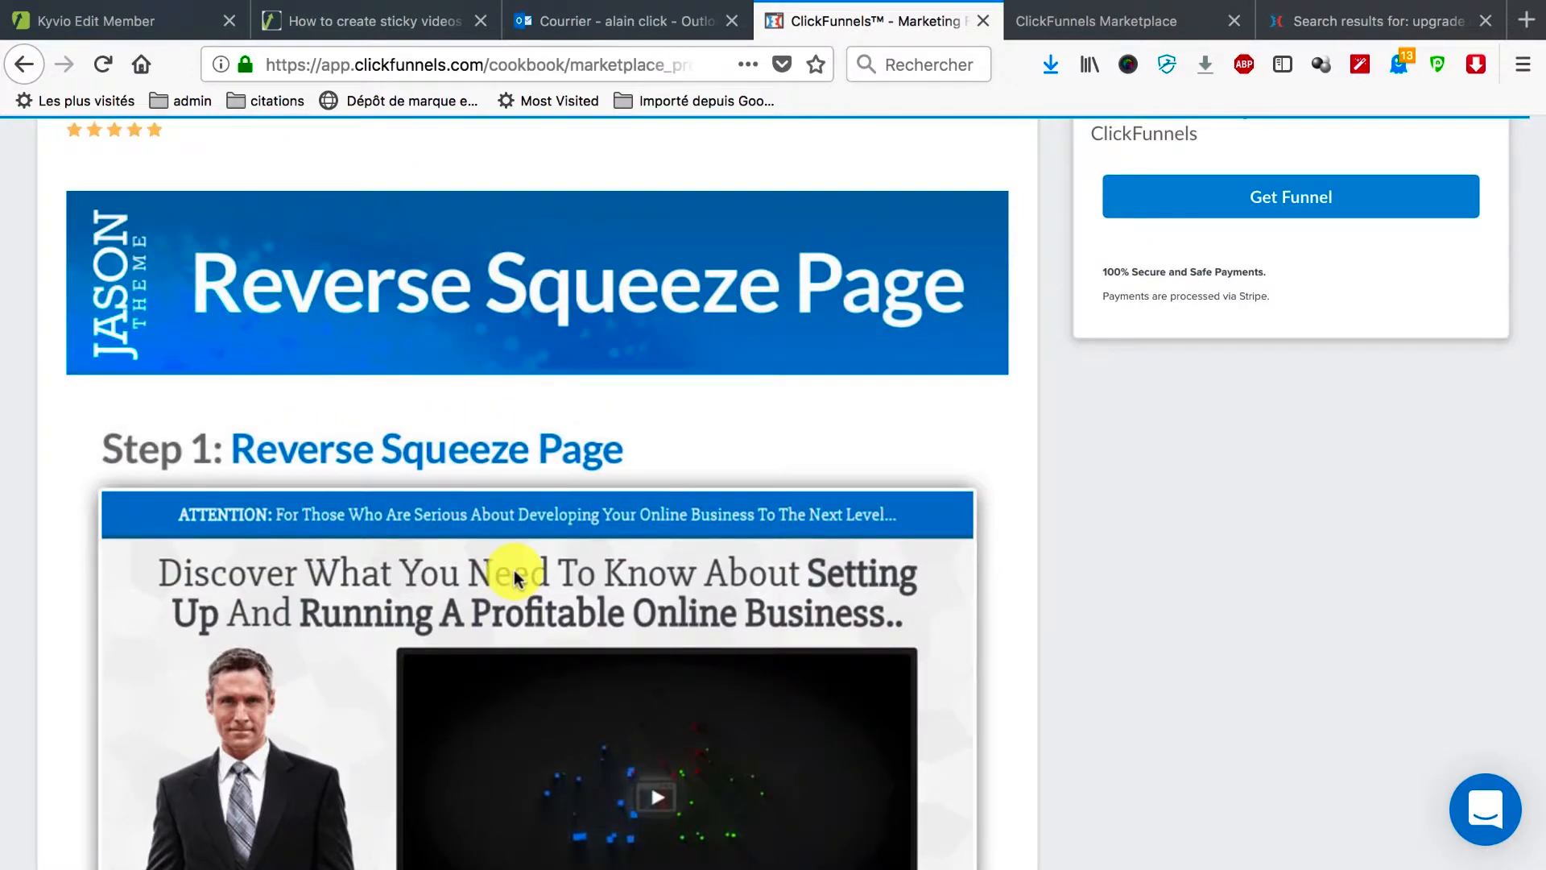
scroll(514, 570, "up", 3)
scroll(514, 570, "down", 3)
scroll(513, 570, "up", 3)
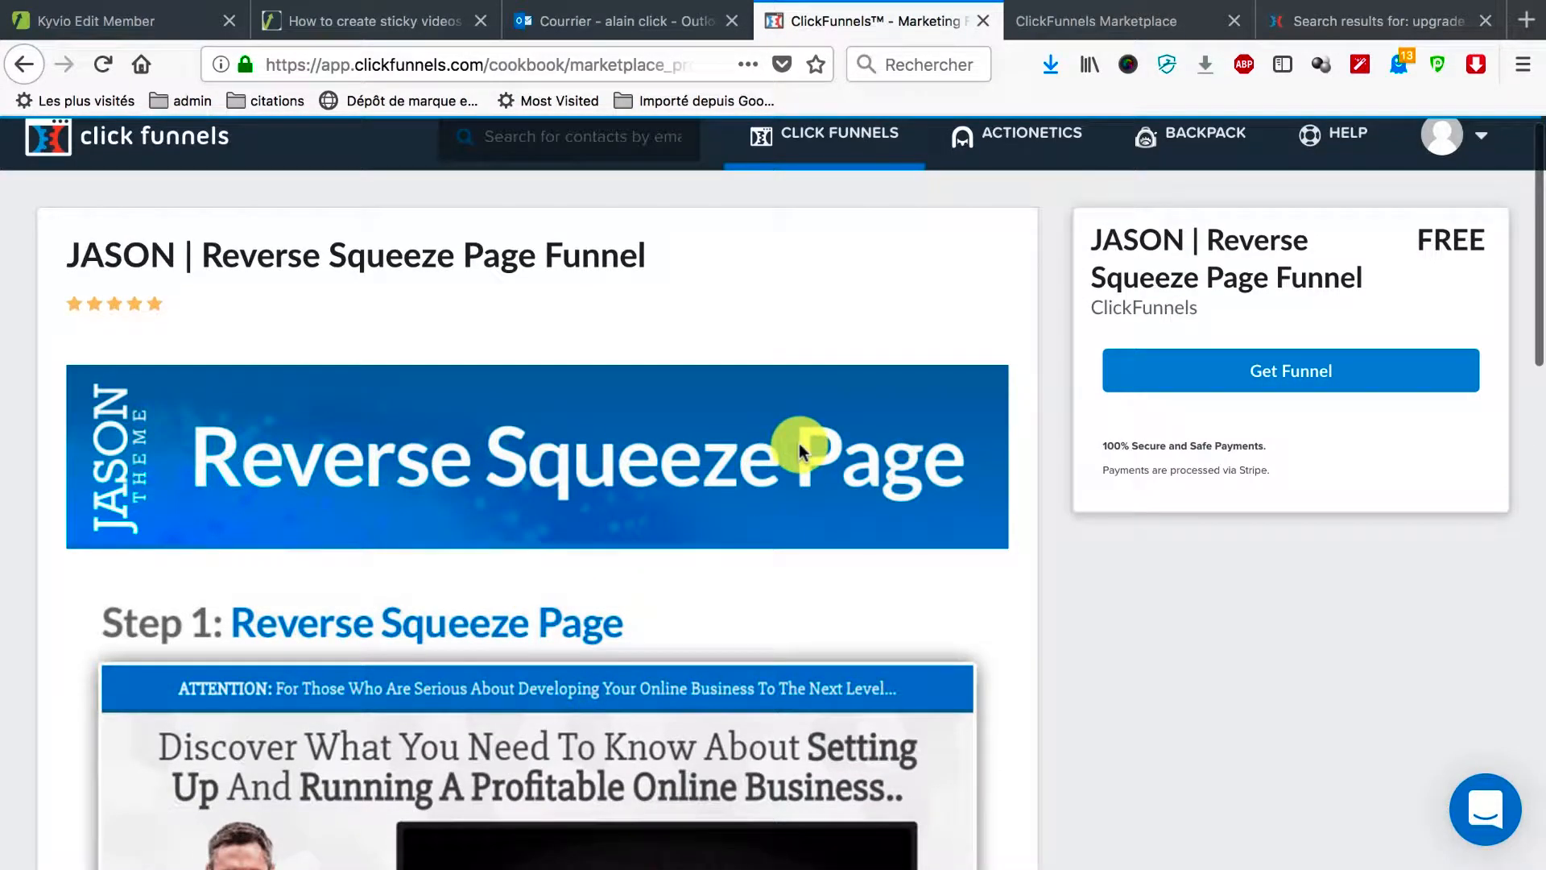
scroll(799, 443, "down", 3)
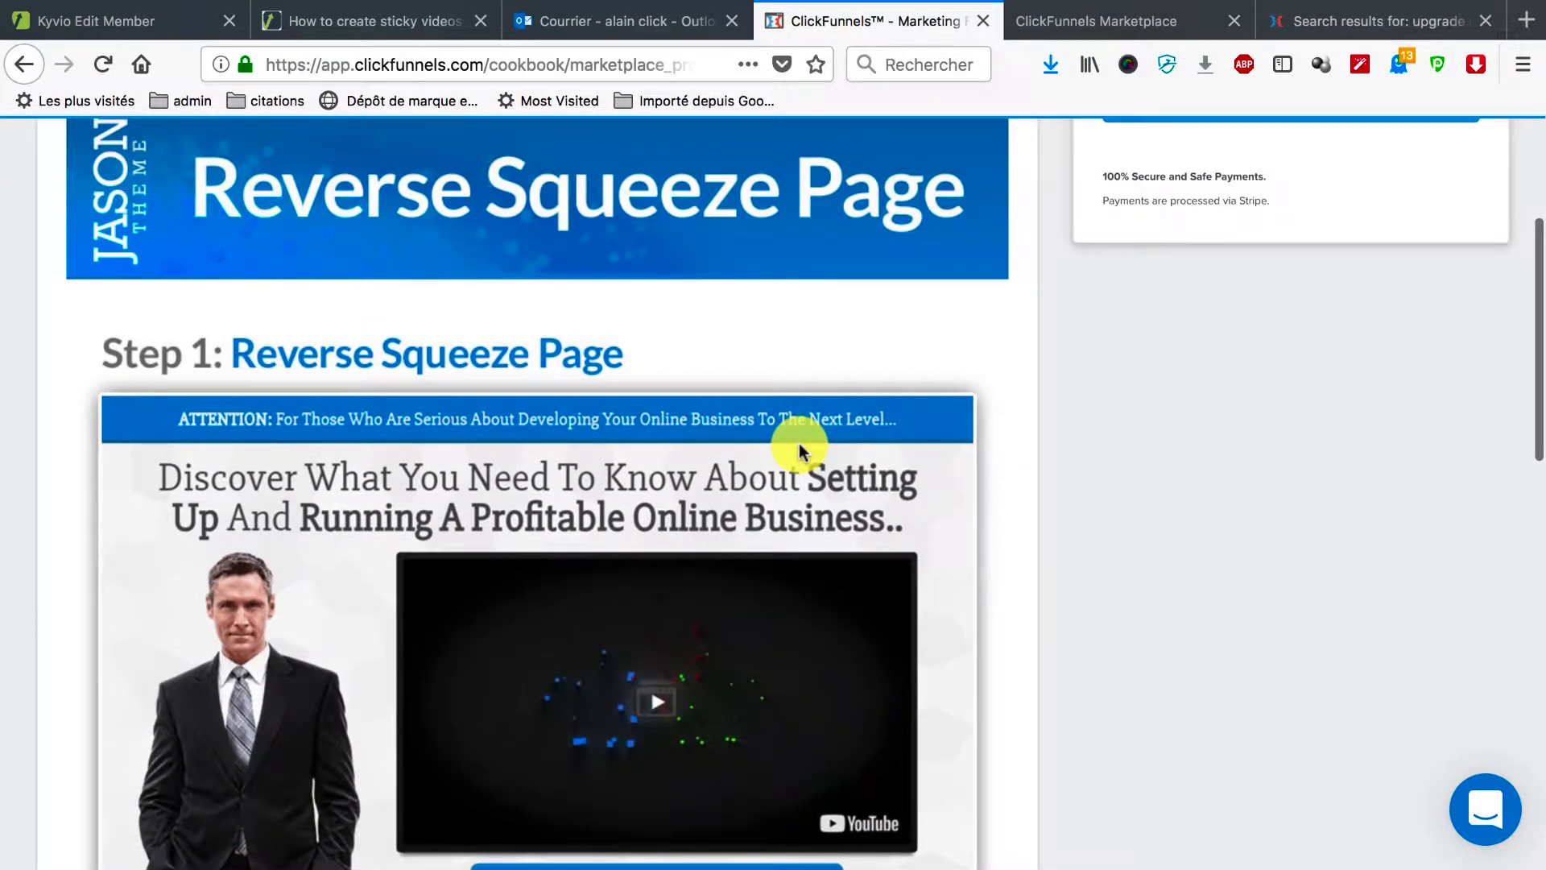
scroll(799, 450, "up", 1)
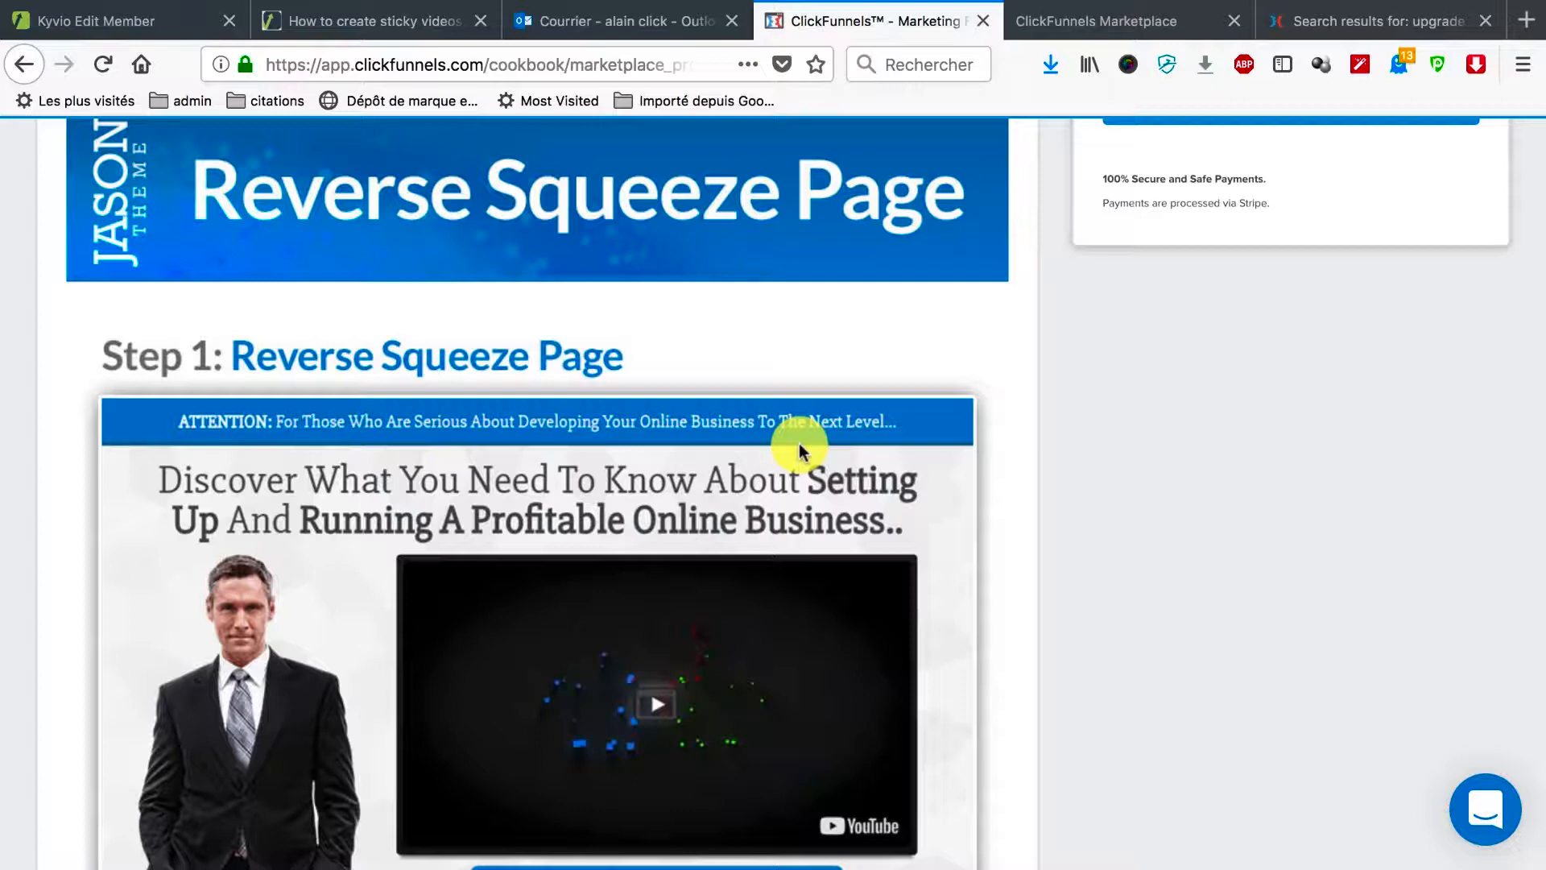
scroll(799, 447, "down", 3)
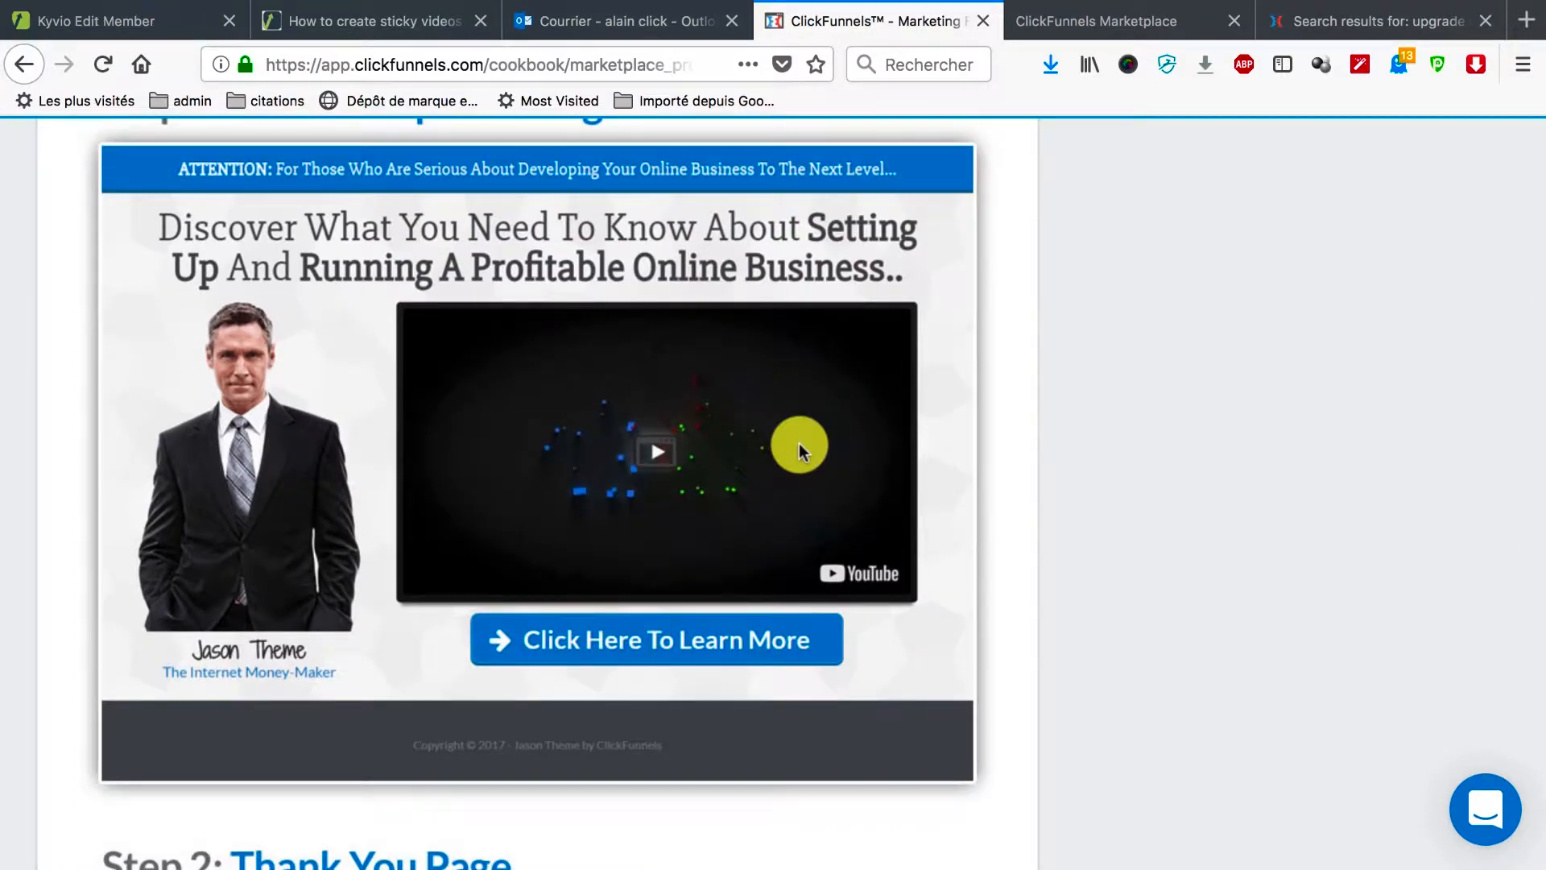
scroll(799, 443, "down", 7)
scroll(799, 442, "up", 13)
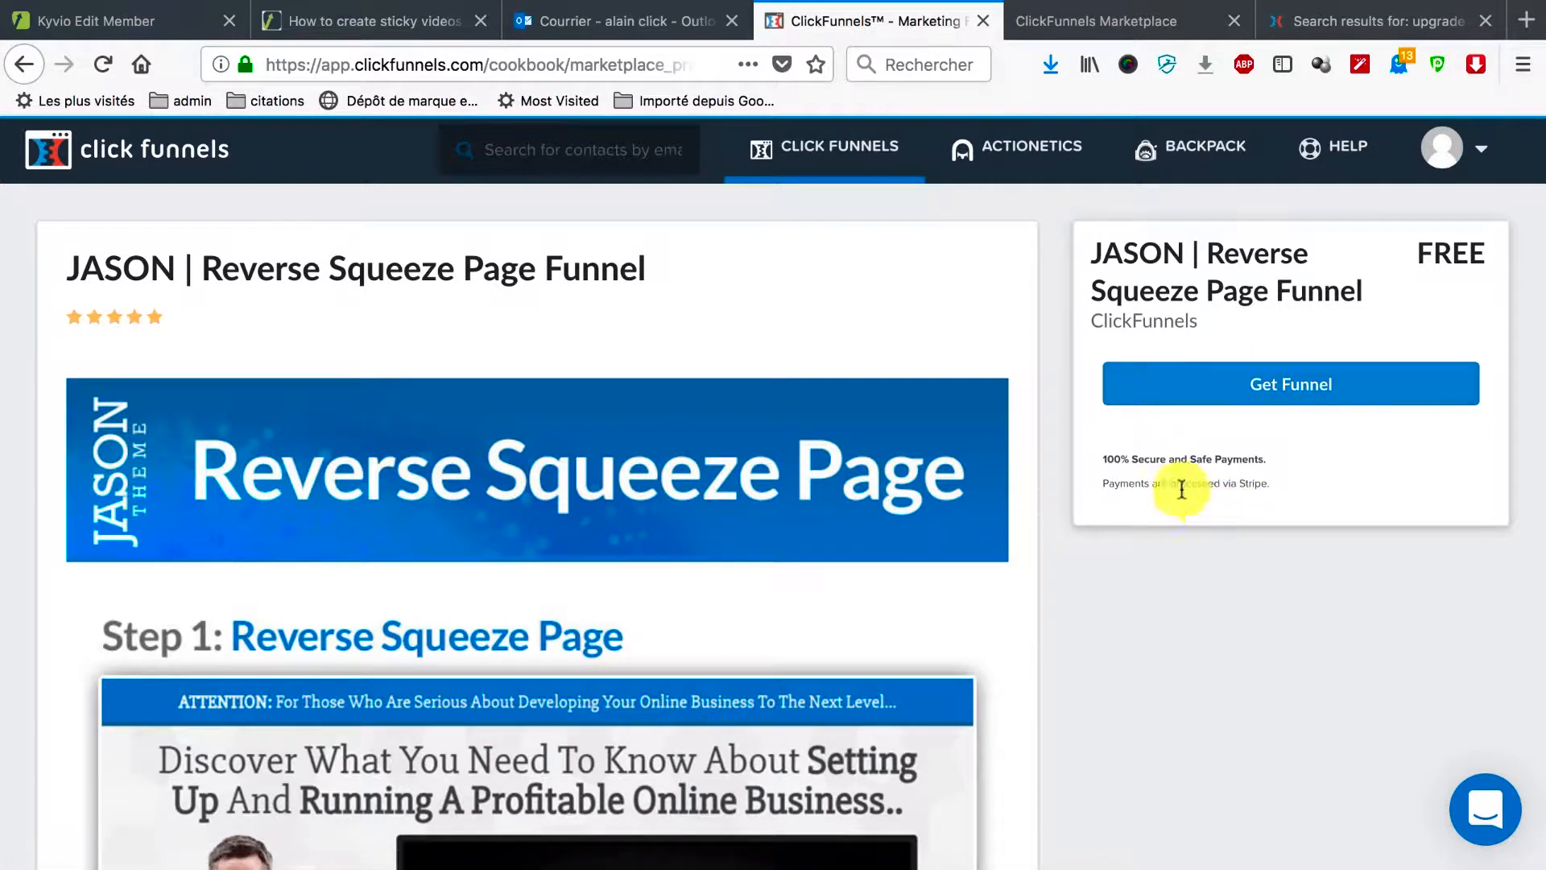
Step: Get the free JASON Reverse Squeeze Page Funnel and look over the overview of its Reverse Squeeze Page step
left_click(1237, 382)
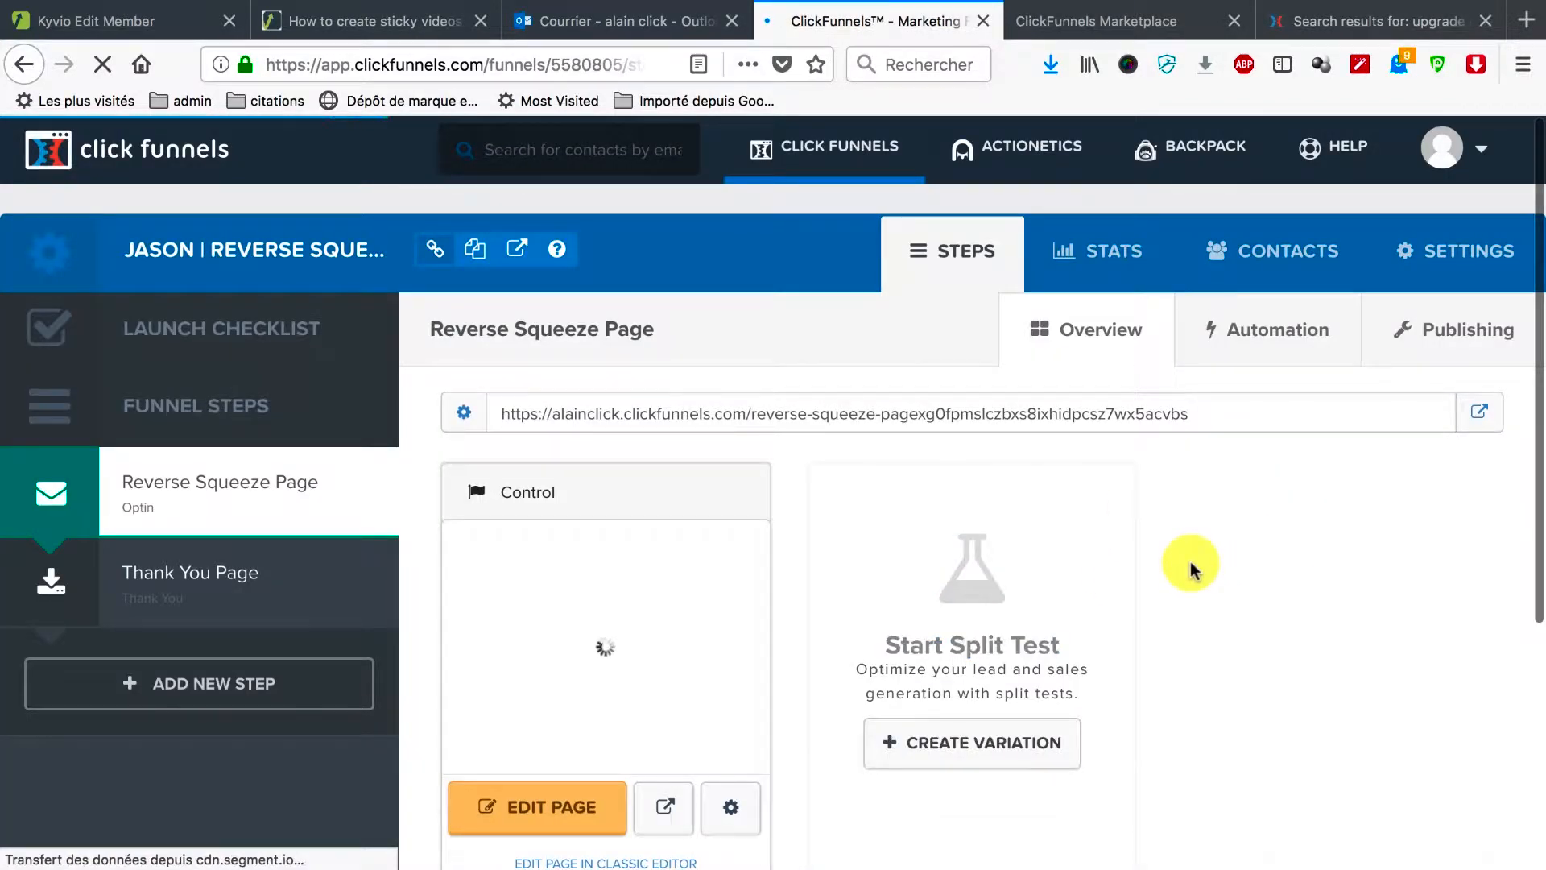
scroll(1191, 563, "down", 2)
scroll(1190, 564, "up", 1)
scroll(1190, 563, "down", 1)
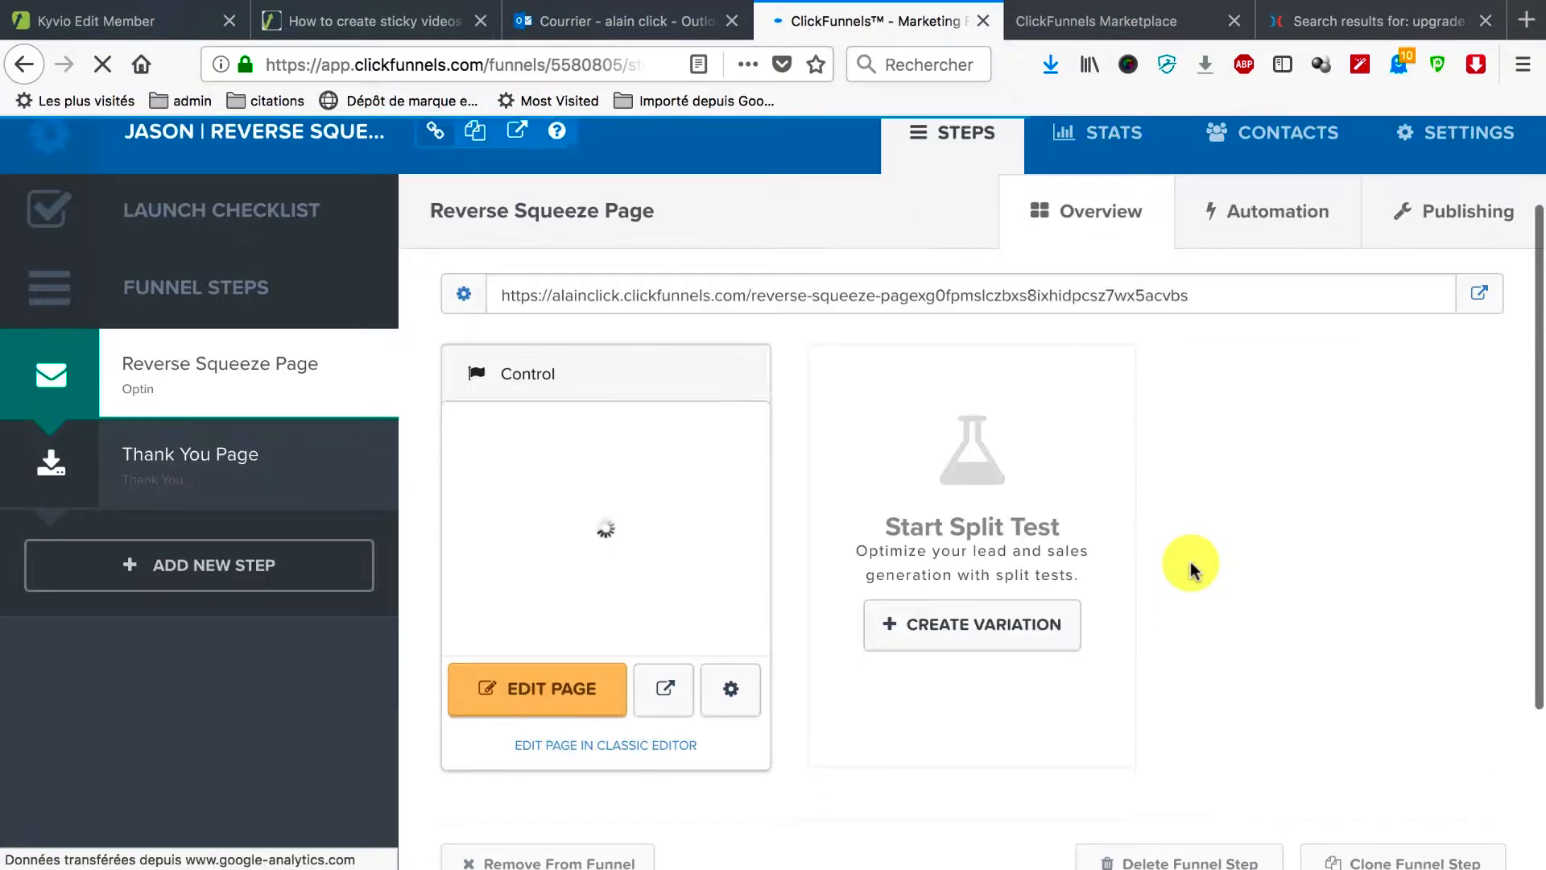
scroll(1190, 562, "down", 2)
scroll(1190, 562, "up", 3)
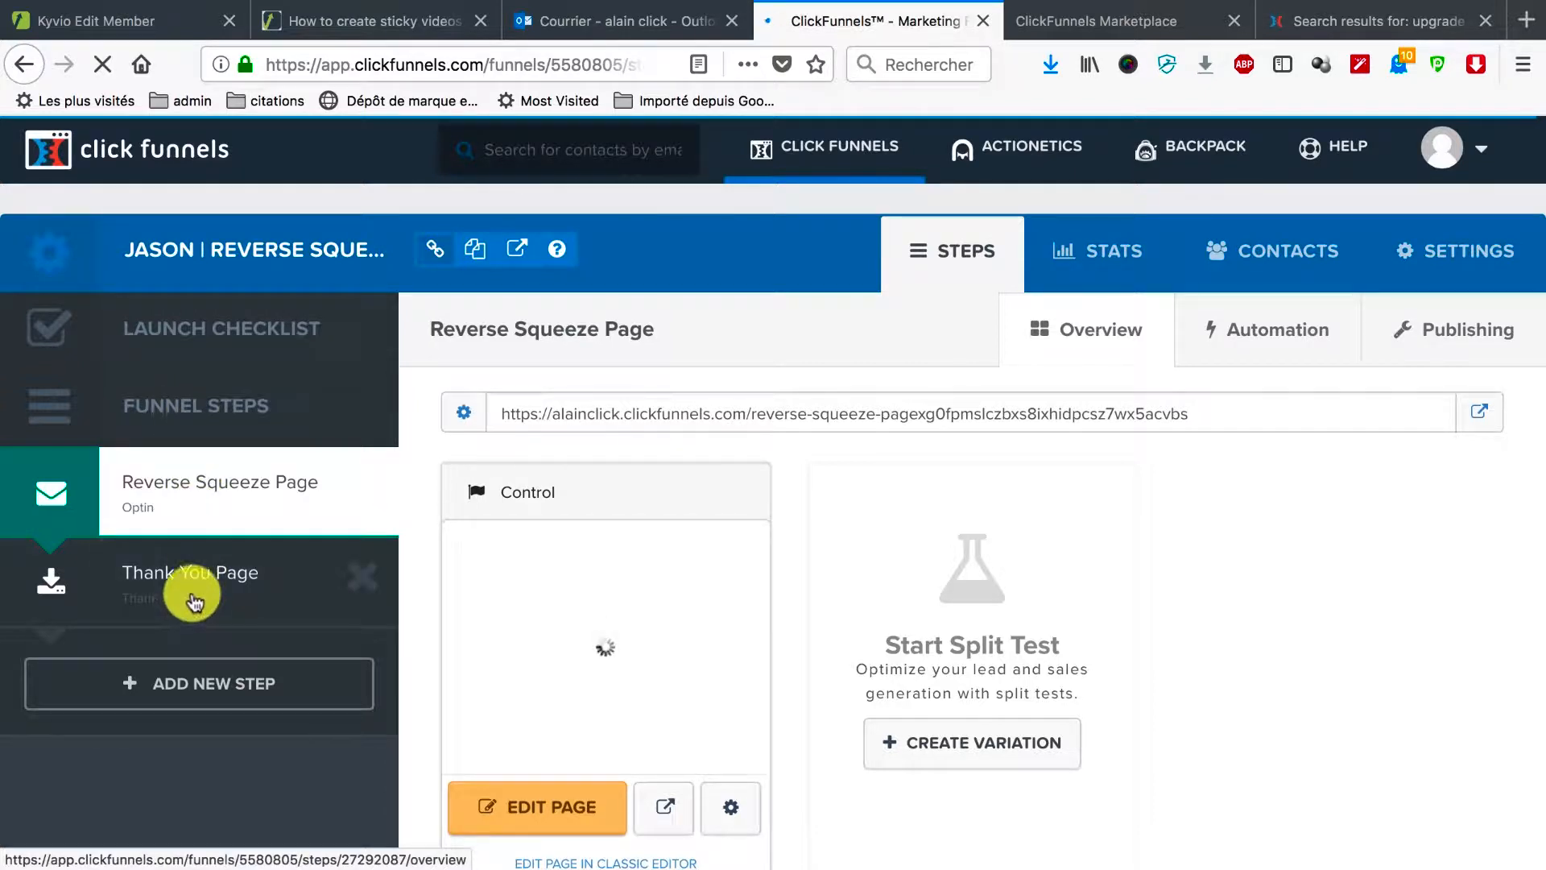
scroll(1387, 680, "down", 3)
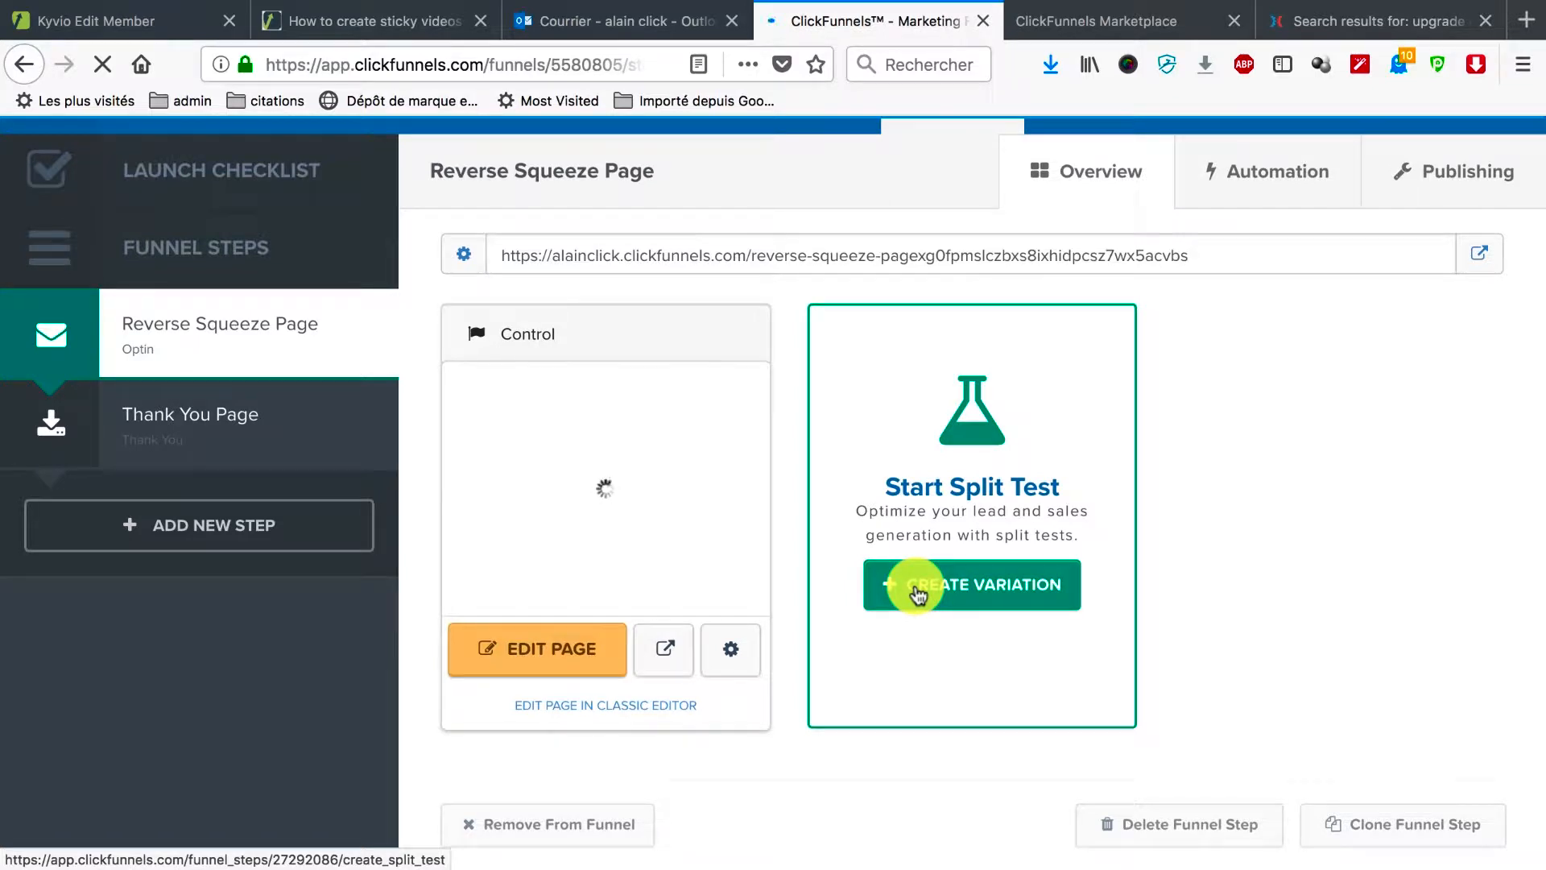
scroll(1332, 518, "up", 3)
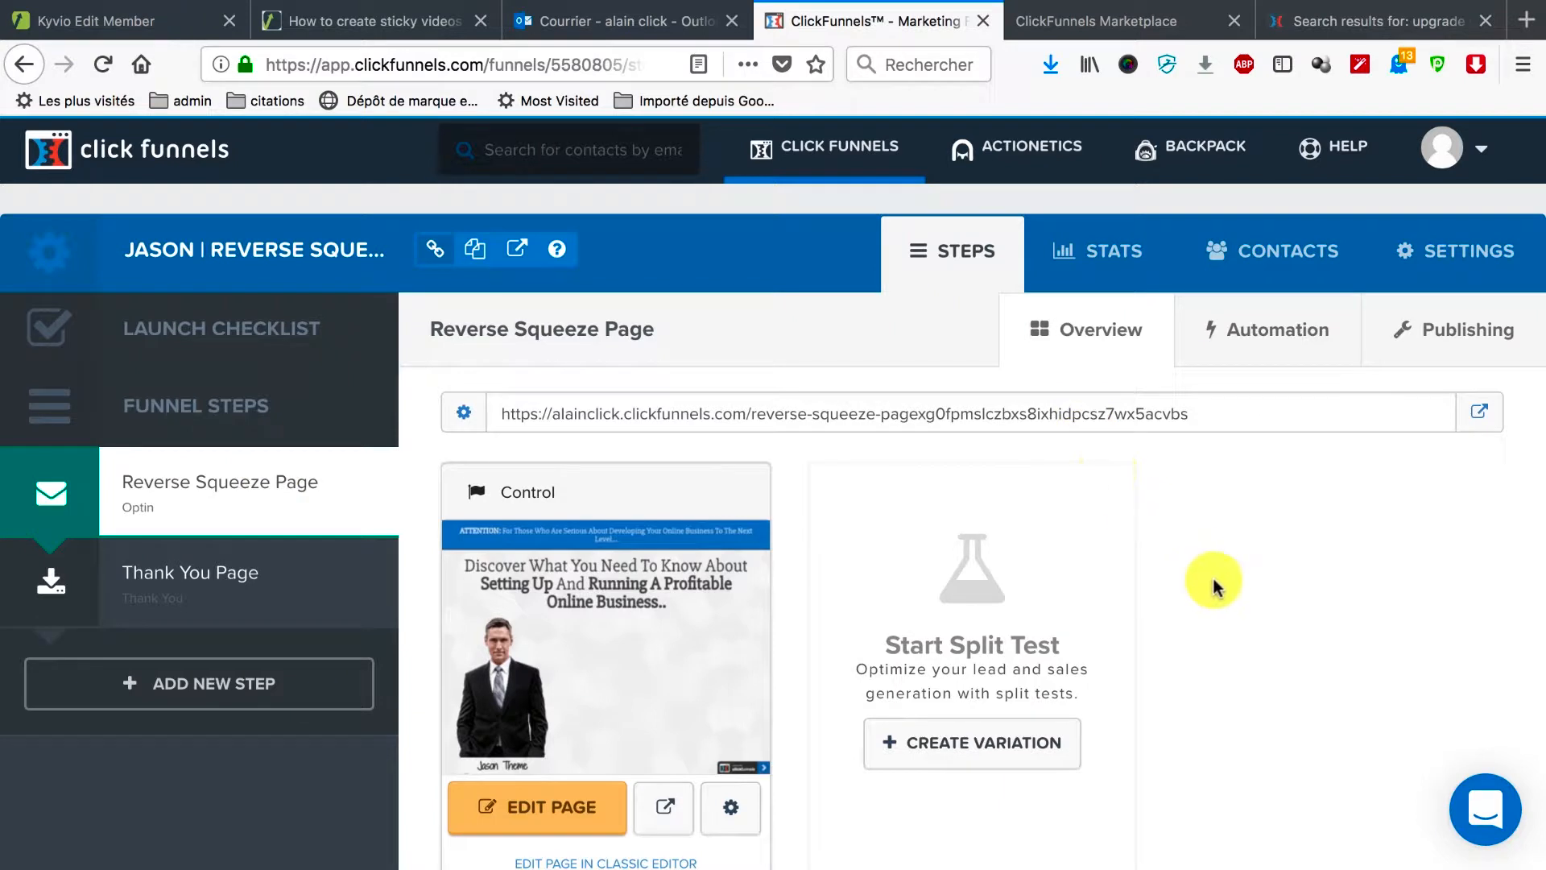
Step: Open the Reverse Squeeze Page's publishing settings and change its path to reverse-squeeze-page1
scroll(1212, 583, "down", 2)
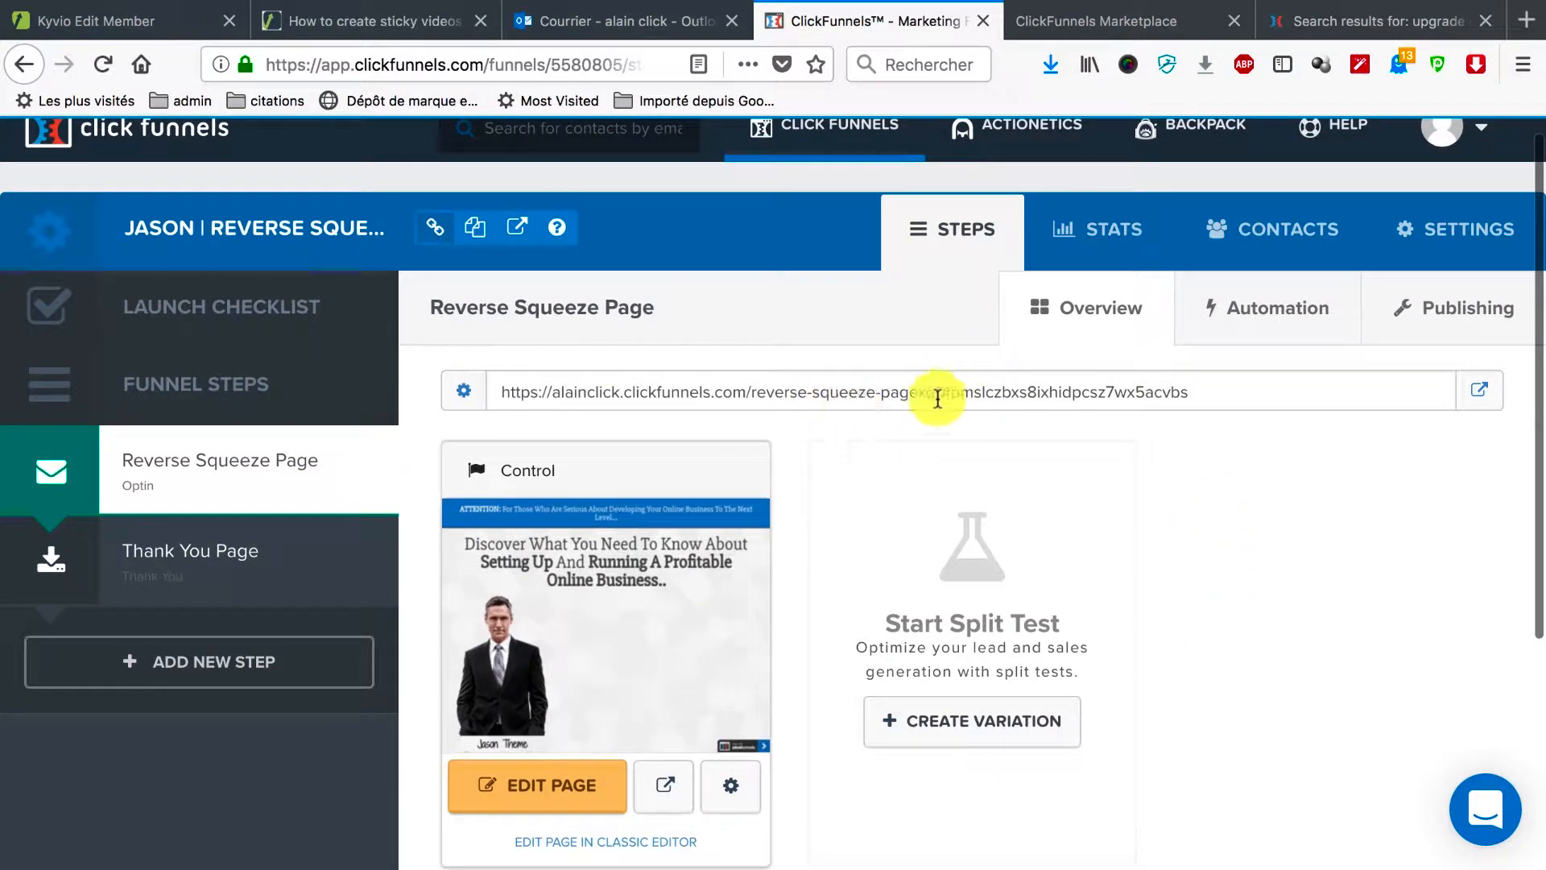
left_click(465, 391)
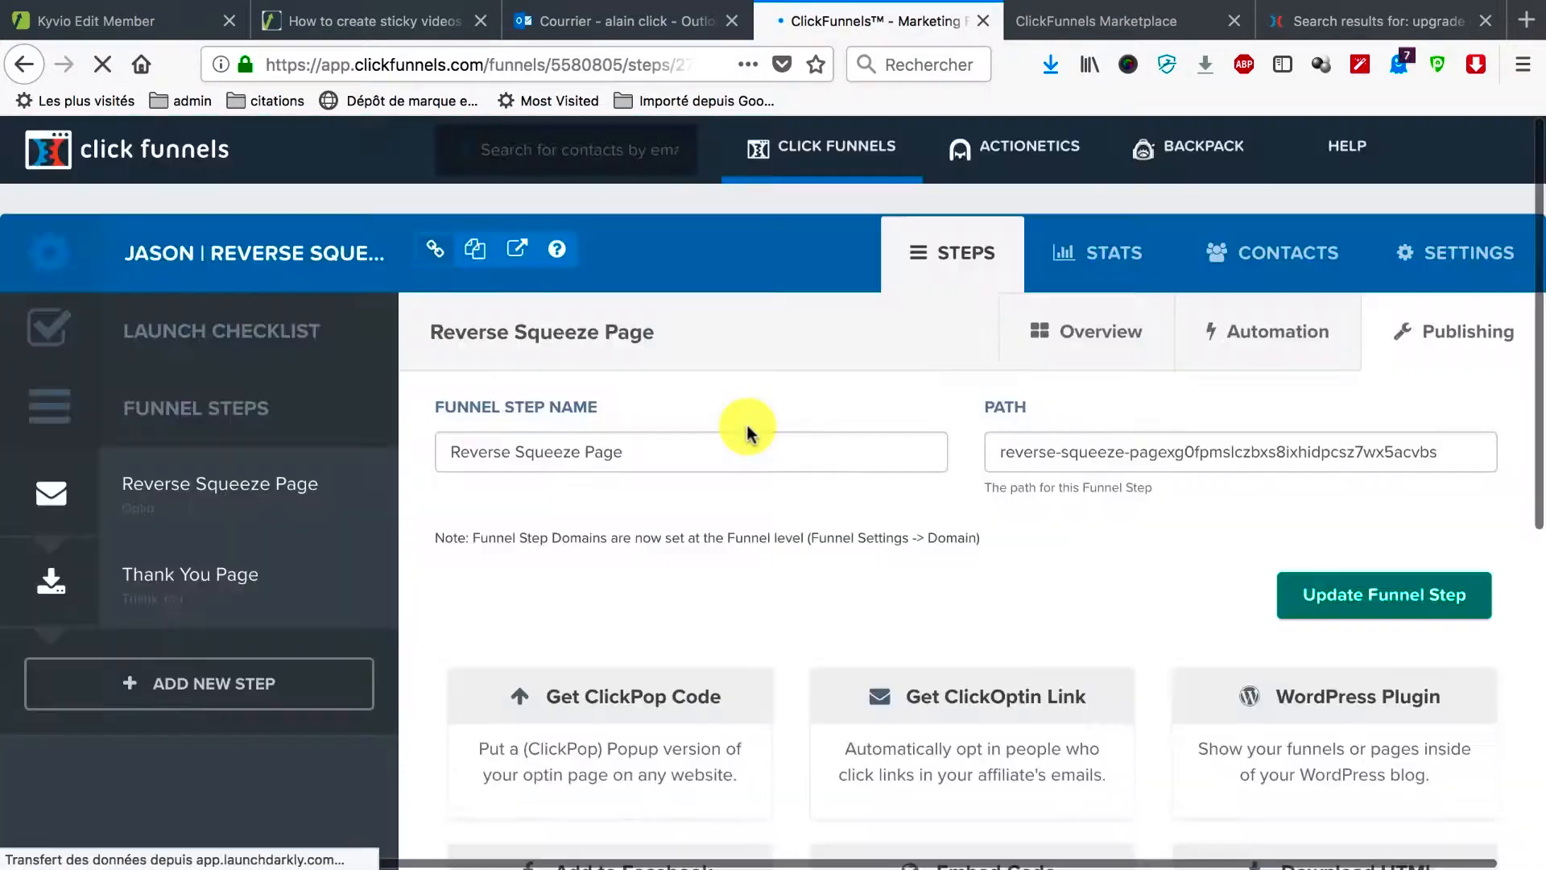
scroll(783, 387, "down", 2)
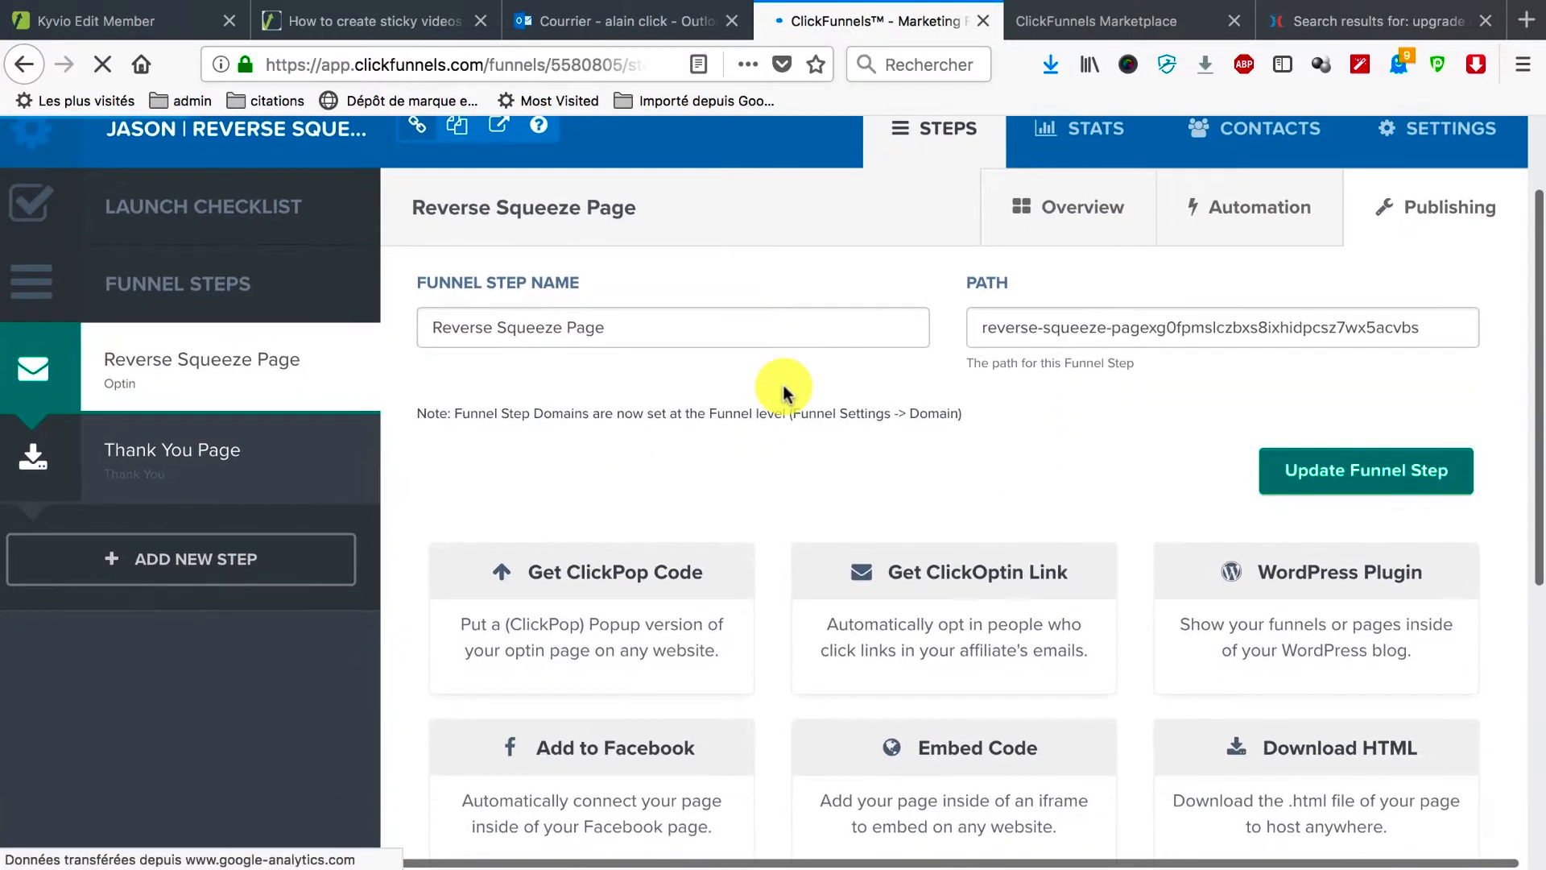
scroll(783, 387, "up", 1)
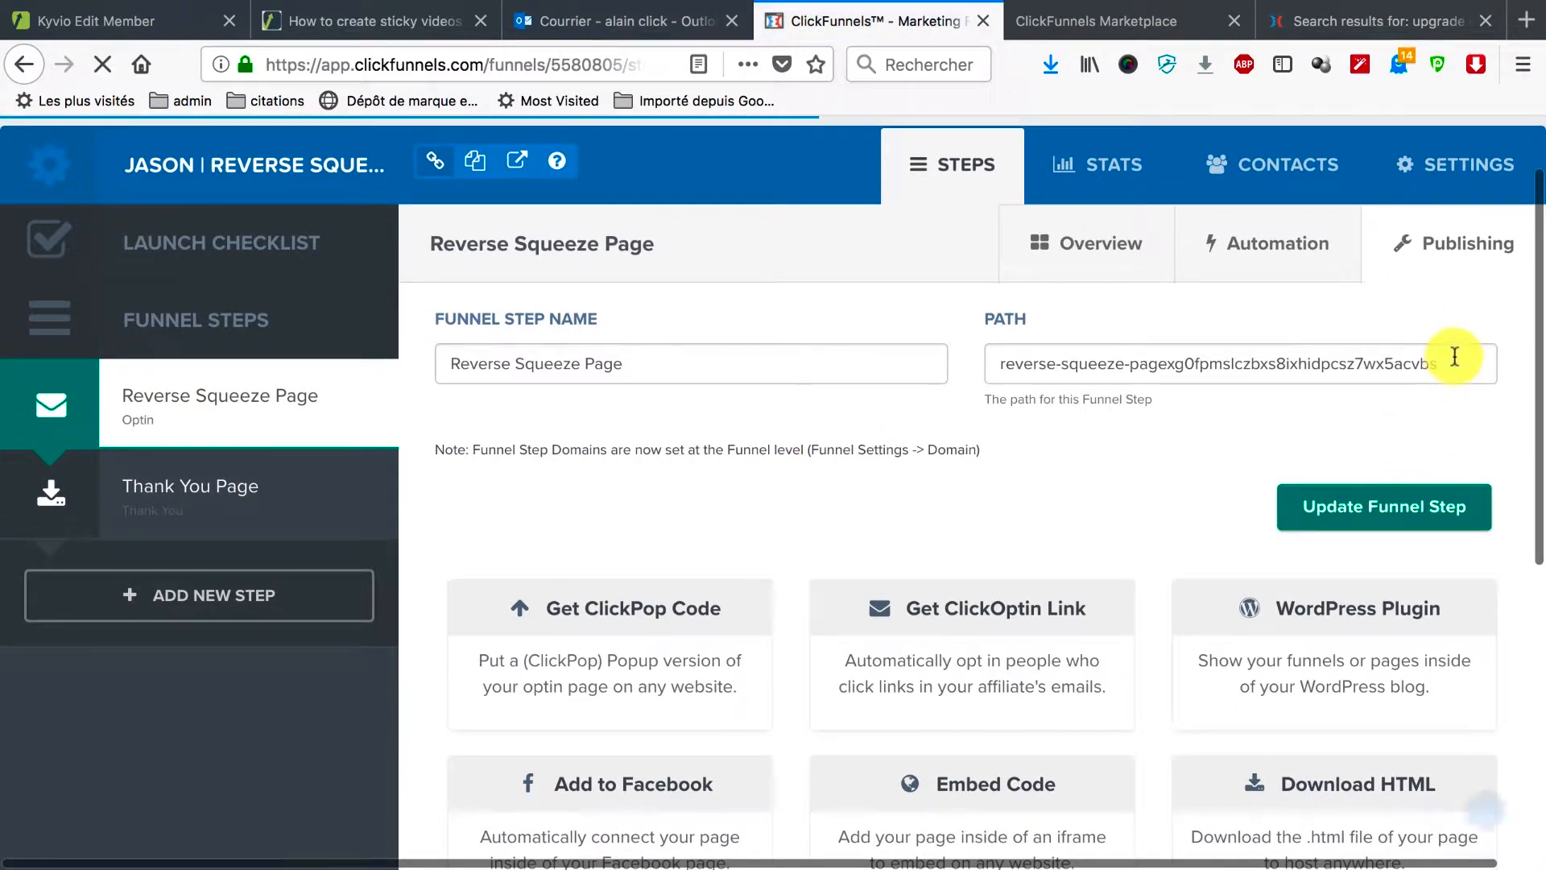
left_click_drag(1456, 358, 1151, 366)
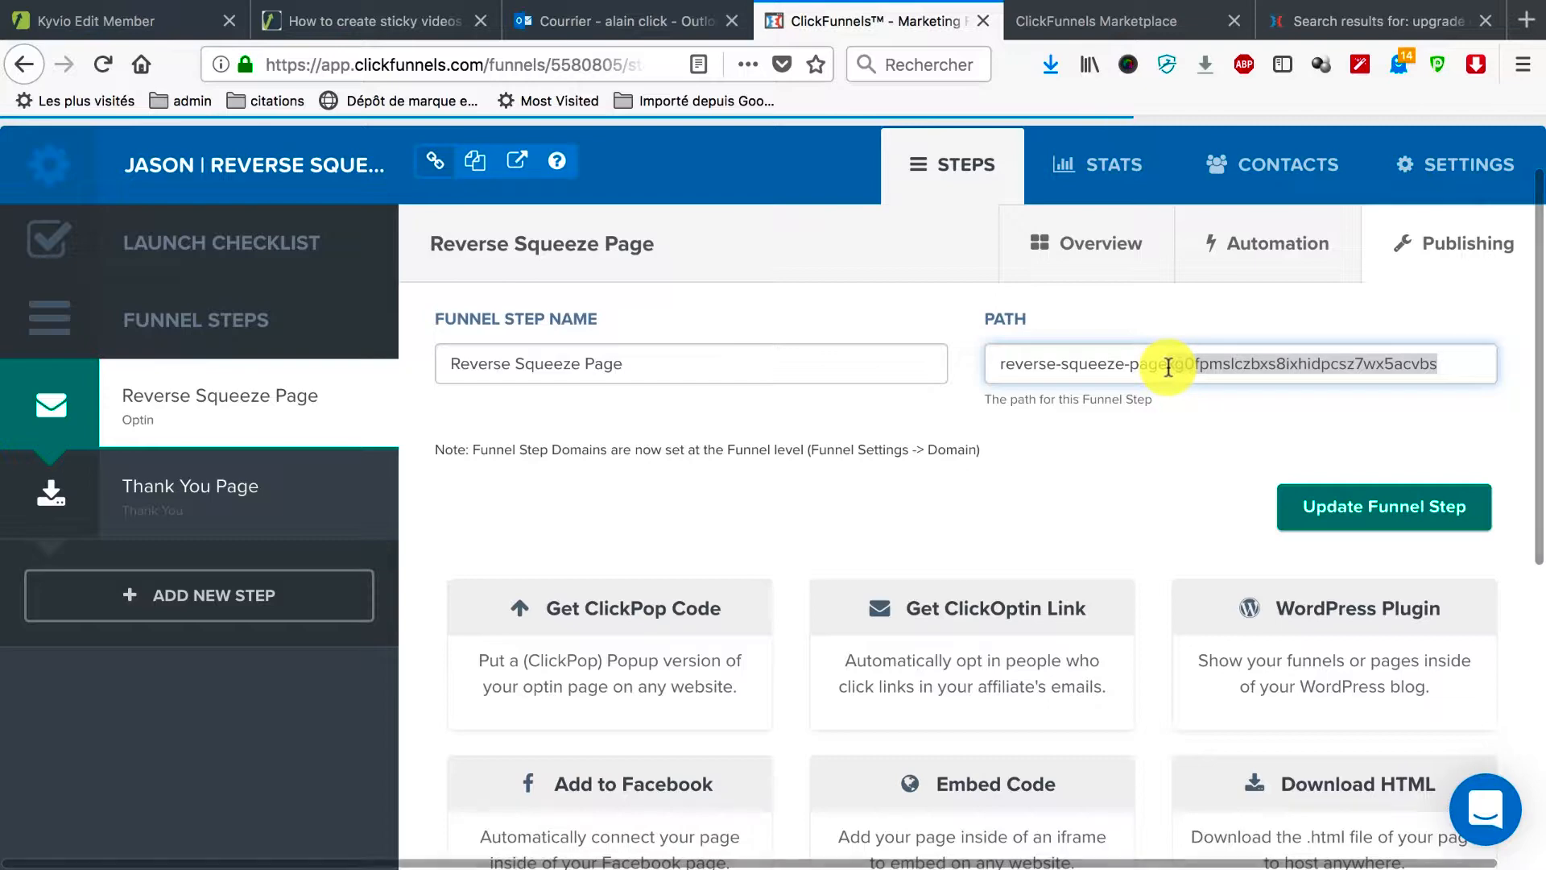
type("1")
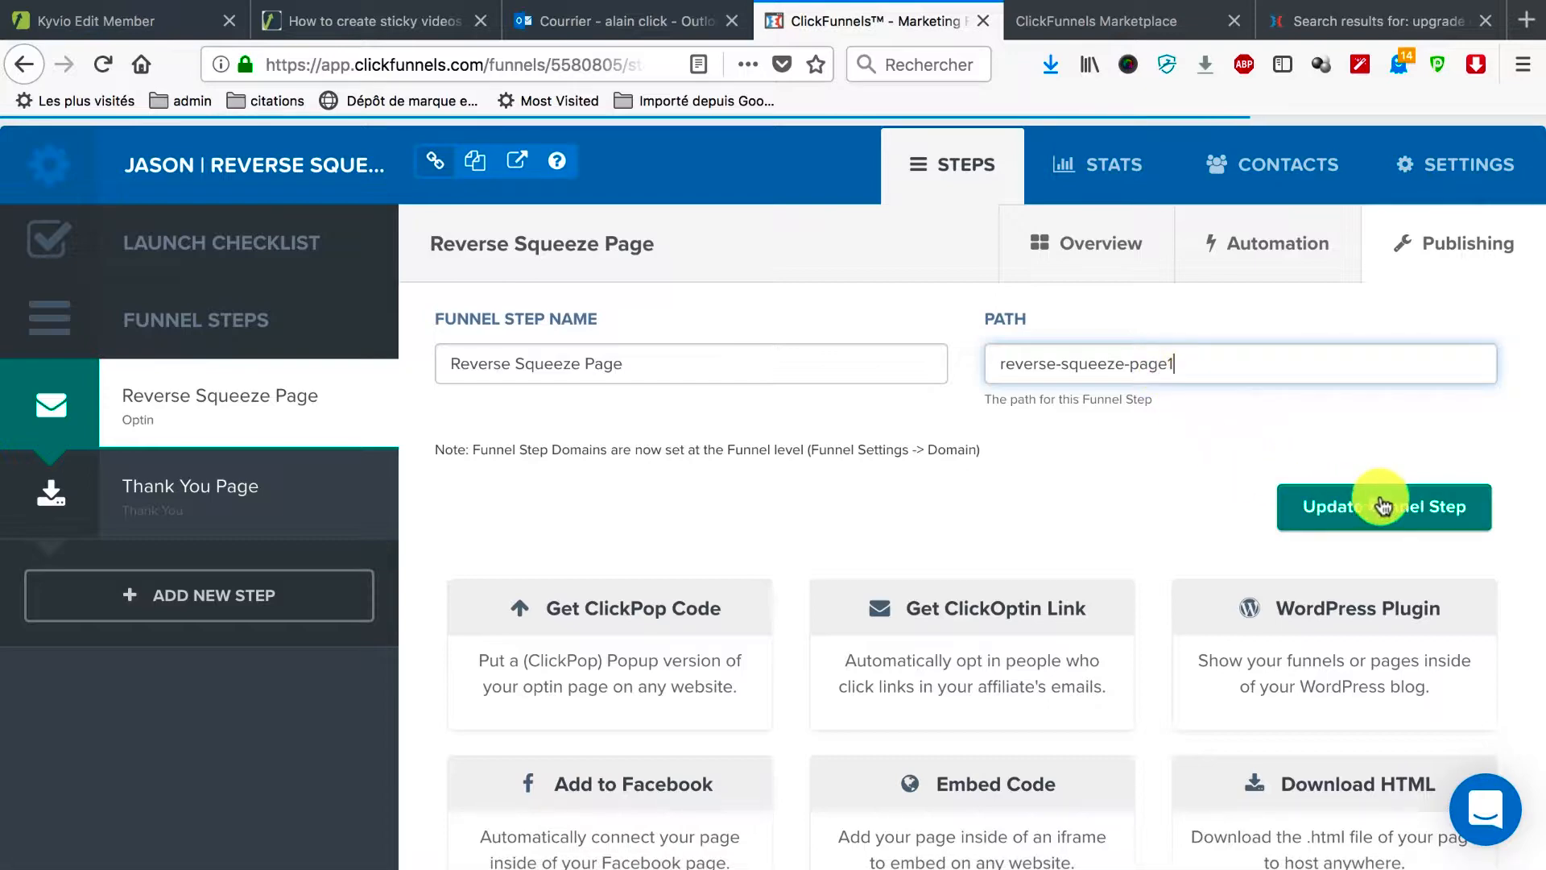
Step: Look over the step's publishing options, such as the ClickPop code, and save the funnel step update
scroll(1149, 448, "down", 3)
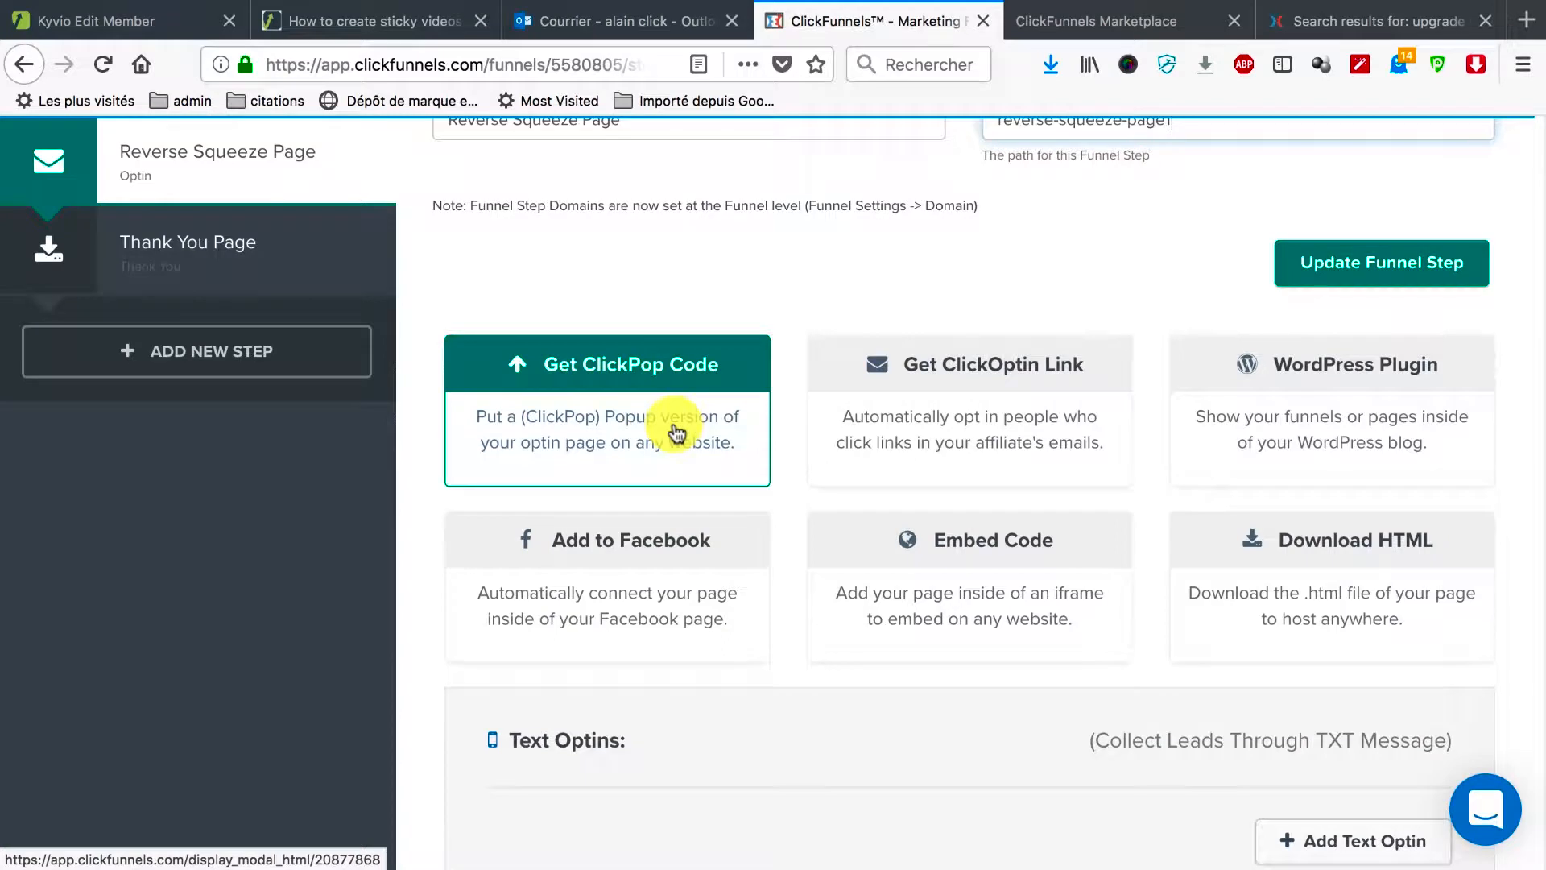
left_click(698, 370)
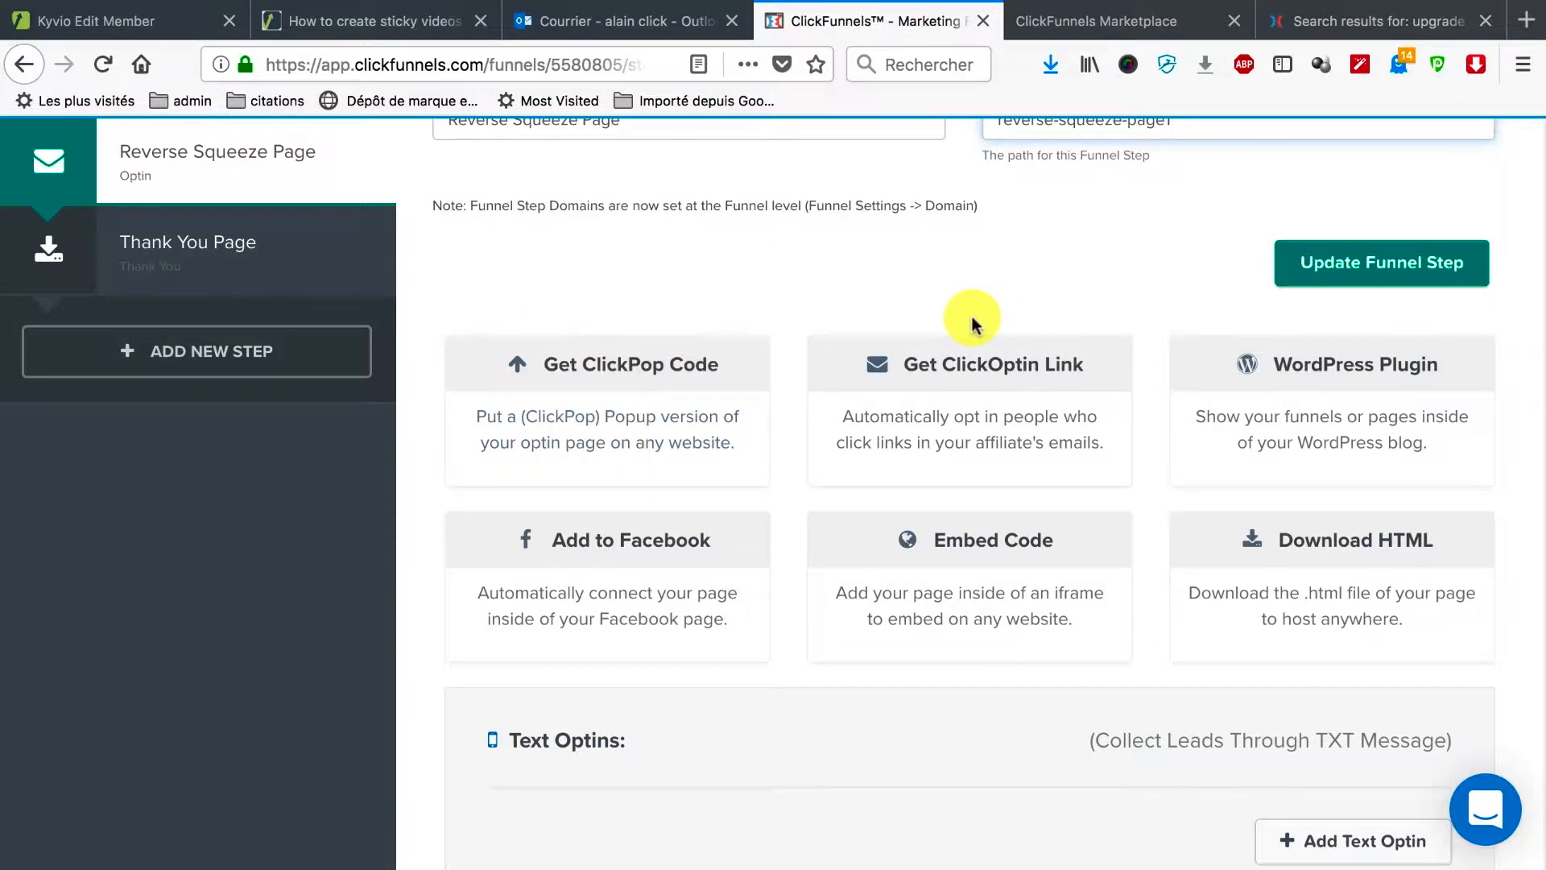
scroll(1047, 314, "up", 2)
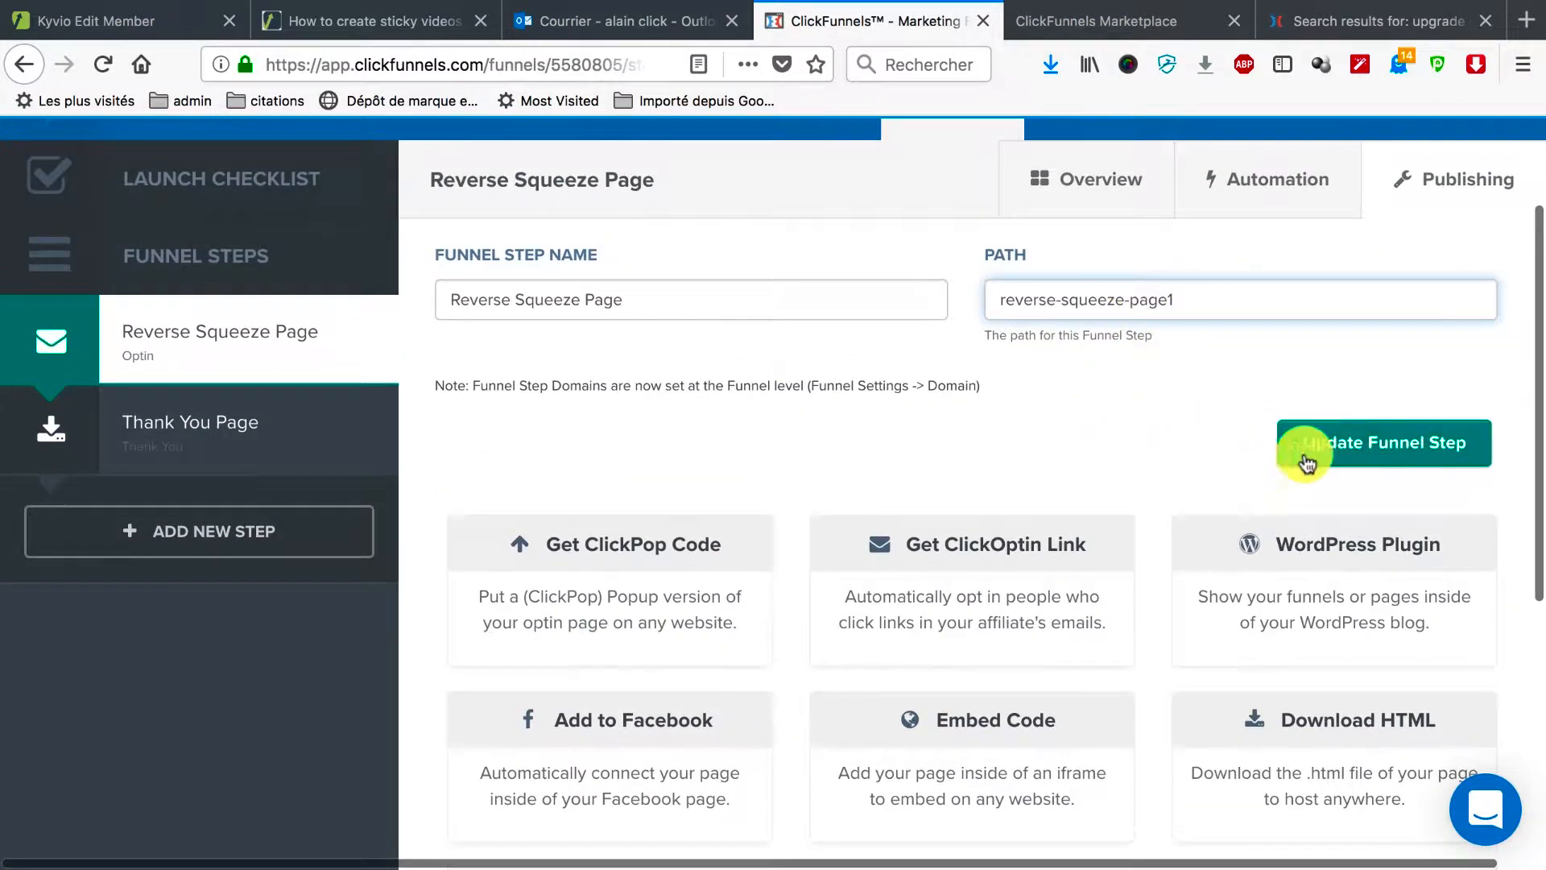
left_click(1350, 453)
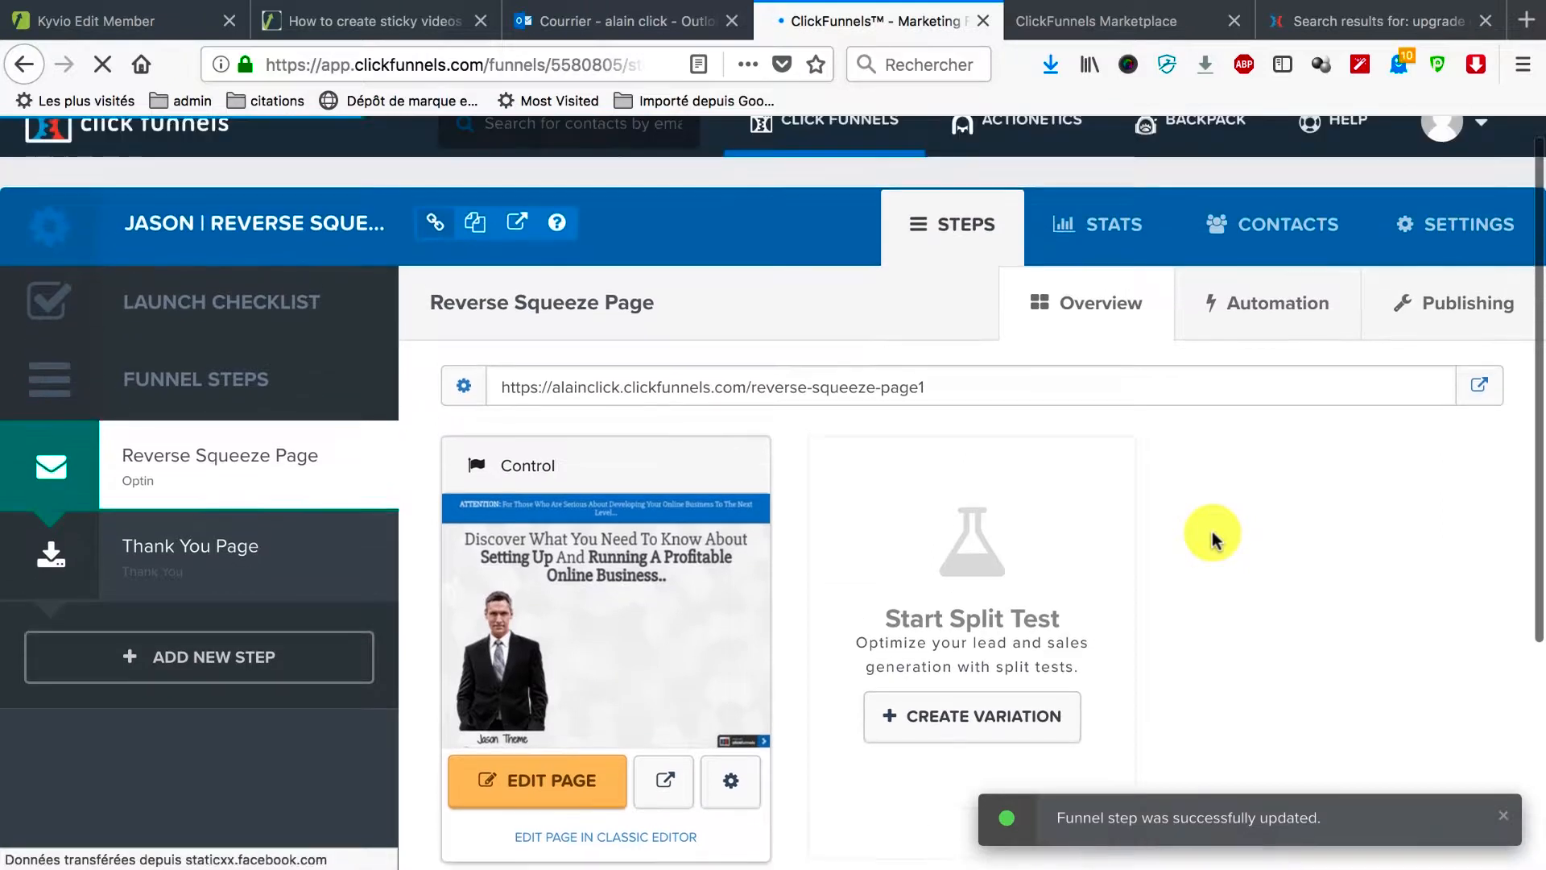
Step: Examine the condition, integration, action and delay options for a new automation action on the Reverse Squeeze Page without creating one
left_click(1297, 326)
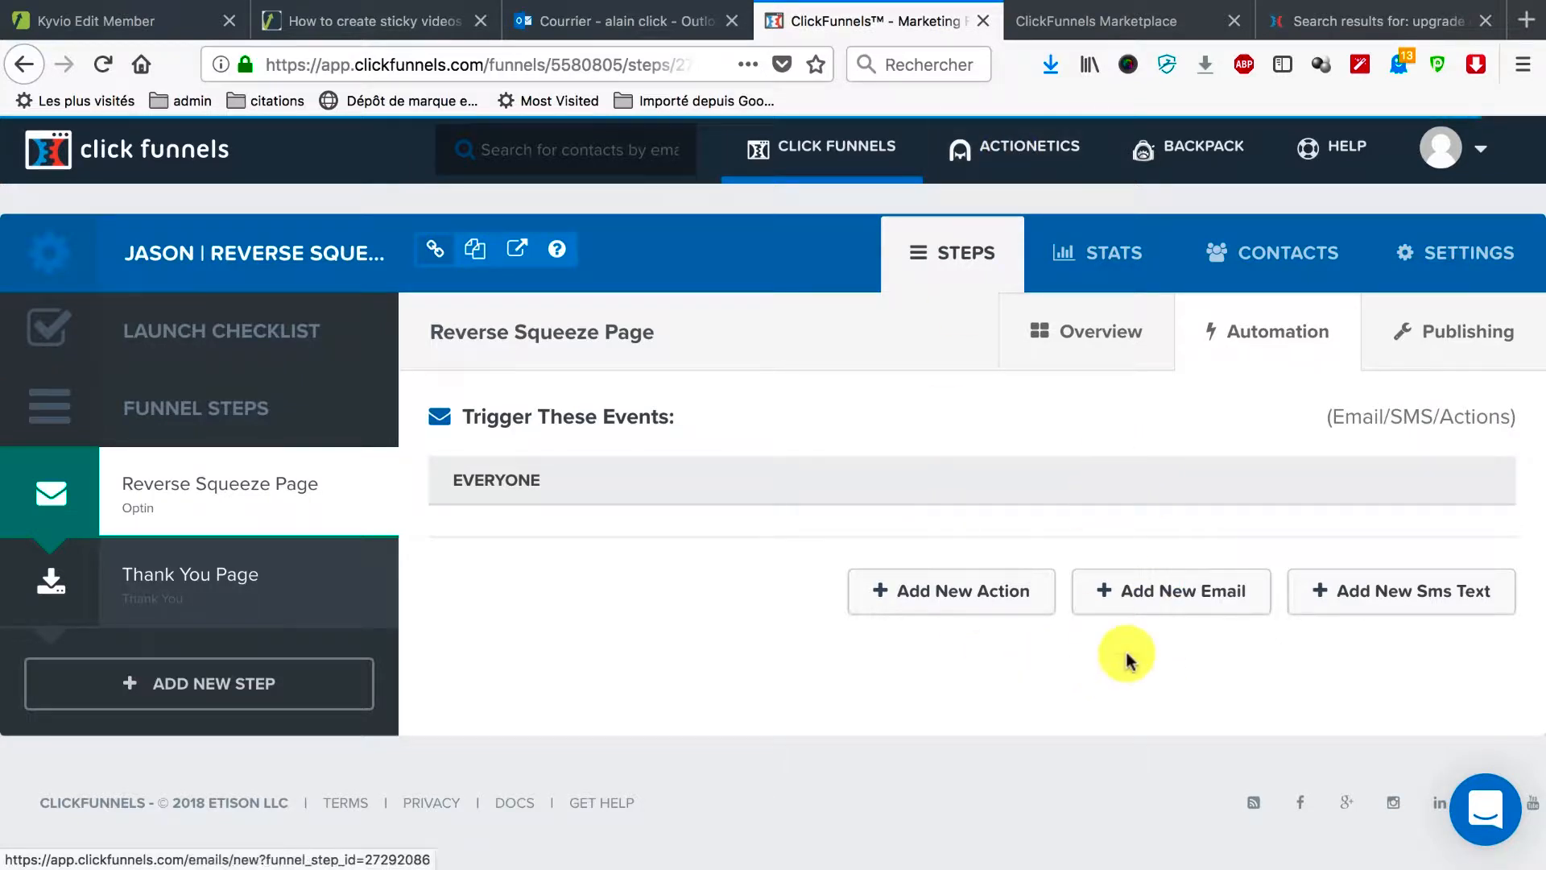
left_click(932, 597)
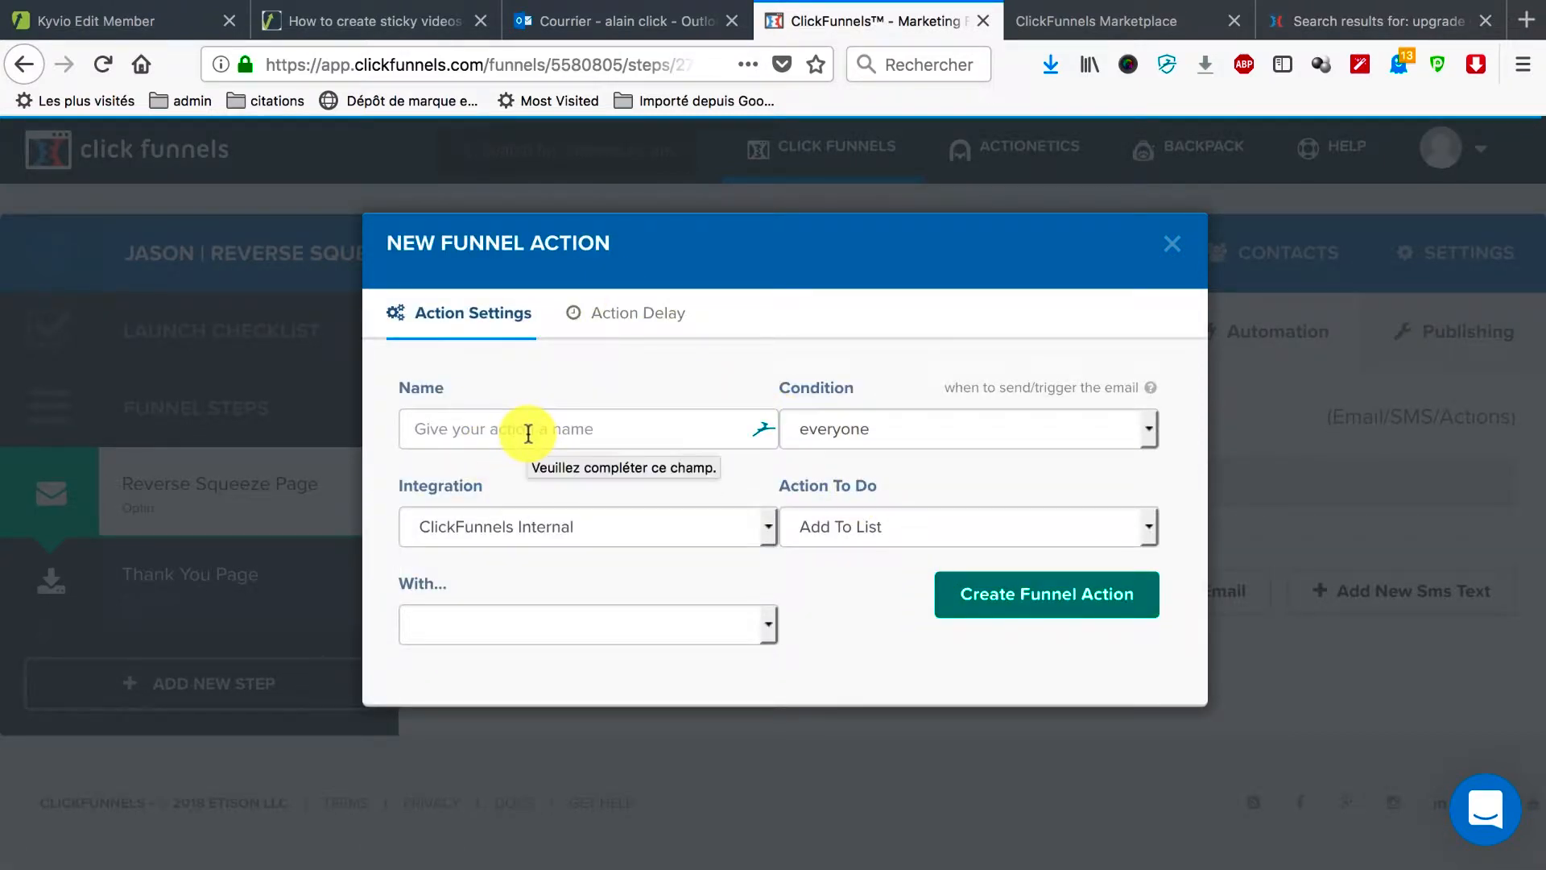
left_click(1152, 431)
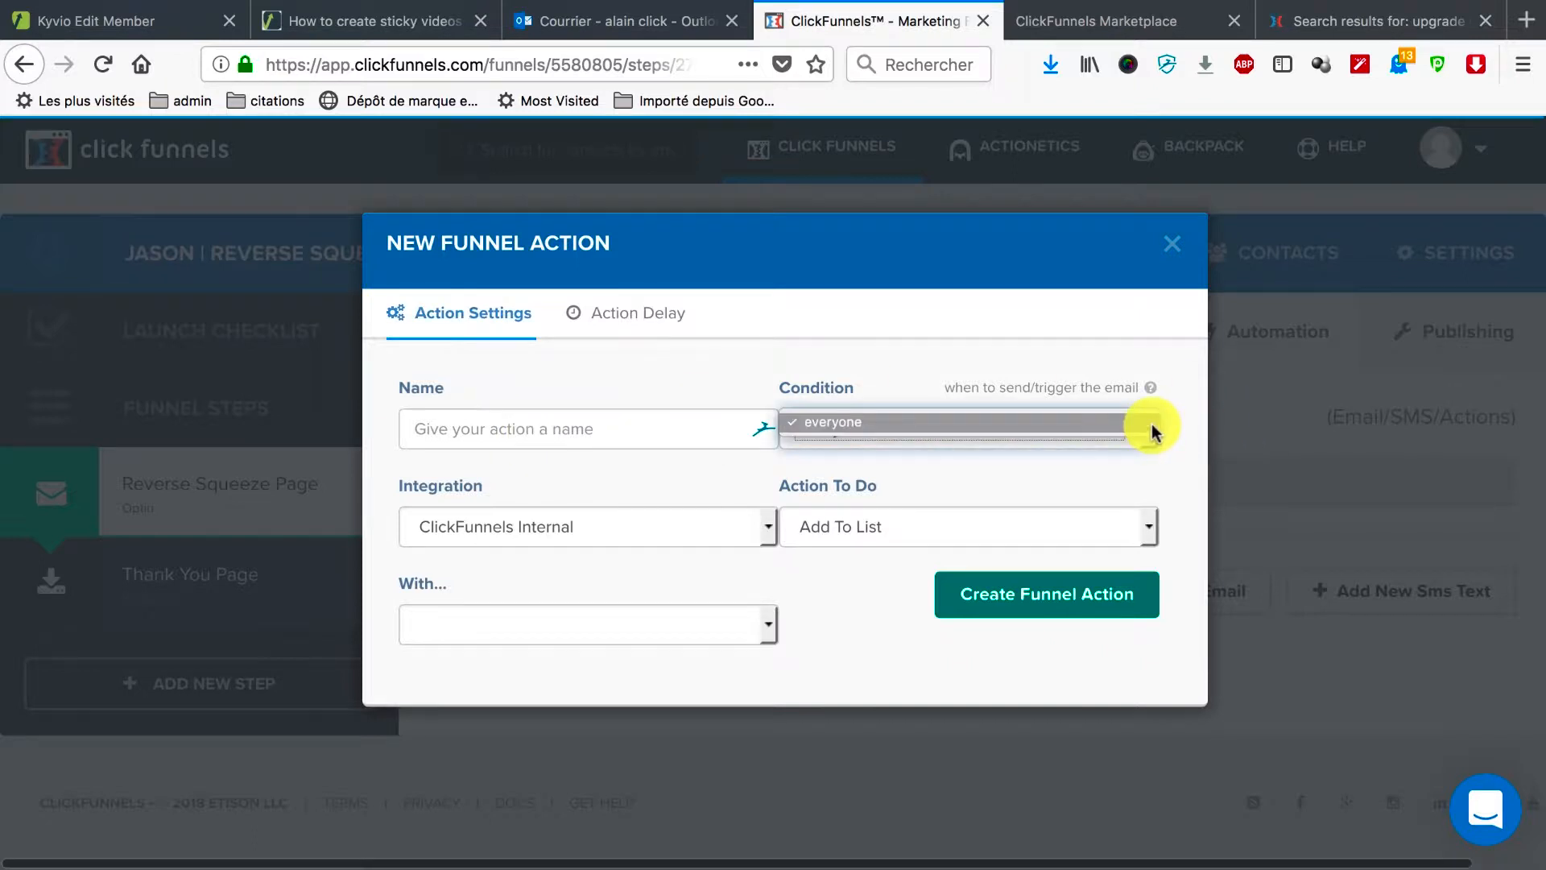
left_click(1150, 425)
left_click(769, 535)
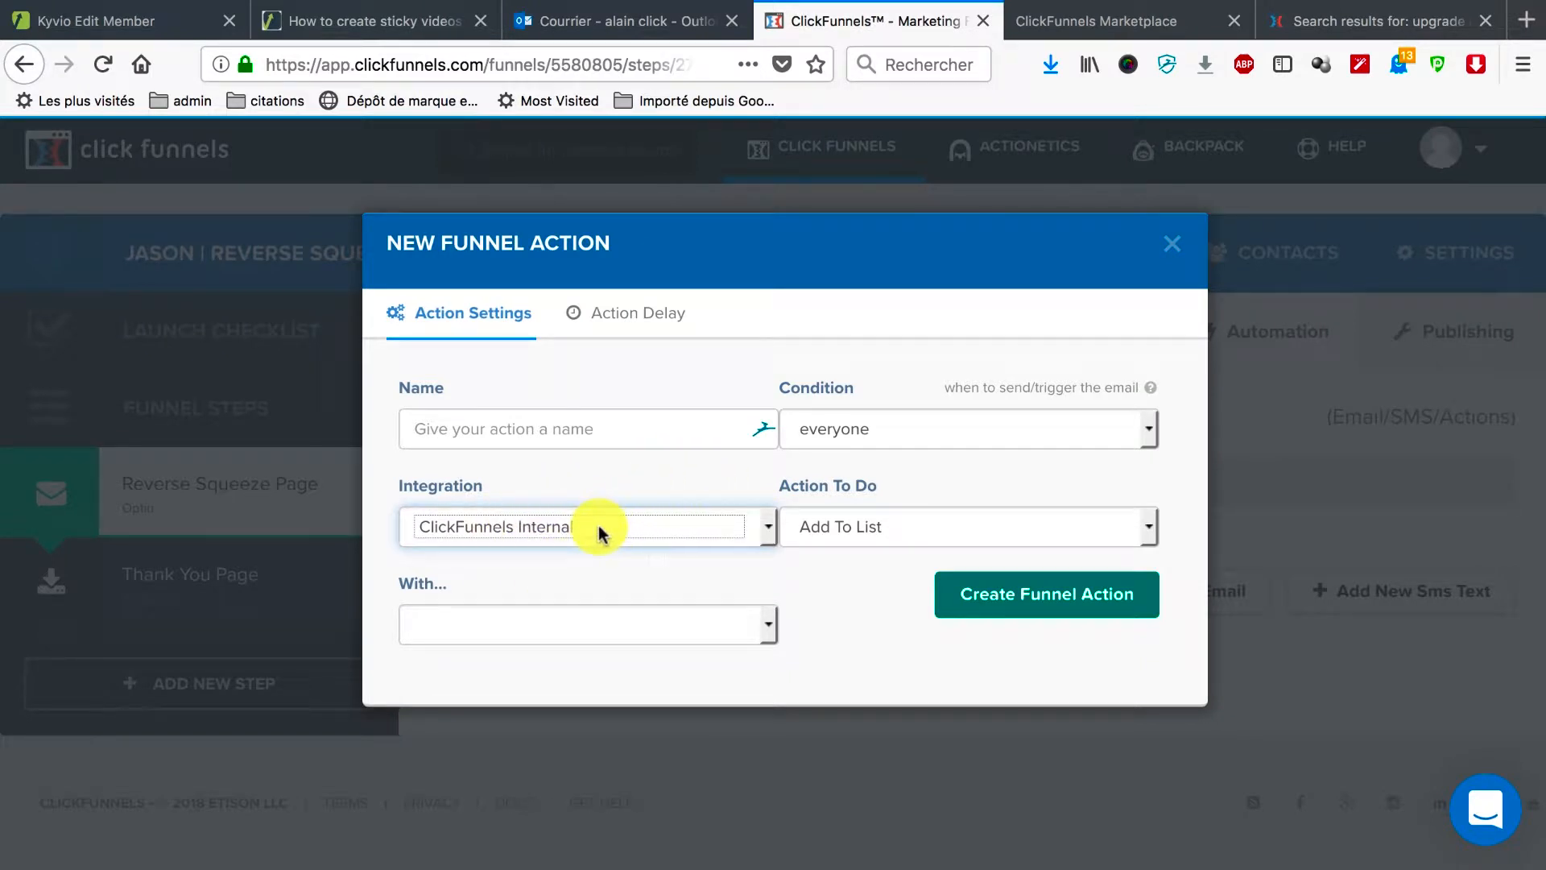
left_click(1150, 525)
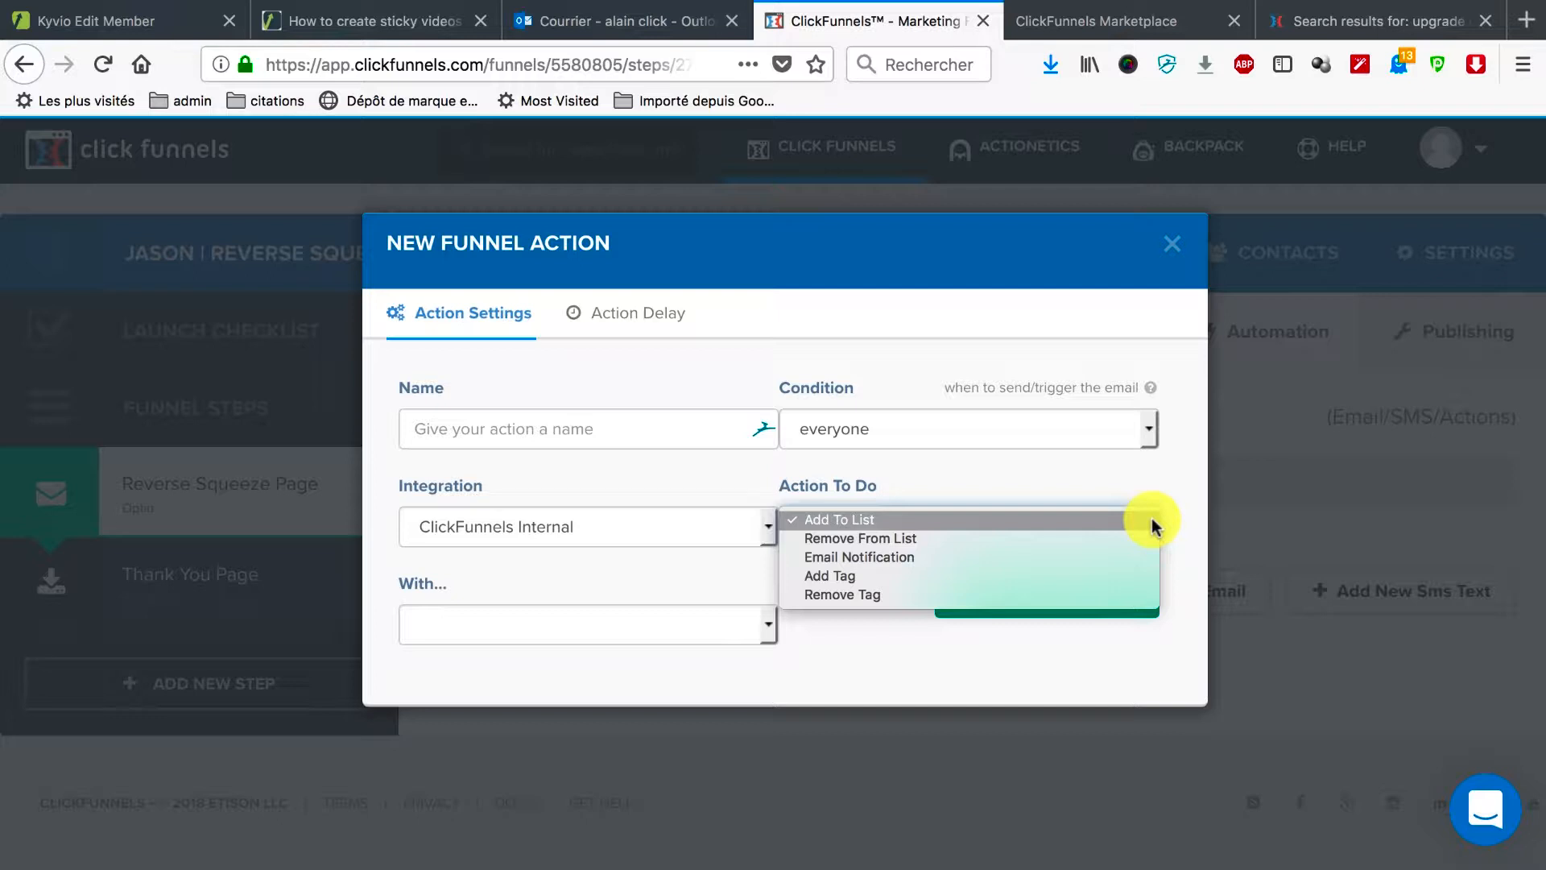
left_click(1151, 519)
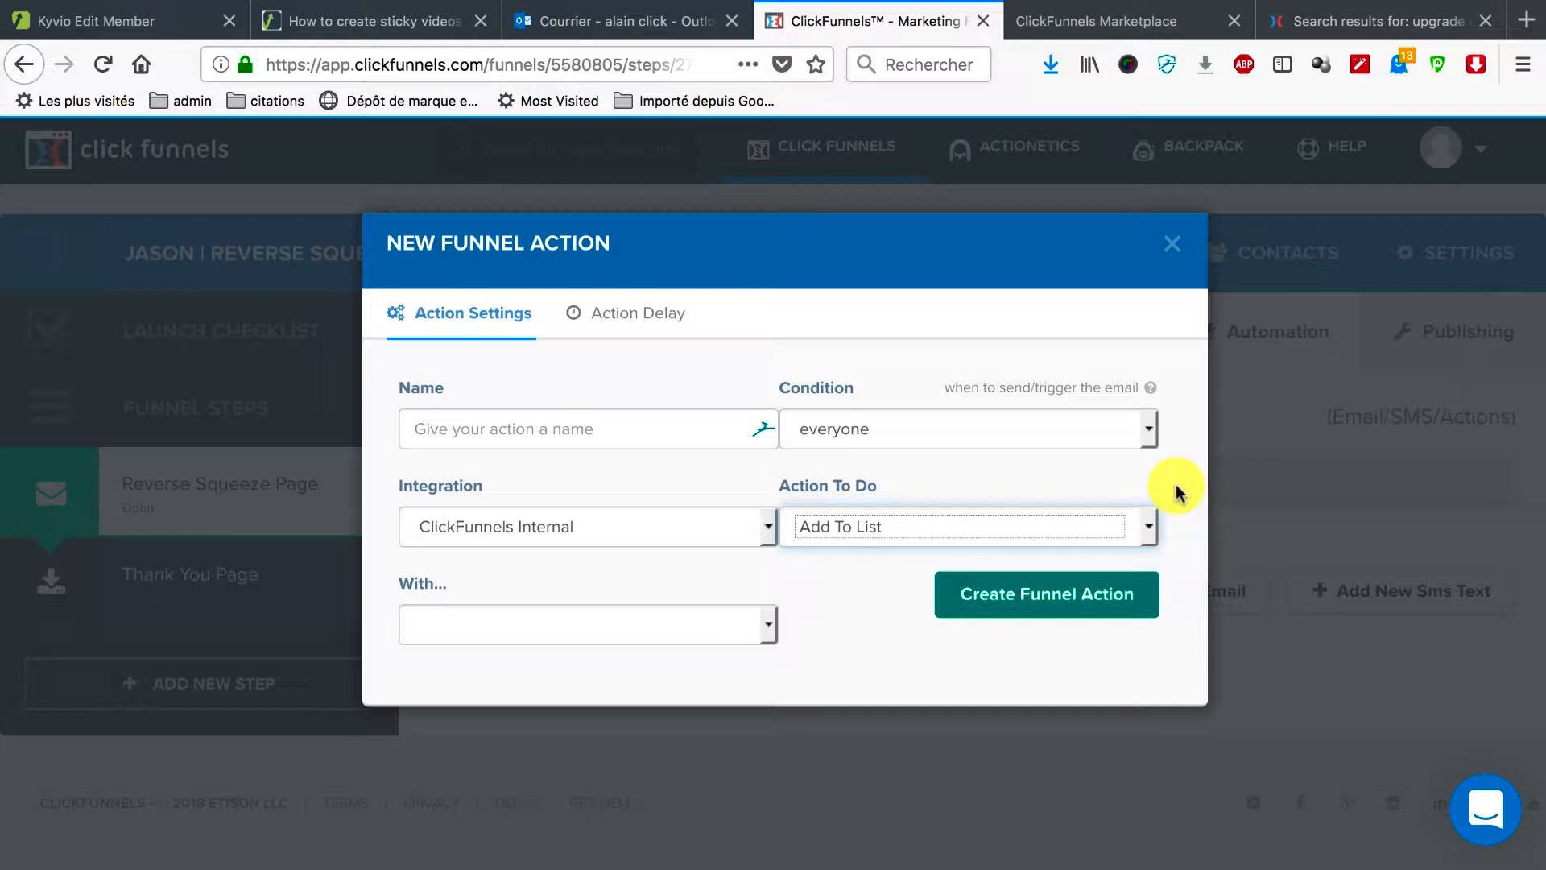
left_click(636, 326)
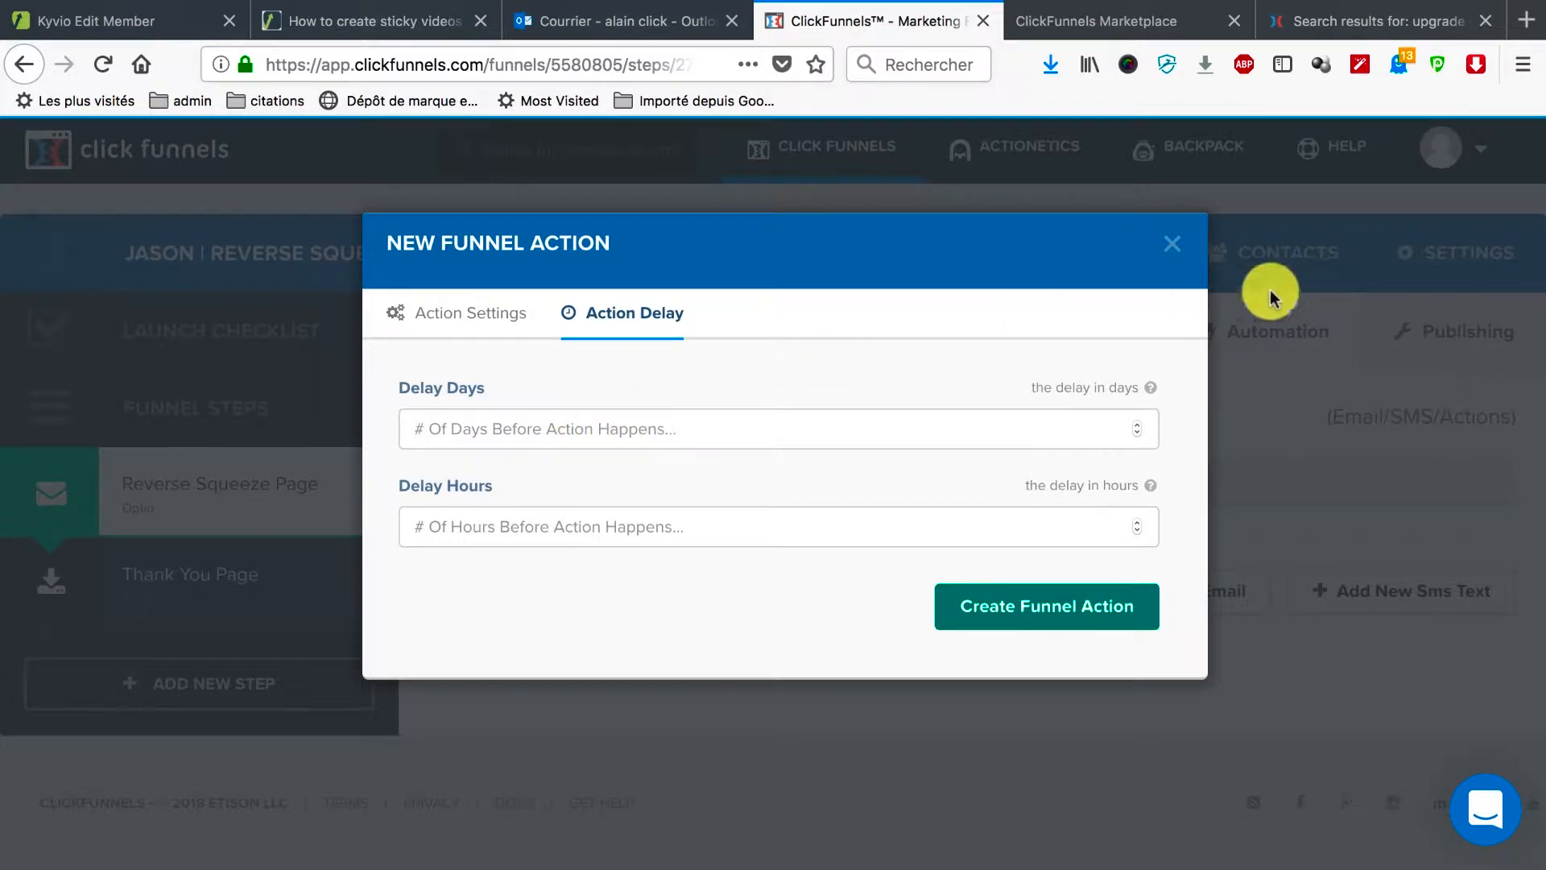
left_click(1167, 244)
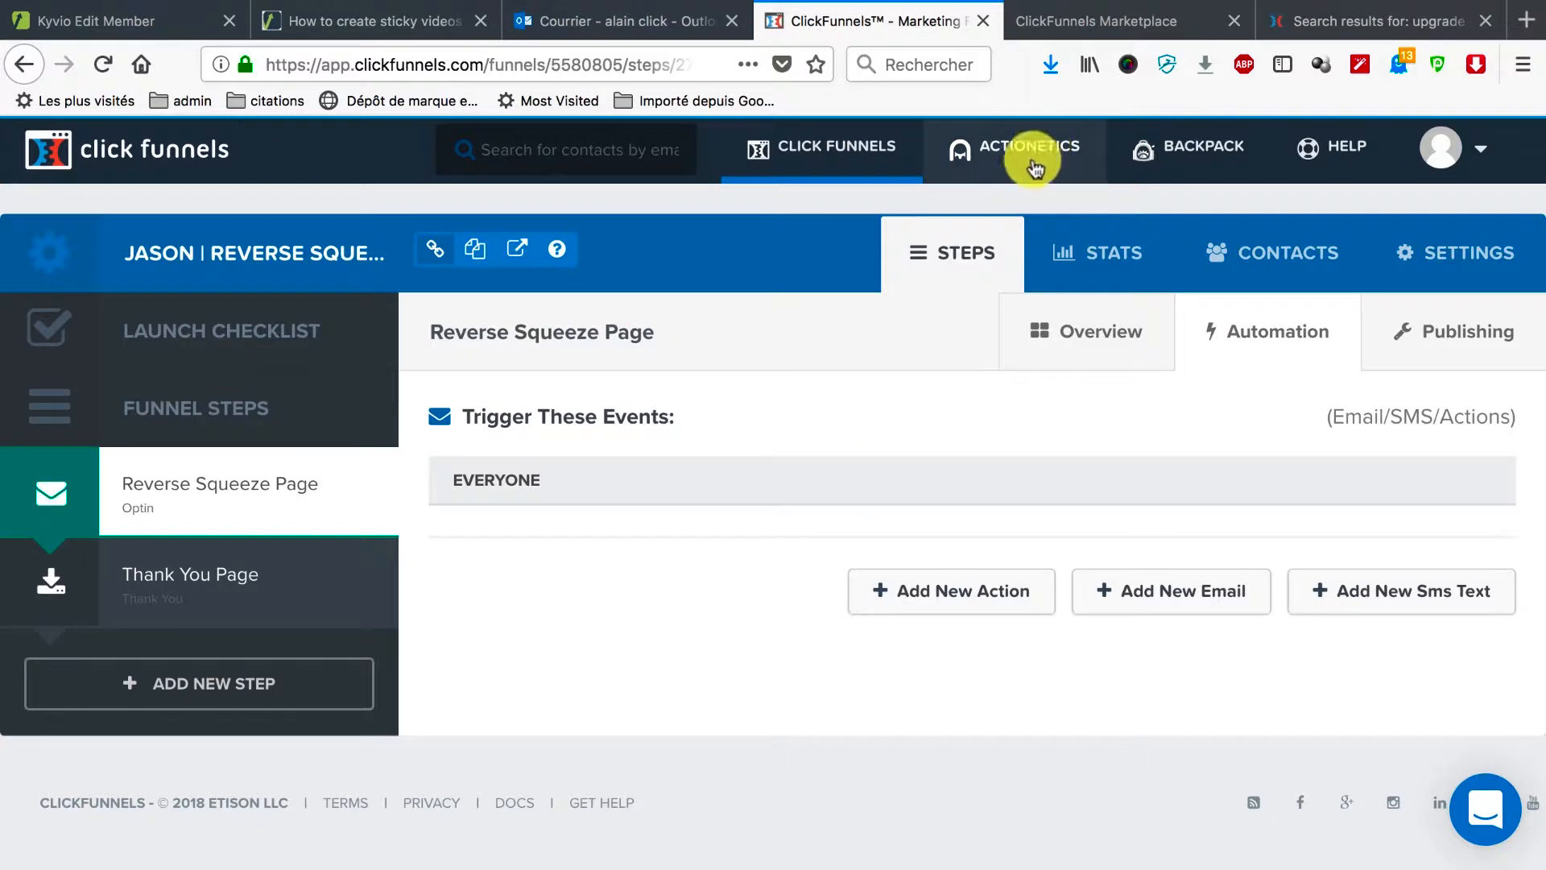
Step: Review the Reverse Squeeze Page's publishing settings, the funnel's statistics and the funnel's general settings
left_click(1439, 332)
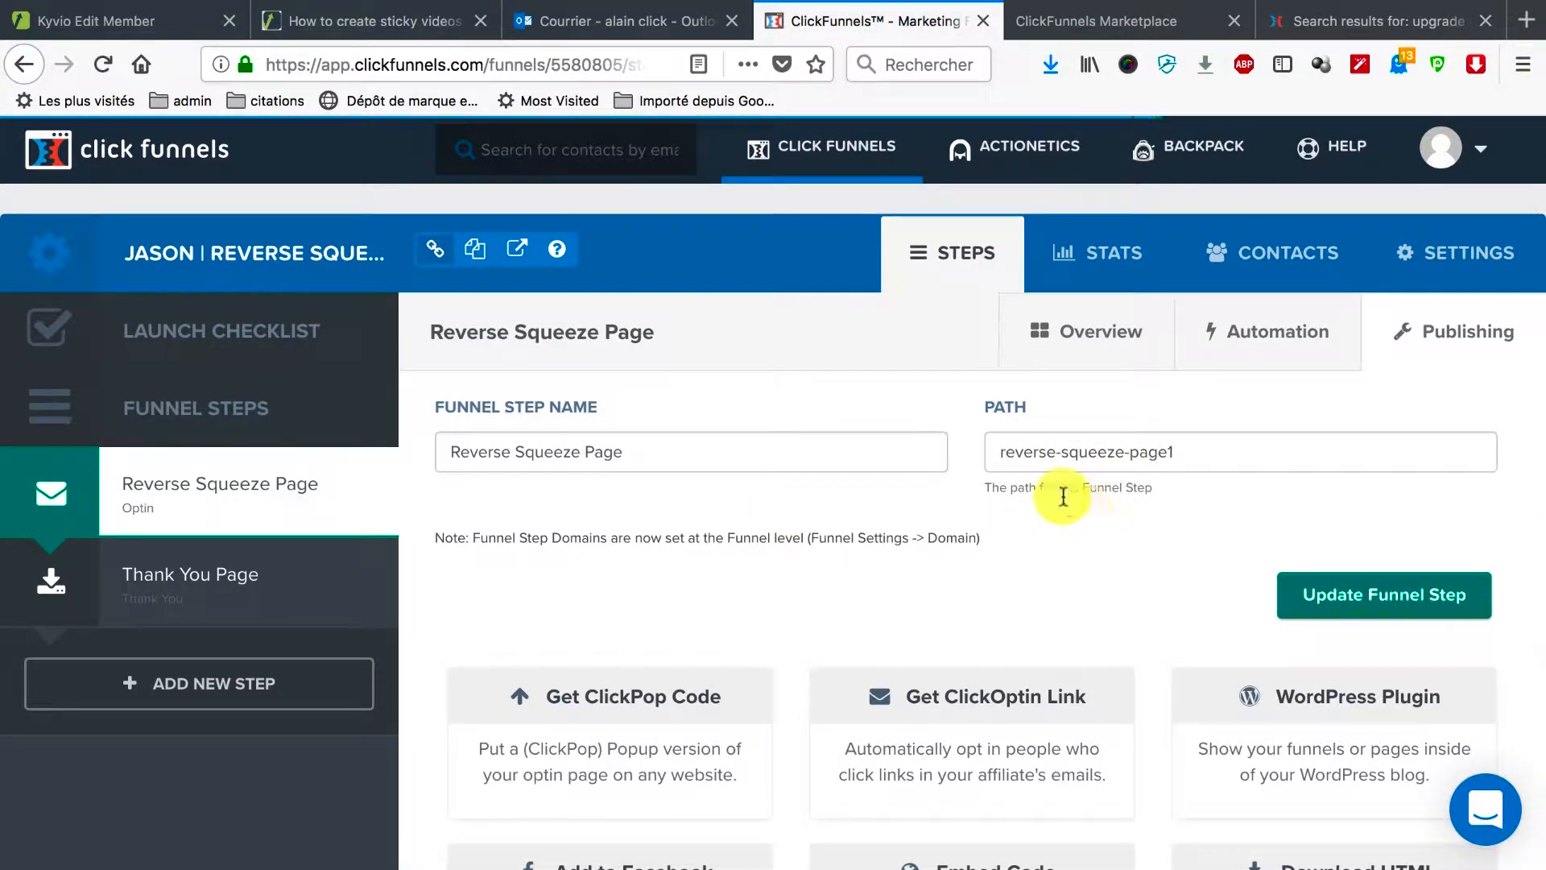
left_click(1097, 260)
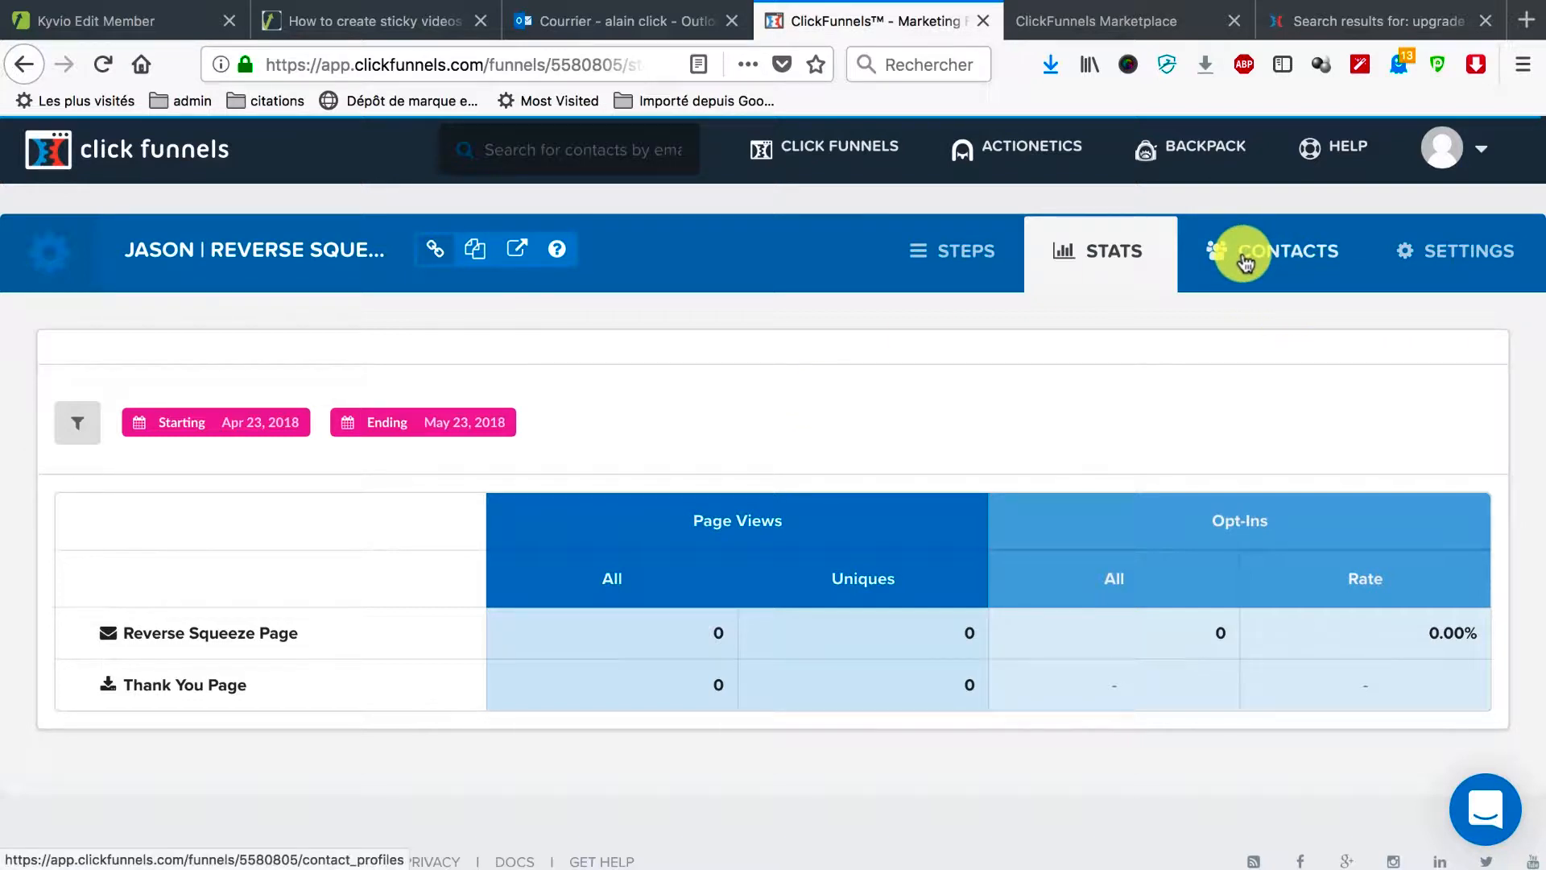
left_click(1449, 258)
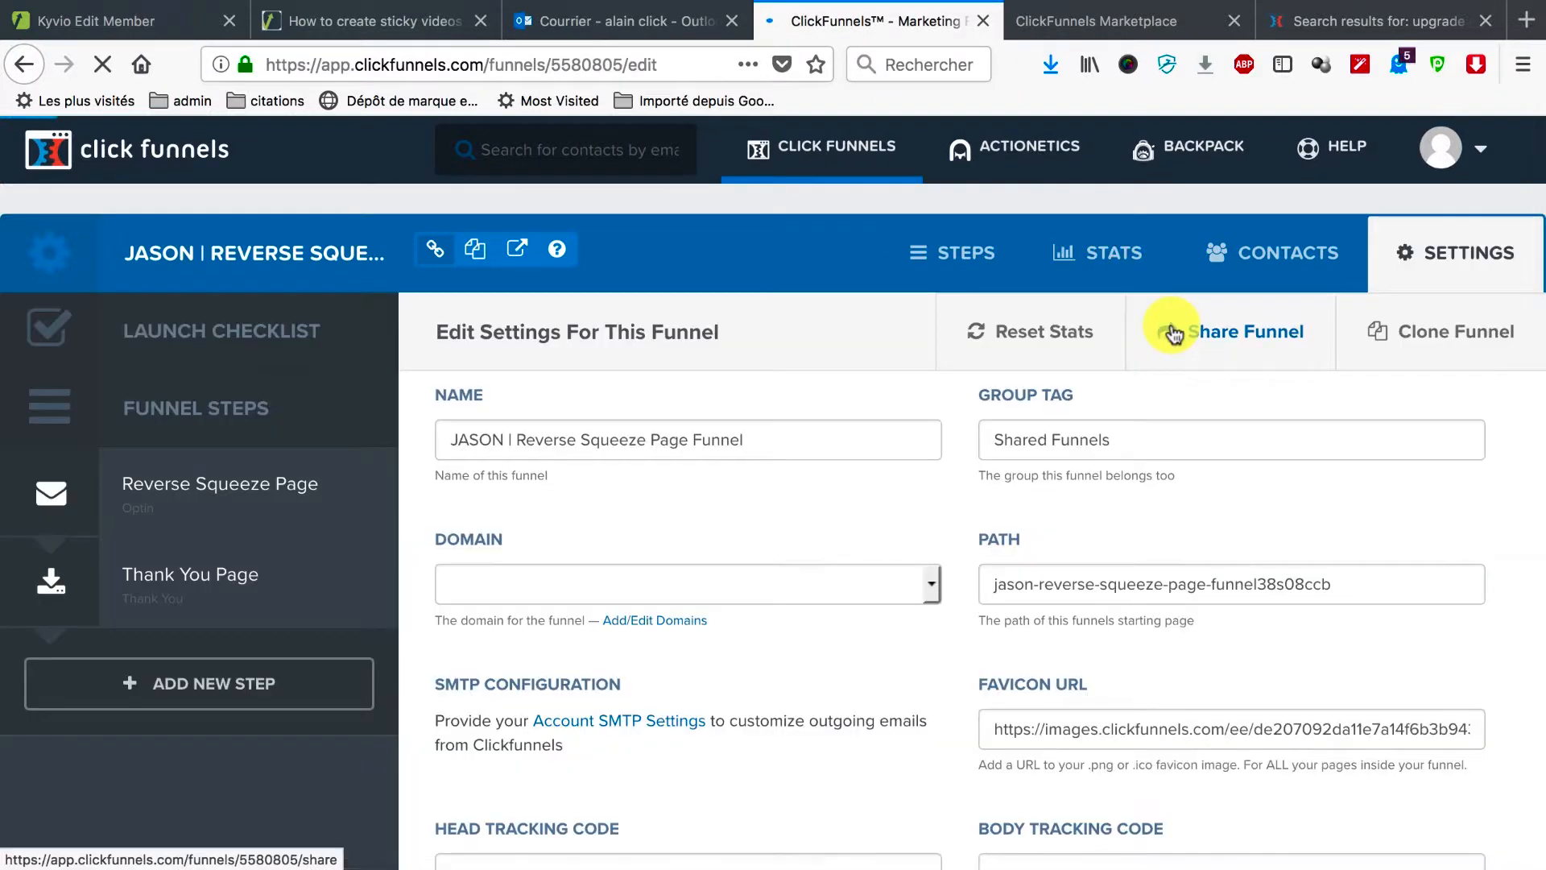
Step: Enter "Test page capture reverse" as the funnel's name in its general settings
scroll(822, 516, "down", 1)
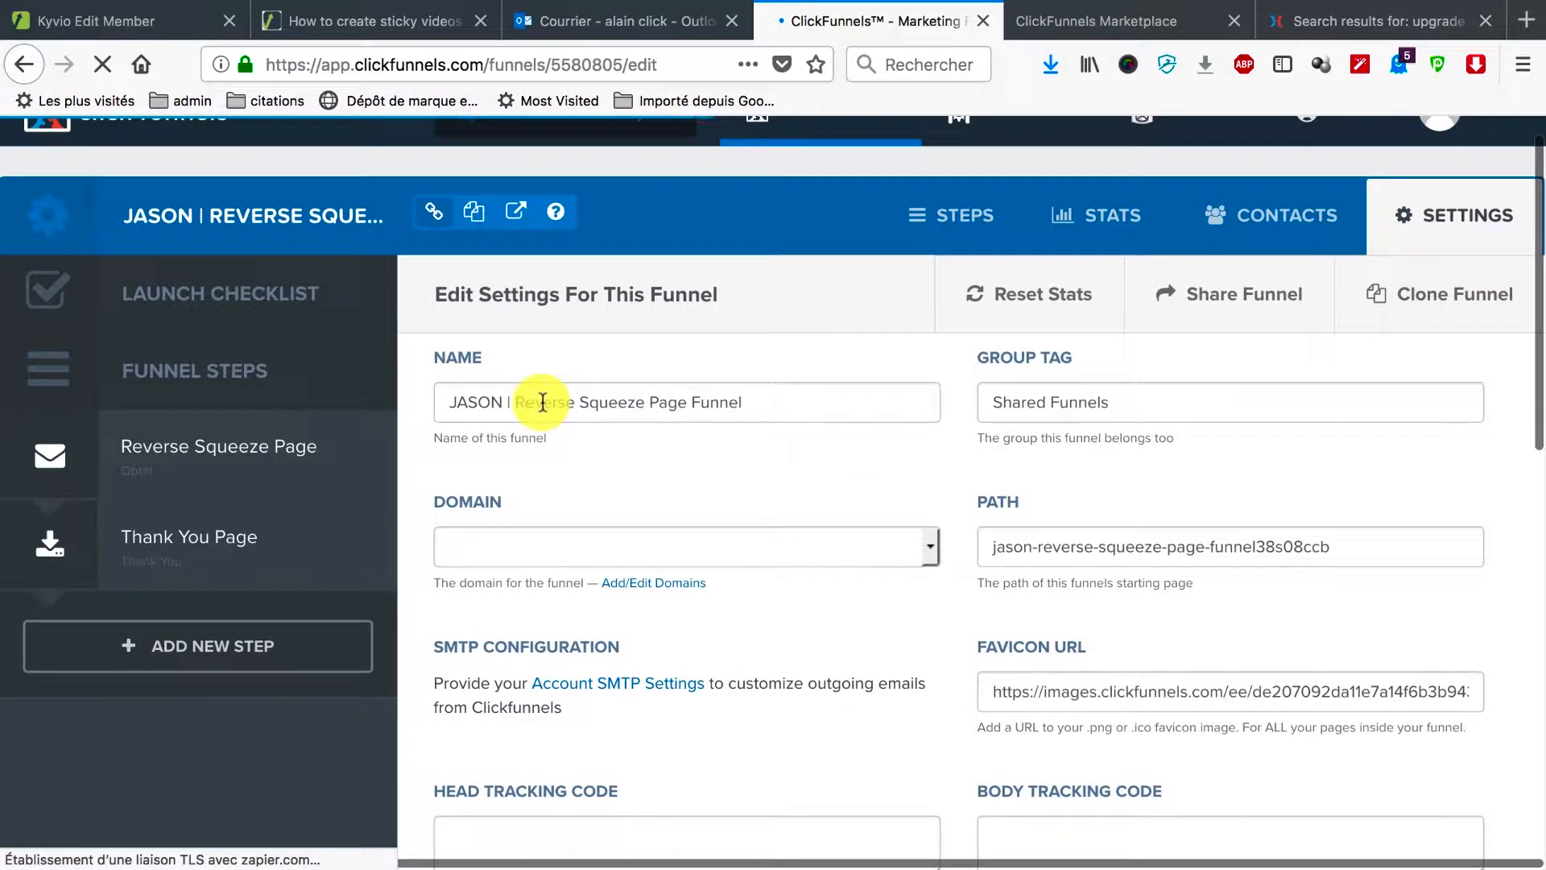
left_click_drag(755, 400, 373, 403)
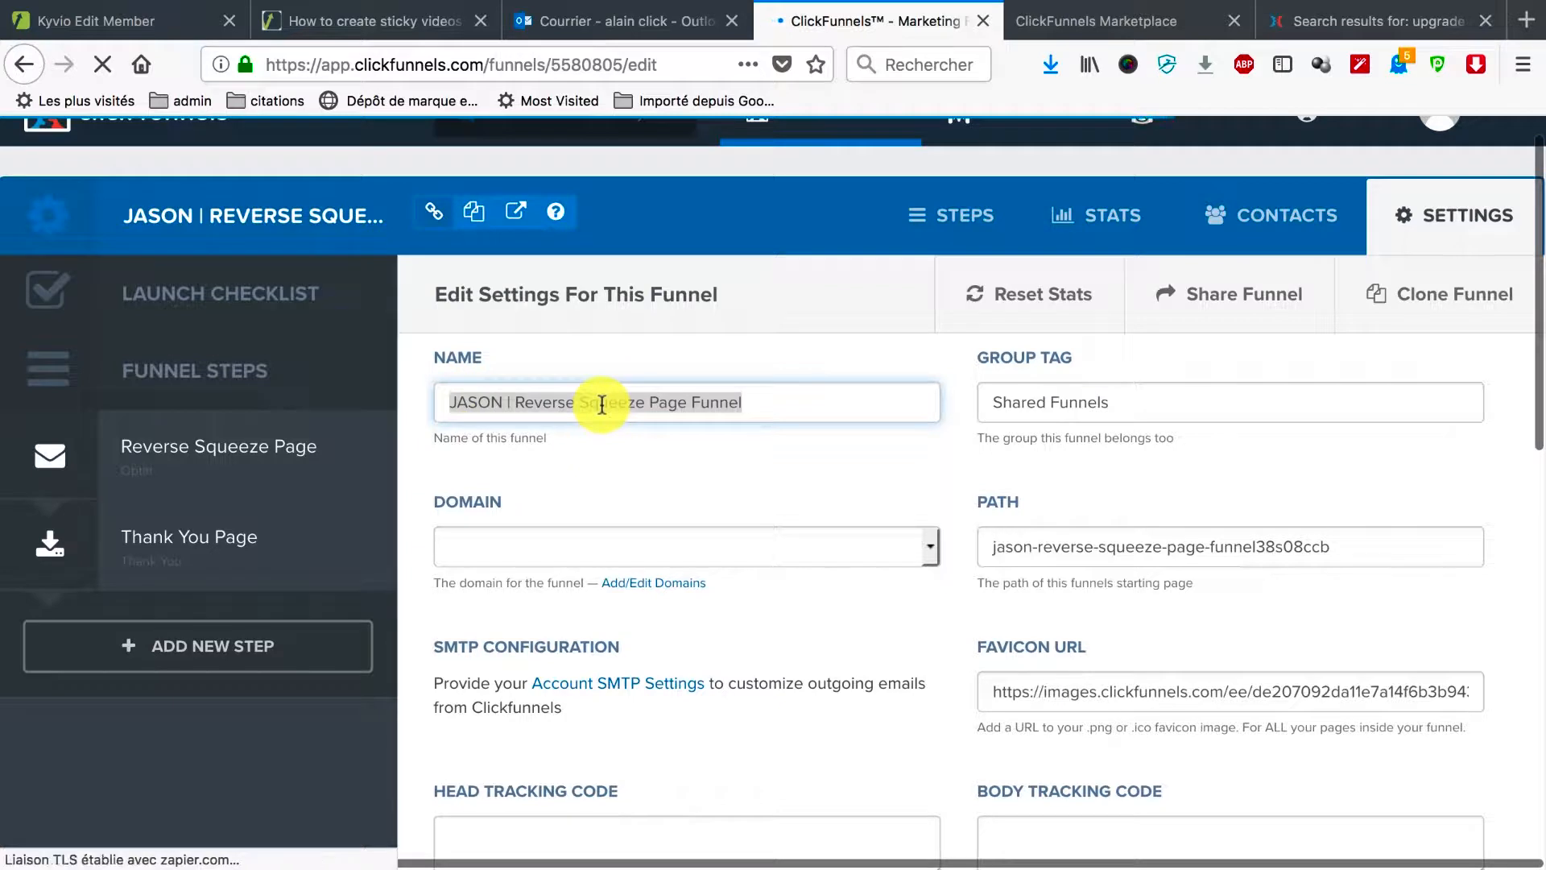
type("Tes")
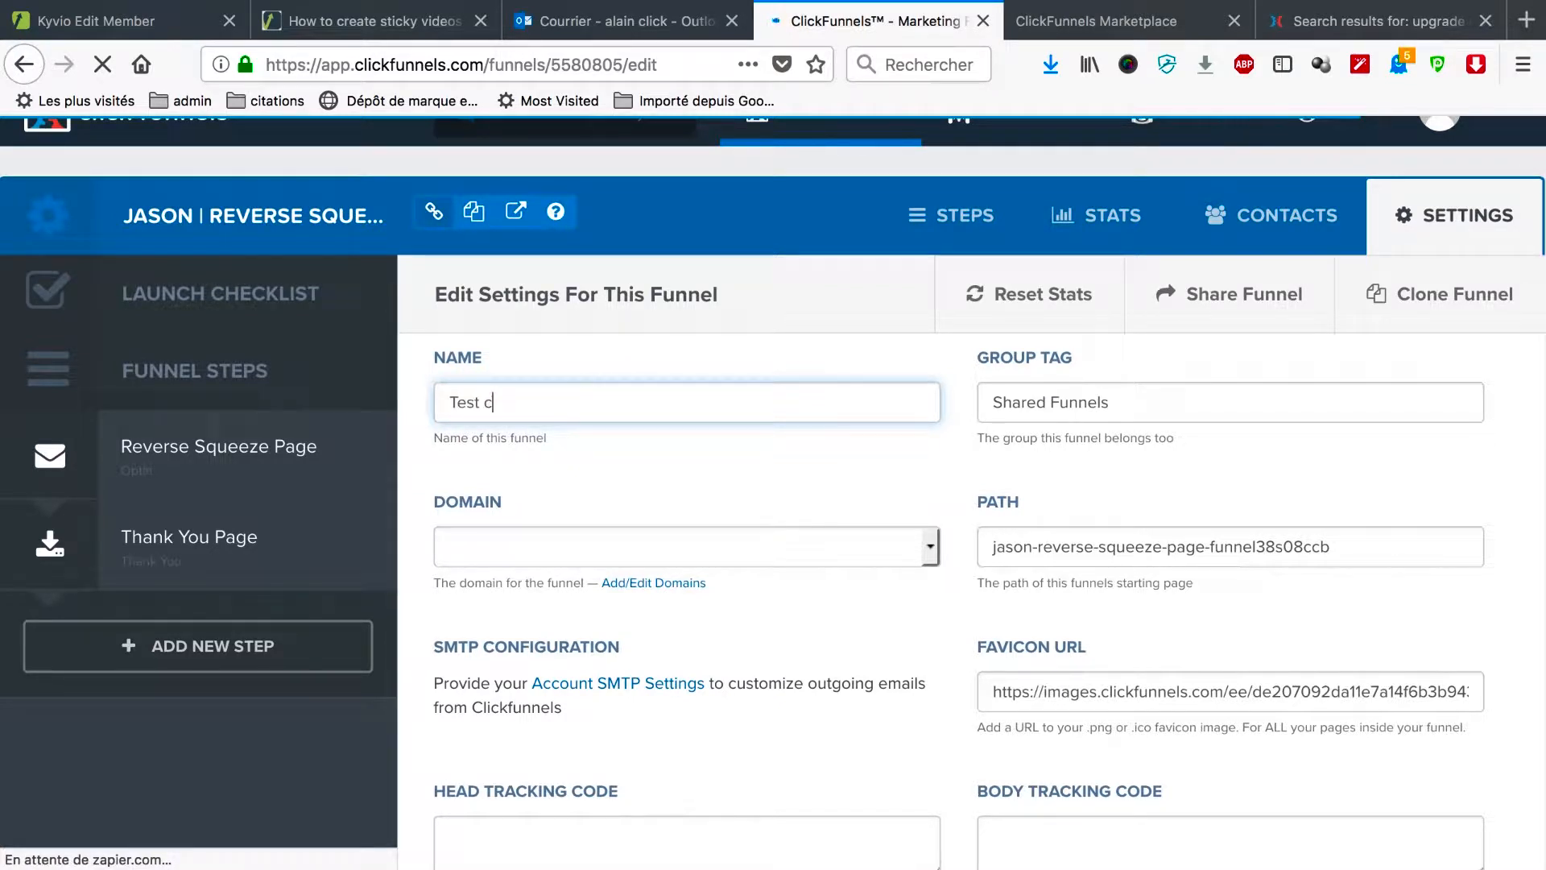
type("t page")
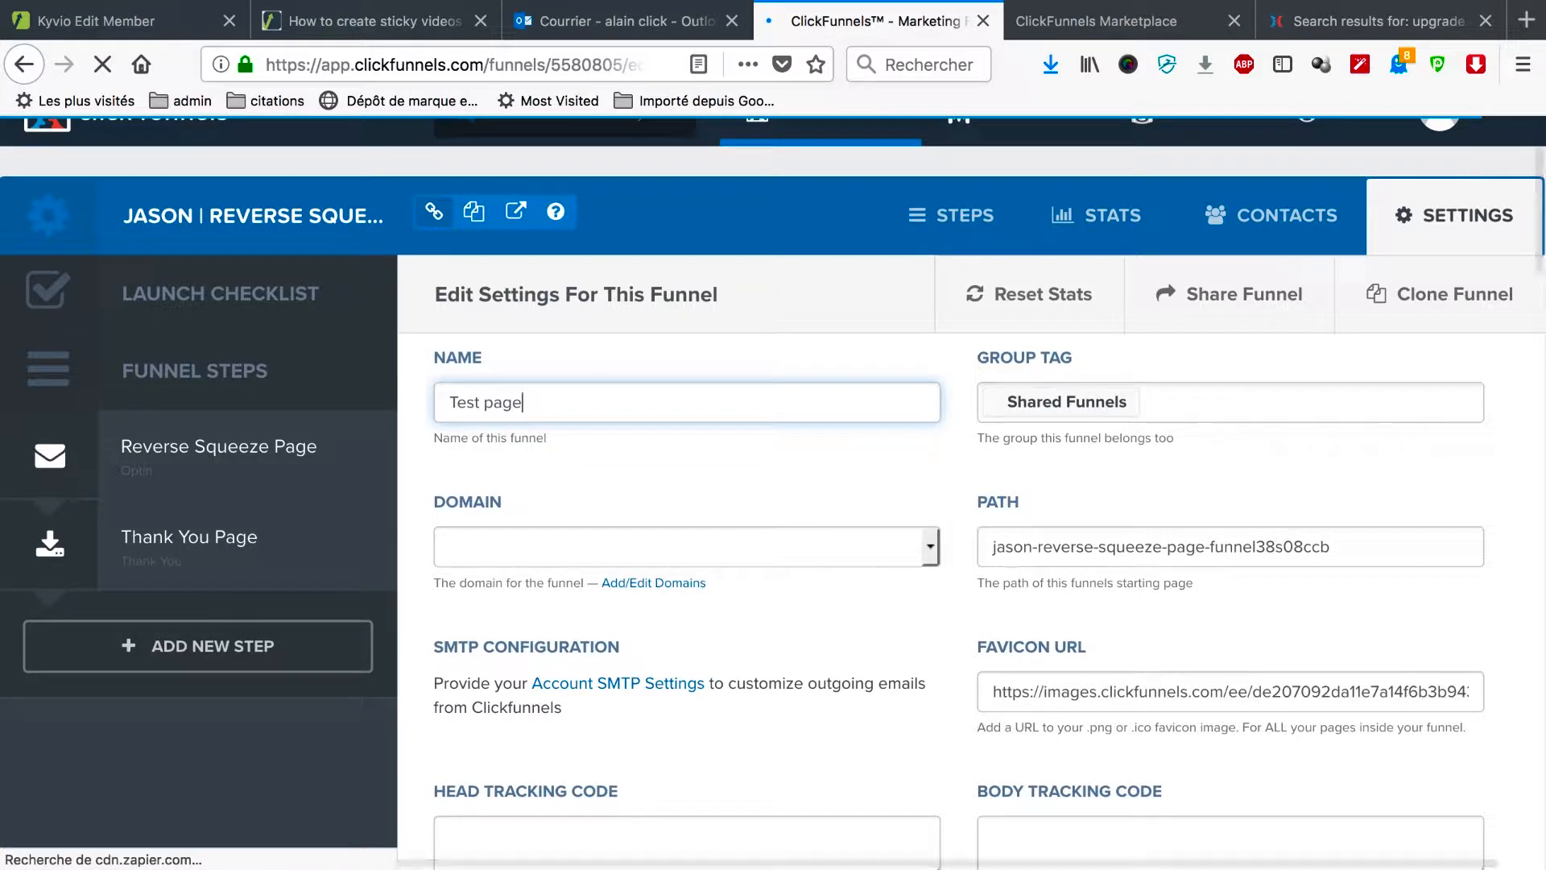
type(" capture ")
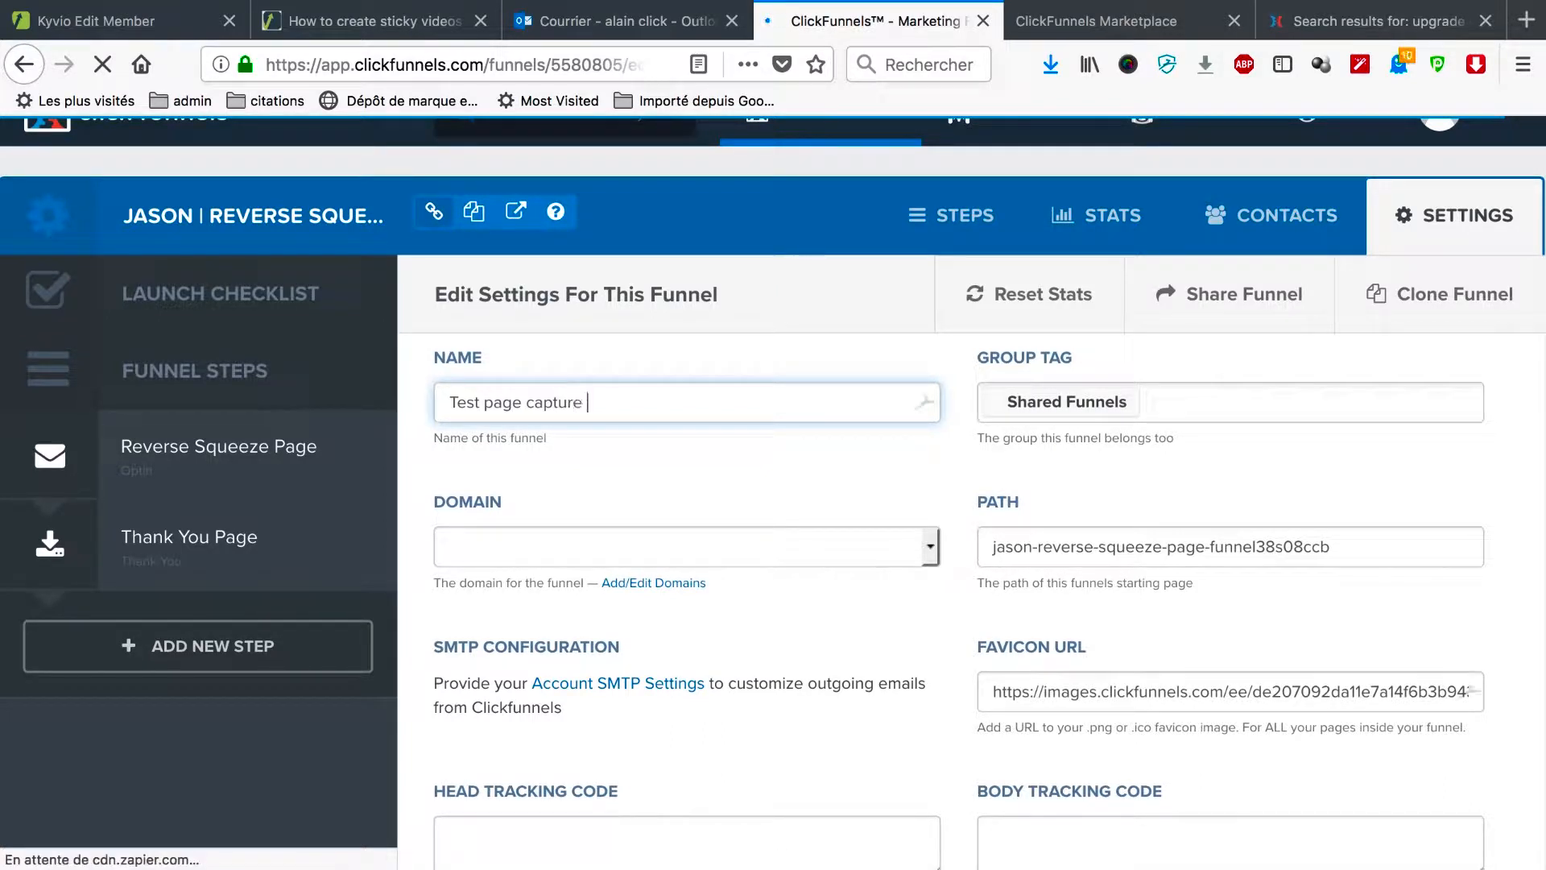
type("reverse")
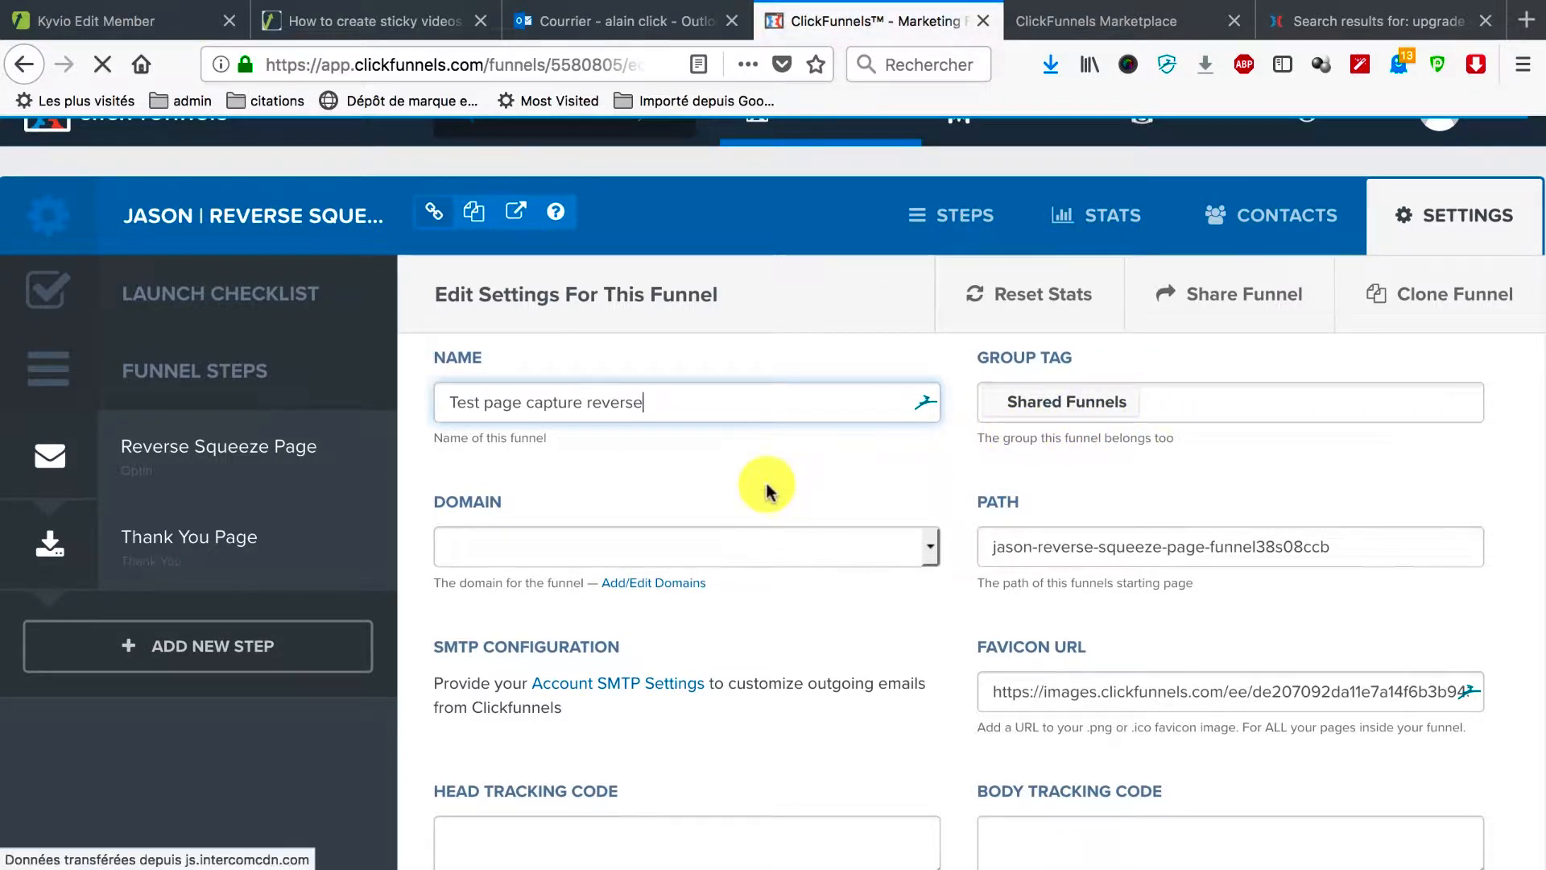
Step: Check the funnel's domain choices, SMTP and tracking code fields, and share URL without changing them
left_click(931, 544)
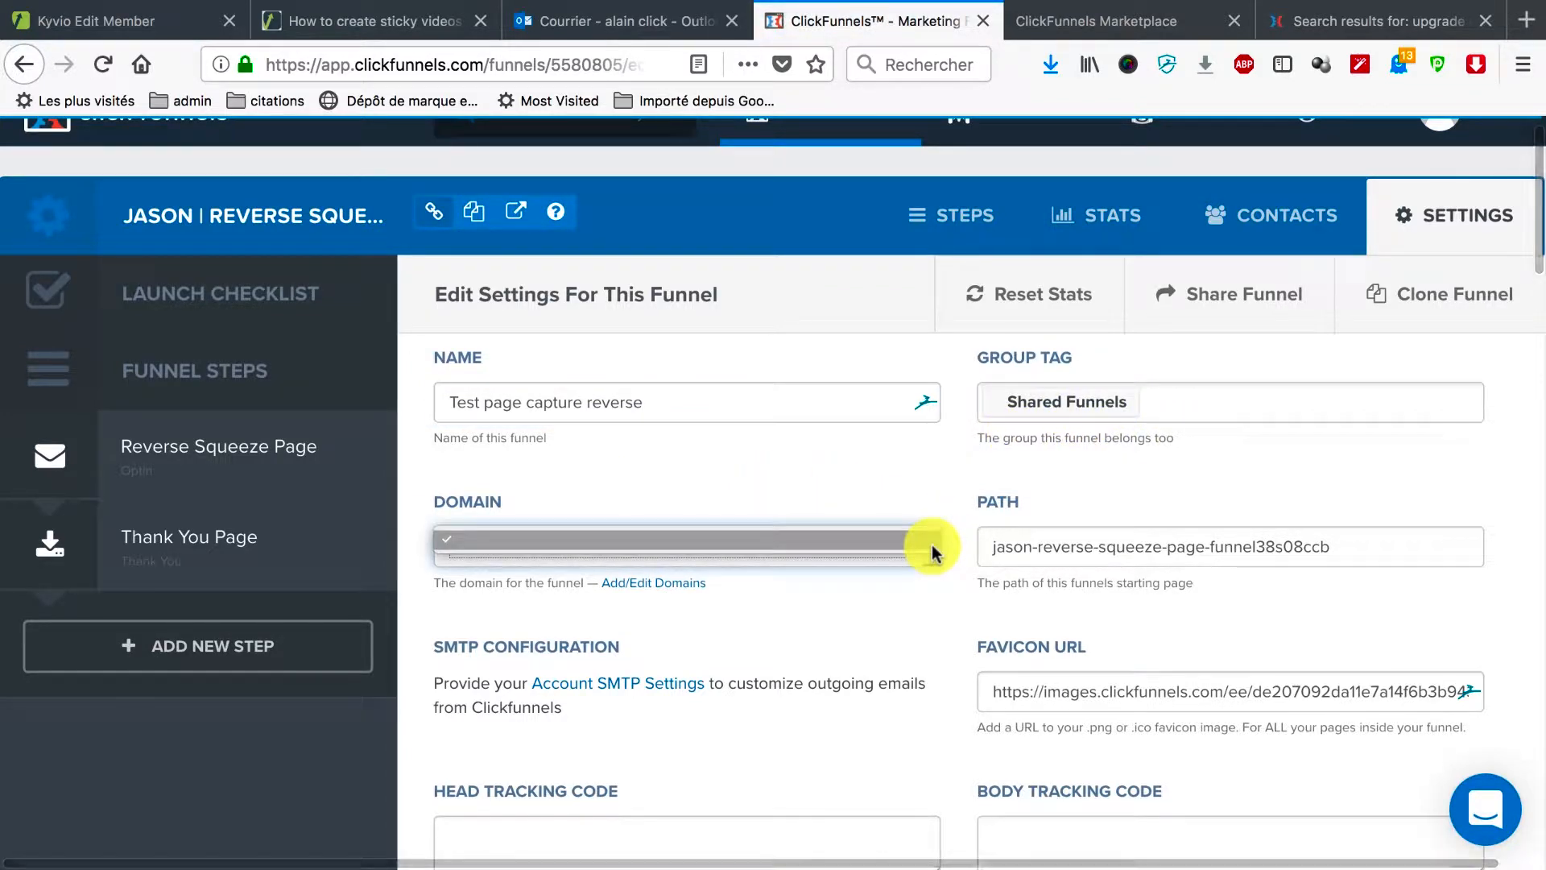
scroll(868, 483, "down", 5)
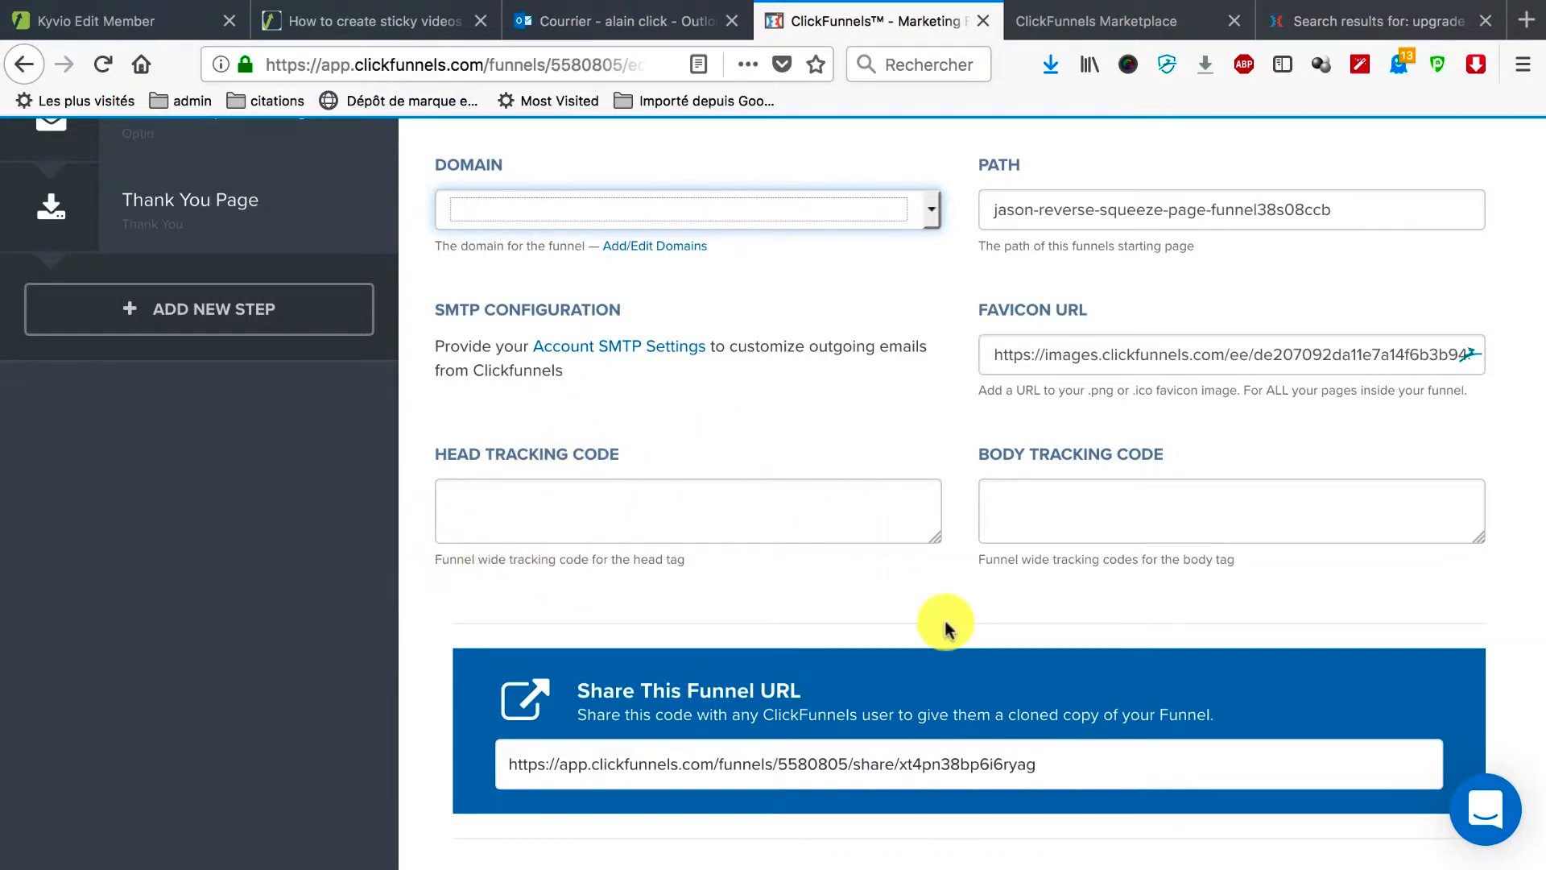
scroll(945, 625, "down", 1)
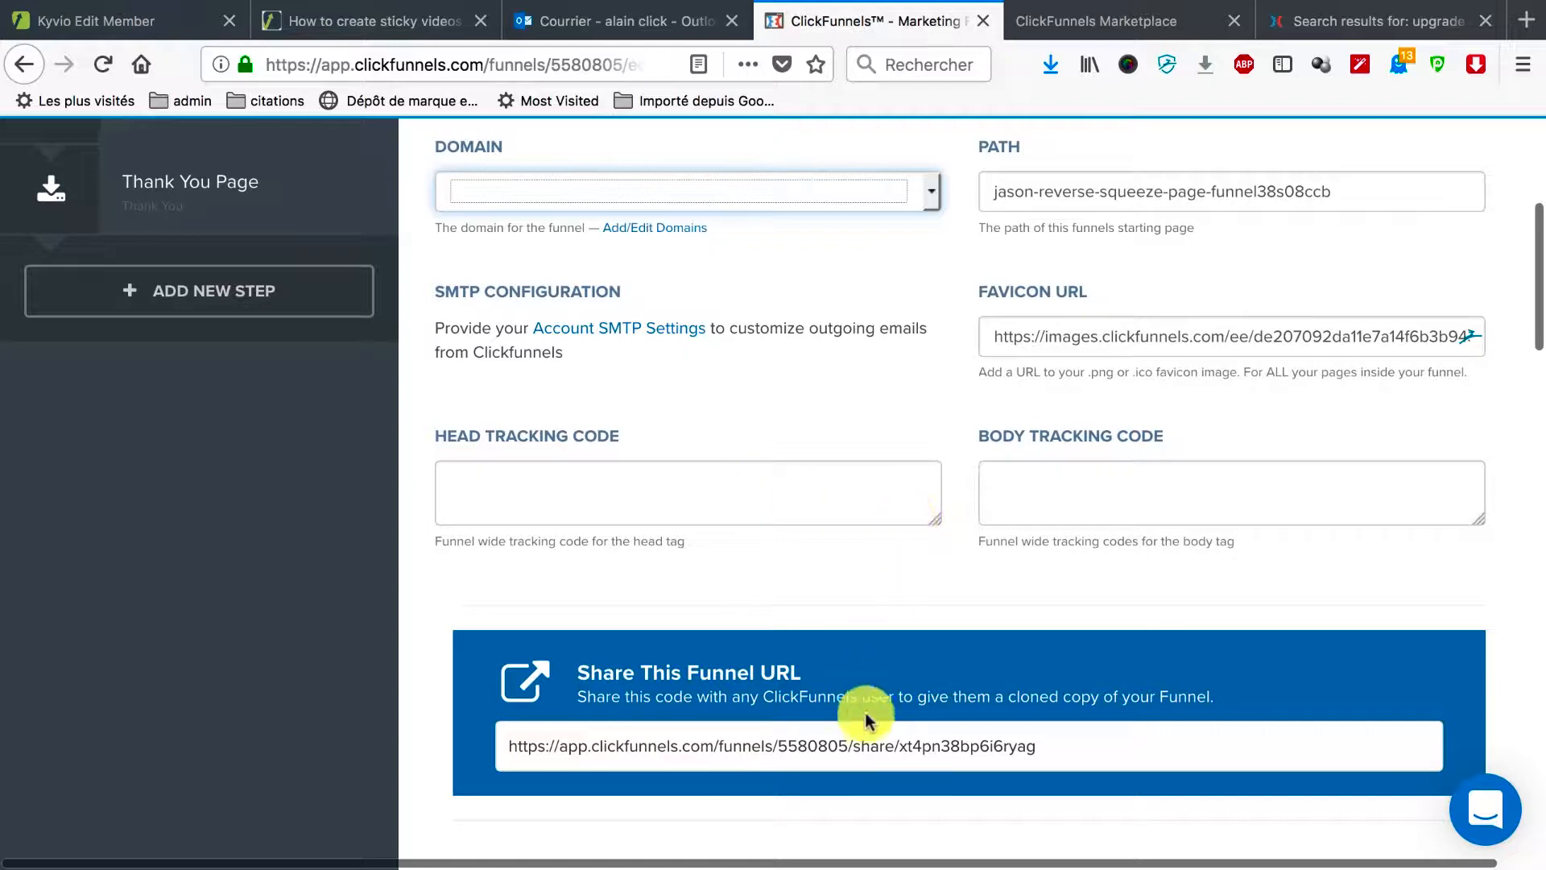
scroll(926, 419, "up", 5)
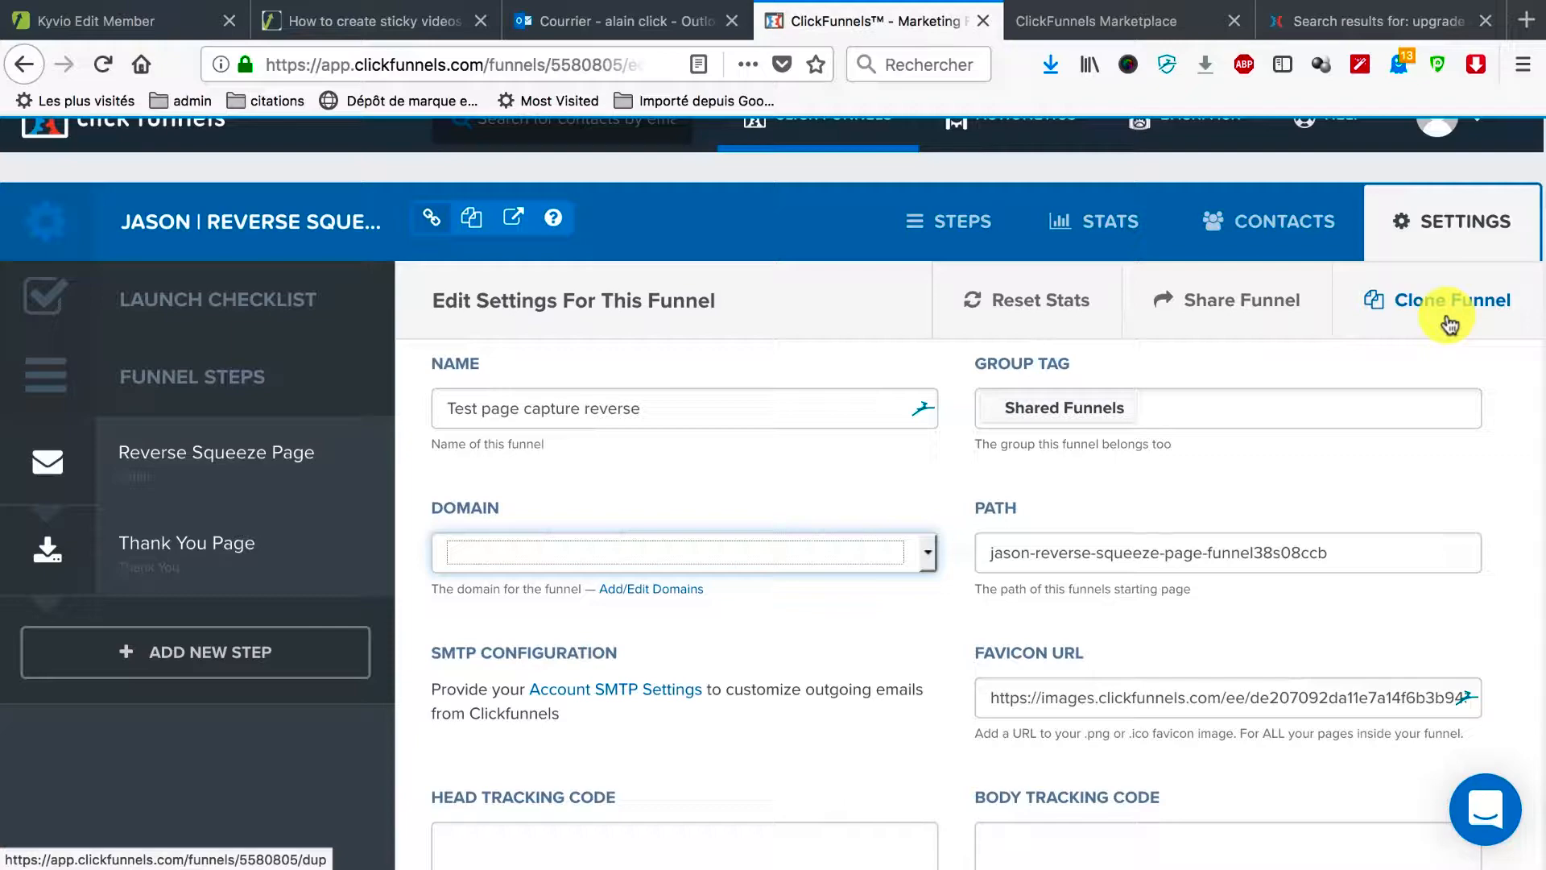
Step: Examine the remaining funnel settings, including the Zapier, webhooks and third-party membership access integrations
scroll(1456, 535, "down", 15)
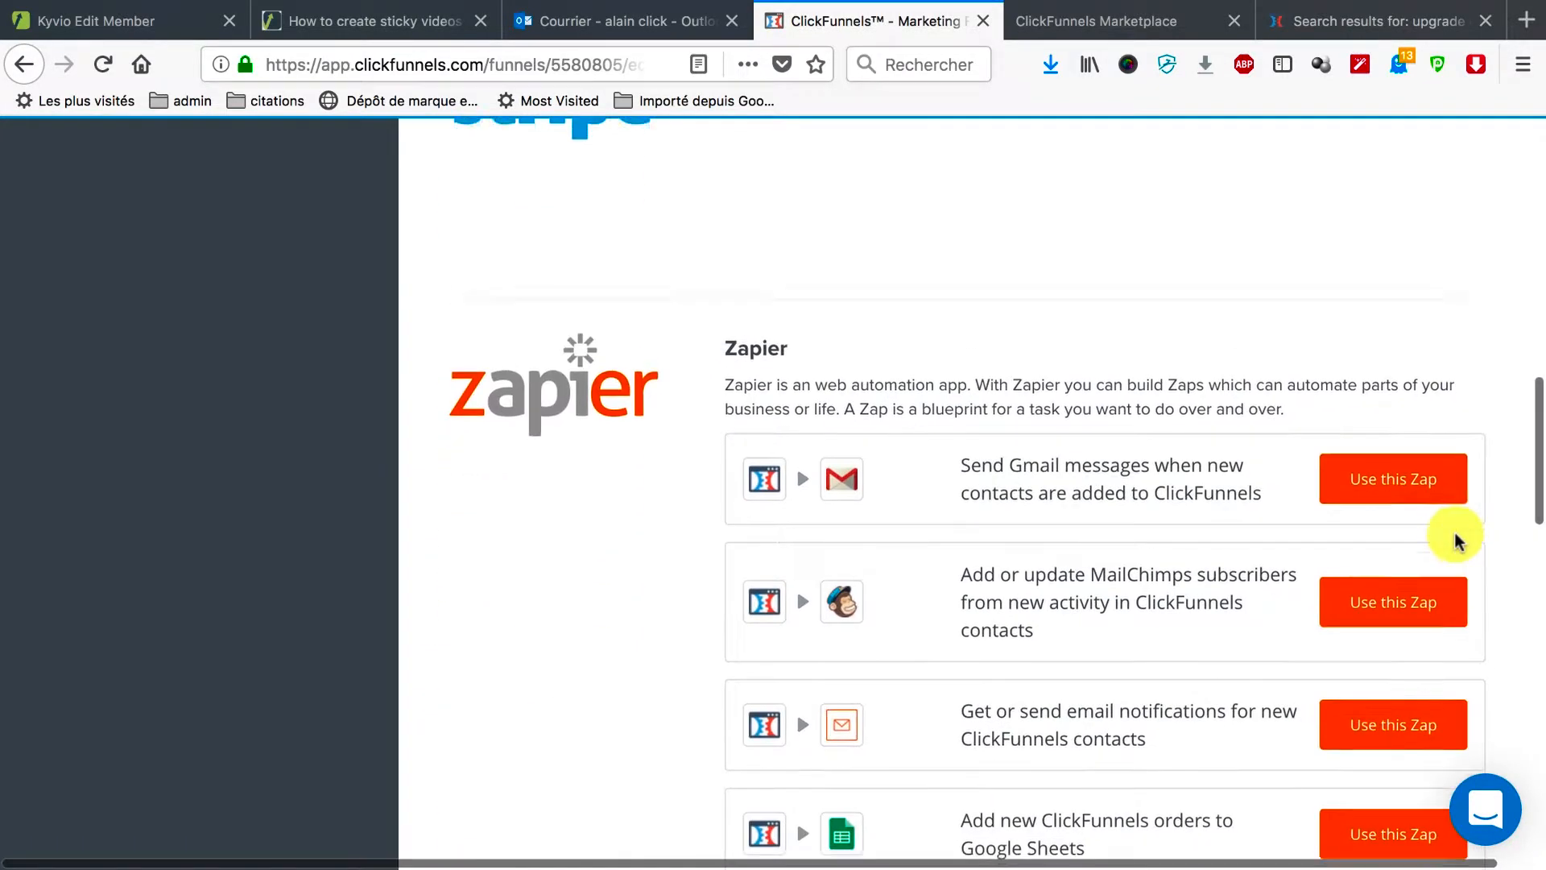
scroll(1454, 533, "down", 4)
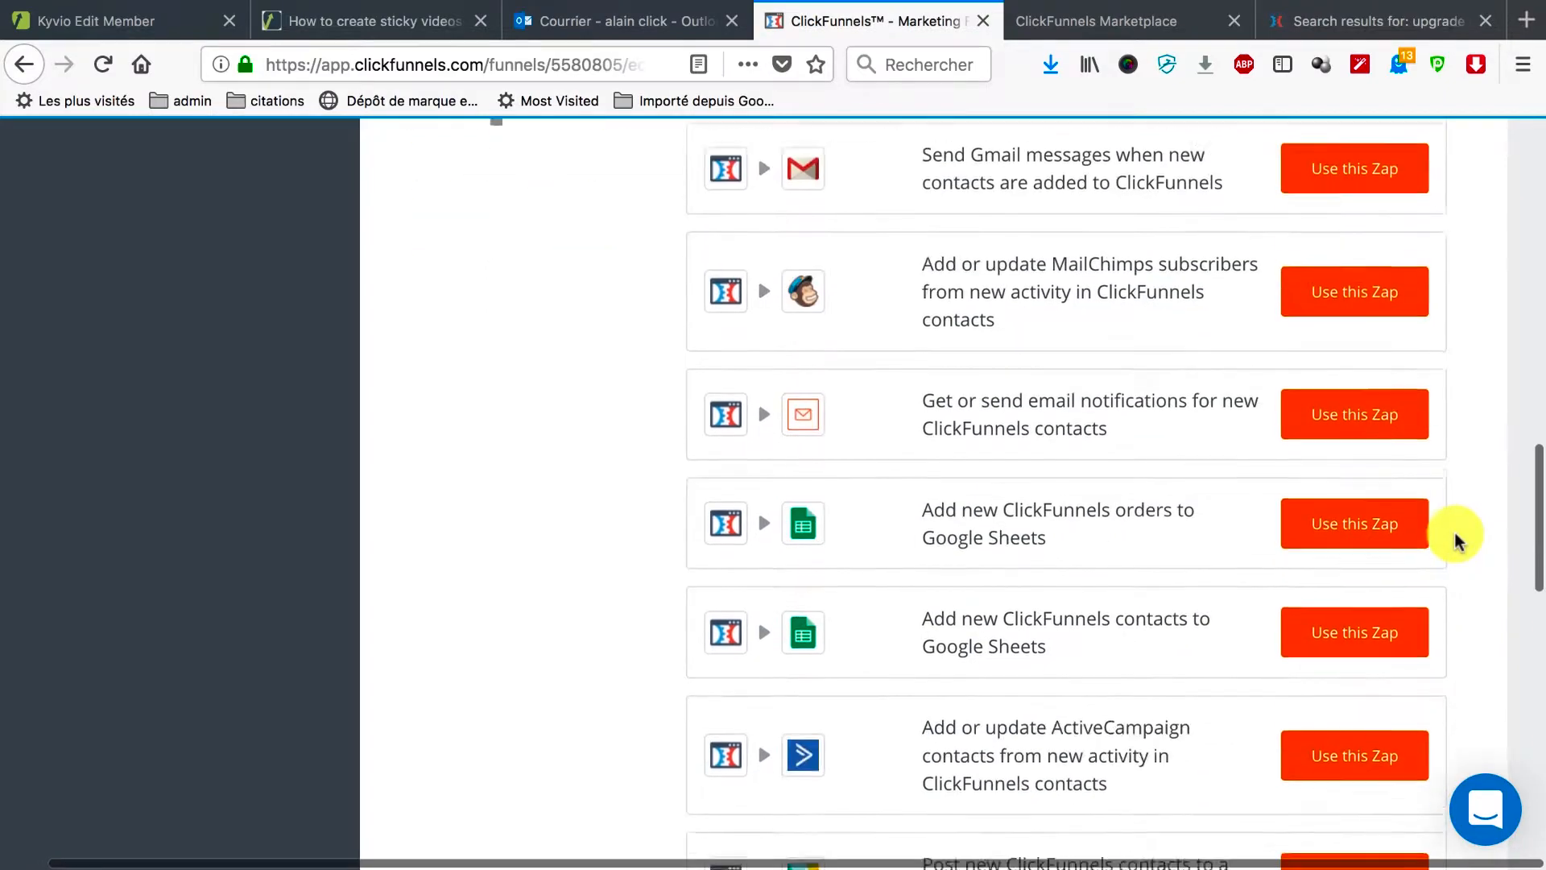
scroll(1455, 536, "up", 1)
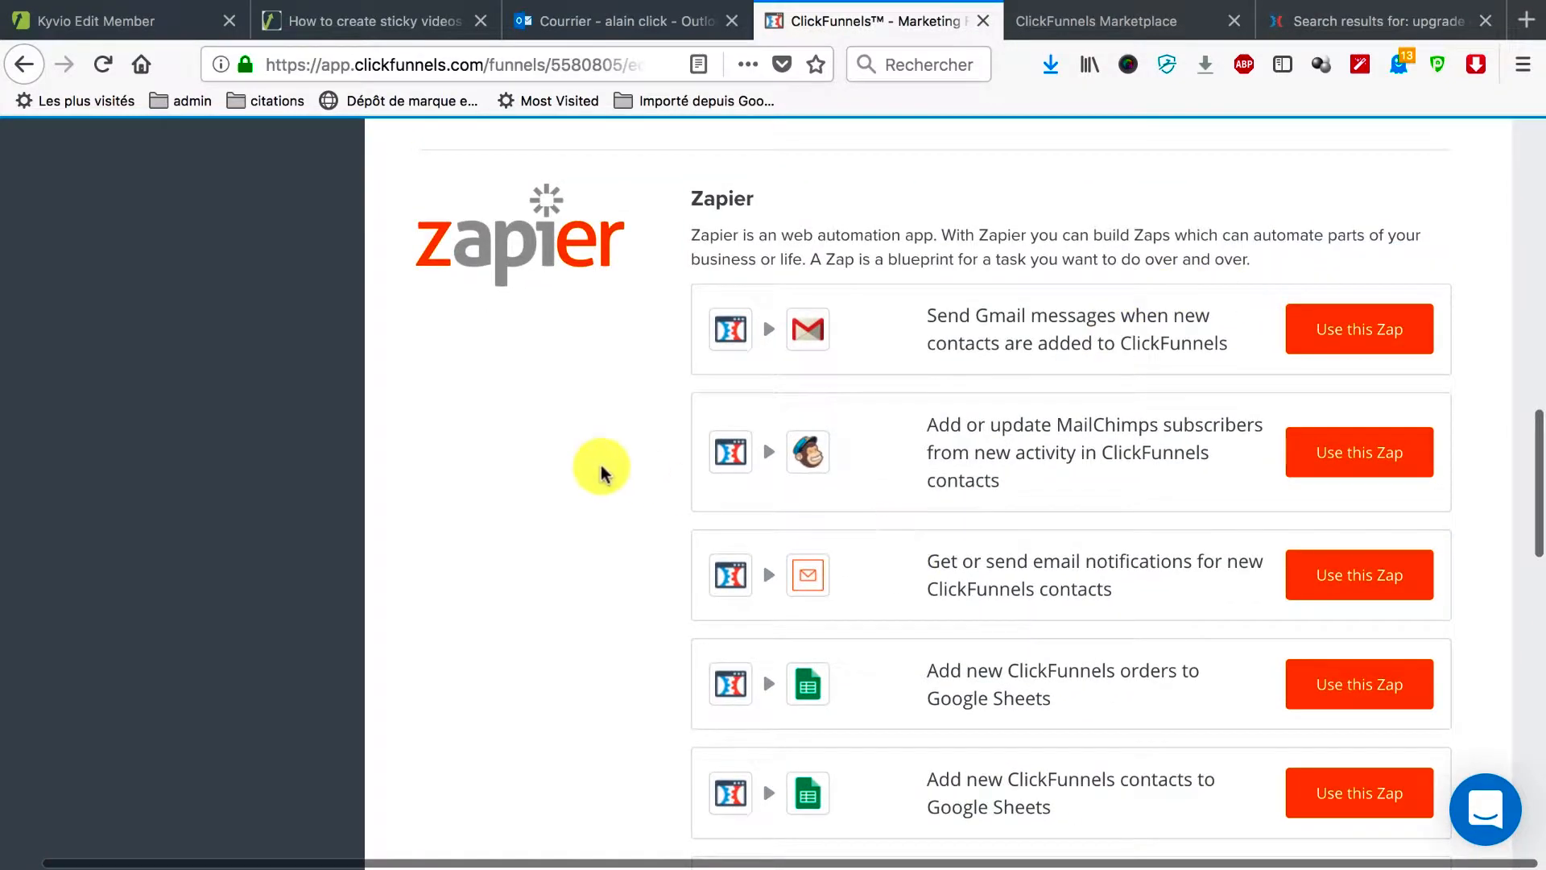
scroll(601, 467, "down", 5)
scroll(600, 465, "down", 2)
scroll(600, 465, "down", 3)
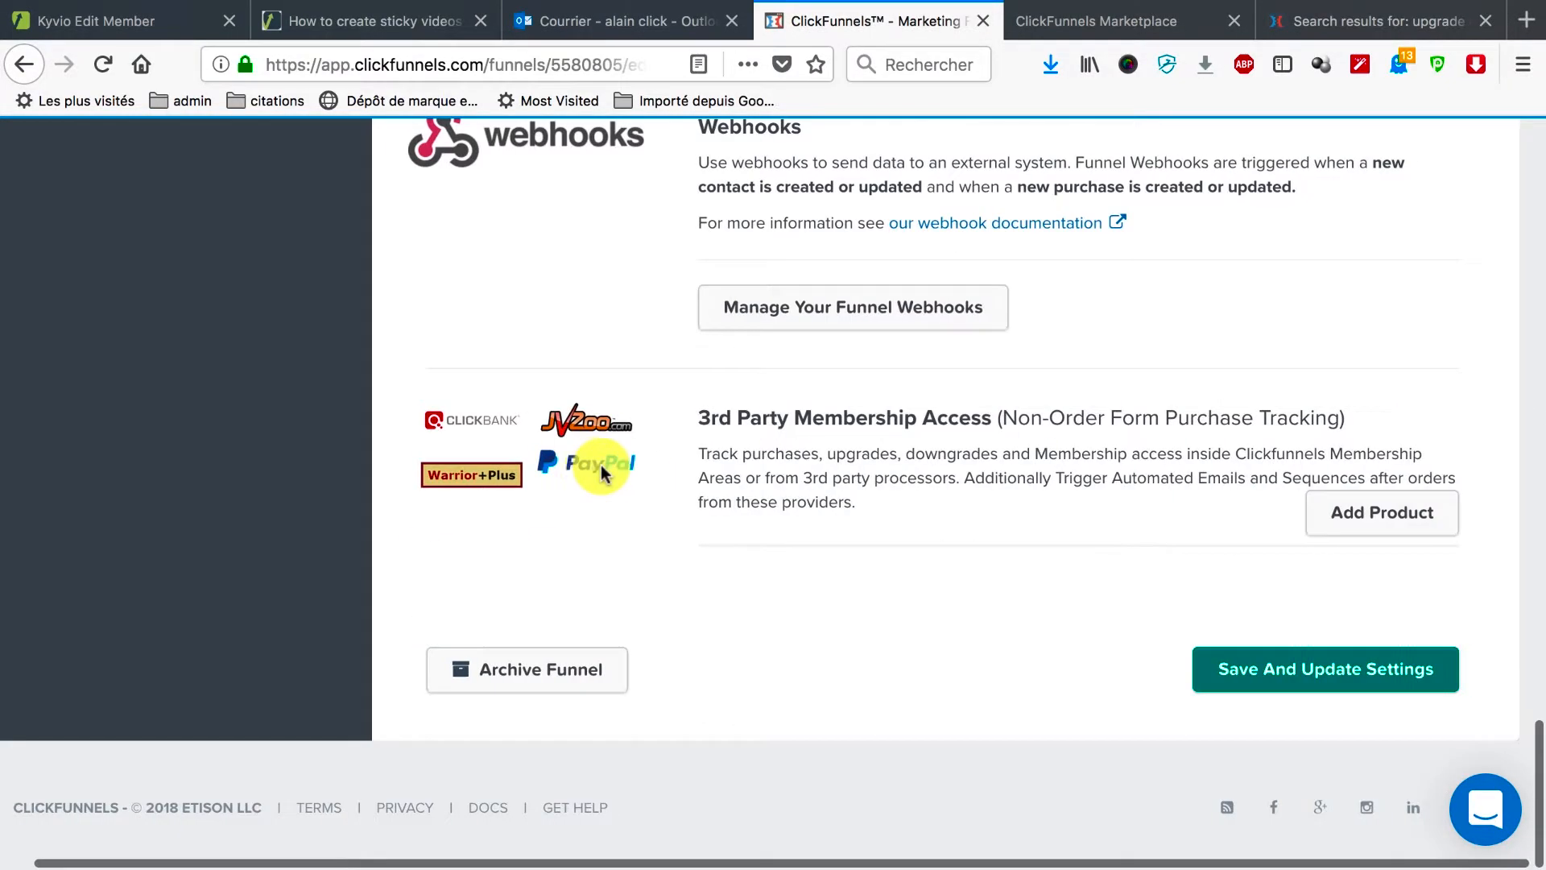
scroll(601, 466, "up", 12)
scroll(601, 465, "down", 5)
scroll(601, 465, "up", 15)
scroll(600, 465, "down", 6)
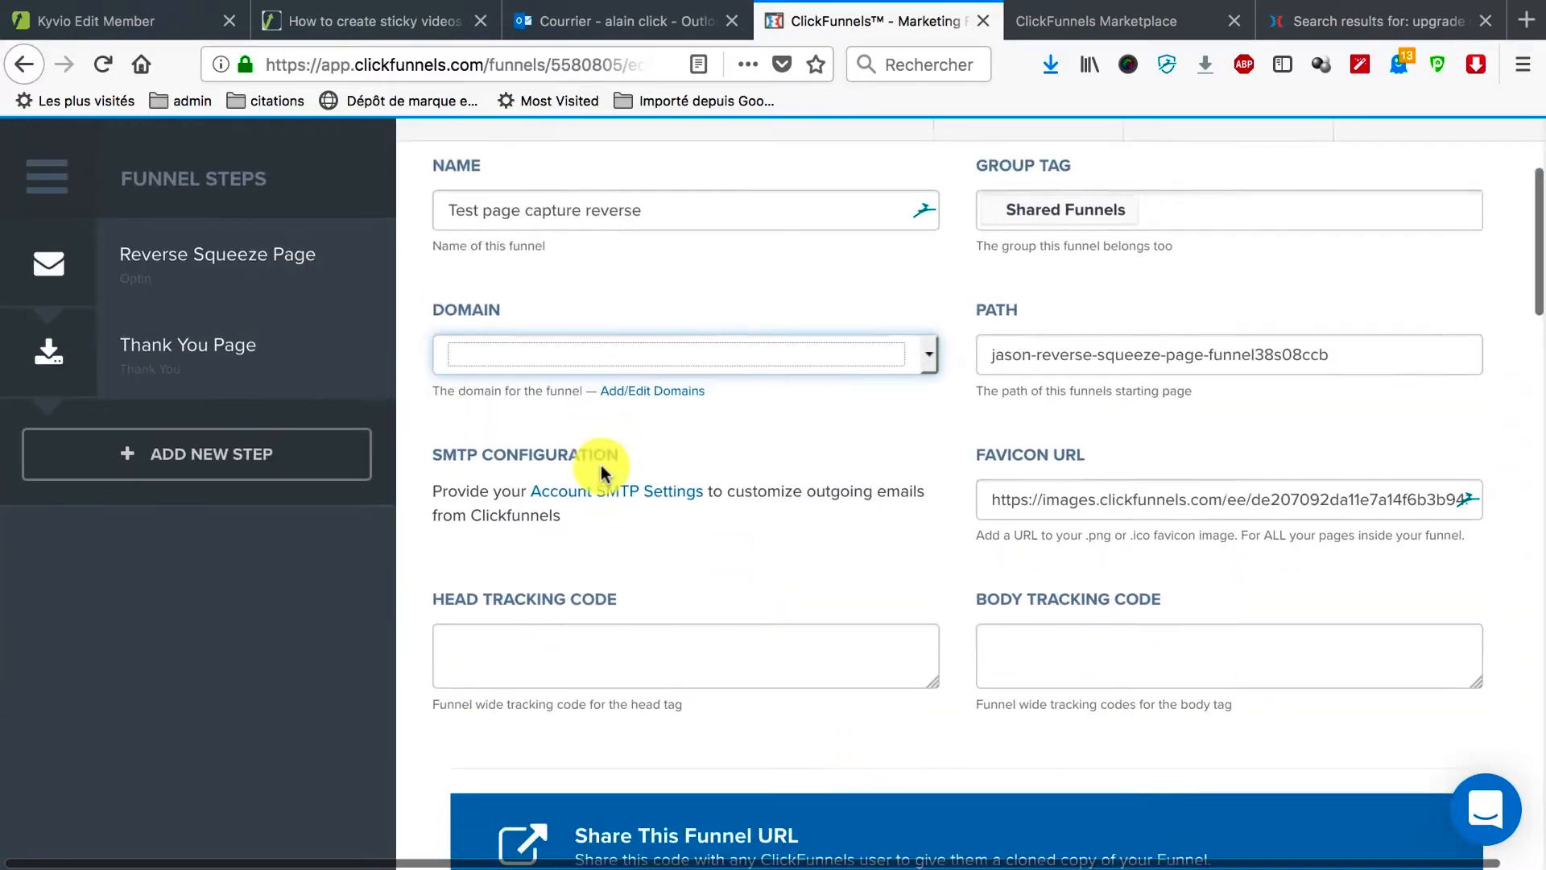
scroll(601, 465, "up", 2)
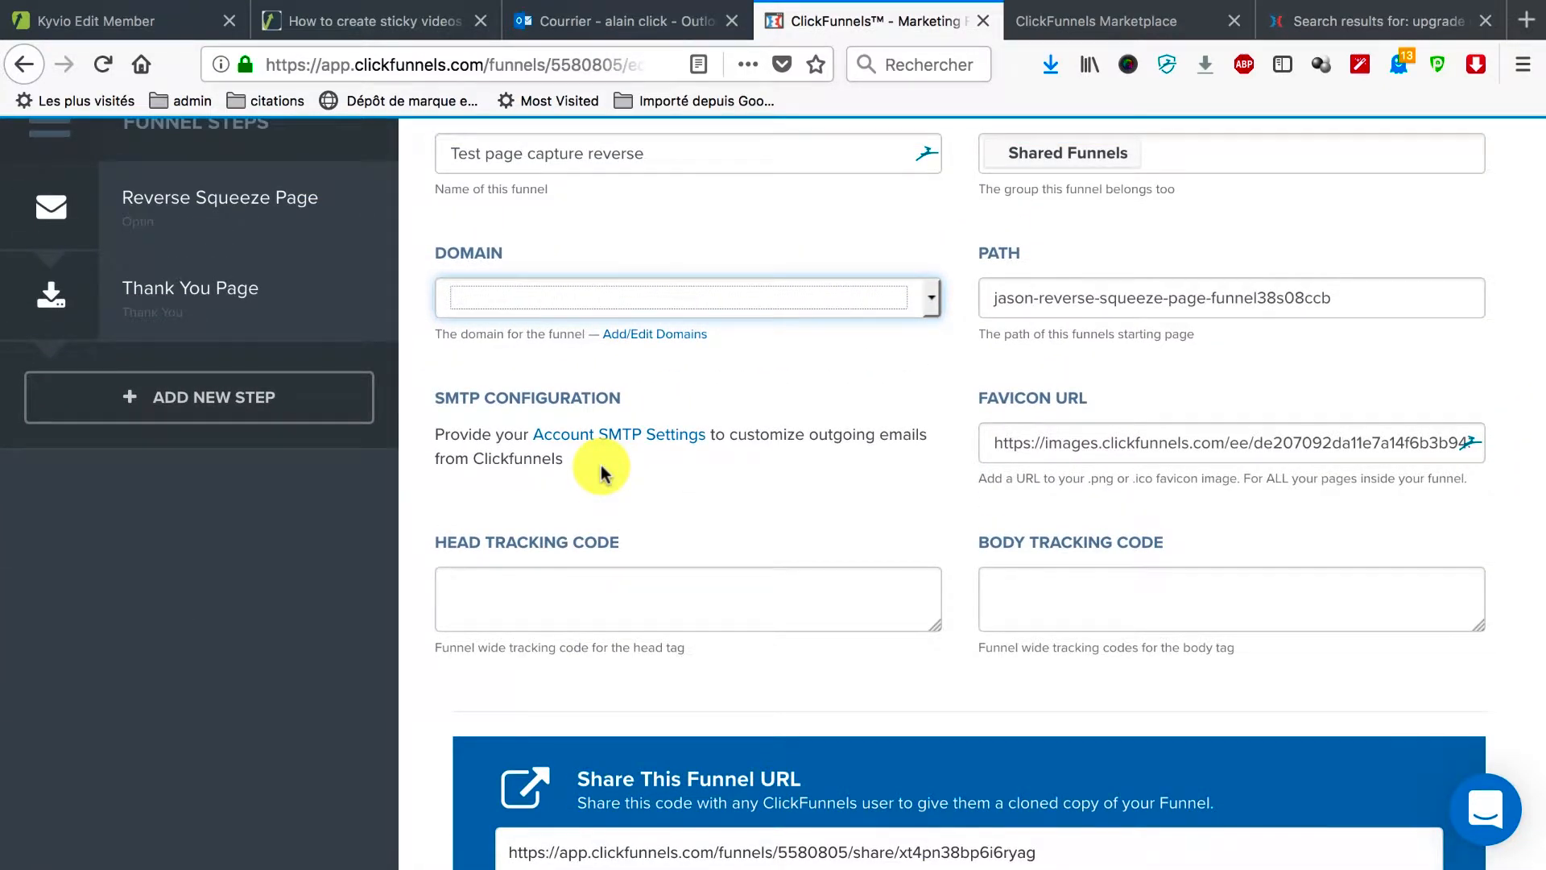
scroll(600, 465, "up", 3)
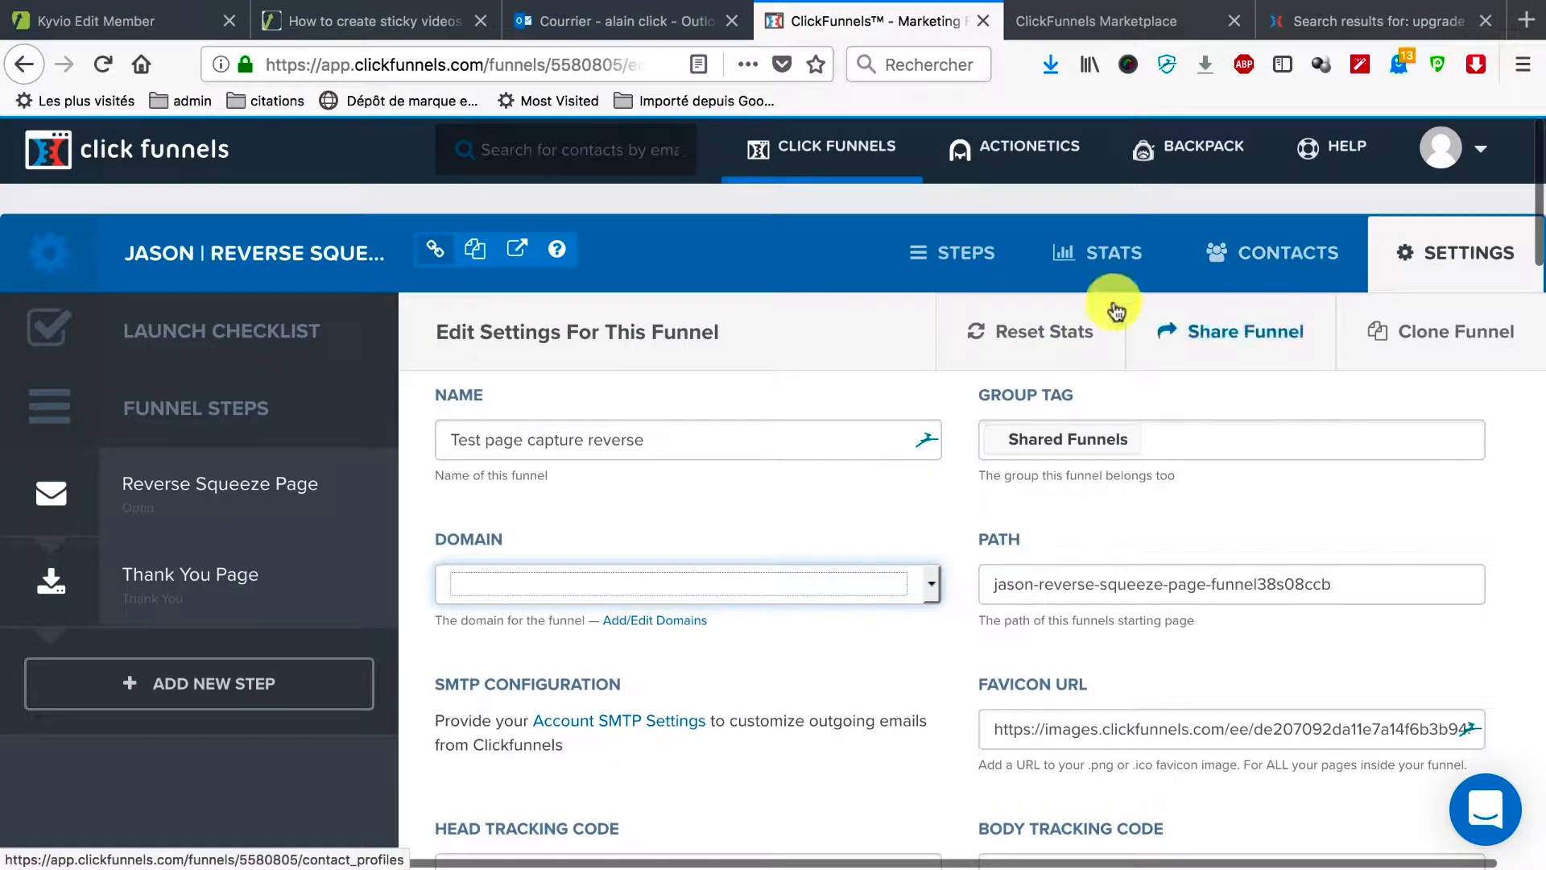
Step: Open the Reverse Squeeze Page step and preview its Control page, looking over the headline, video and call-to-action
left_click(225, 507)
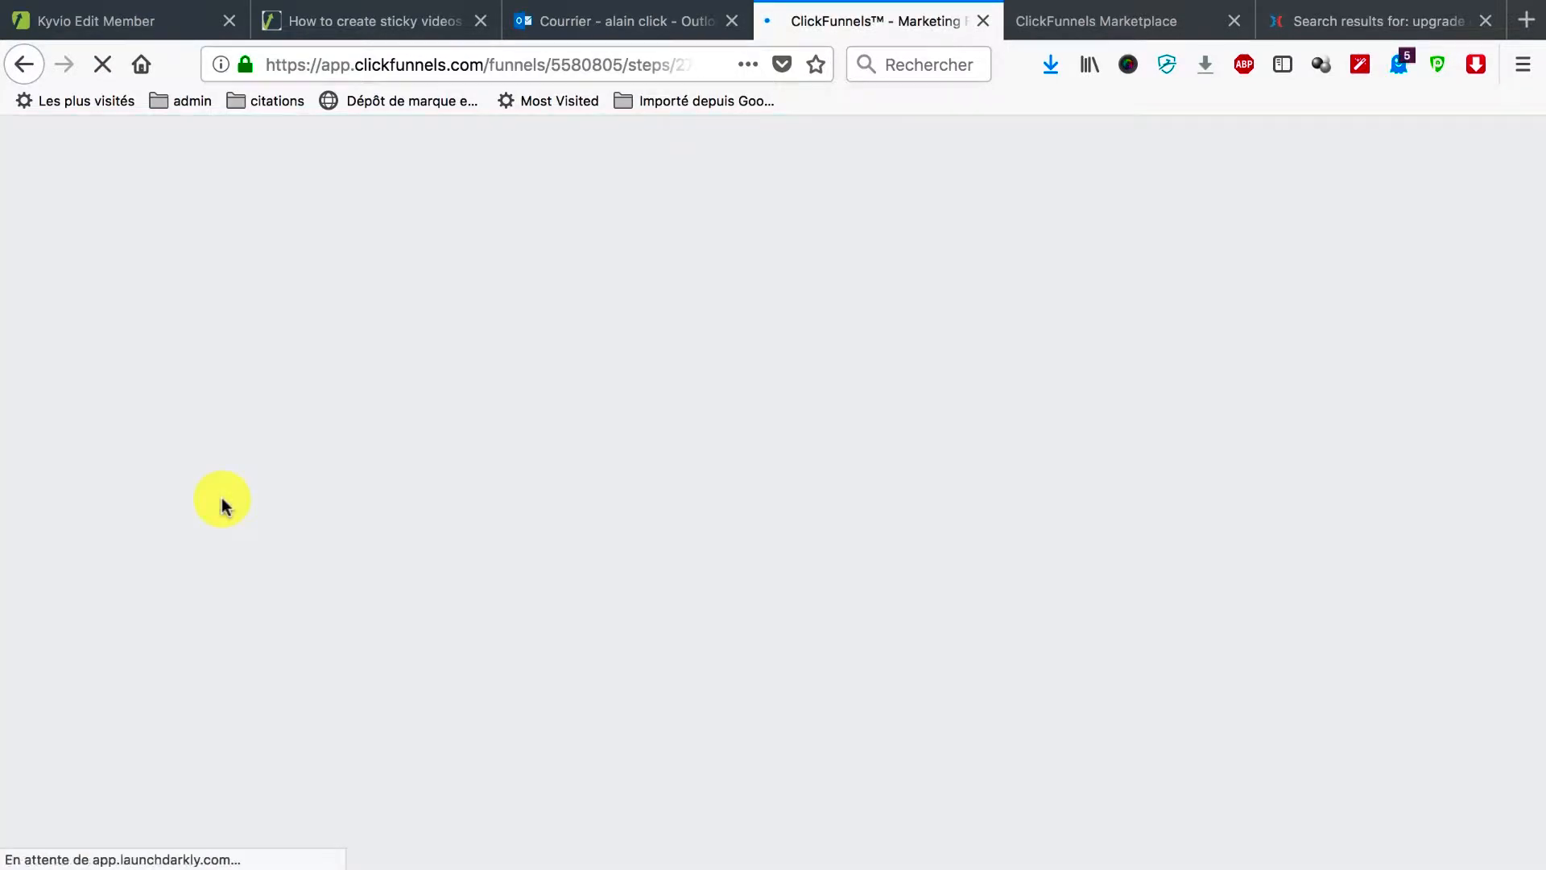
scroll(656, 634, "down", 3)
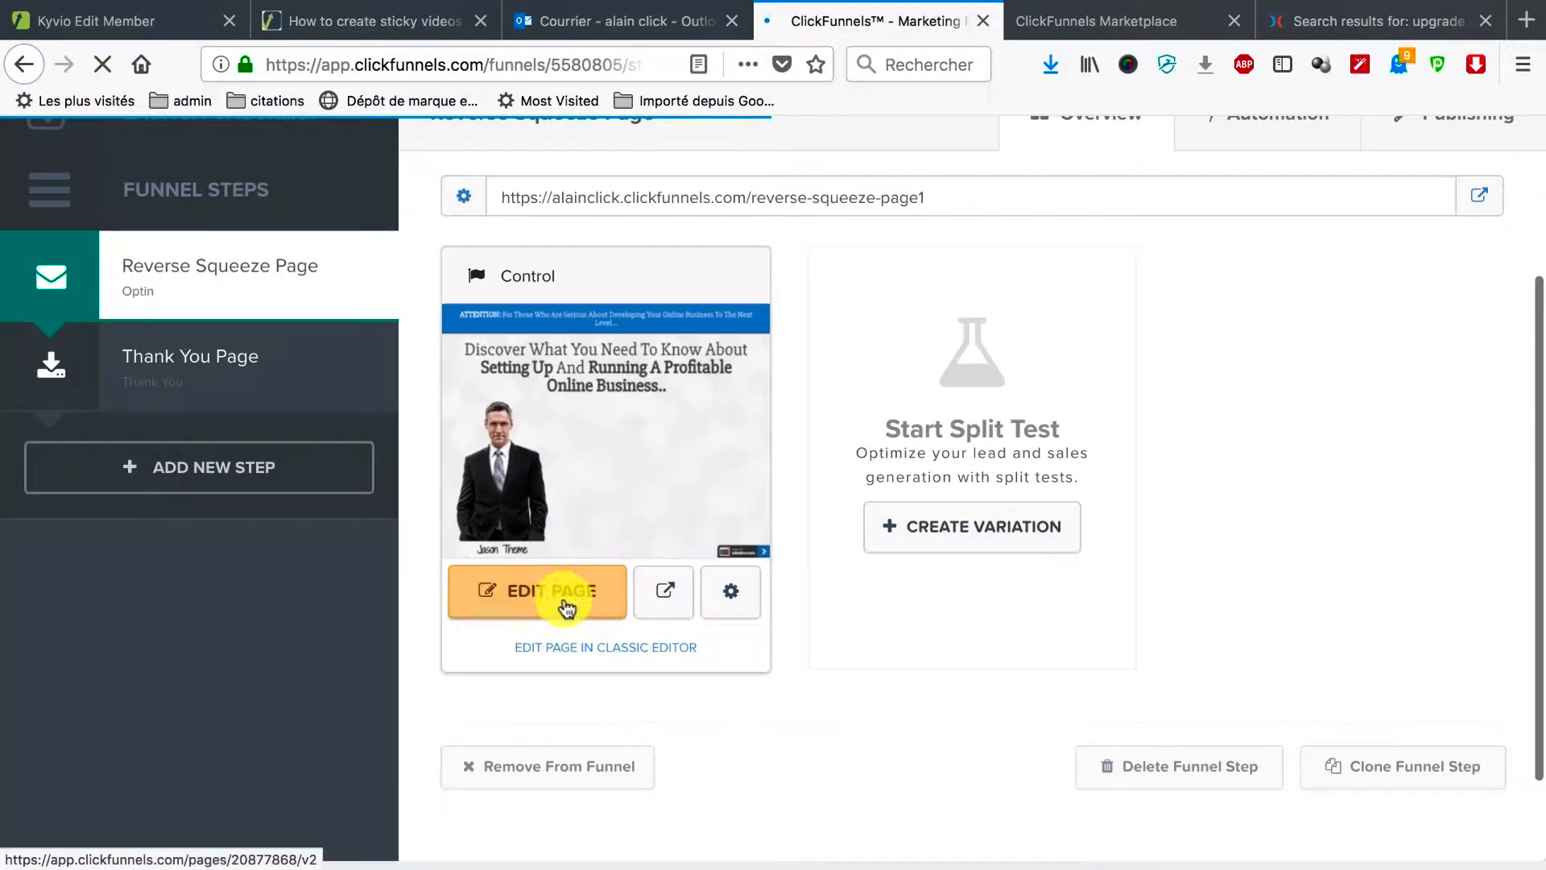
left_click(670, 598)
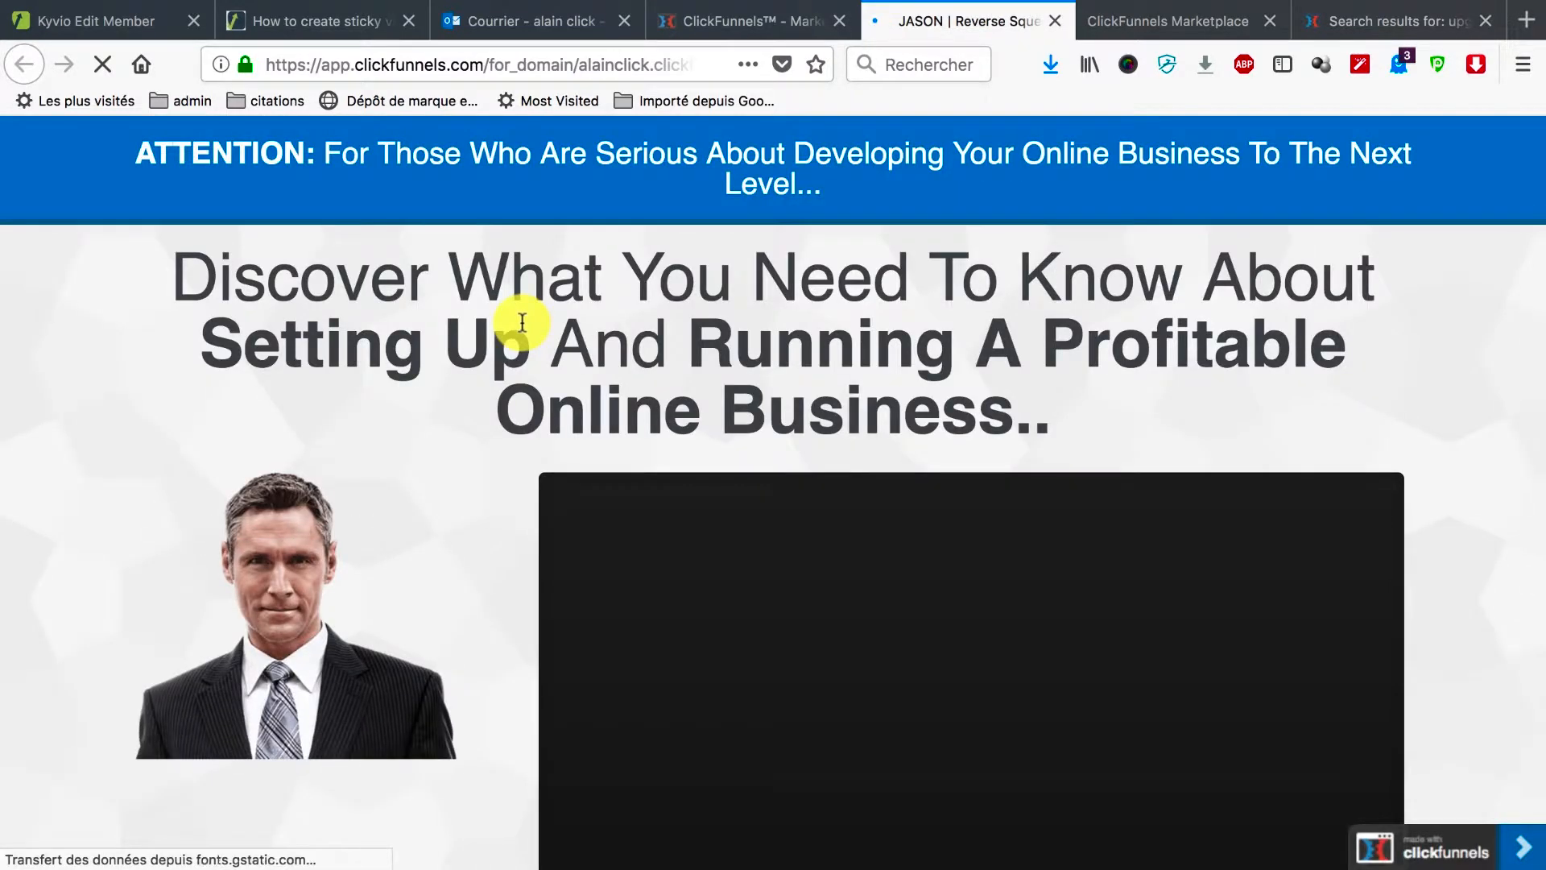
scroll(438, 466, "down", 3)
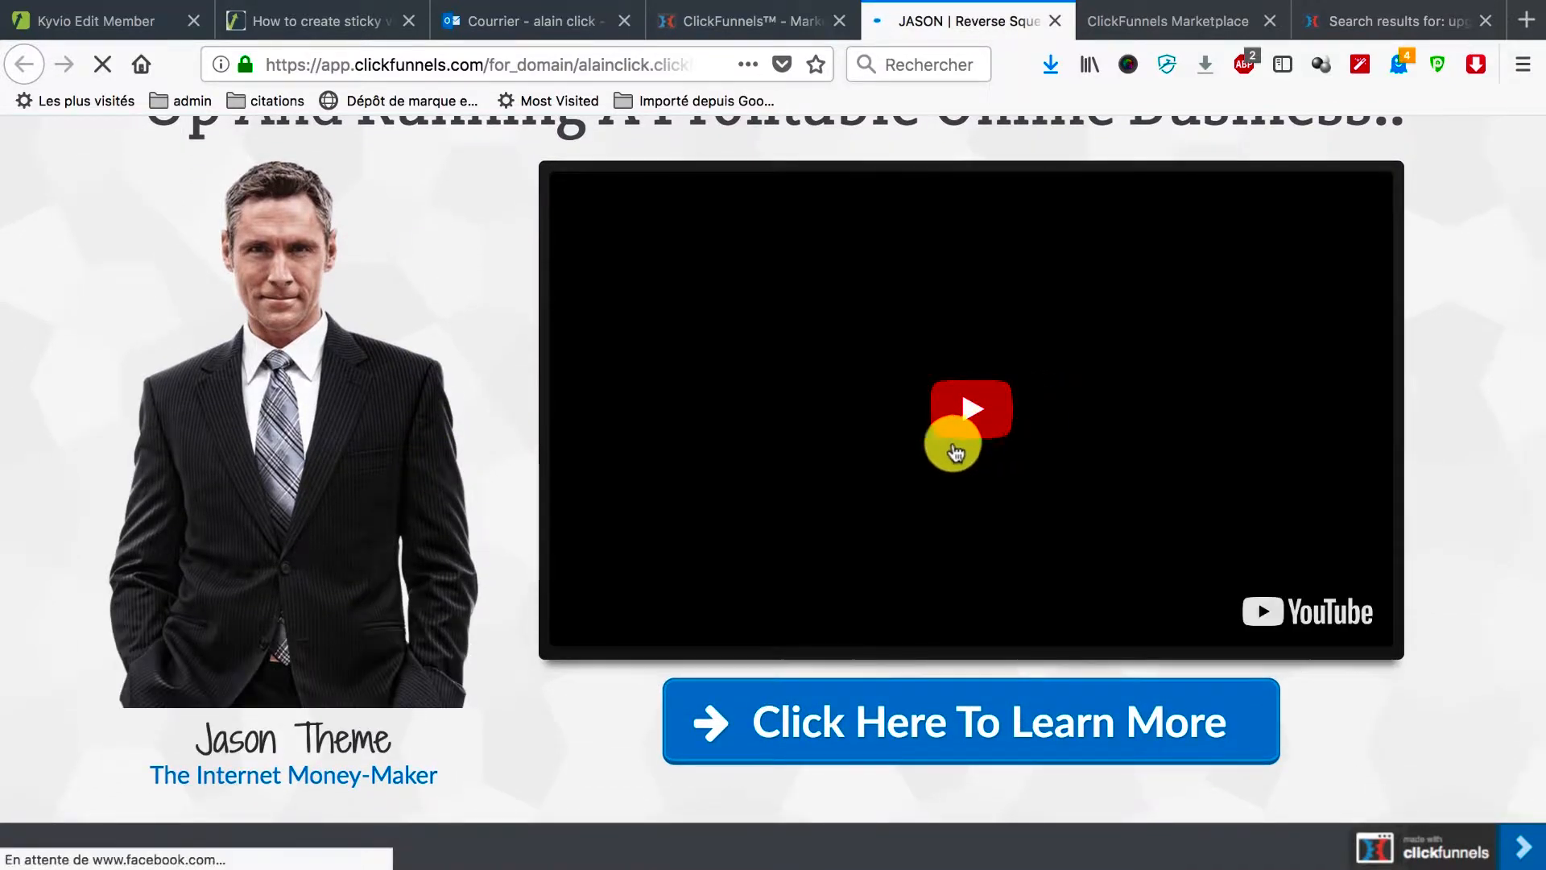
scroll(381, 554, "down", 2)
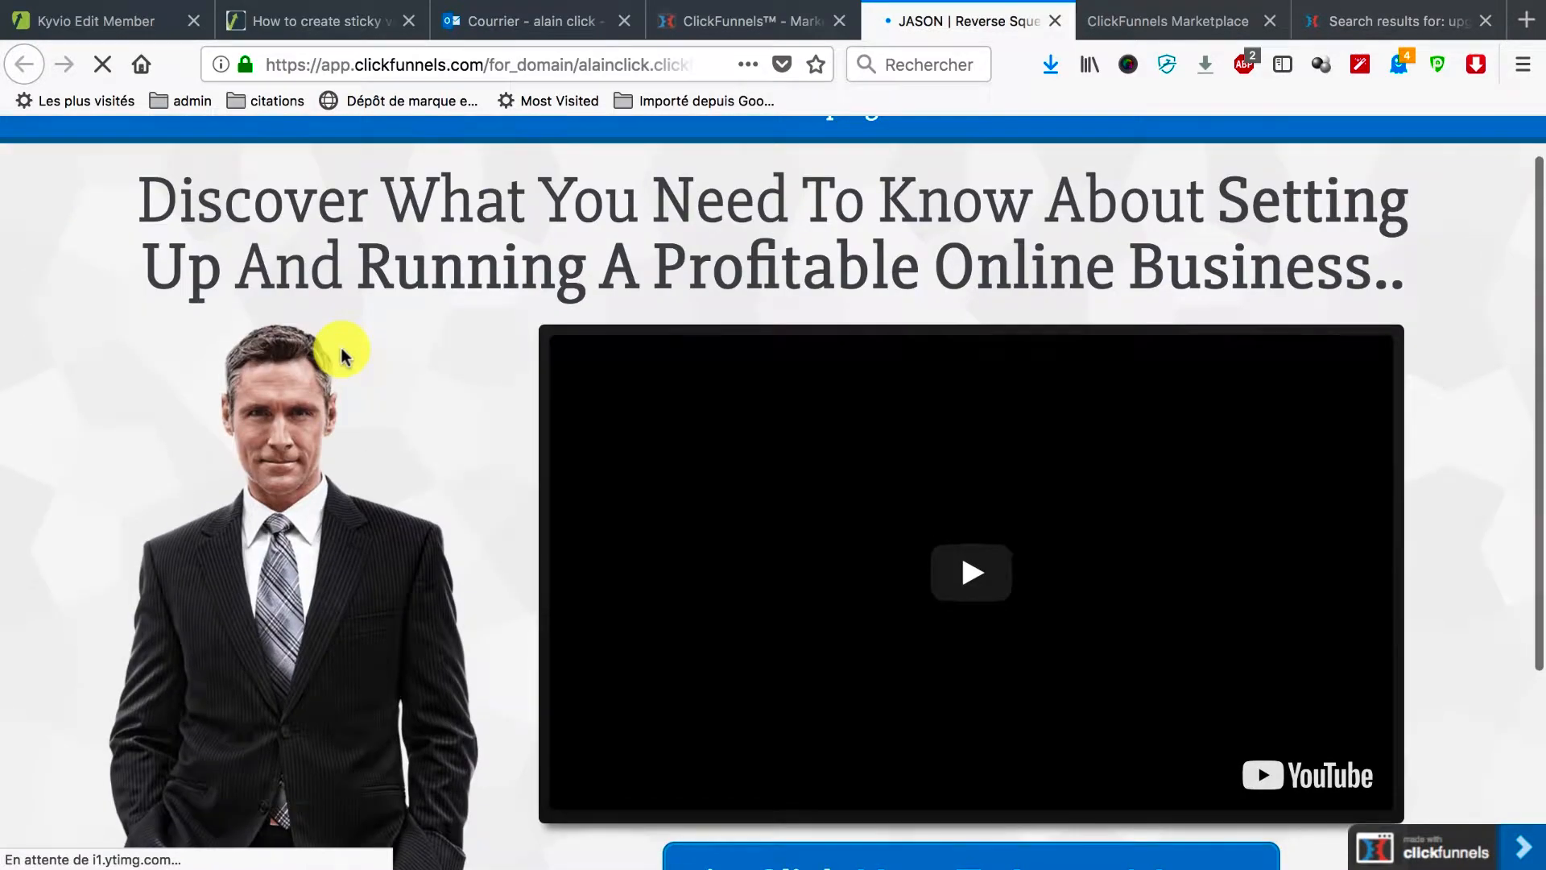
scroll(343, 348, "down", 5)
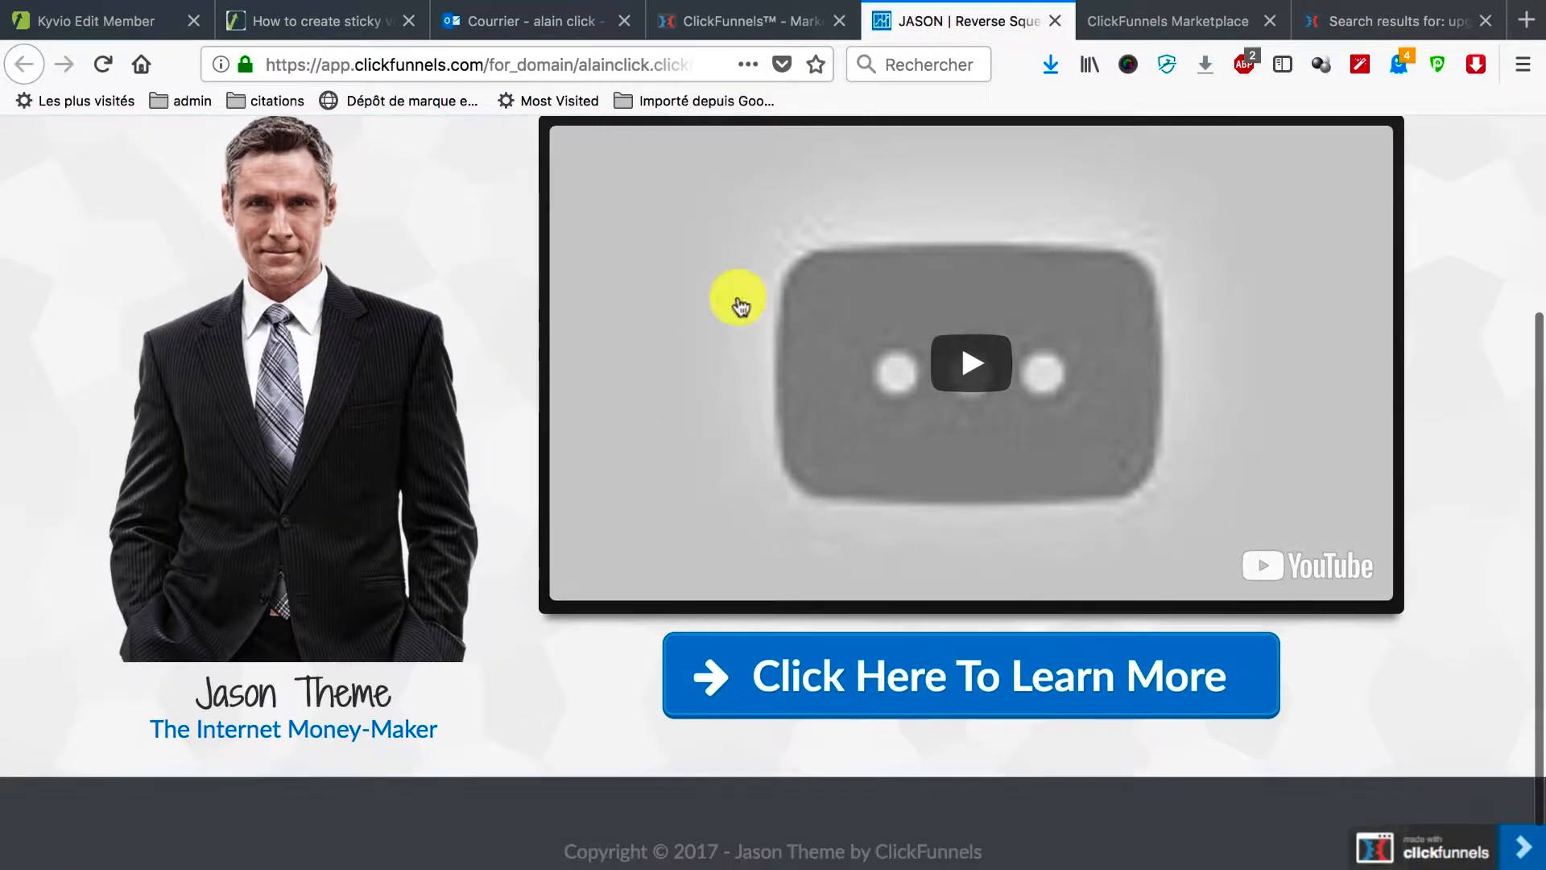
Step: View the email opt-in popup behind "Click Here To Learn More", then dismiss it and close the page preview
left_click(925, 680)
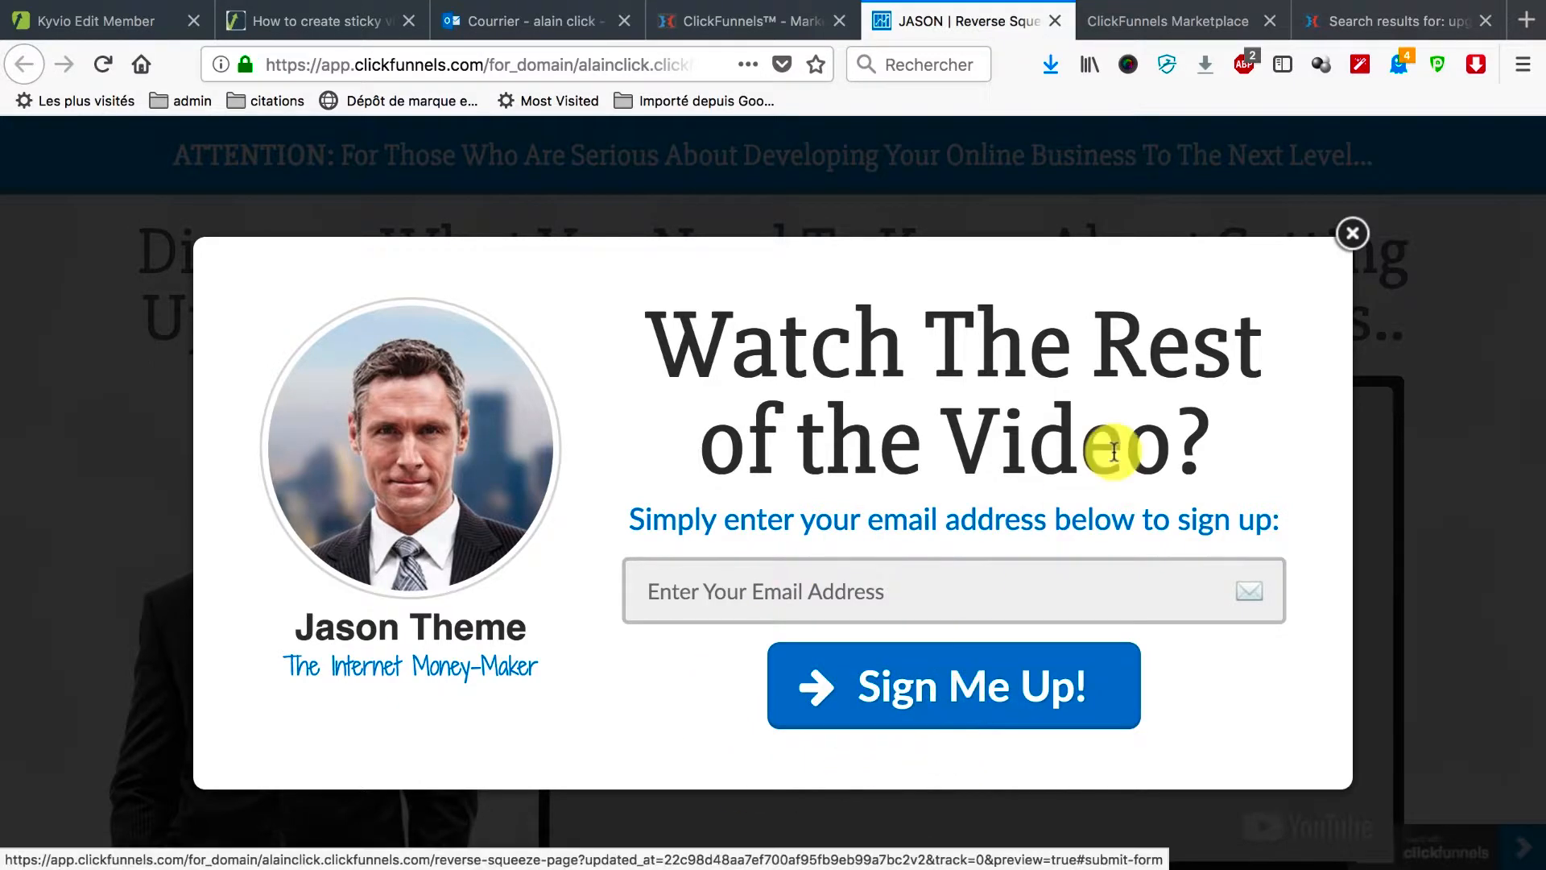
left_click(1355, 236)
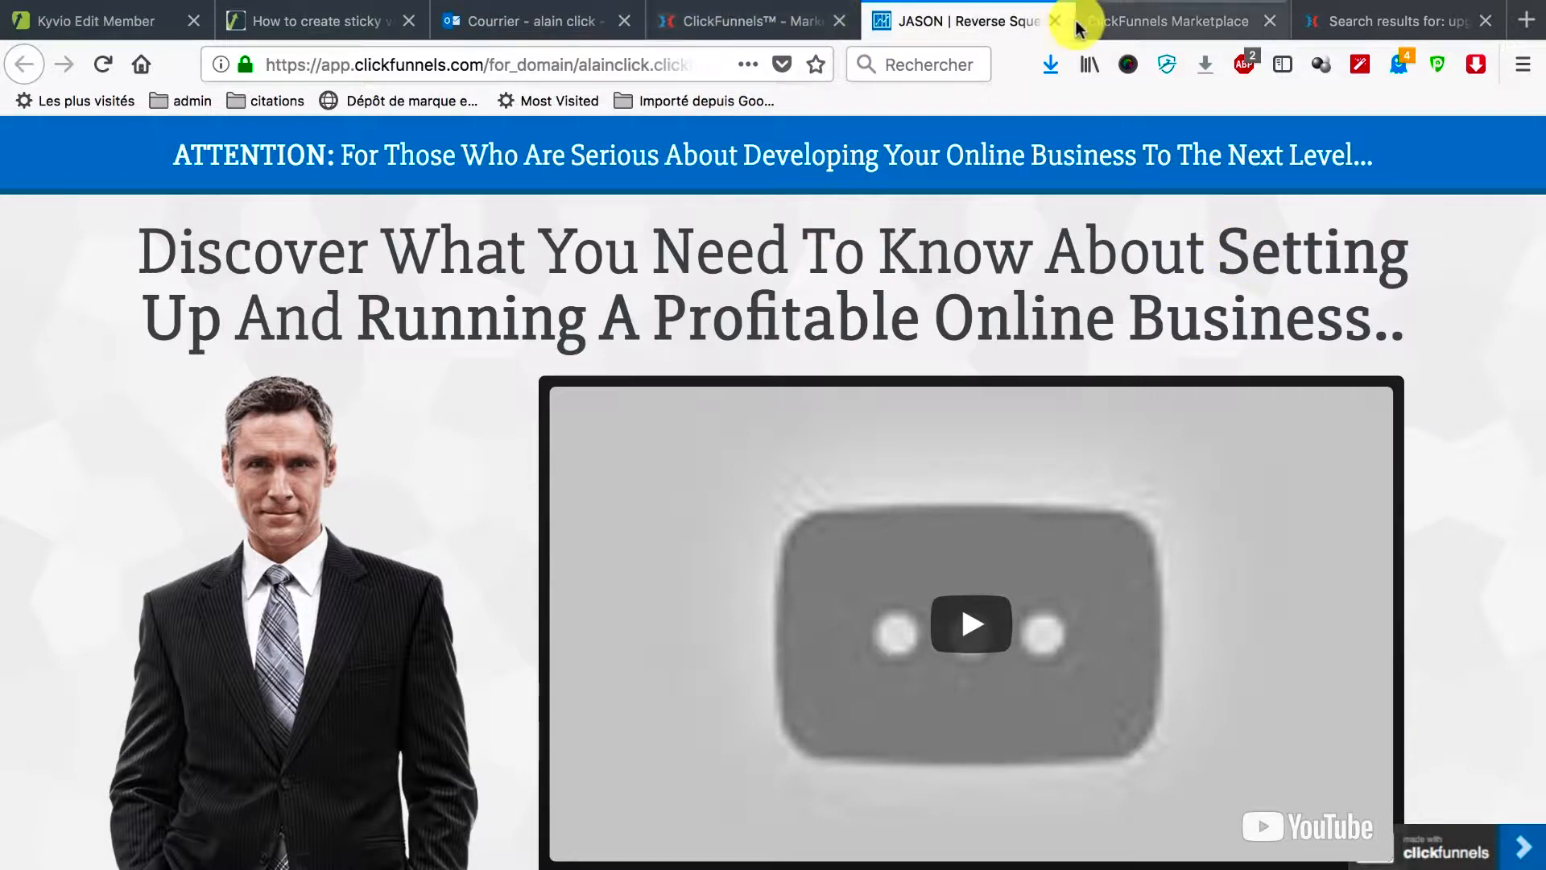
scroll(963, 310, "down", 2)
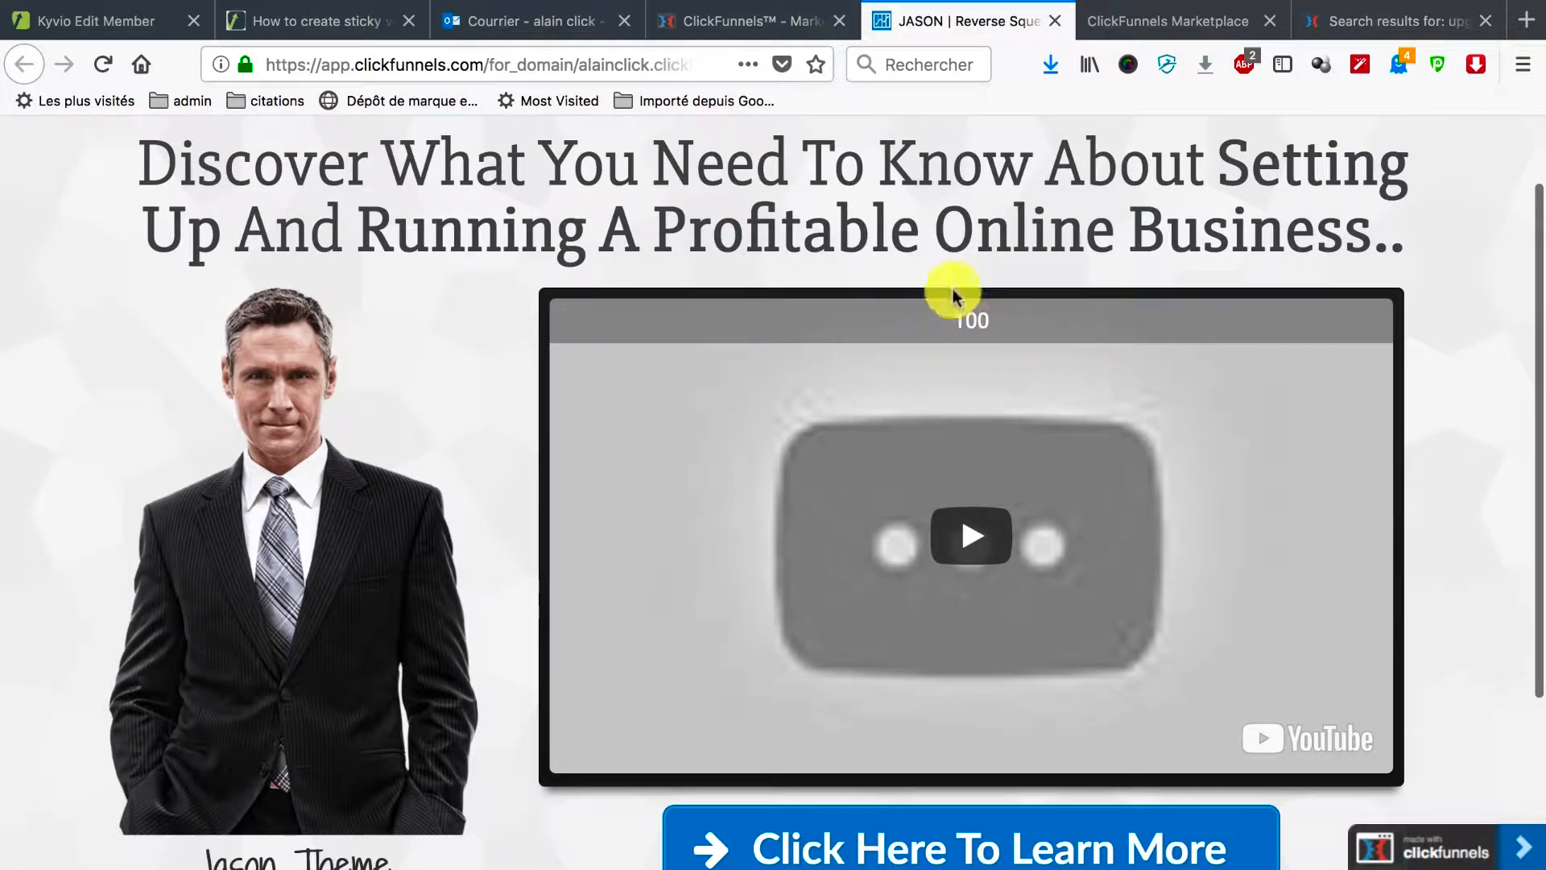
scroll(942, 241, "up", 2)
key("ctrl+w")
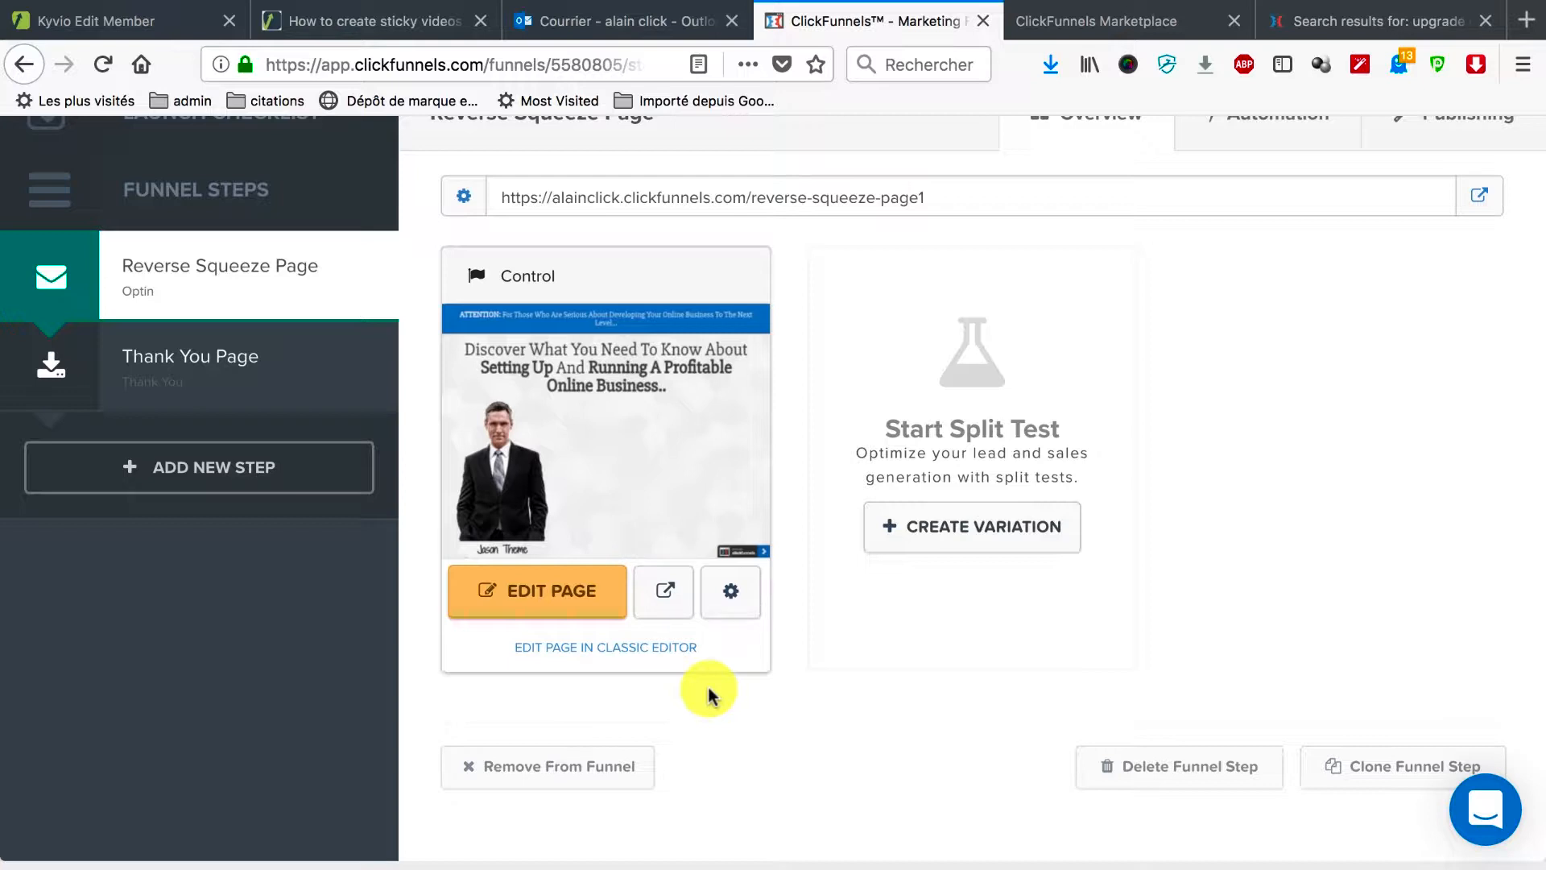
Step: Open the Reverse Squeeze Page's Control version in the page editor and look over its layout
left_click(567, 602)
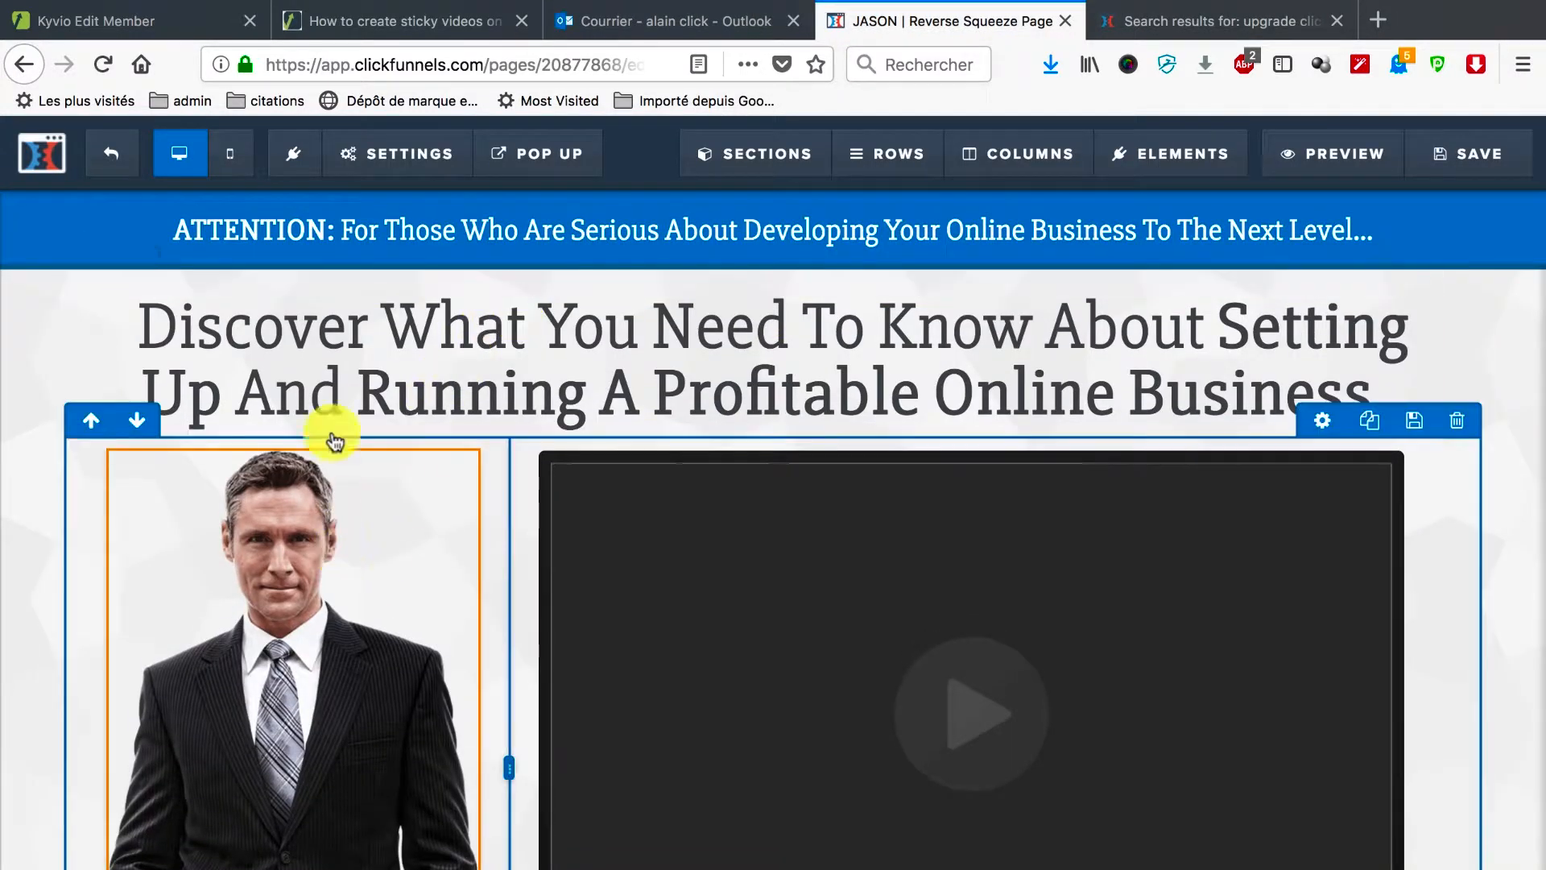
scroll(414, 500, "down", 3)
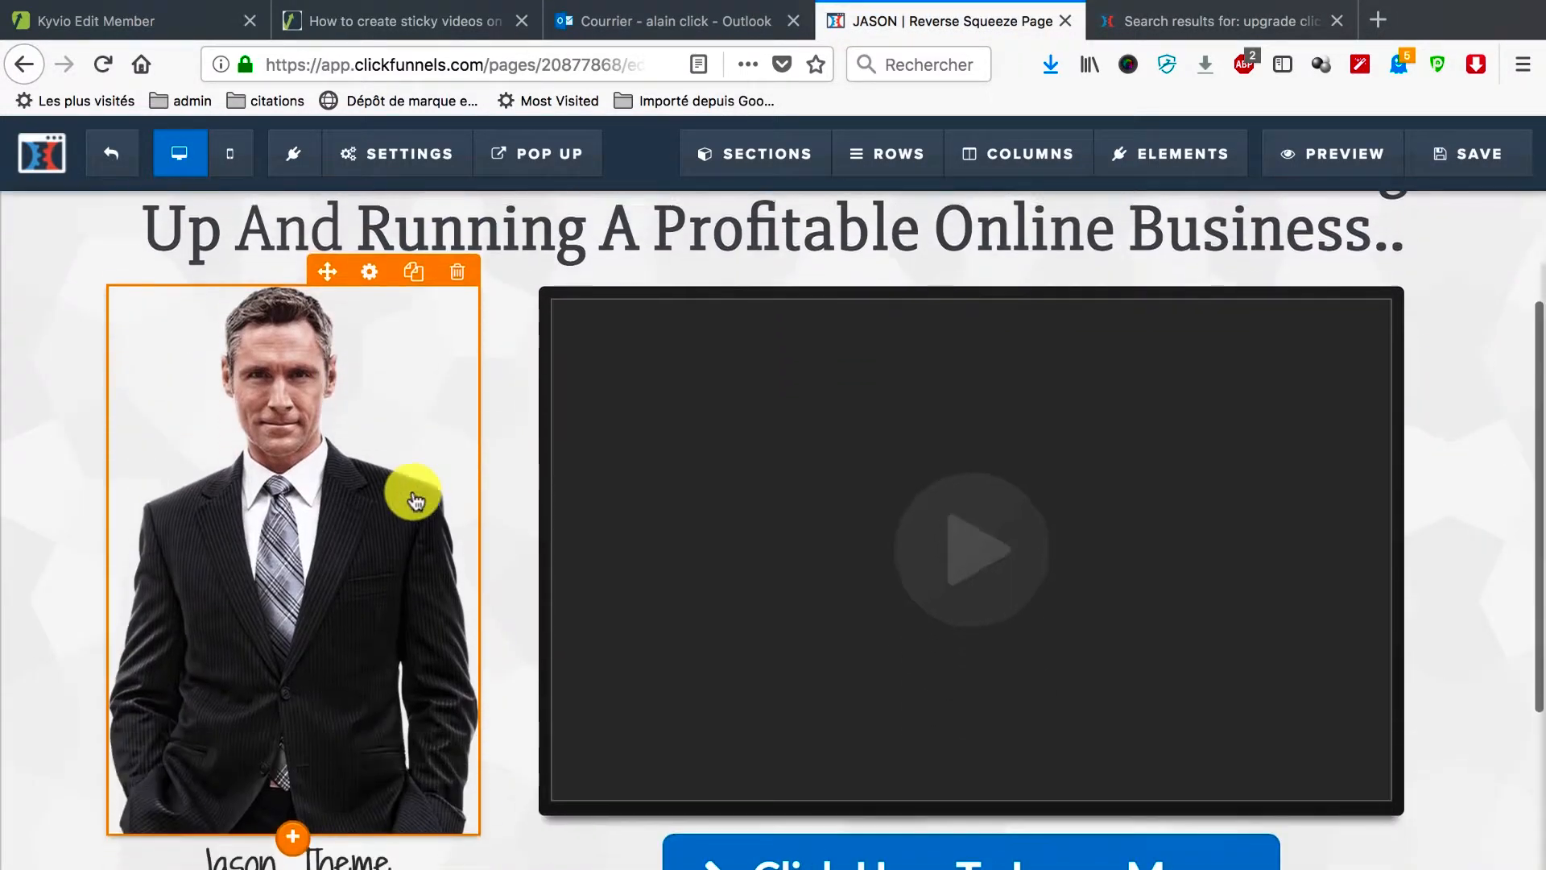
scroll(414, 500, "up", 3)
scroll(414, 494, "down", 5)
scroll(414, 497, "up", 6)
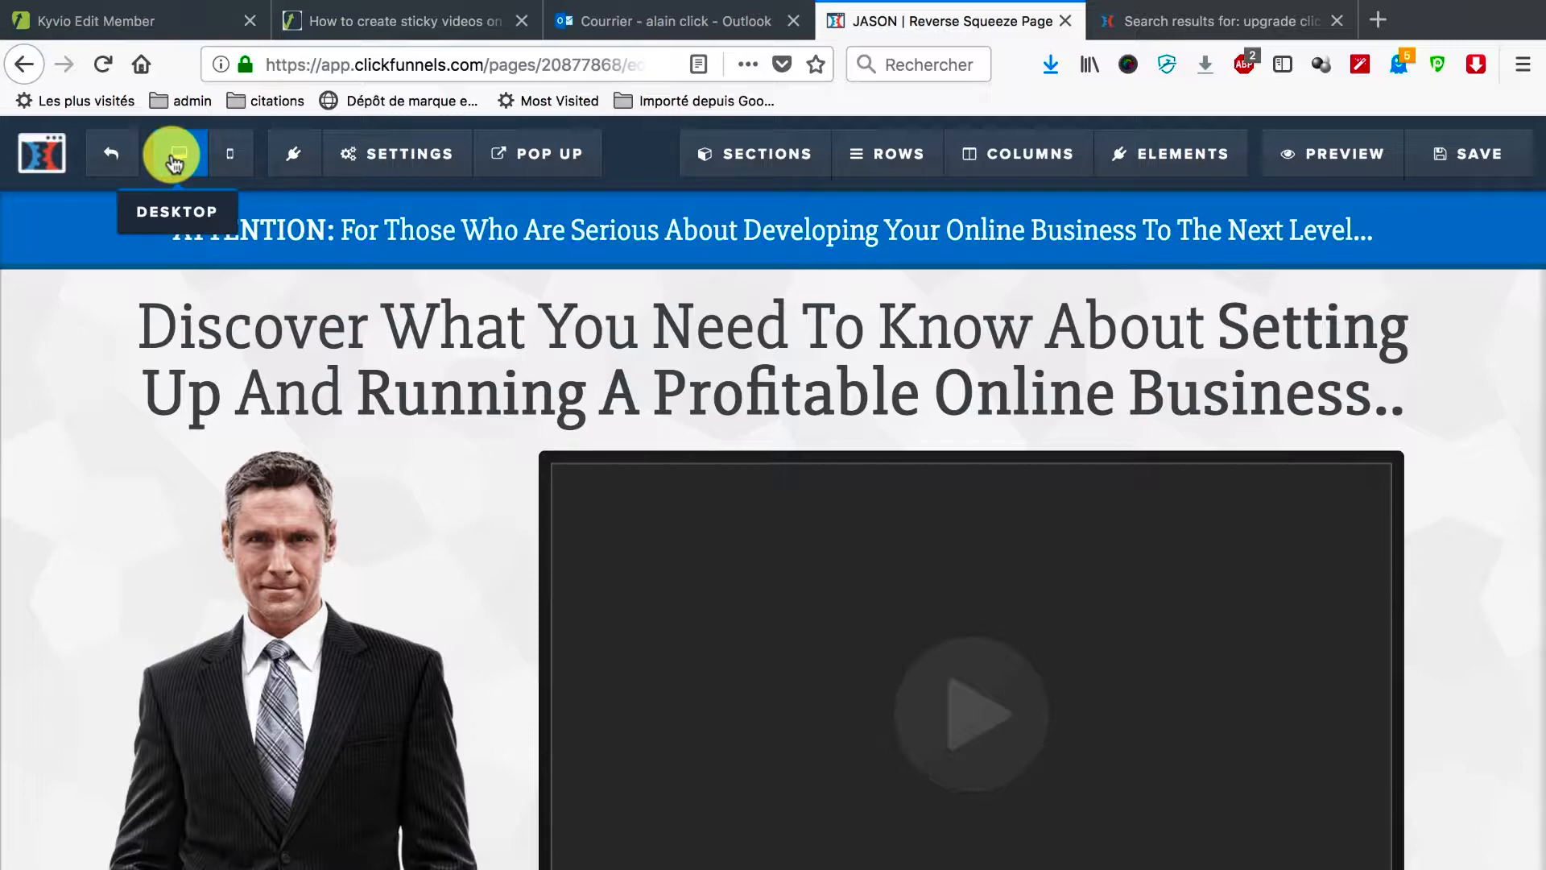
Step: Reduce the browser zoom to 80% so that more of the page editor fits on screen
left_click(1523, 67)
left_click(1365, 255)
left_click(1365, 255)
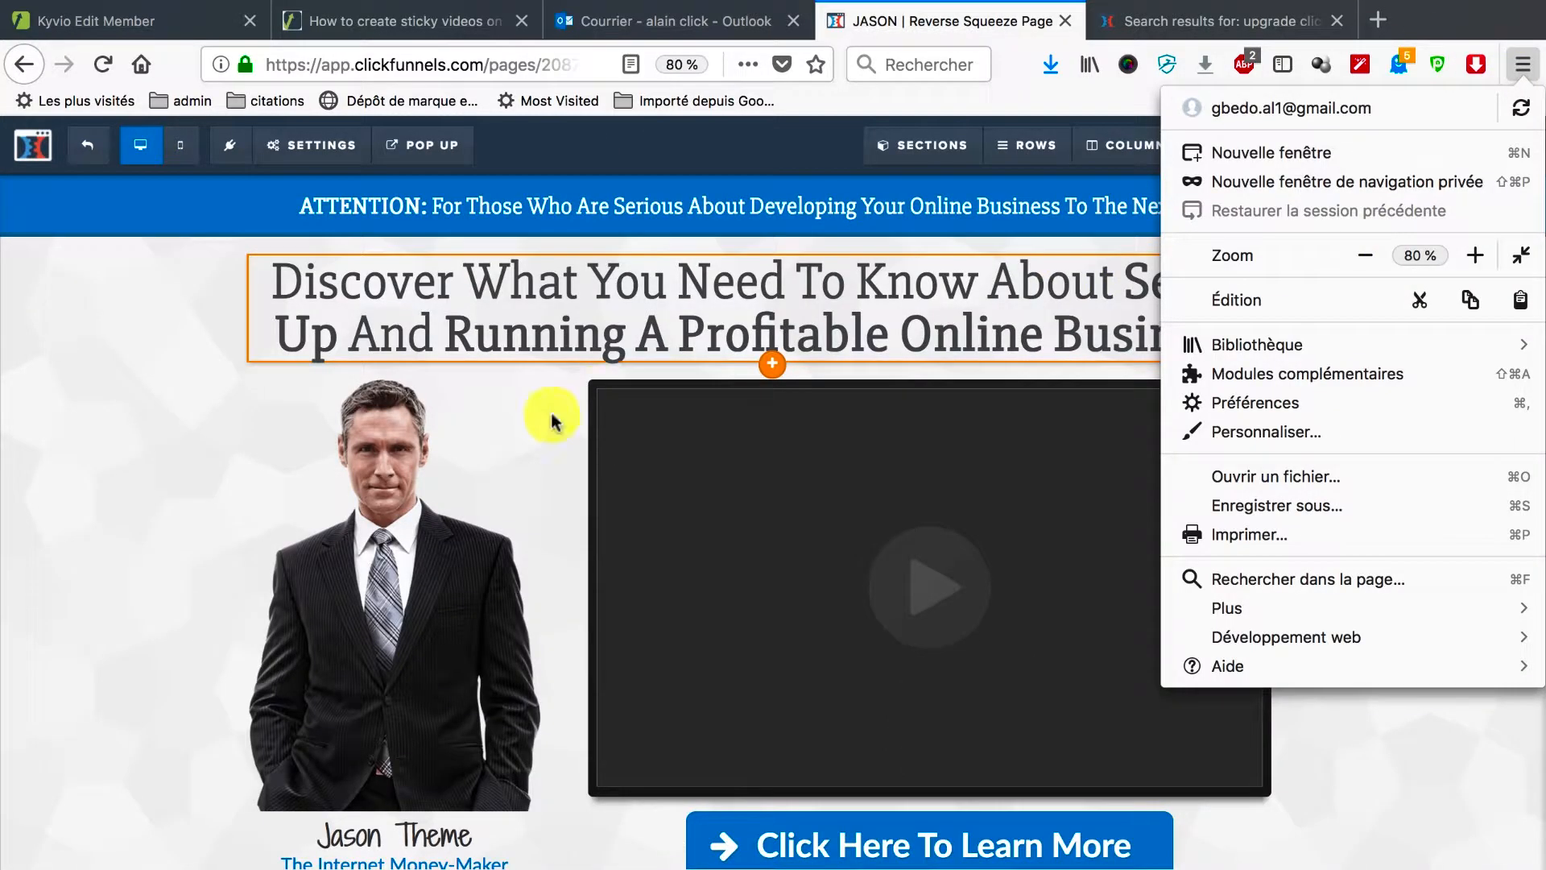
left_click(151, 364)
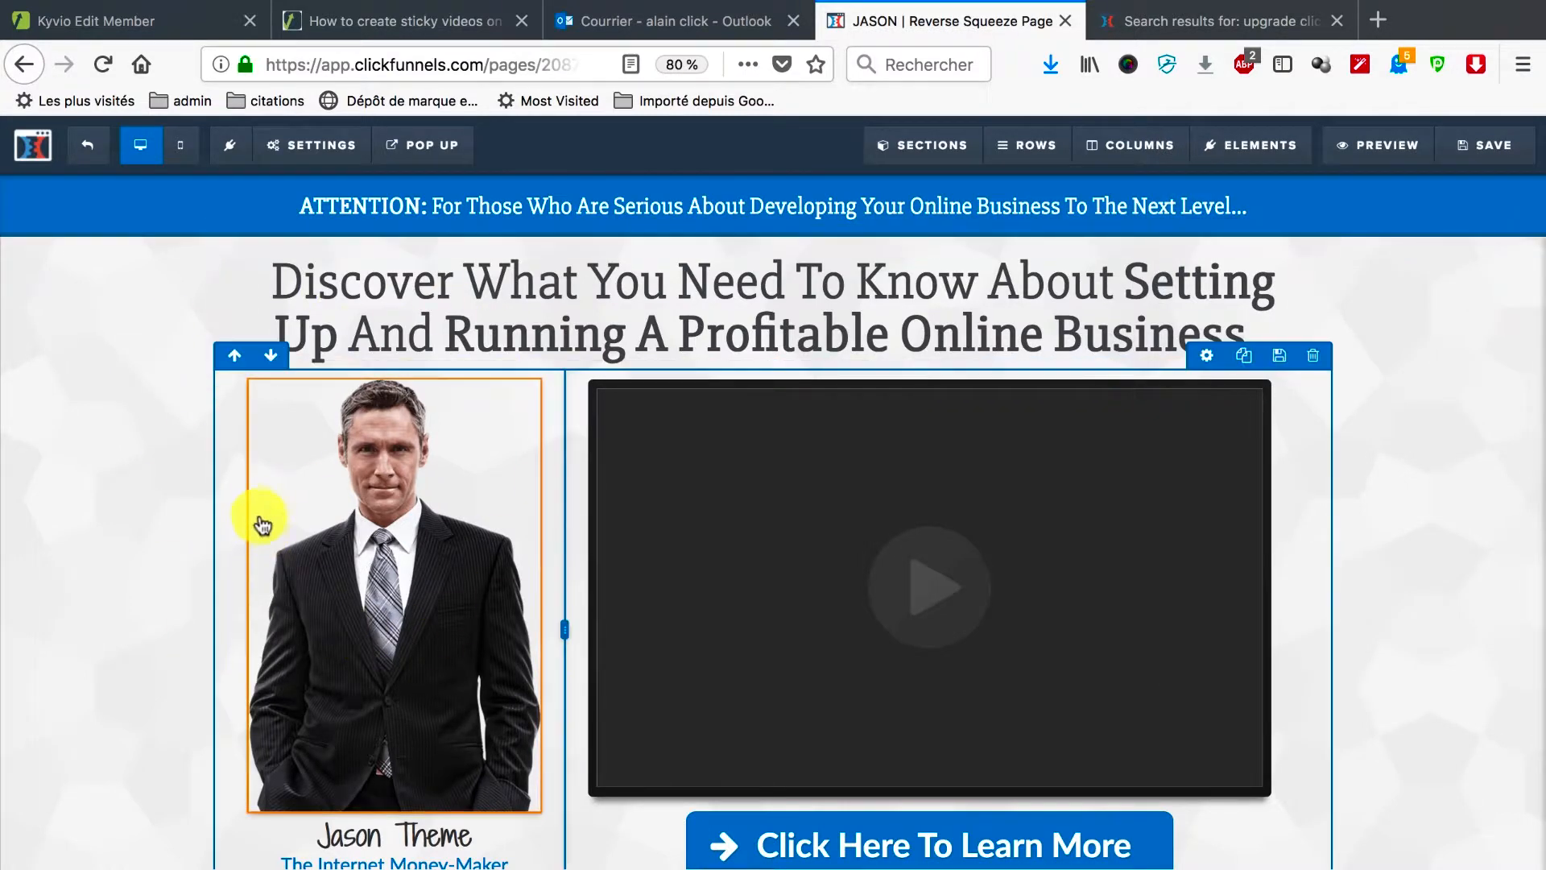
Step: Switch the page editor to the mobile view and look through the whole mobile layout
left_click(184, 150)
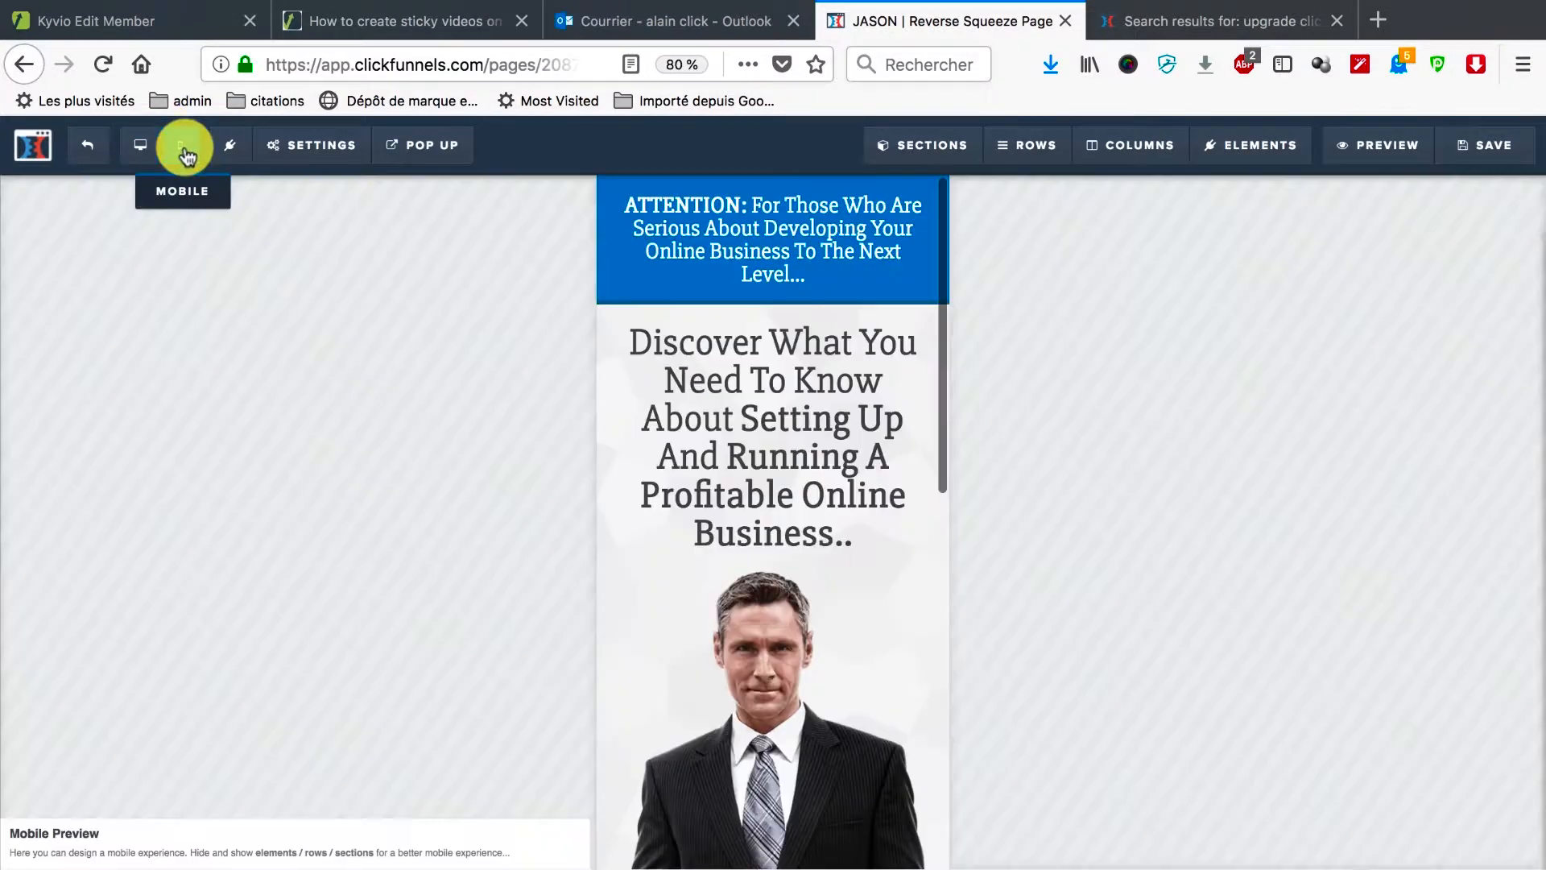
scroll(786, 473, "down", 10)
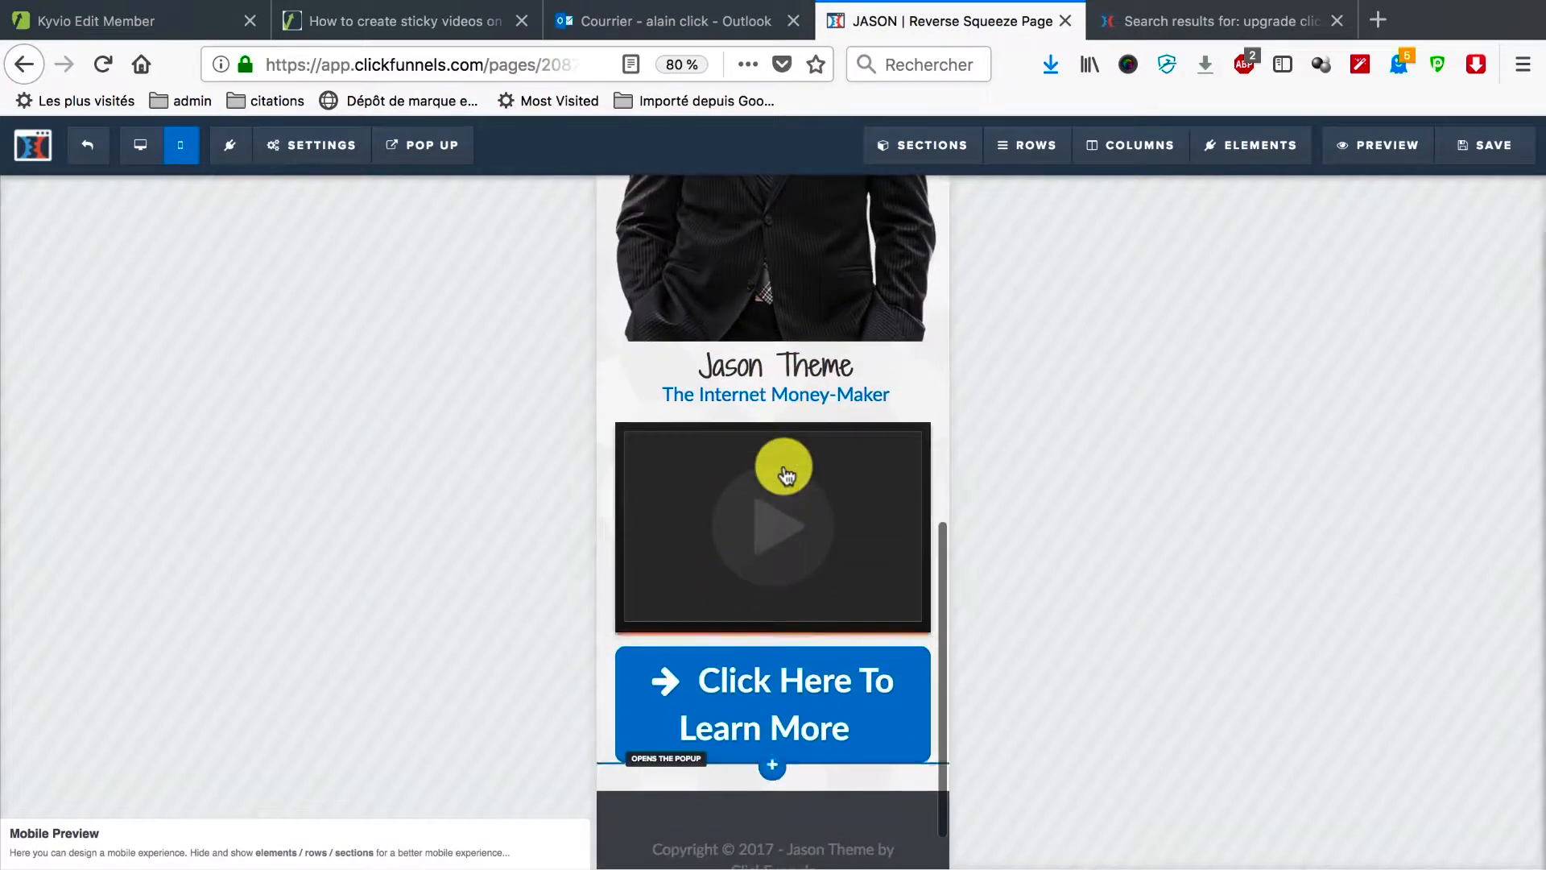
scroll(787, 475, "up", 10)
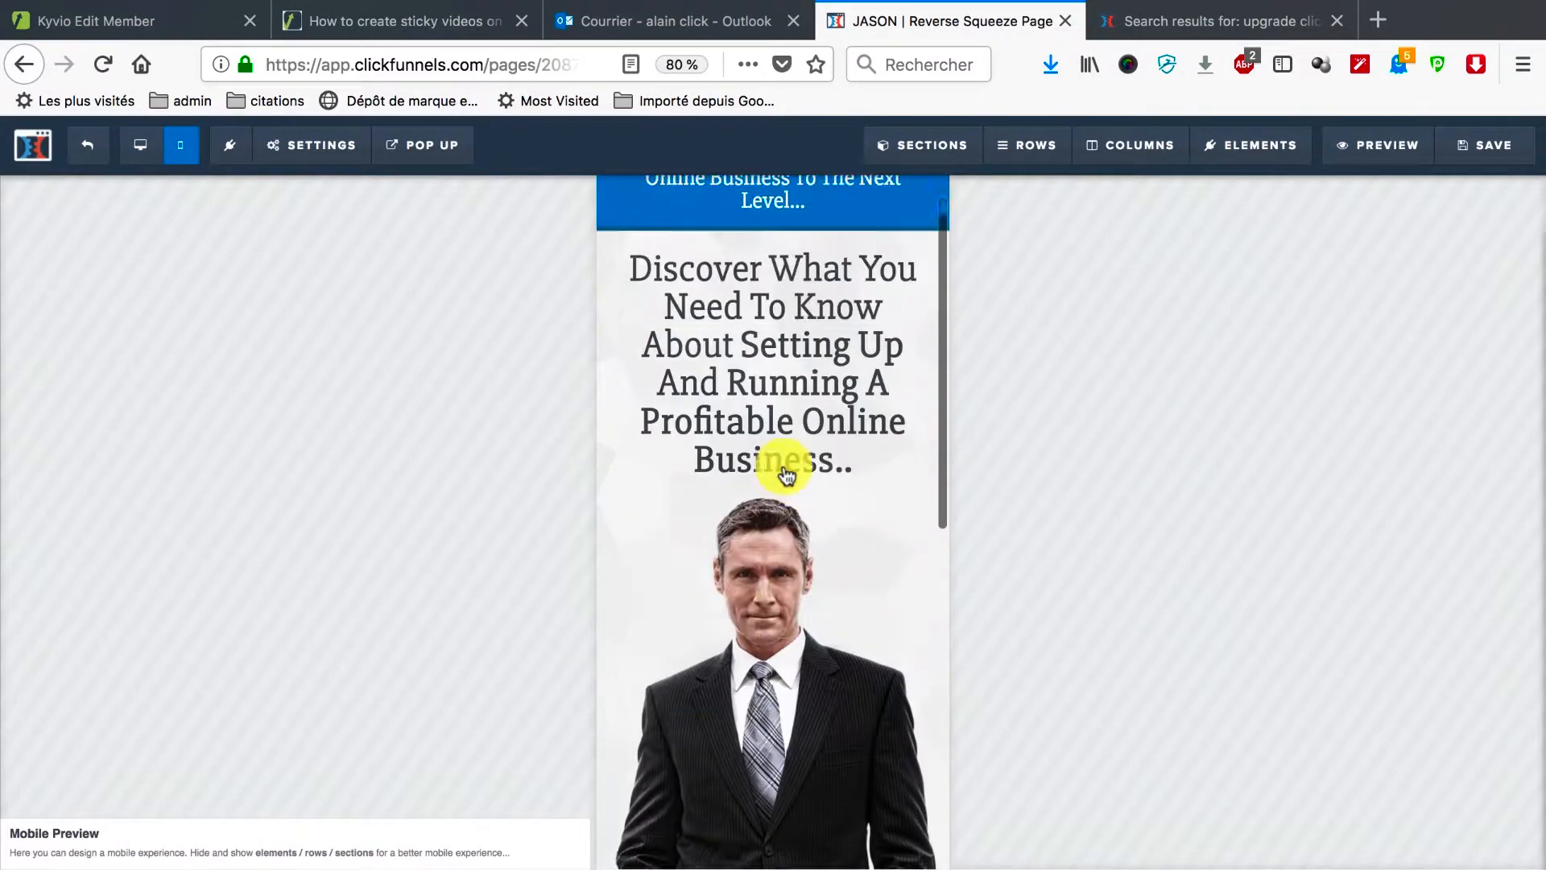
Step: Return the page editor to the desktop view and look over the options for settings, pop-up, sections, rows, columns and elements
scroll(787, 476, "up", 2)
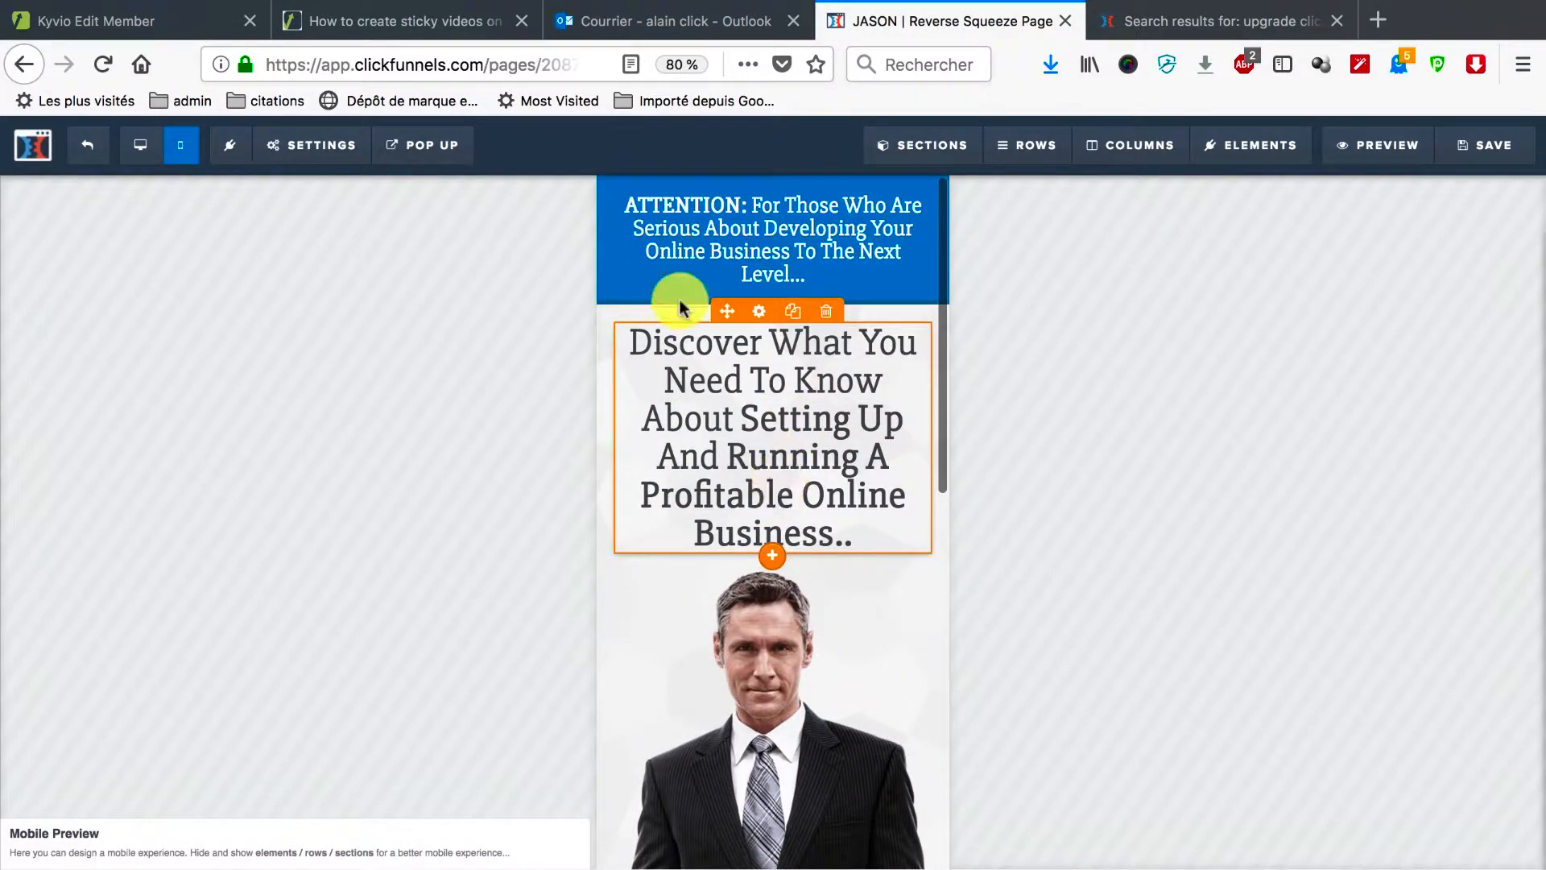
left_click(141, 145)
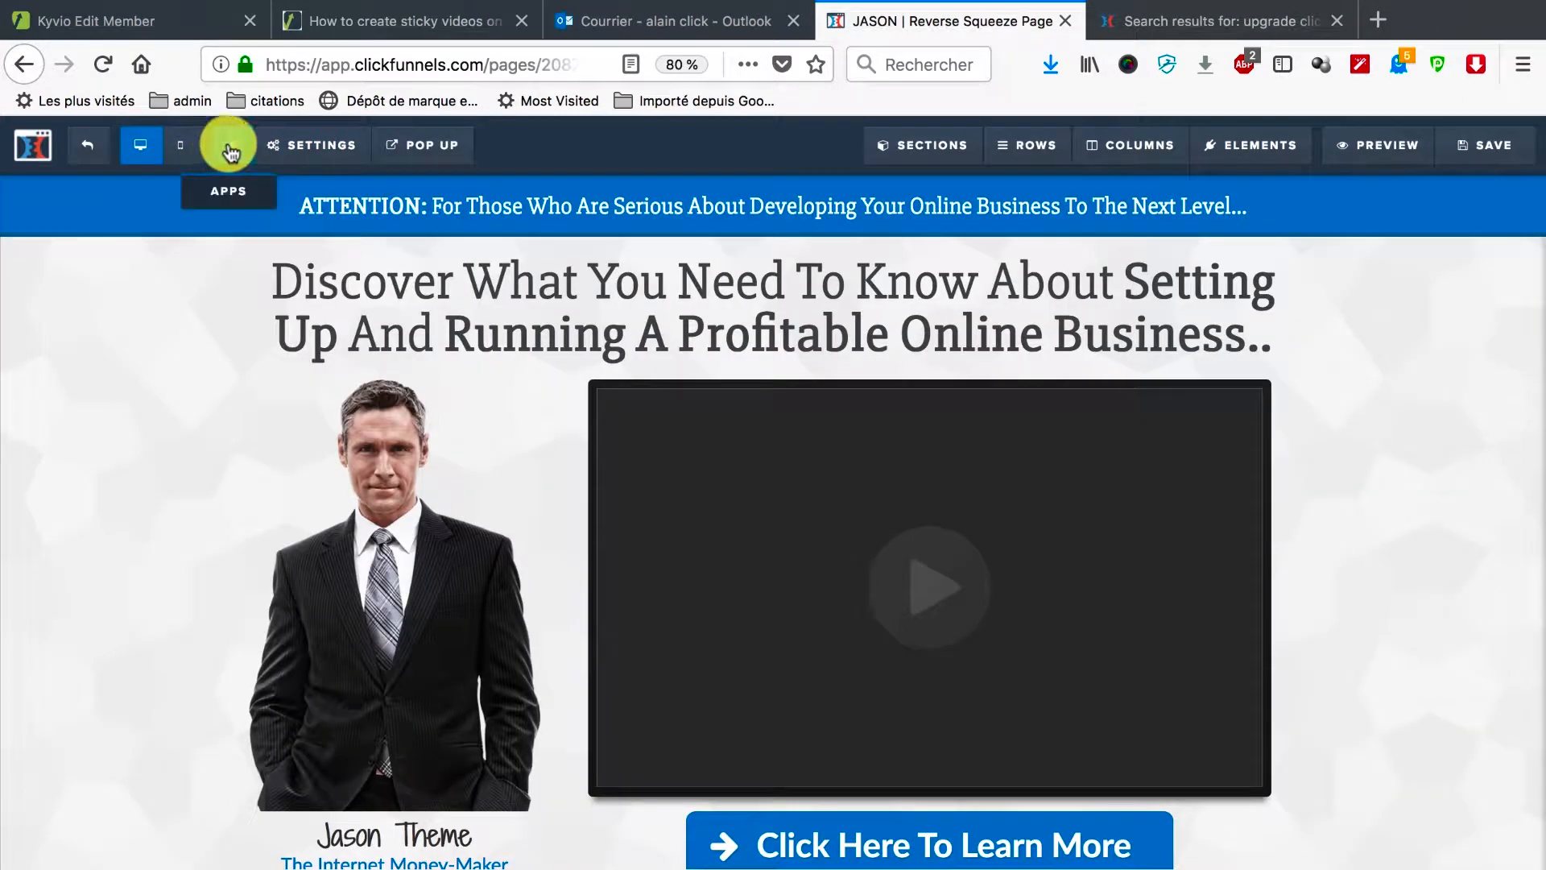
mouse_move(328, 148)
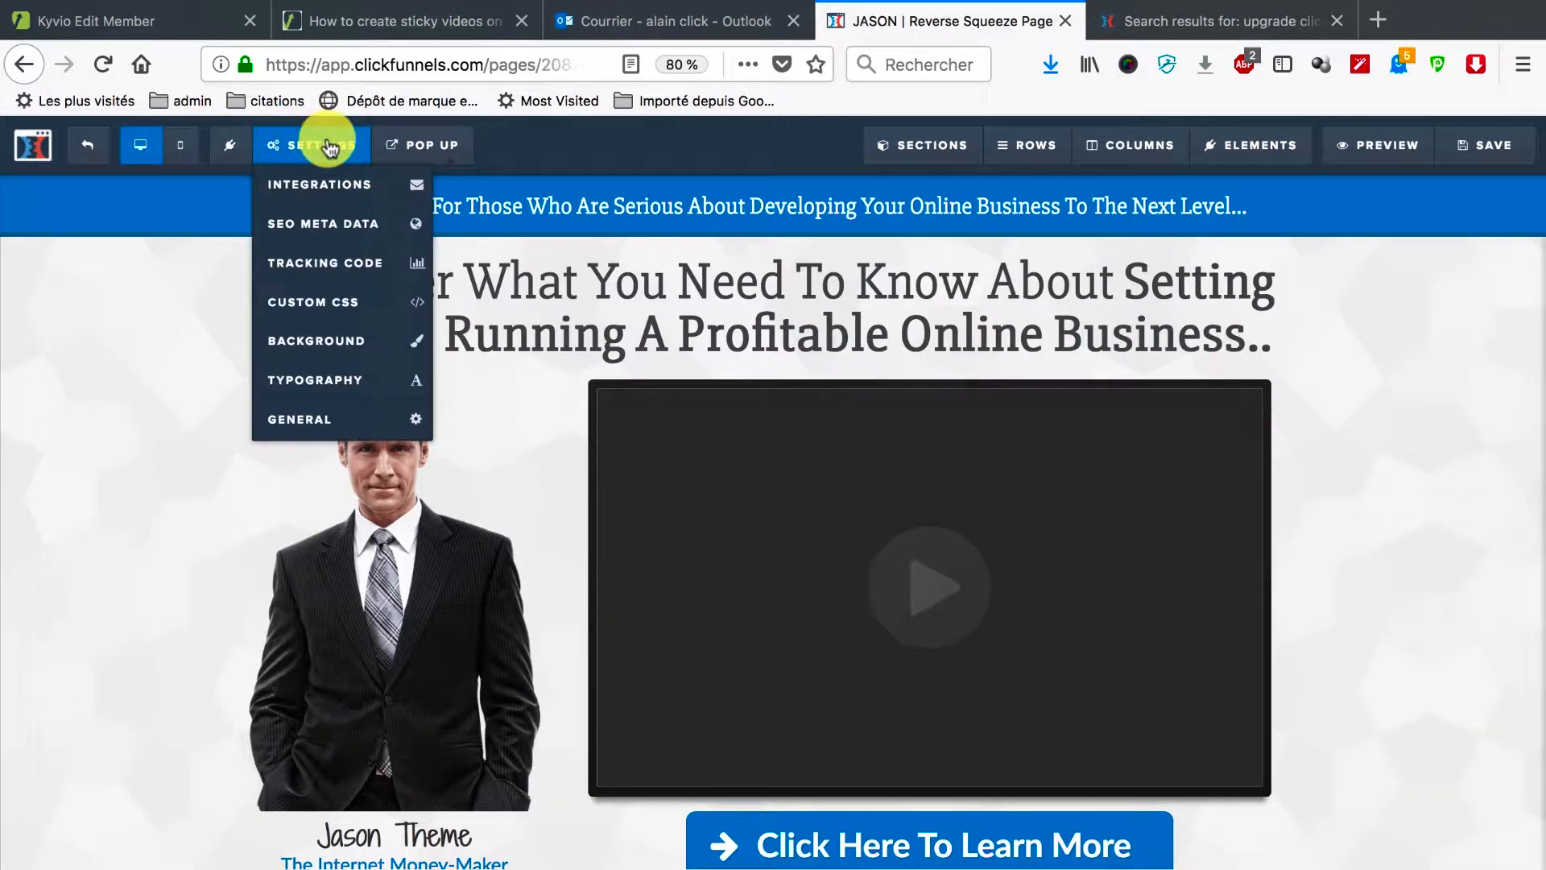
mouse_move(457, 148)
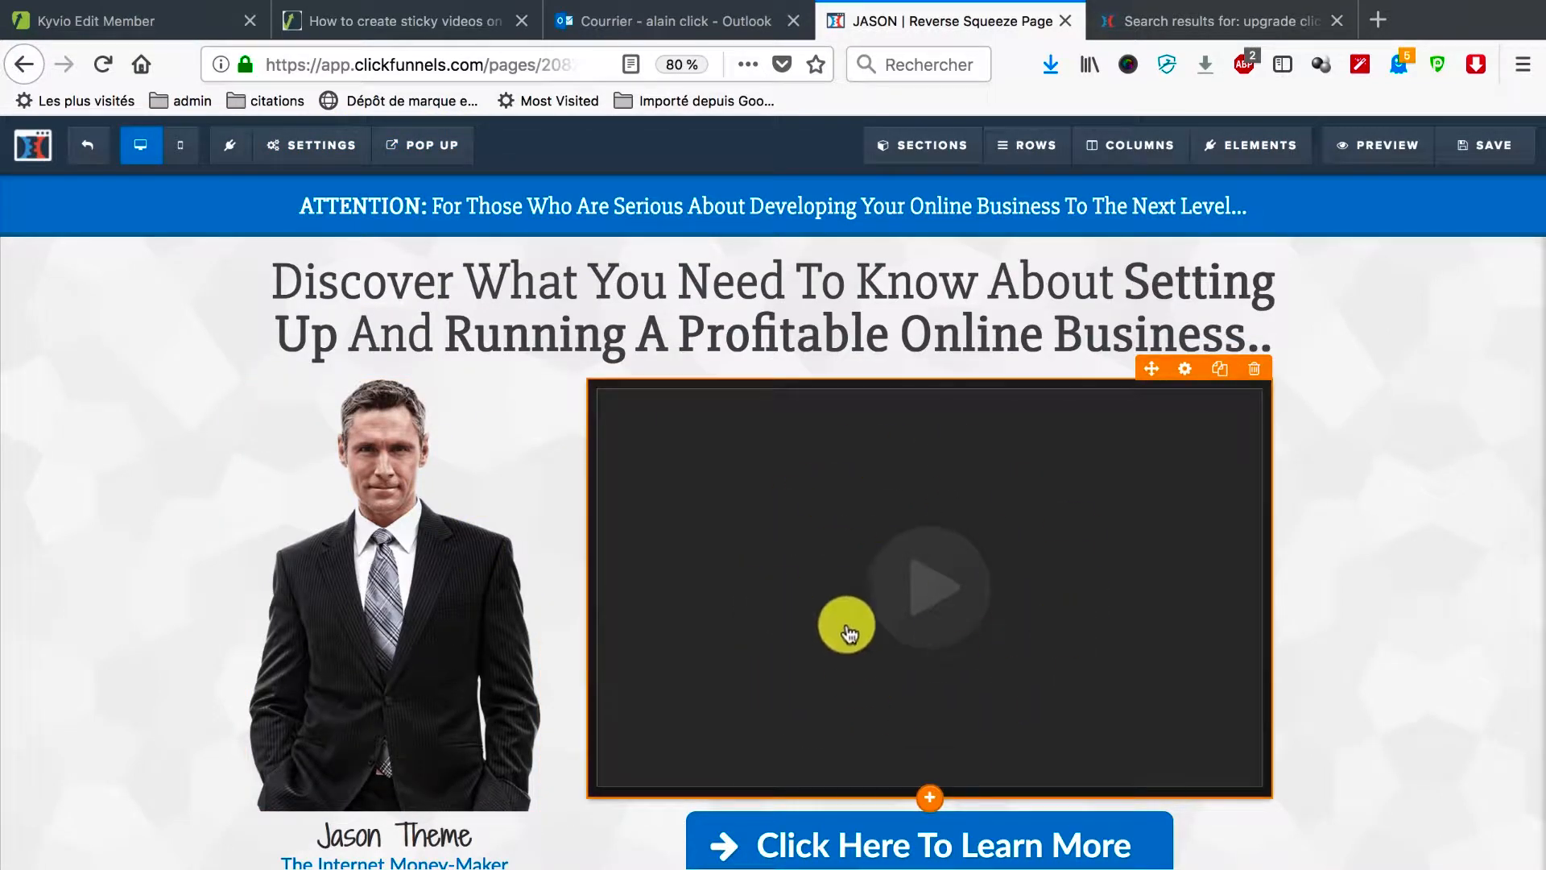
mouse_move(934, 150)
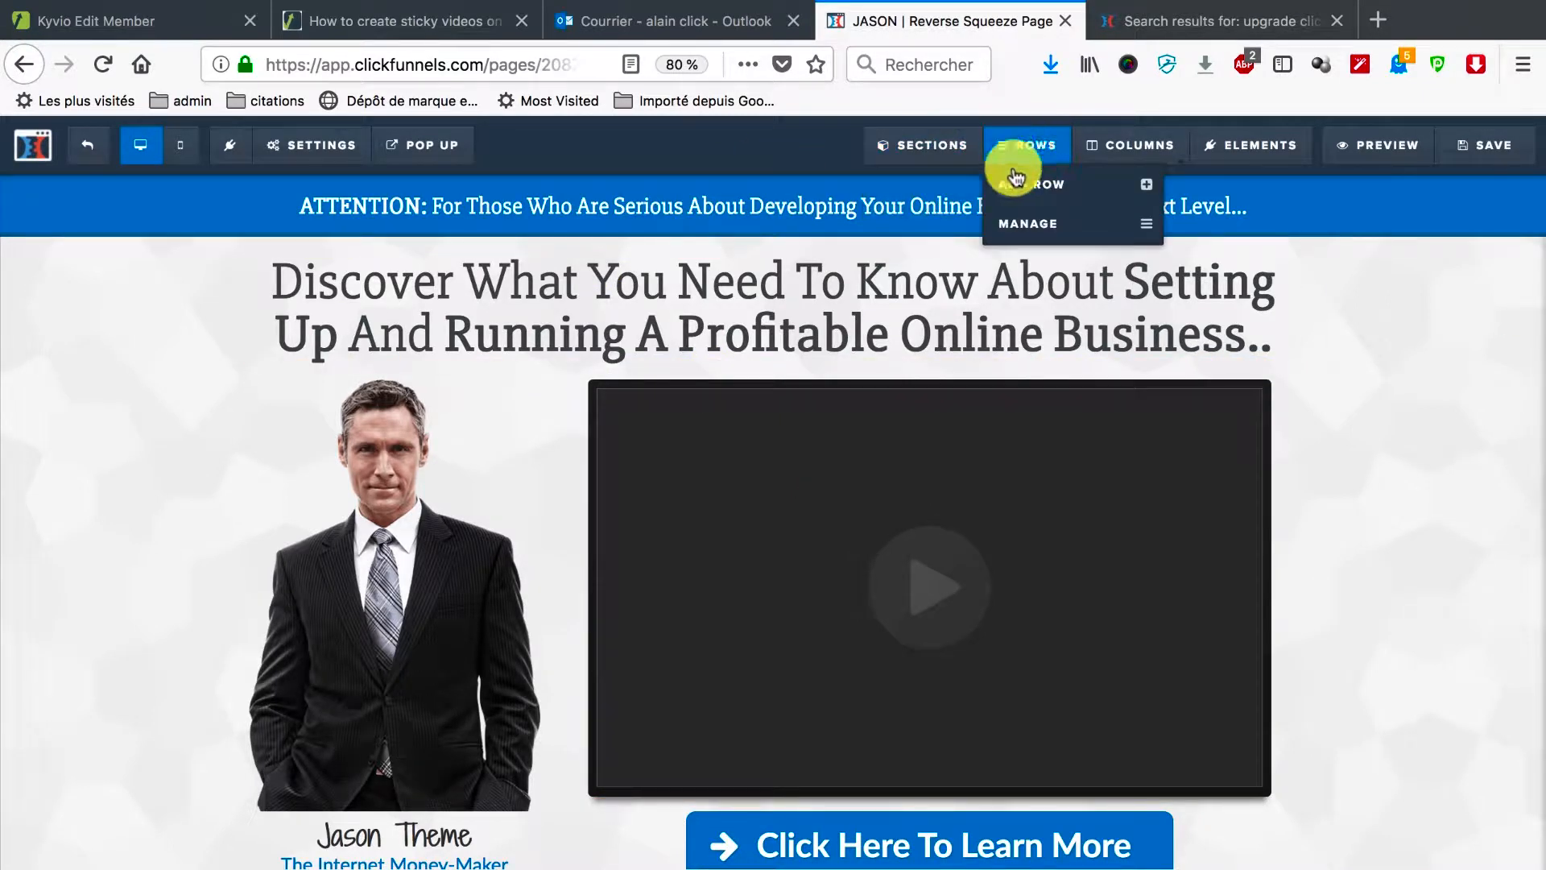
mouse_move(1258, 147)
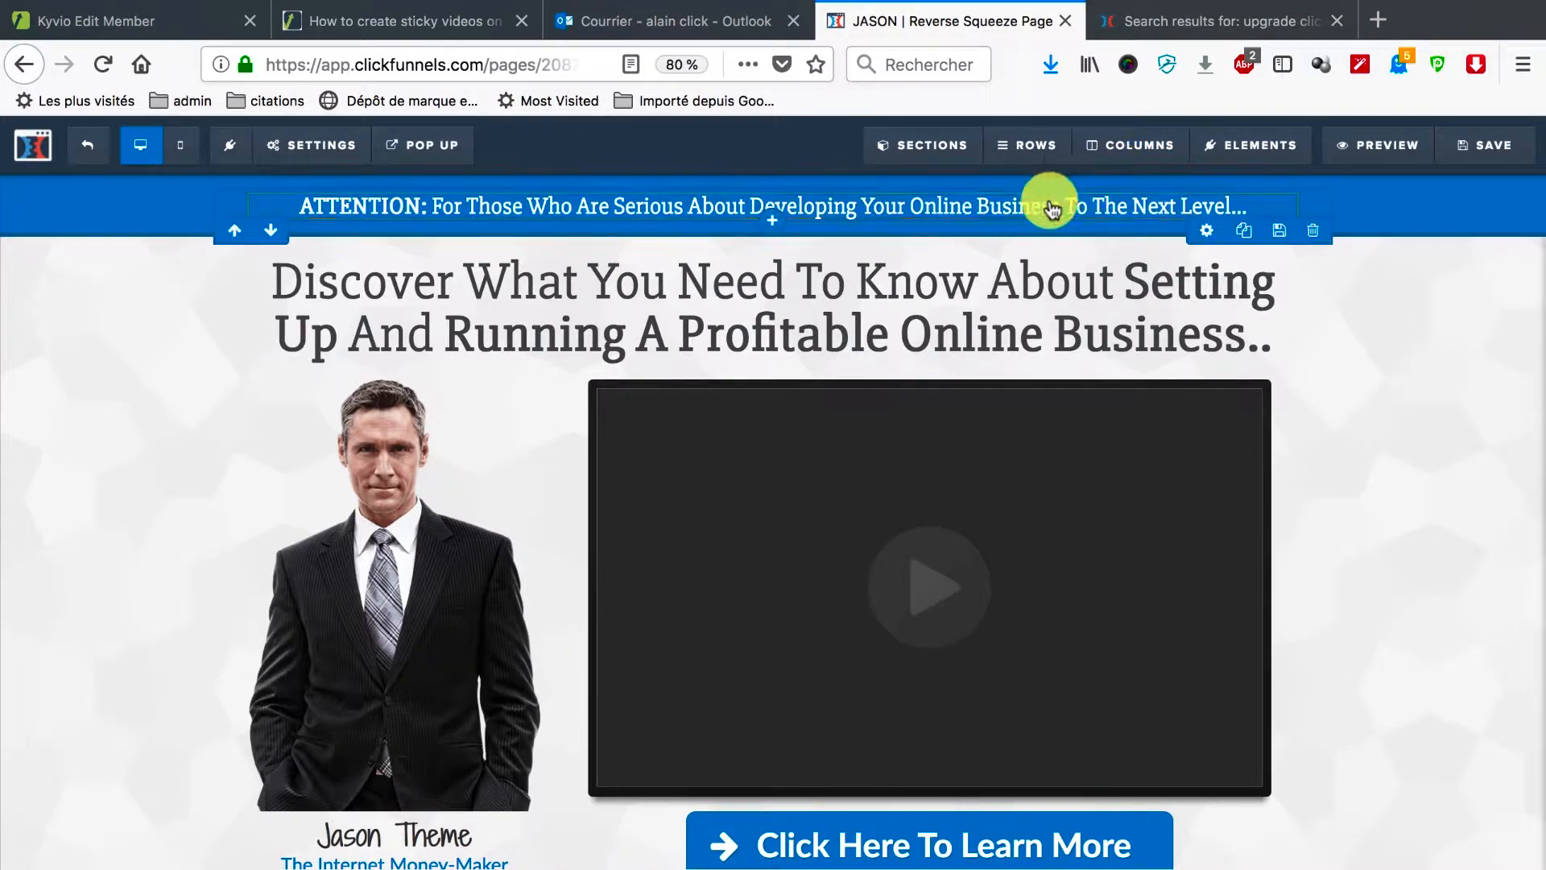
mouse_move(1033, 155)
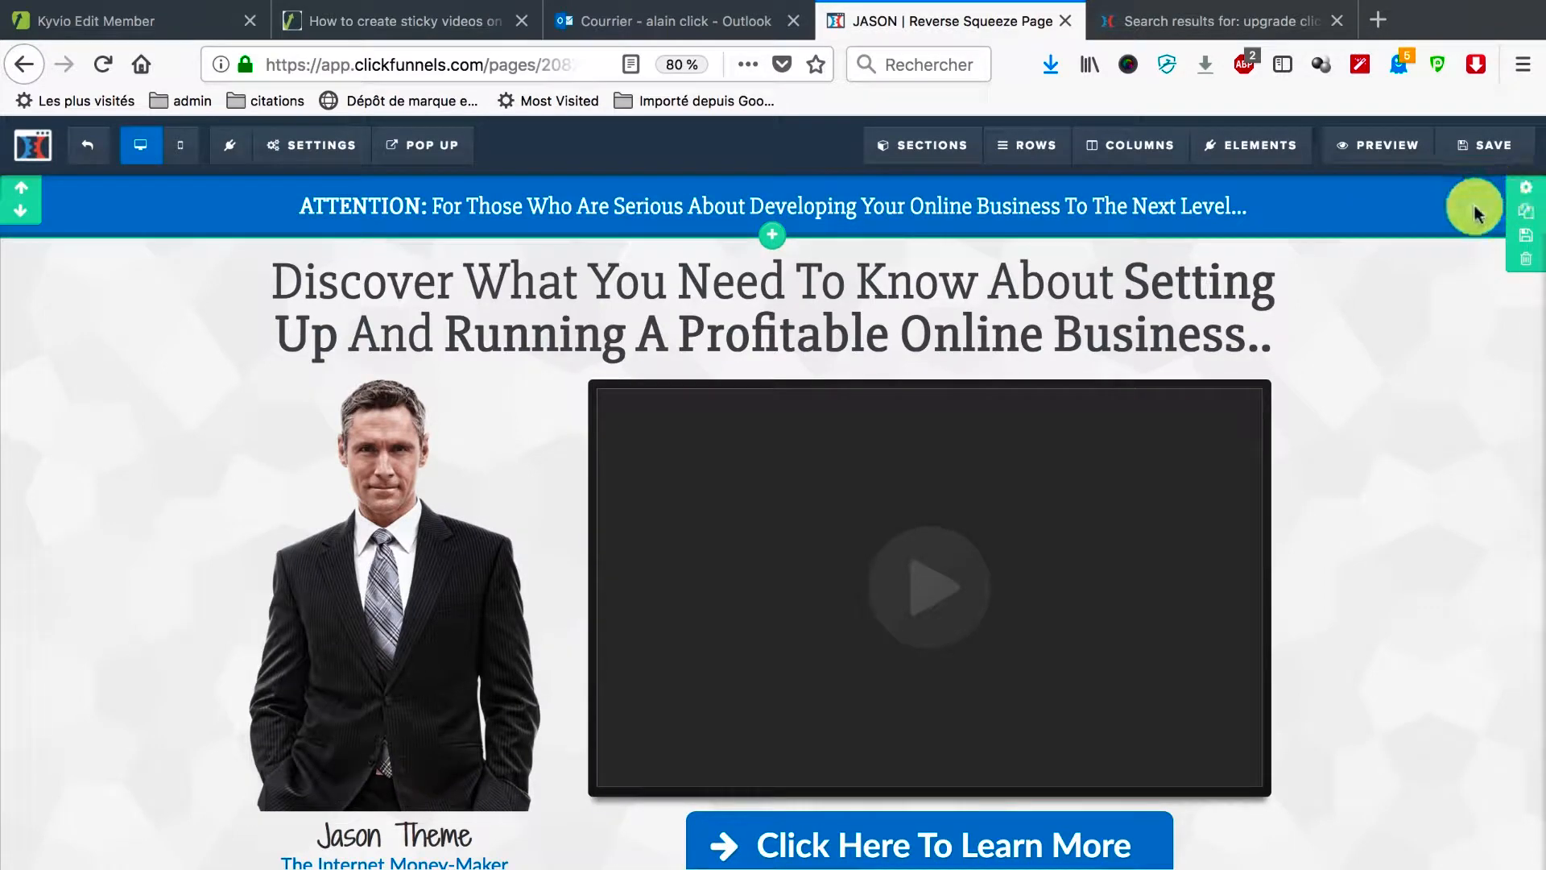
Step: Review the section width options of the ATTENTION banner section, keep Full Page, and set its background color to red
left_click(1521, 193)
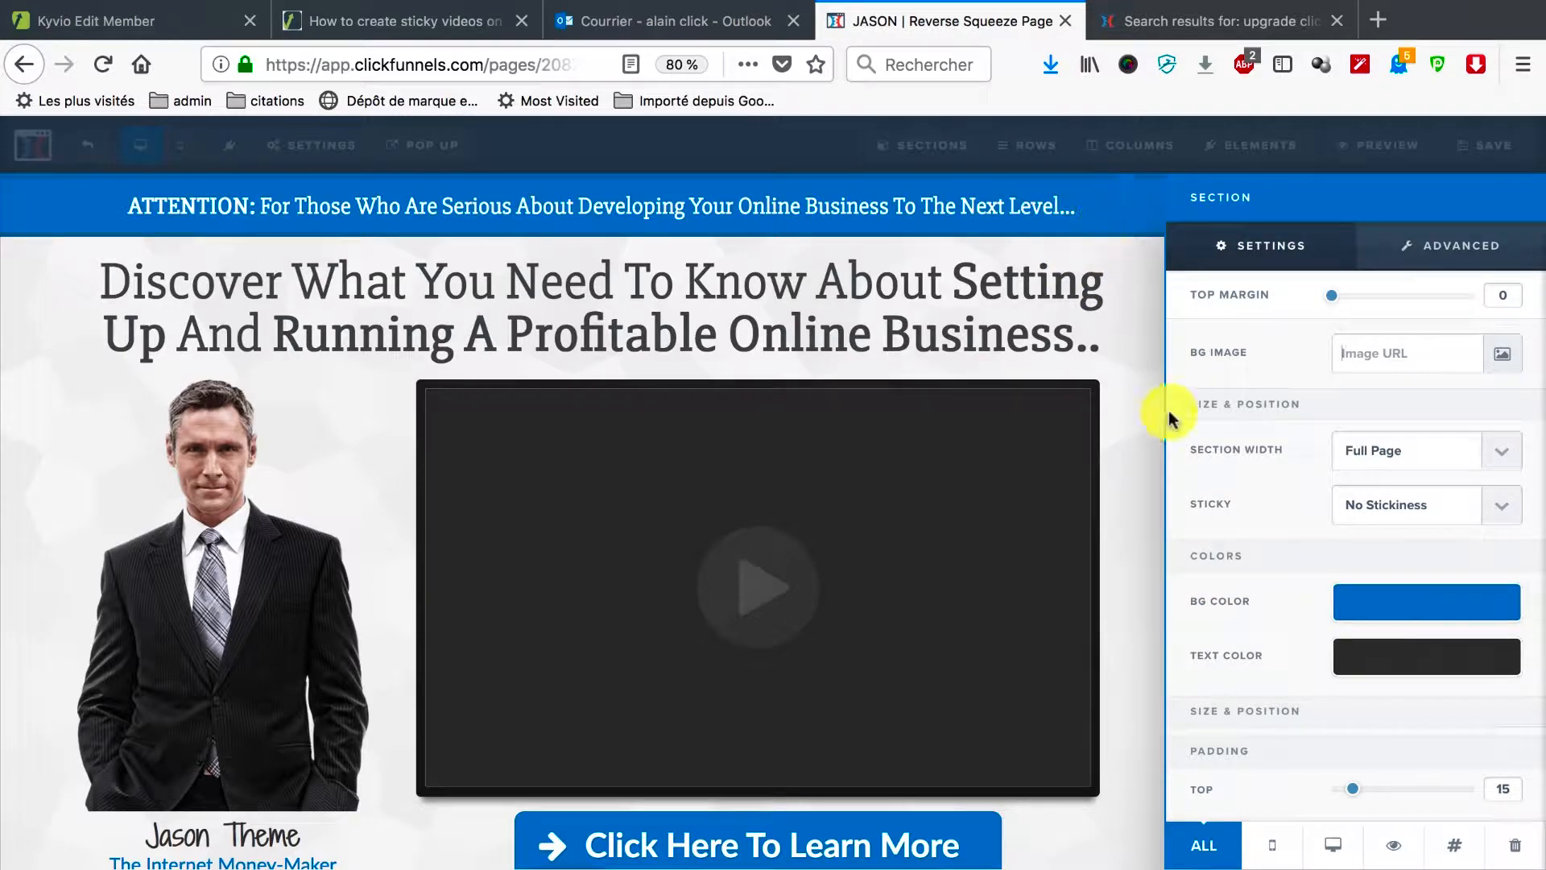
left_click(1513, 459)
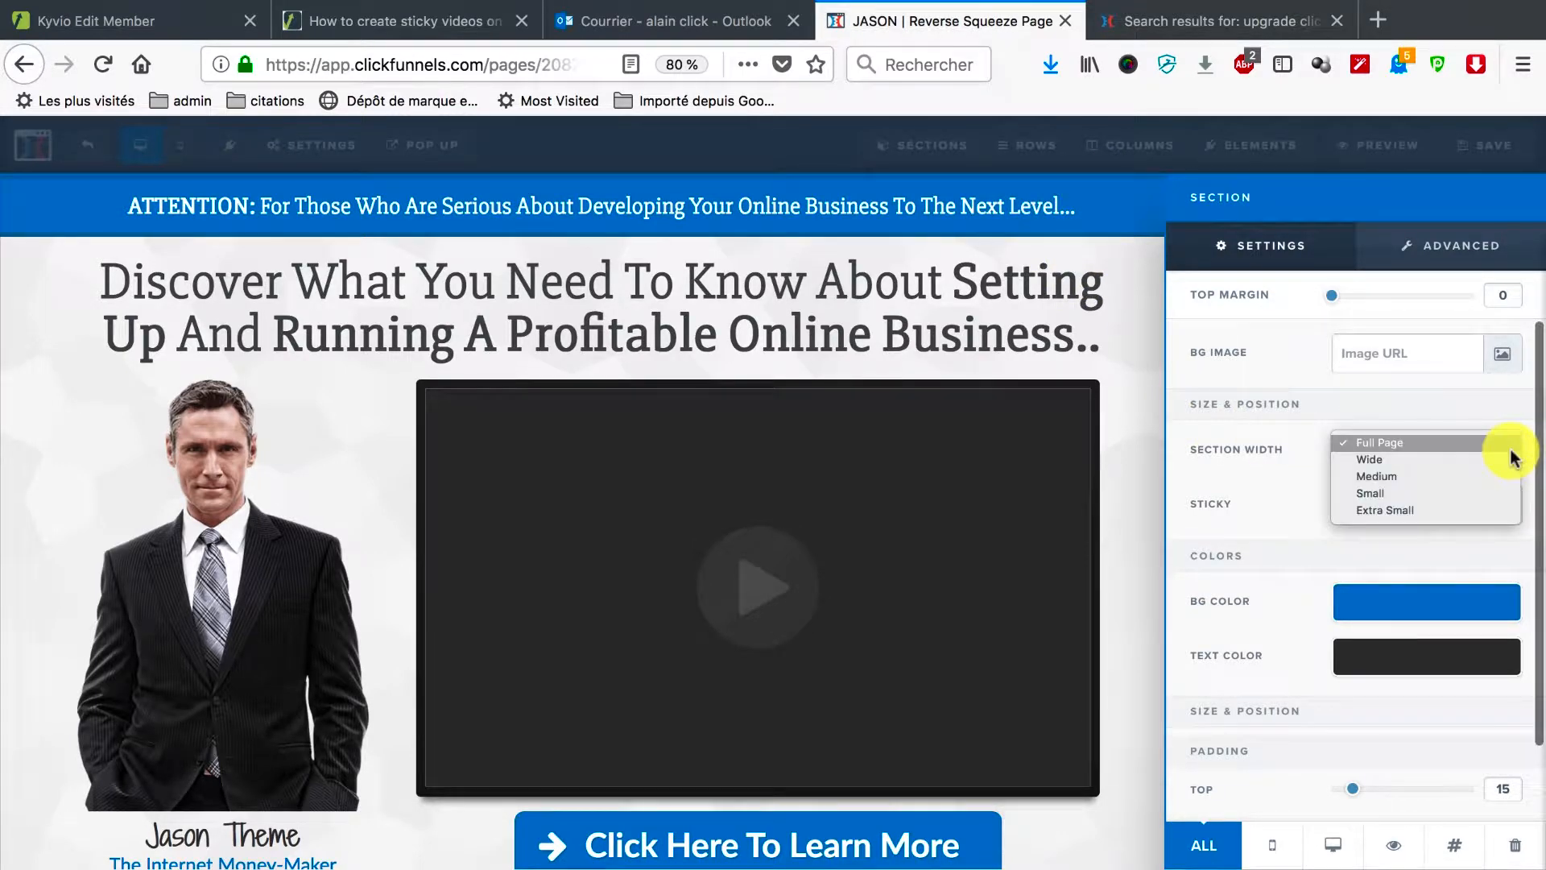
left_click(1399, 447)
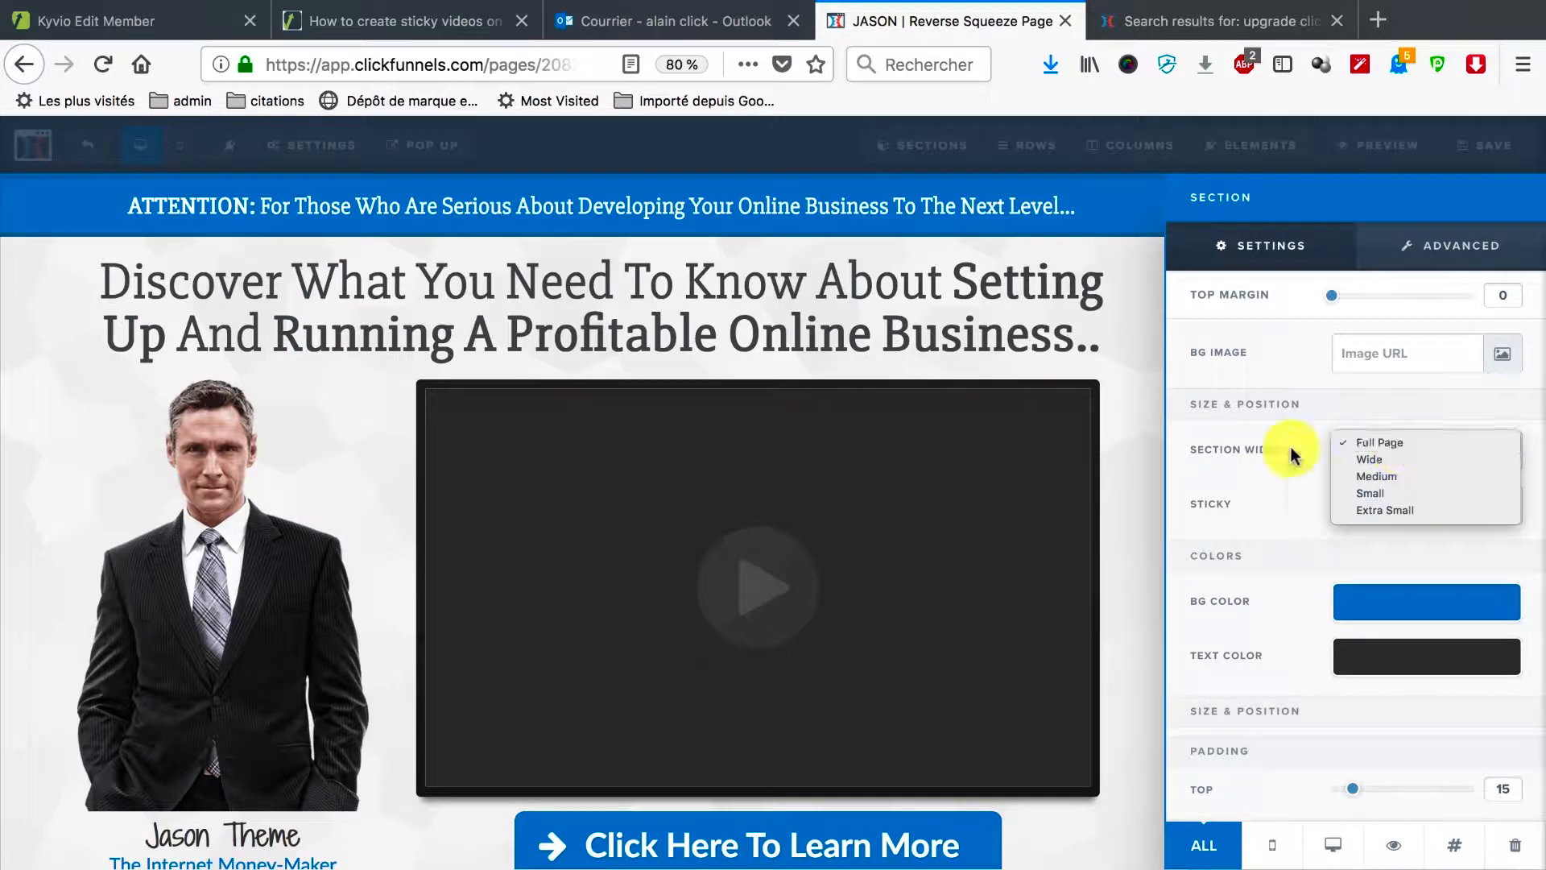
left_click(1386, 611)
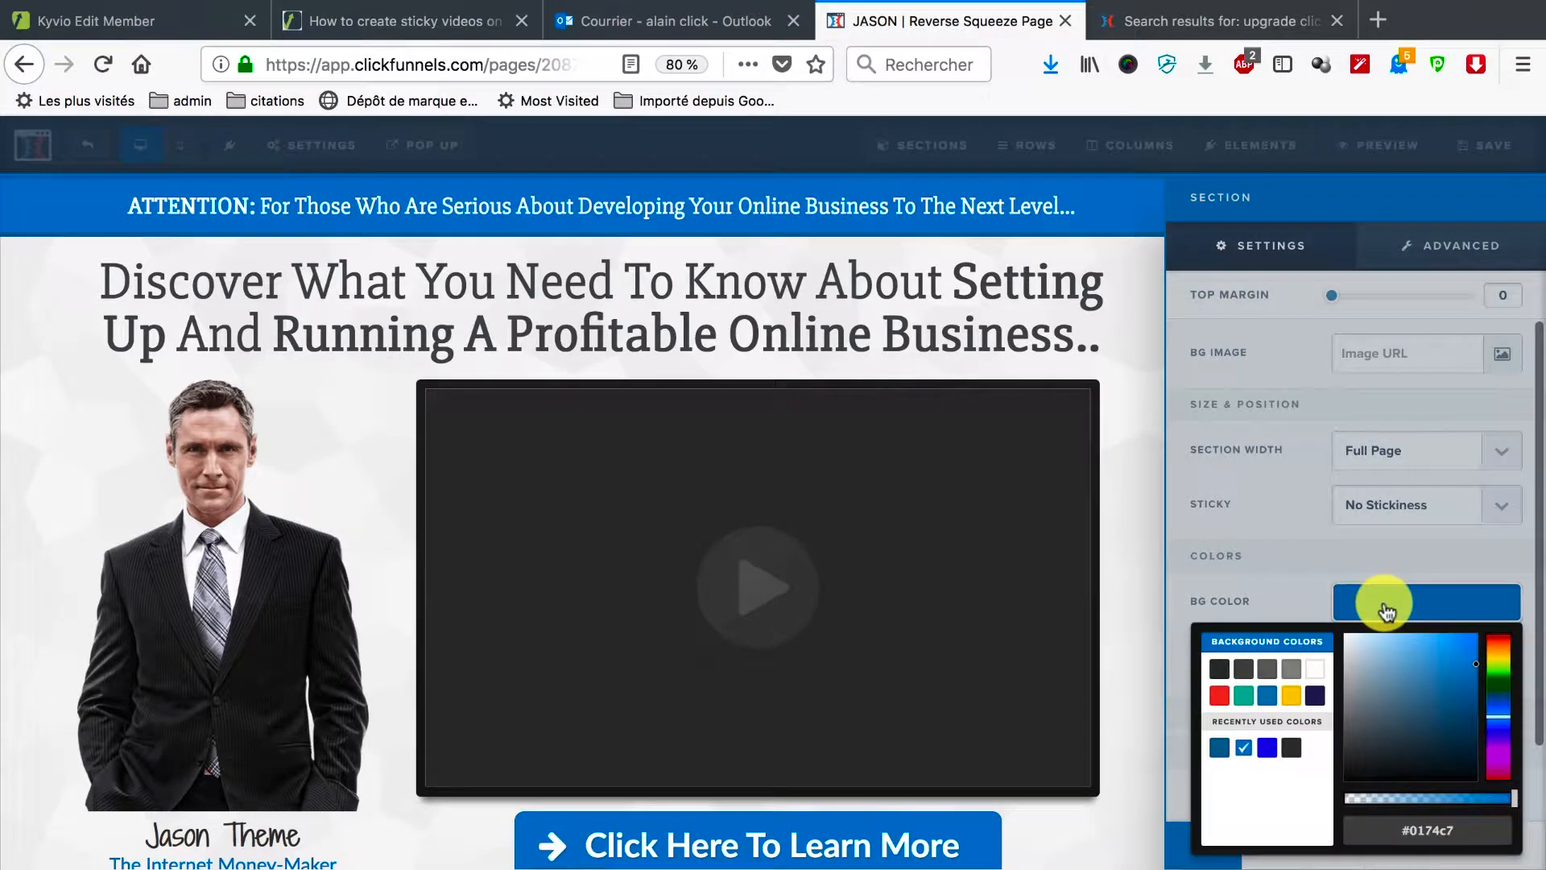
left_click(1291, 698)
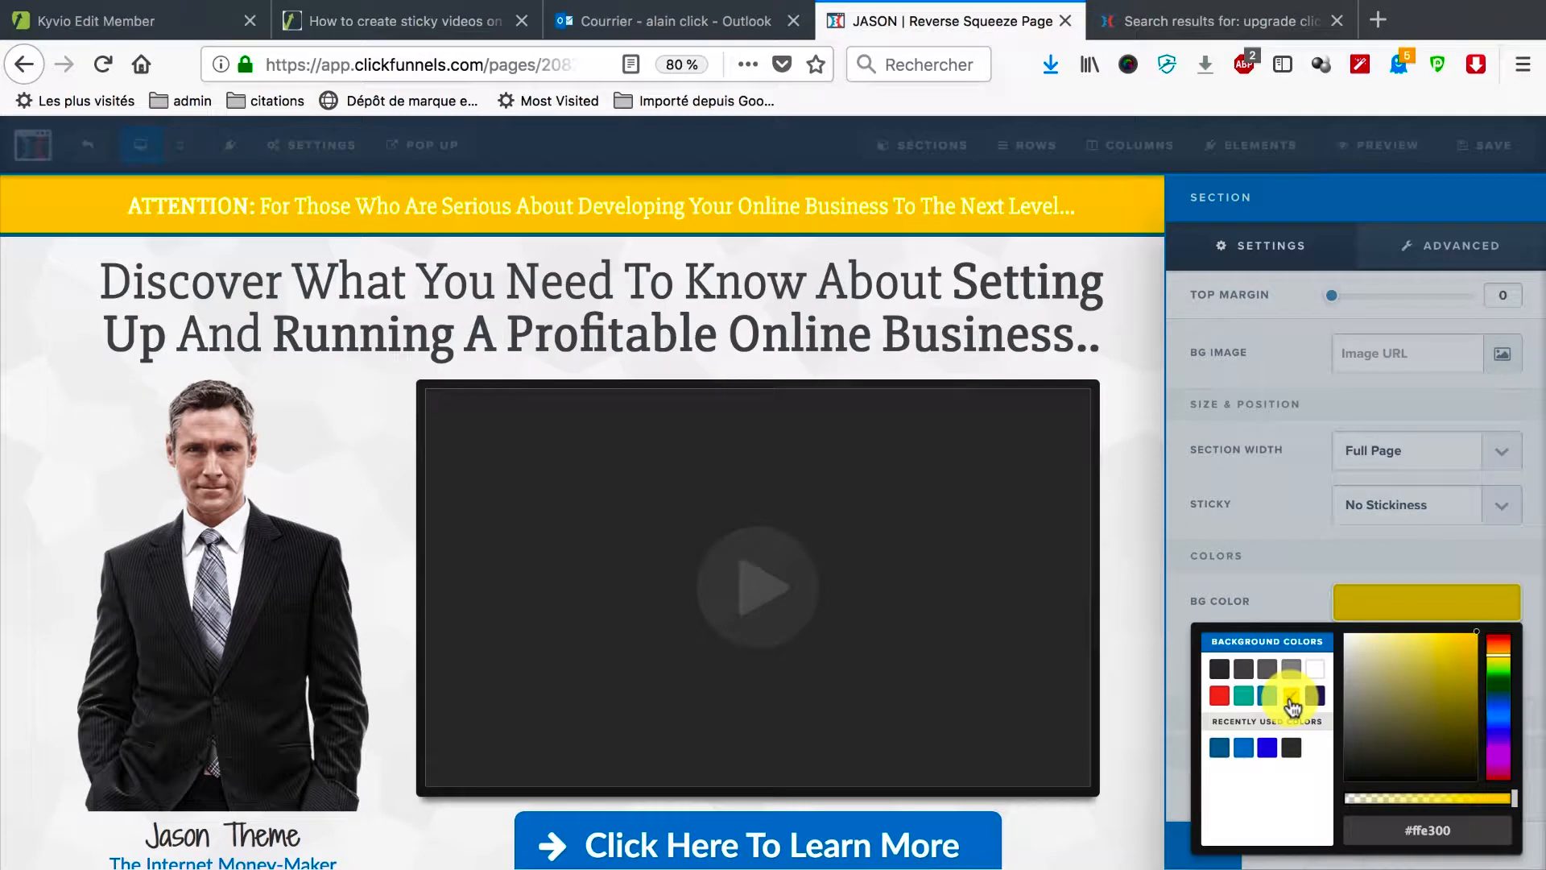
left_click(1219, 695)
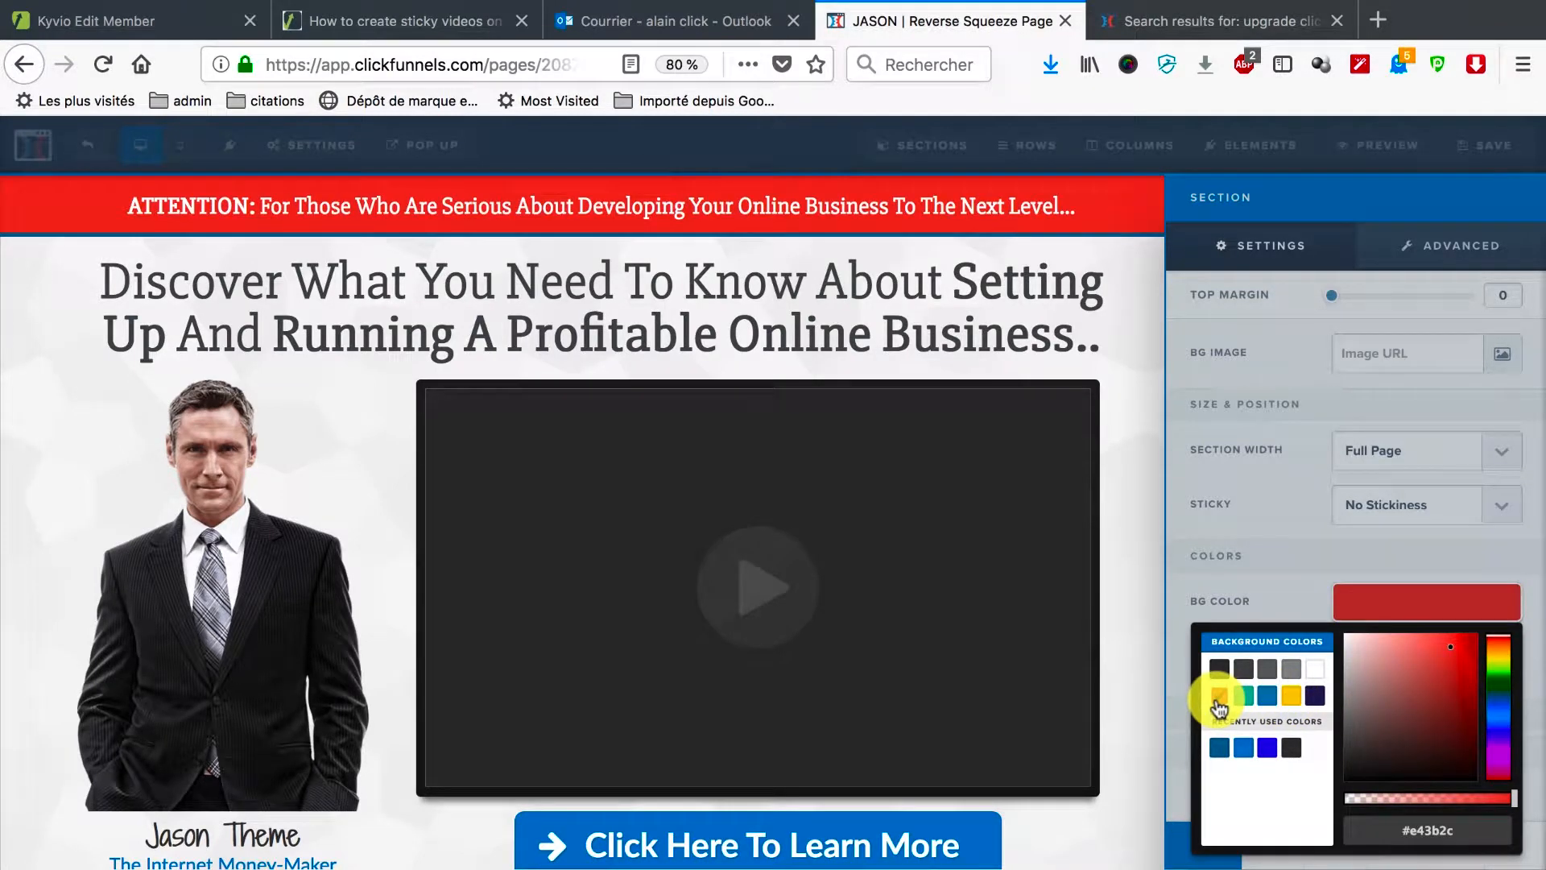
left_click(1256, 598)
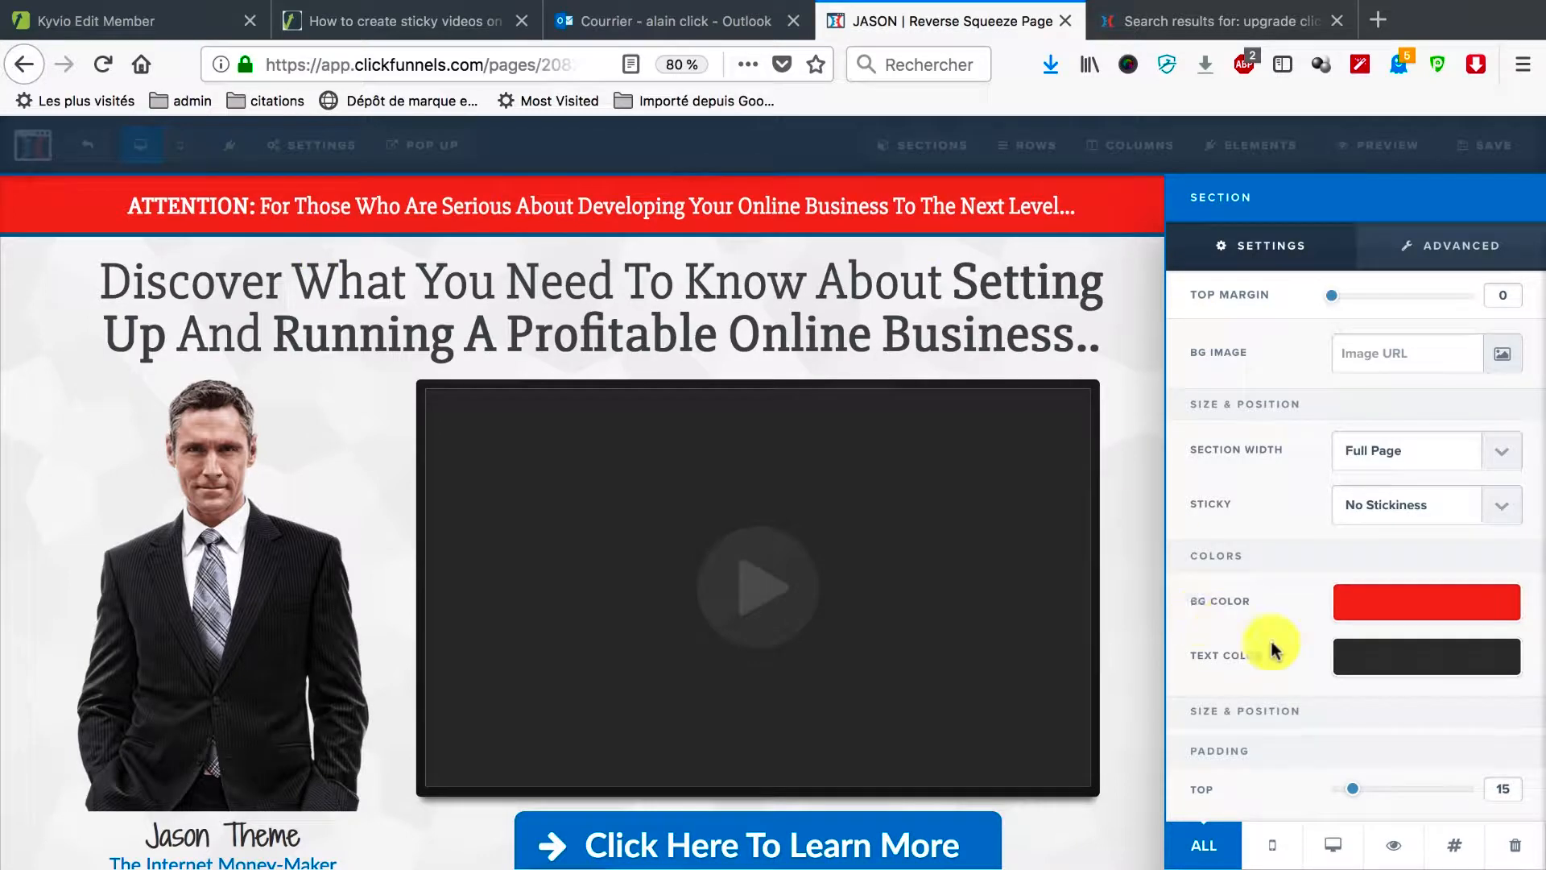
Step: Set the ATTENTION banner section's text color to blue #0000ee
left_click(1393, 653)
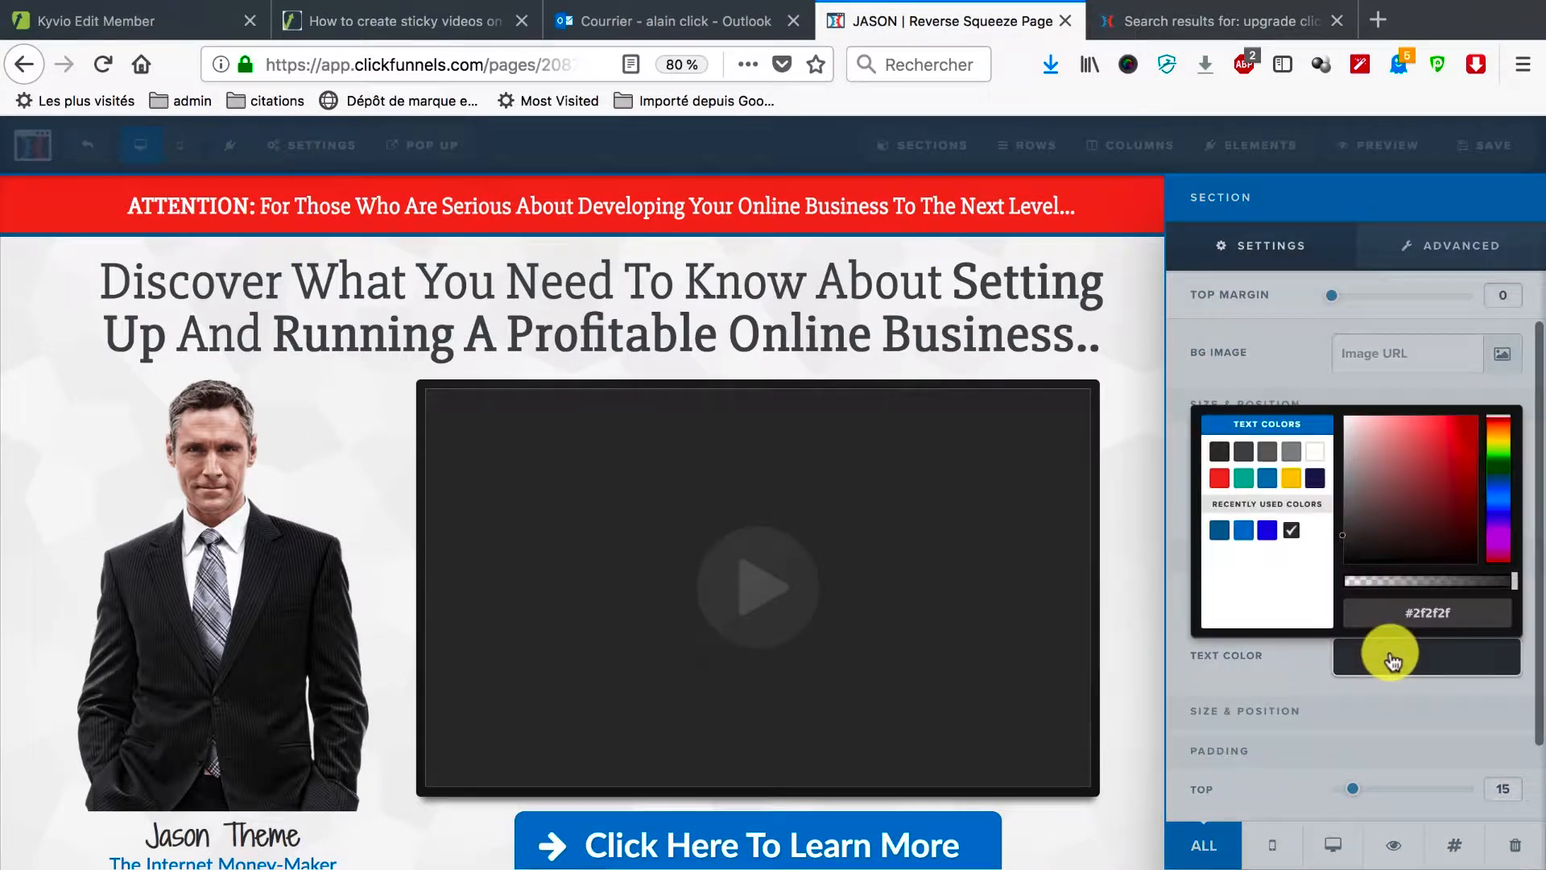
left_click(1245, 530)
left_click(1268, 531)
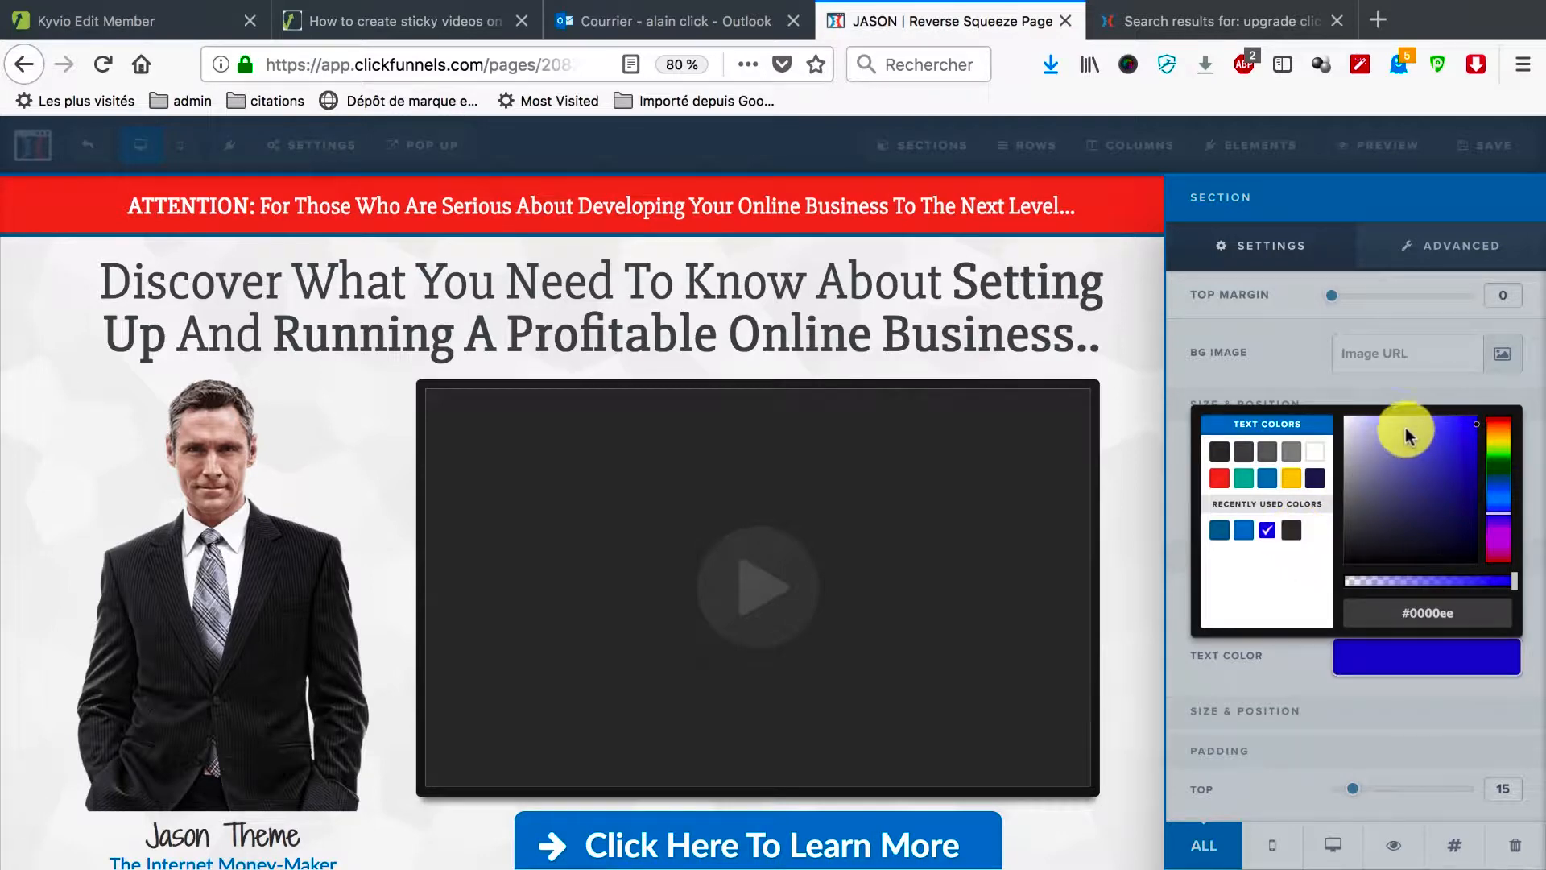
left_click(1289, 391)
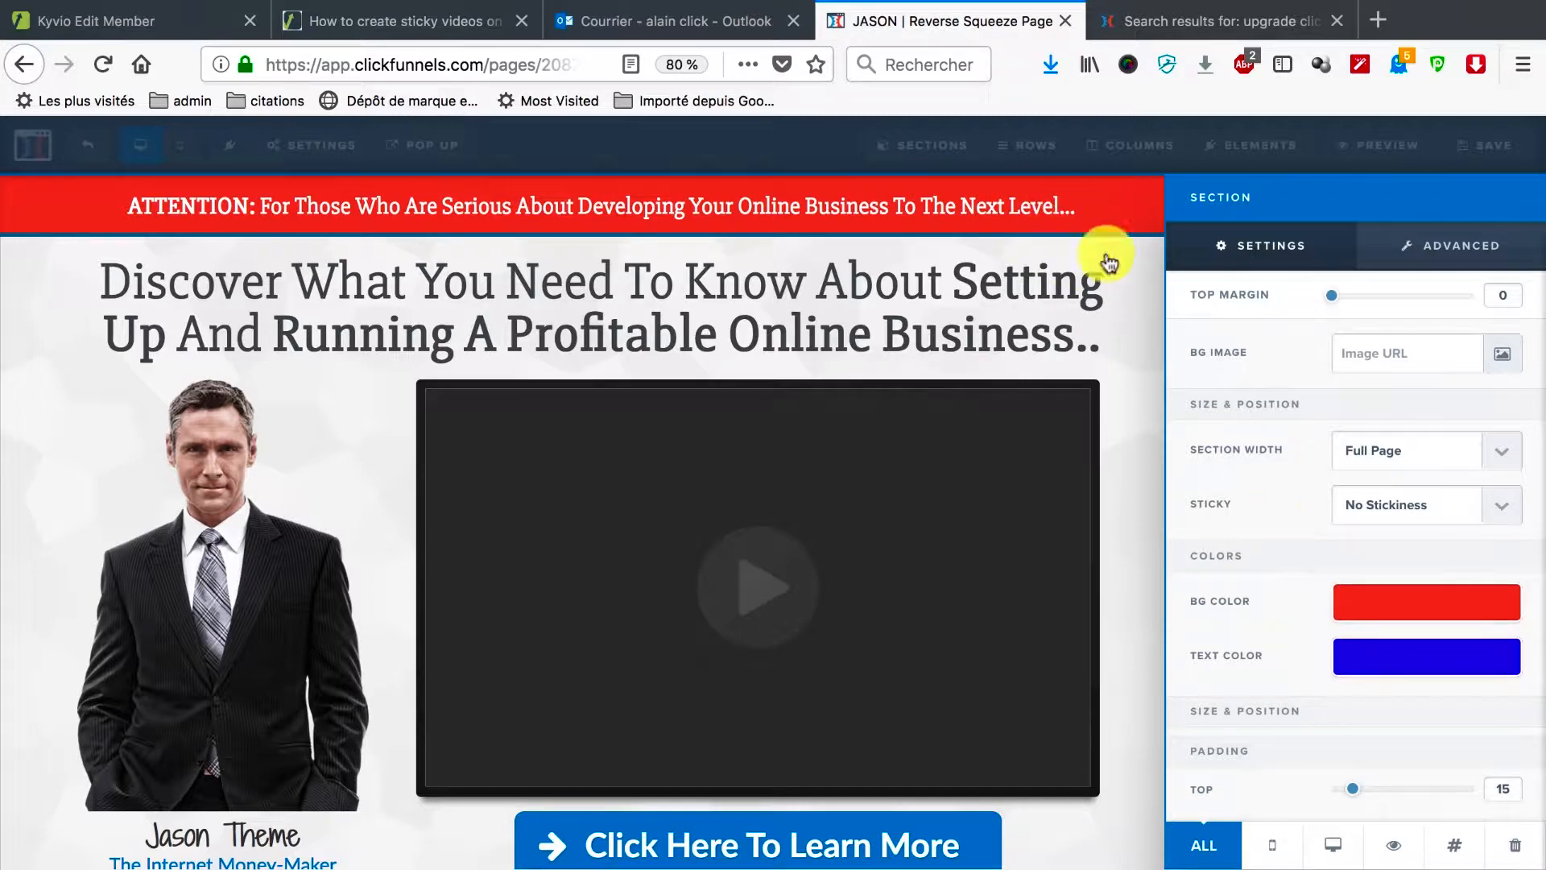
Step: Look over the banner section's padding settings and try its mobile-only and desktop-only display options
scroll(1280, 596, "down", 2)
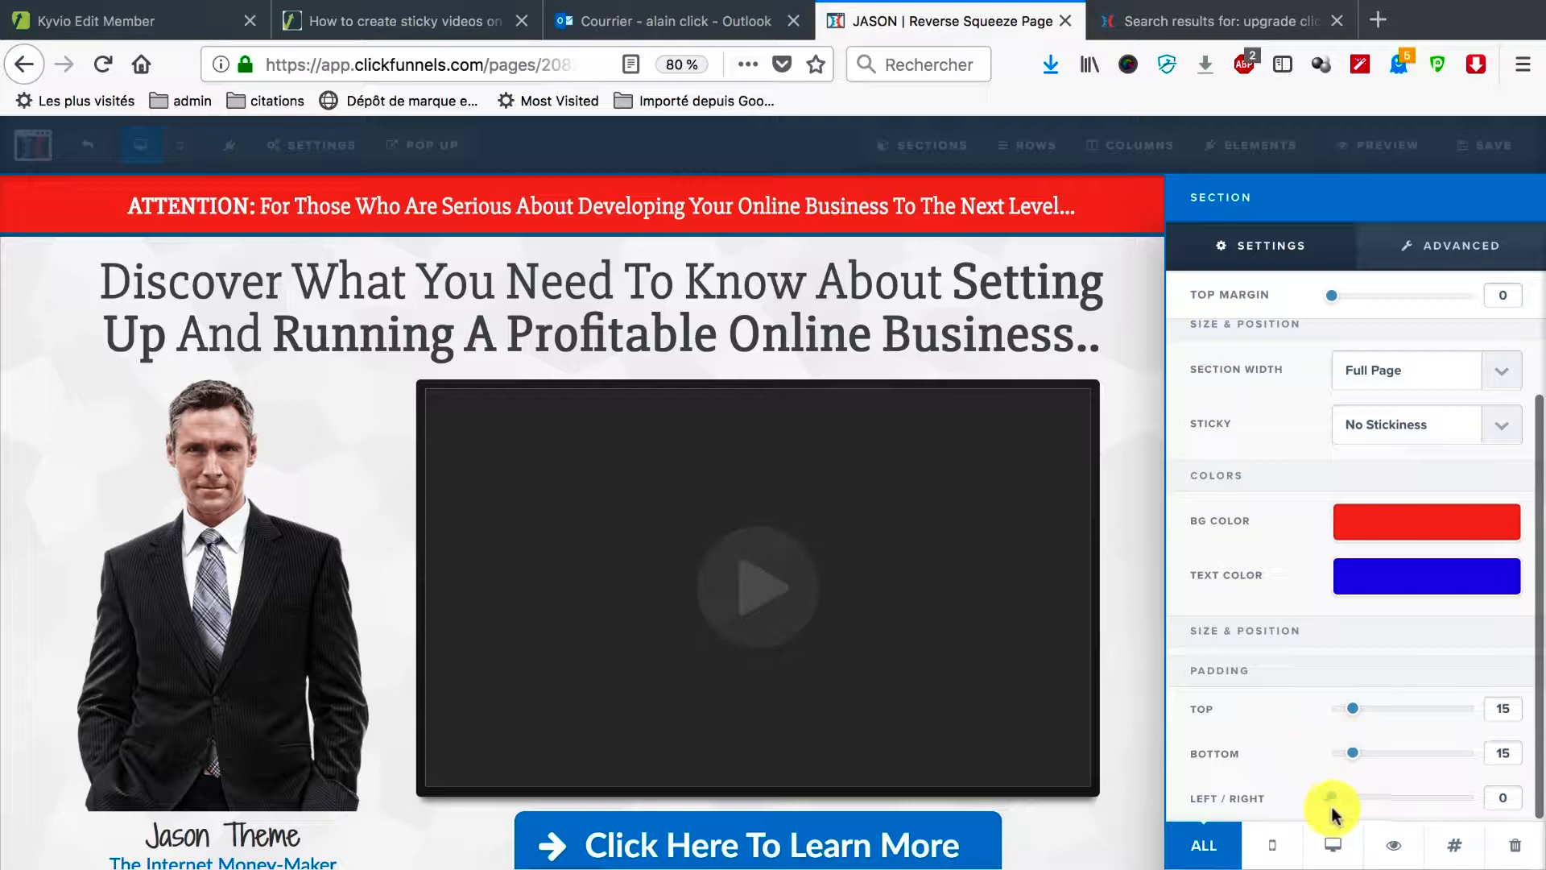
left_click(1275, 852)
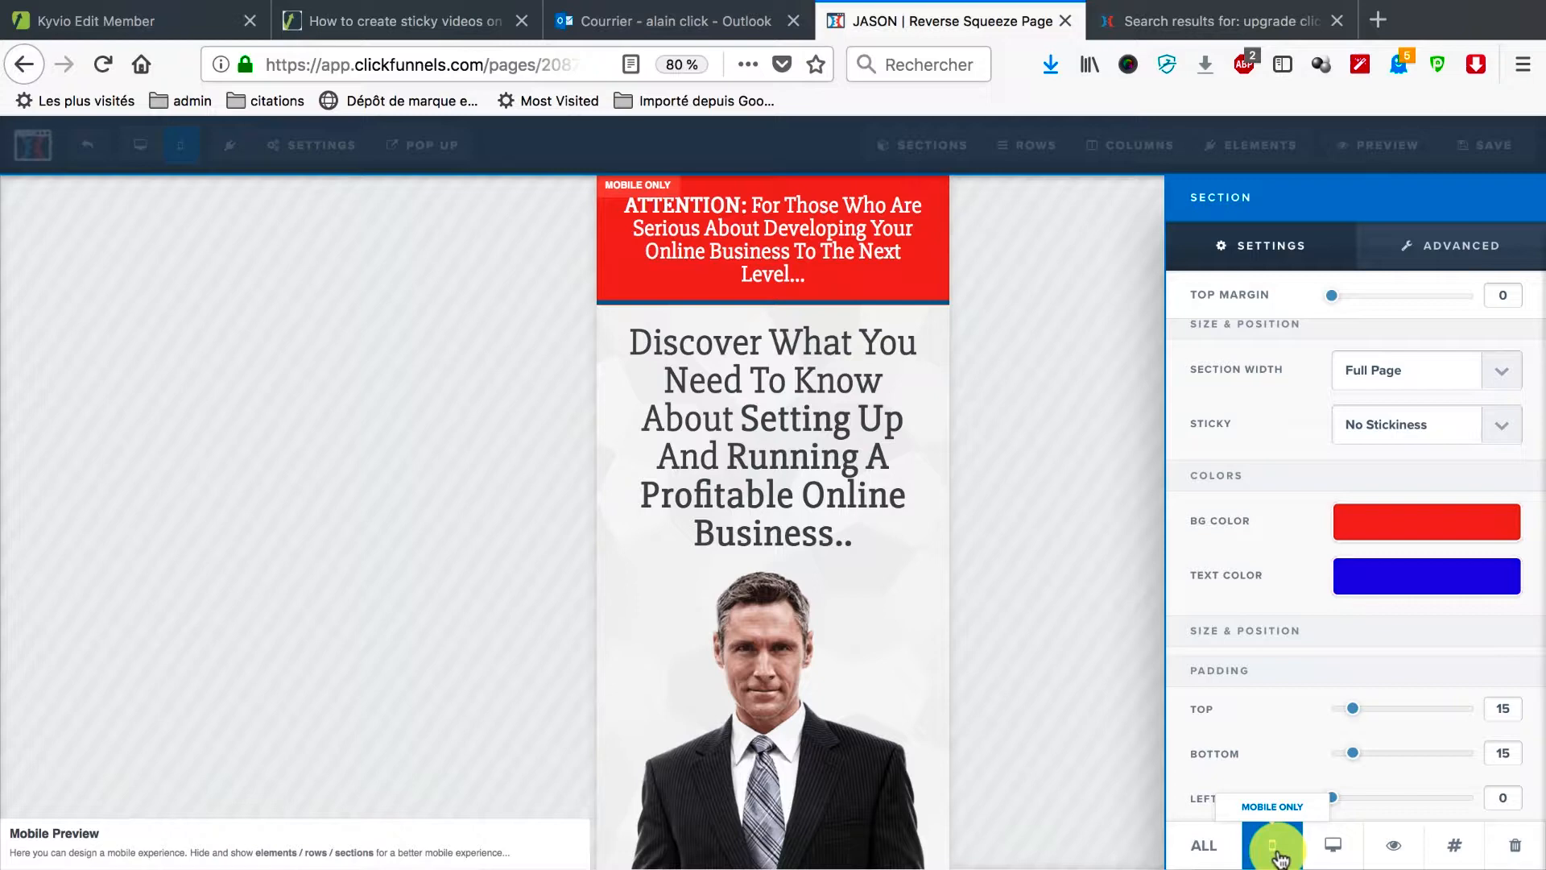
left_click(1327, 854)
left_click(1328, 855)
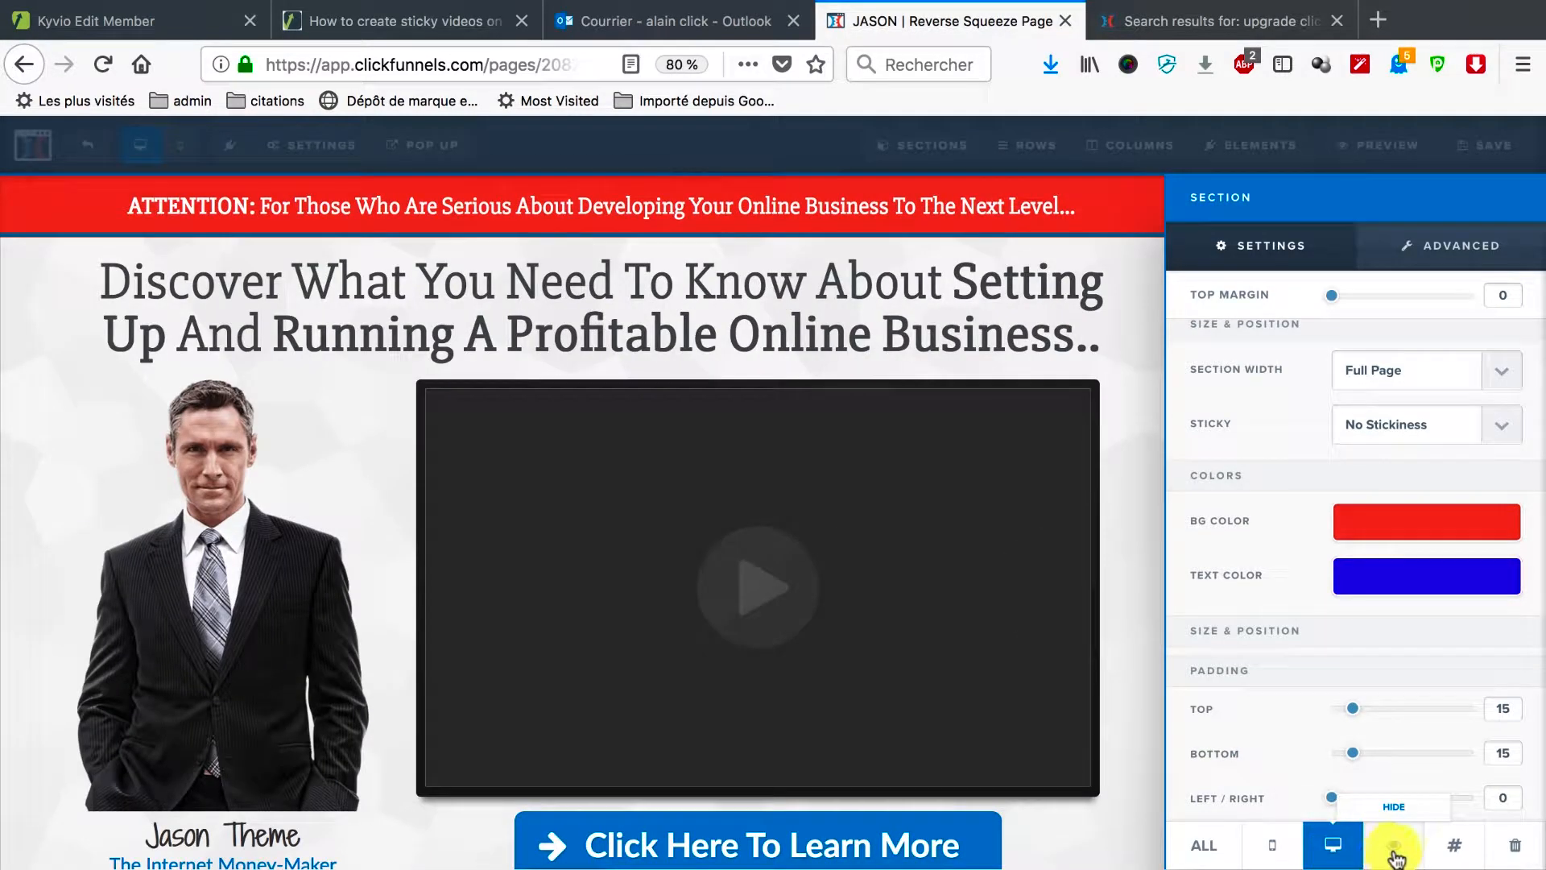
Step: Delete the ATTENTION banner section from the page
left_click(1522, 852)
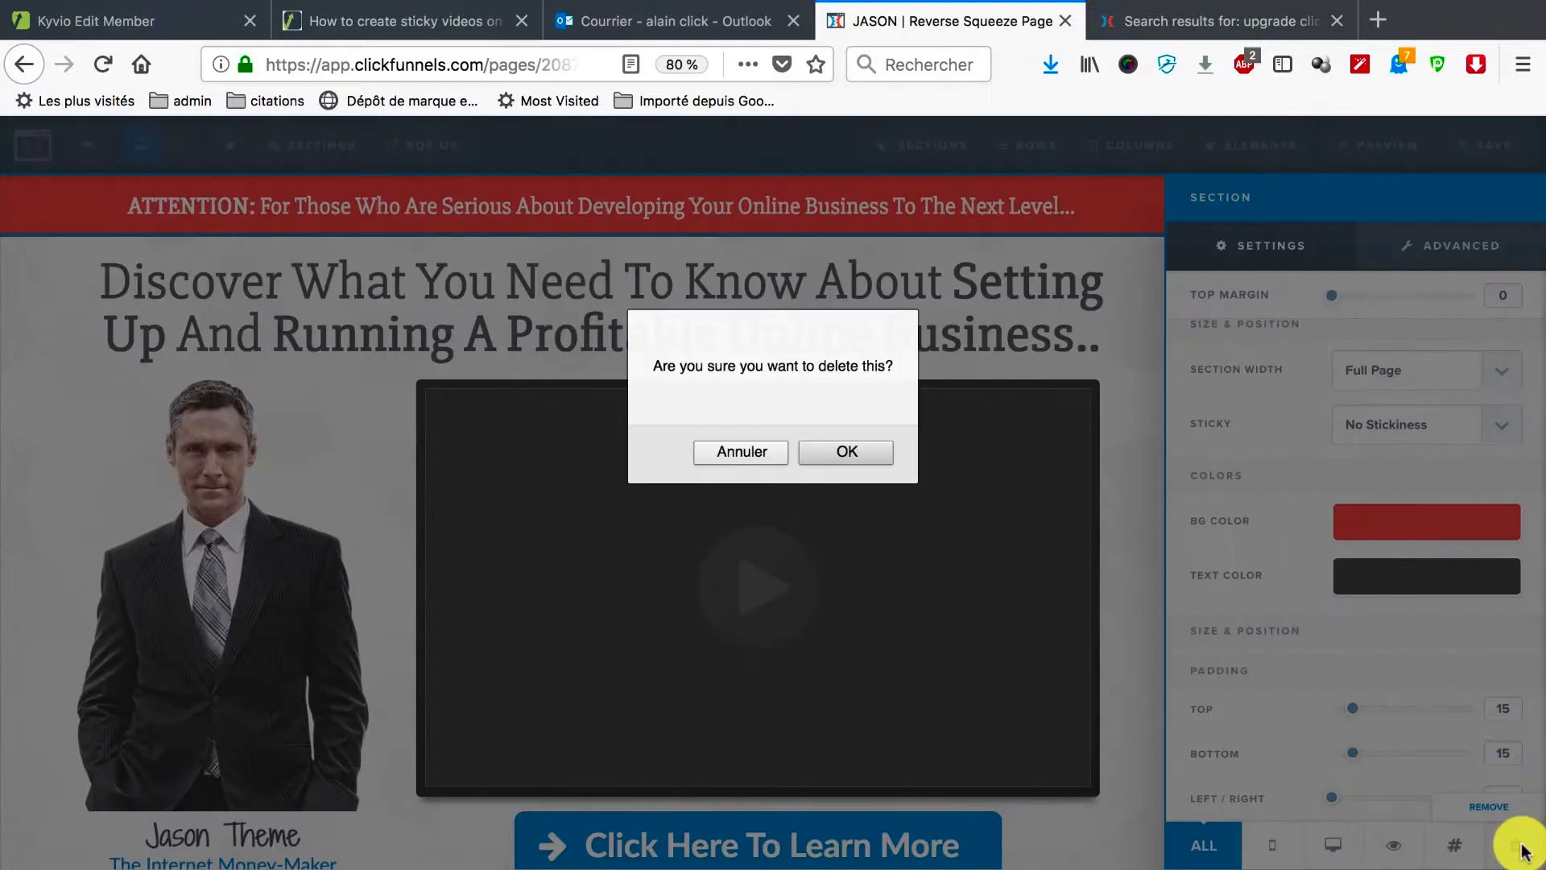
left_click(840, 449)
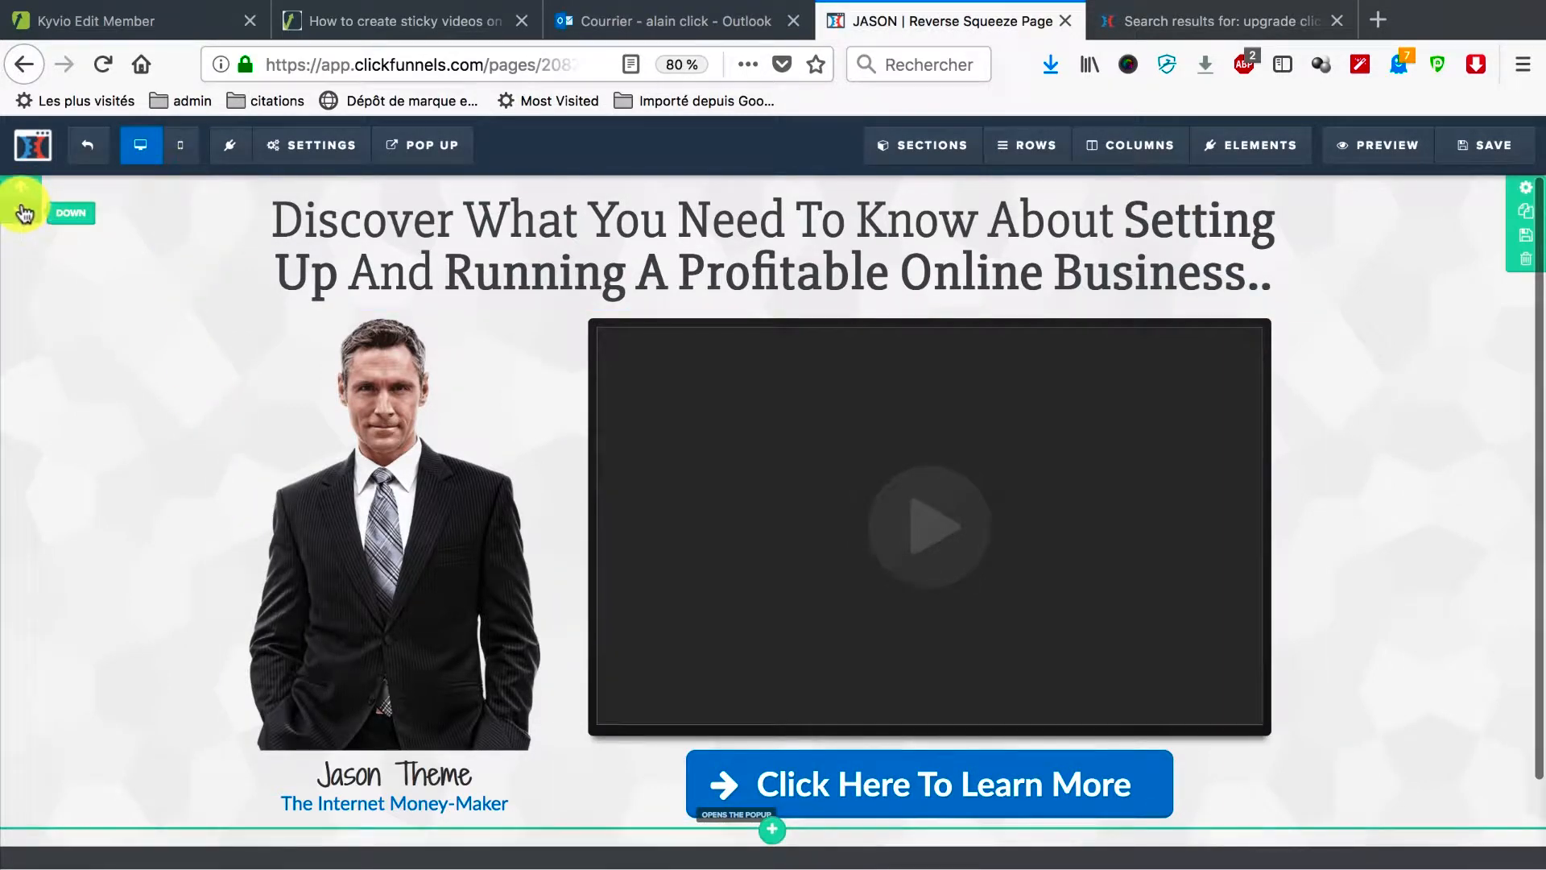
Step: Move the headline and video section below the copyright footer, and return the footer to the end of the page
left_click(21, 213)
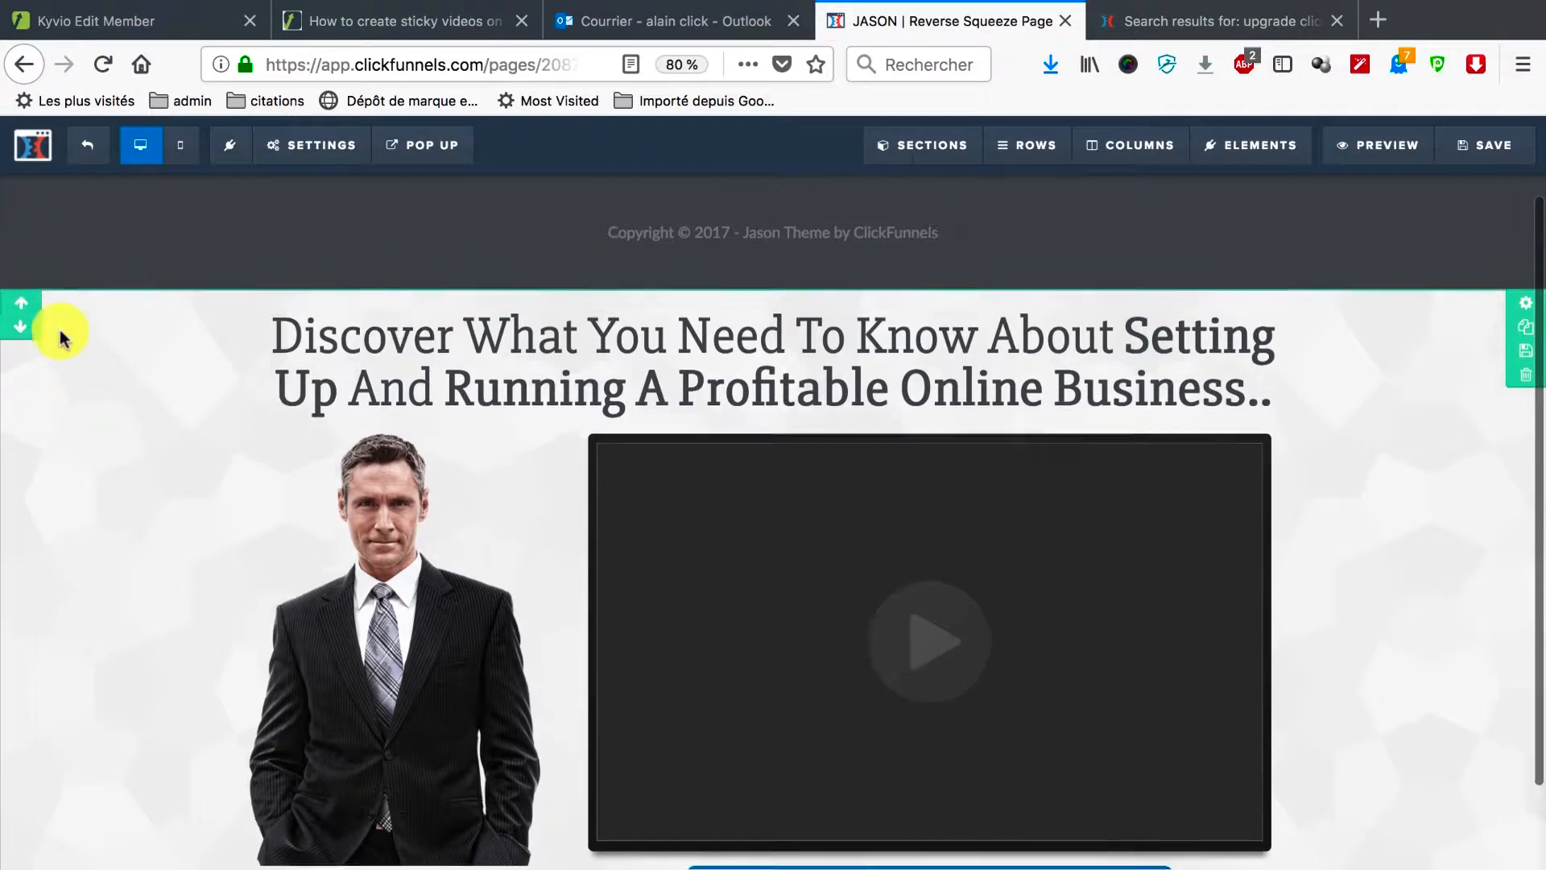
scroll(60, 334, "down", 2)
scroll(60, 334, "up", 2)
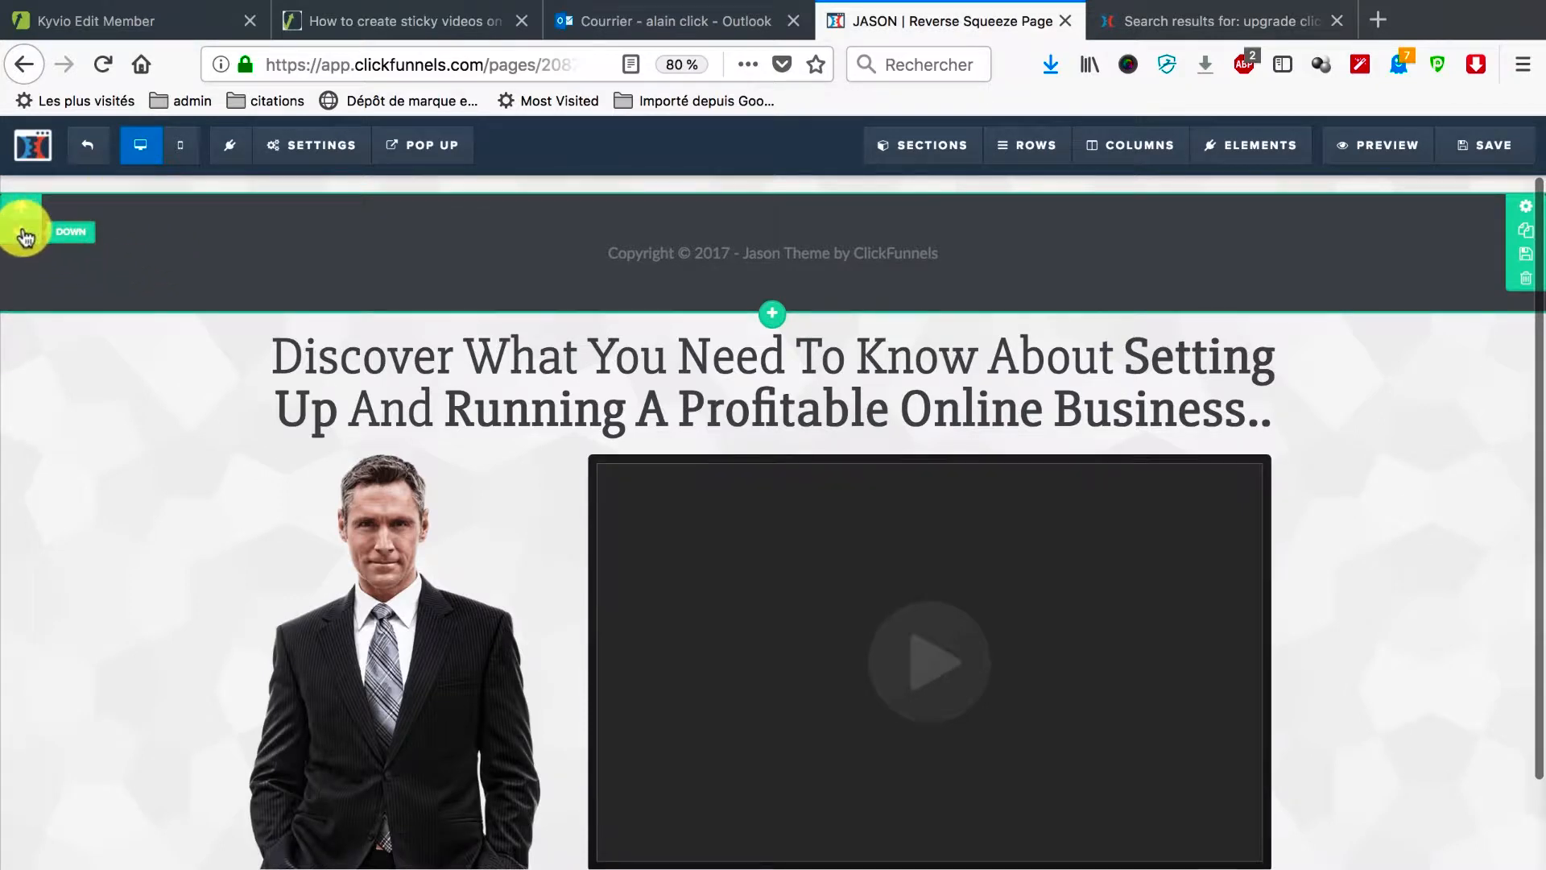
left_click(24, 233)
scroll(211, 474, "up", 2)
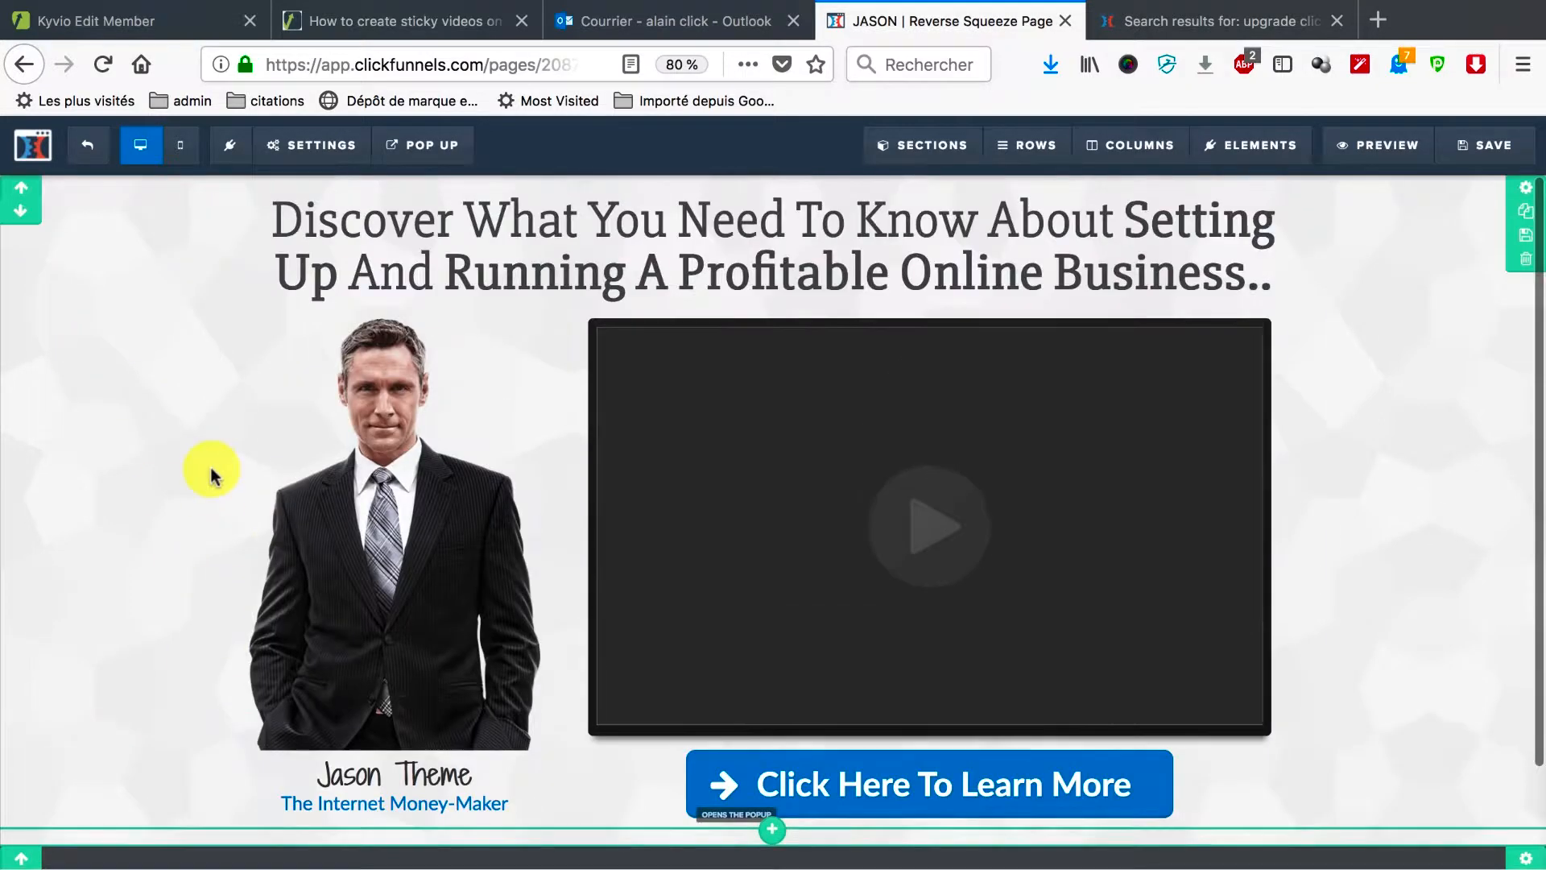
scroll(190, 342, "down", 2)
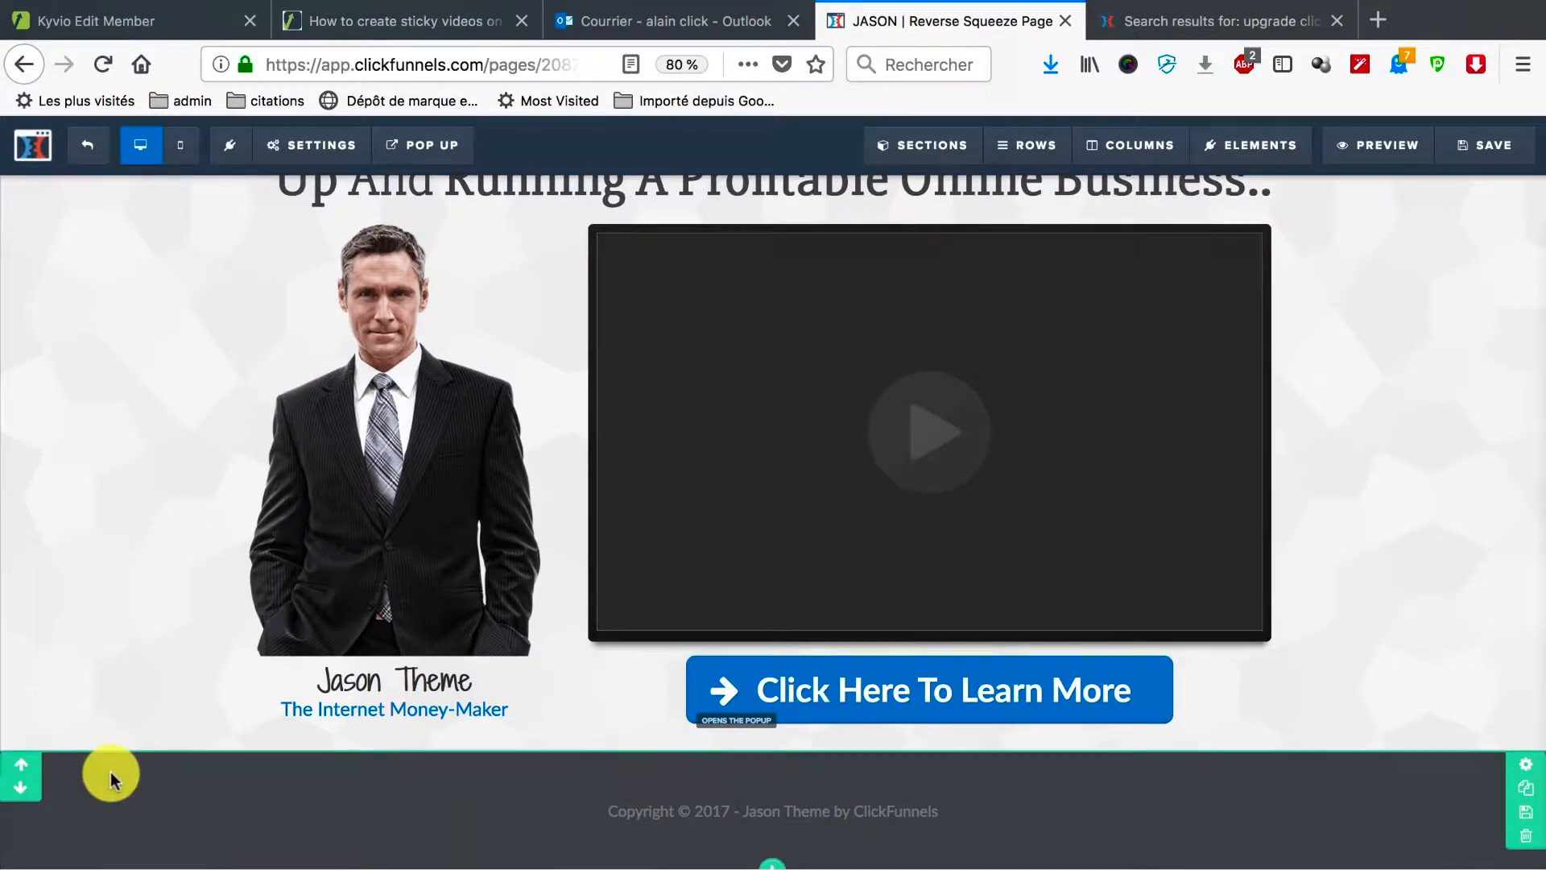
scroll(71, 602, "up", 2)
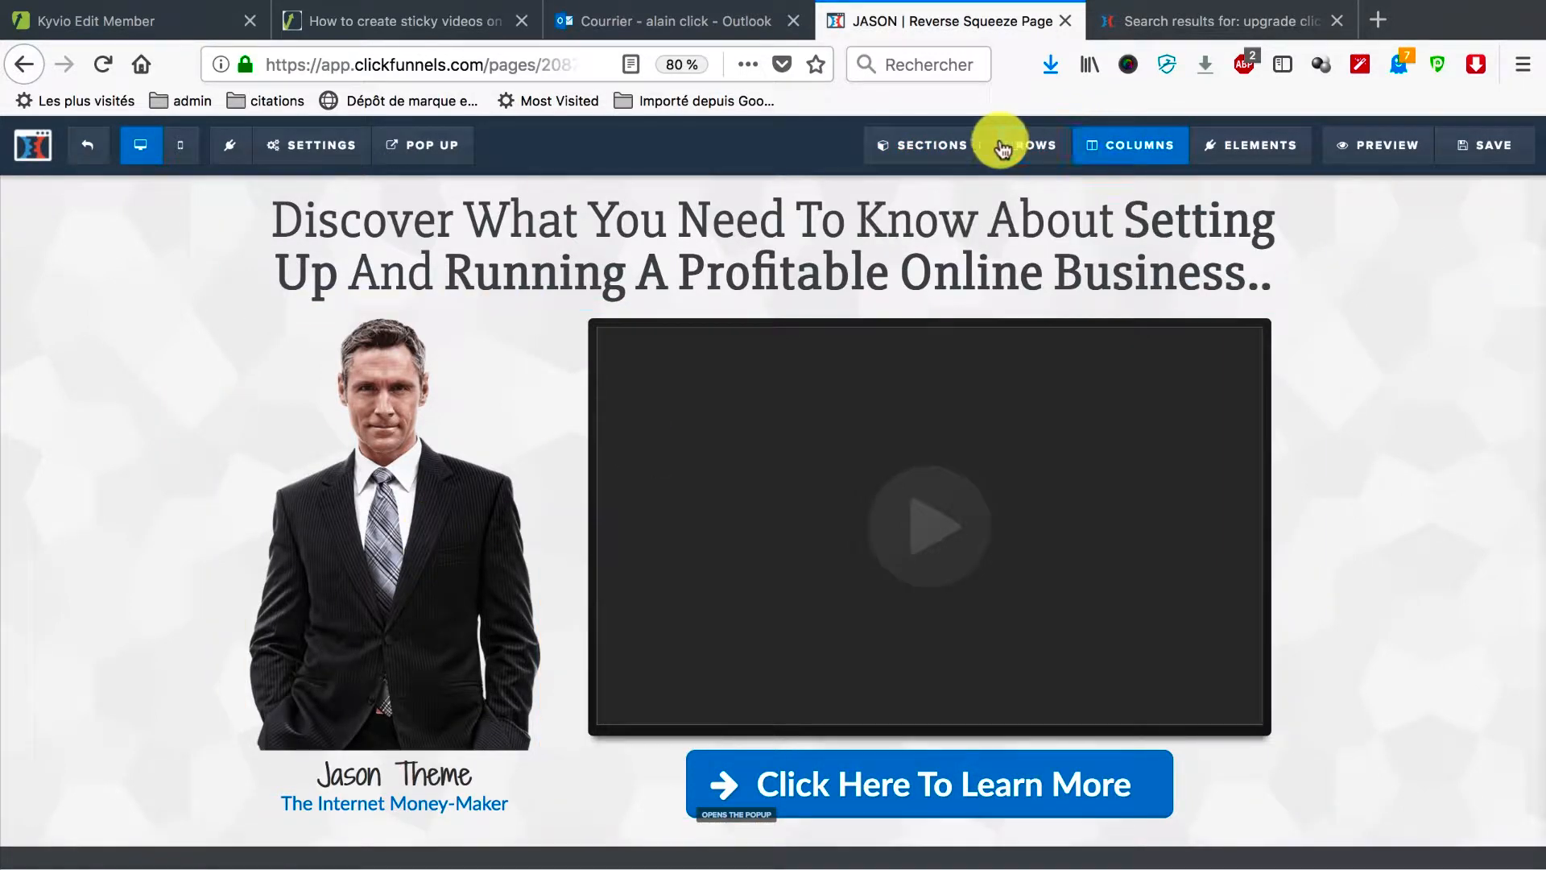
Step: Add a full-width section above the headline and insert a one-column row into it
mouse_move(932, 158)
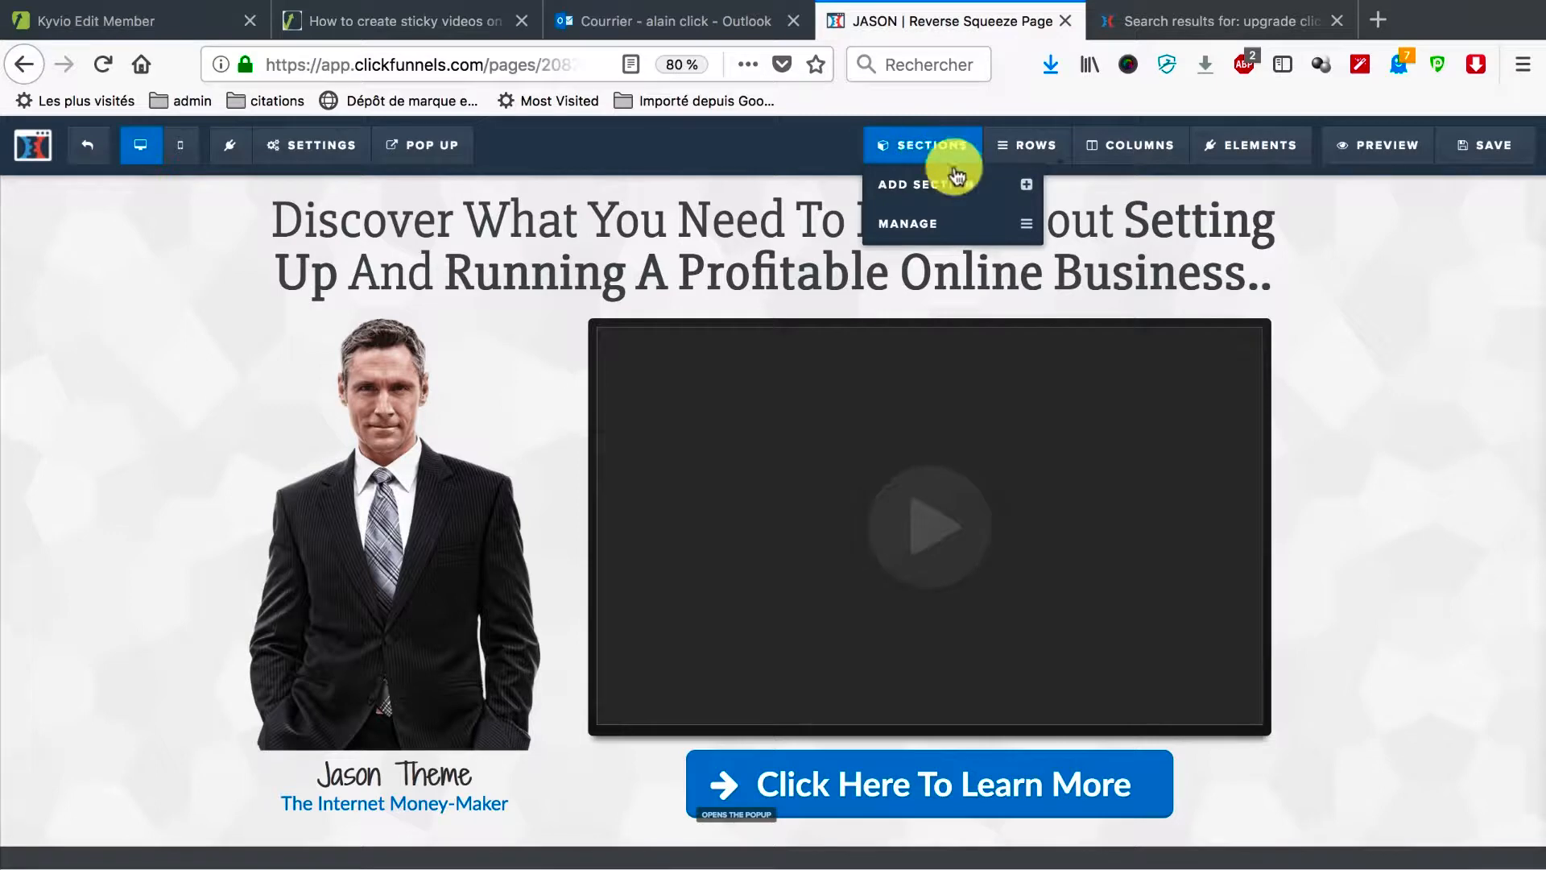
left_click(1004, 179)
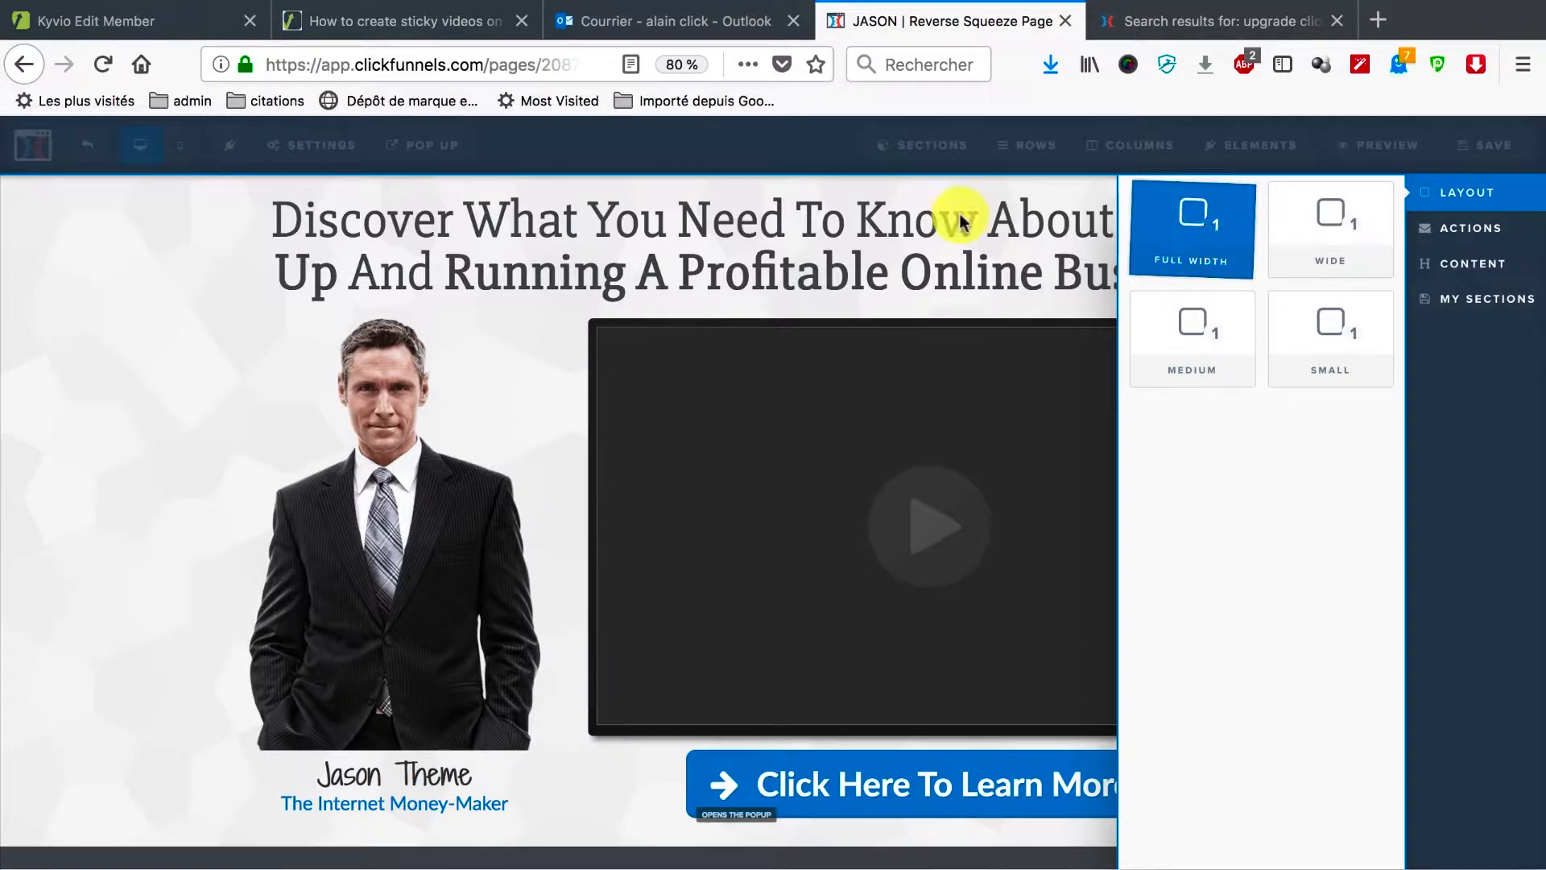
left_click_drag(960, 219, 836, 198)
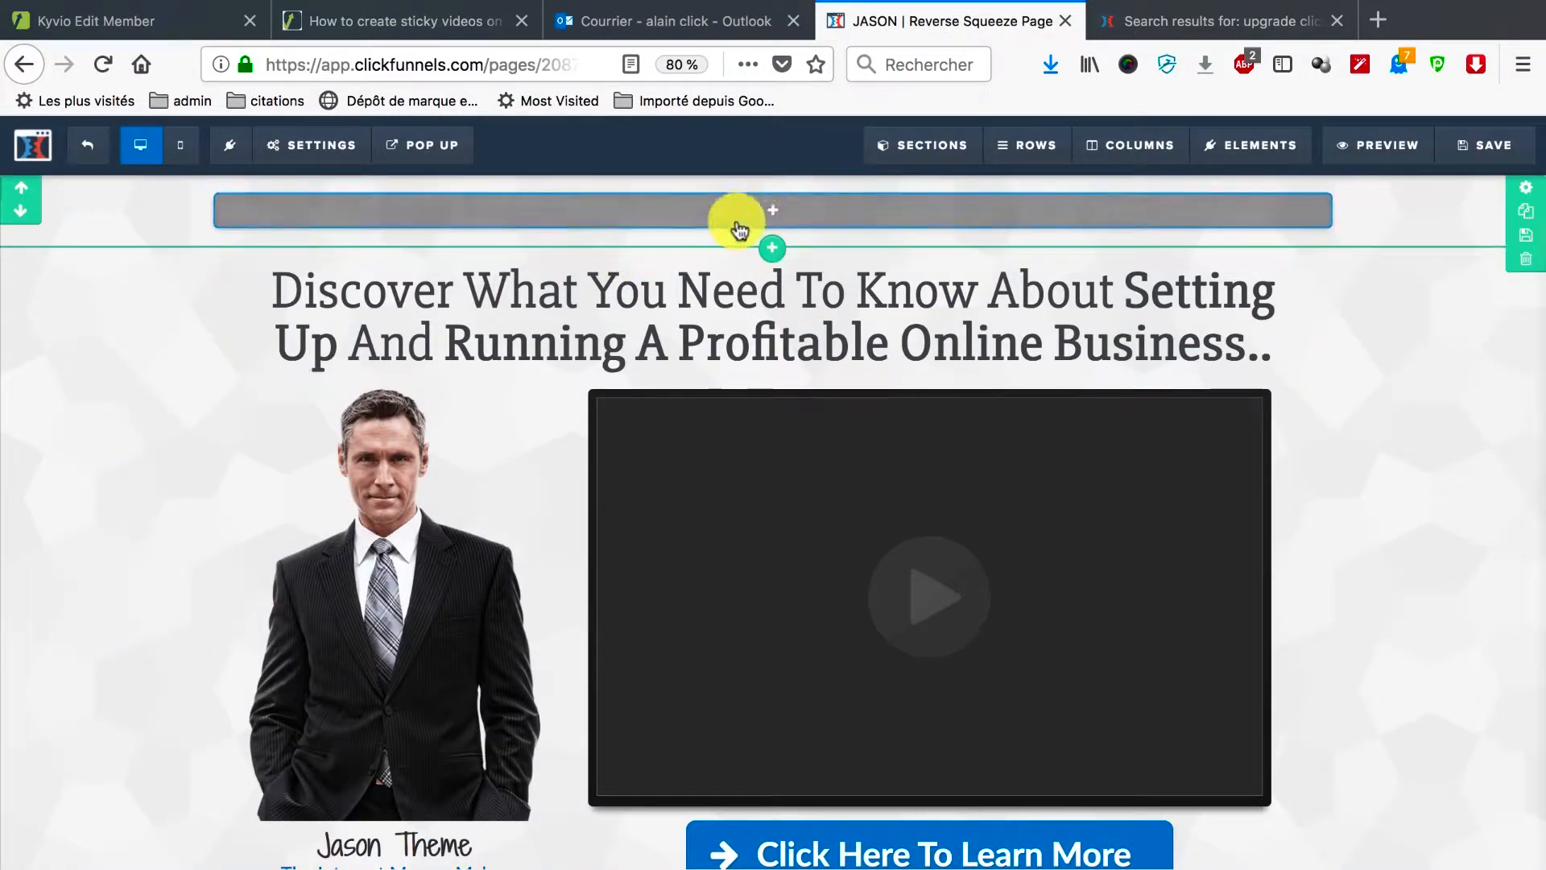
left_click(772, 214)
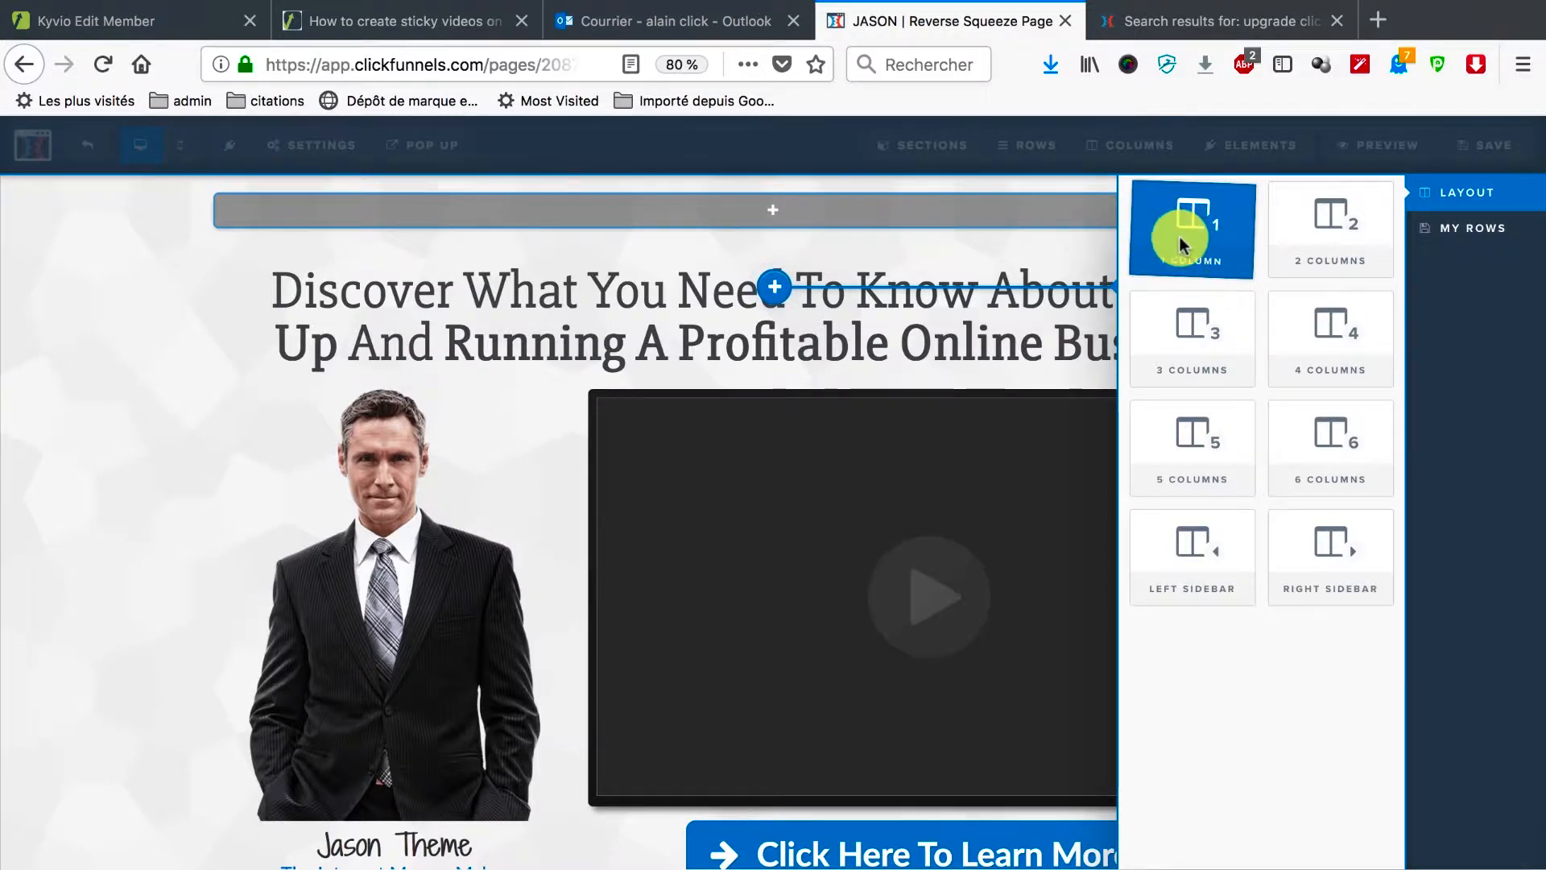
left_click_drag(1182, 244, 752, 197)
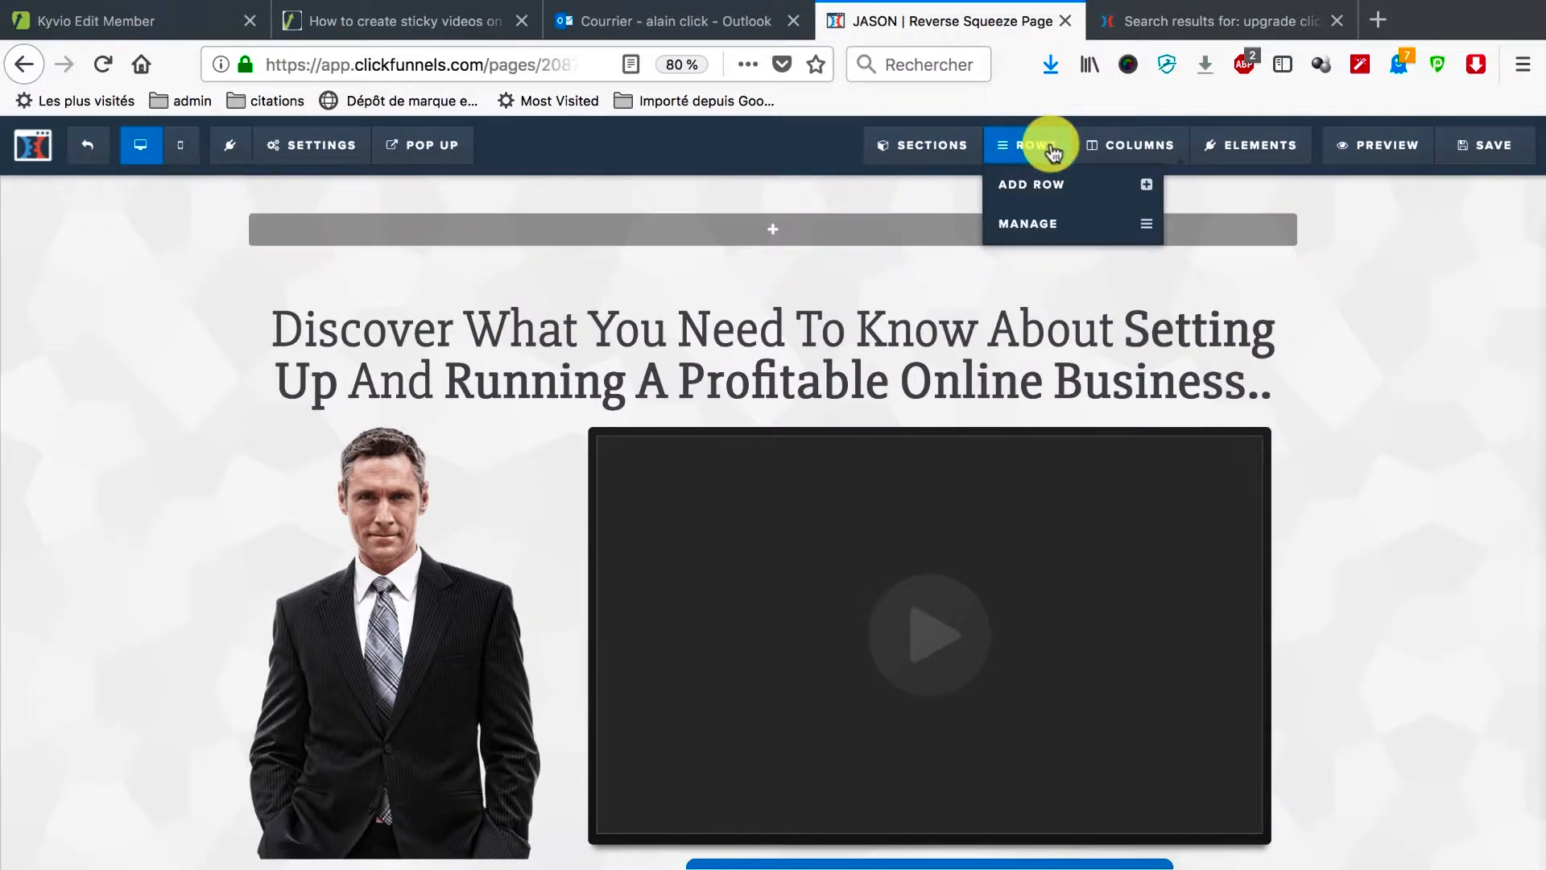
Step: Look over the page's column list, and browse the available element types, from Text through Misc, for the new one-column row
left_click(1113, 142)
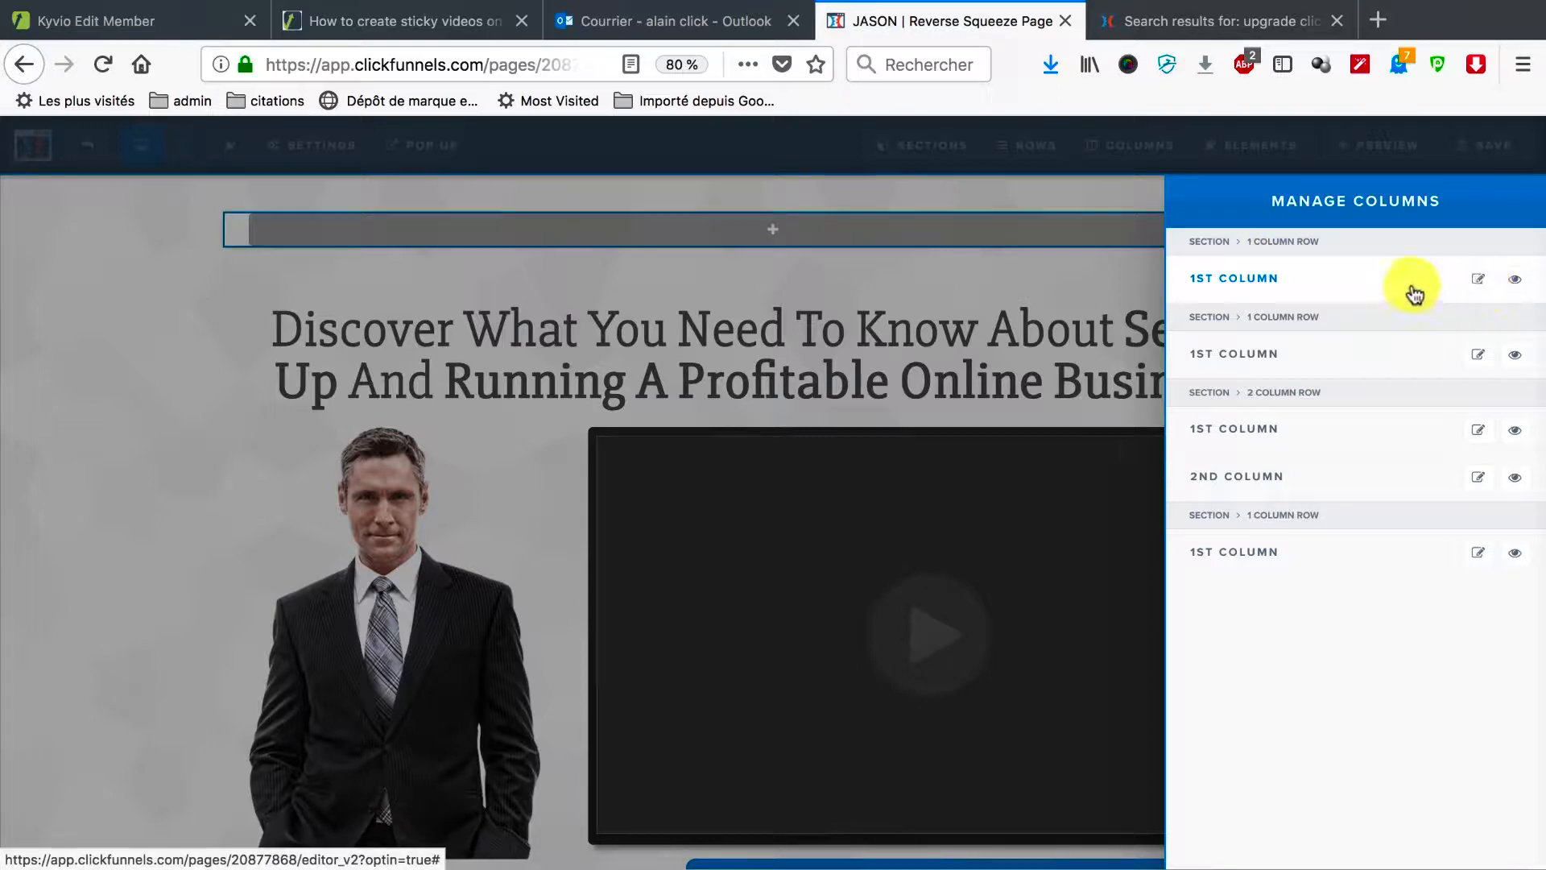
left_click(801, 242)
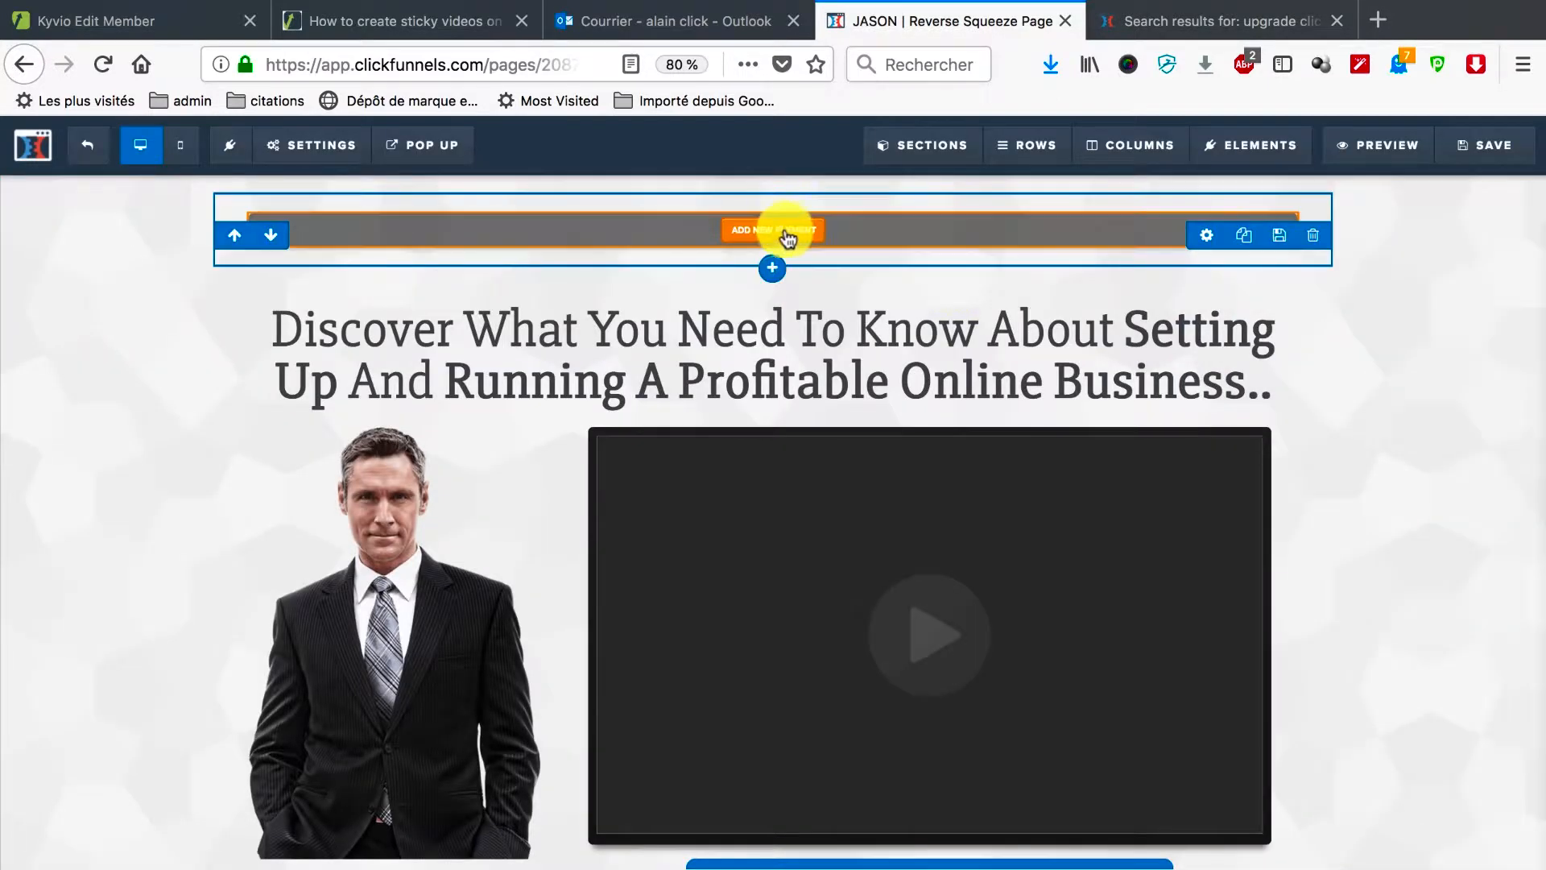
left_click(788, 237)
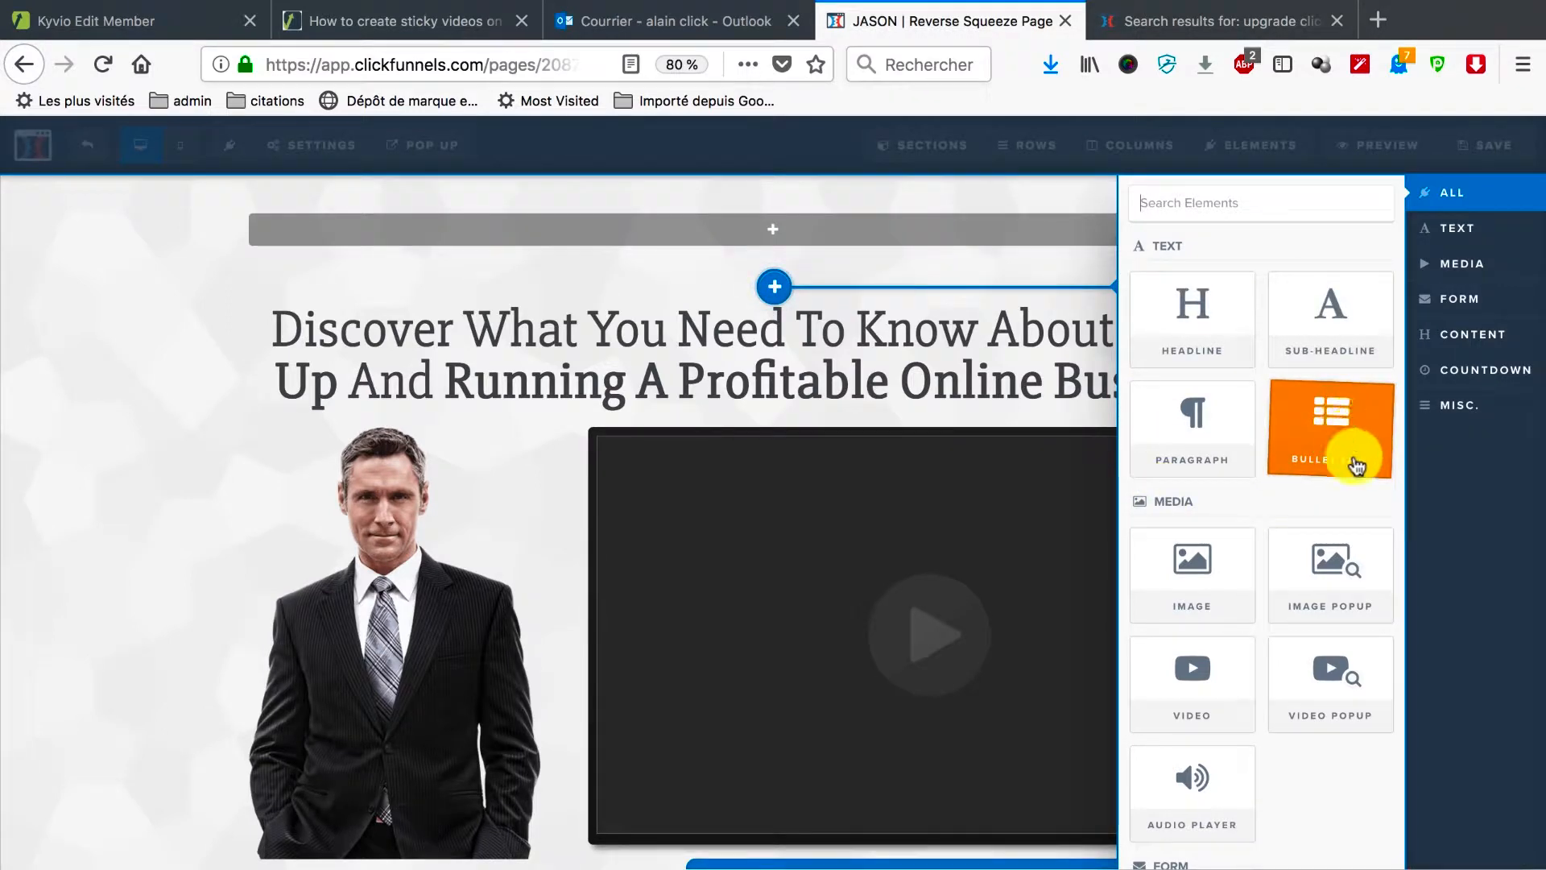
scroll(1183, 448, "down", 2)
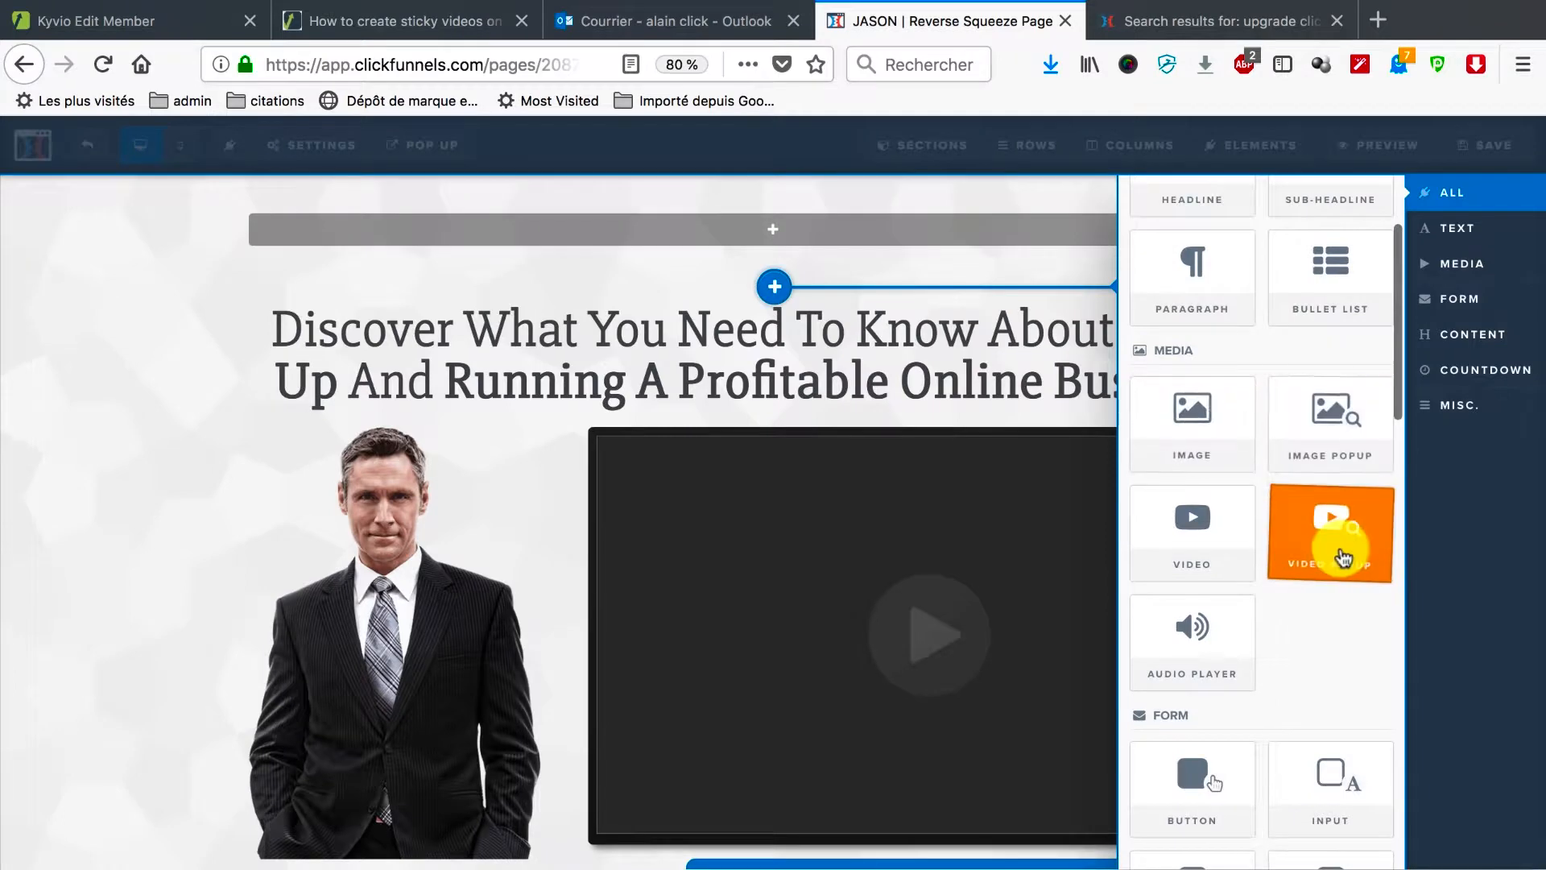
scroll(1235, 638, "down", 3)
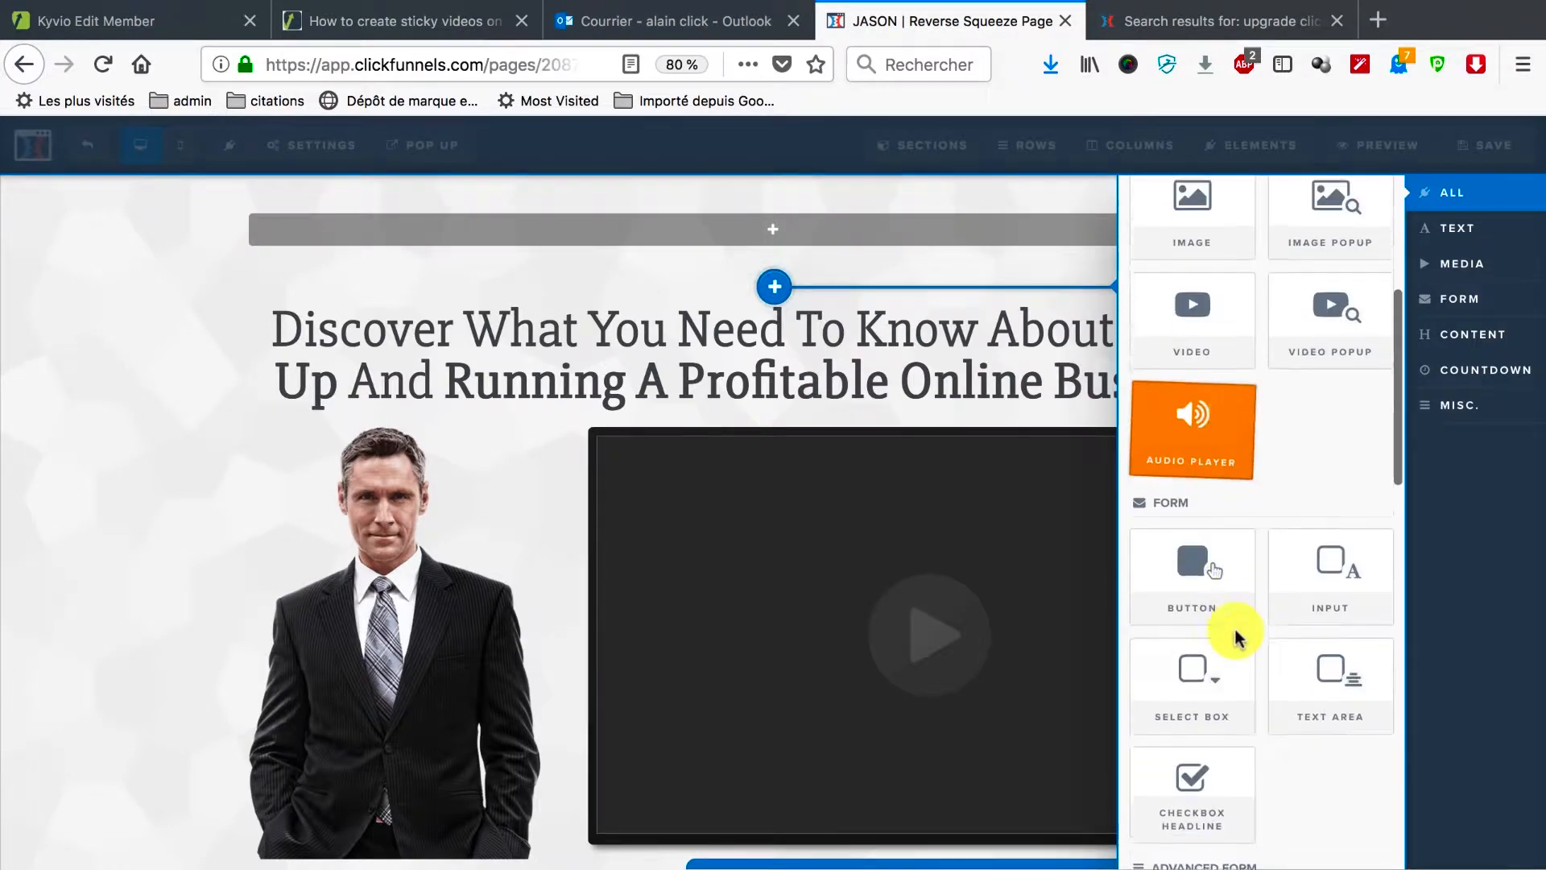
scroll(1309, 491, "down", 3)
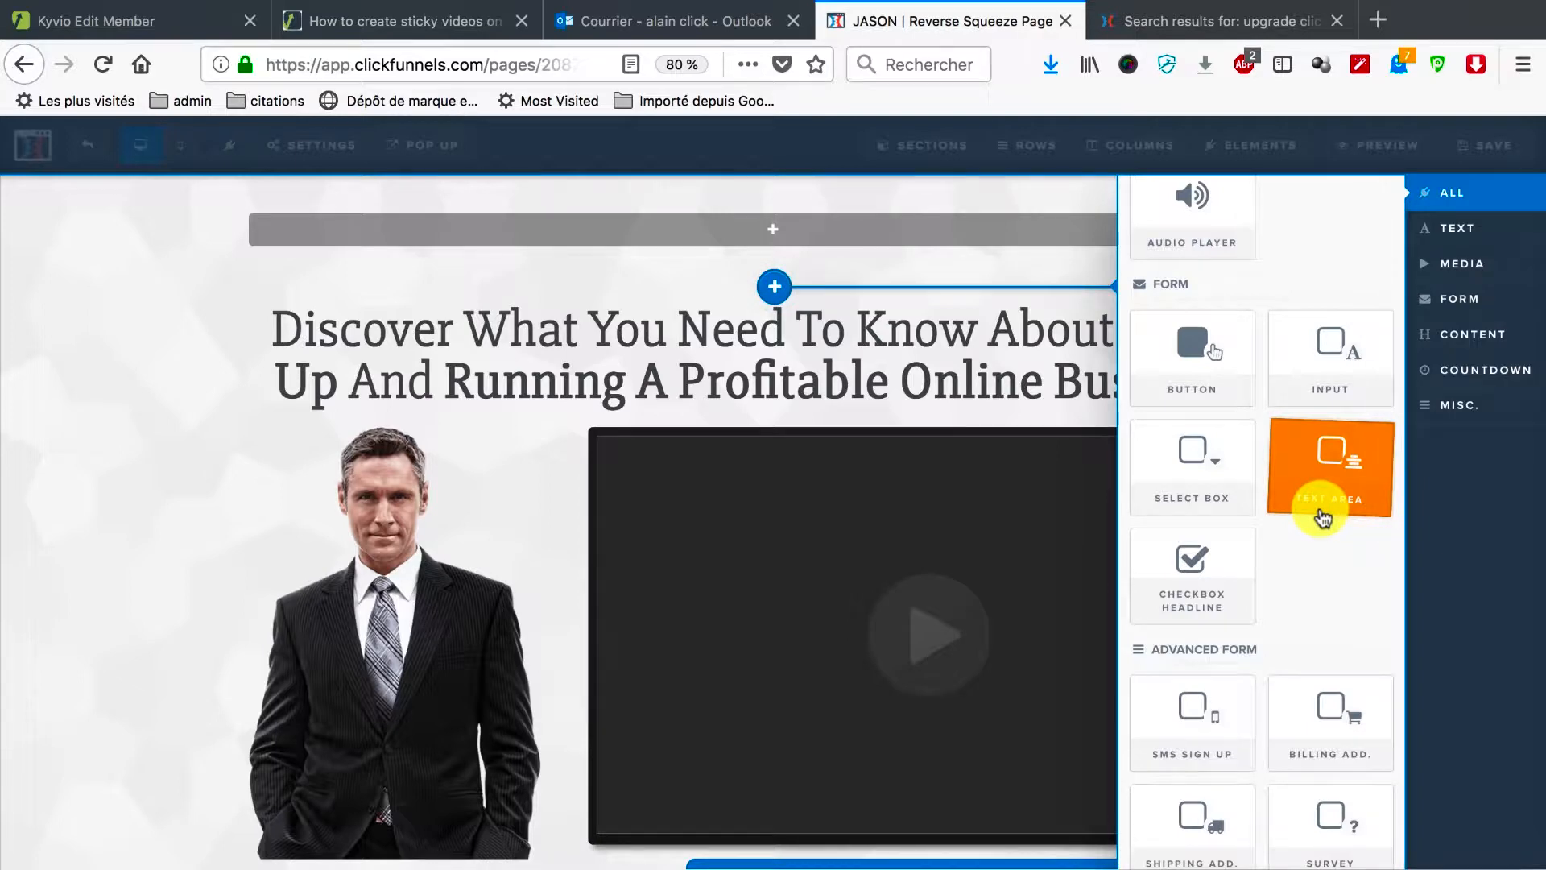
scroll(1321, 517, "down", 4)
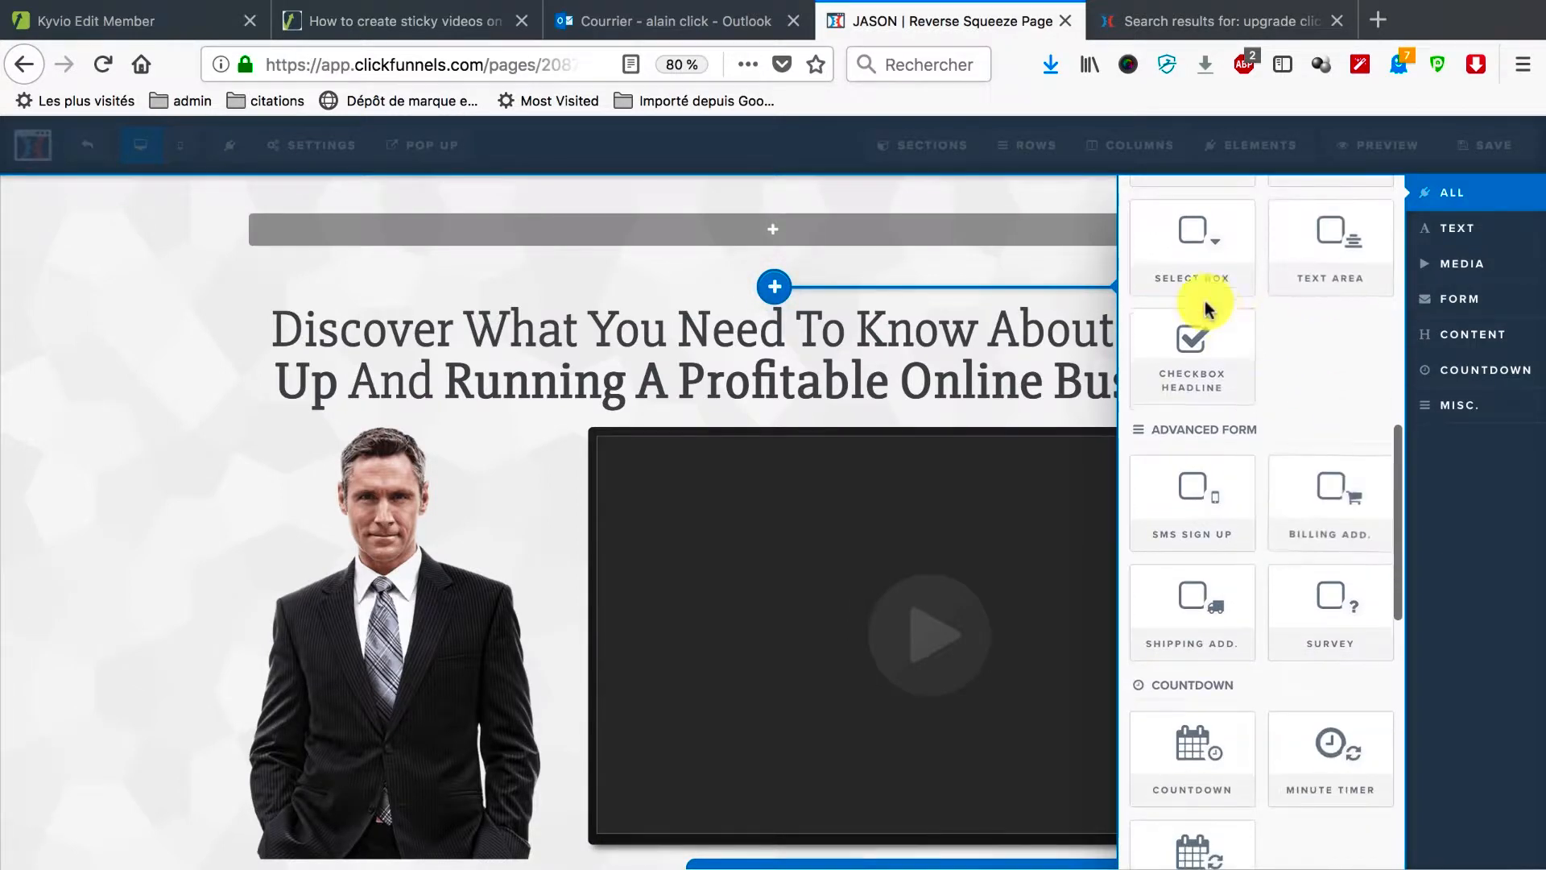
scroll(1308, 378, "down", 2)
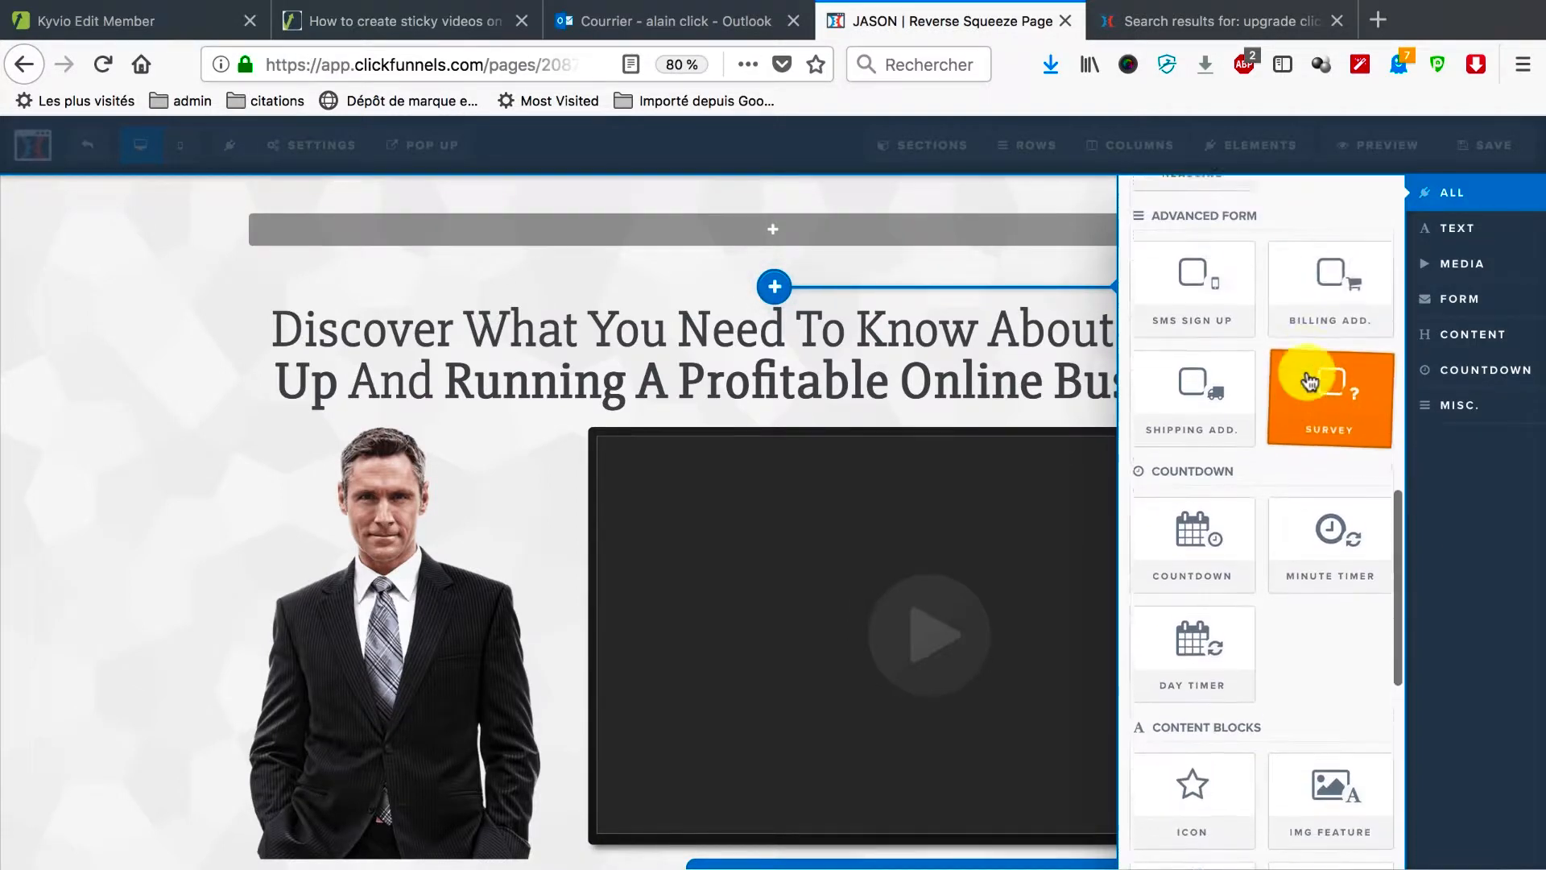
scroll(1310, 381, "down", 1)
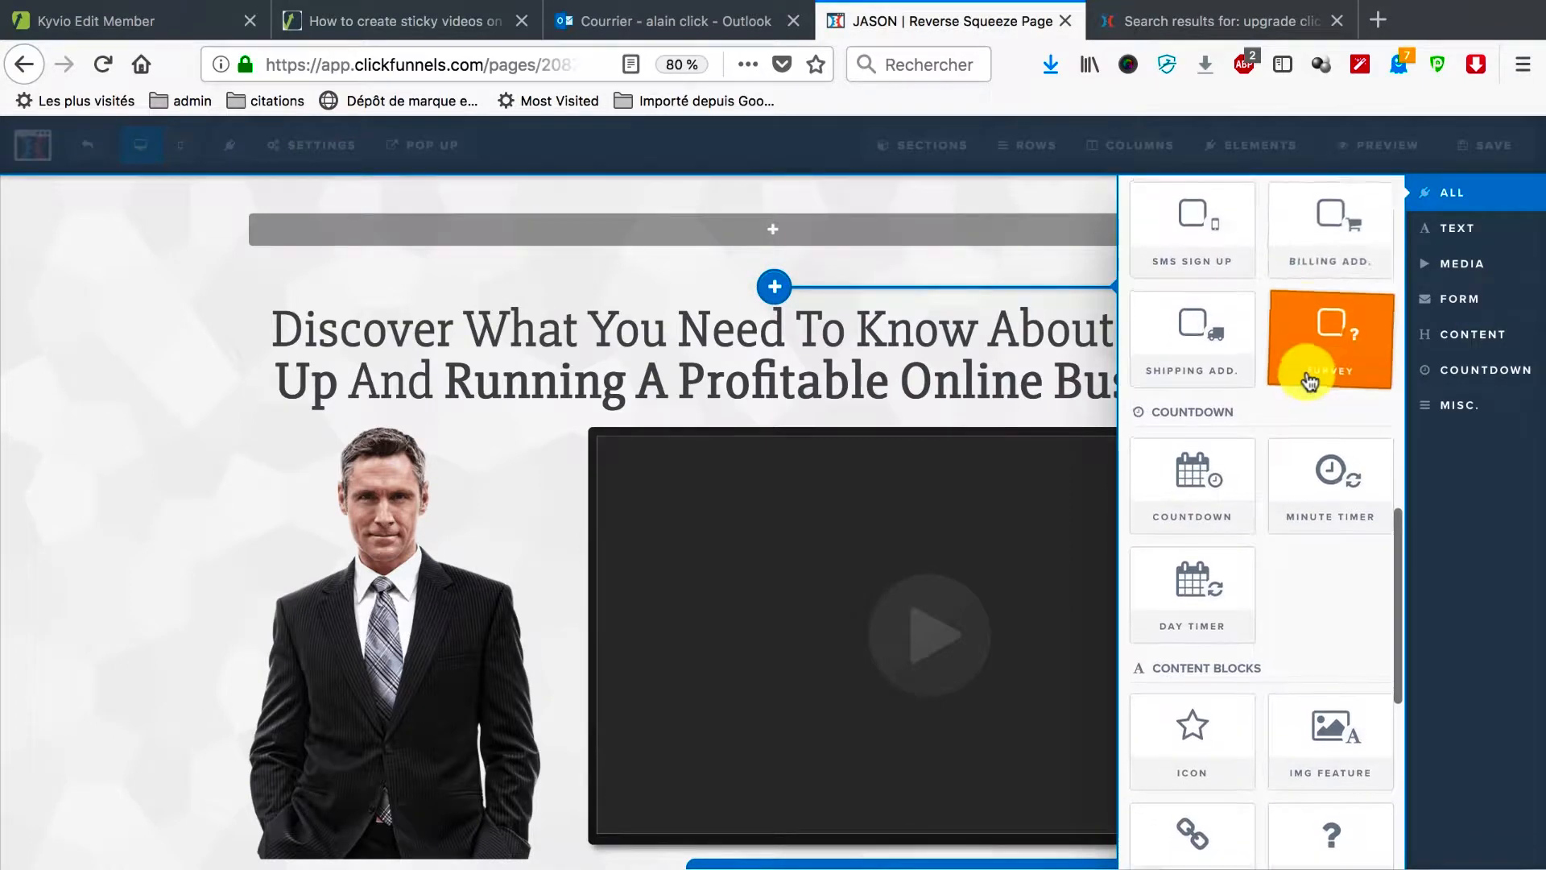
scroll(1310, 380, "up", 2)
scroll(1310, 381, "down", 1)
scroll(1310, 381, "up", 2)
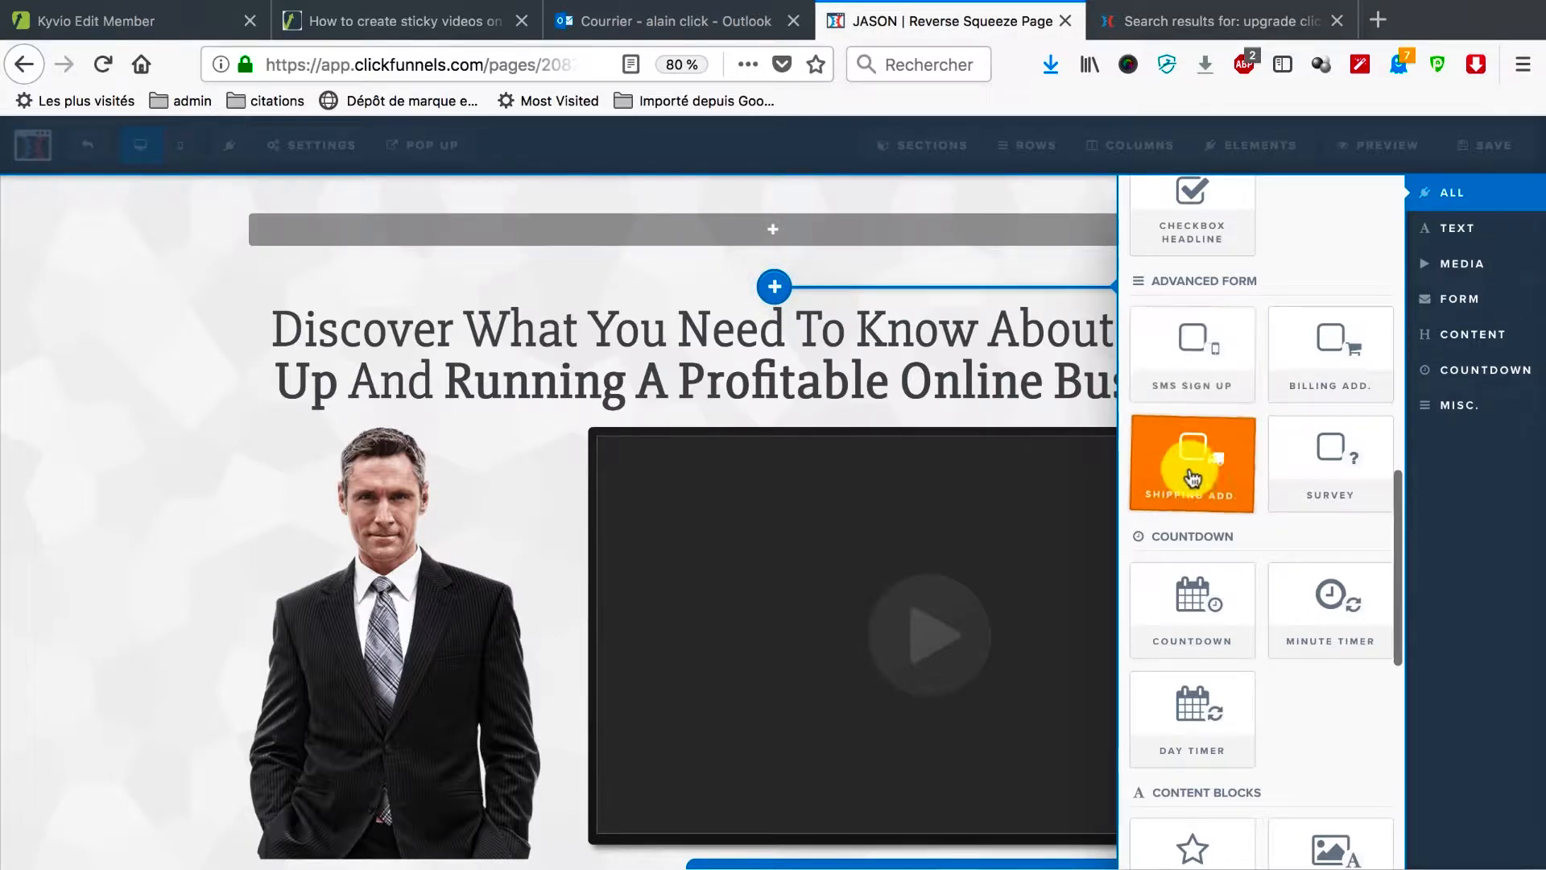
scroll(1288, 499, "down", 3)
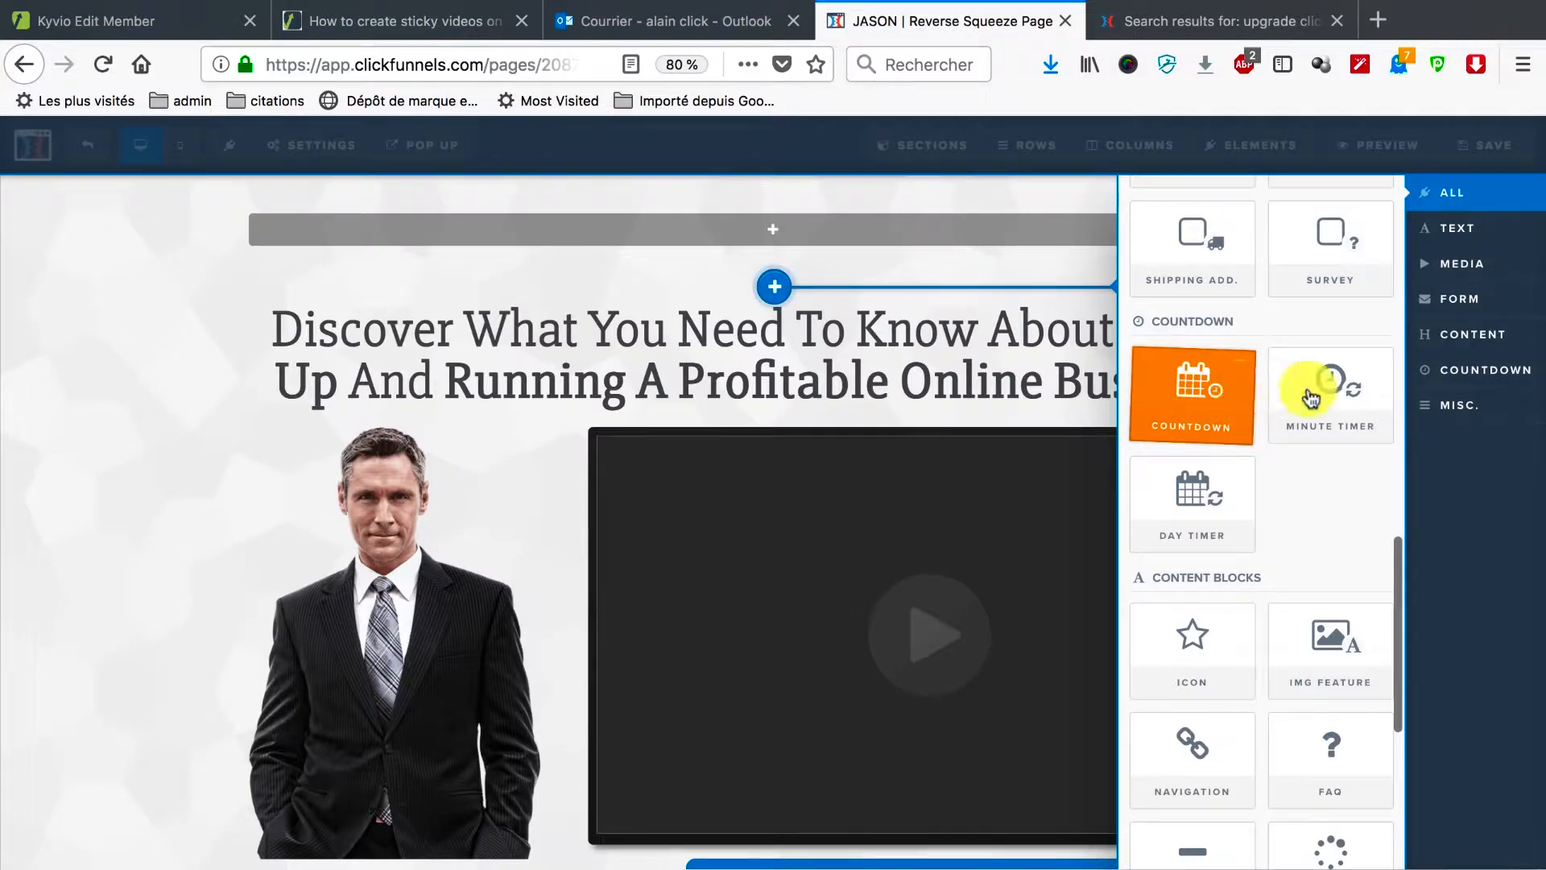
scroll(1354, 498, "down", 4)
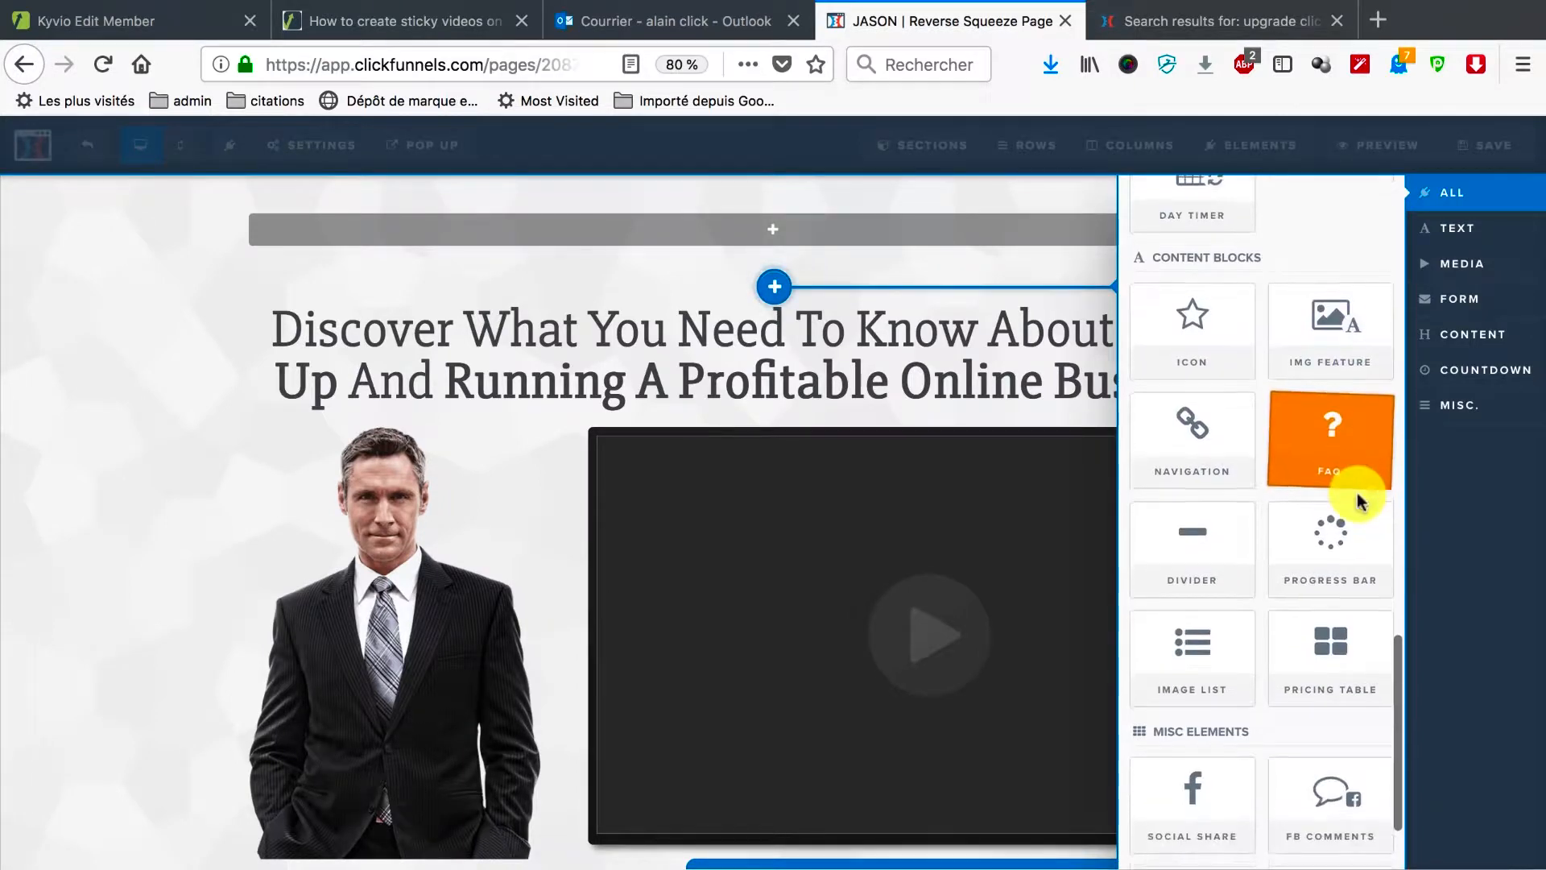
scroll(1356, 495, "down", 2)
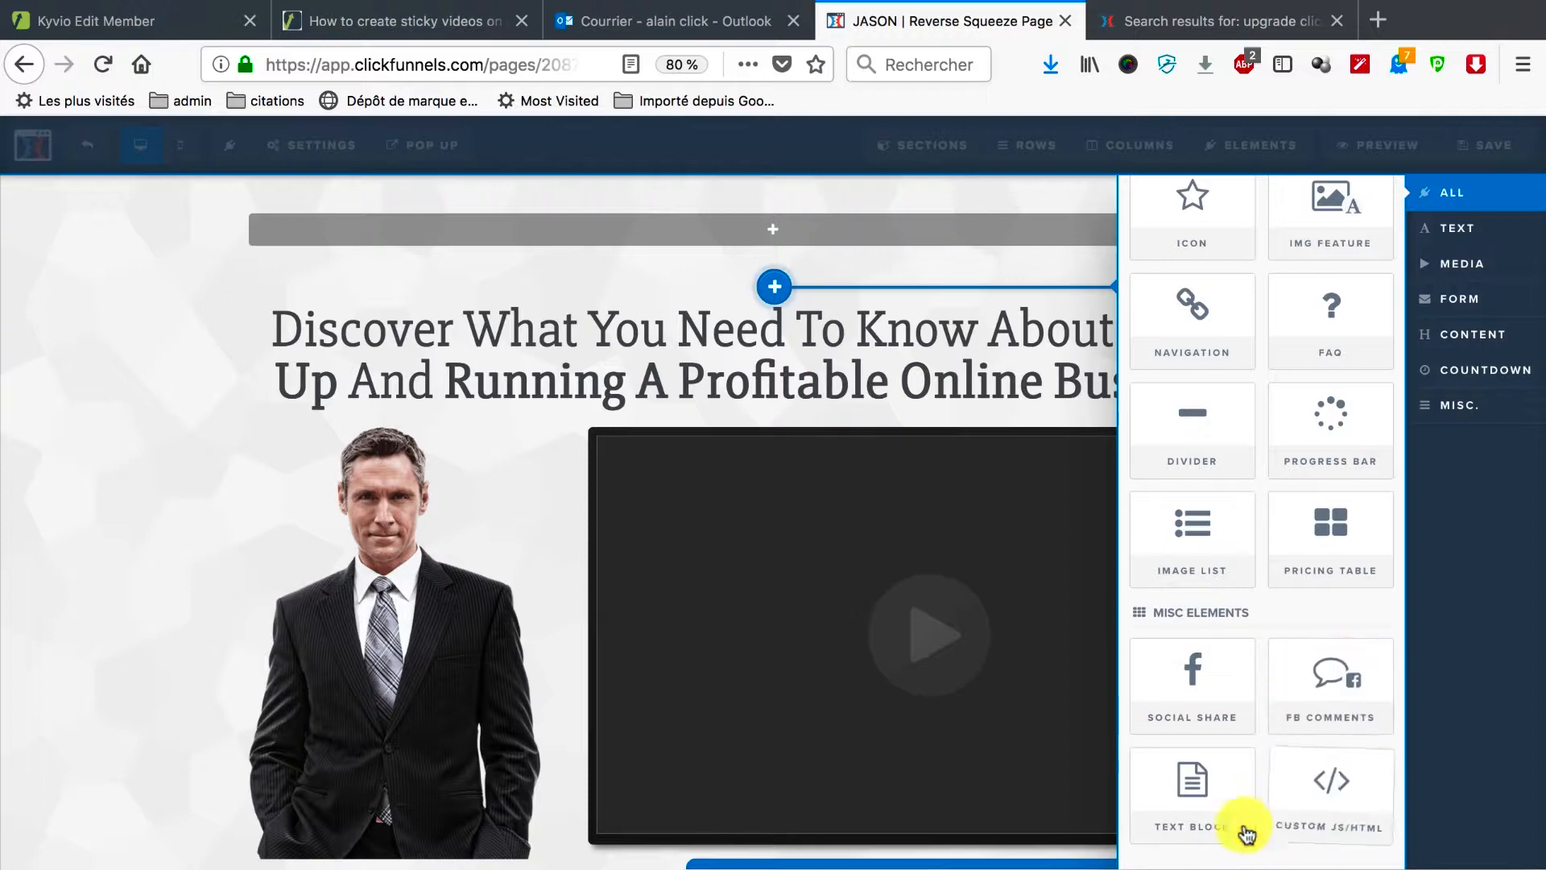
Step: Add a Headline element to the one-column row at the start of the page
scroll(1262, 663, "up", 15)
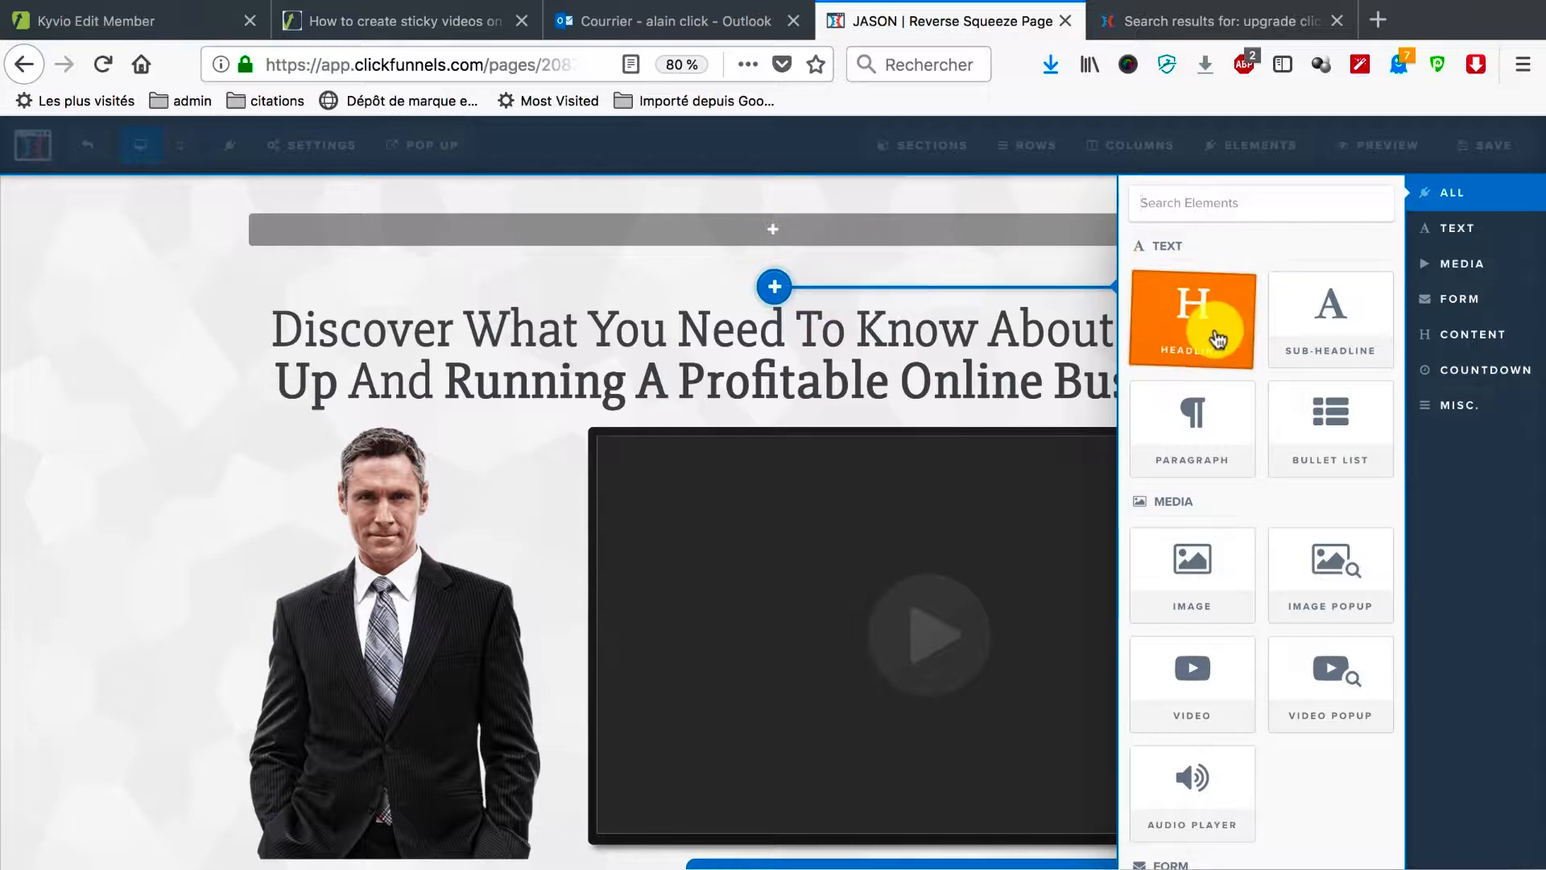
left_click(767, 309)
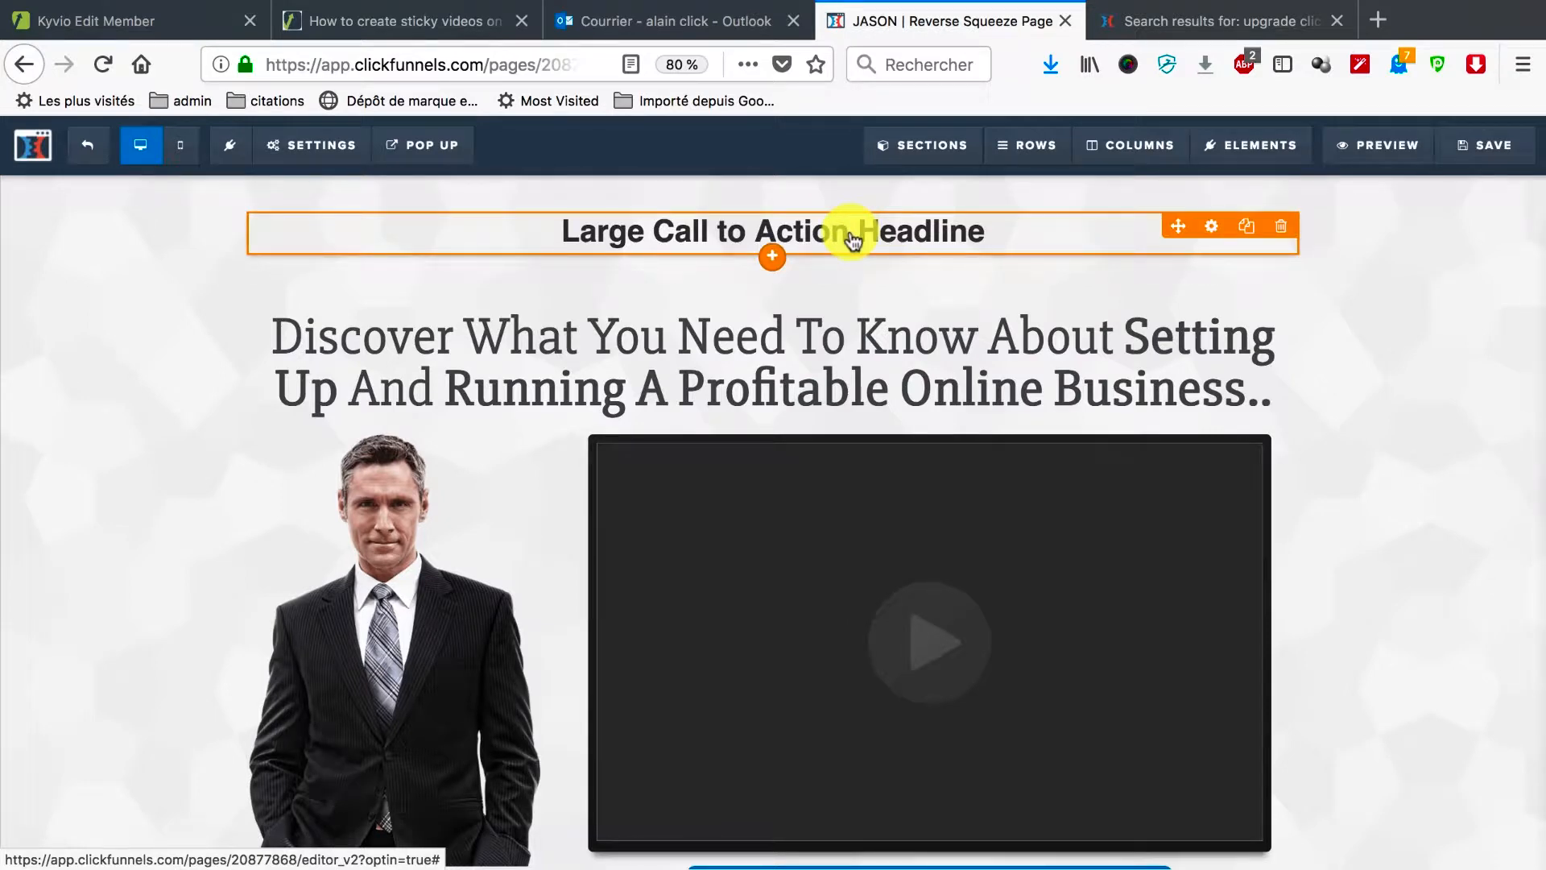
Step: Add a four-column row to the new section and place it below the Large Call to Action Headline
mouse_move(1001, 145)
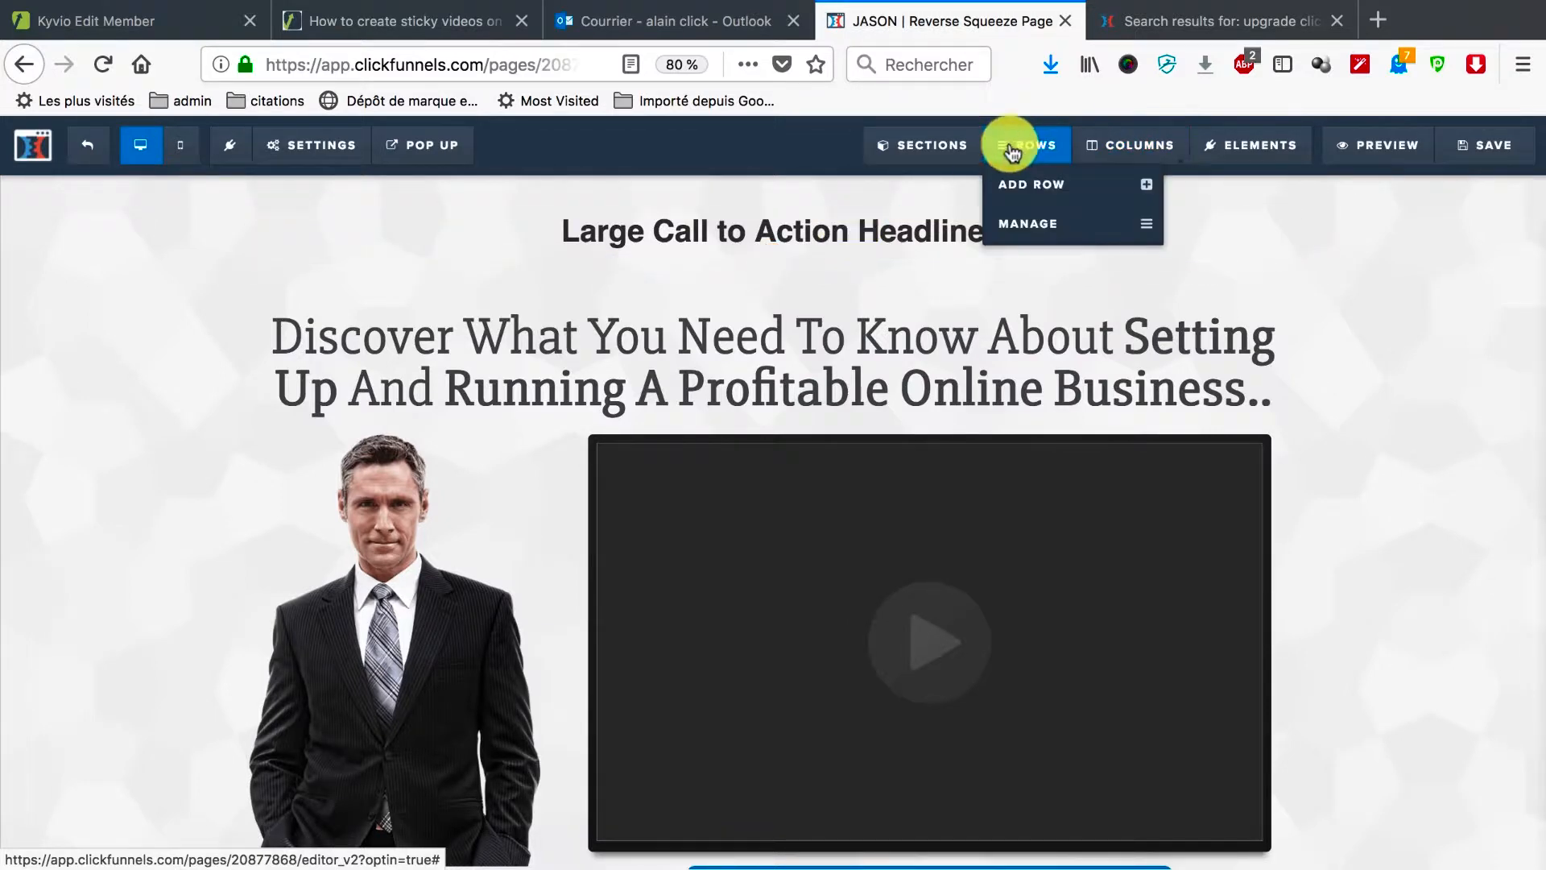
left_click(1087, 192)
left_click_drag(1297, 231, 1337, 242)
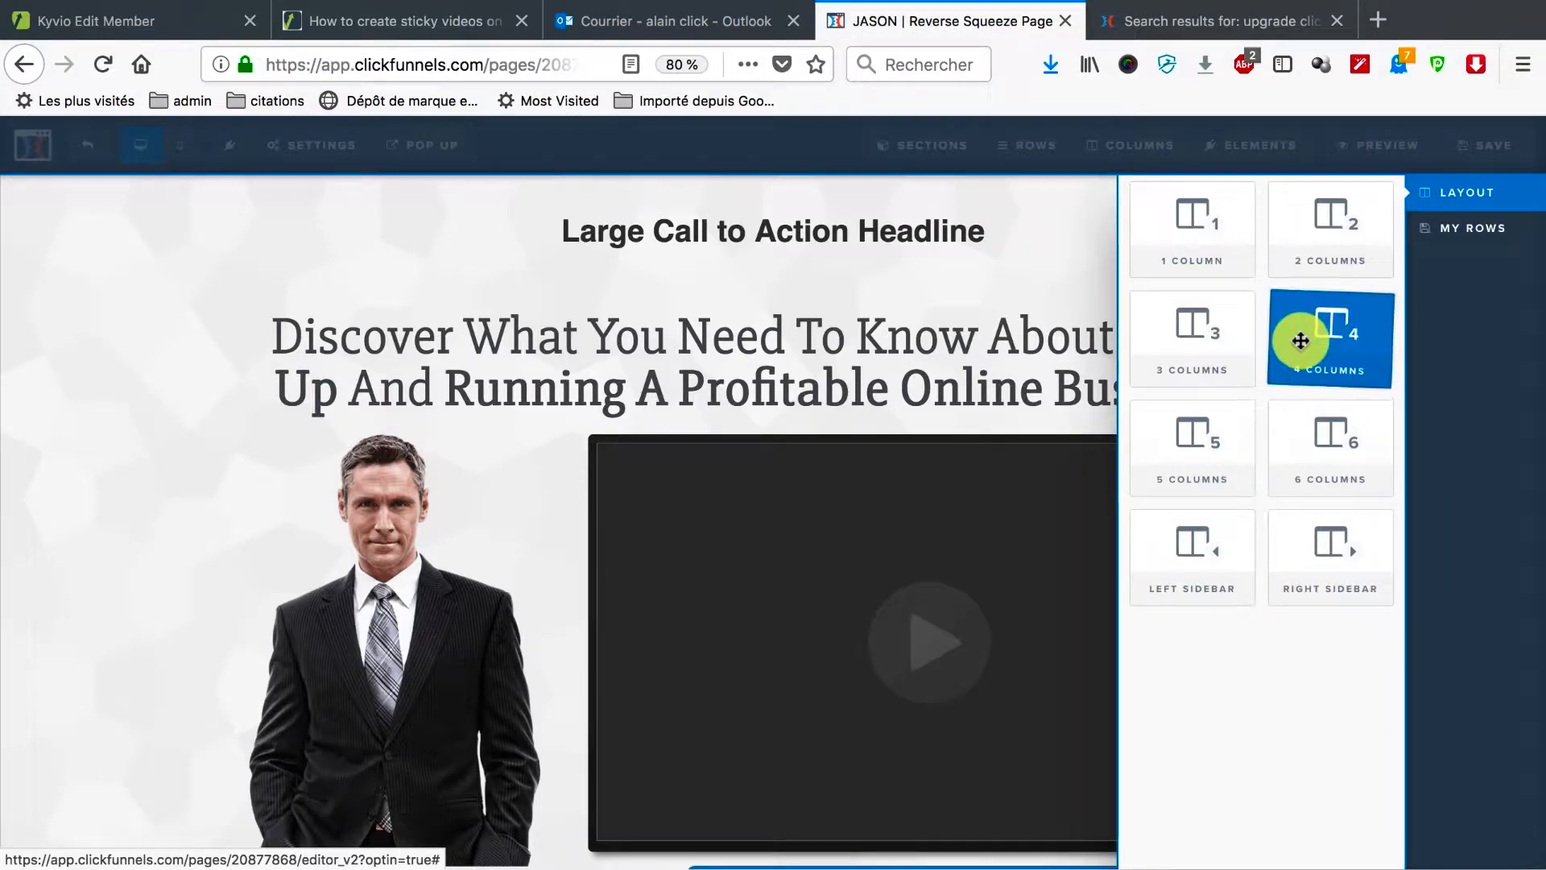
left_click_drag(1300, 341, 800, 283)
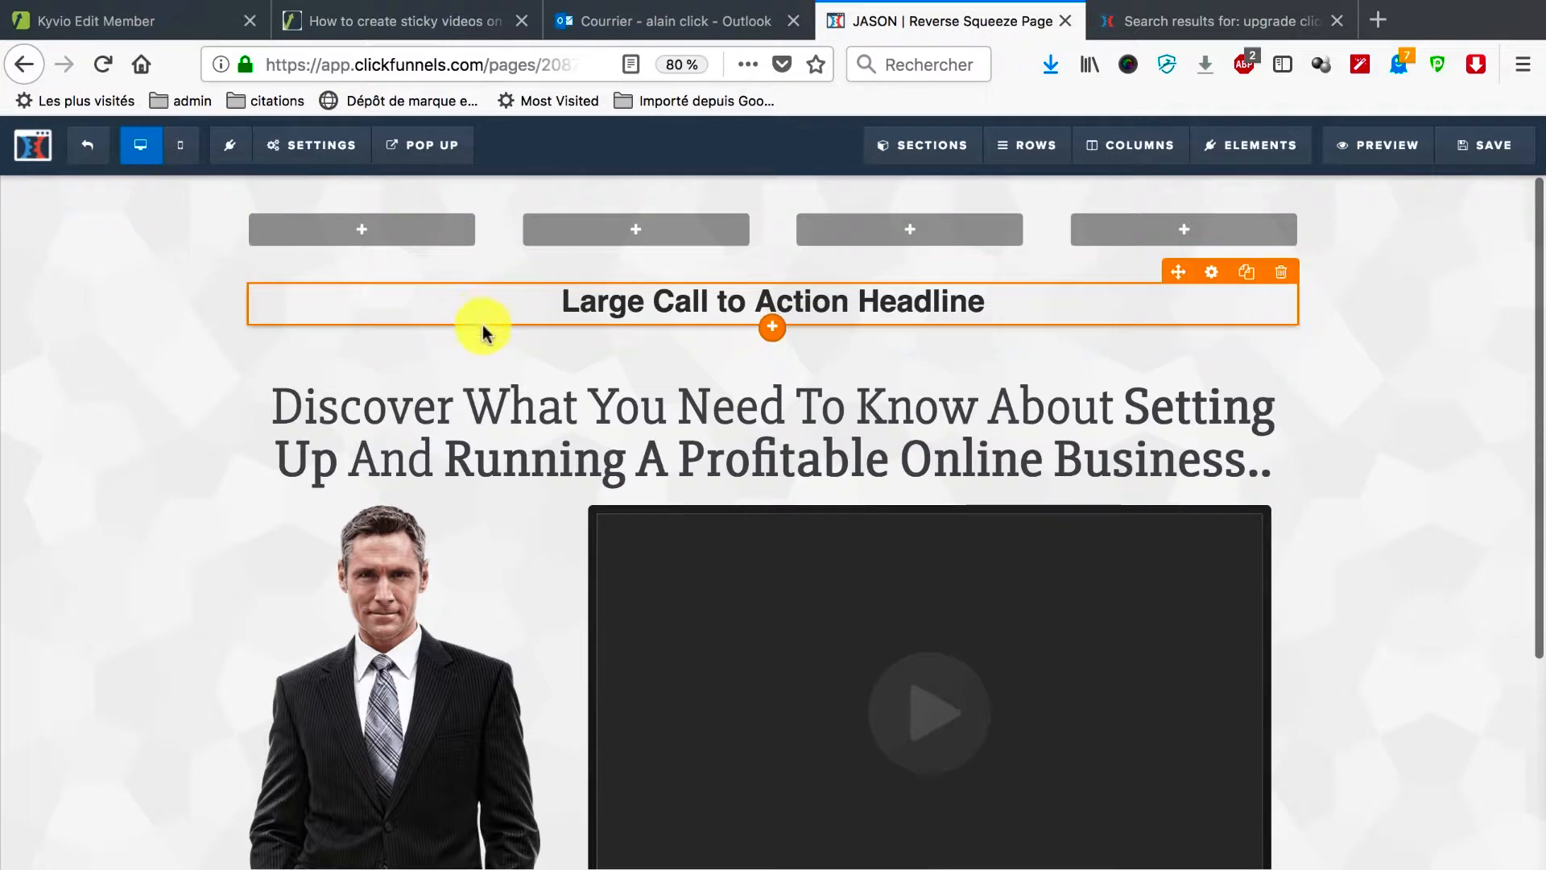
left_click(278, 236)
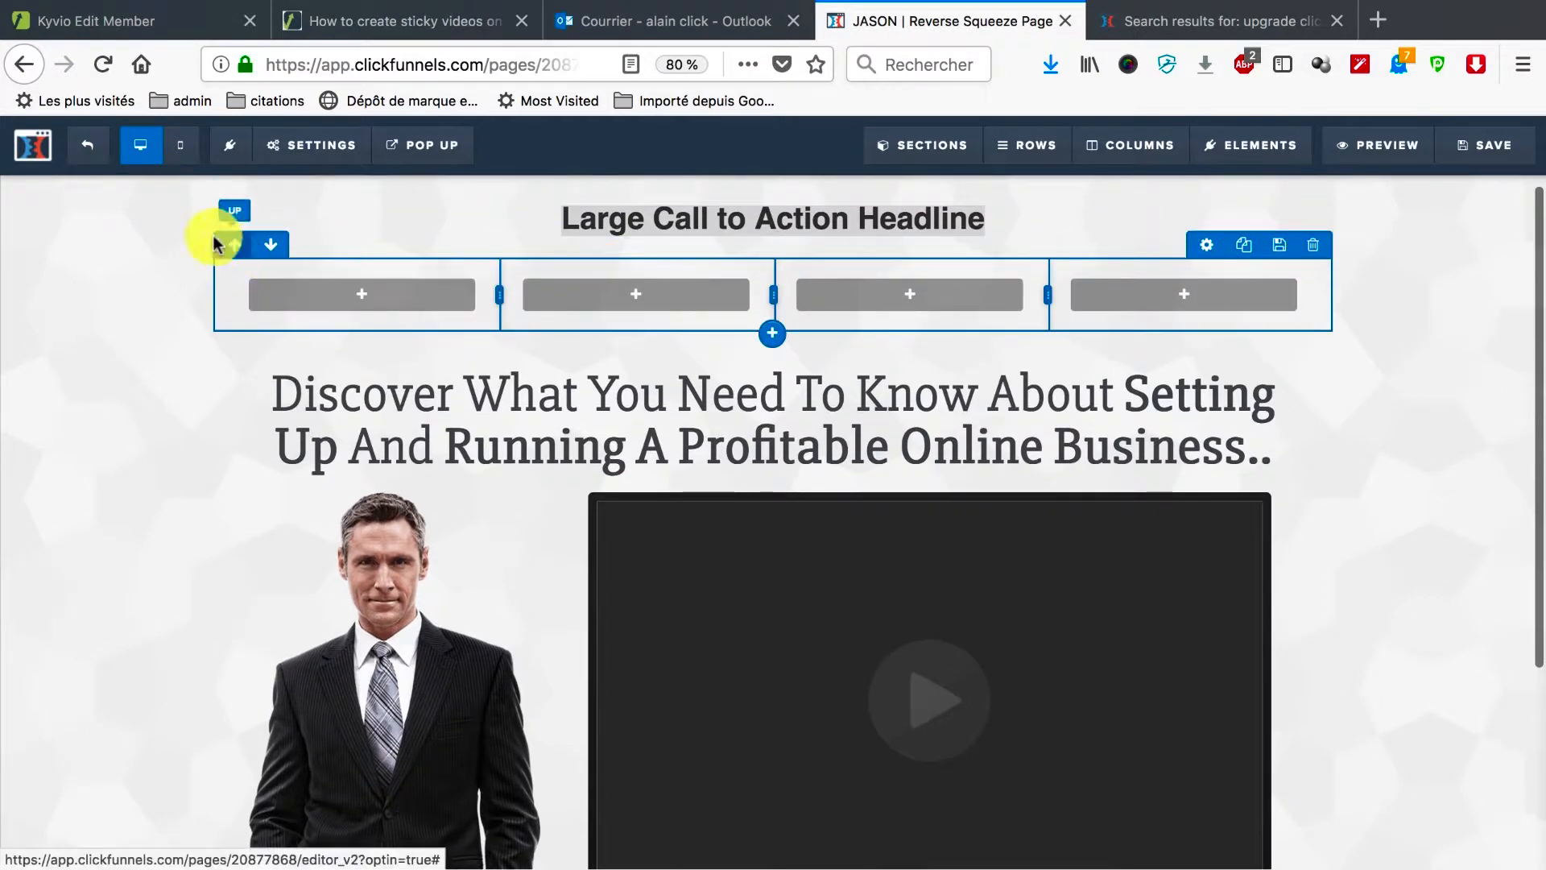
Step: Add an Image element to the first column of the four-column row and open the image library from its settings
left_click(374, 302)
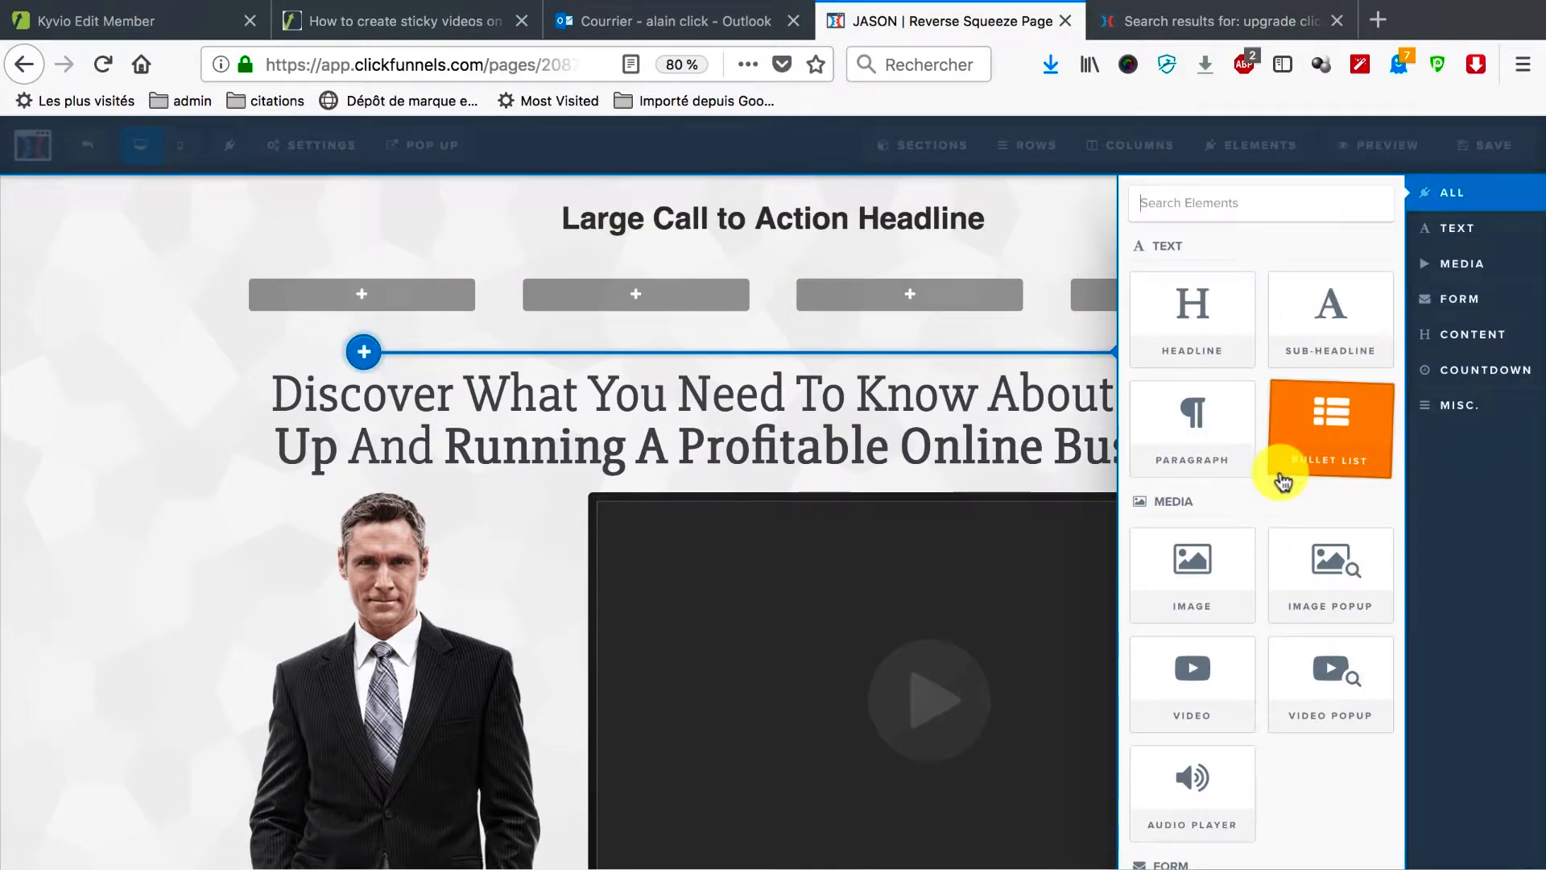
left_click(1196, 576)
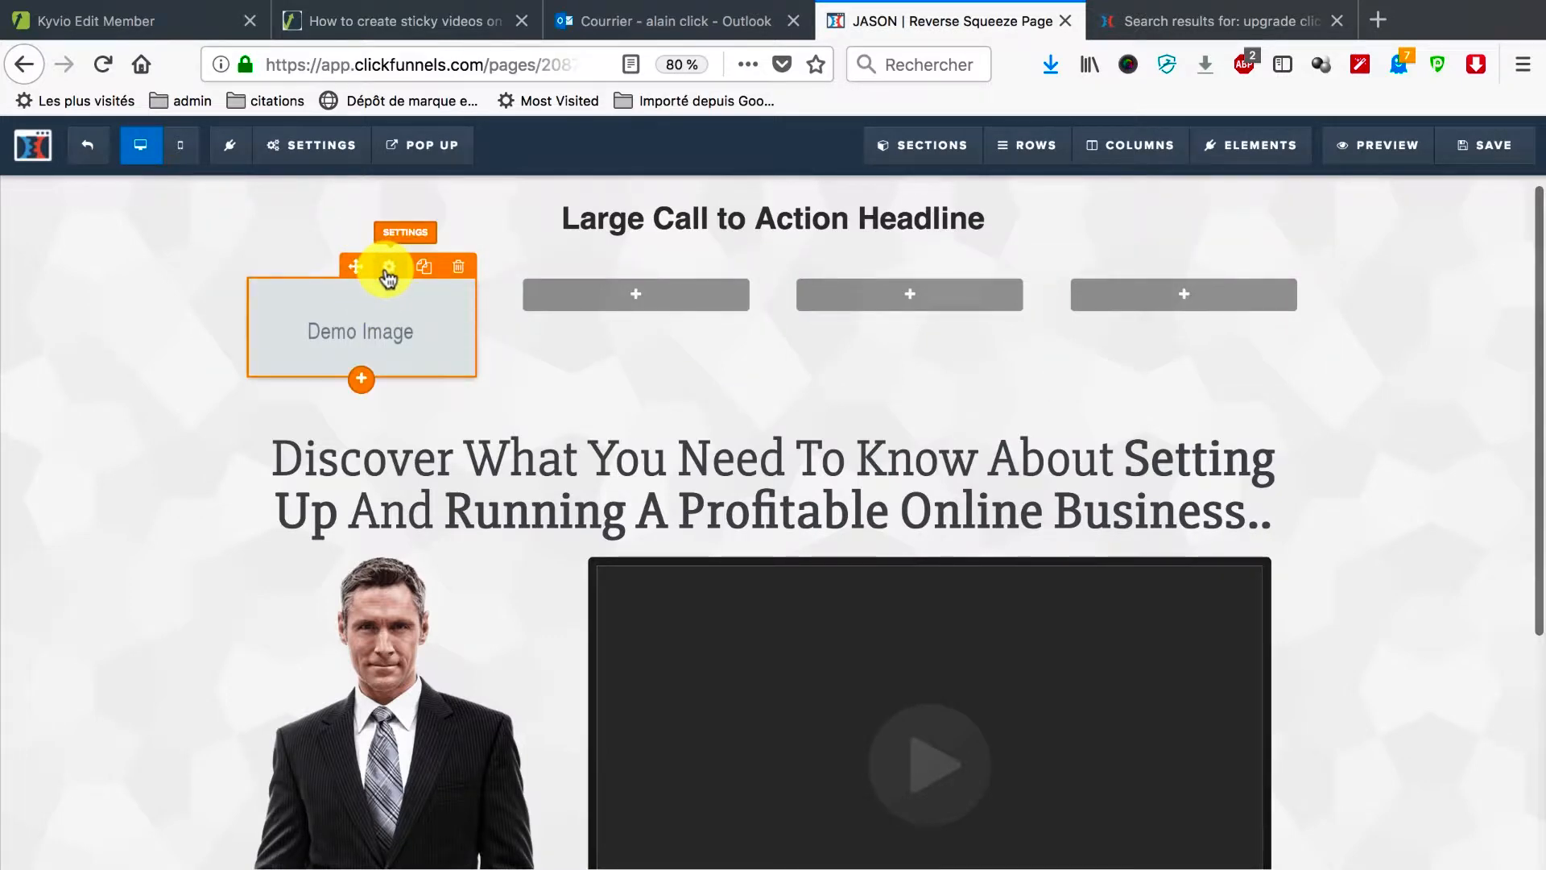
left_click(388, 268)
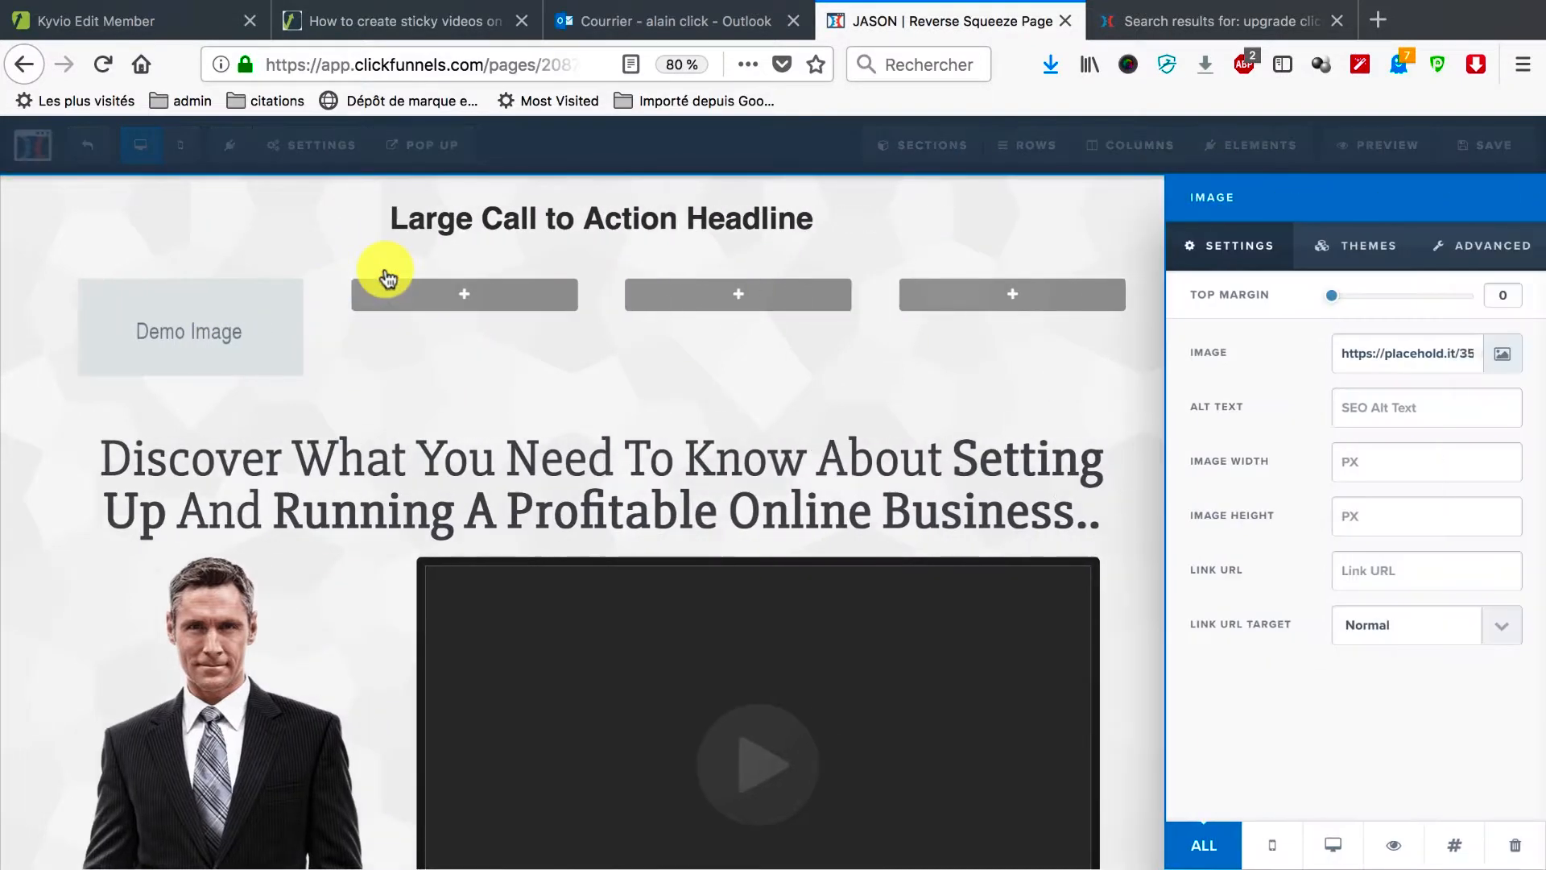
left_click(1503, 357)
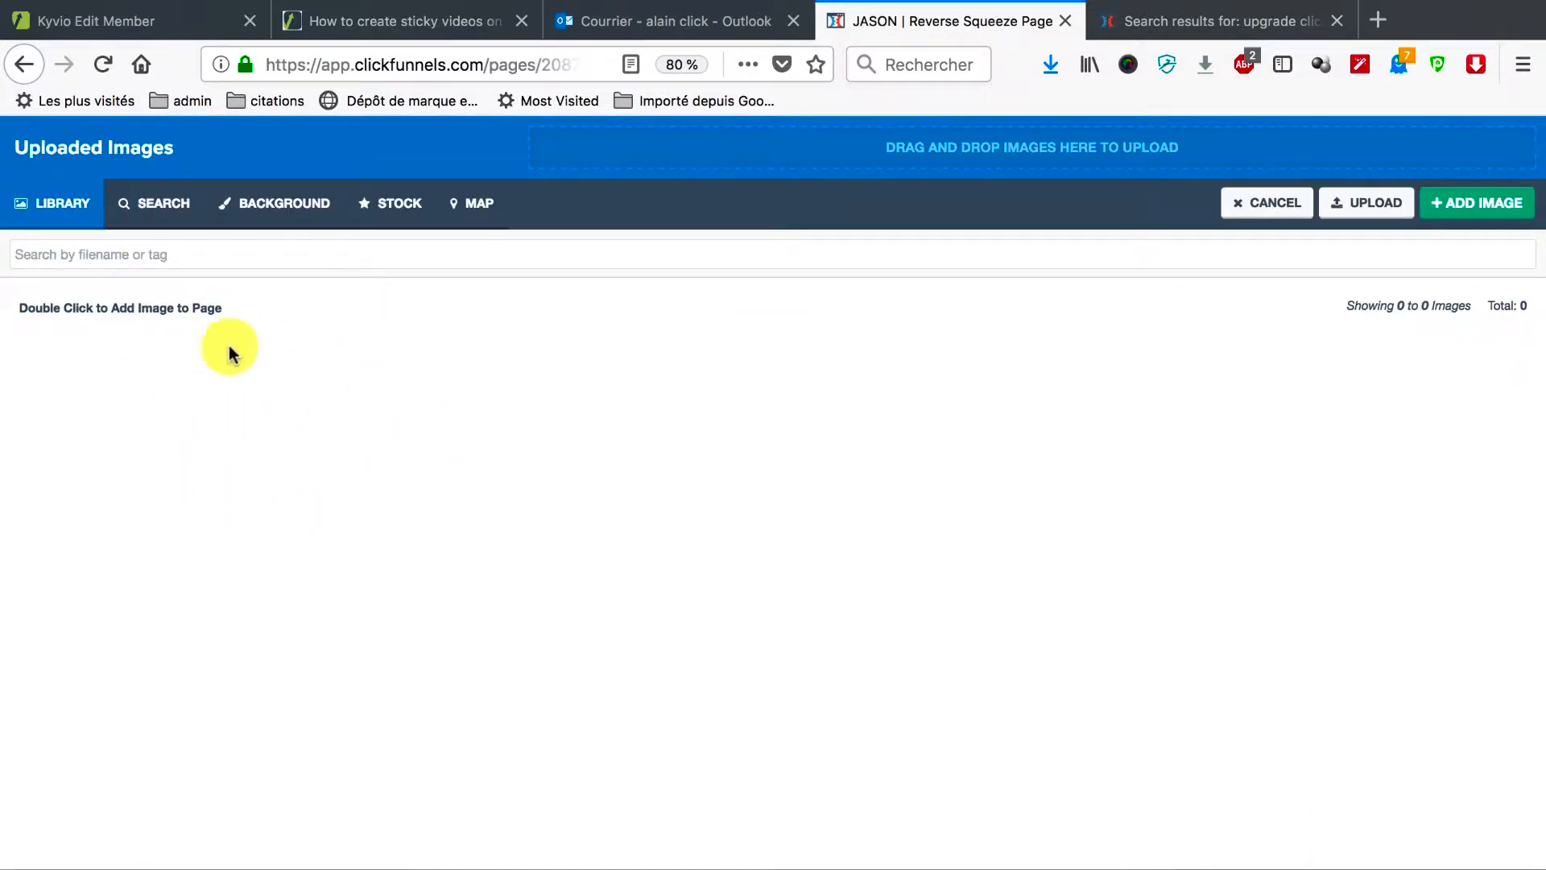
left_click(999, 155)
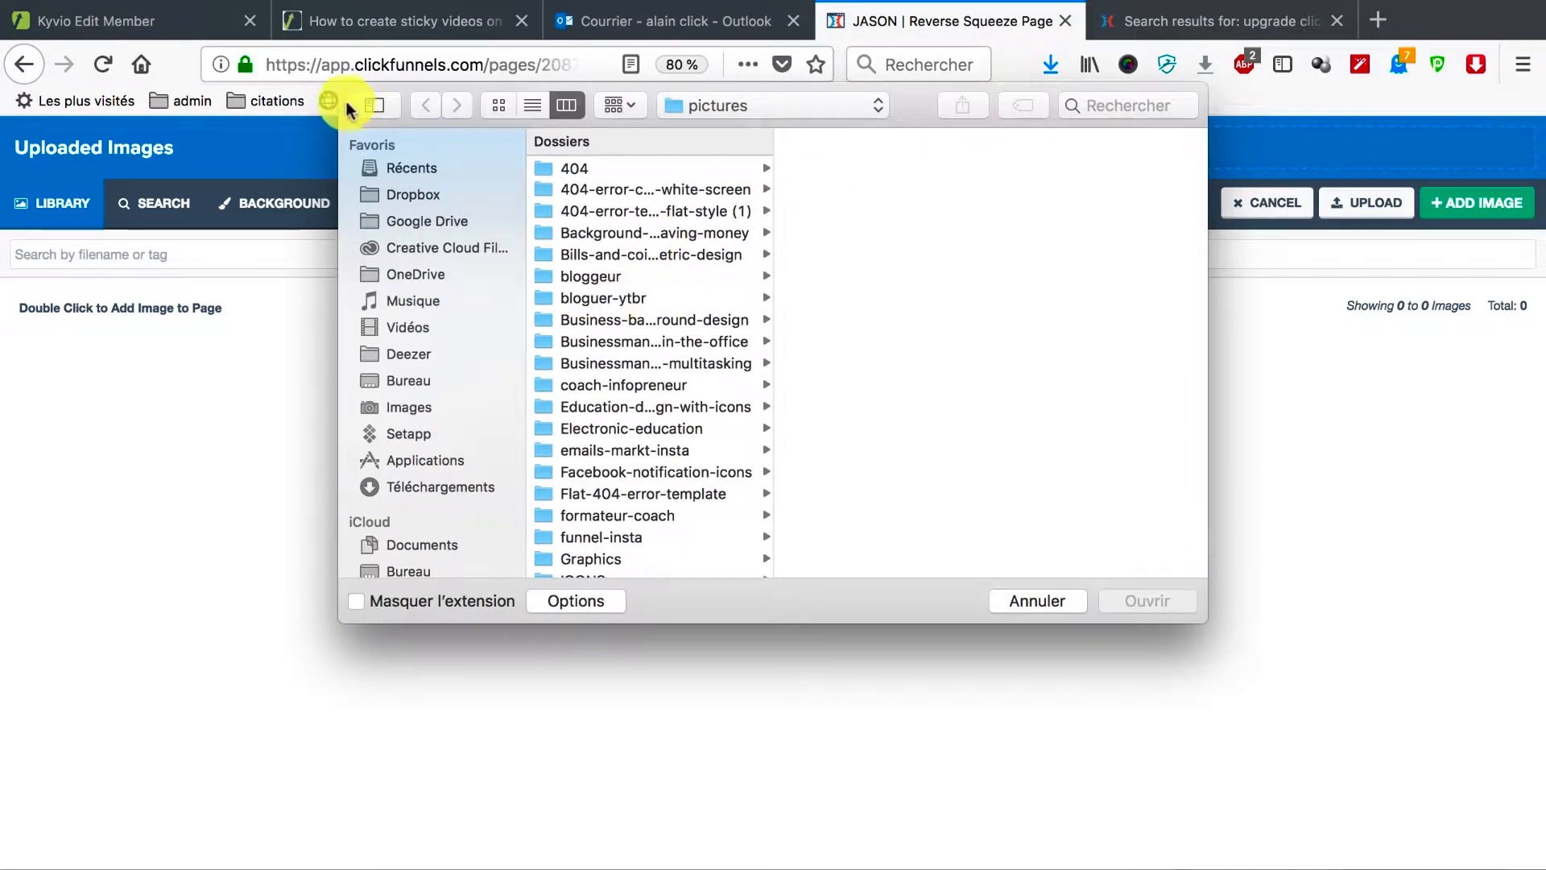
left_click(1047, 600)
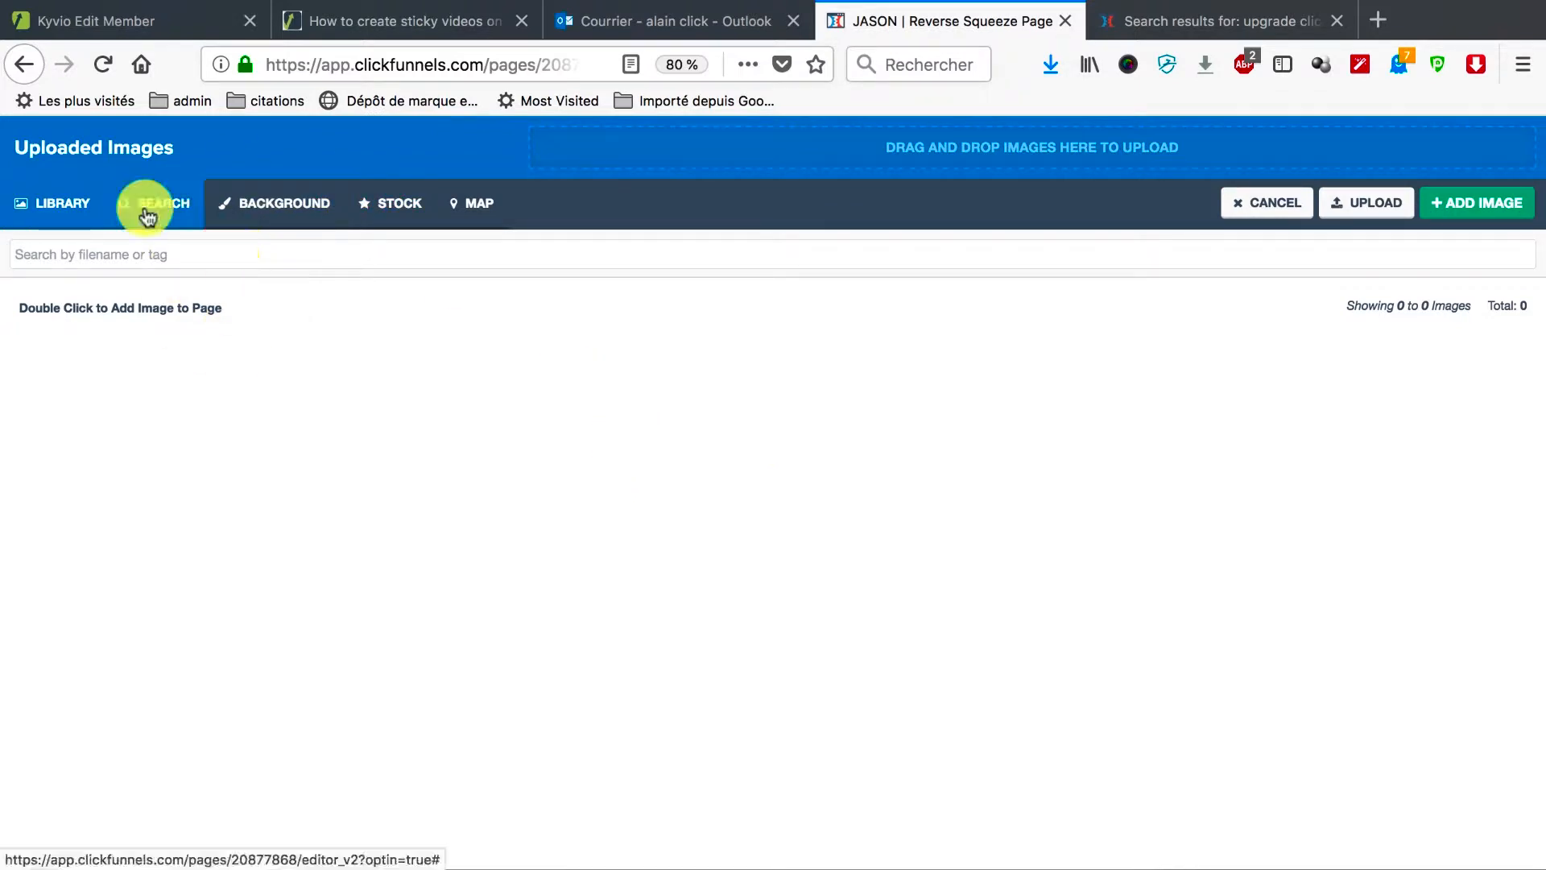
left_click(165, 252)
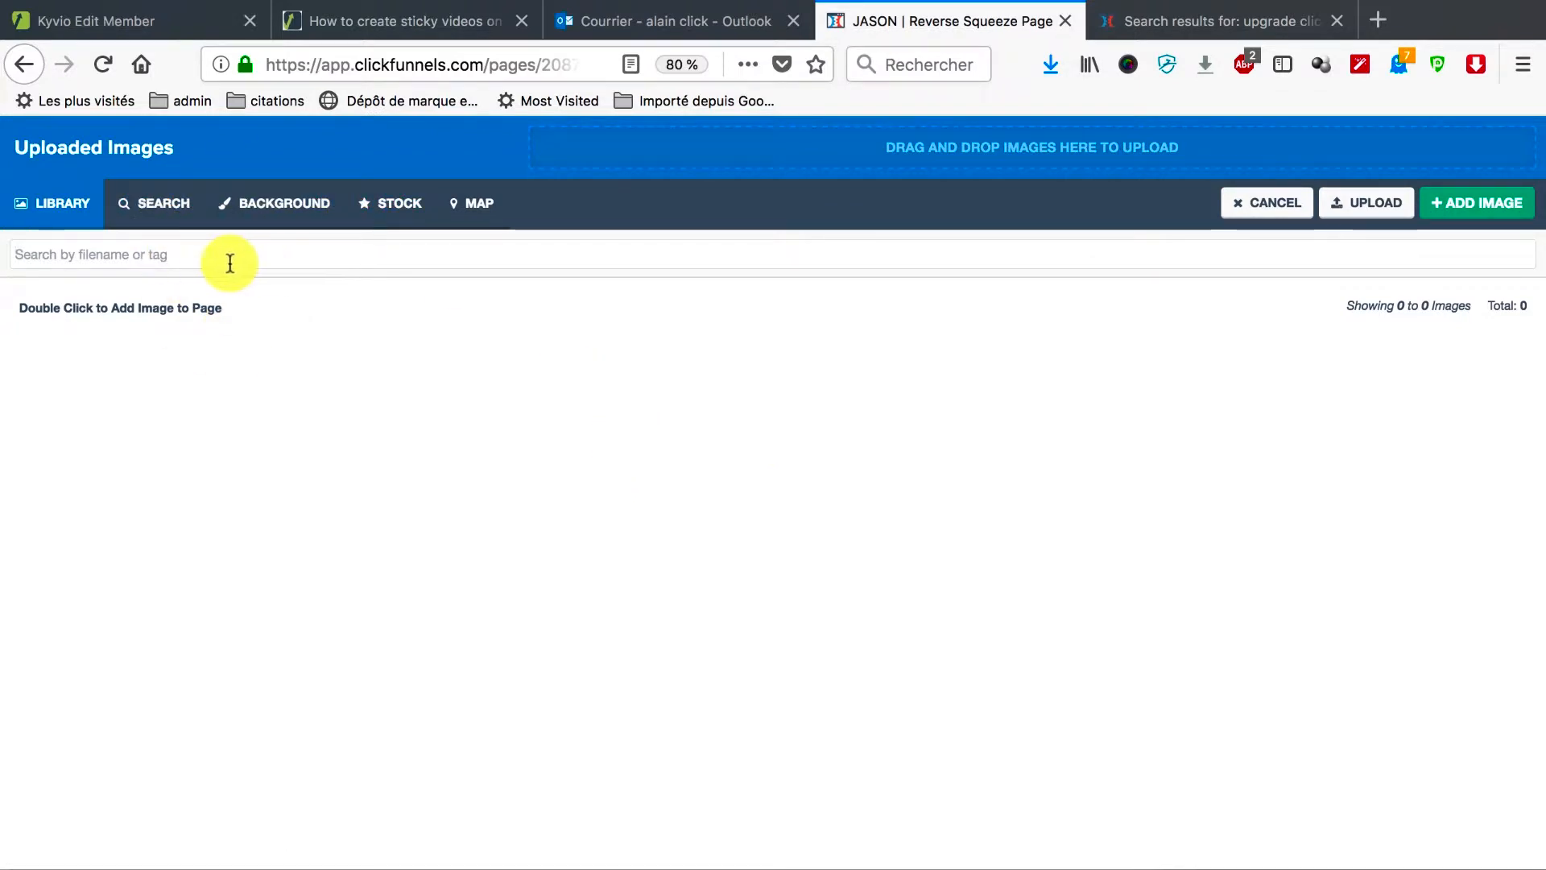
Step: Search Pixabay for "business" images and try to upload the puzzle-pieces photo, cancelling the upload
left_click(168, 208)
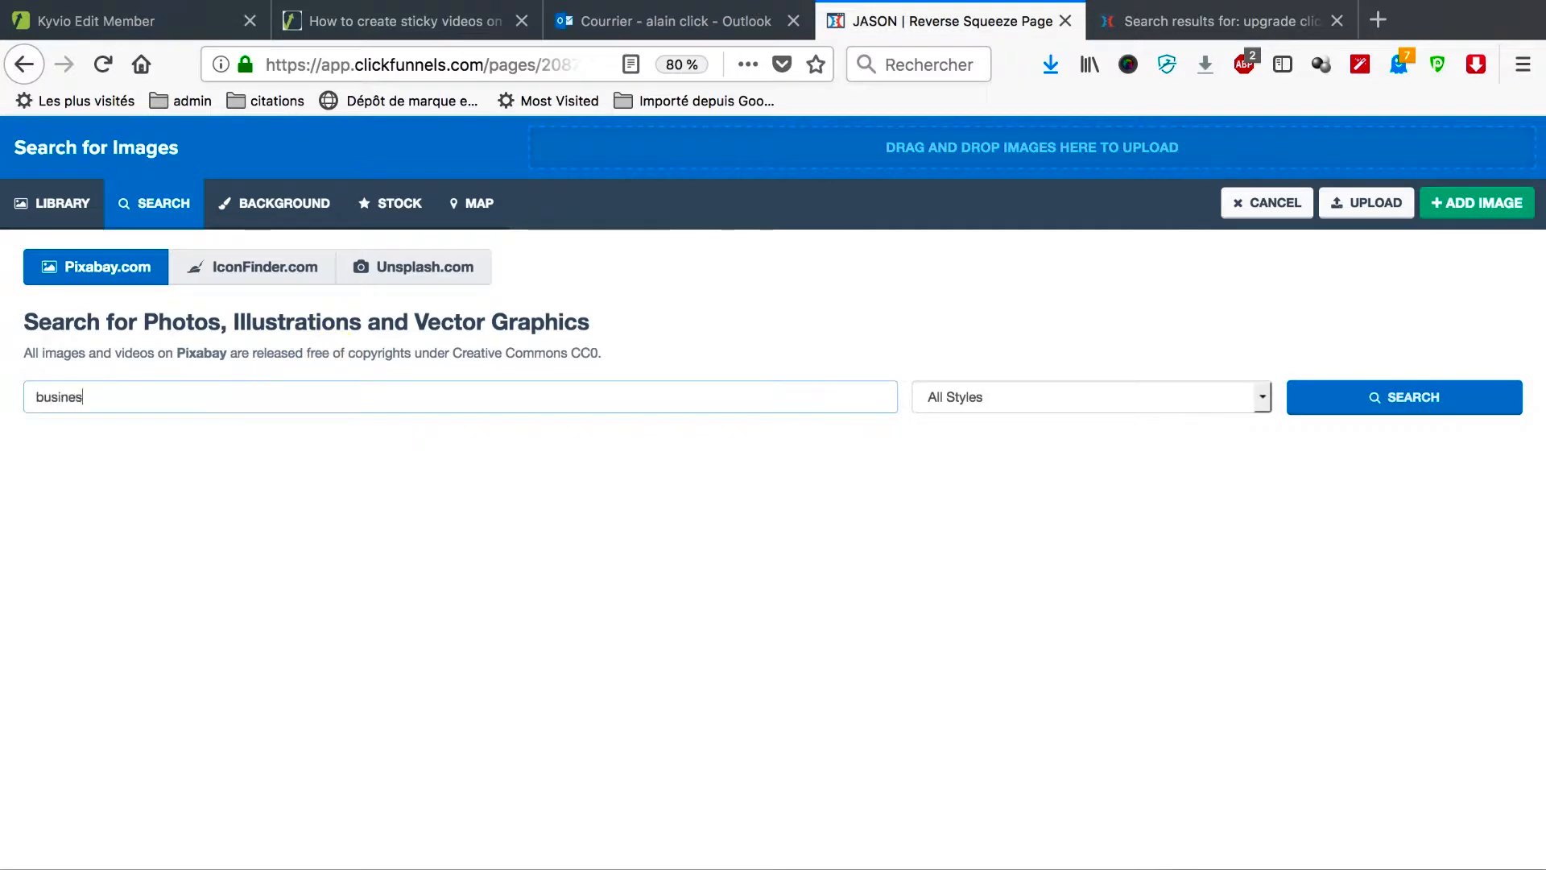
left_click(1315, 403)
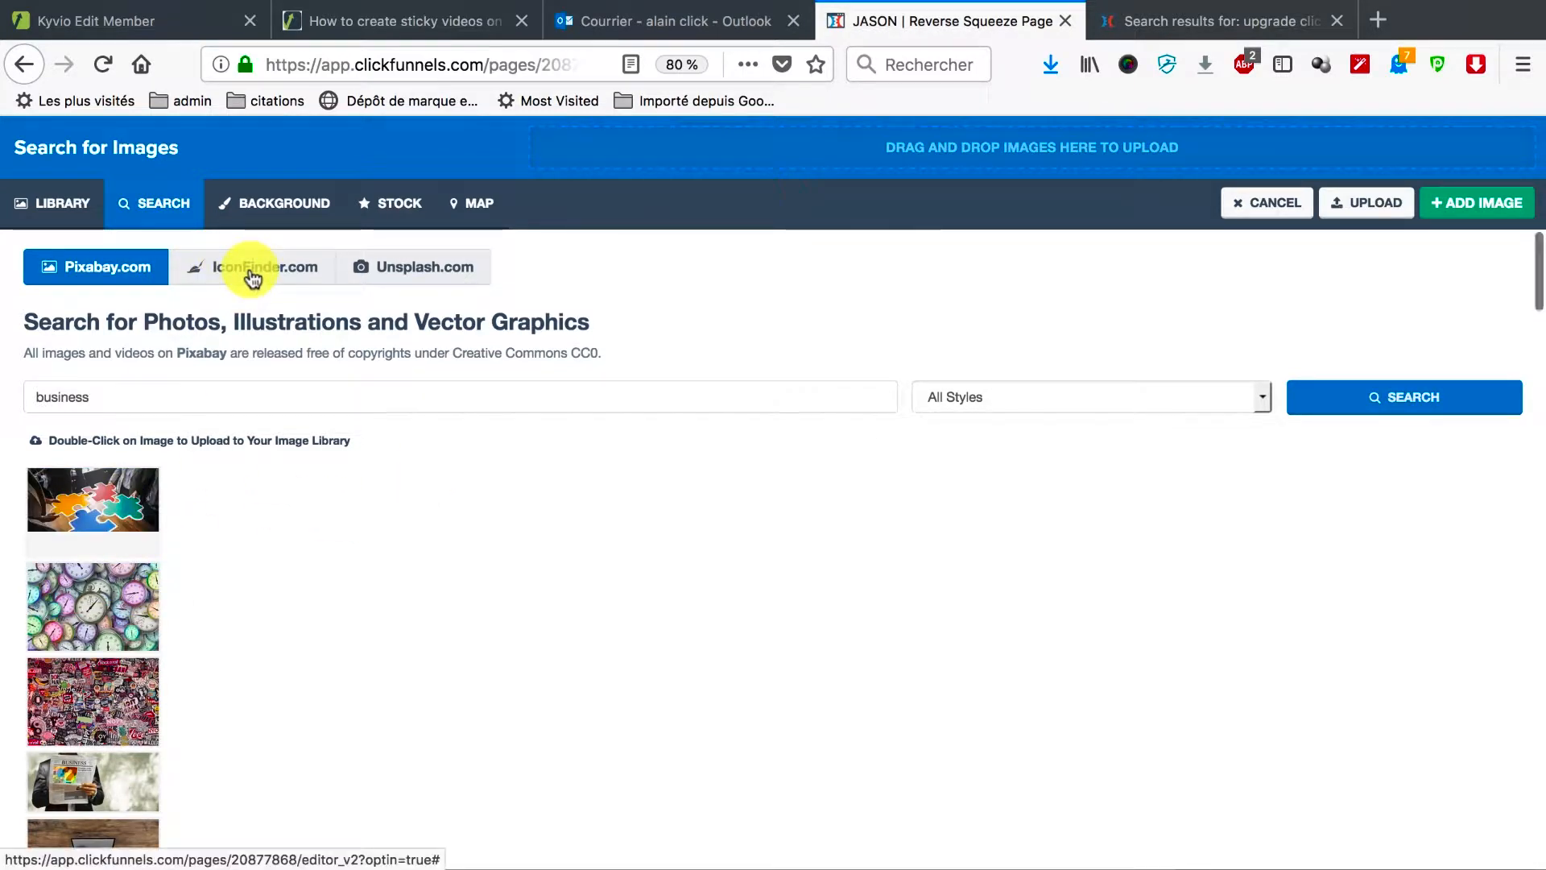
double_click(104, 533)
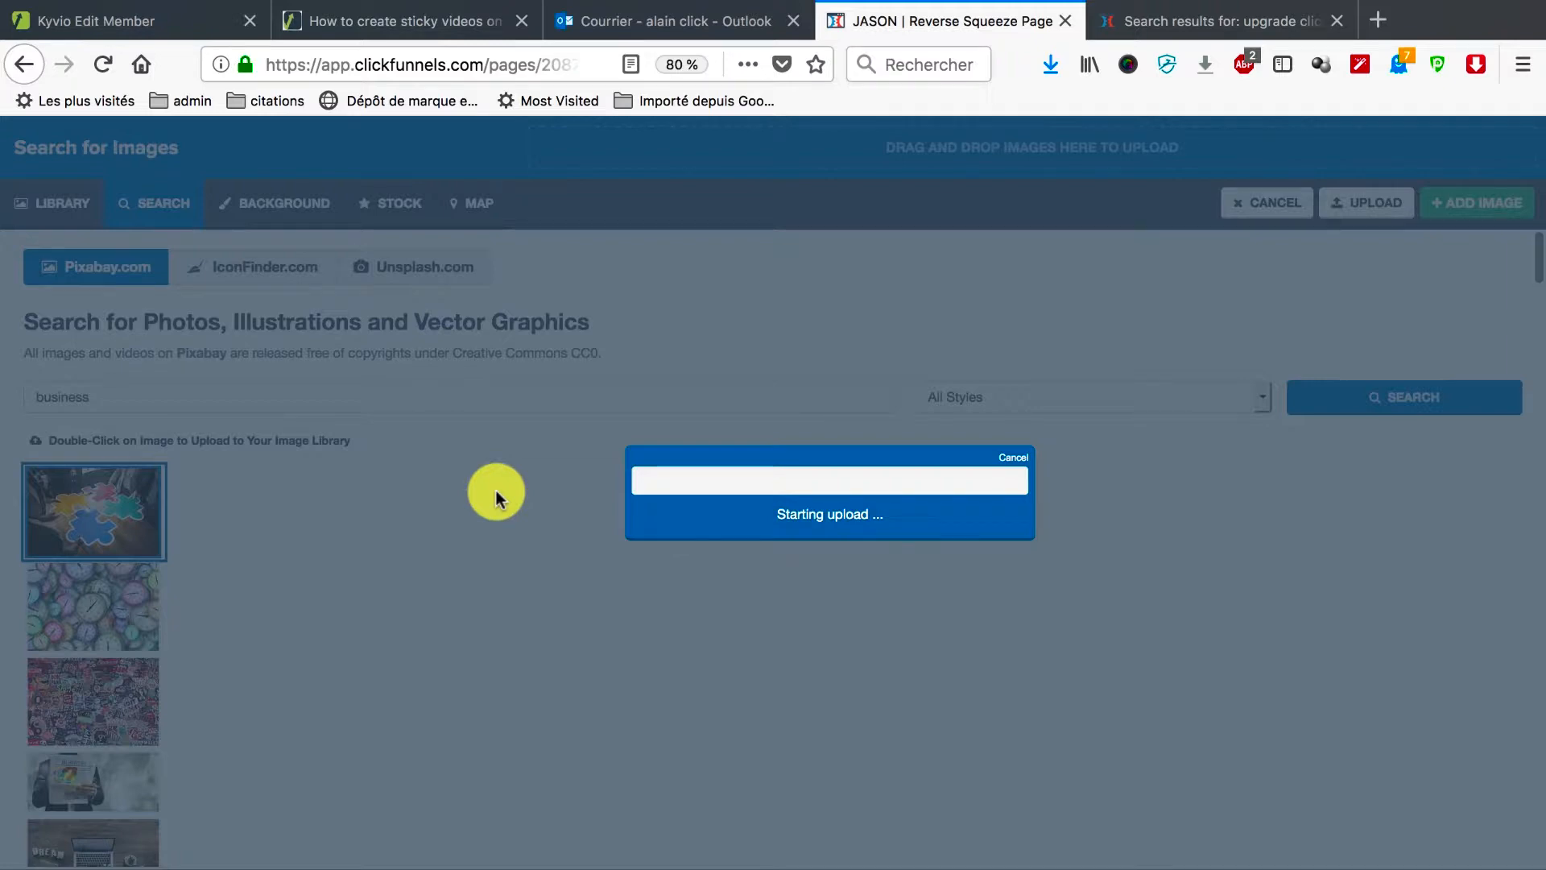
left_click(1021, 462)
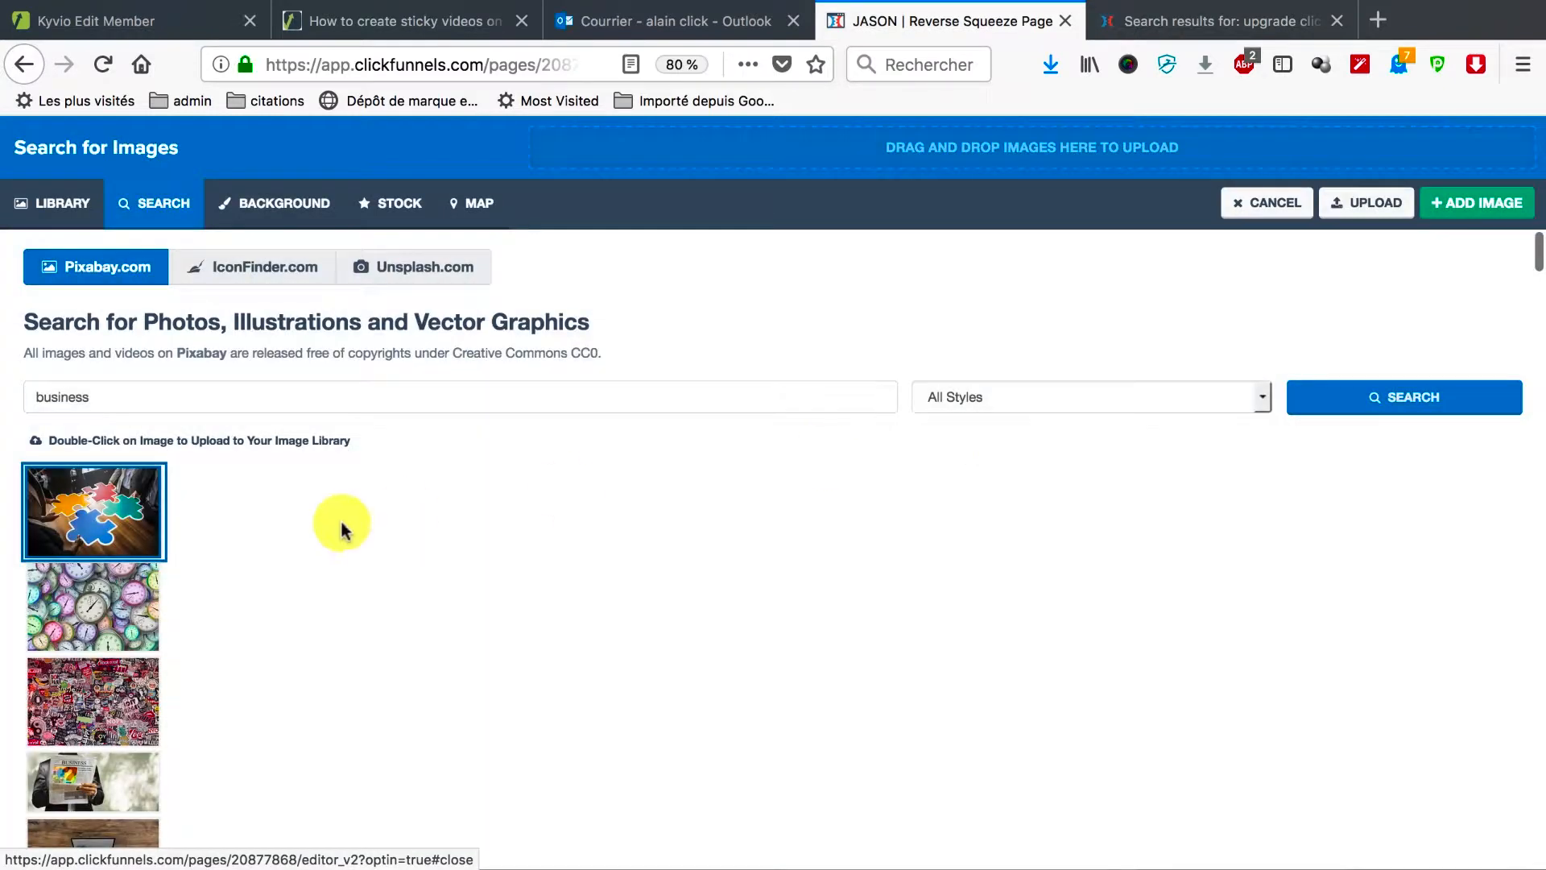
Step: Upload the colourful clocks photo to the image library and use it for the image element in the first column
left_click(98, 615)
double_click(133, 613)
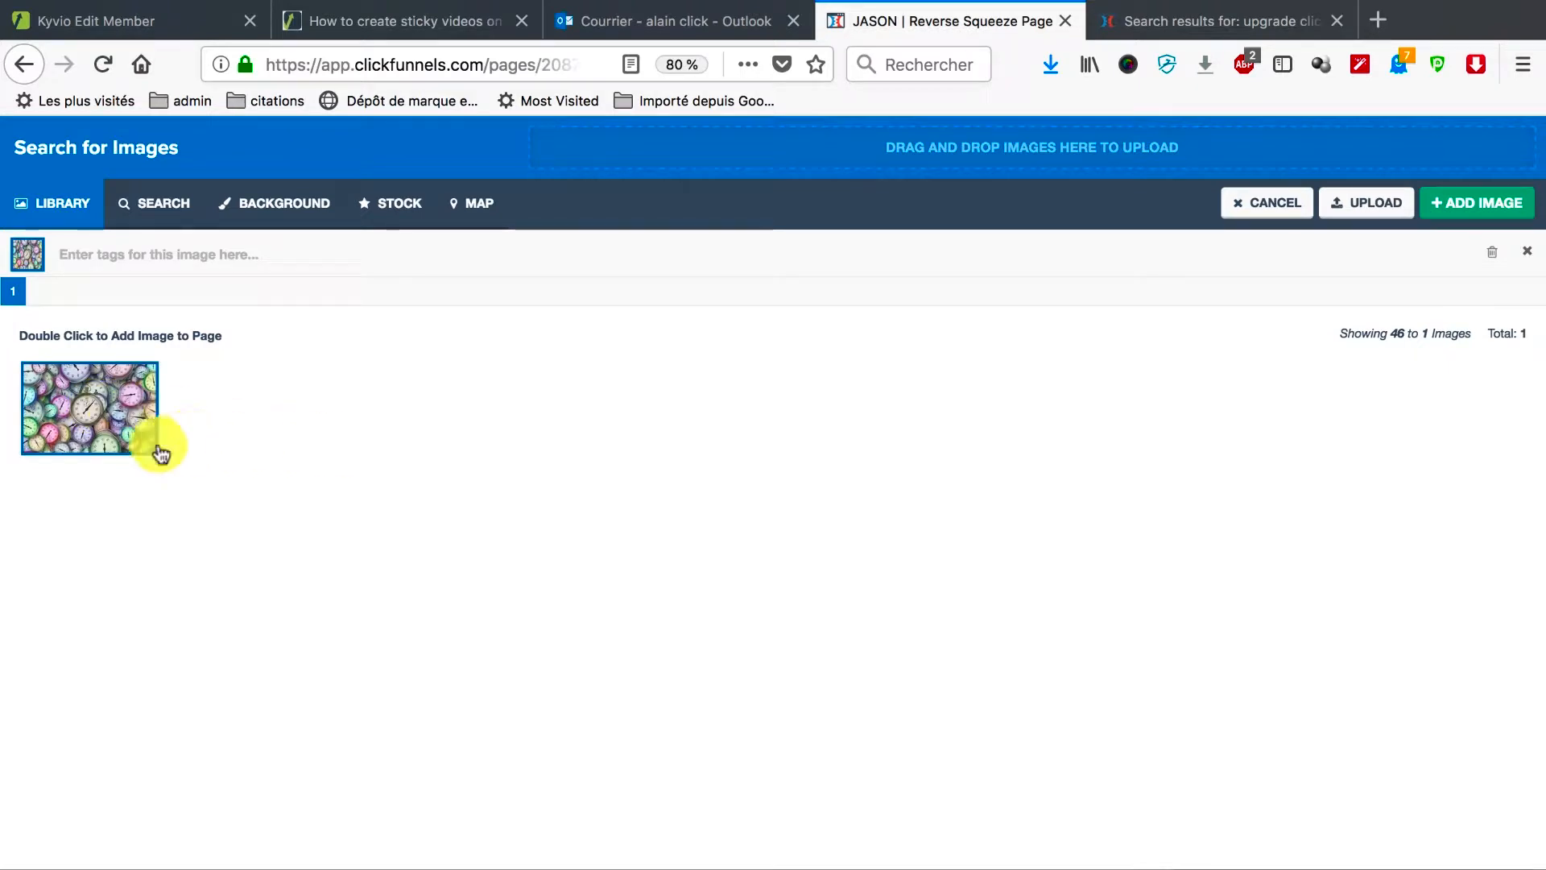
double_click(121, 435)
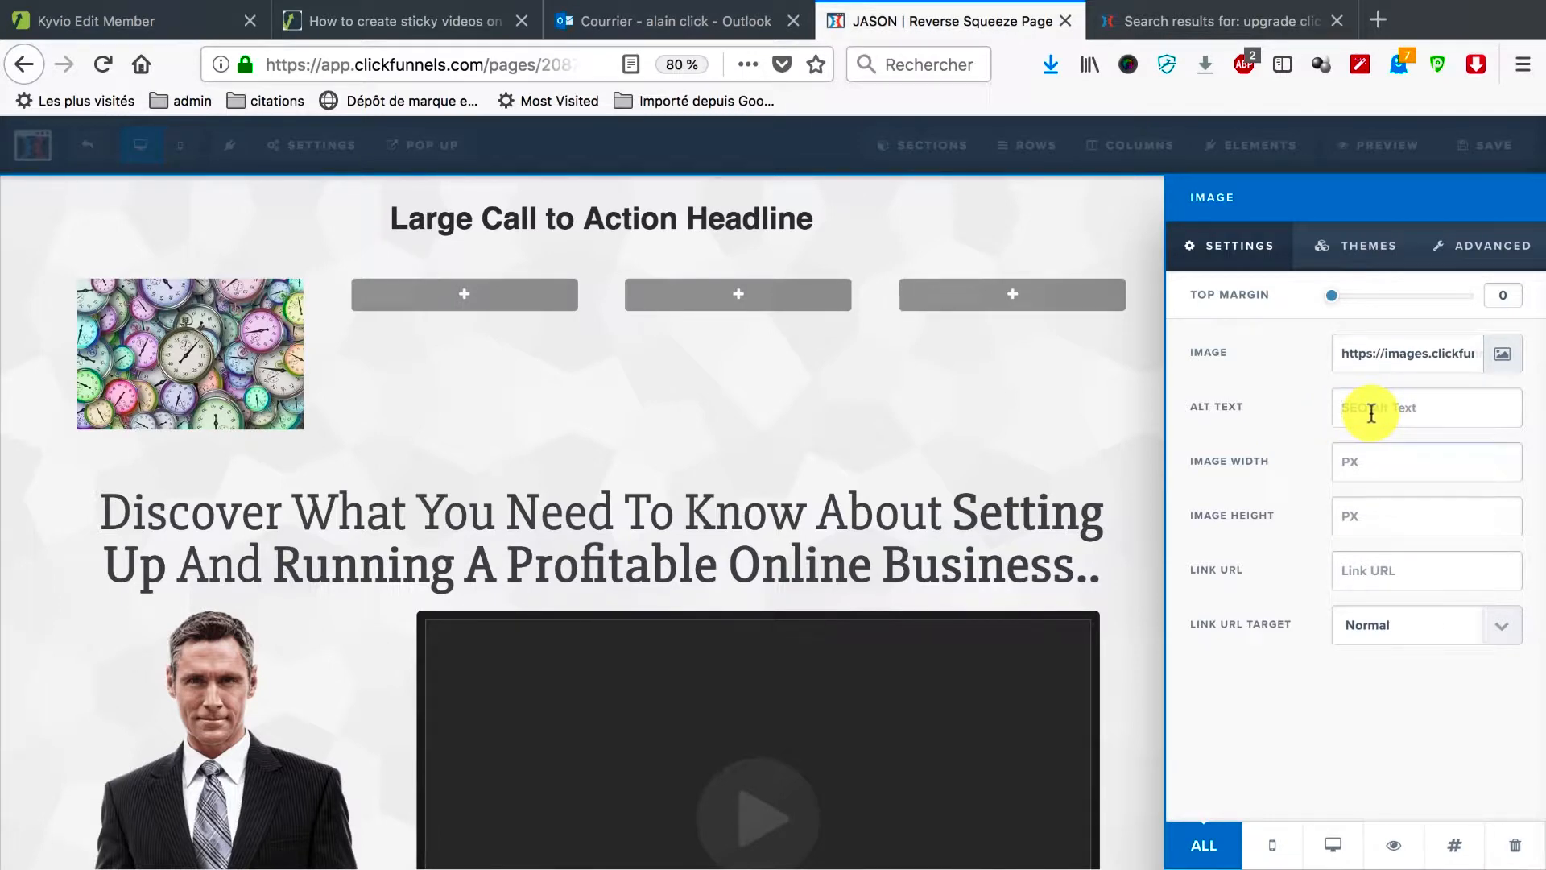
Step: Set the clocks image's alt text to "business"
type("bus")
left_click(1371, 409)
key("BackSpace")
key("BackSpace")
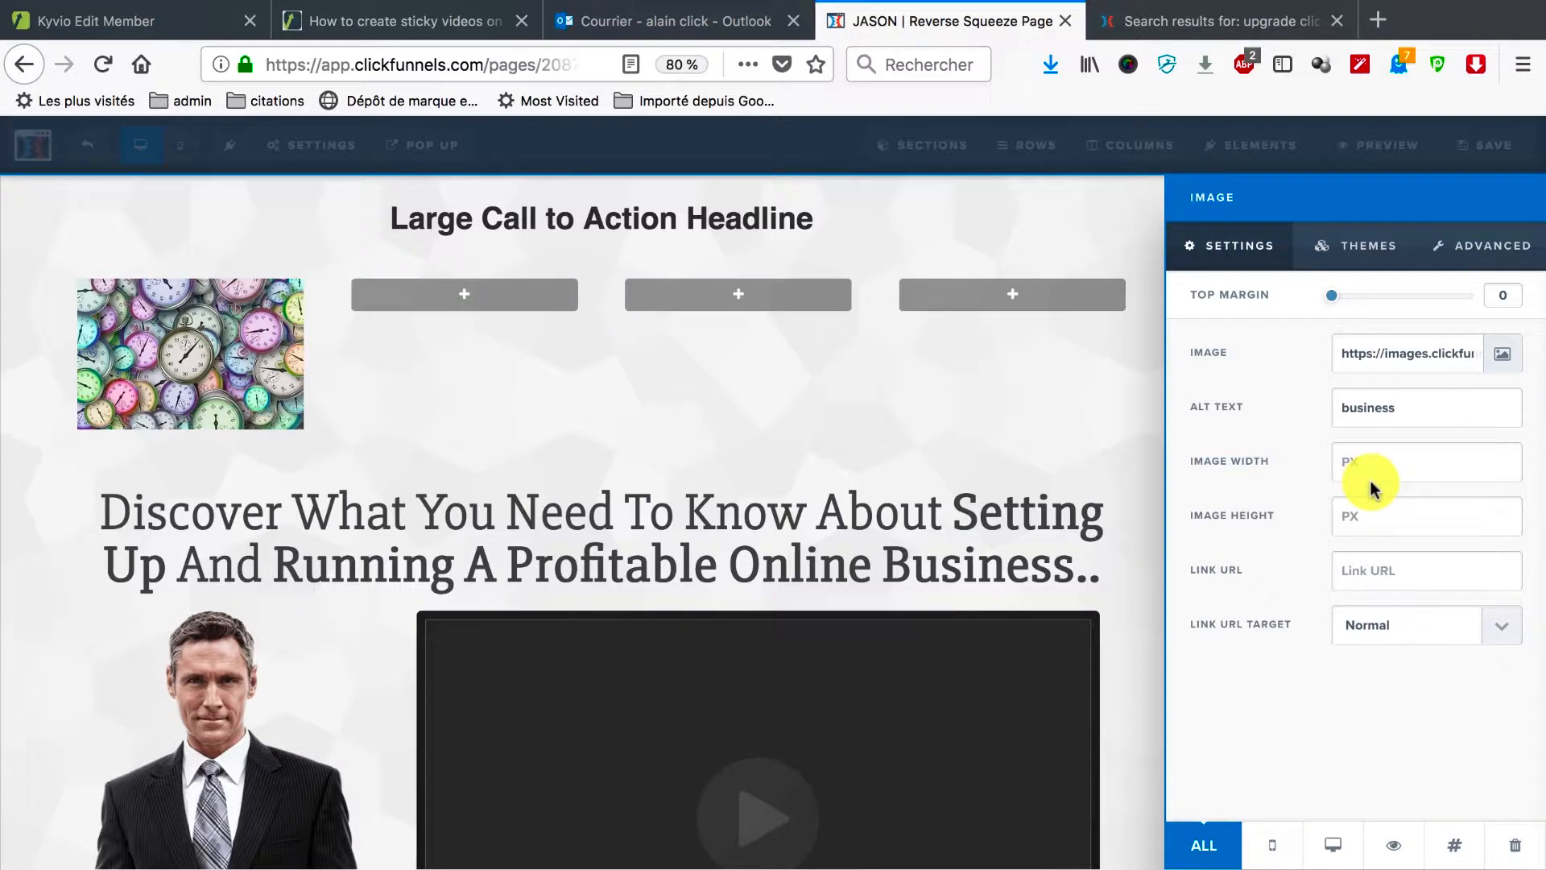
Step: Try an image width of 50 px on the clocks image, and clear the width value again
left_click(1374, 456)
type("50")
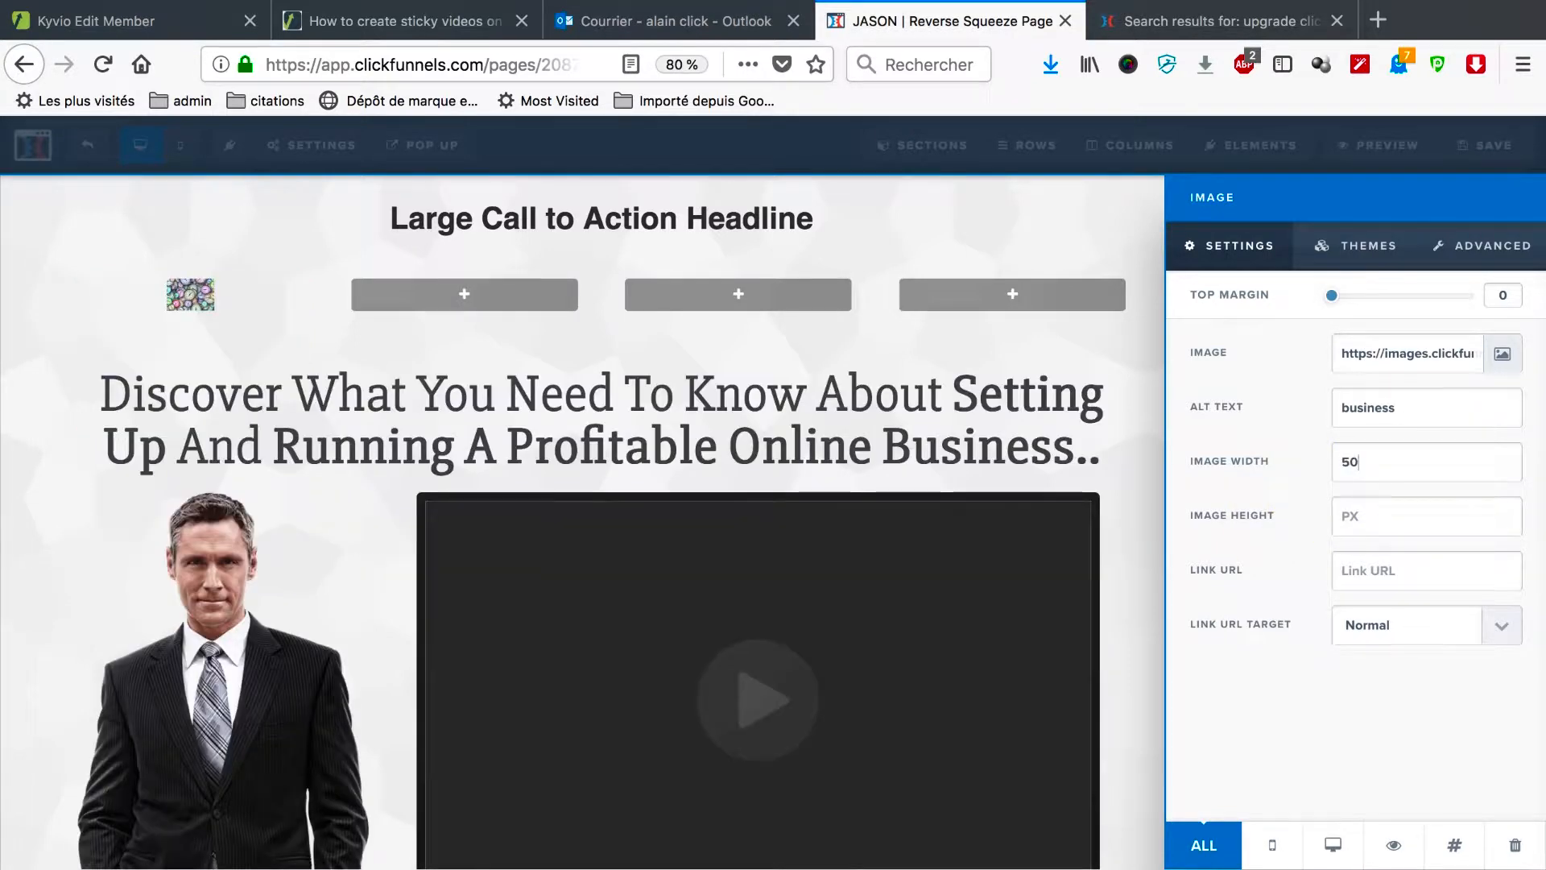
key("BackSpace")
key("BackSpace")
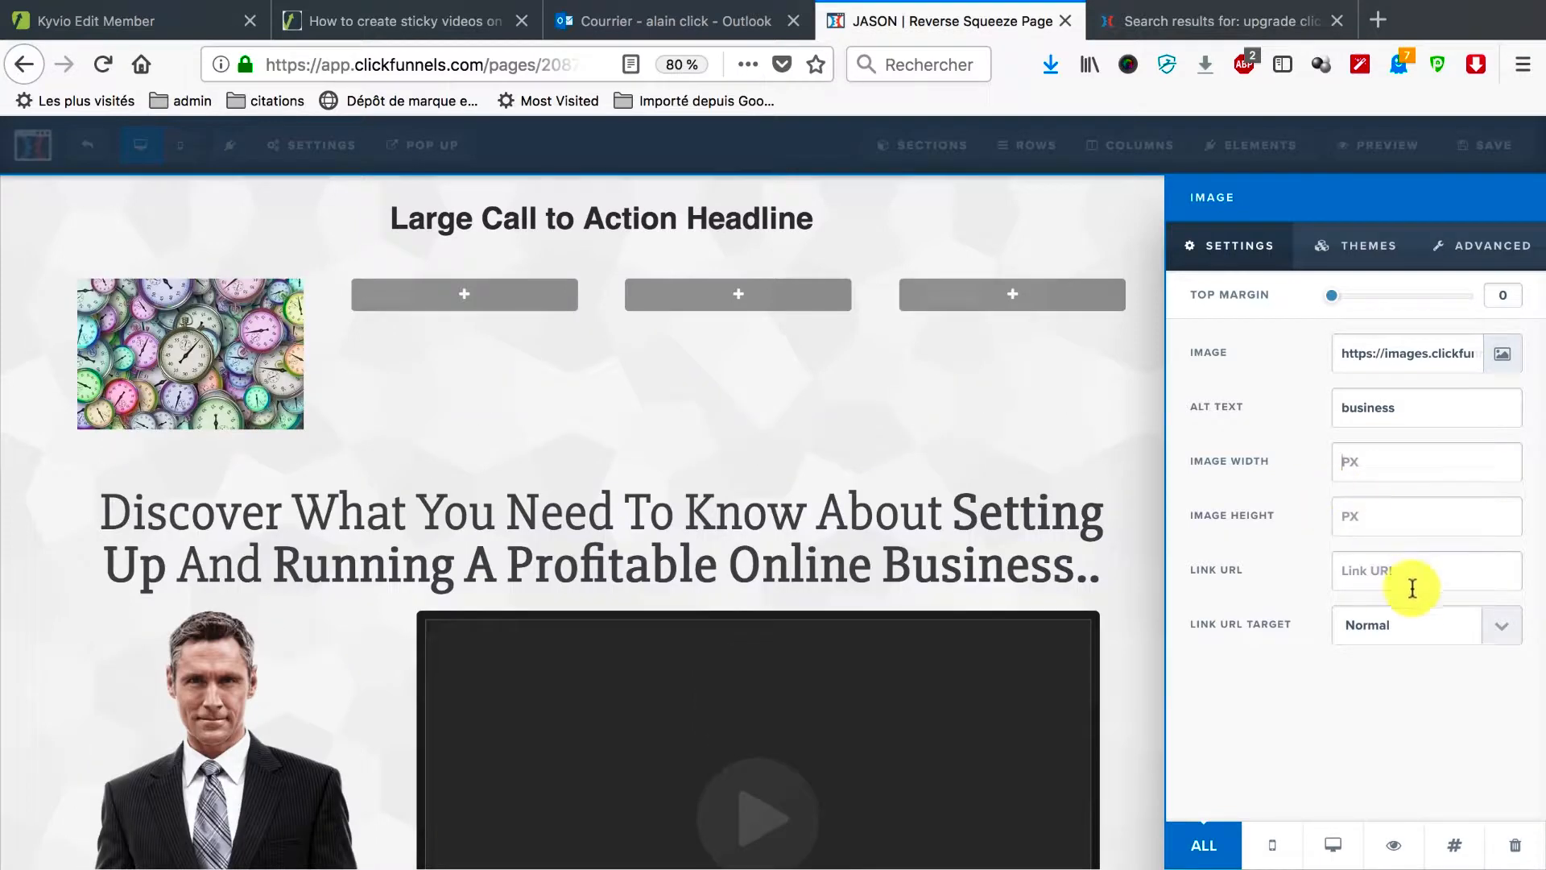
left_click(1388, 572)
type("#")
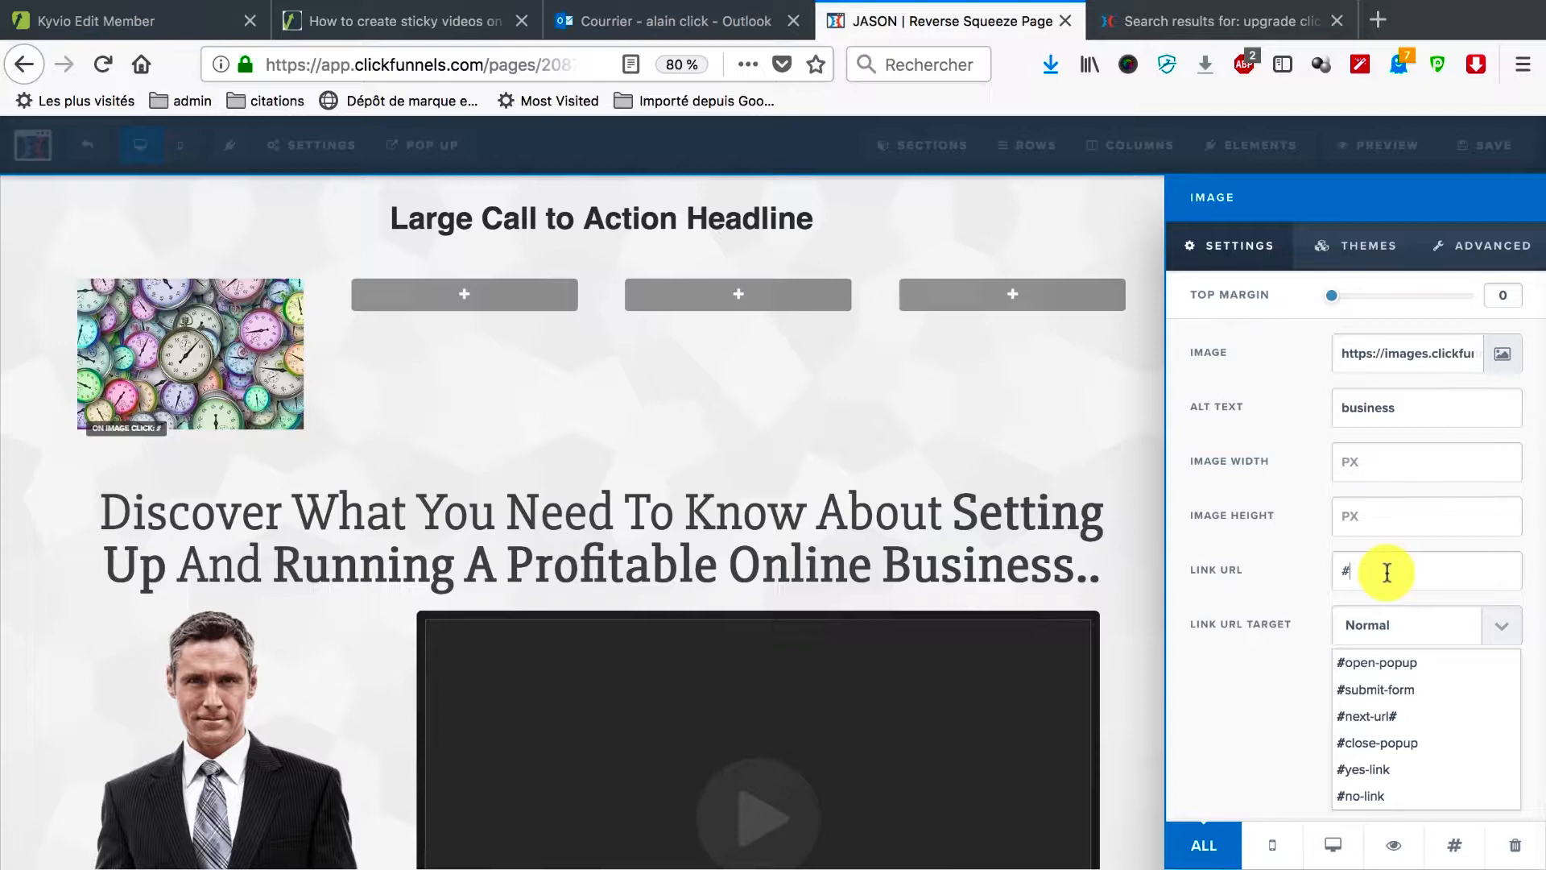
key("BackSpace")
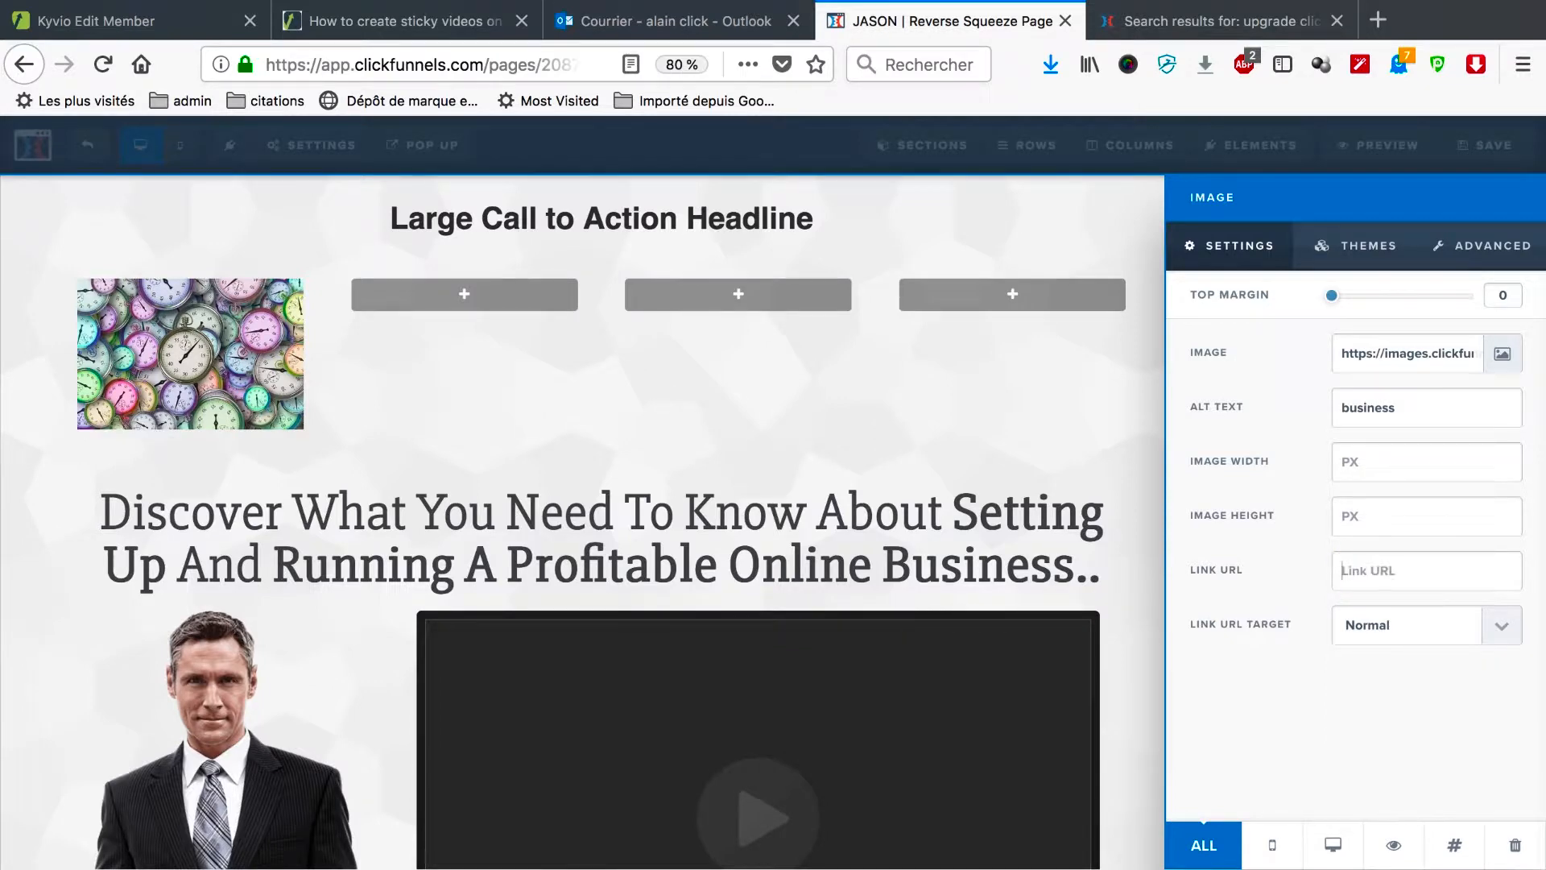
type("HH")
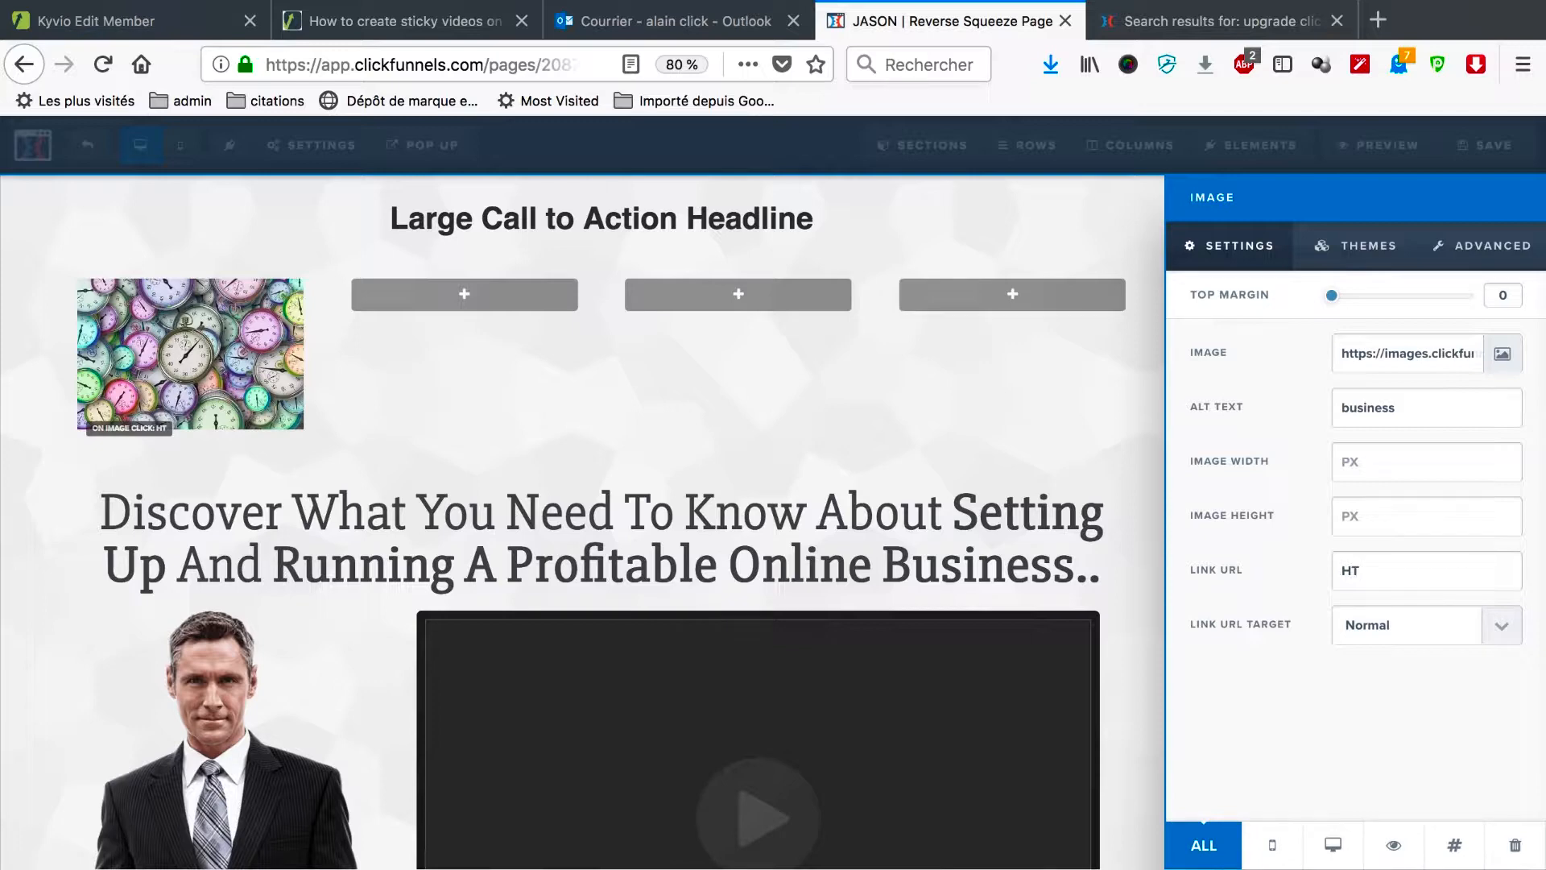
key("BackSpace")
type("https://google.com")
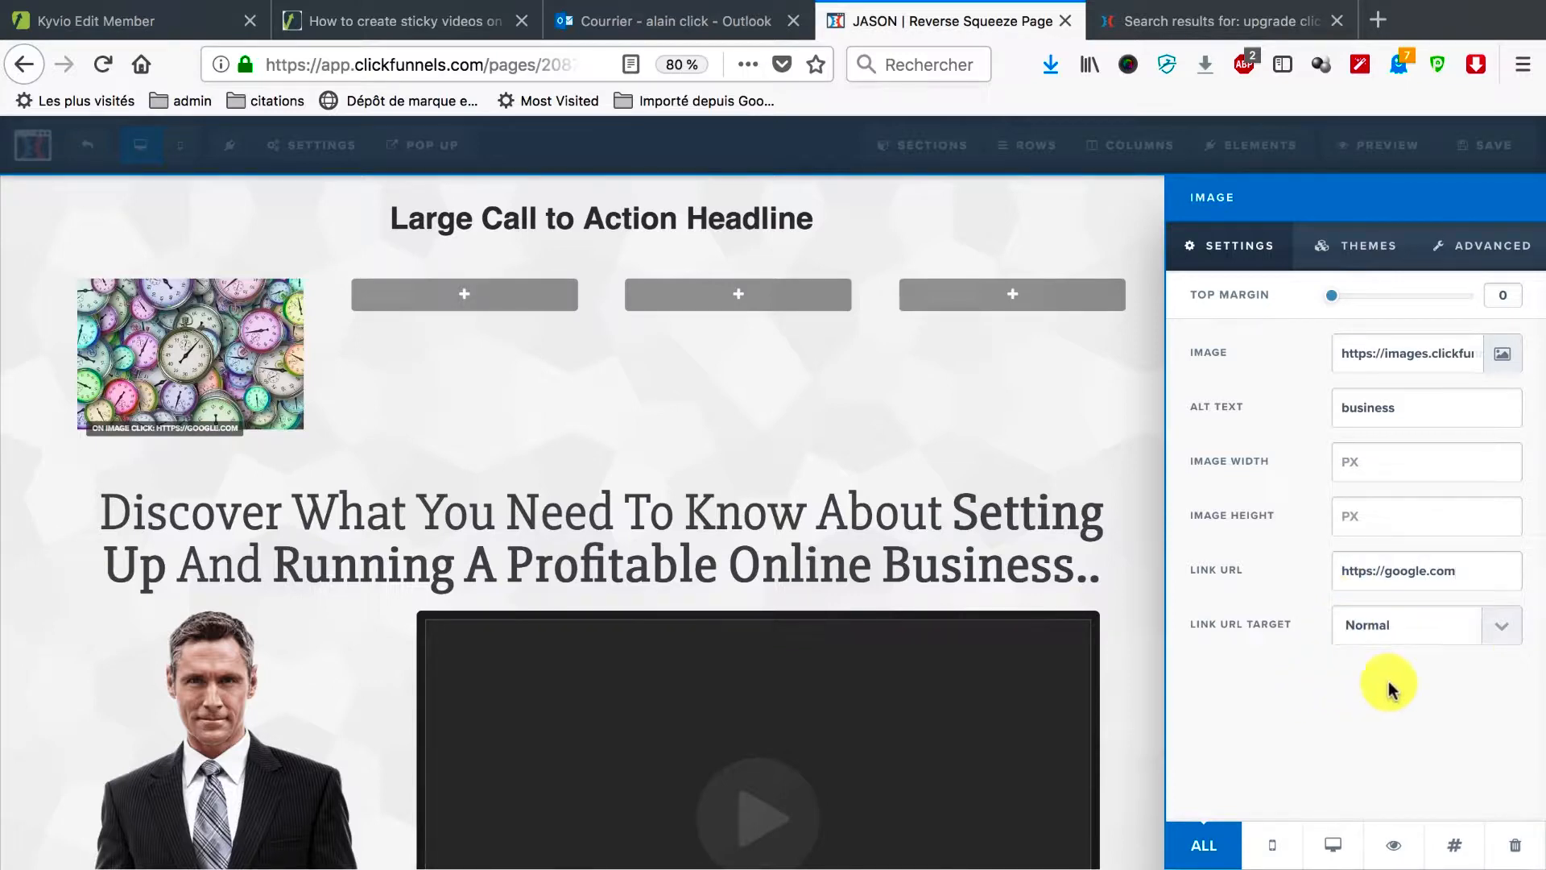
left_click(1494, 637)
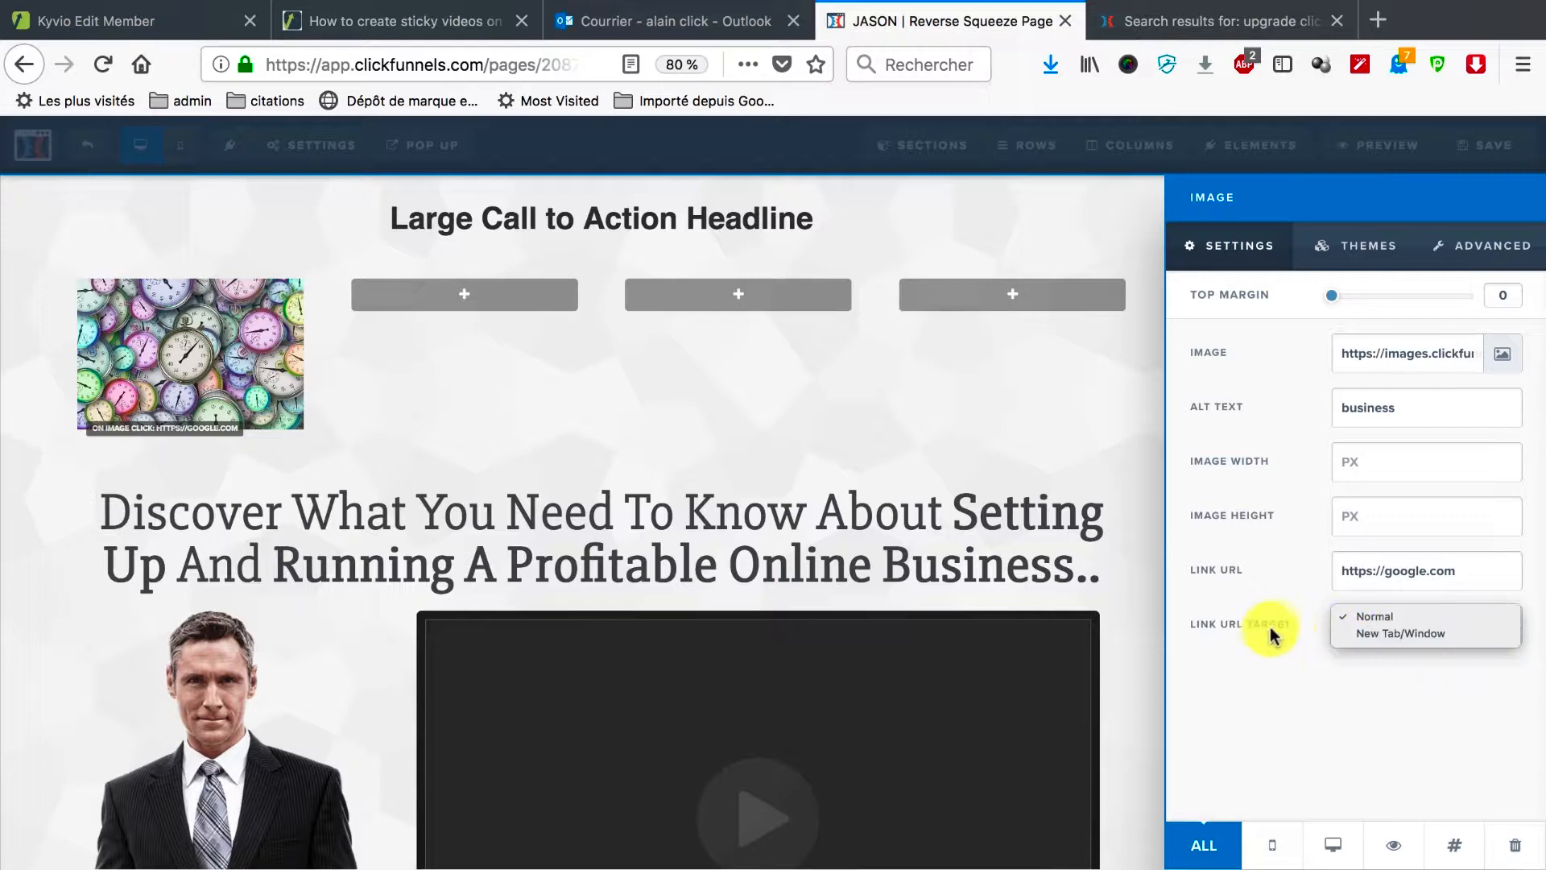
left_click(1370, 636)
Step: Apply an image theme with a white frame and soft shadow to the clocks image
left_click(1309, 250)
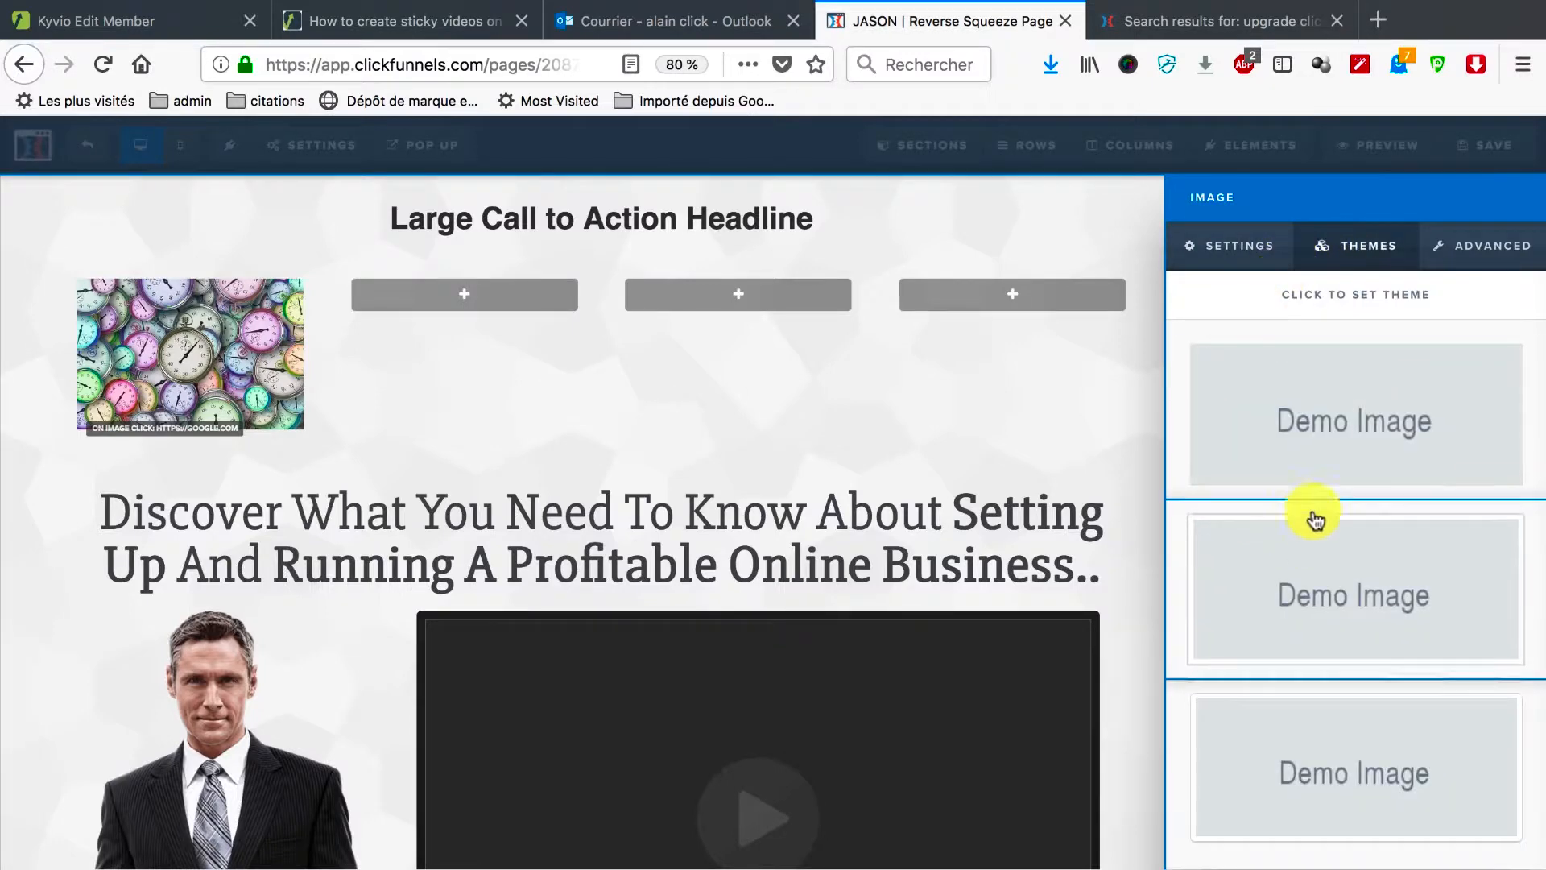
scroll(1325, 480, "down", 1)
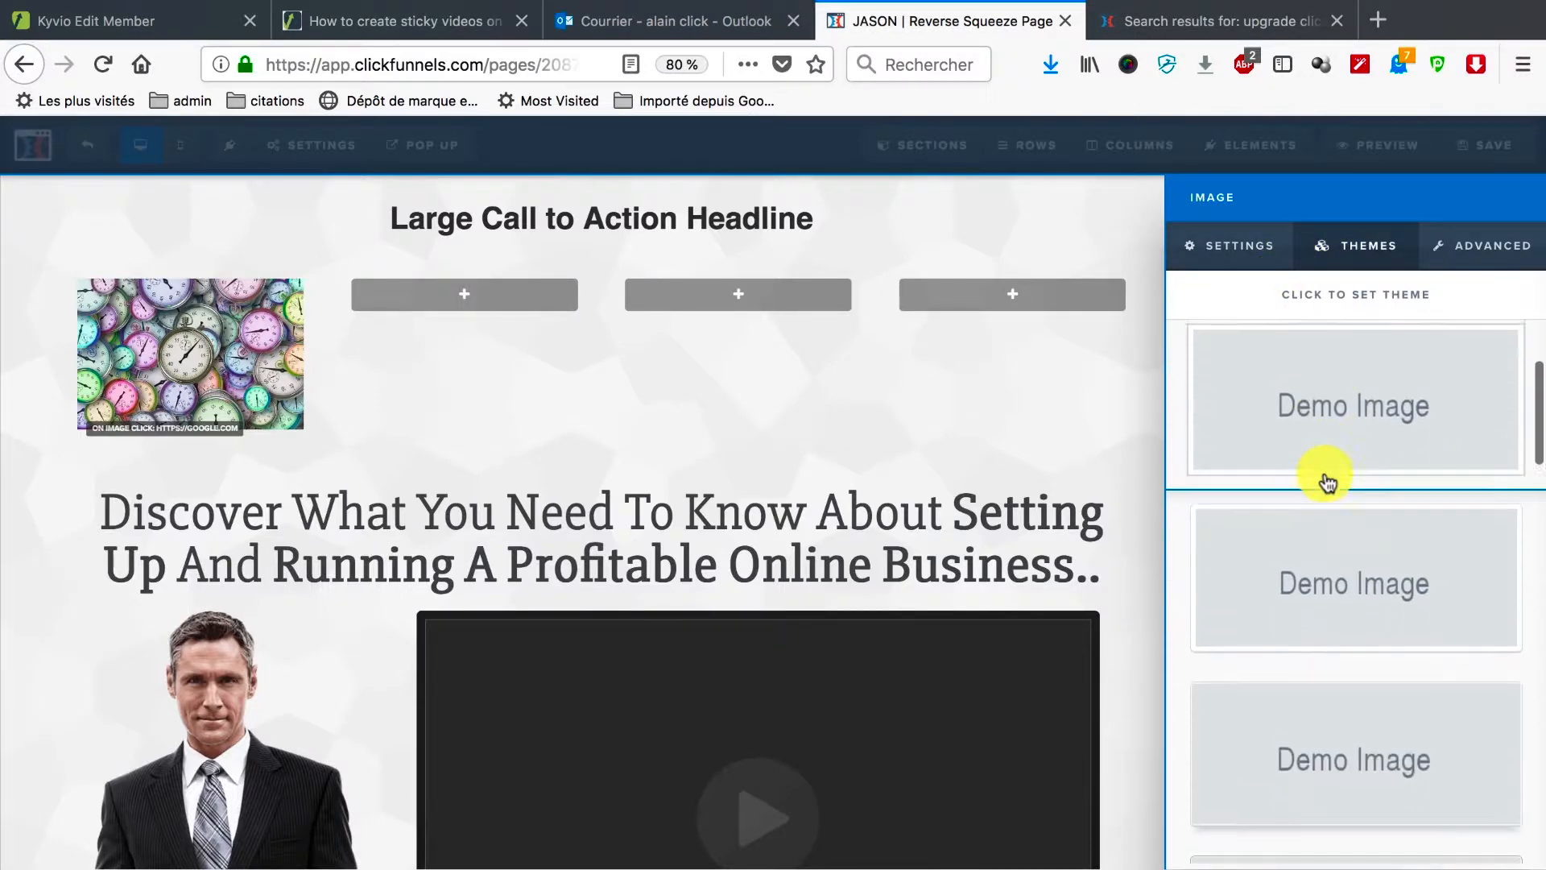
scroll(1325, 488, "down", 1)
left_click(1315, 553)
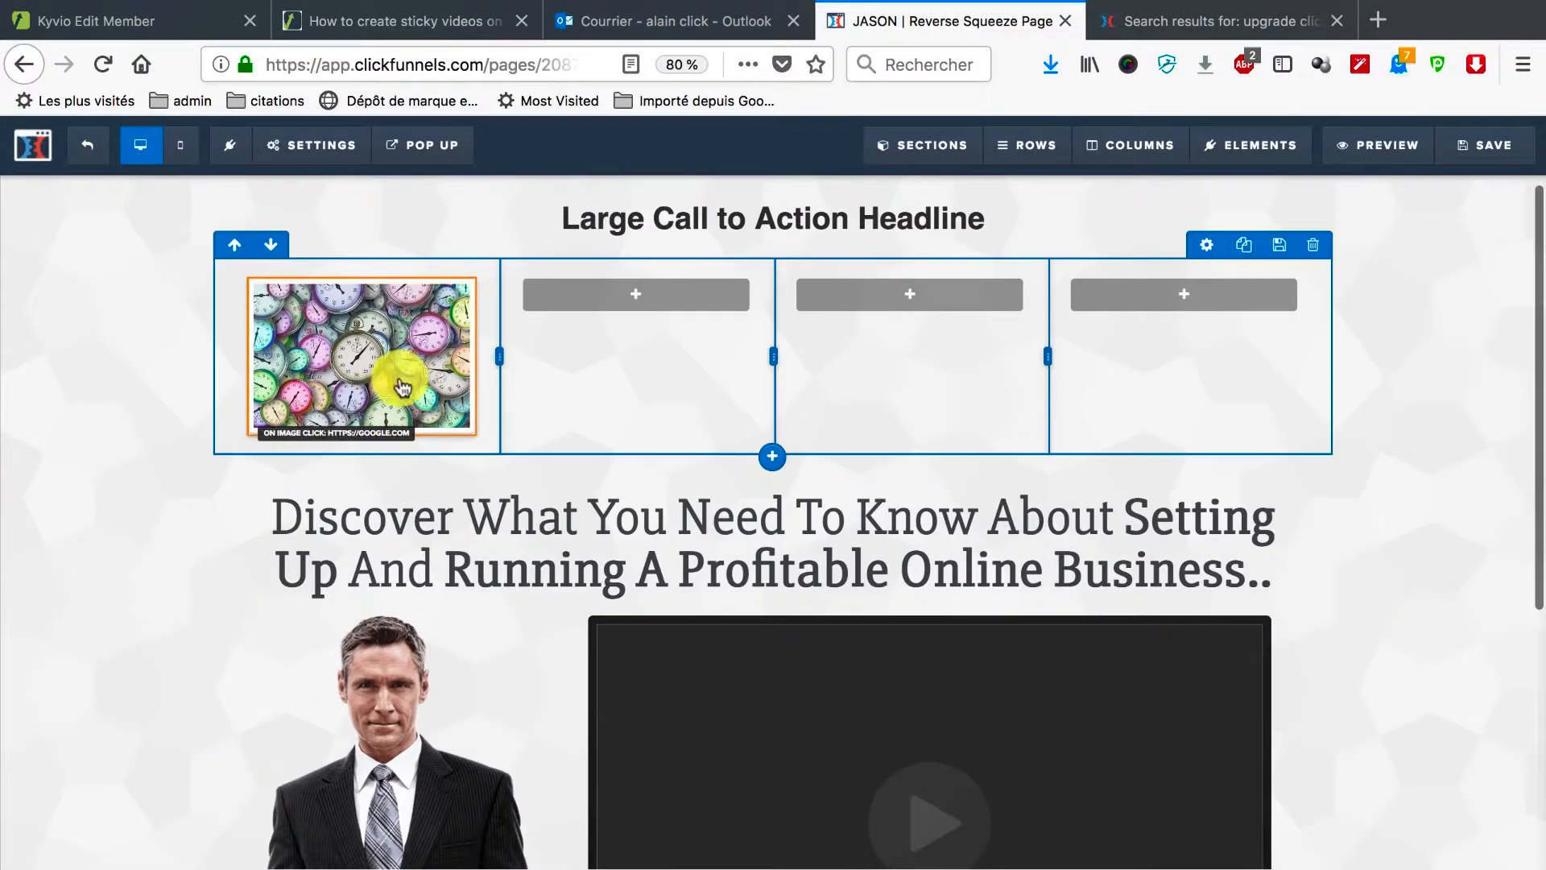
Step: Try the Black & White grey scale effect on the clocks image and set it back to Full Color
mouse_move(403, 367)
left_click(397, 274)
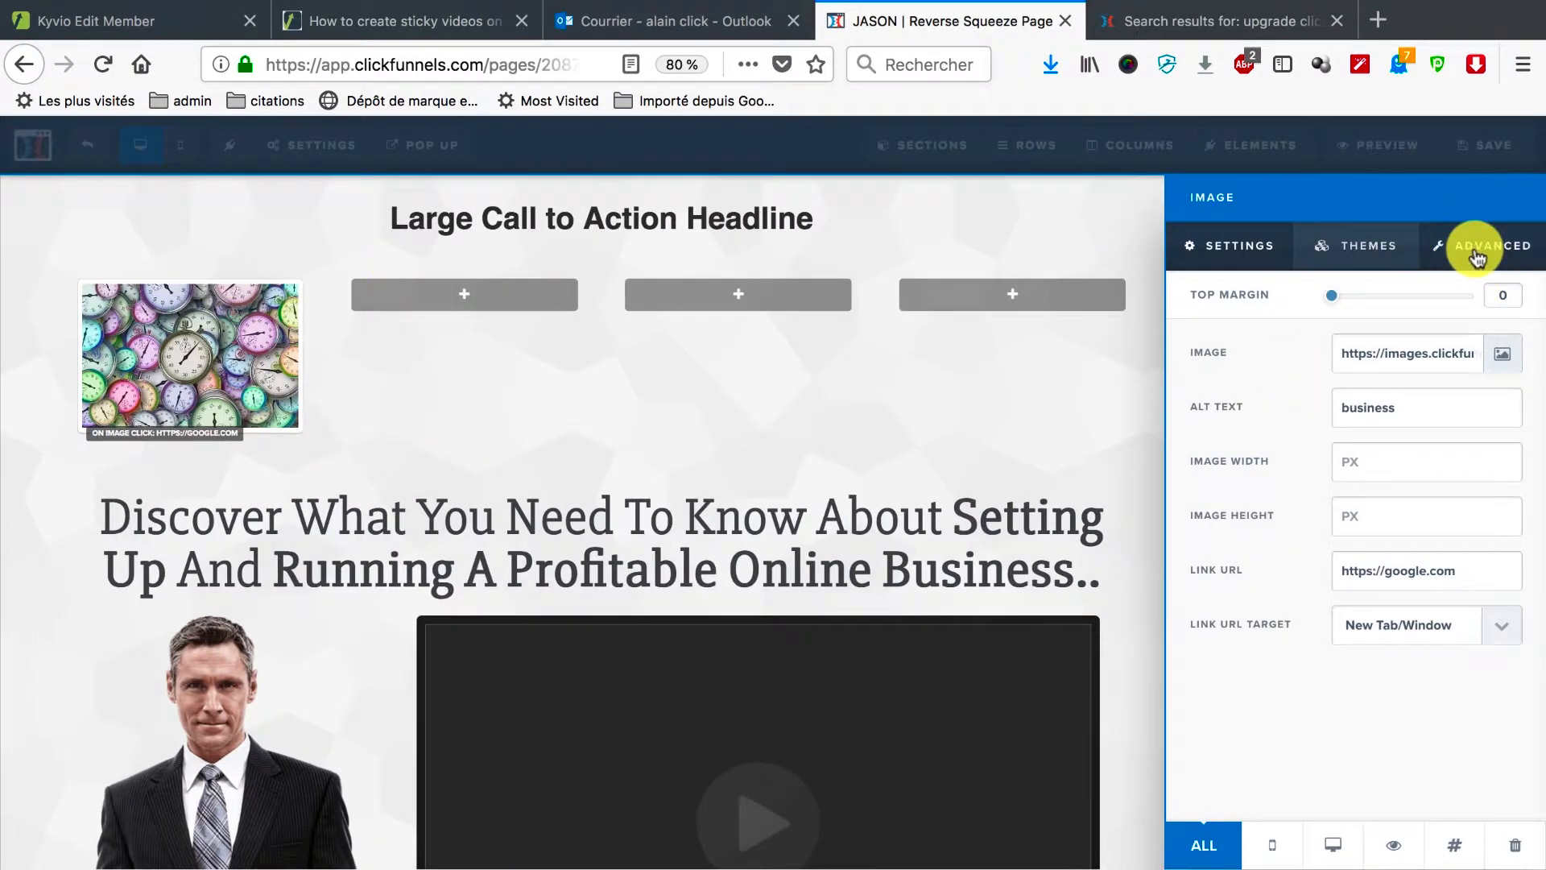
left_click(1478, 256)
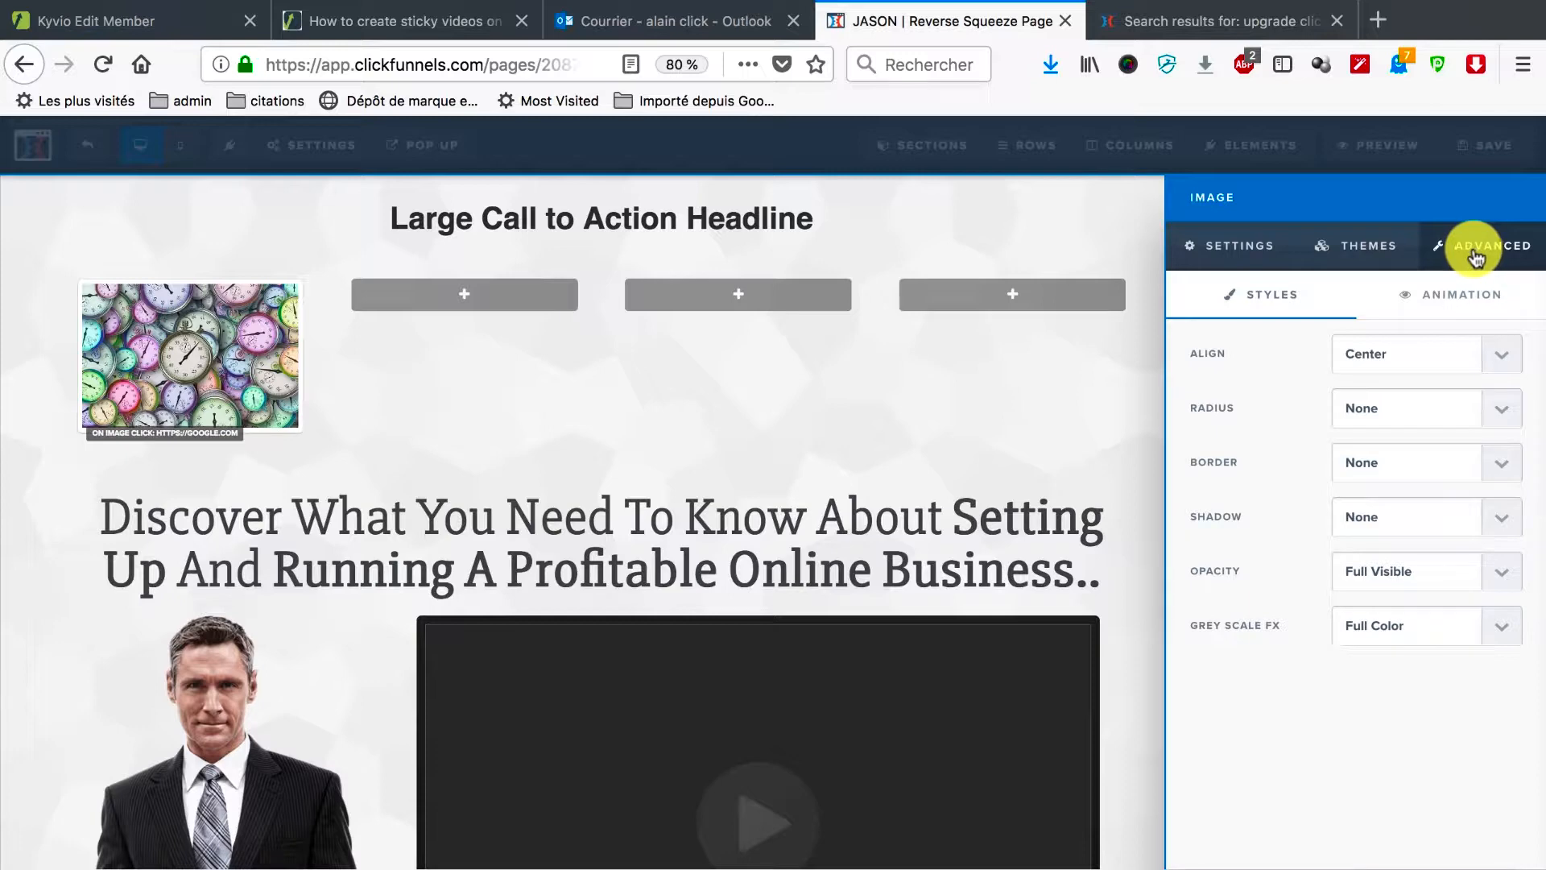
left_click(1492, 626)
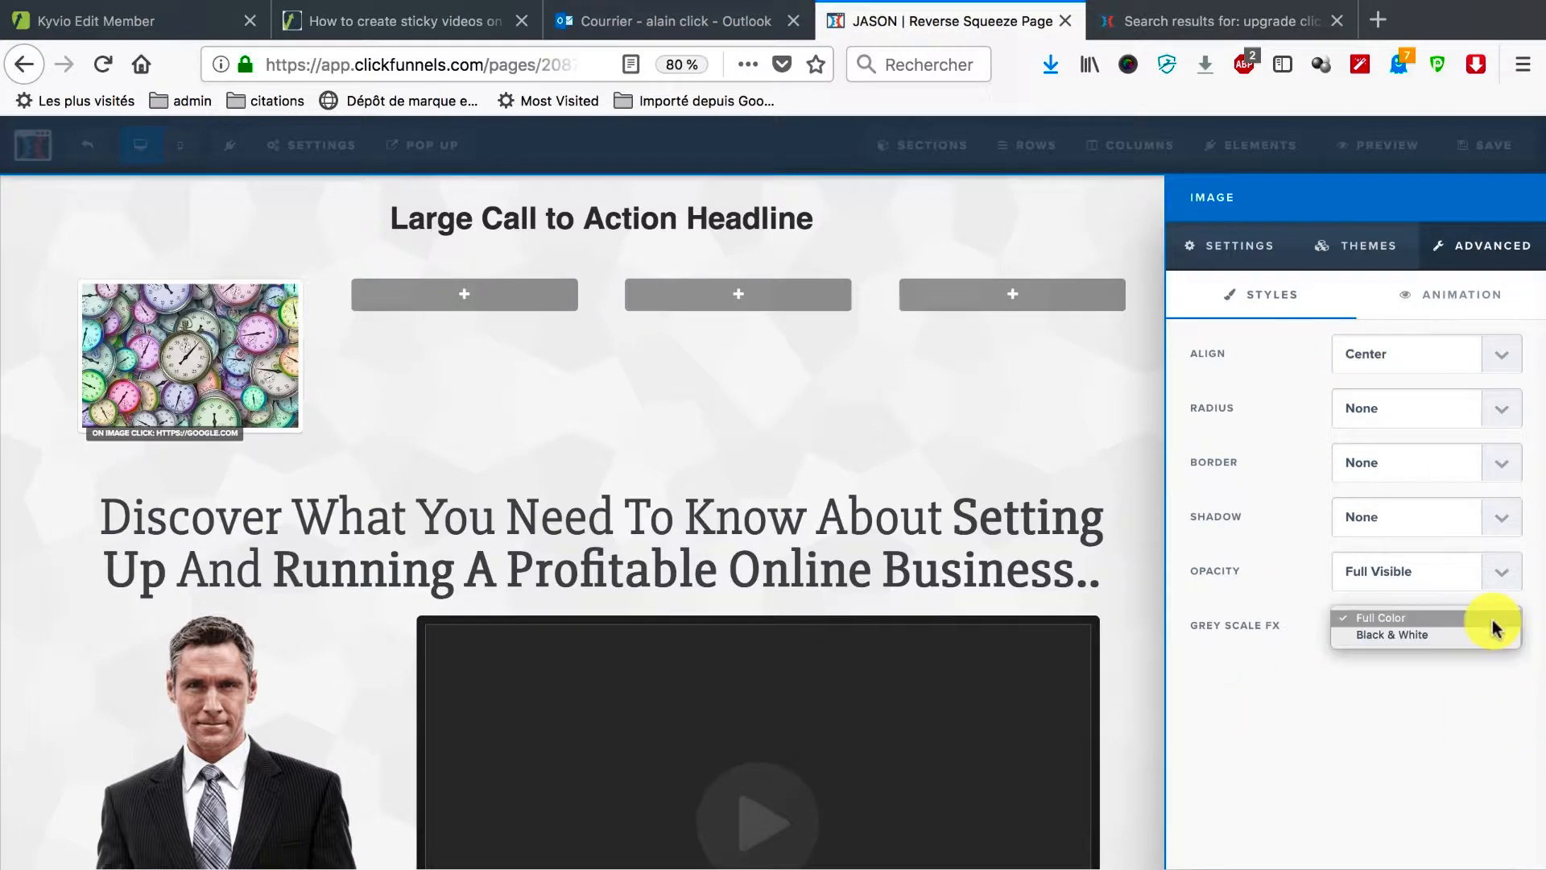
left_click(1494, 638)
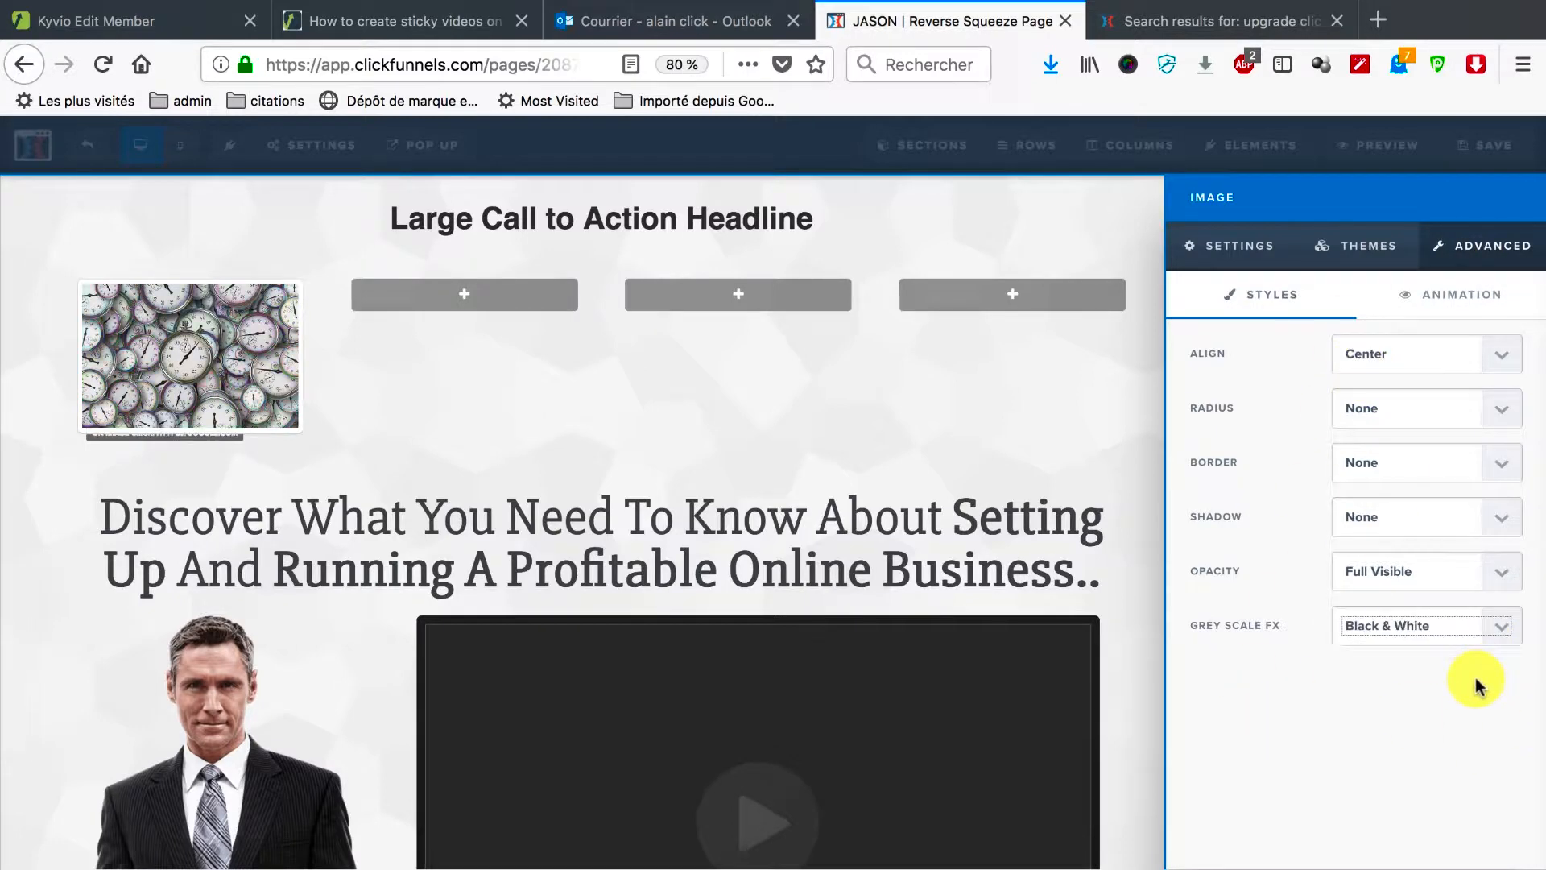
left_click(1499, 634)
left_click(1453, 606)
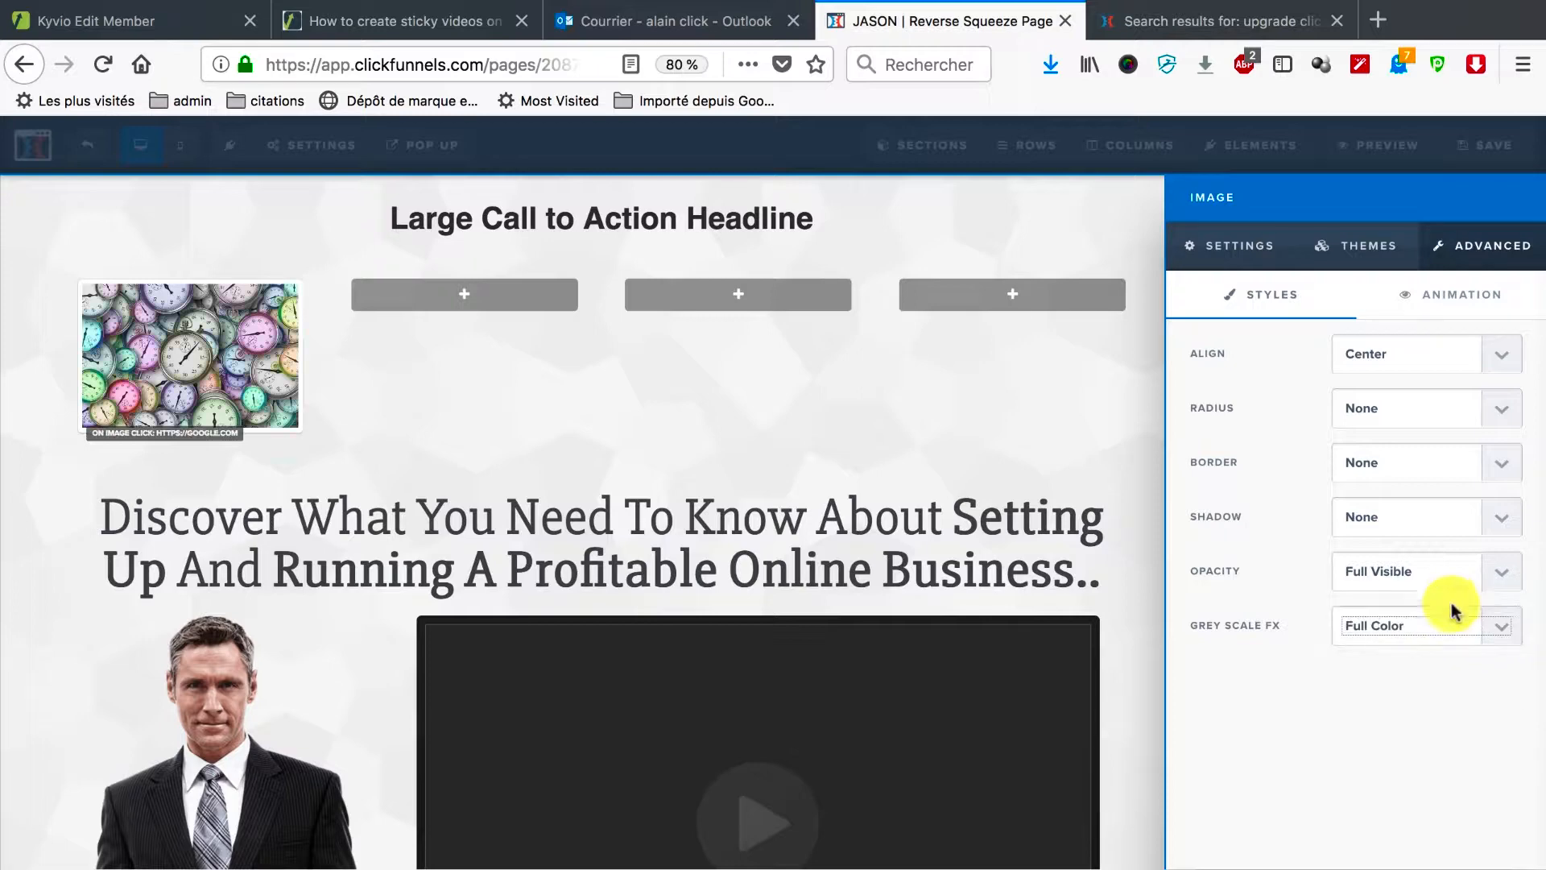
Step: Give the clocks image a Fade In timed delay of 4 seconds
left_click(1436, 296)
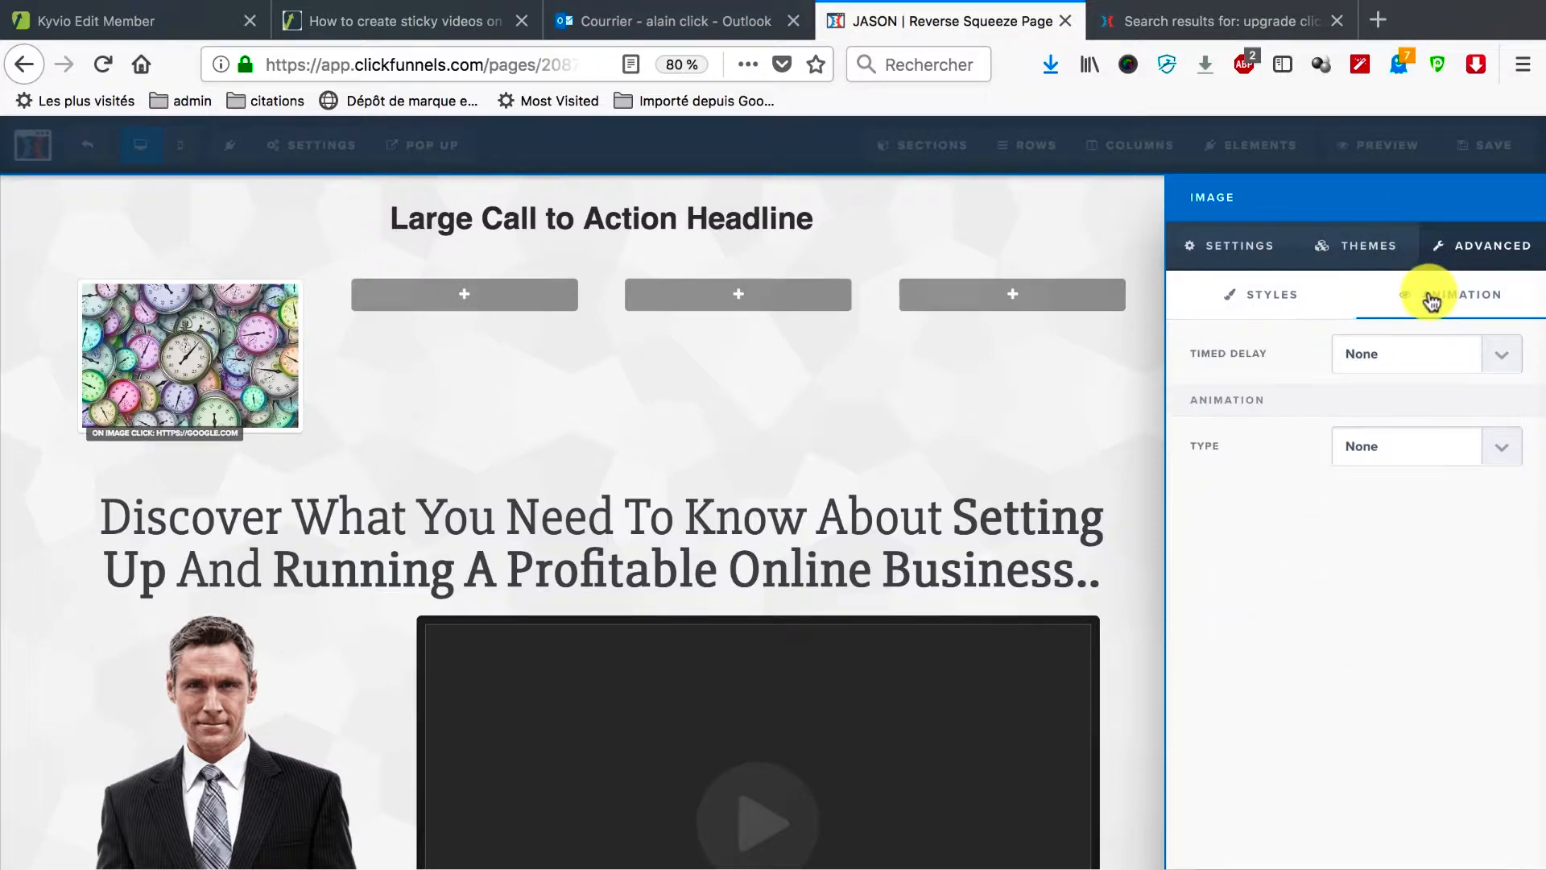
left_click(1470, 364)
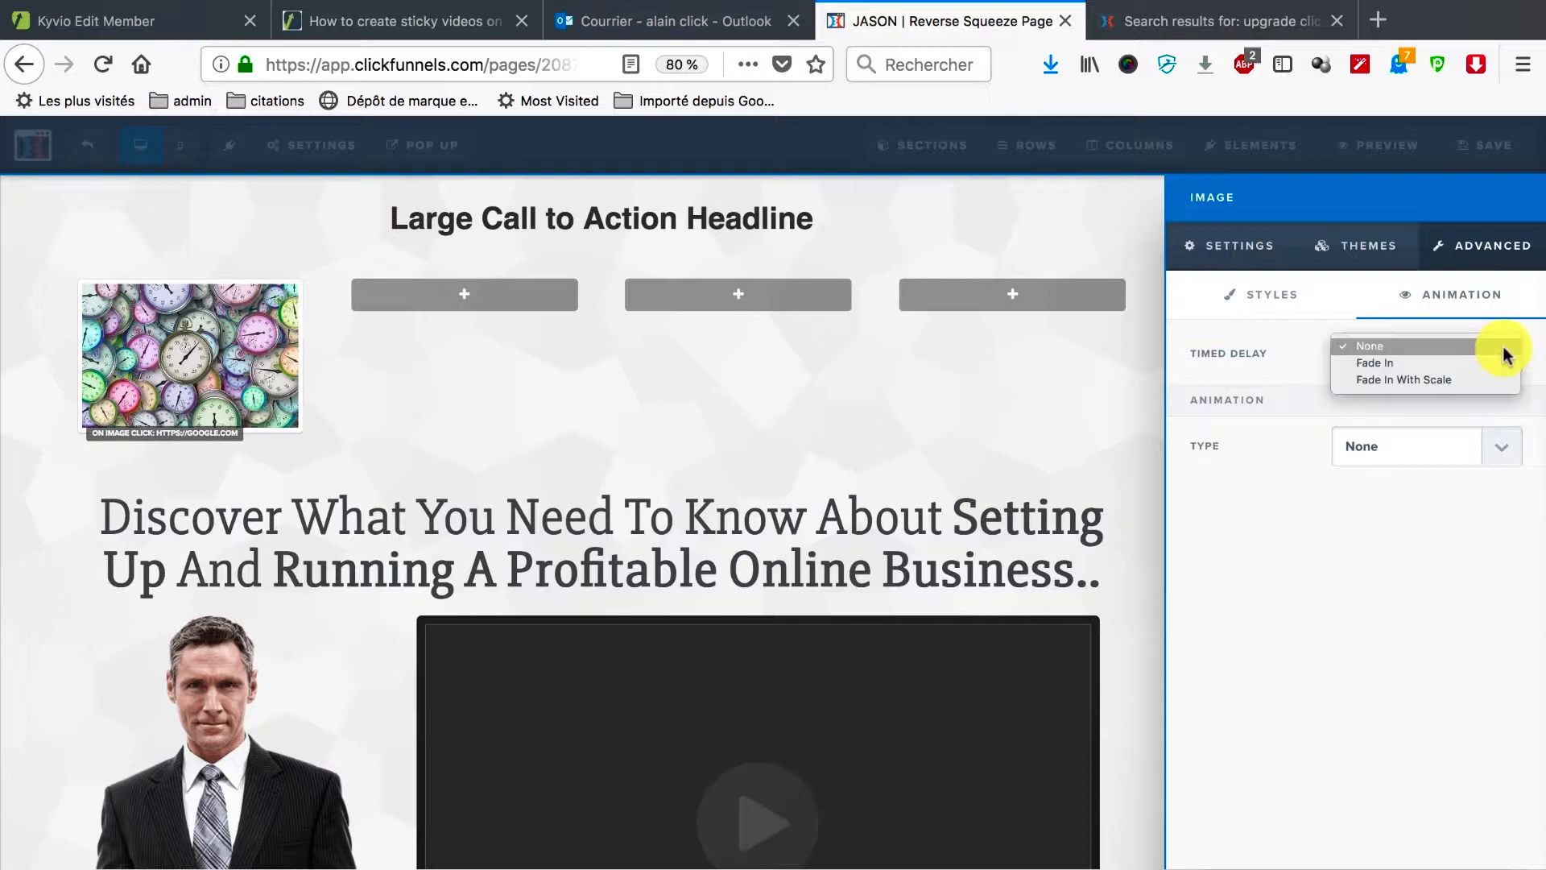
left_click(1417, 363)
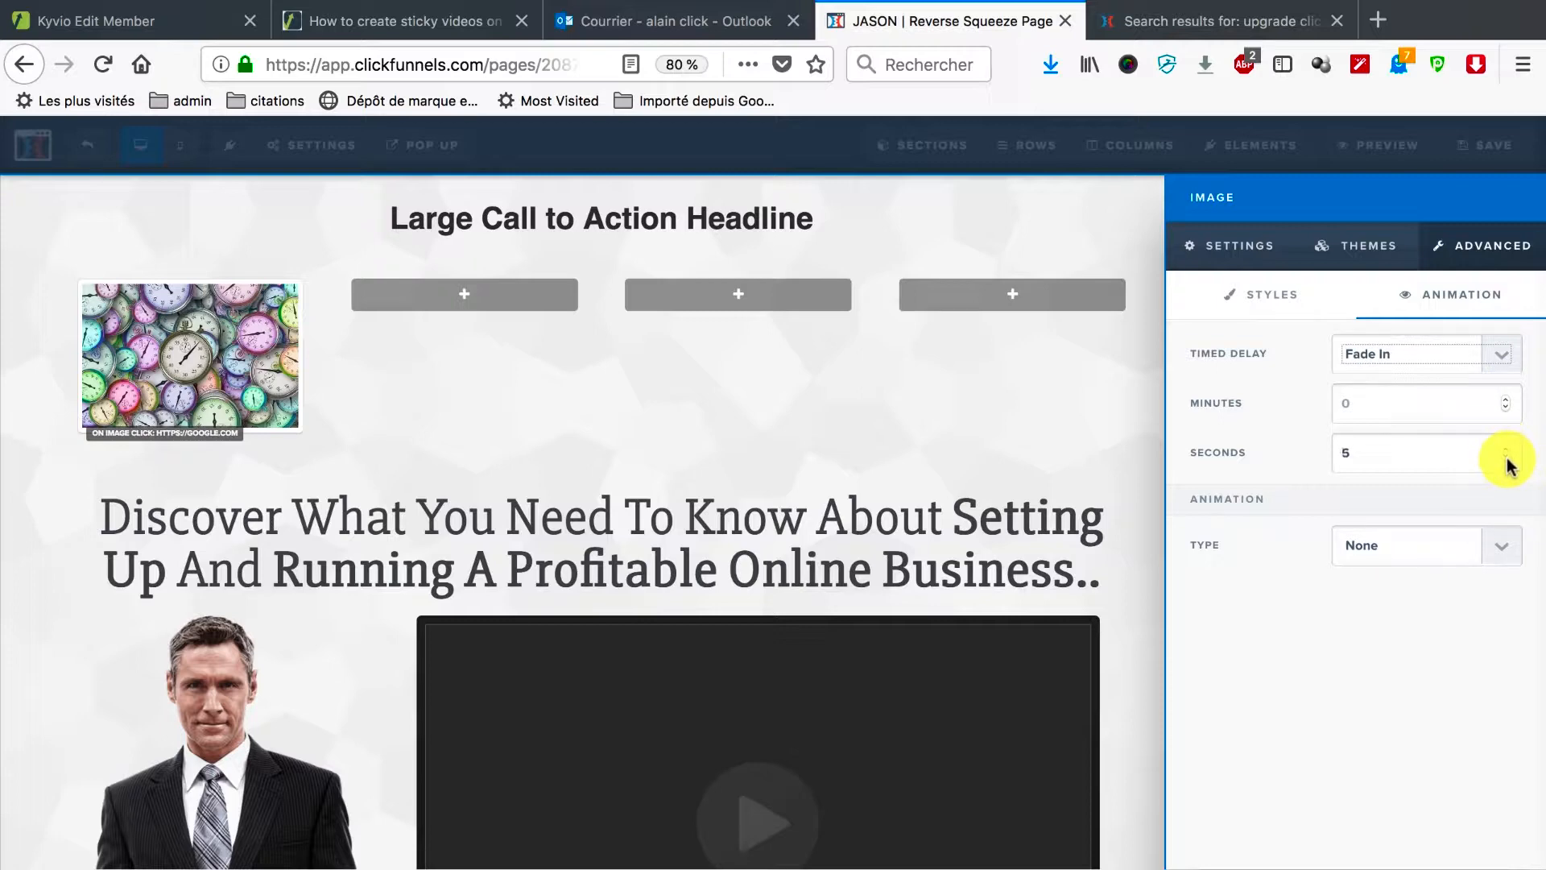
left_click(1506, 461)
Step: Animate the clocks image On Page Load with the Scale In style and close its settings
left_click(1505, 545)
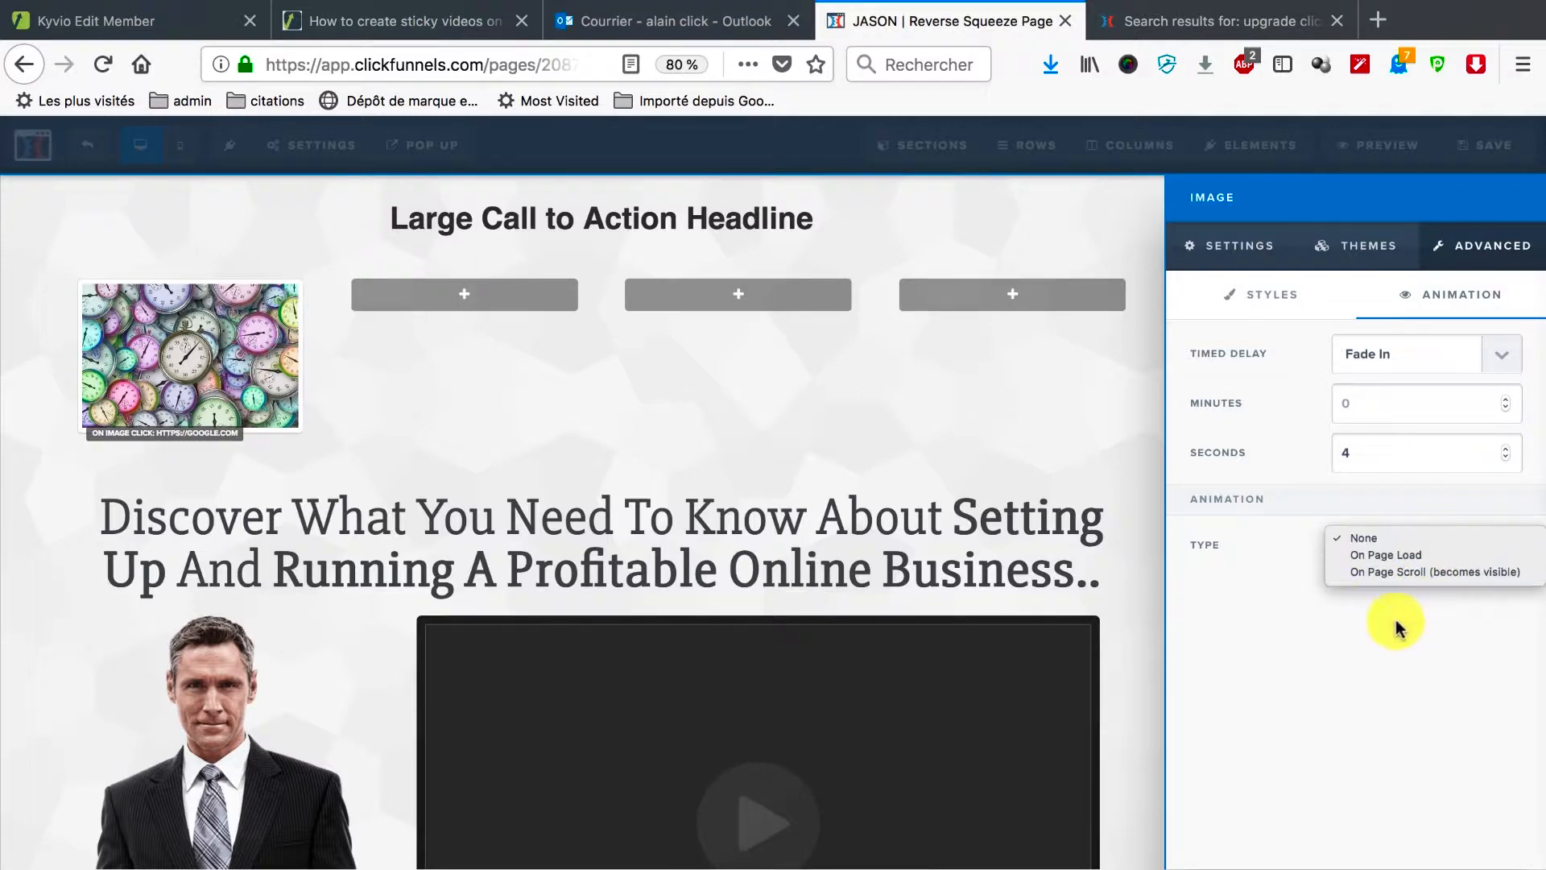
left_click(1393, 557)
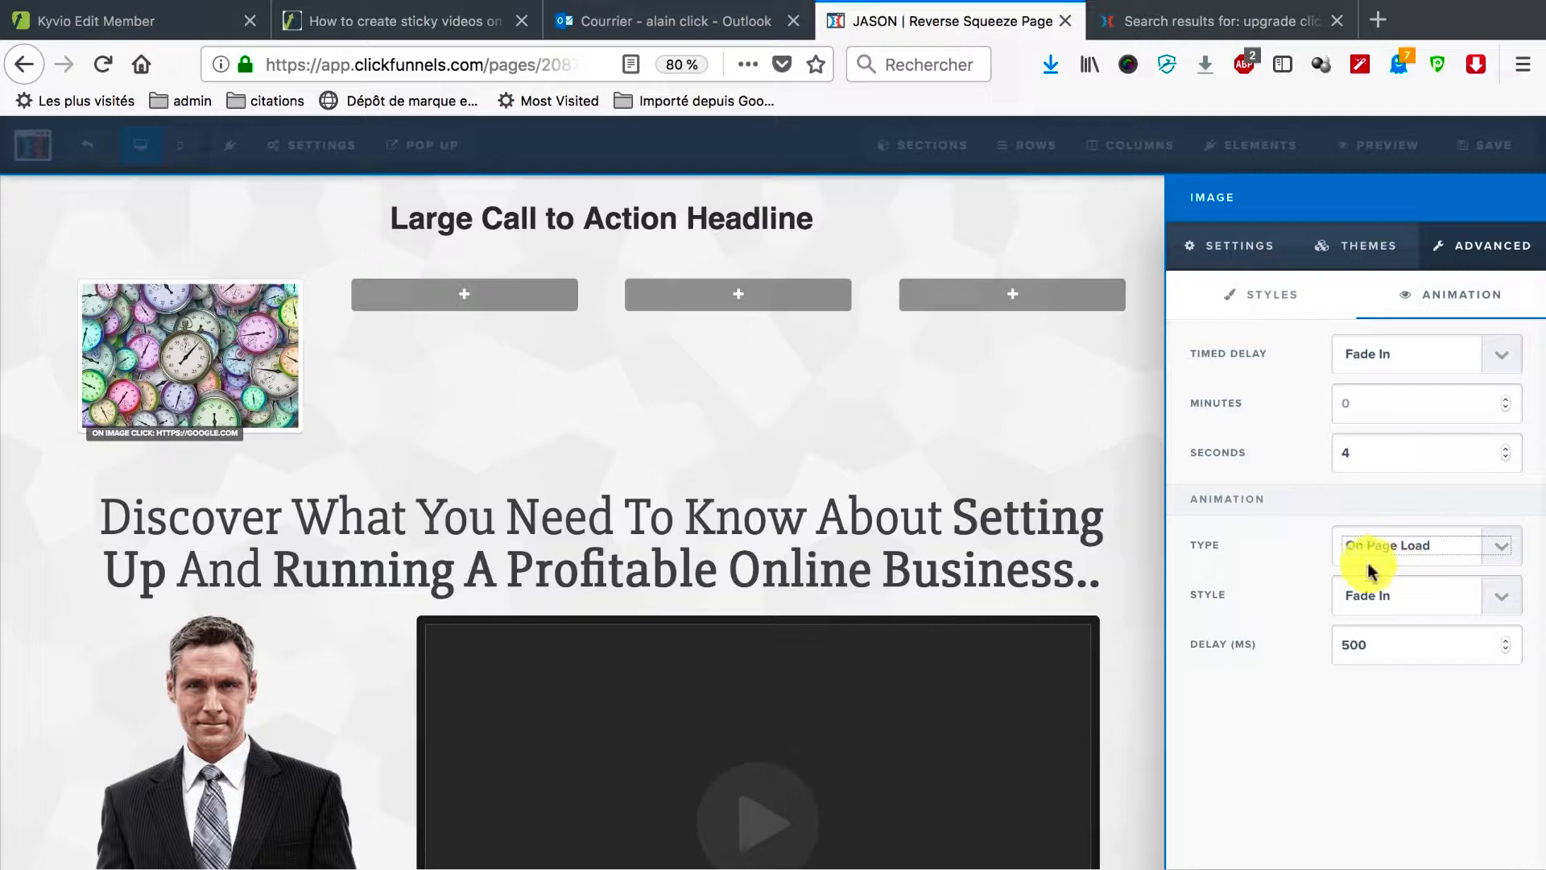
left_click(1492, 596)
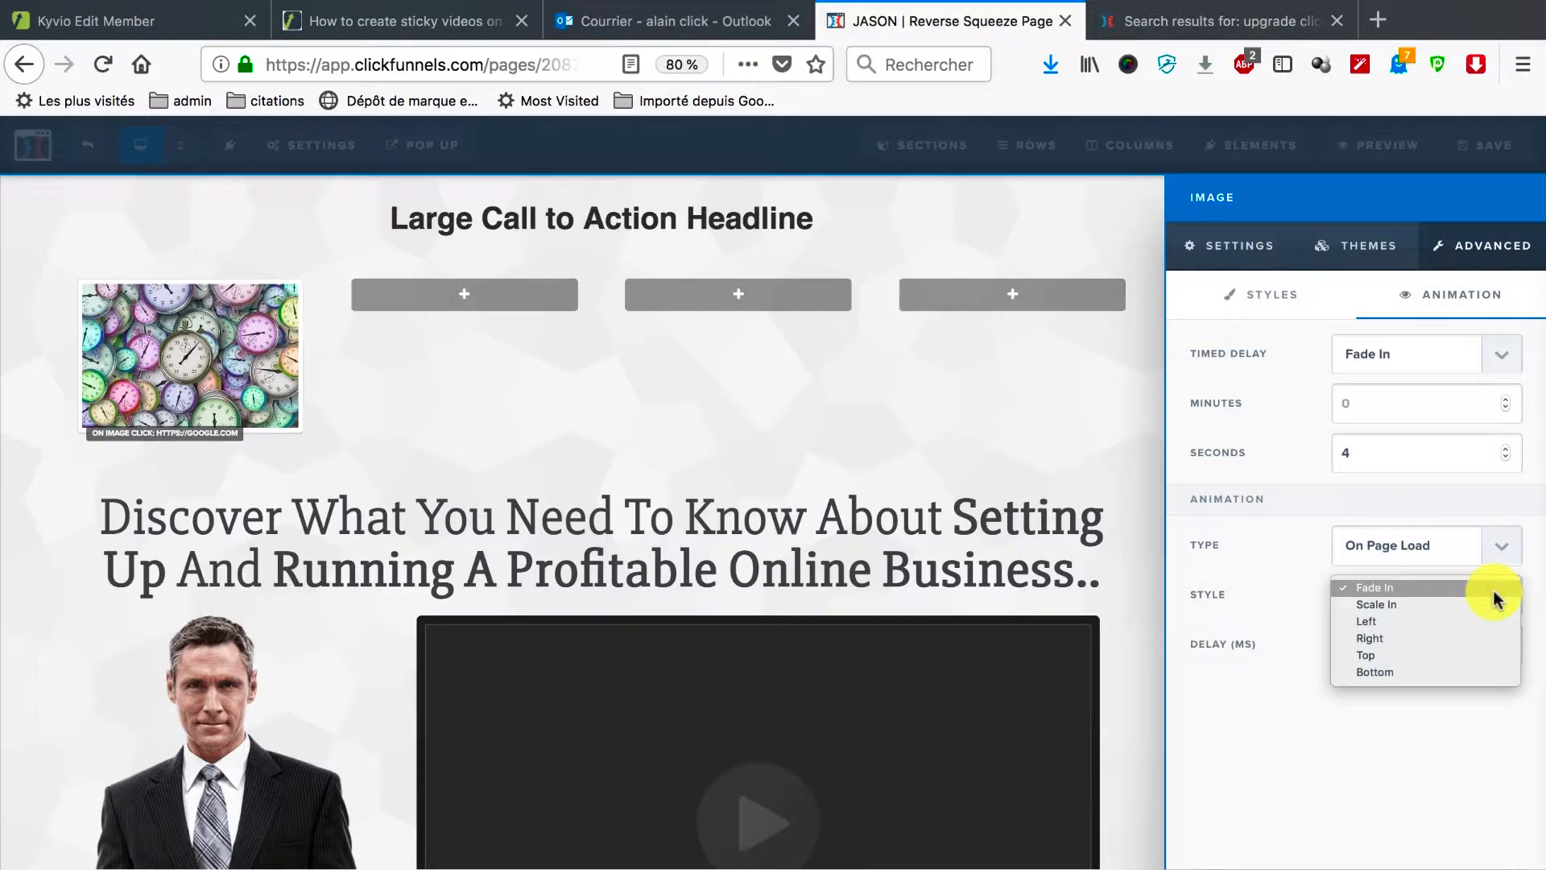
left_click(1486, 606)
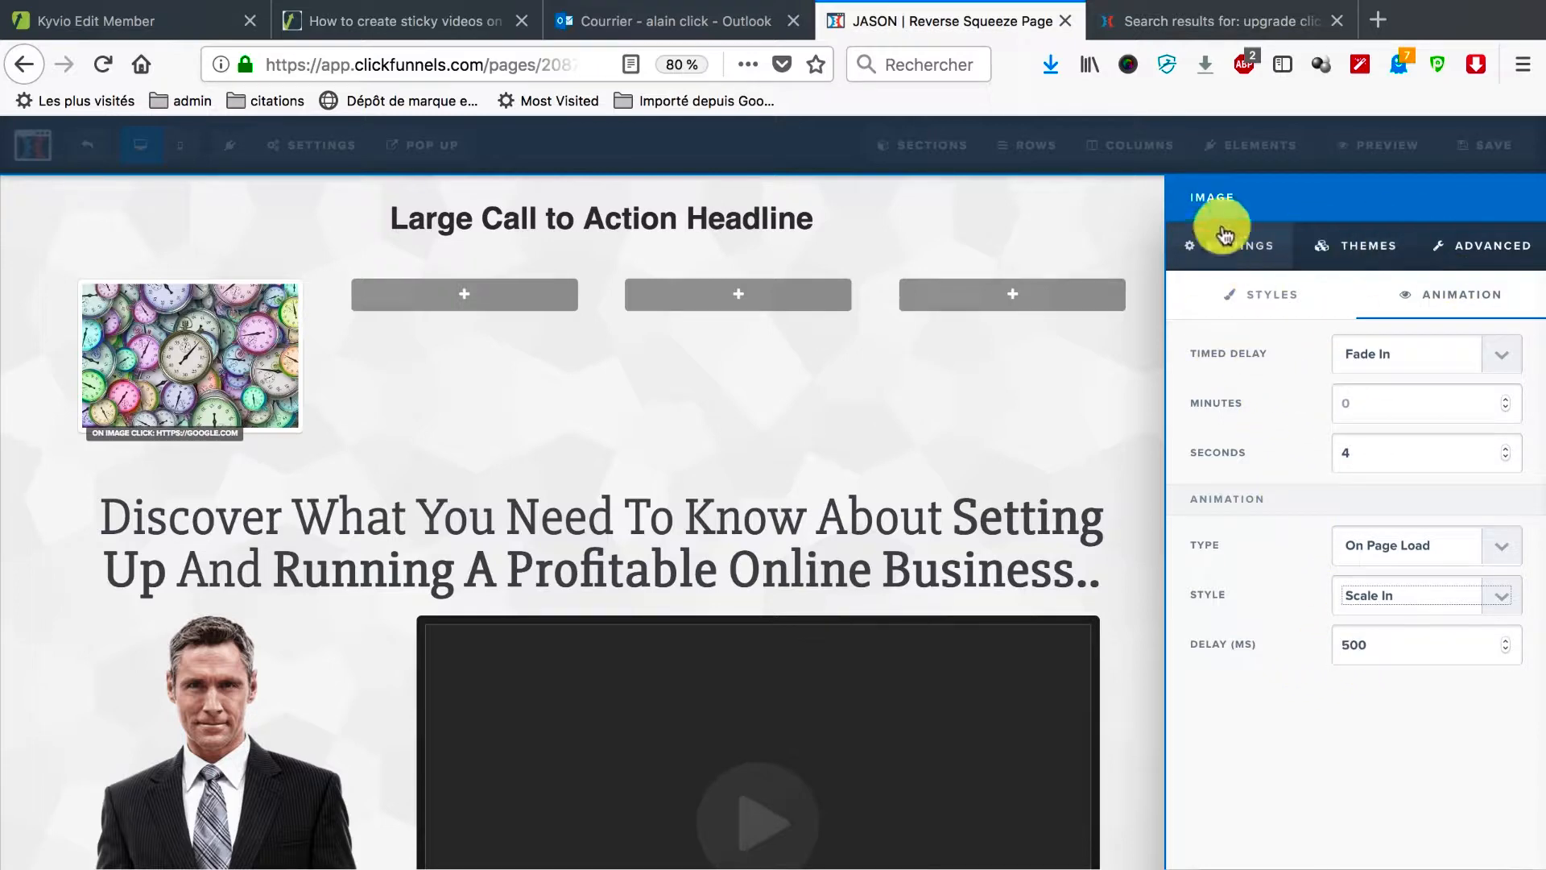
left_click(905, 393)
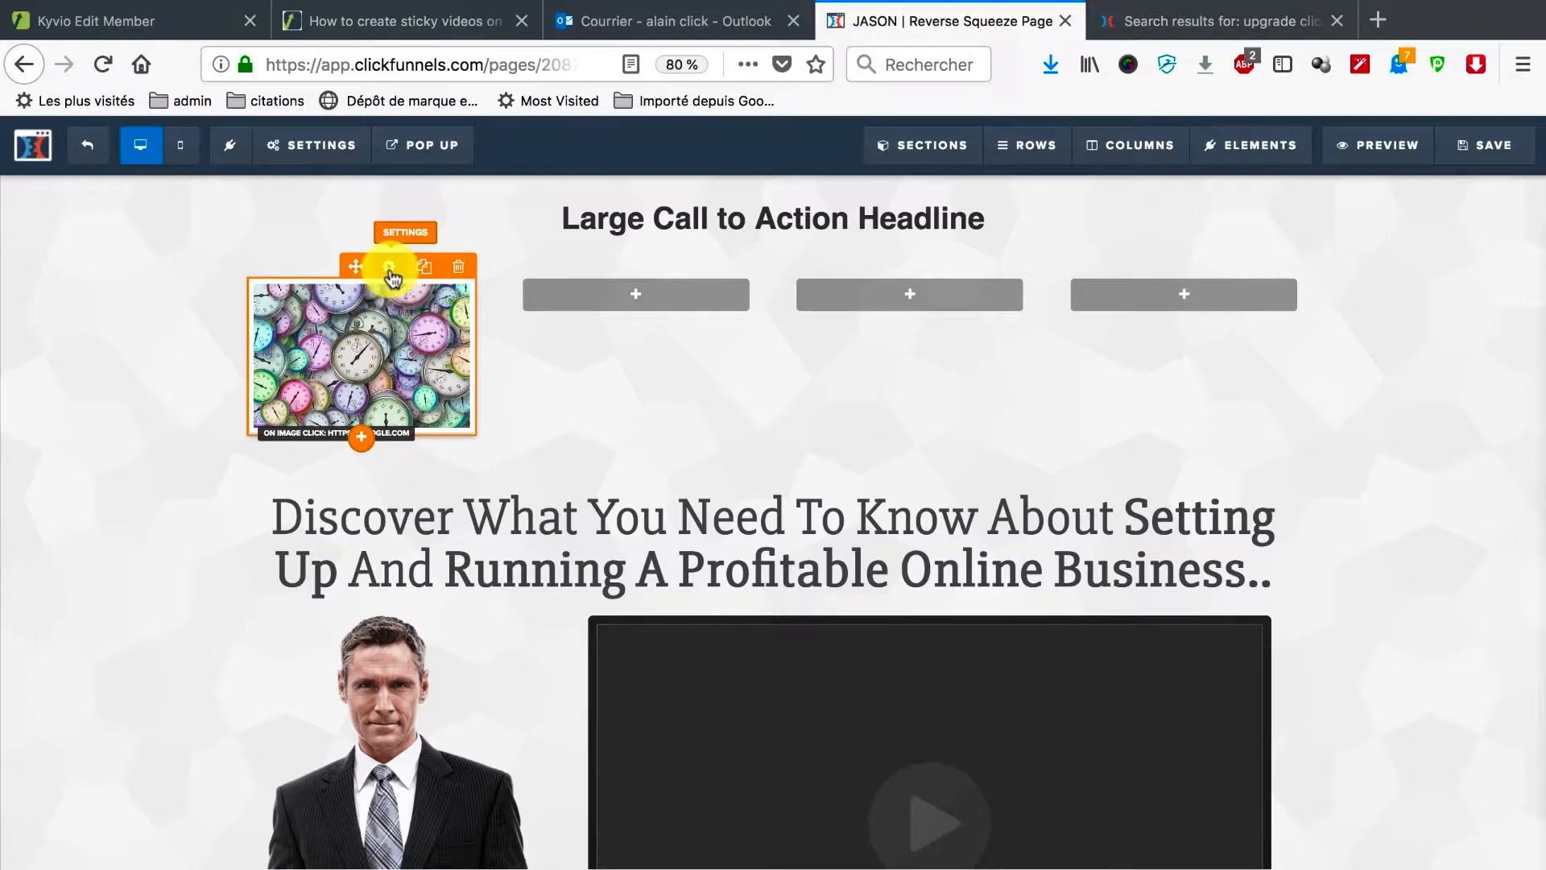
Step: Add a Video element to the empty second column and open its settings
left_click(647, 301)
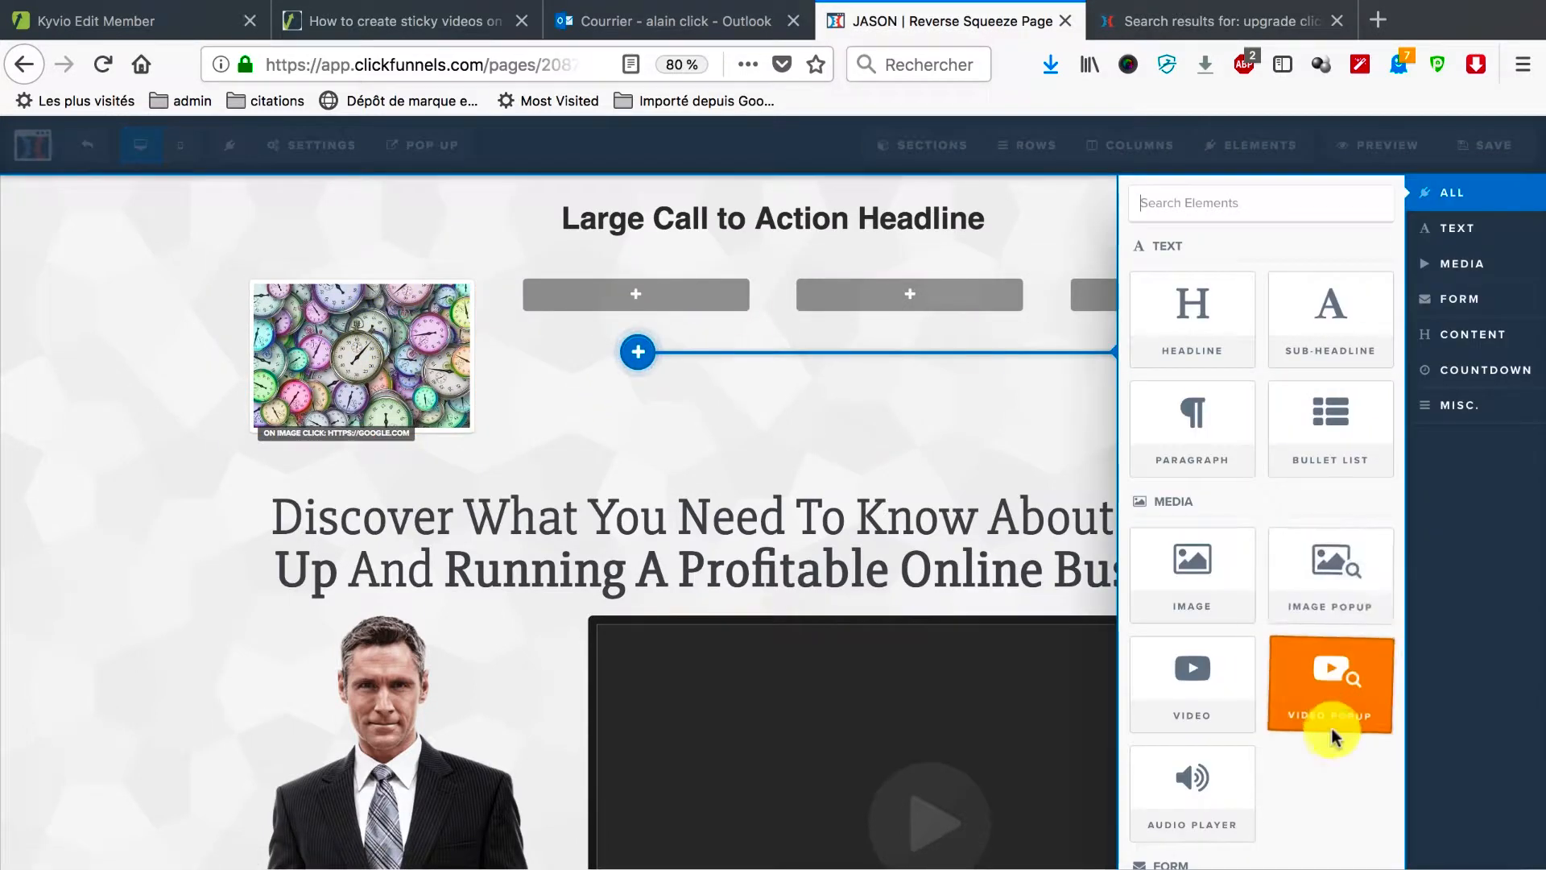
left_click(1224, 691)
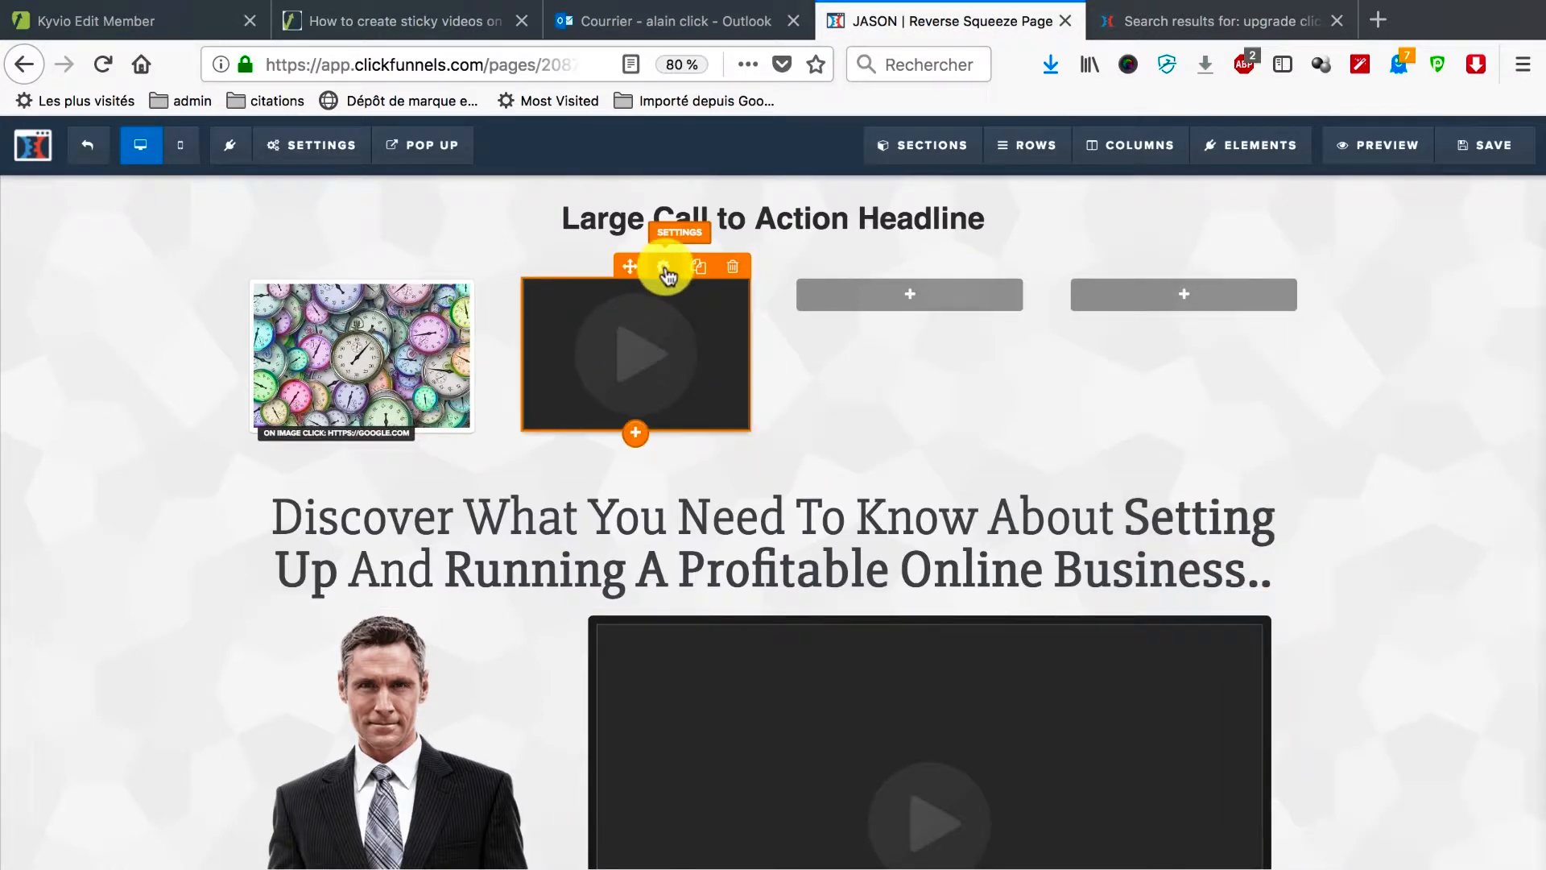
left_click(673, 265)
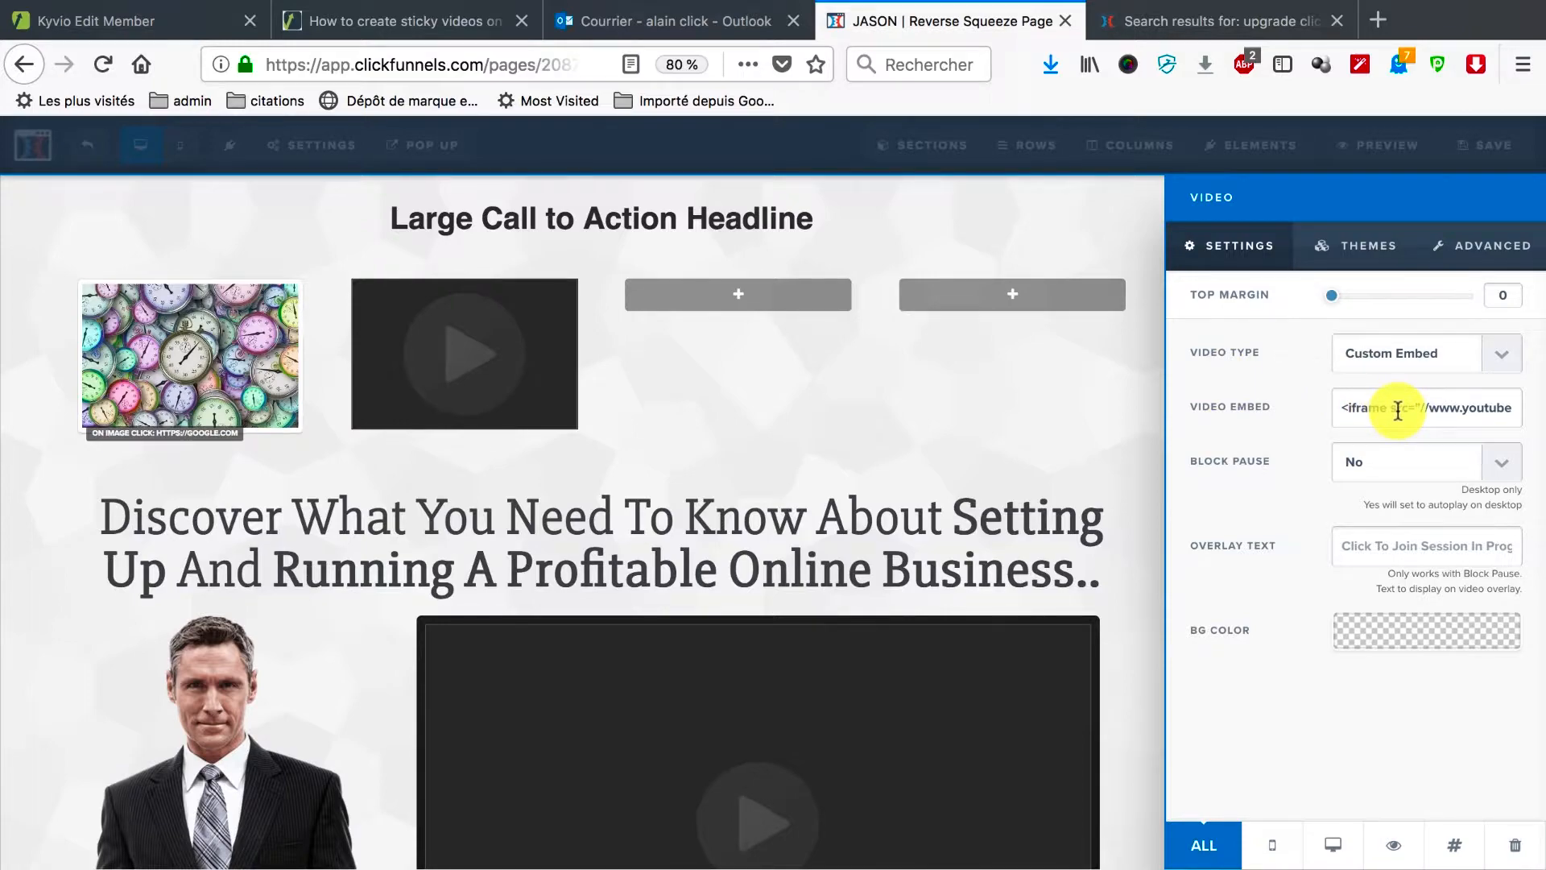
Step: Open YouTube in a new browser tab
key("ctrl+Left")
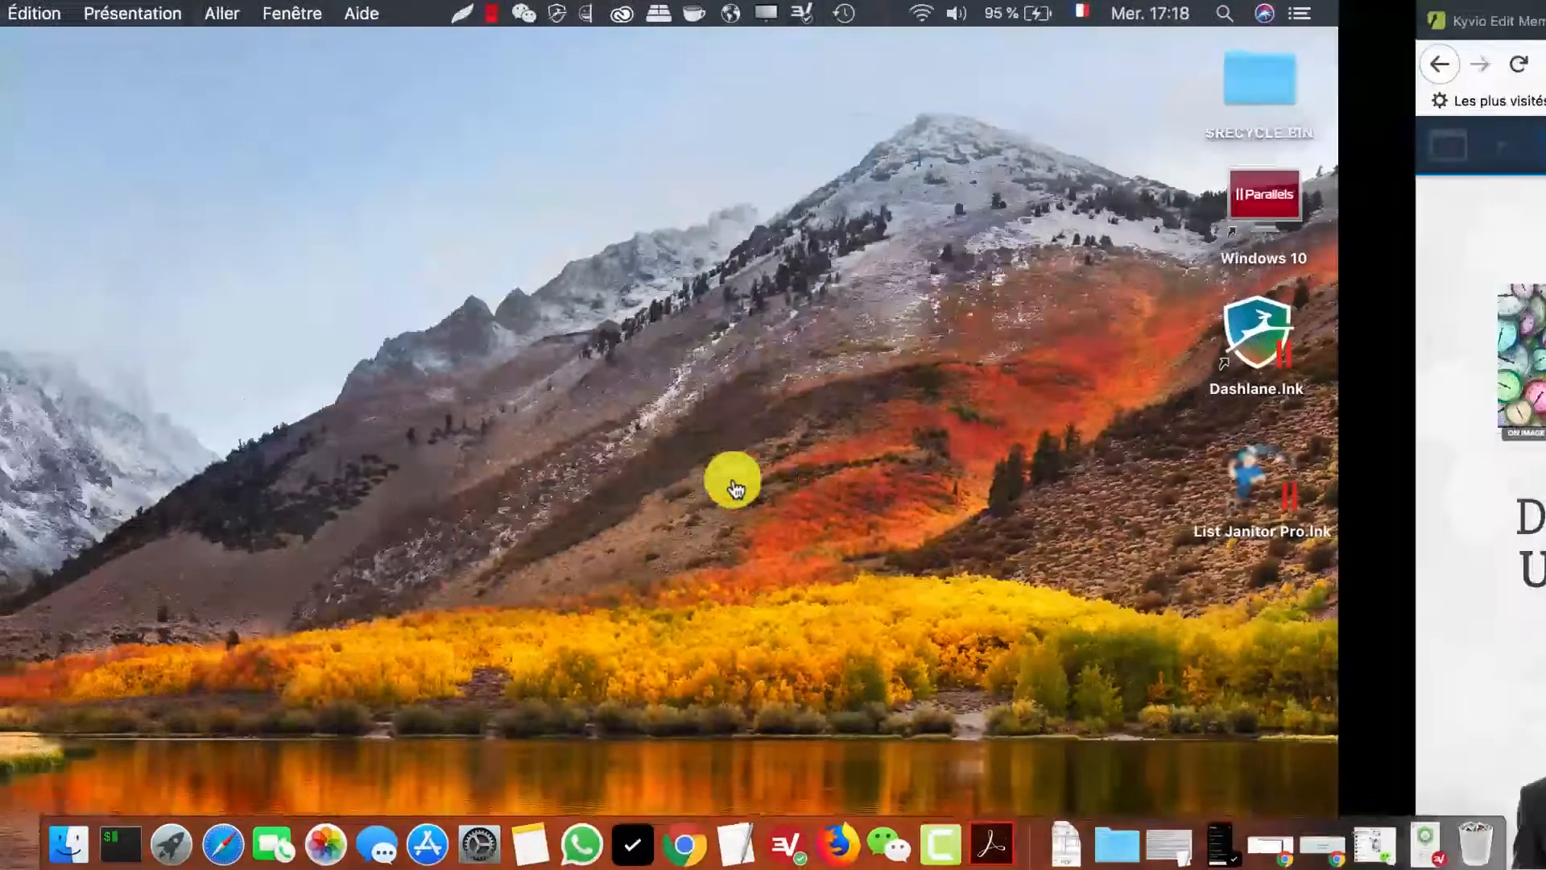
key("ctrl+Right")
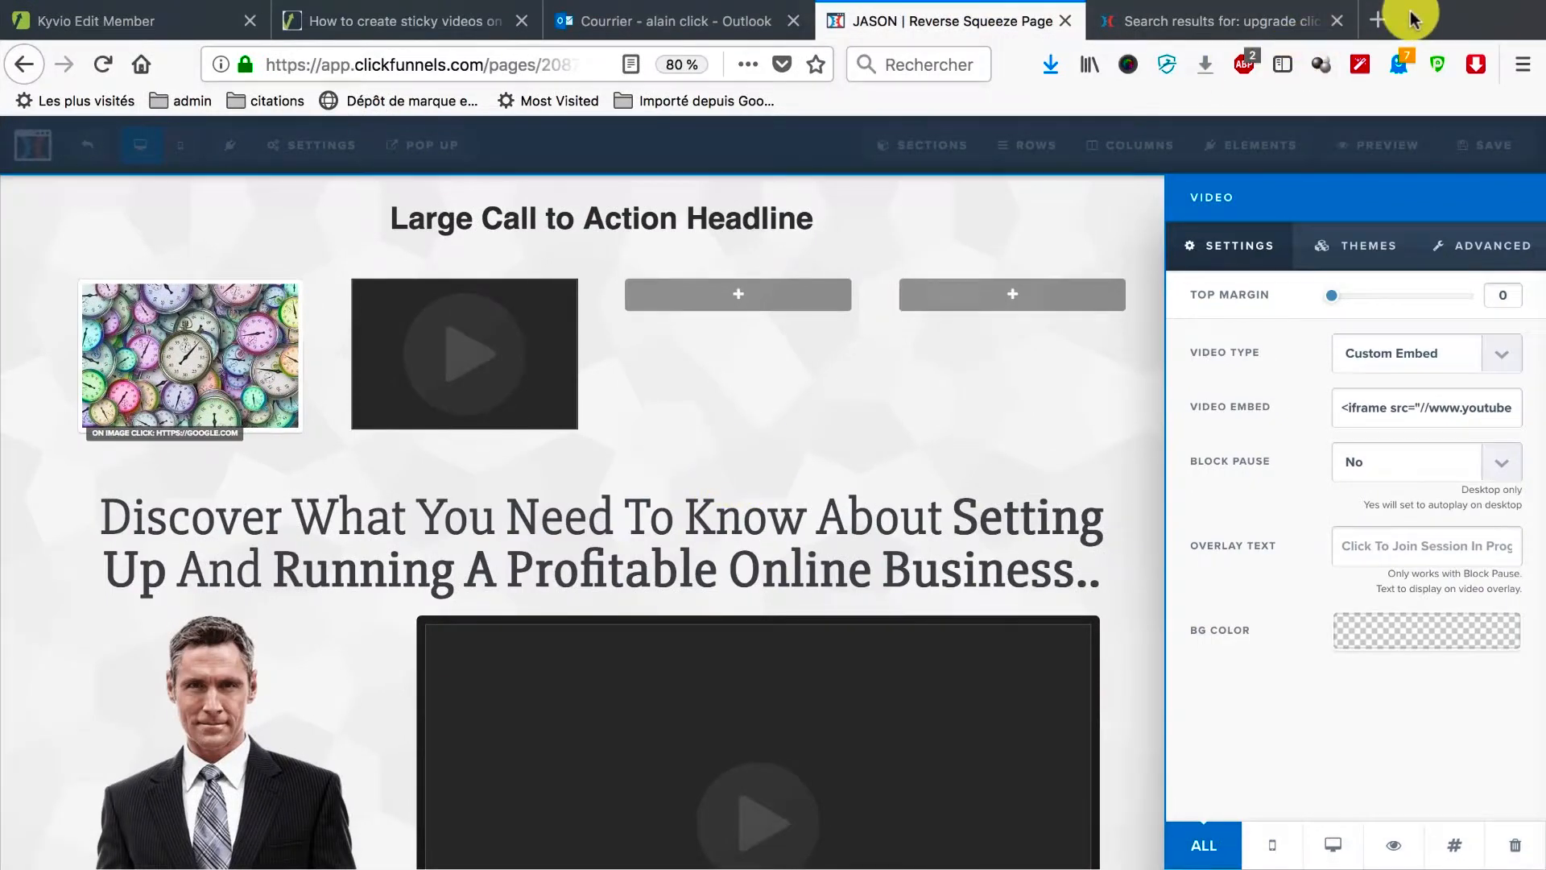
left_click(1390, 14)
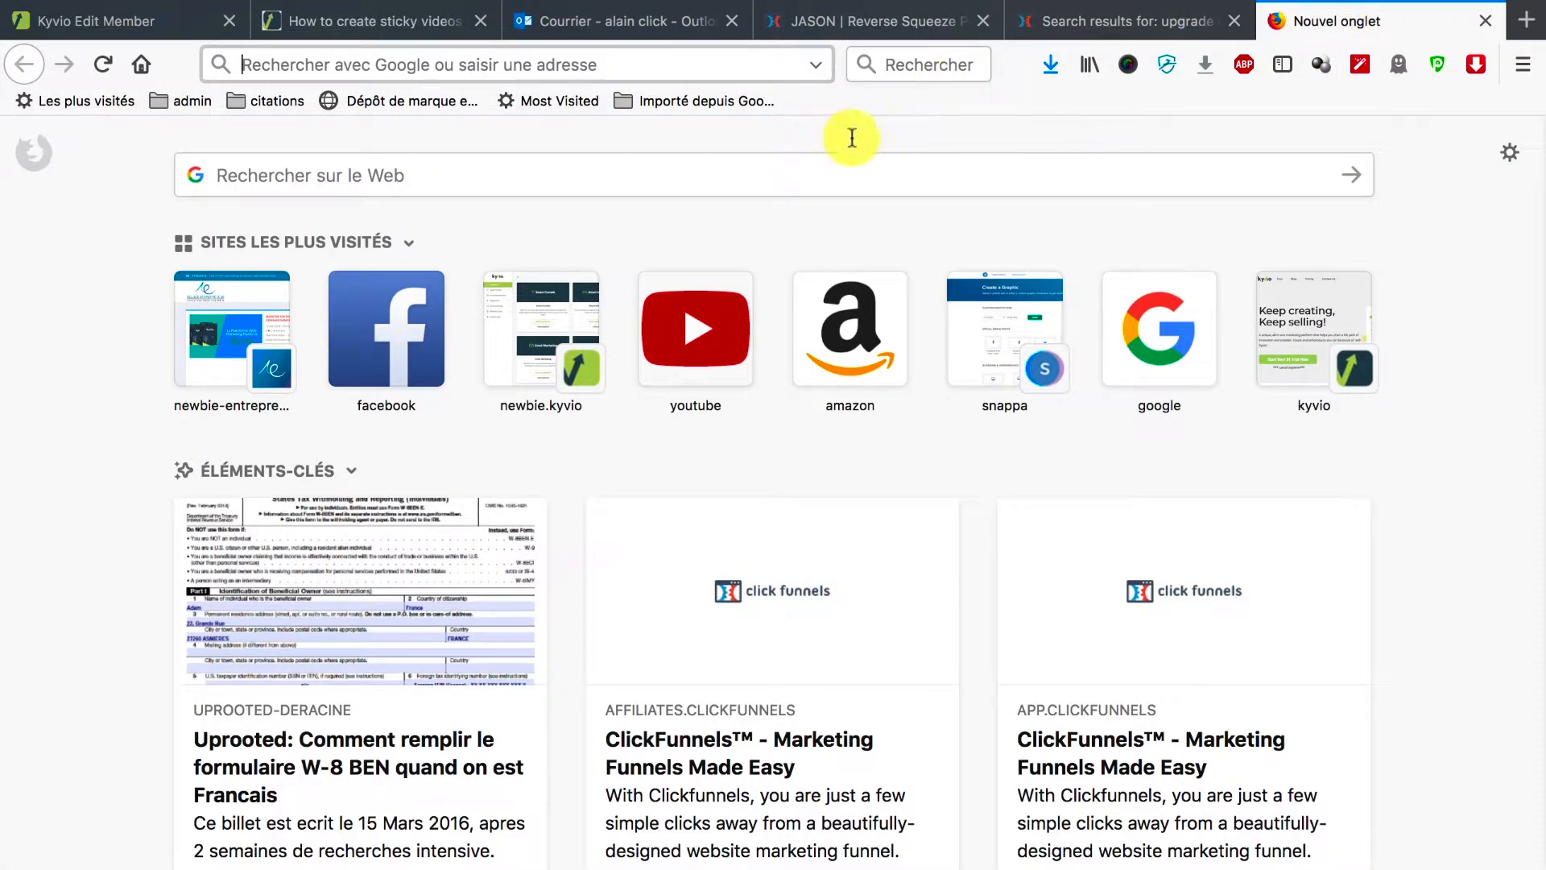
left_click(666, 322)
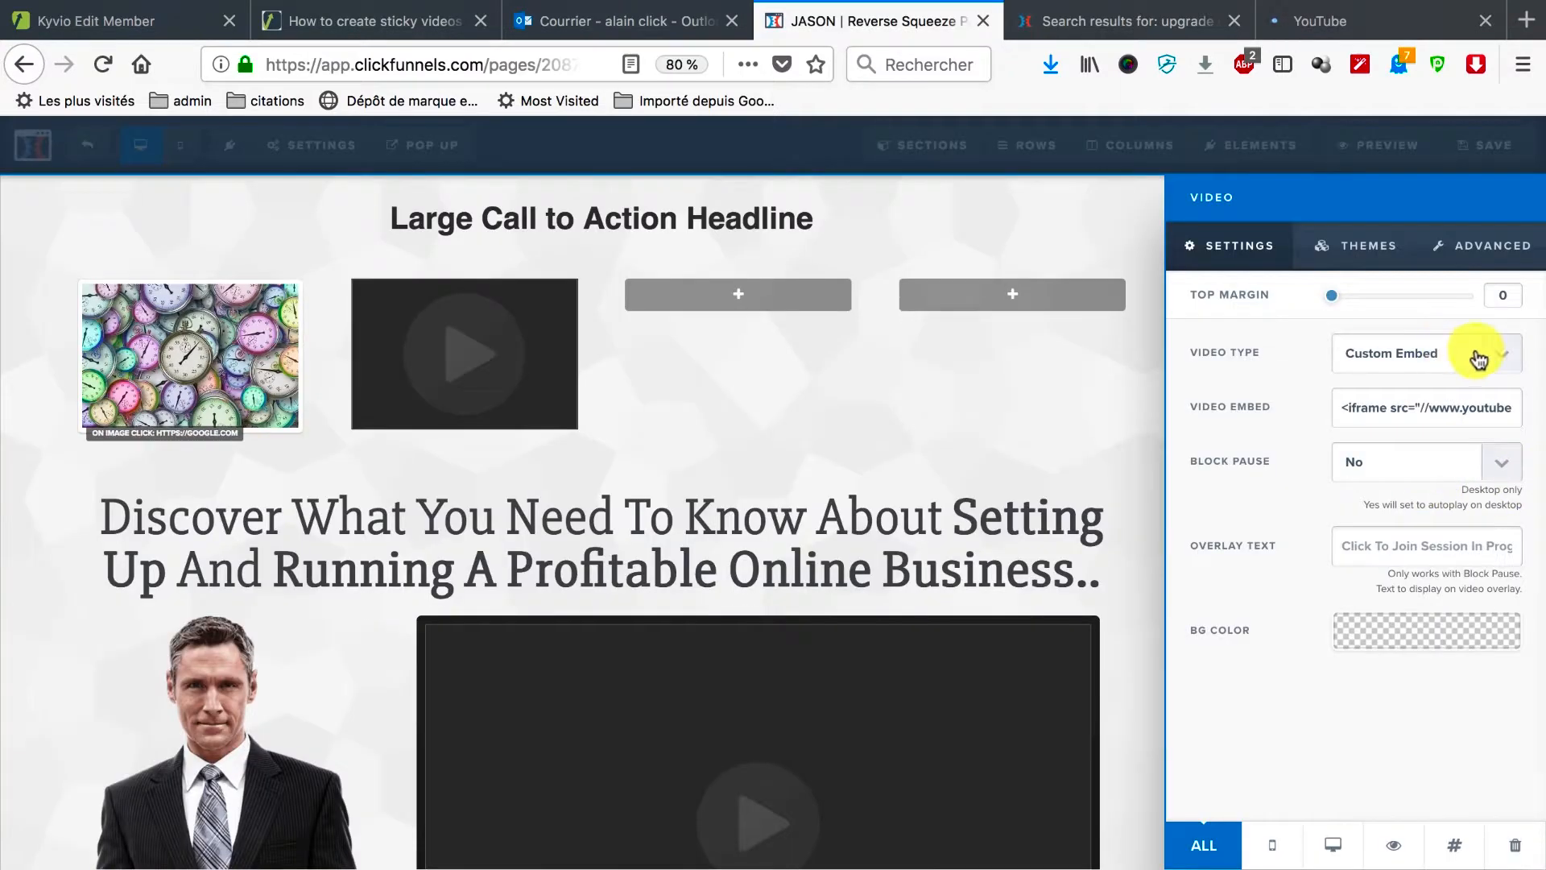
Step: Set the video type of the second column's video element to YouTube in the ClickFunnels editor
left_click(1501, 353)
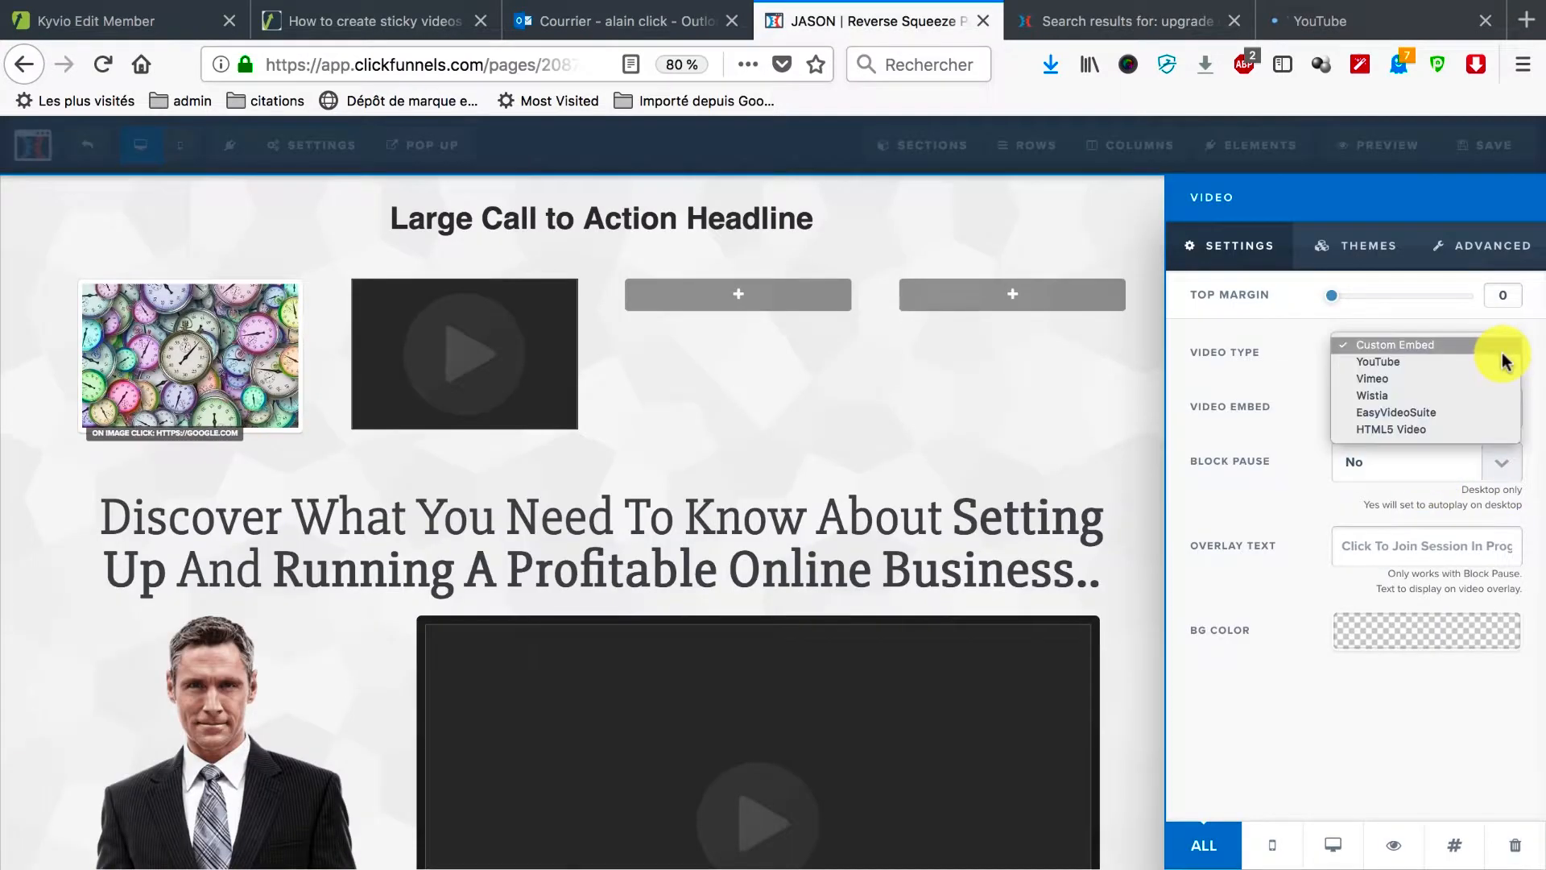
left_click(1501, 349)
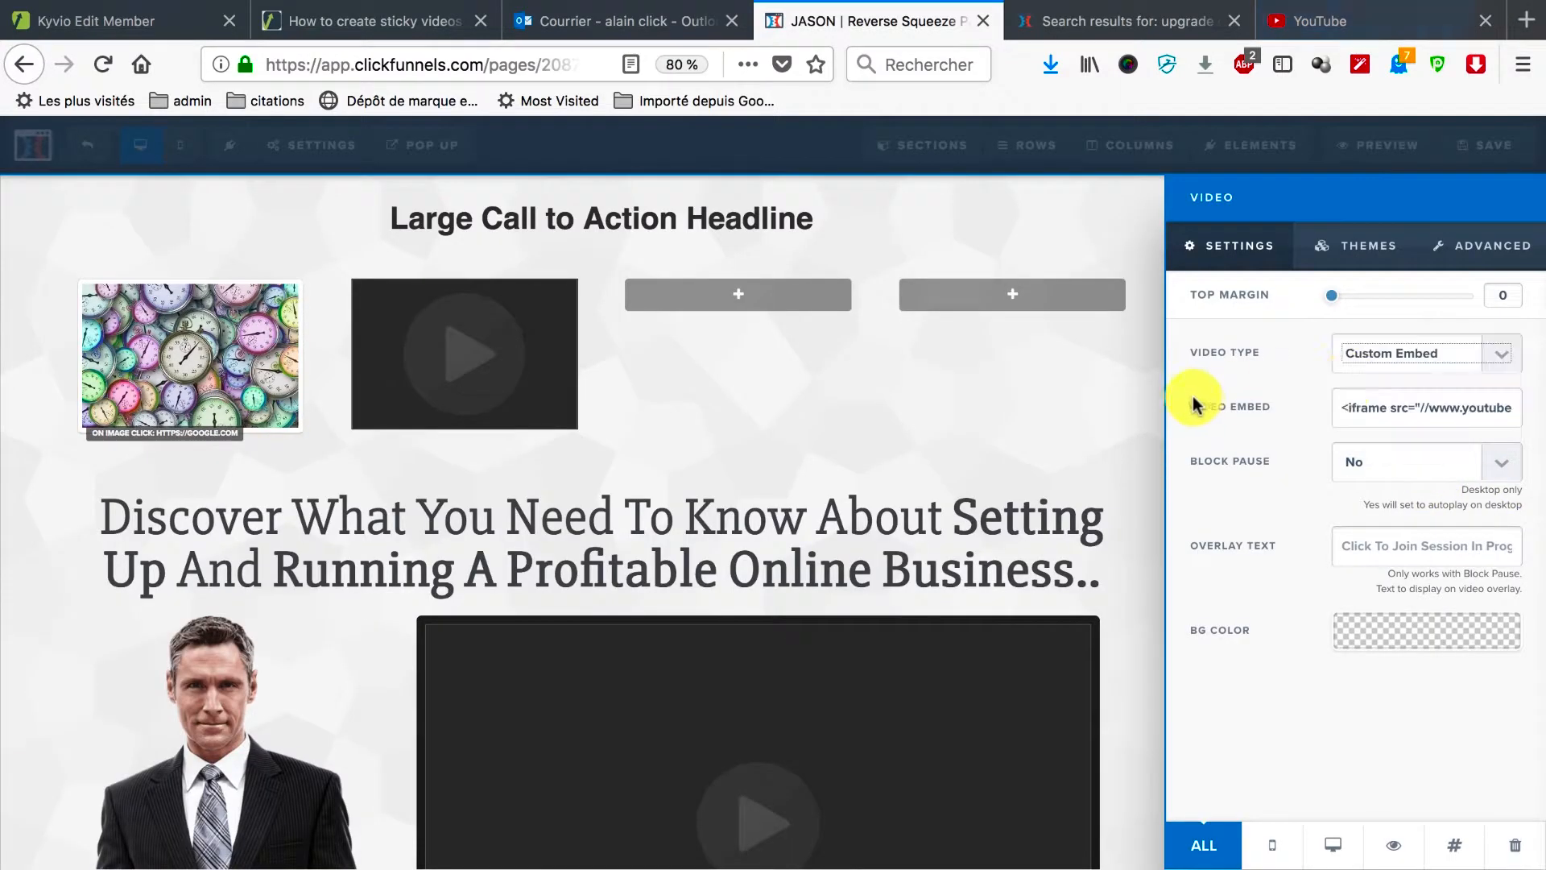
left_click(1459, 353)
left_click(1457, 350)
left_click(1471, 362)
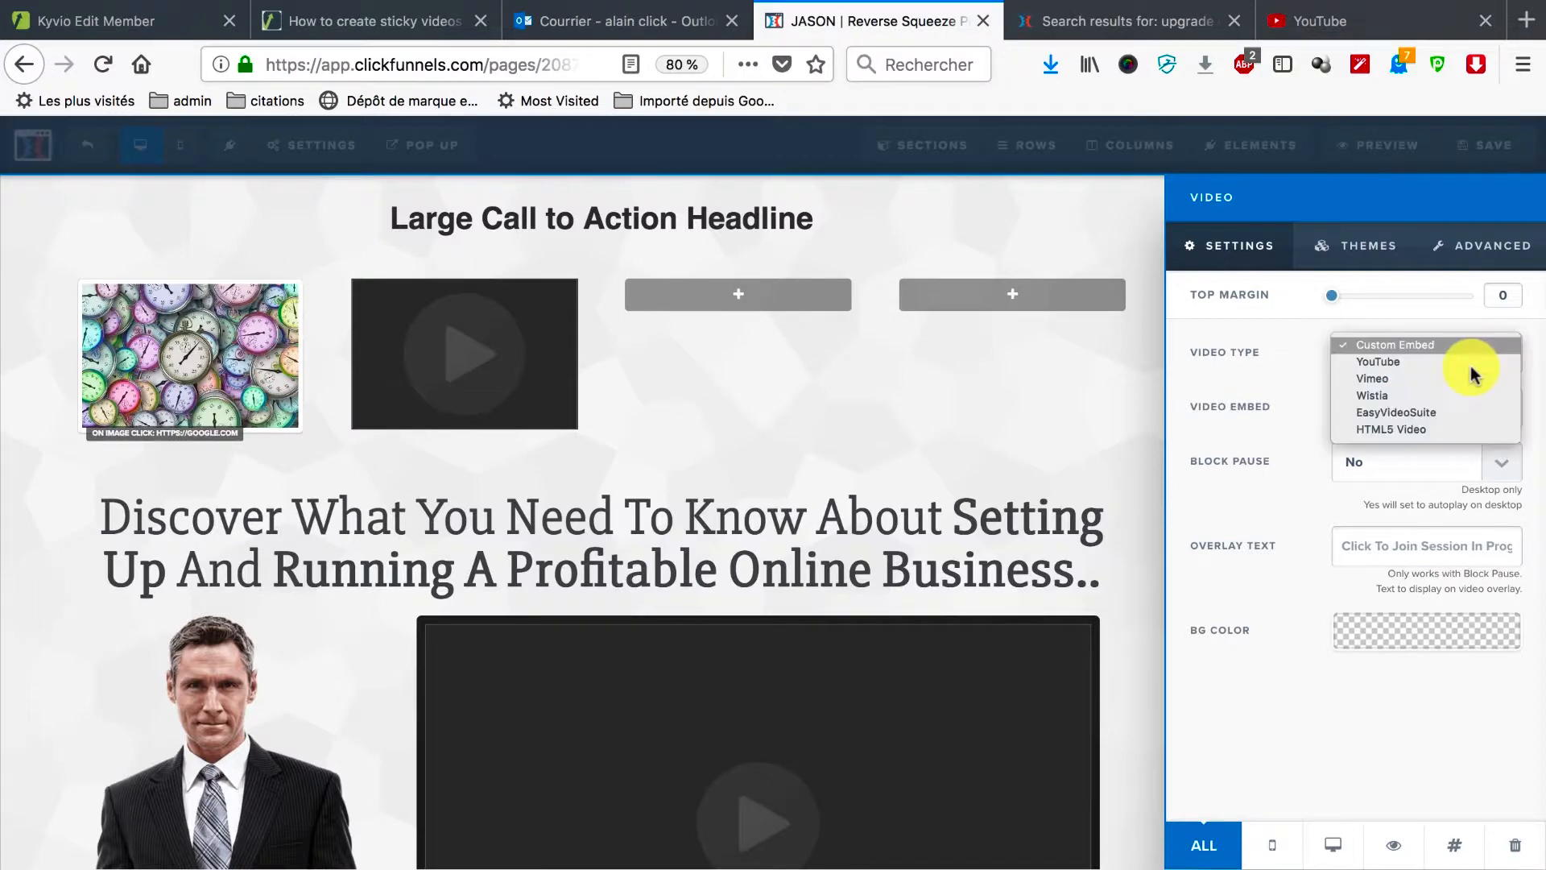
left_click(1463, 367)
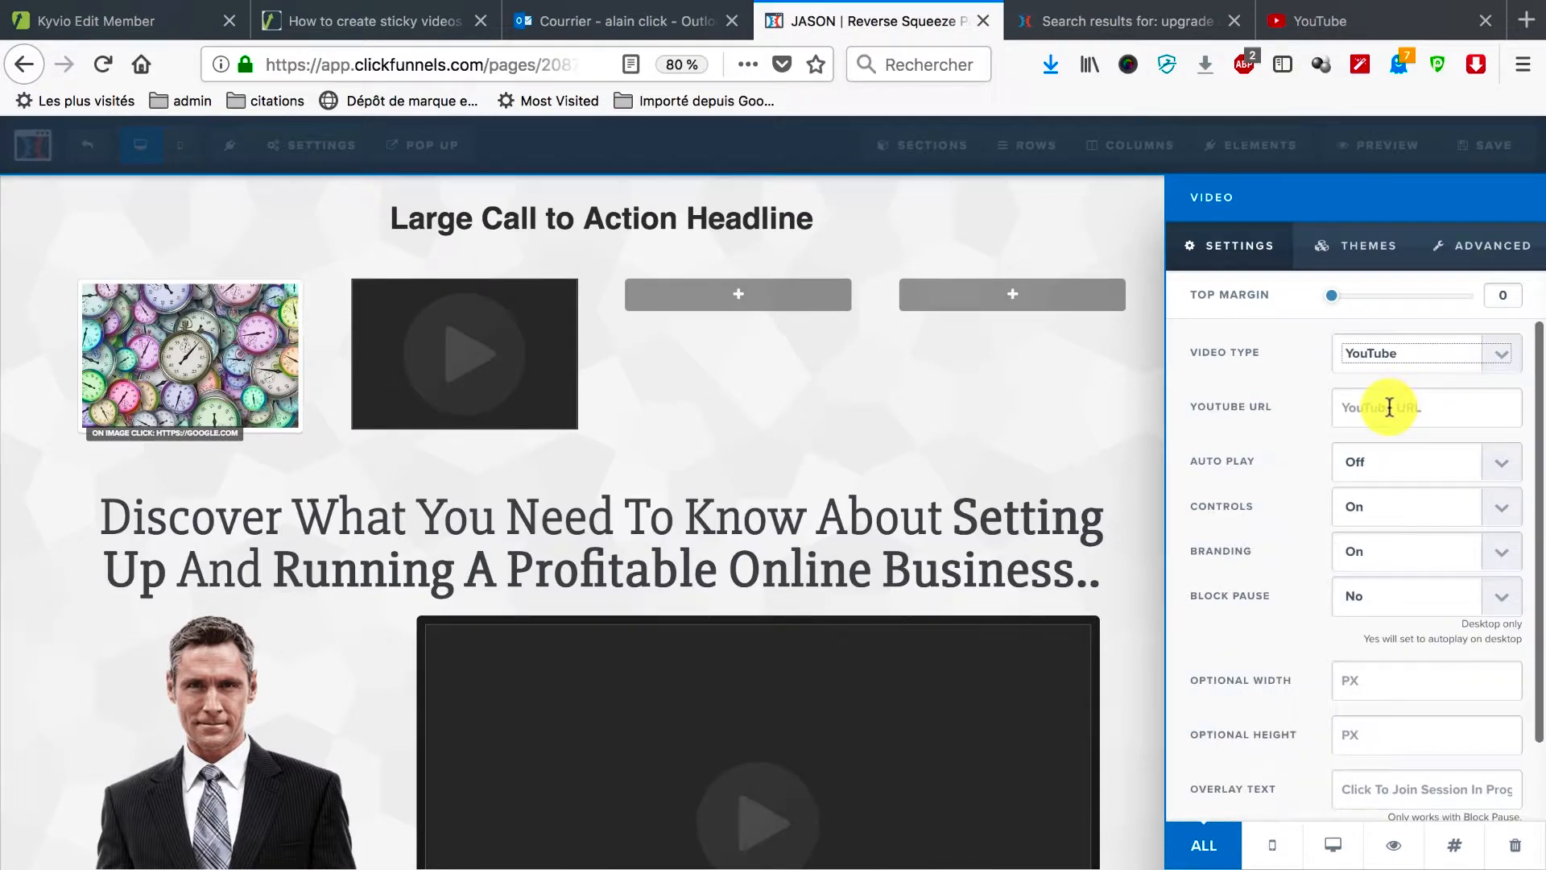
Step: Switch to YouTube, open the video "MYTHOLOGICS #5 : BLAME!" and copy its URL
left_click(1287, 26)
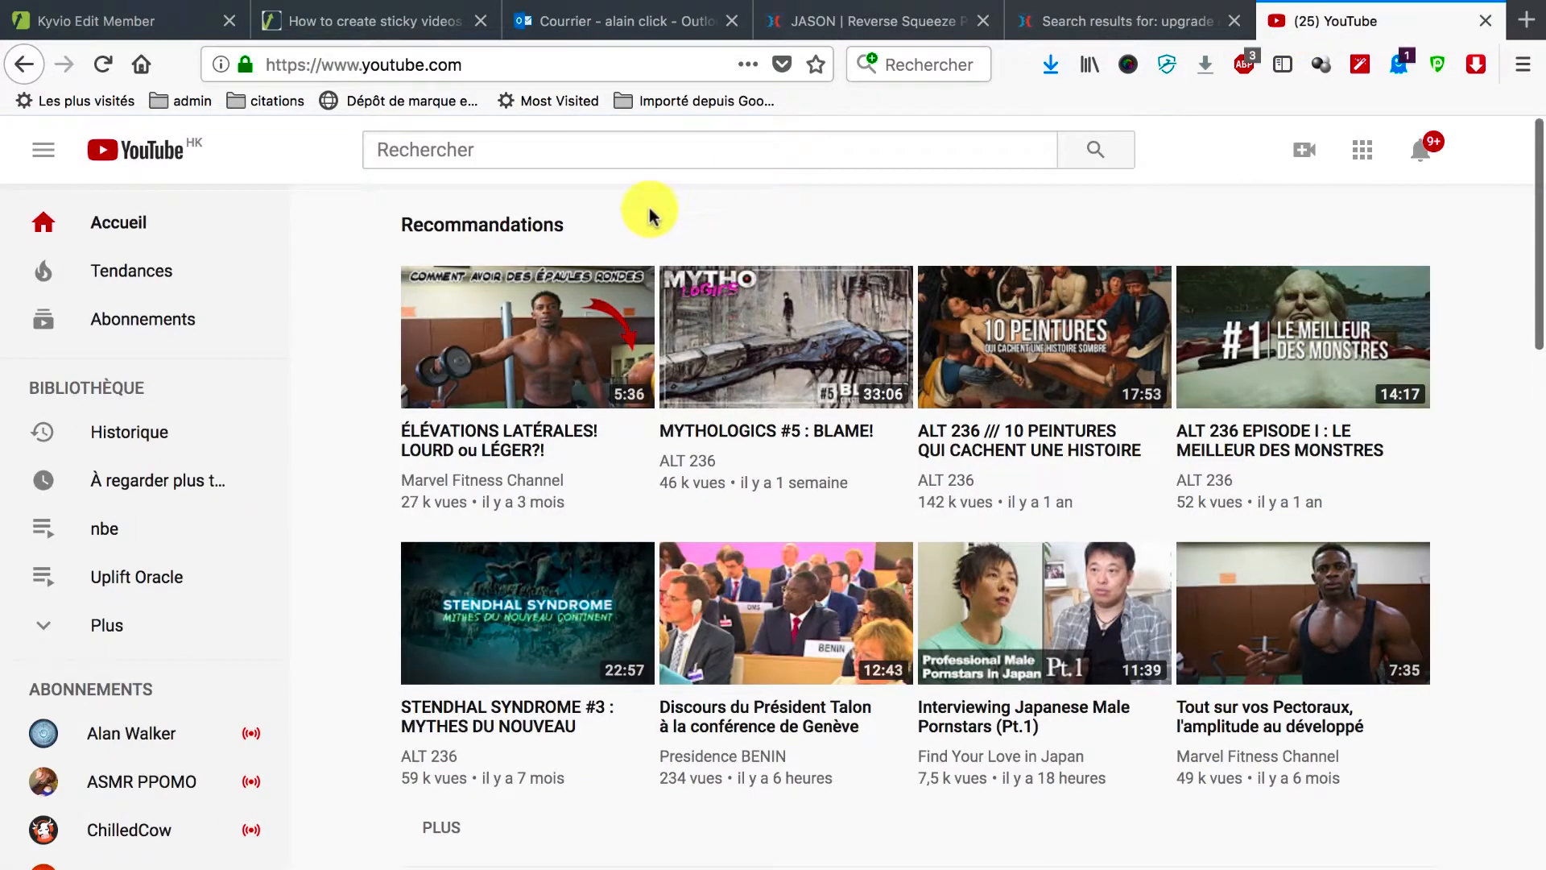
left_click(733, 345)
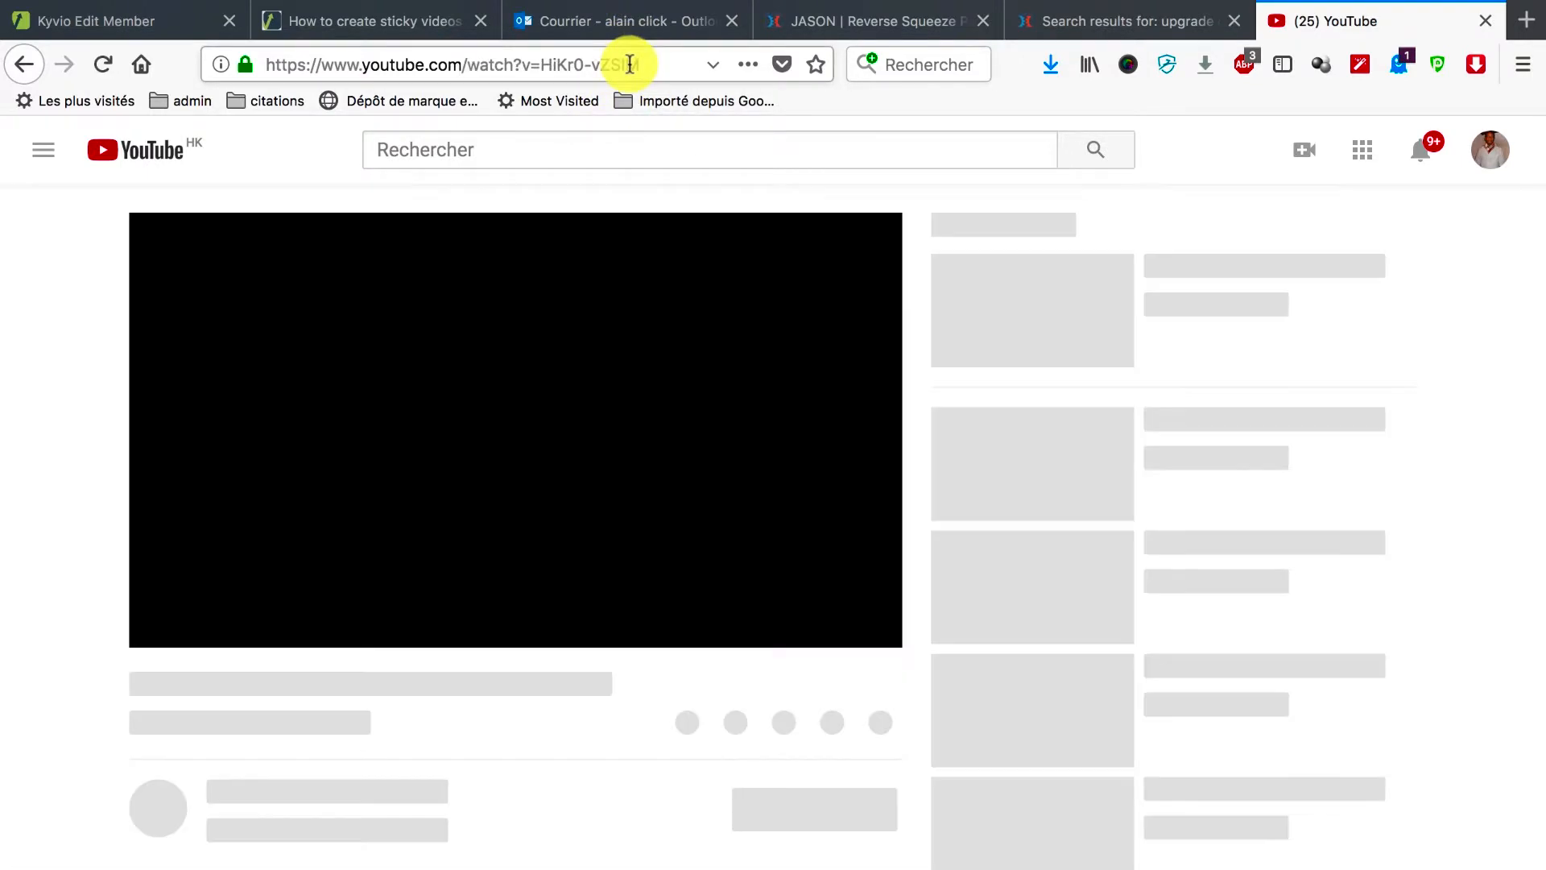
left_click(630, 65)
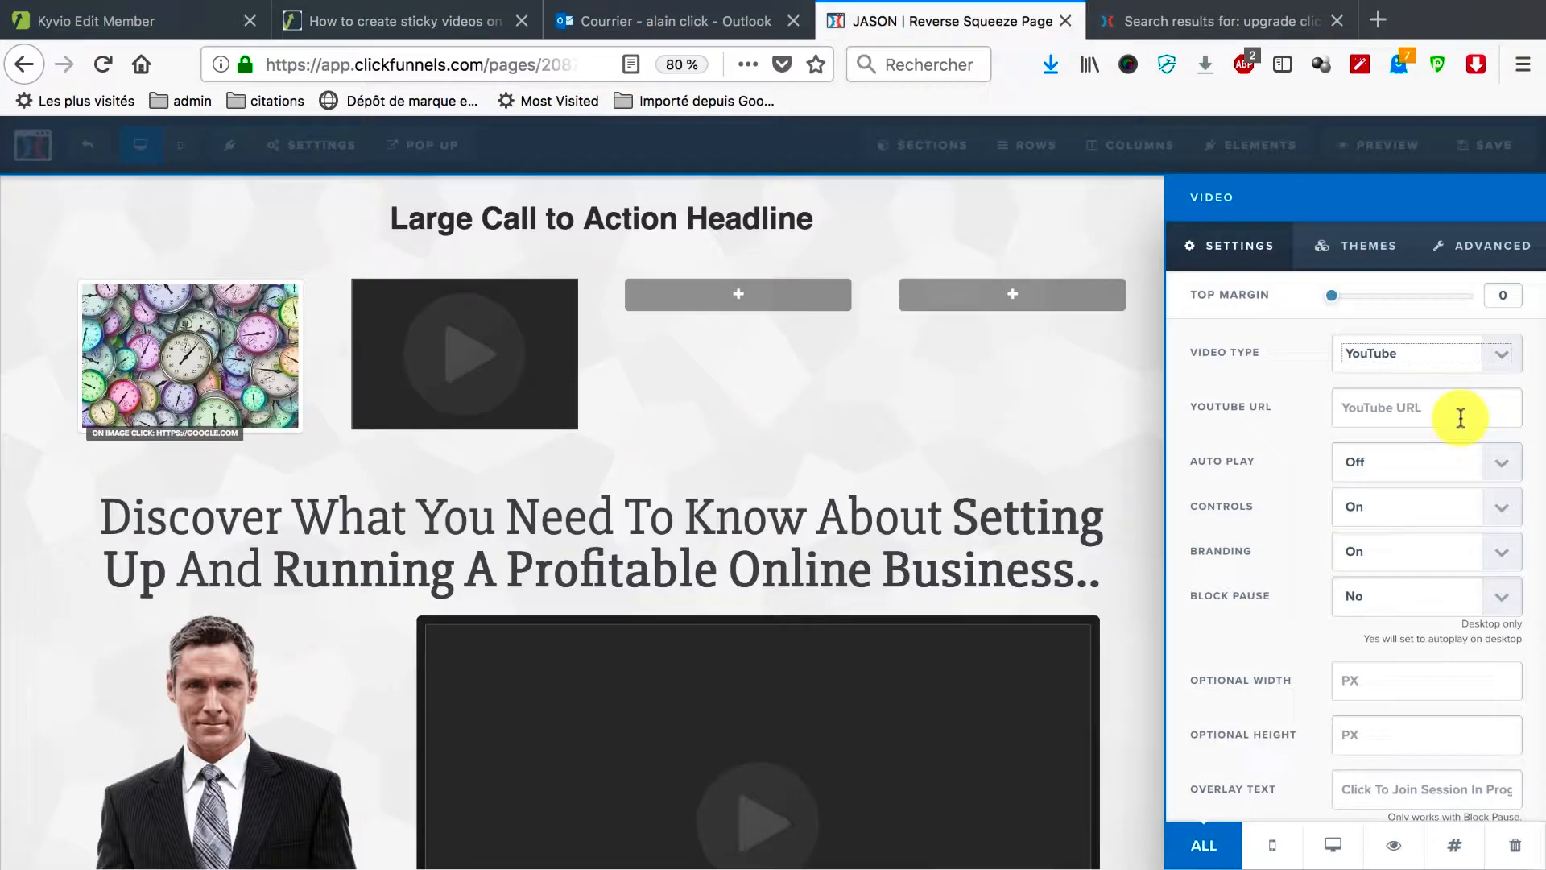
Step: Paste the copied link as the video element's YouTube URL and set Auto Play to On
left_click(1424, 416)
key("super+v")
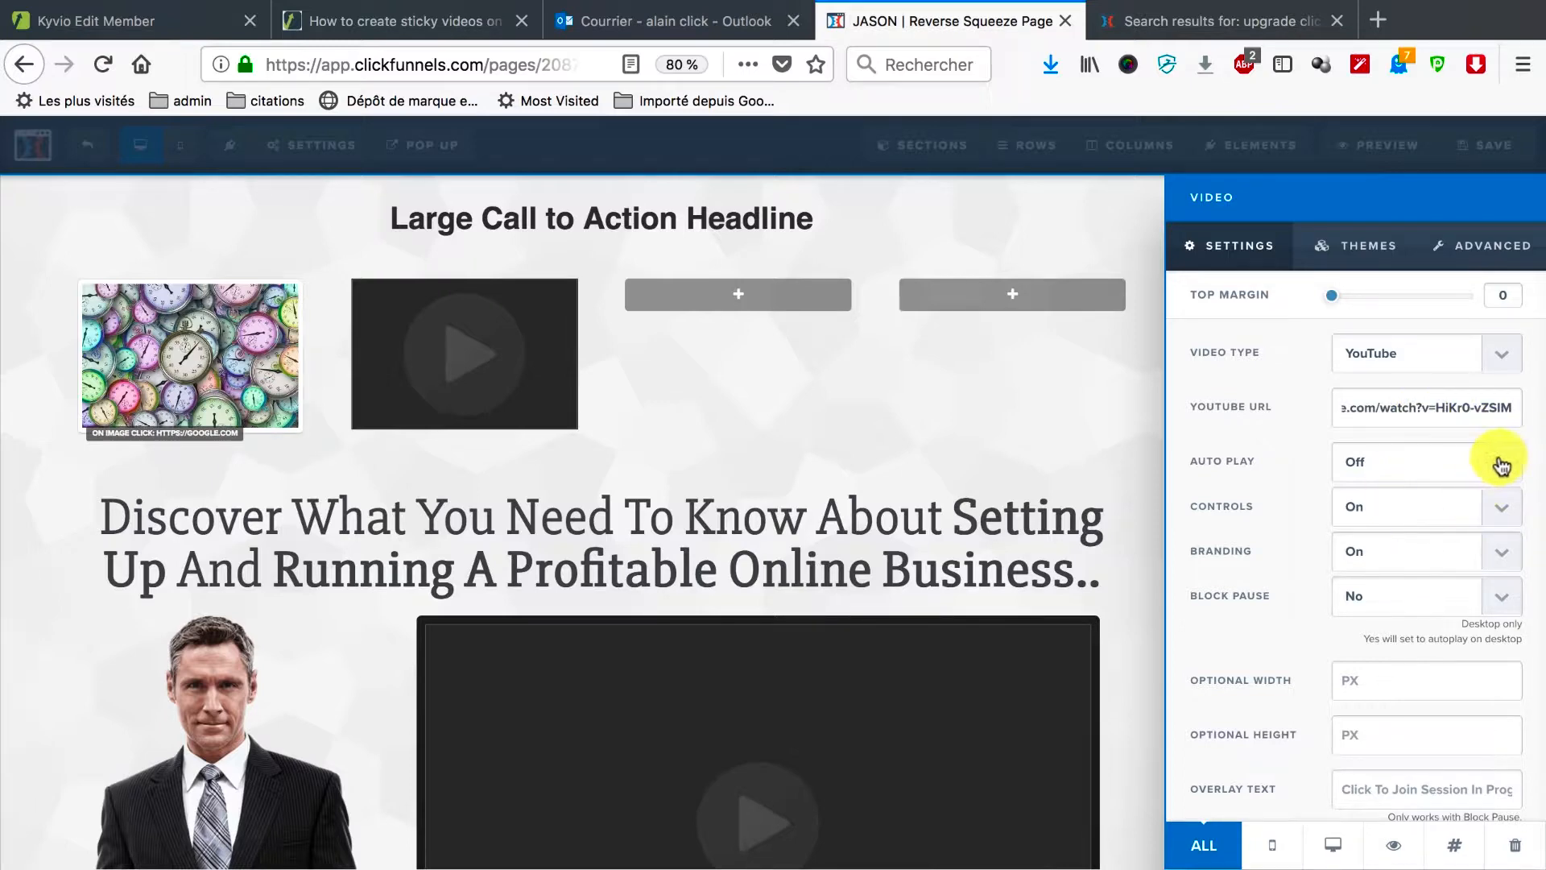
left_click(1504, 465)
left_click(1502, 472)
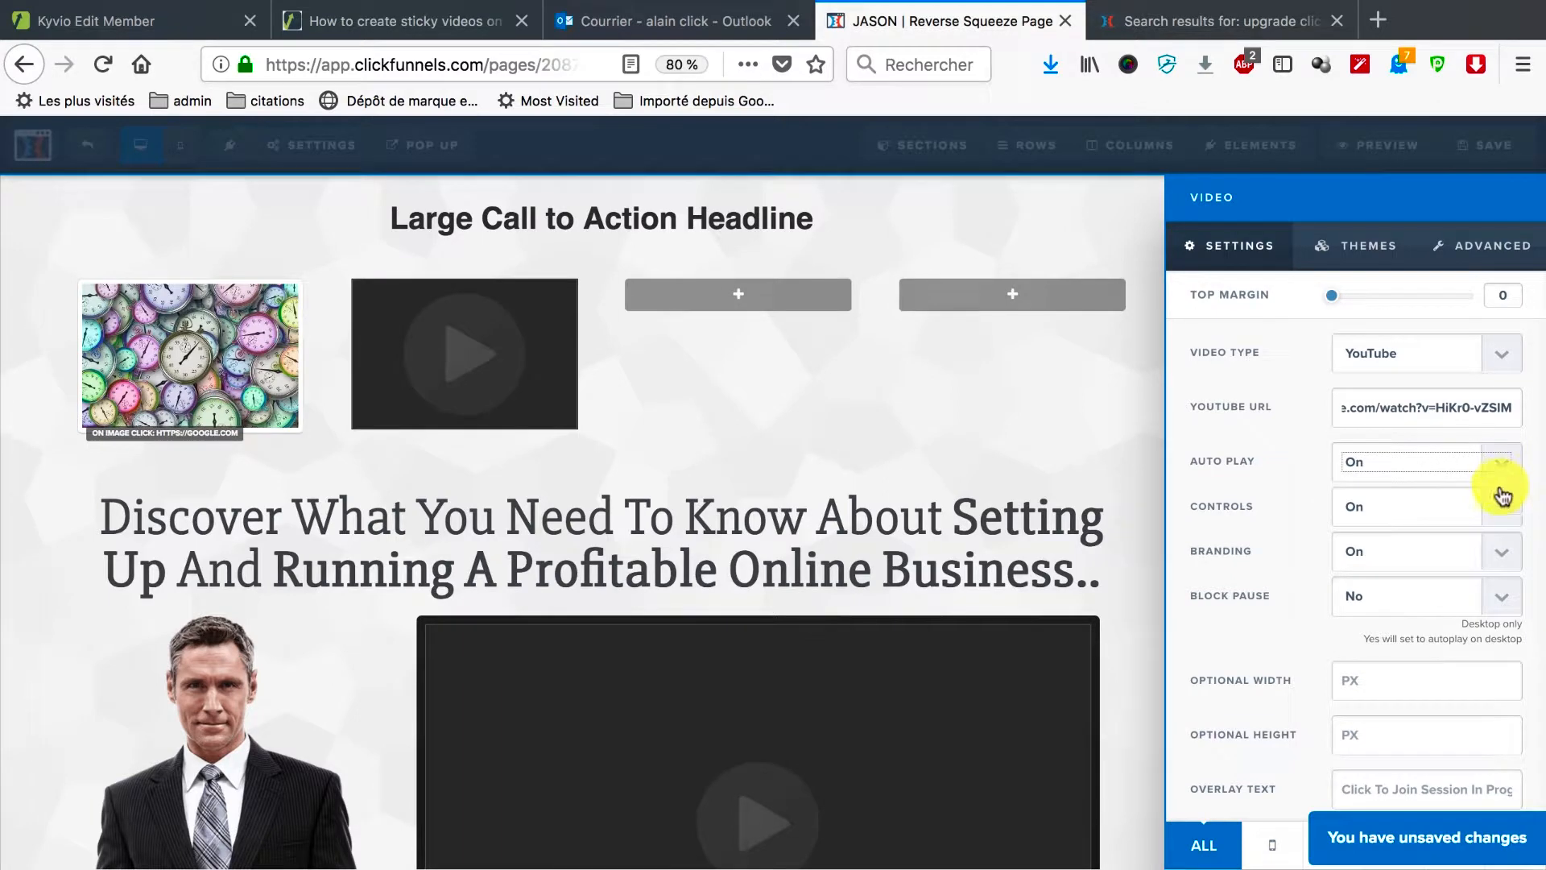
Step: Set both Controls and Branding to Off for the second column's video
left_click(1503, 512)
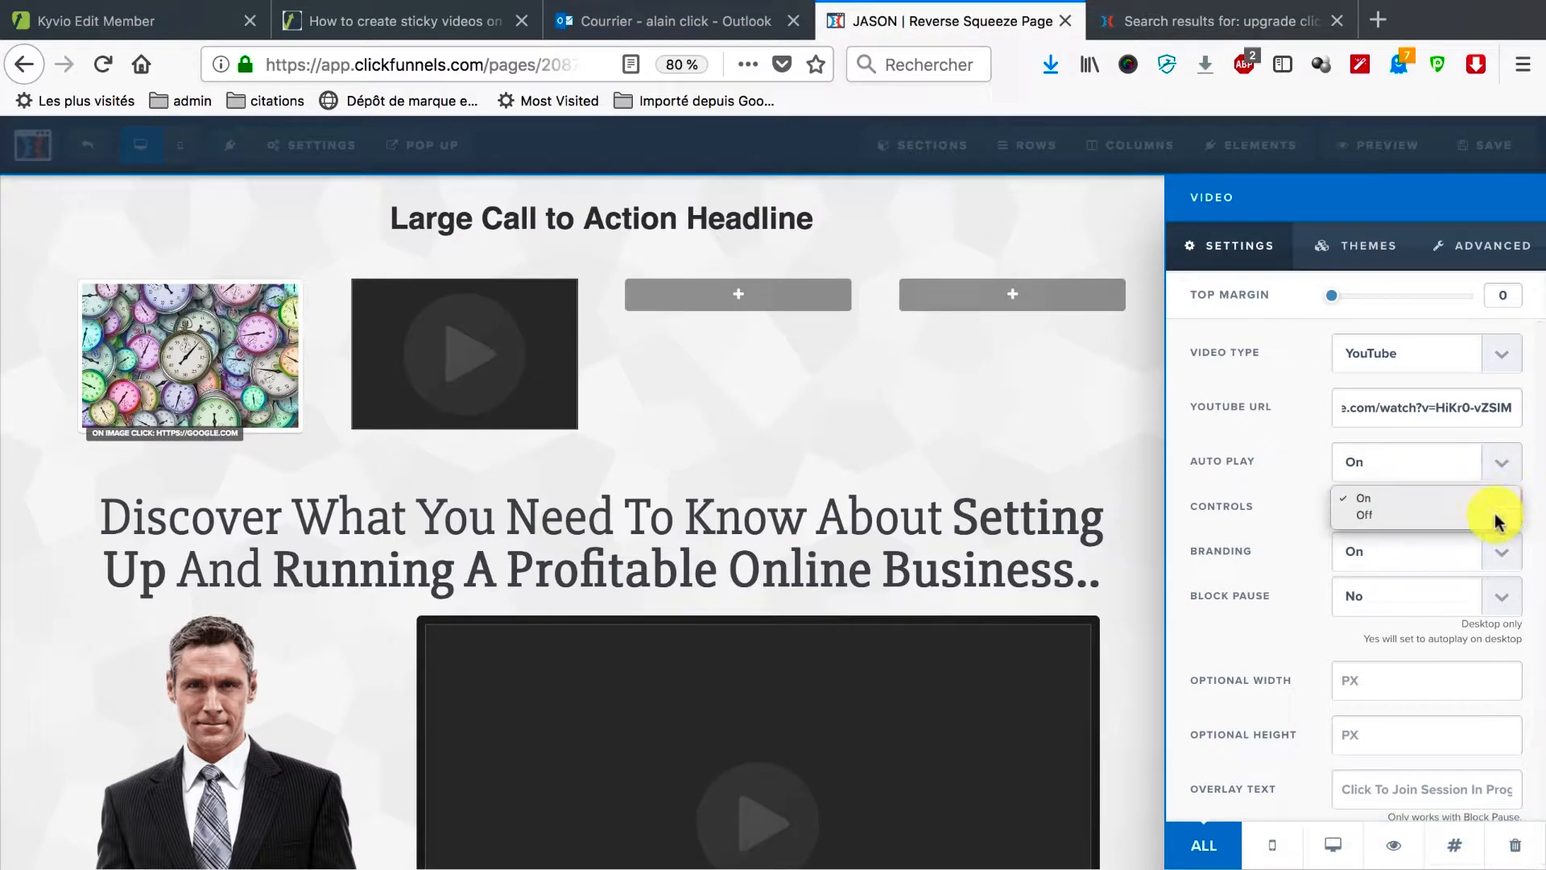
left_click(1498, 518)
left_click(1501, 561)
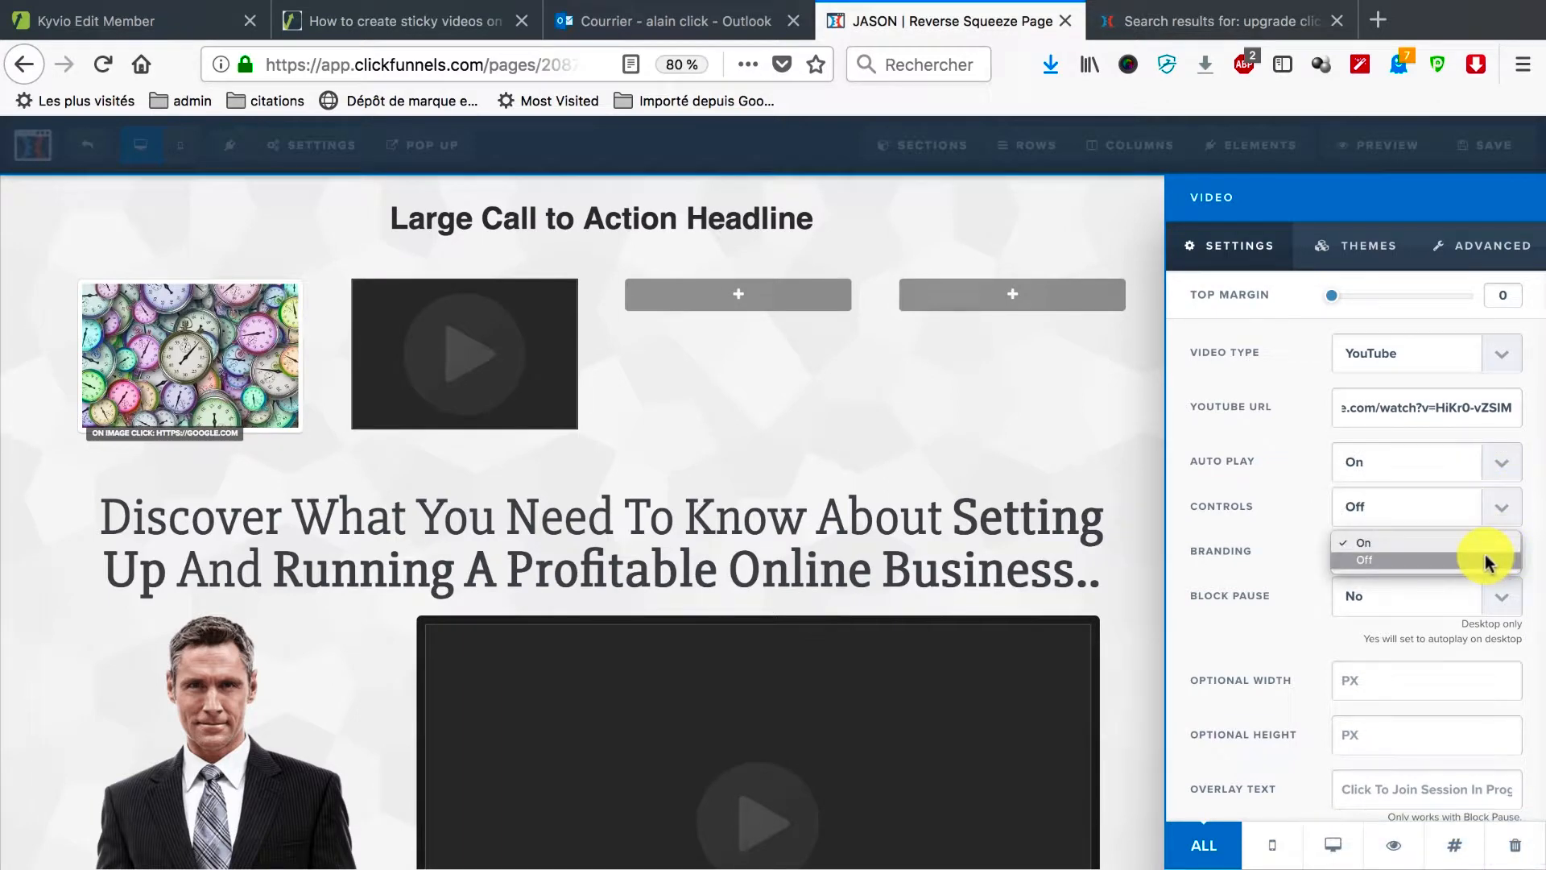
left_click(1381, 560)
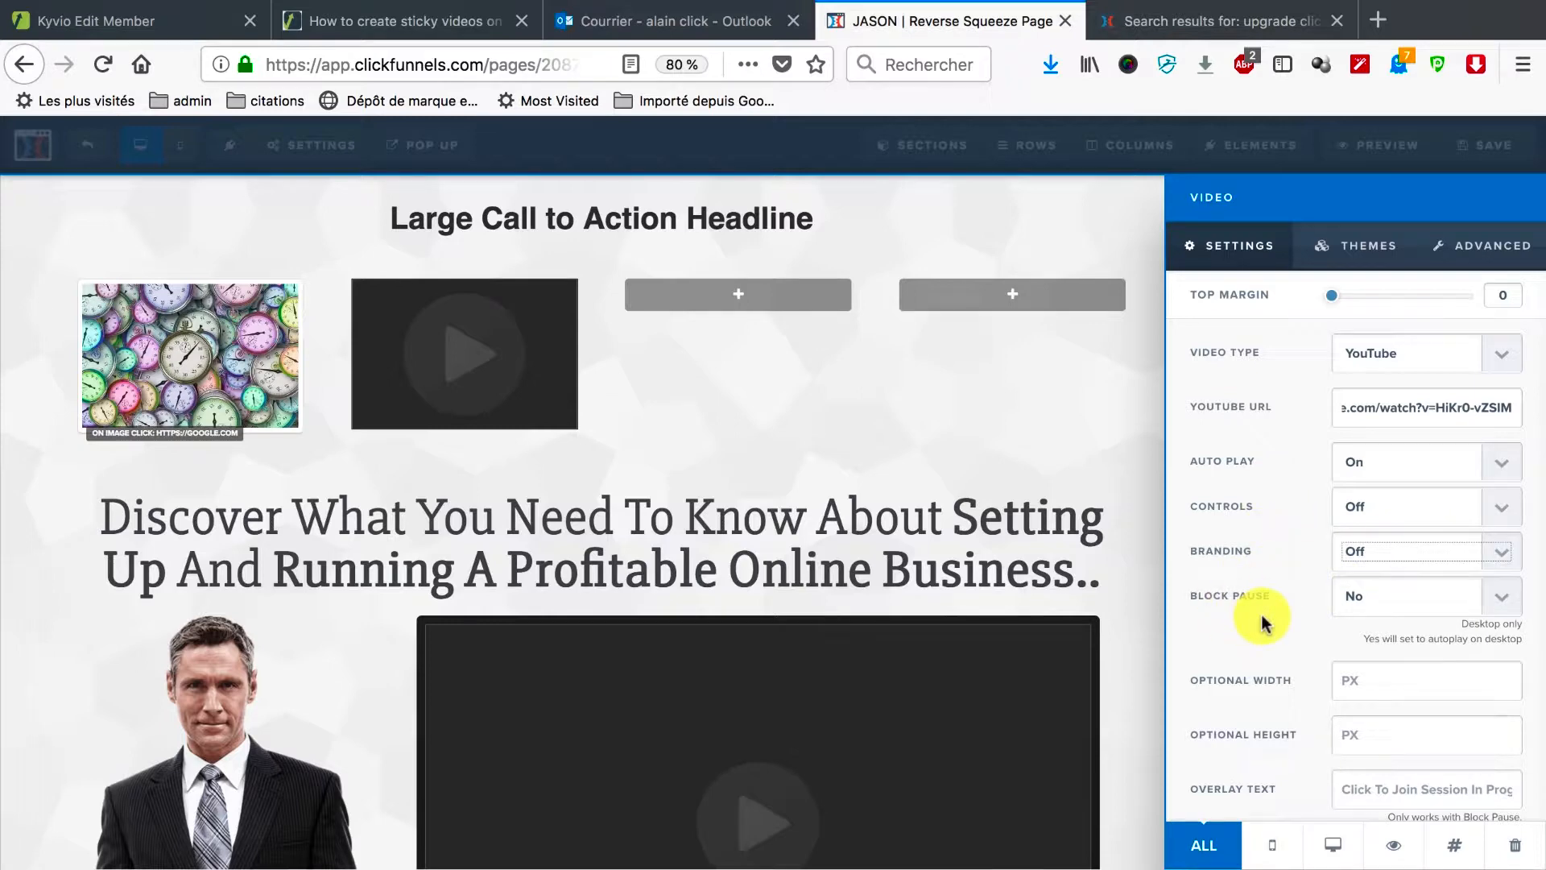
Step: Set Block Pause to Yes for the second column's video
scroll(1261, 615, "down", 2)
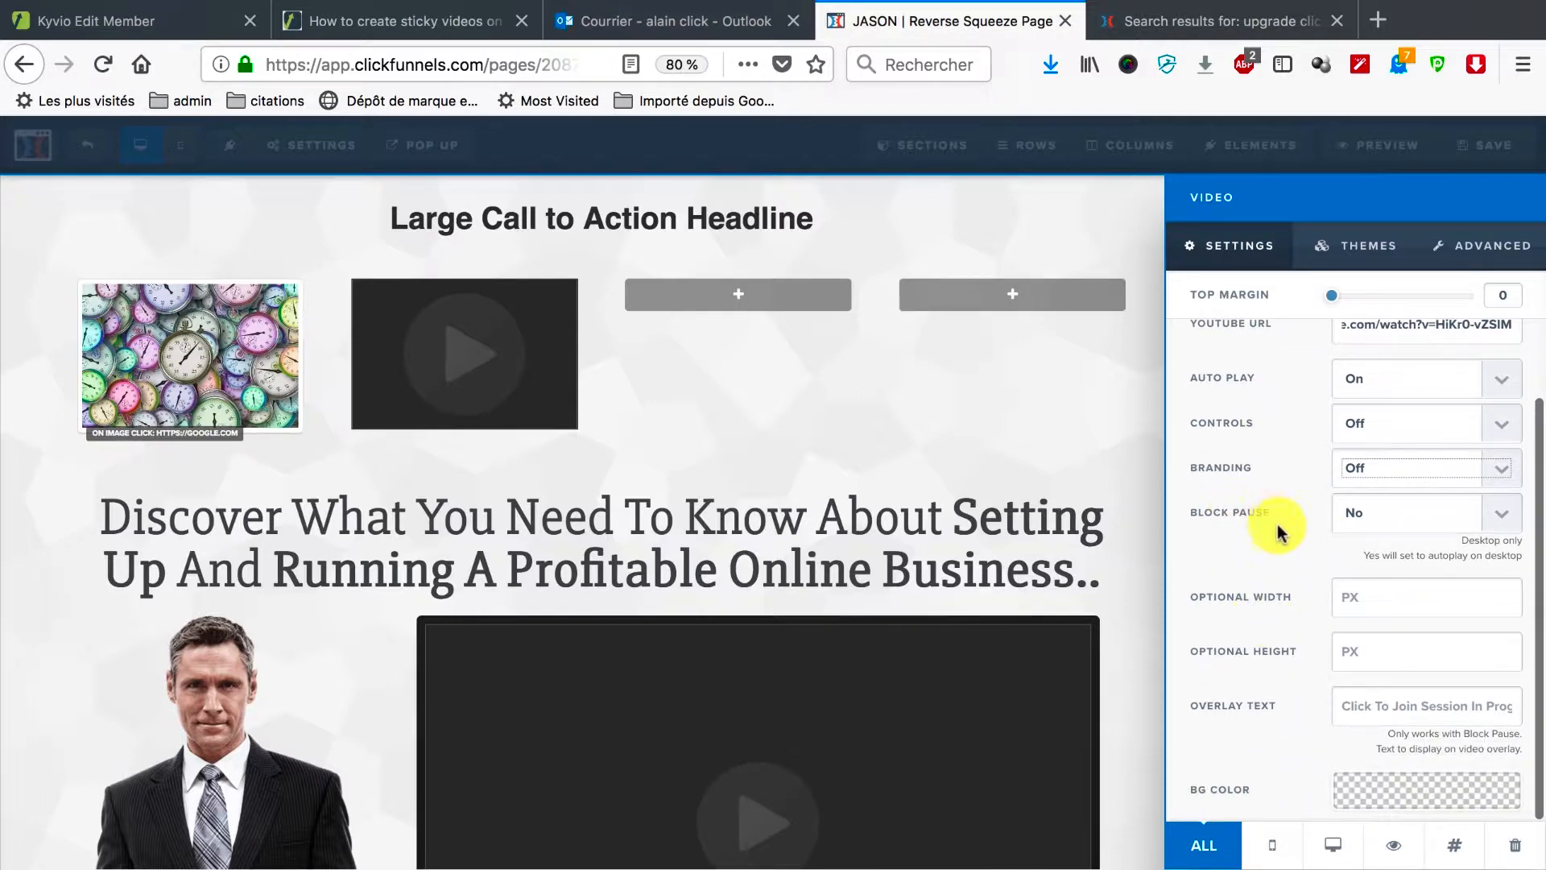
left_click(1502, 516)
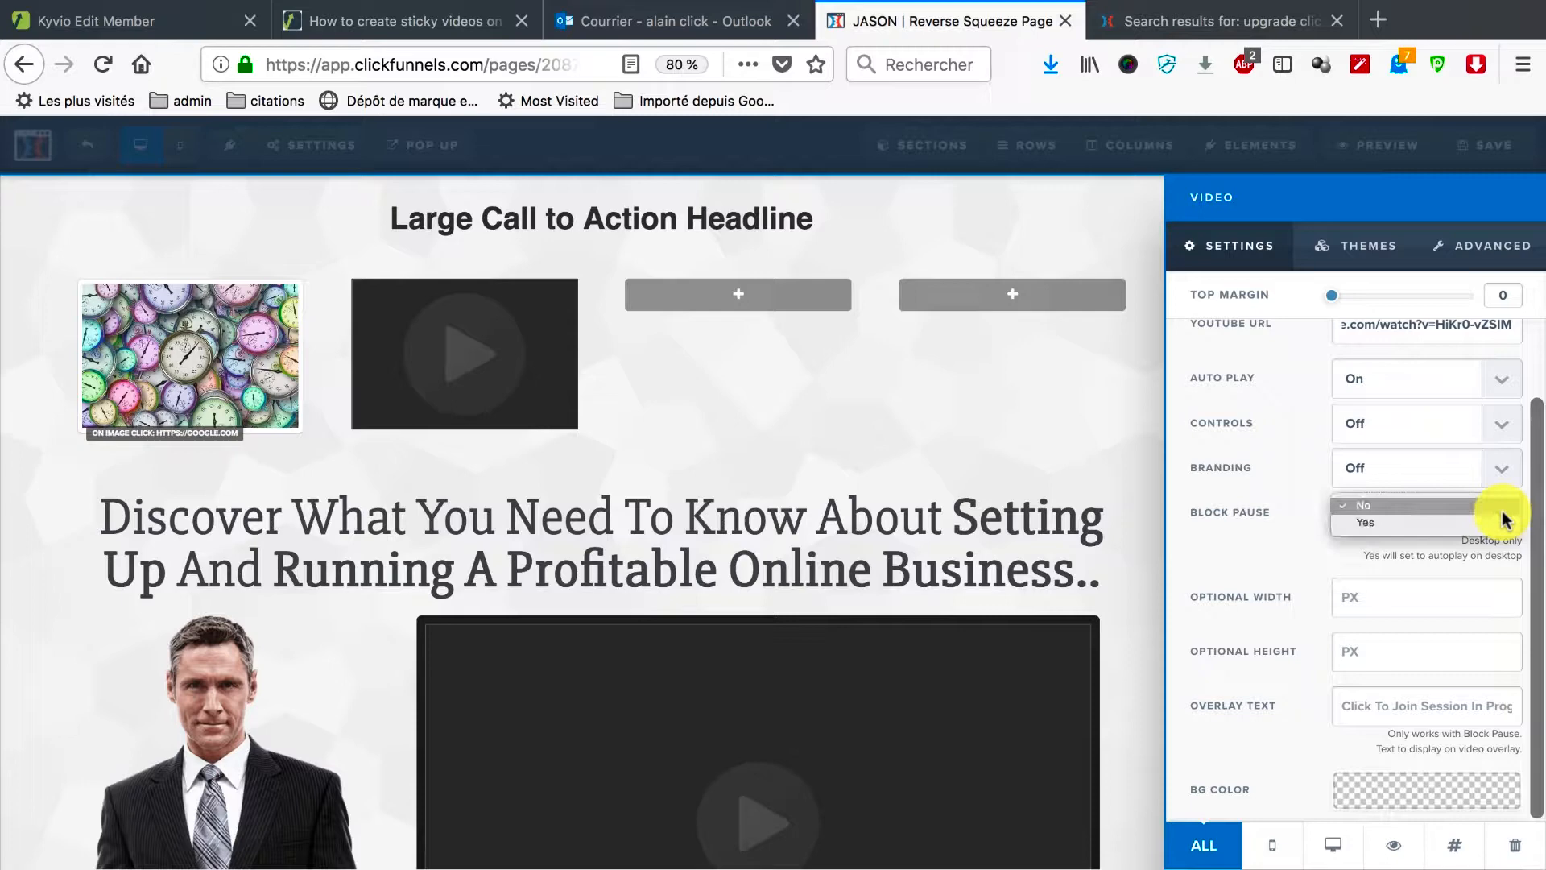
left_click(1427, 520)
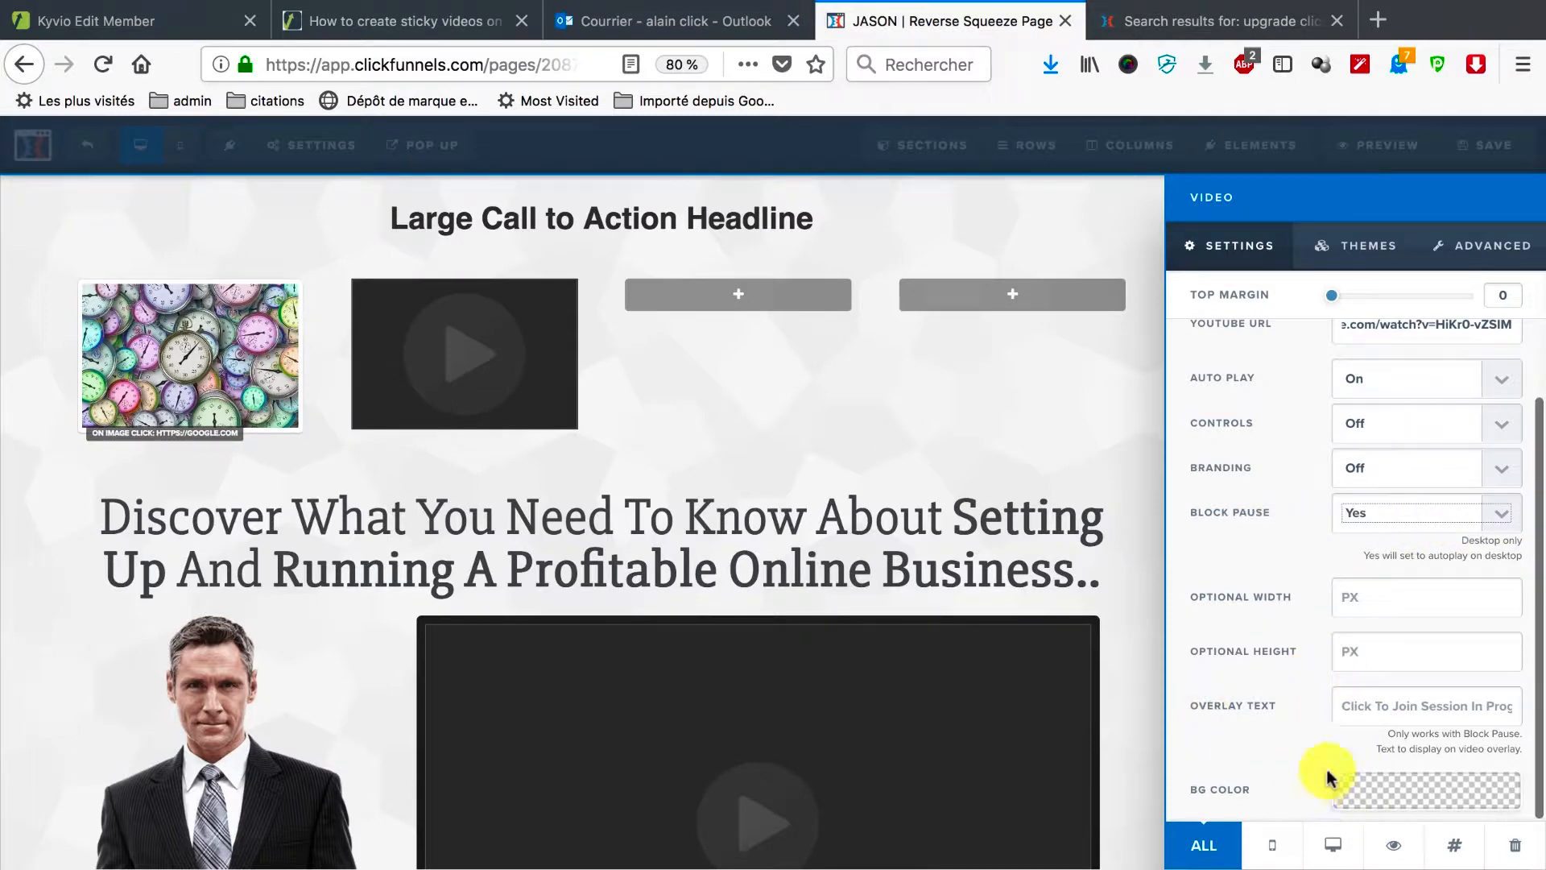
scroll(1235, 491, "up", 2)
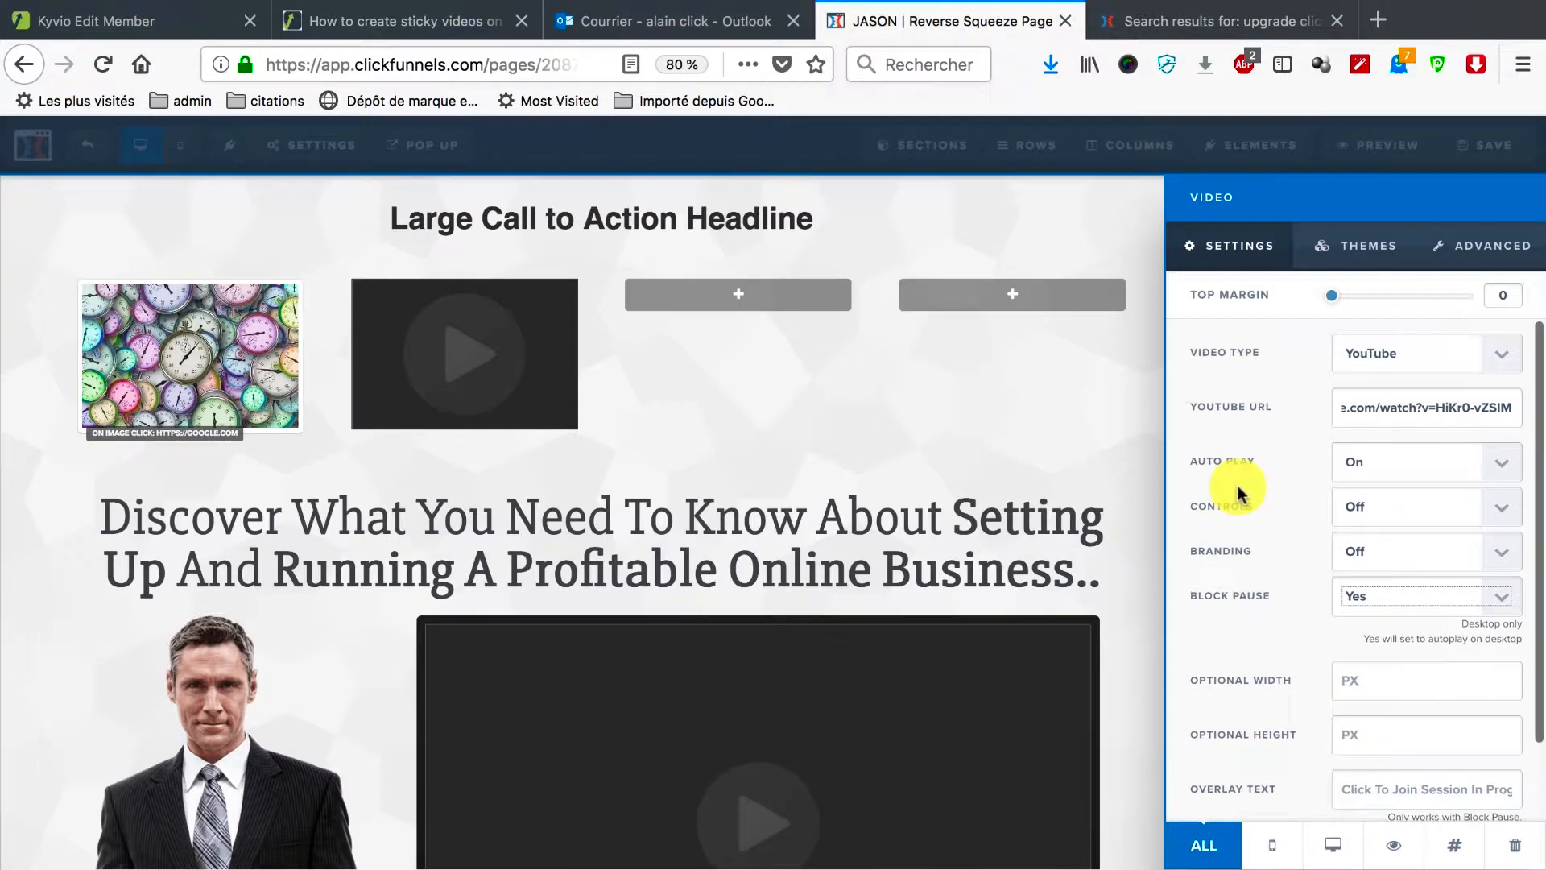
Step: Apply the blue-framed theme to the second column's video element
left_click(1342, 245)
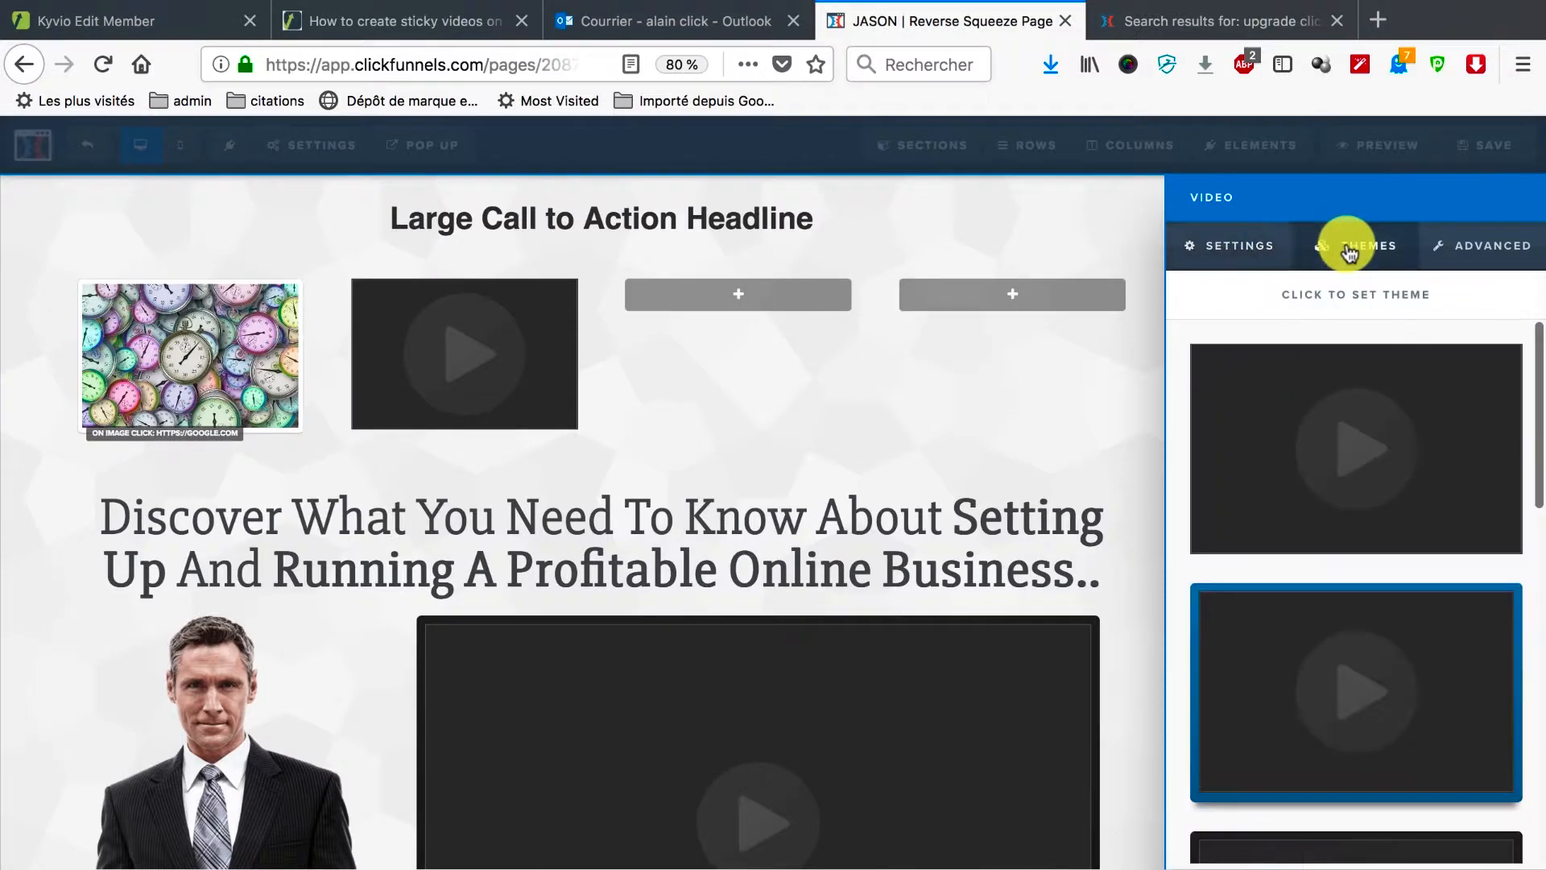
scroll(1360, 448, "down", 2)
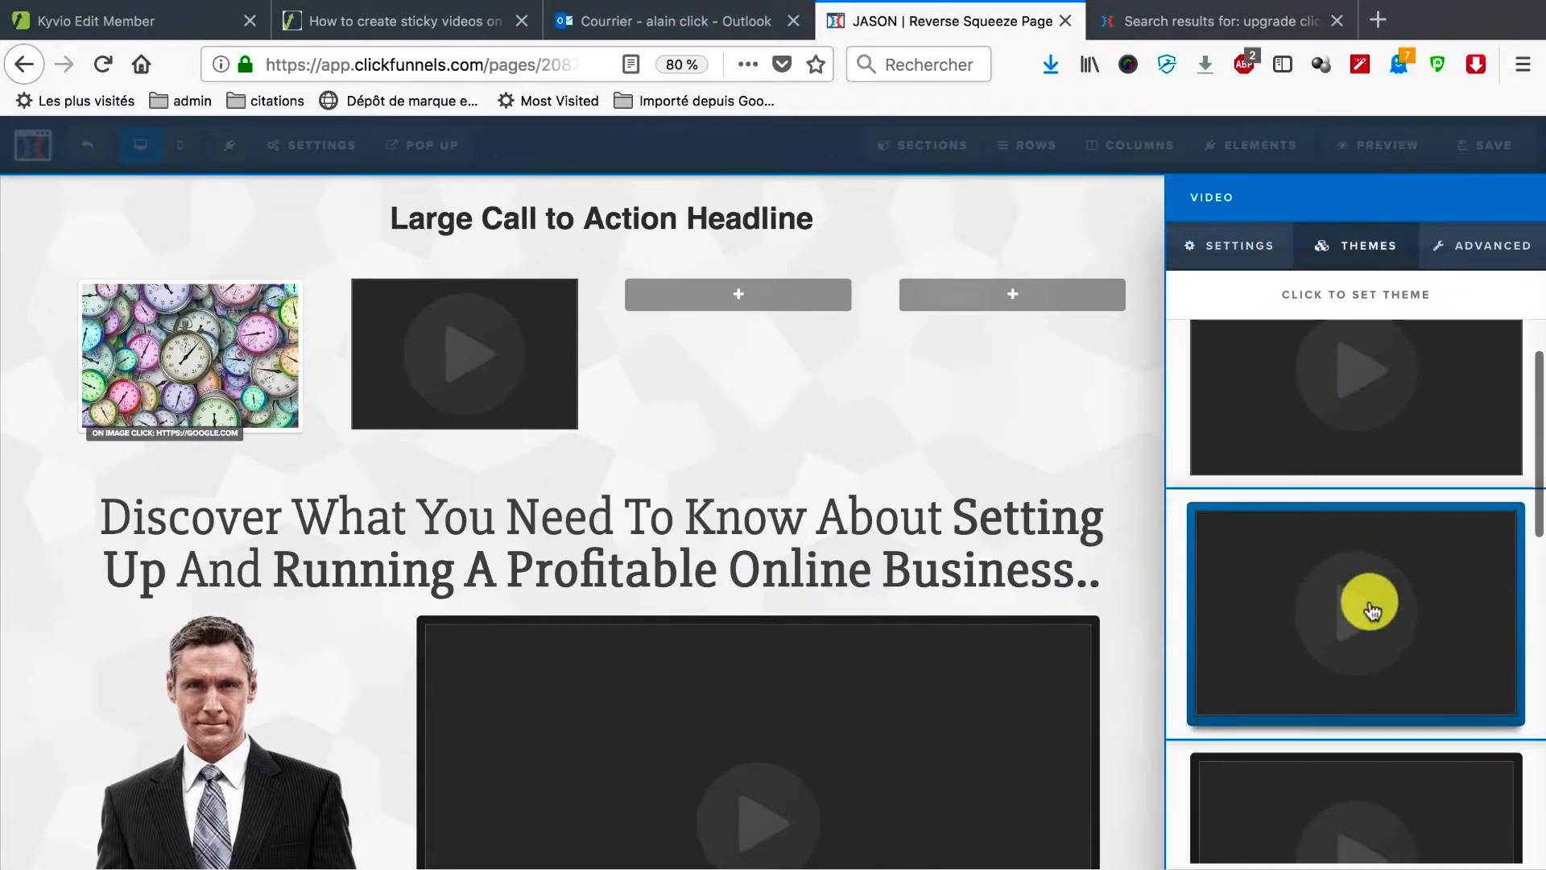
left_click(1356, 541)
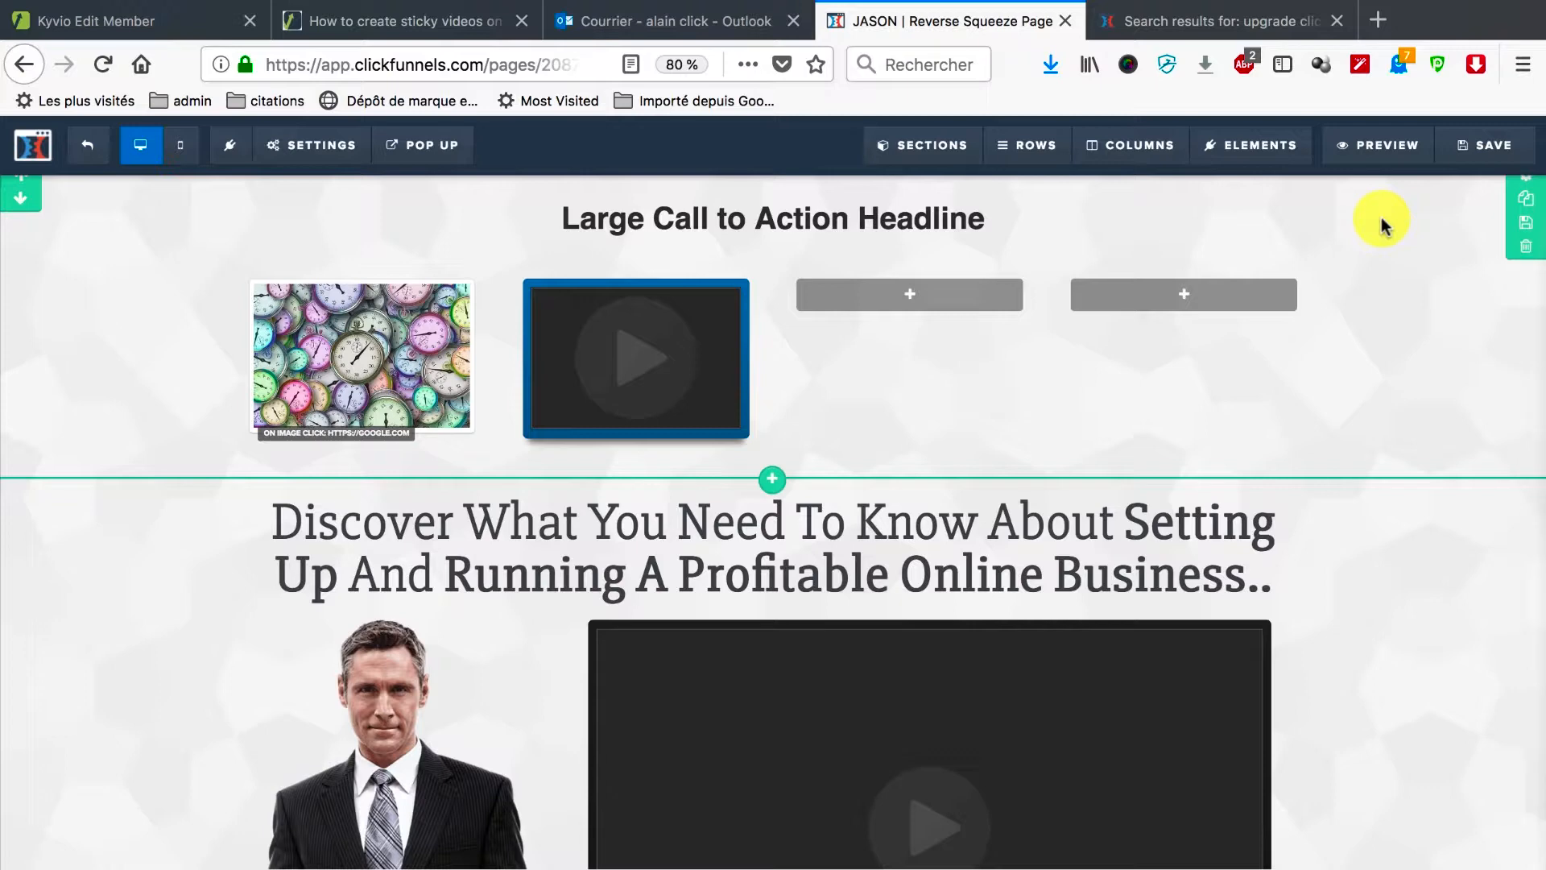
Step: Save the page, open its preview and start the blue-framed video from its overlay
left_click(1482, 155)
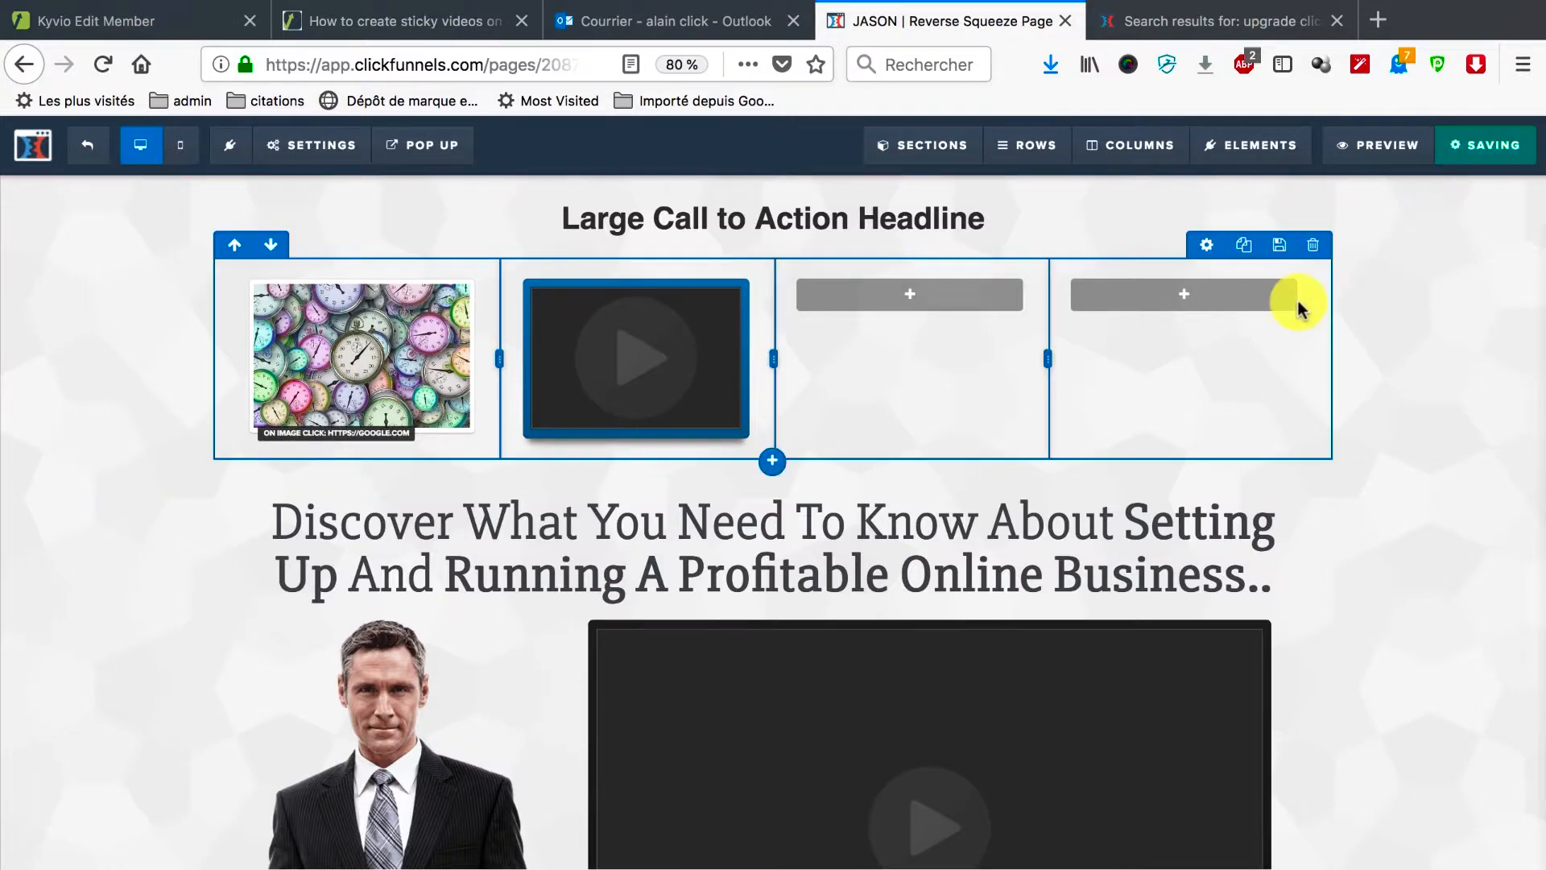
left_click(1373, 157)
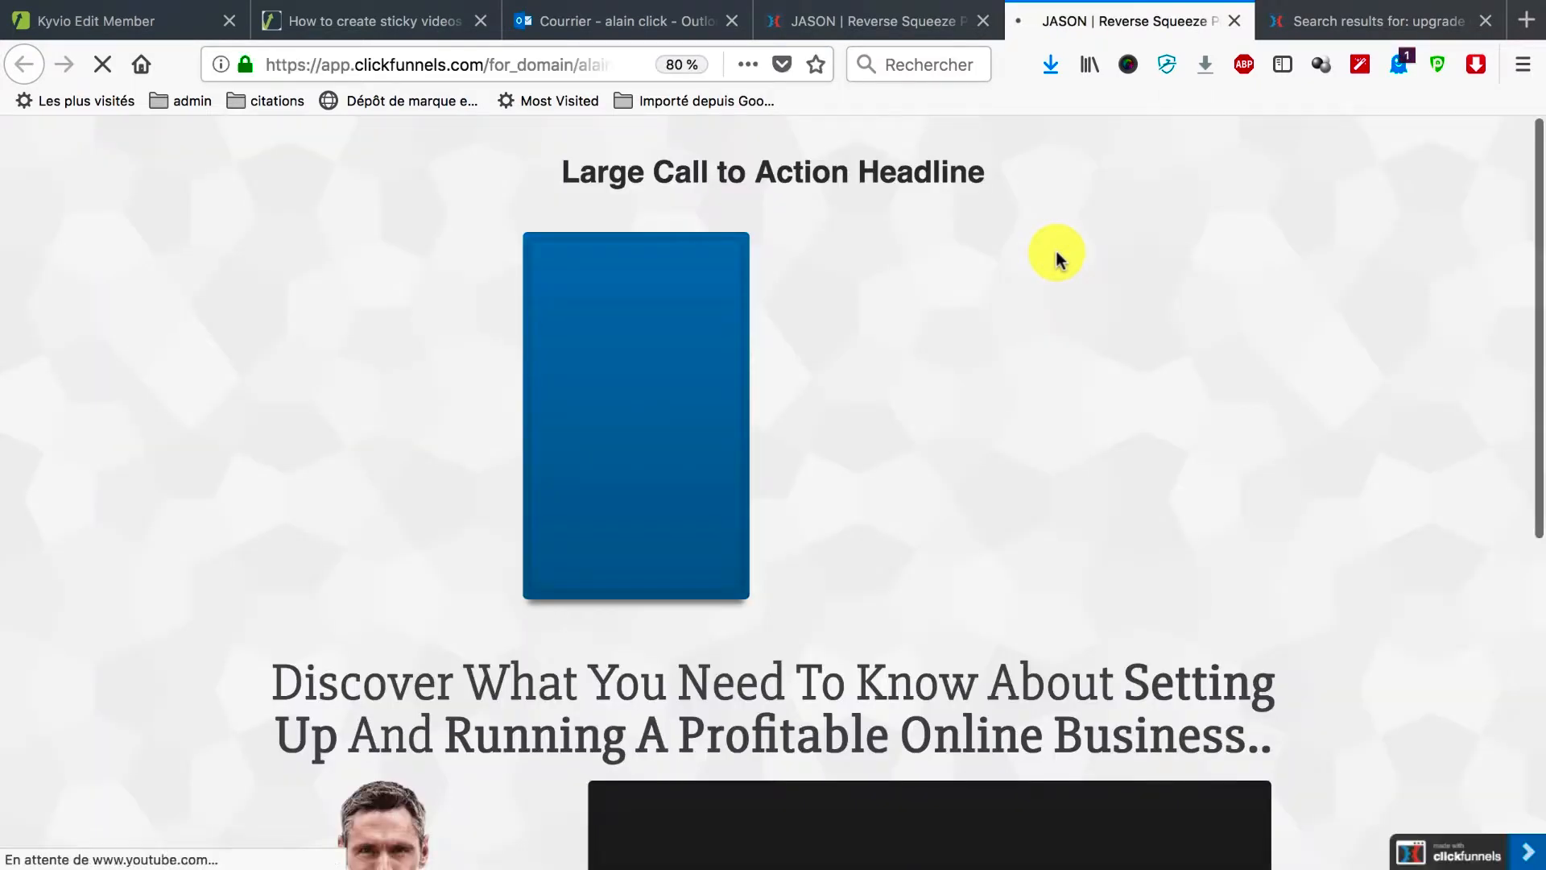
scroll(211, 412, "down", 5)
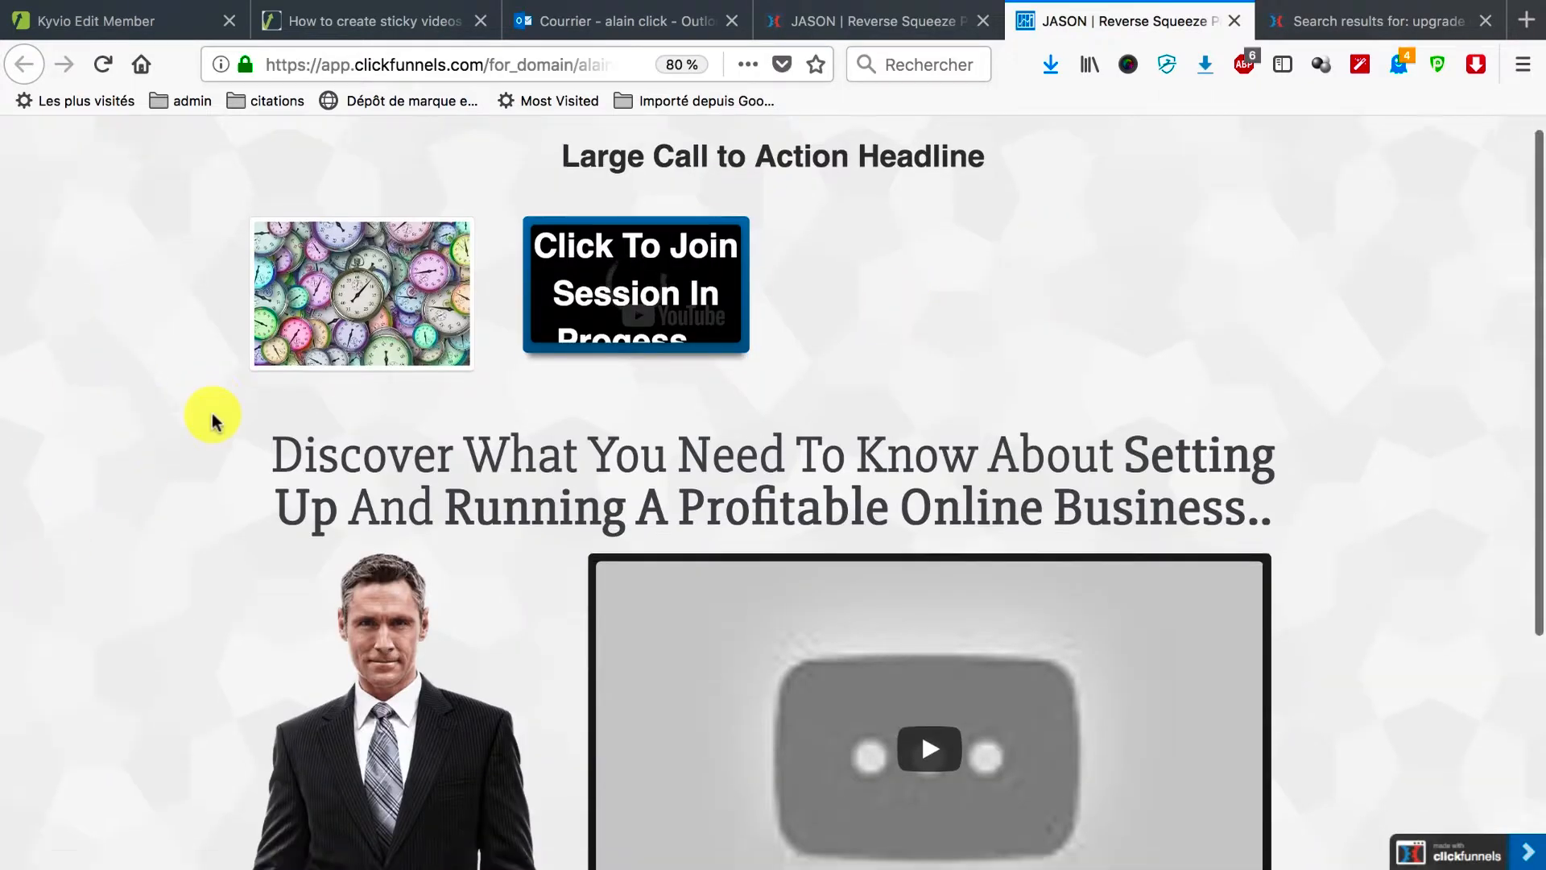
scroll(211, 413, "up", 5)
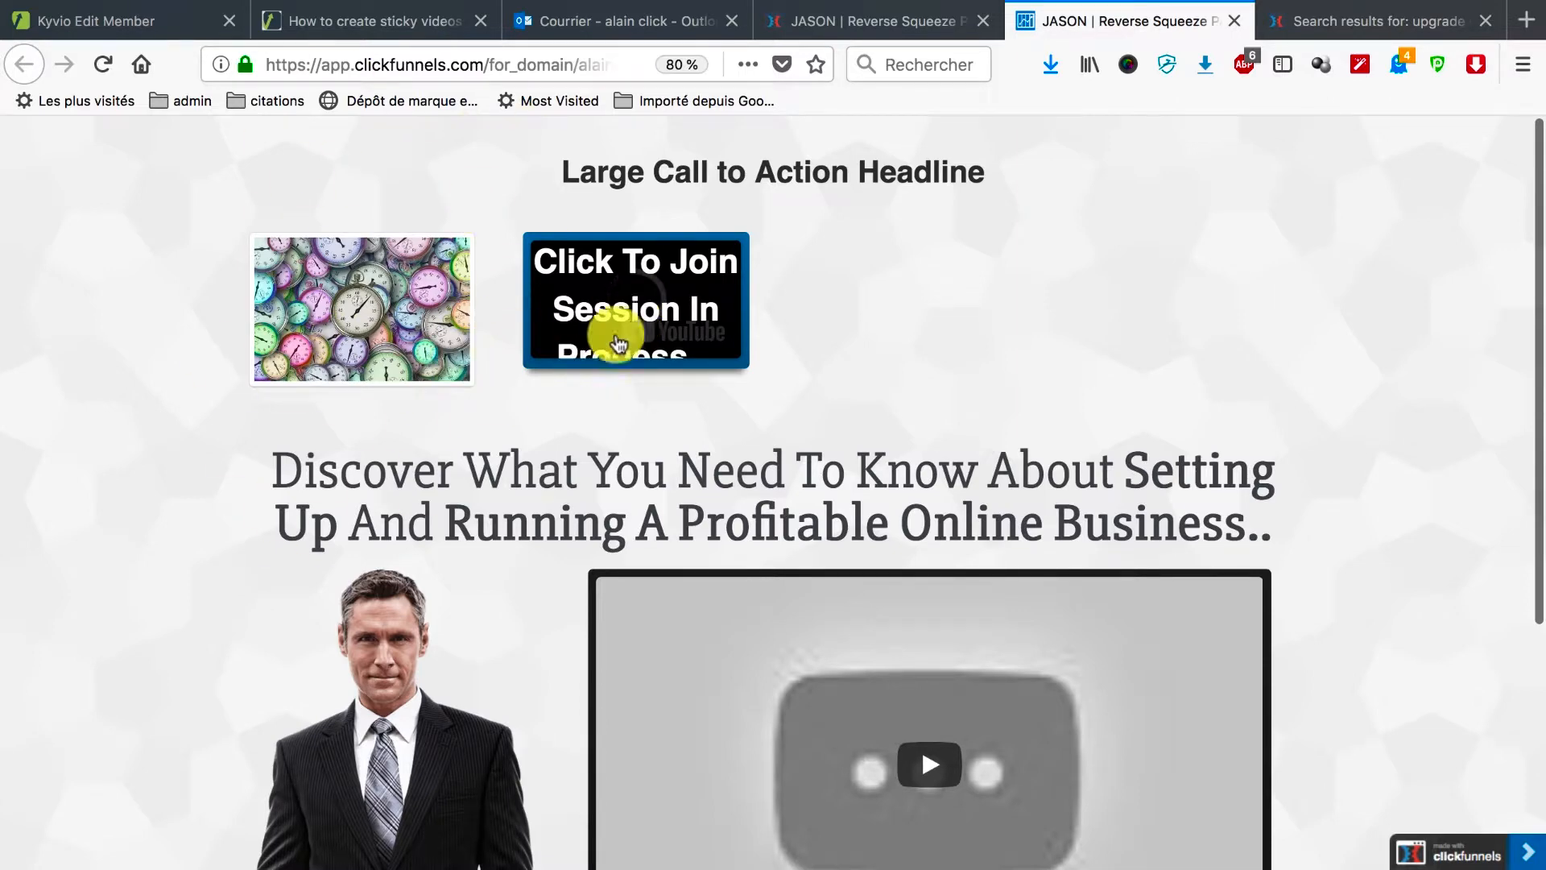
left_click(648, 310)
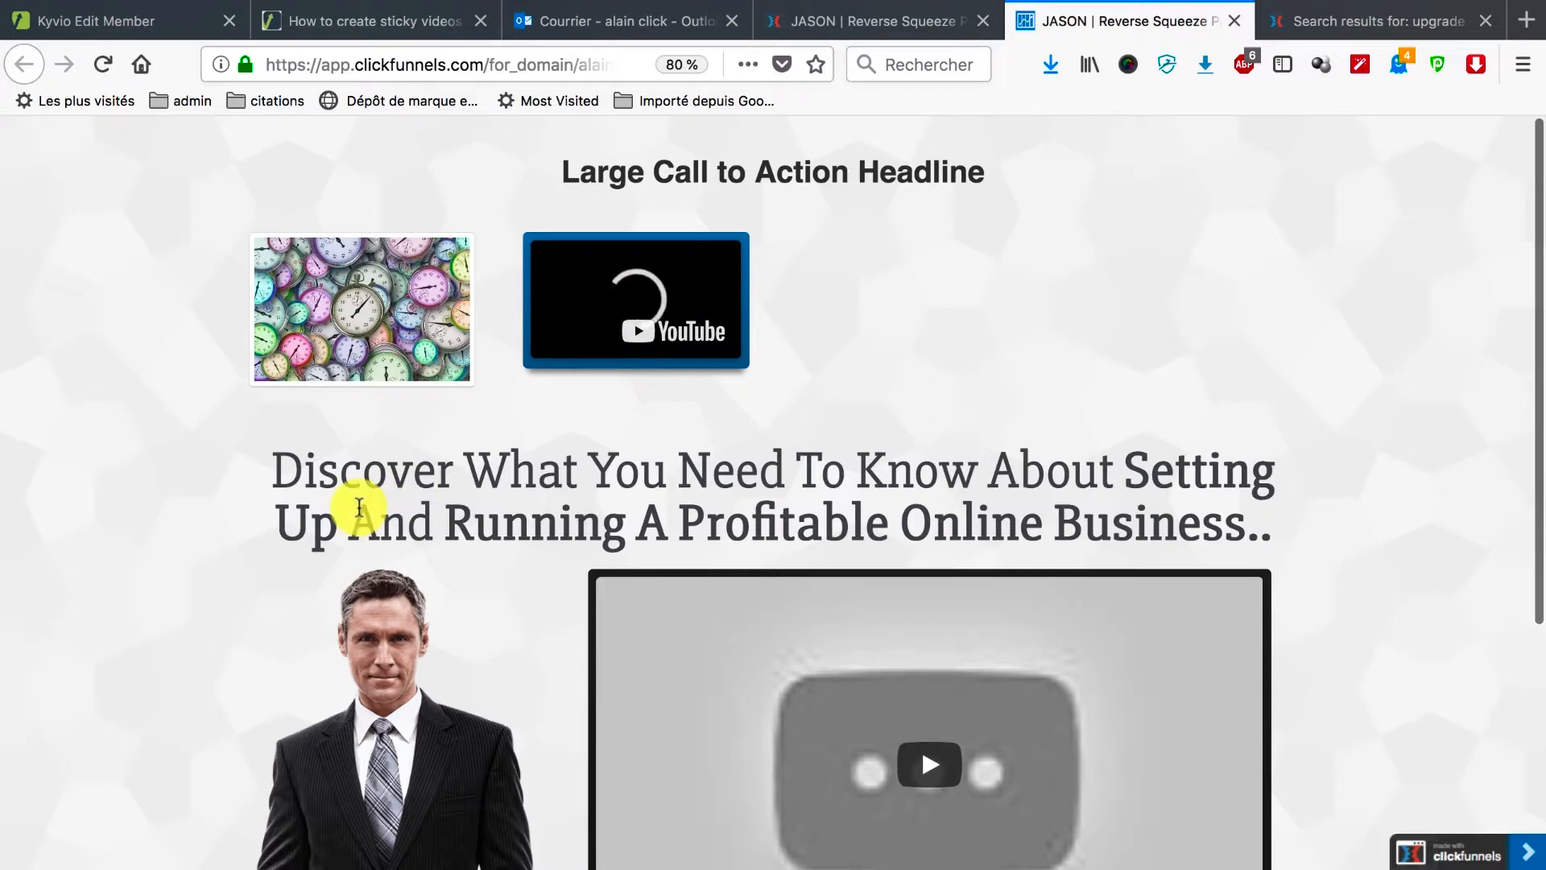
Step: Look over the previewed page, check the playing video against the editor, and mute the preview
scroll(359, 507, "down", 4)
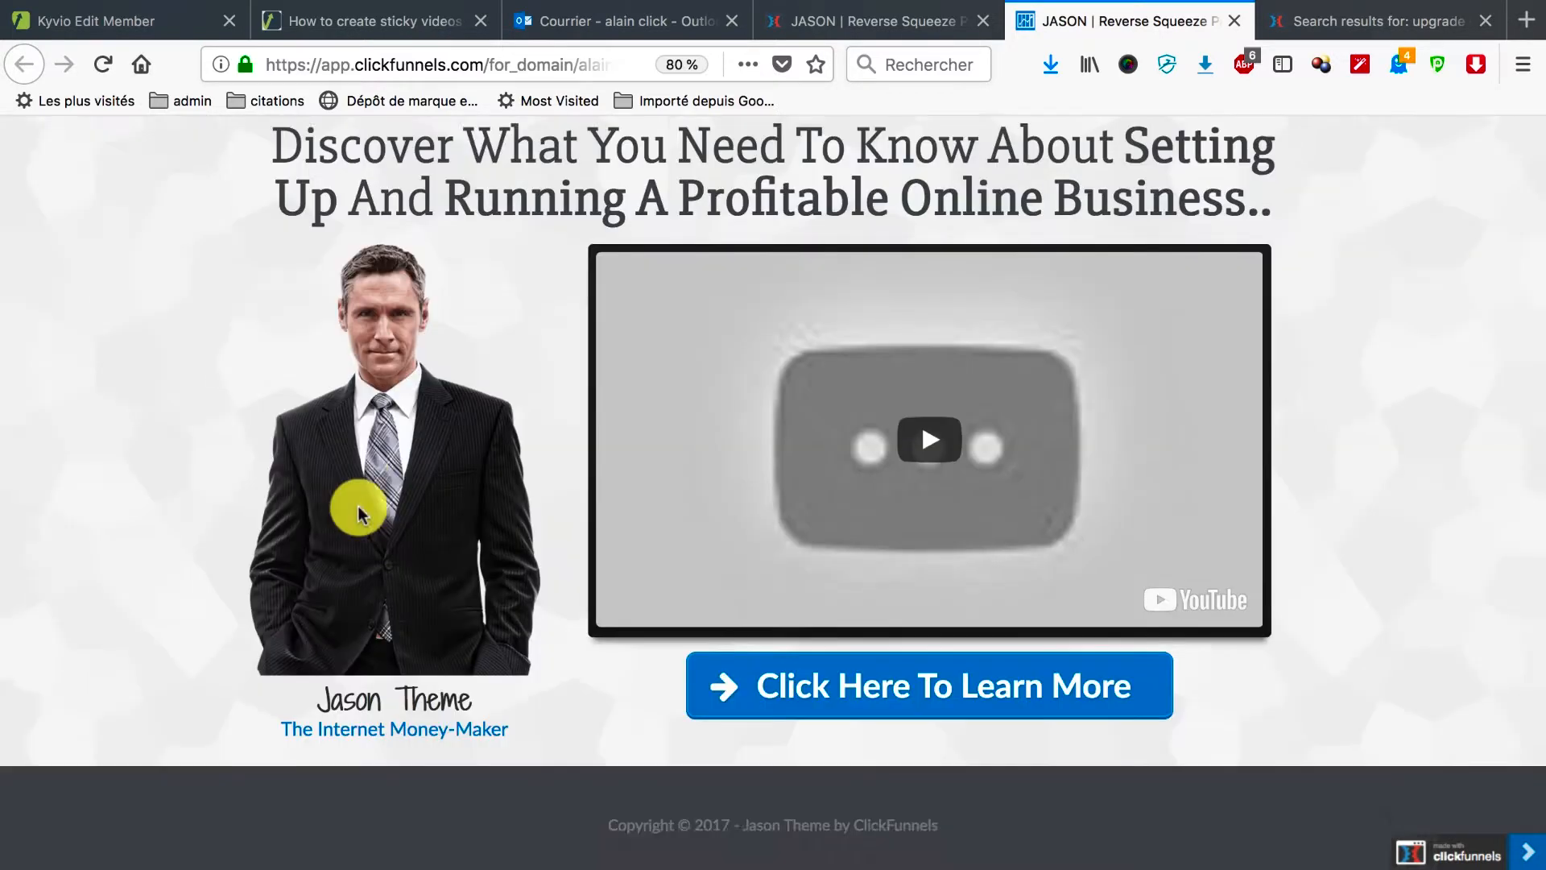
scroll(359, 503, "up", 4)
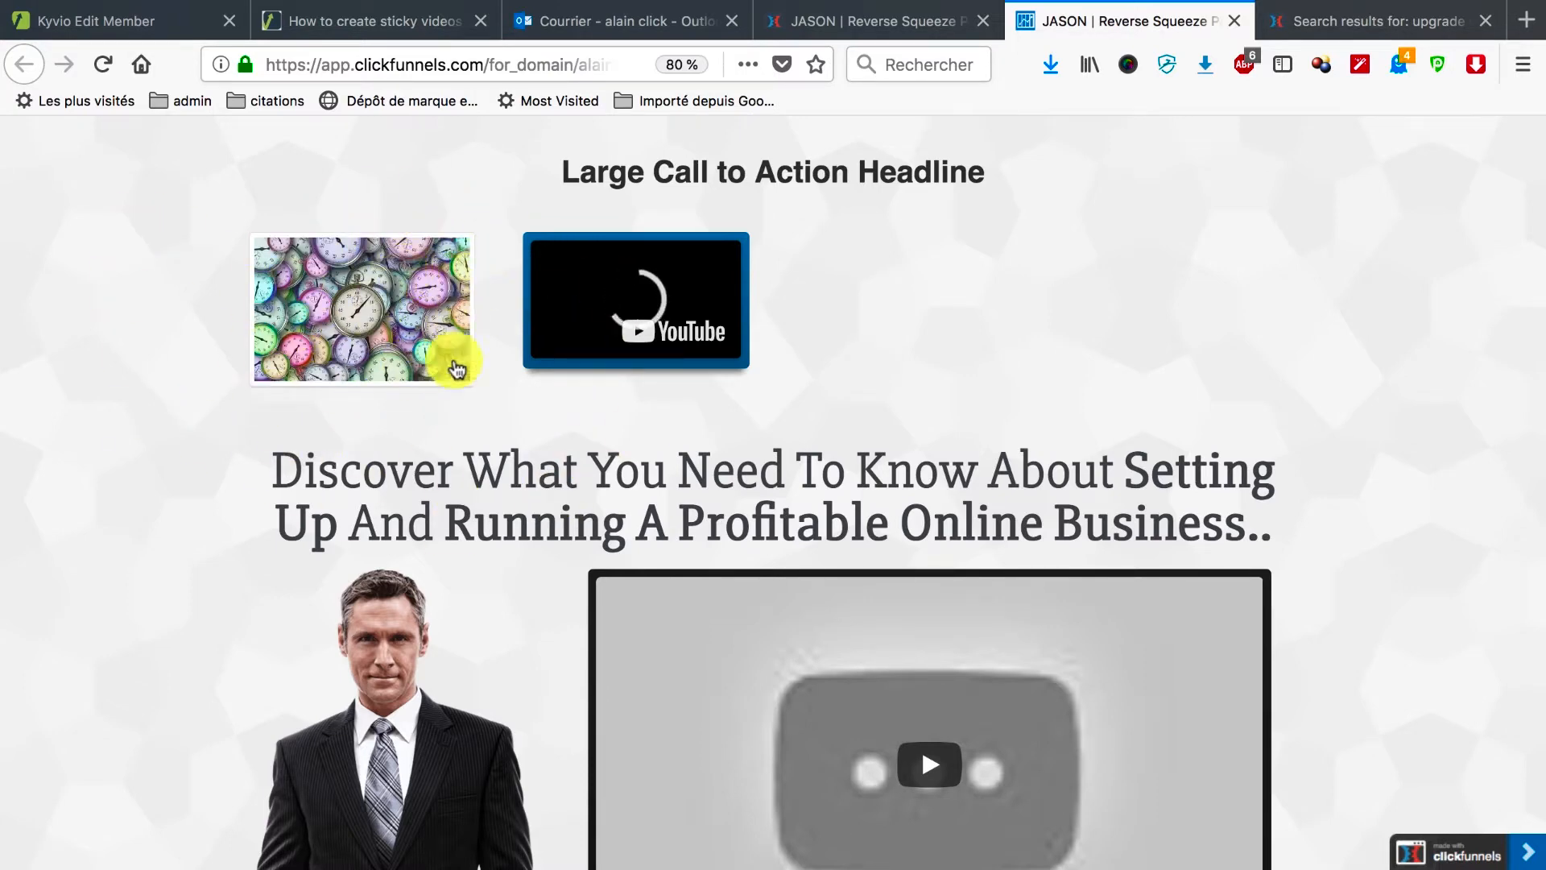
left_click(834, 23)
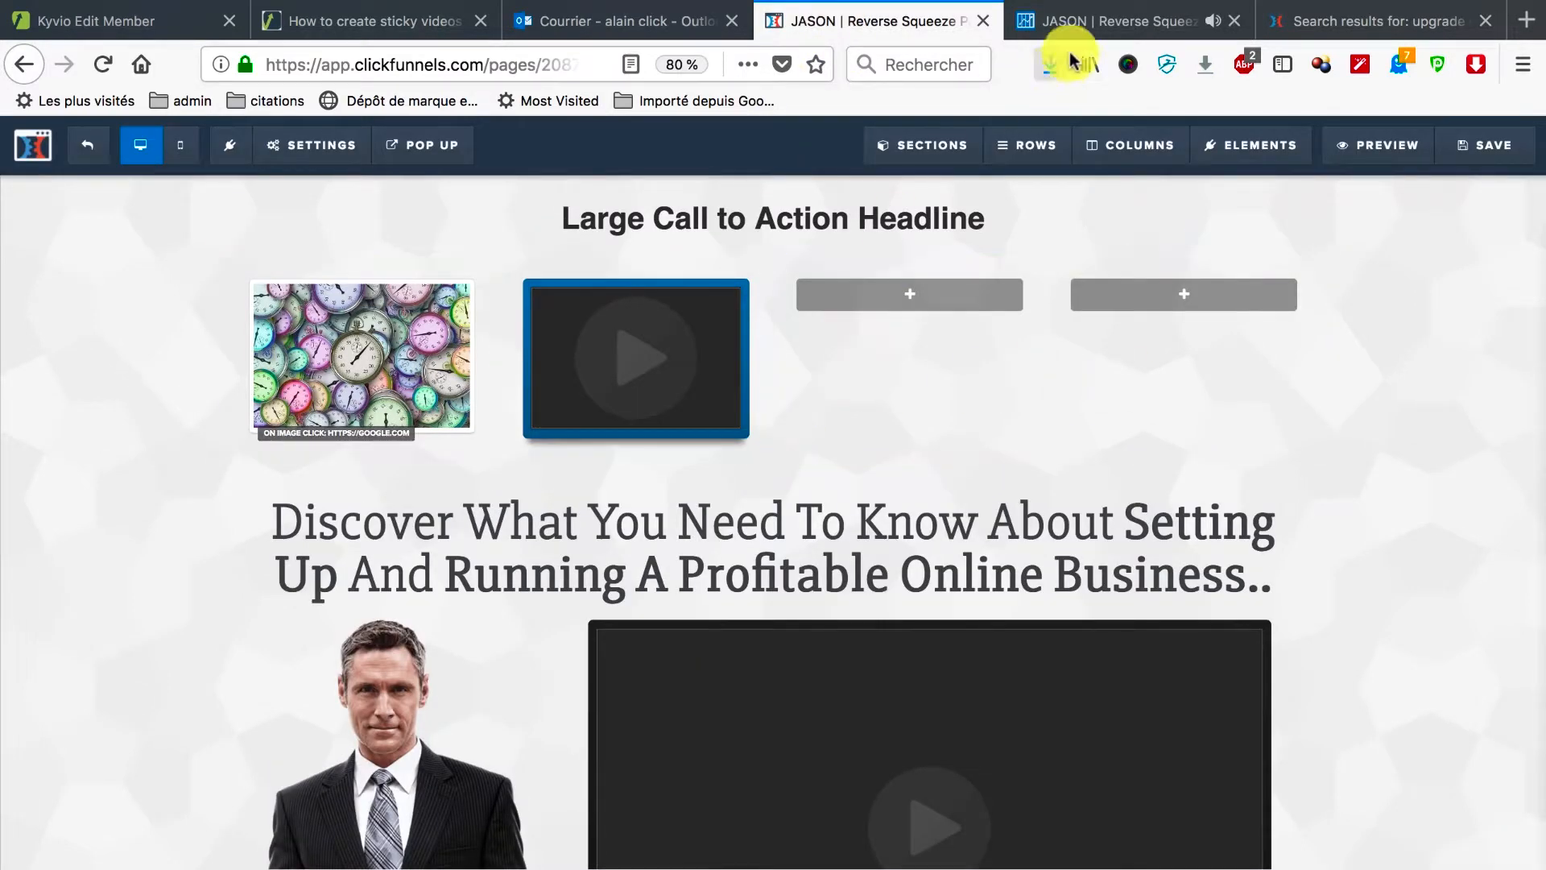
left_click(1103, 23)
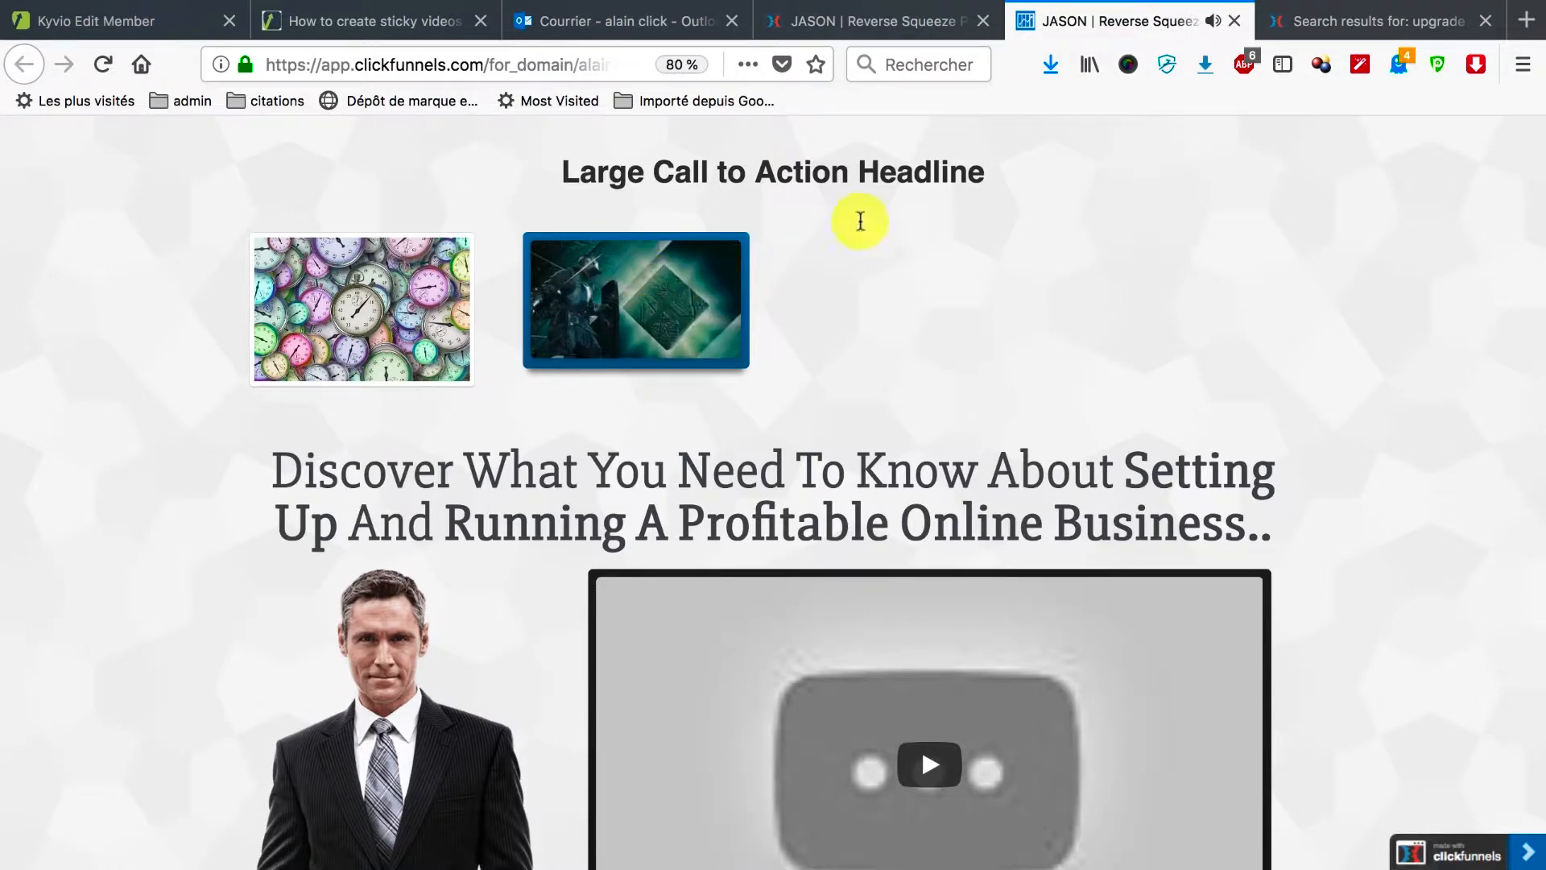
left_click(1214, 21)
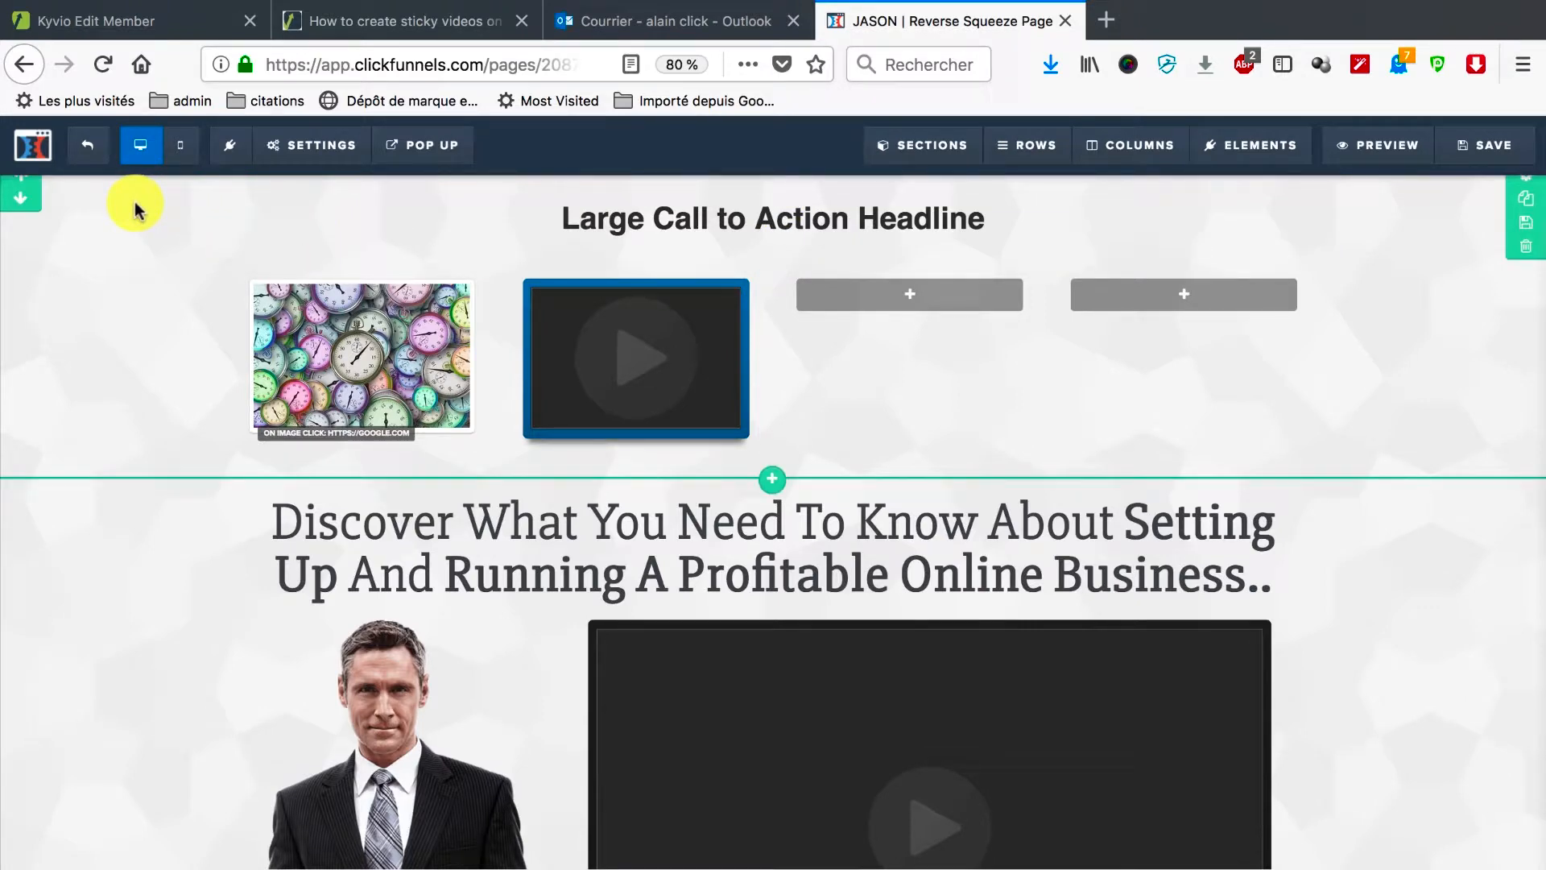
Step: Open the element management list in the page editor and look through the elements of every column
mouse_move(1036, 144)
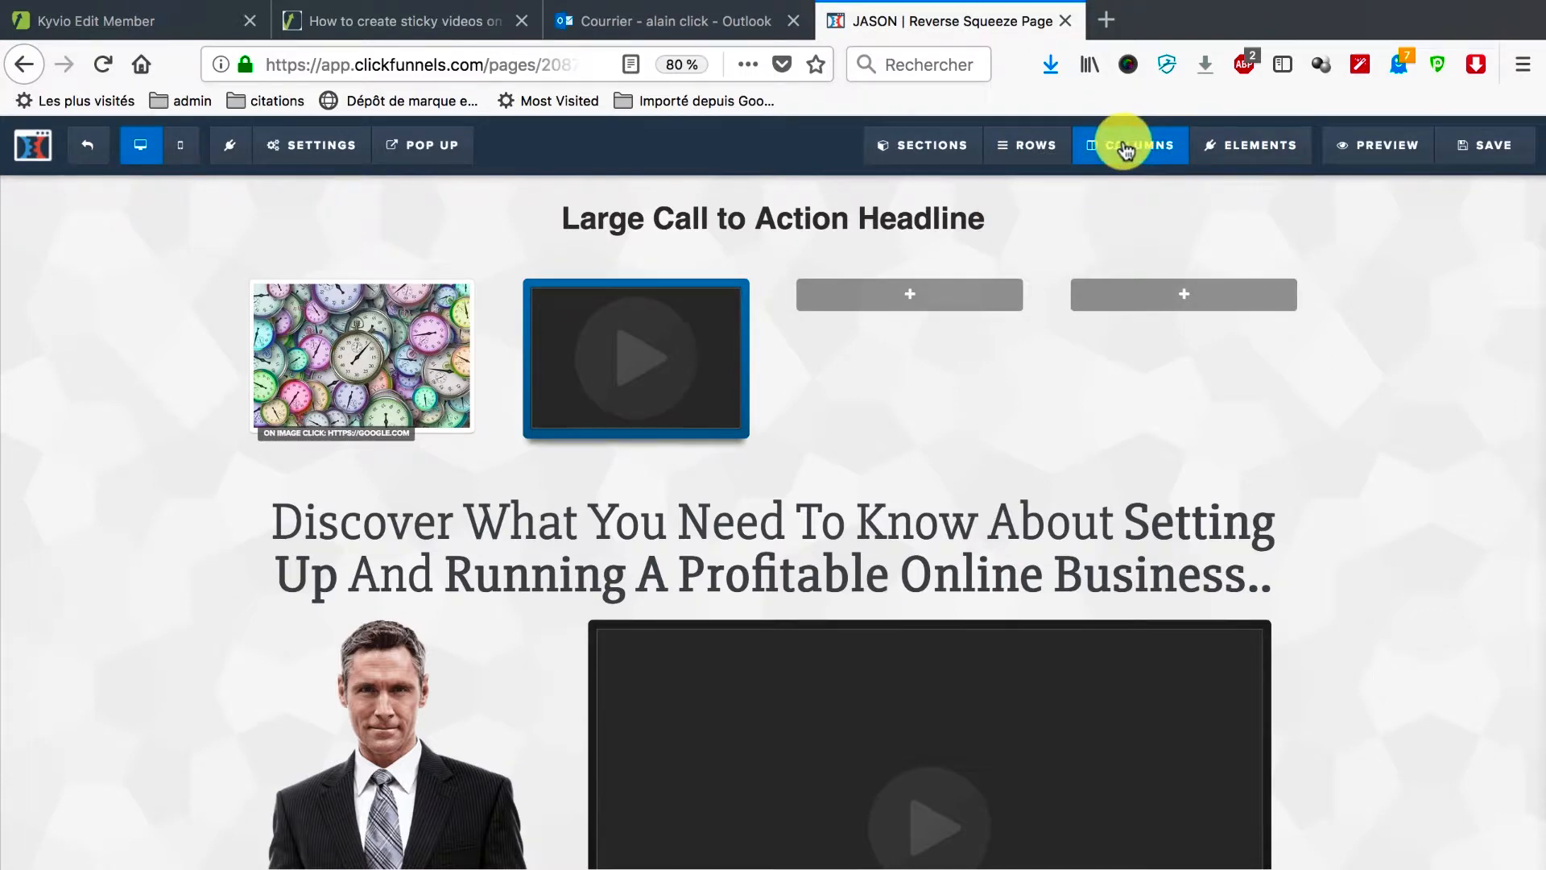
mouse_move(1269, 153)
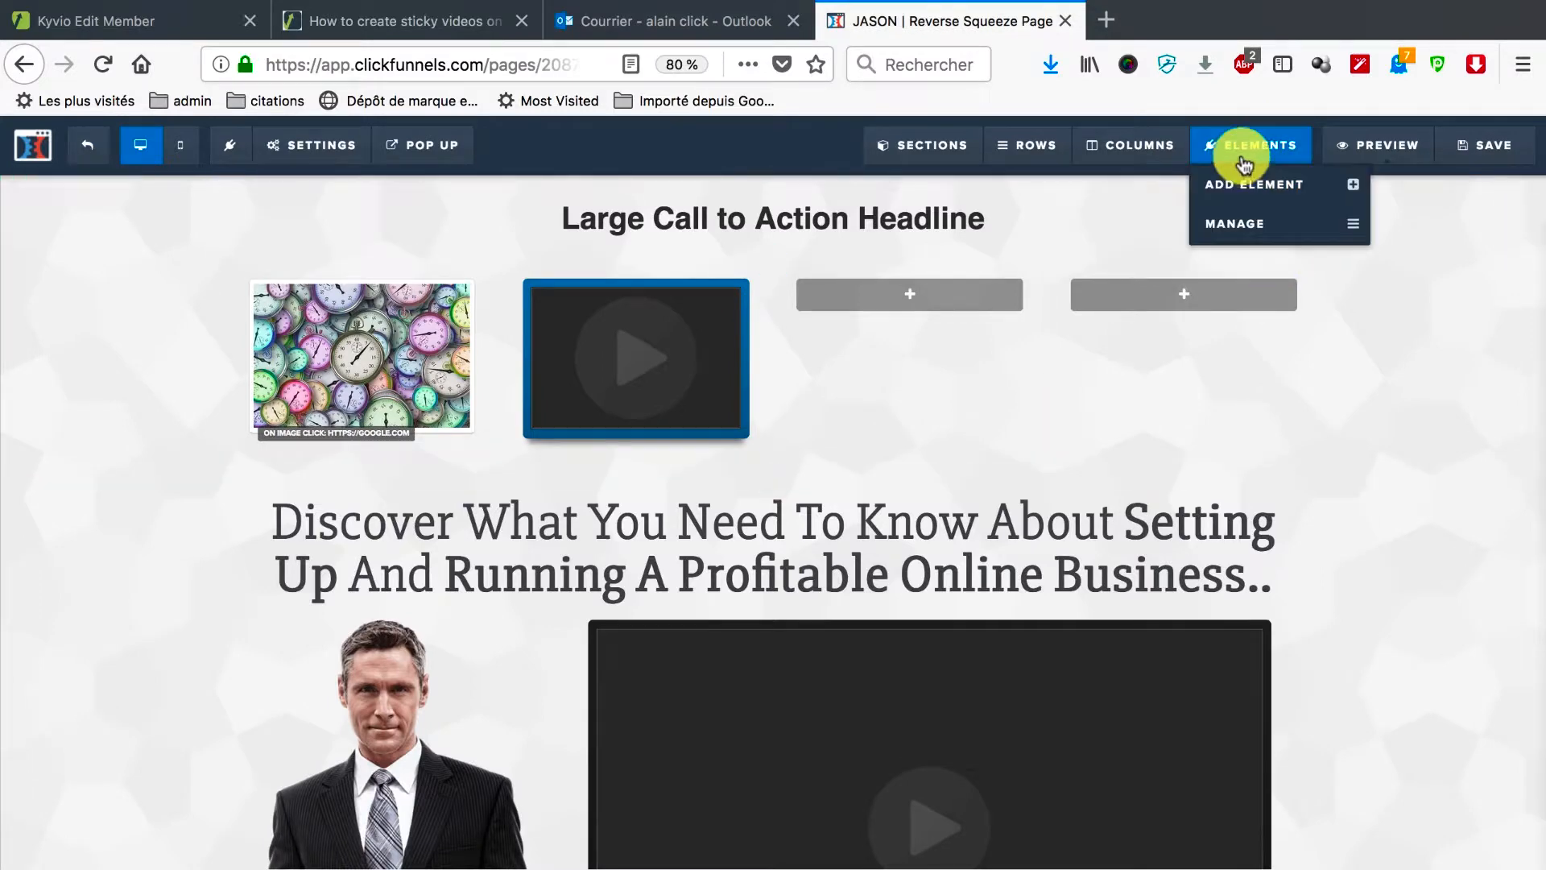
left_click(1353, 226)
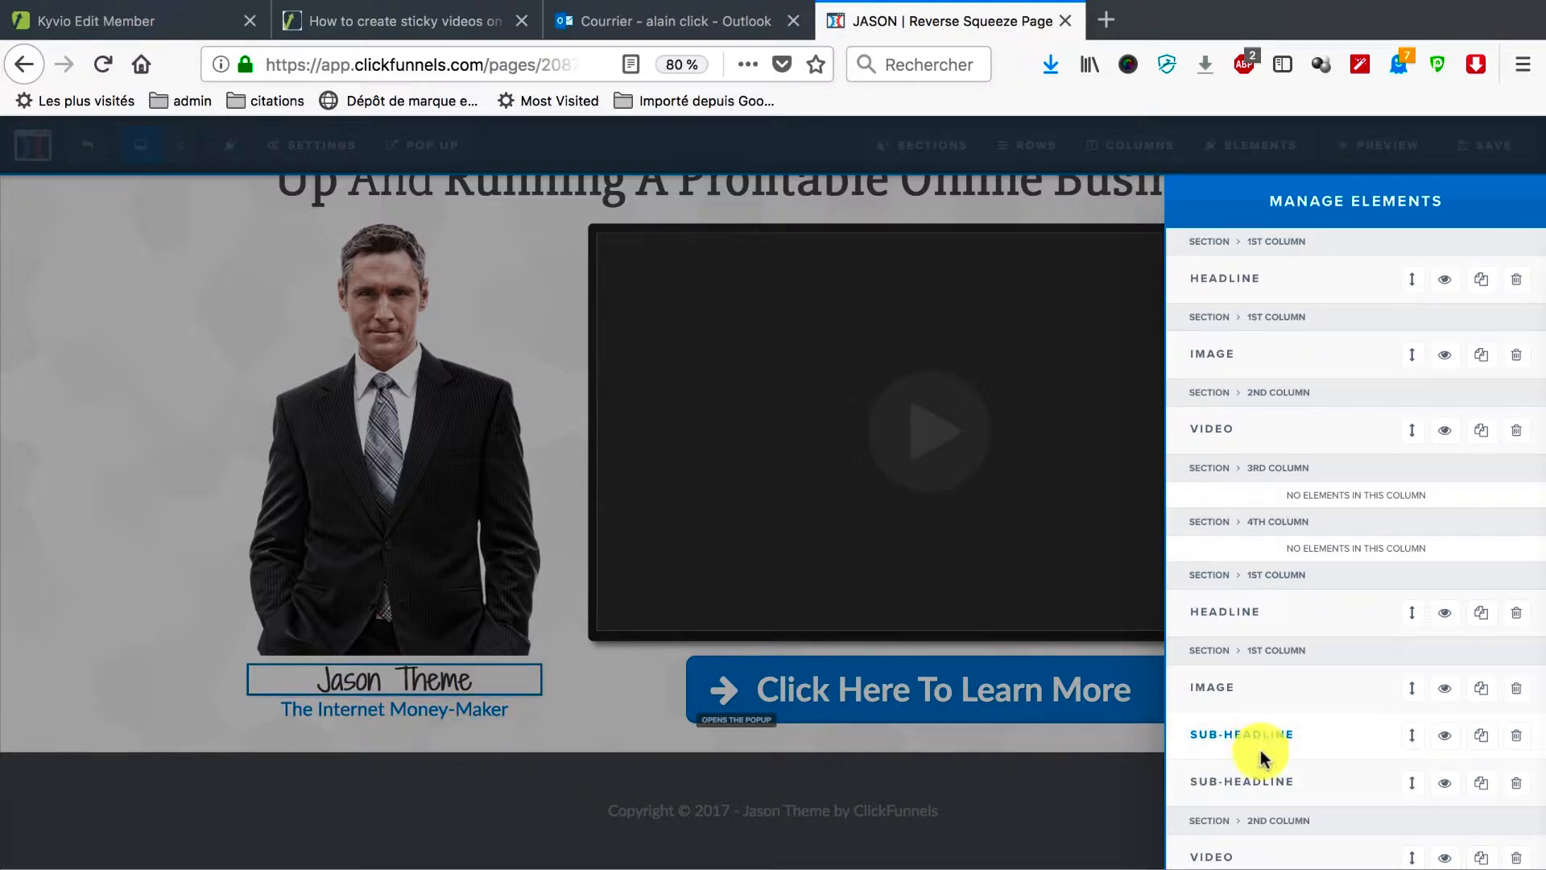
scroll(1257, 766, "down", 3)
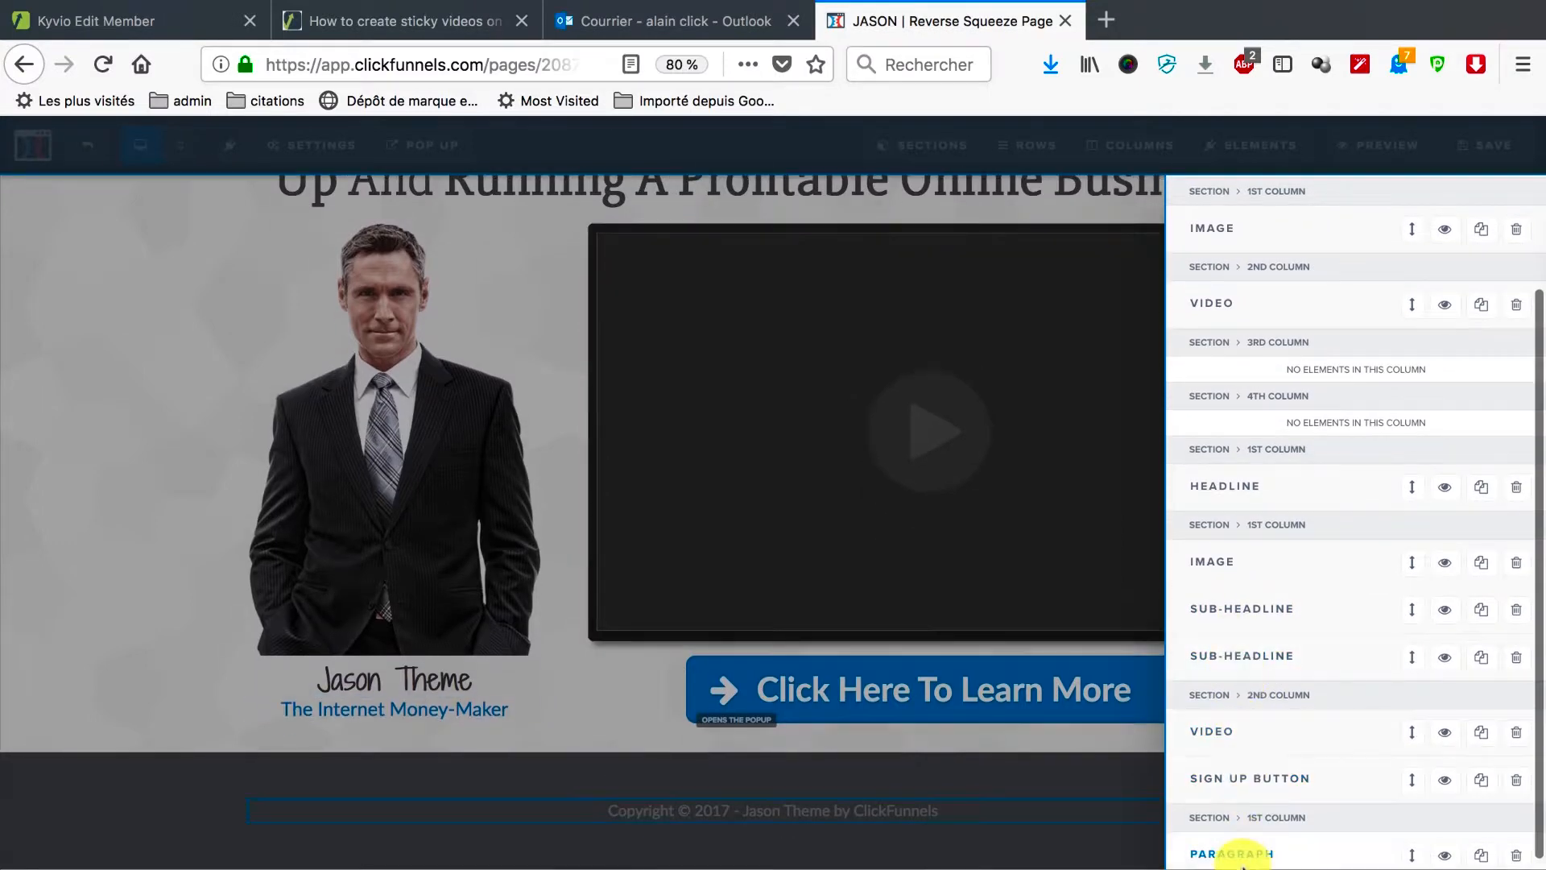
scroll(1282, 570, "up", 3)
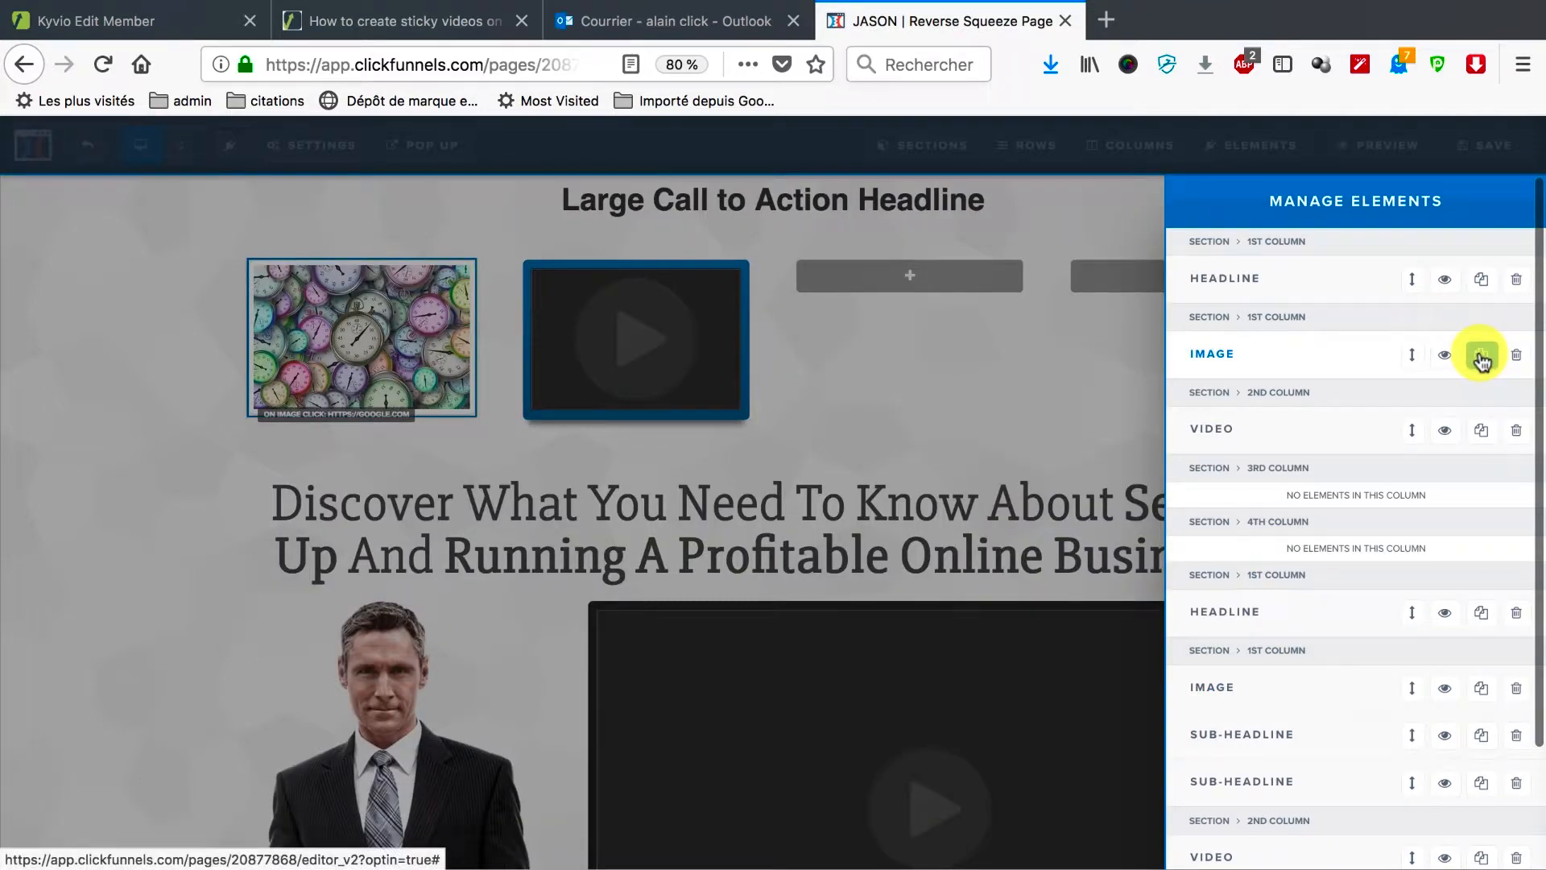
Step: Duplicate the clocks image in the first column and delete one of the two copies
left_click(1481, 357)
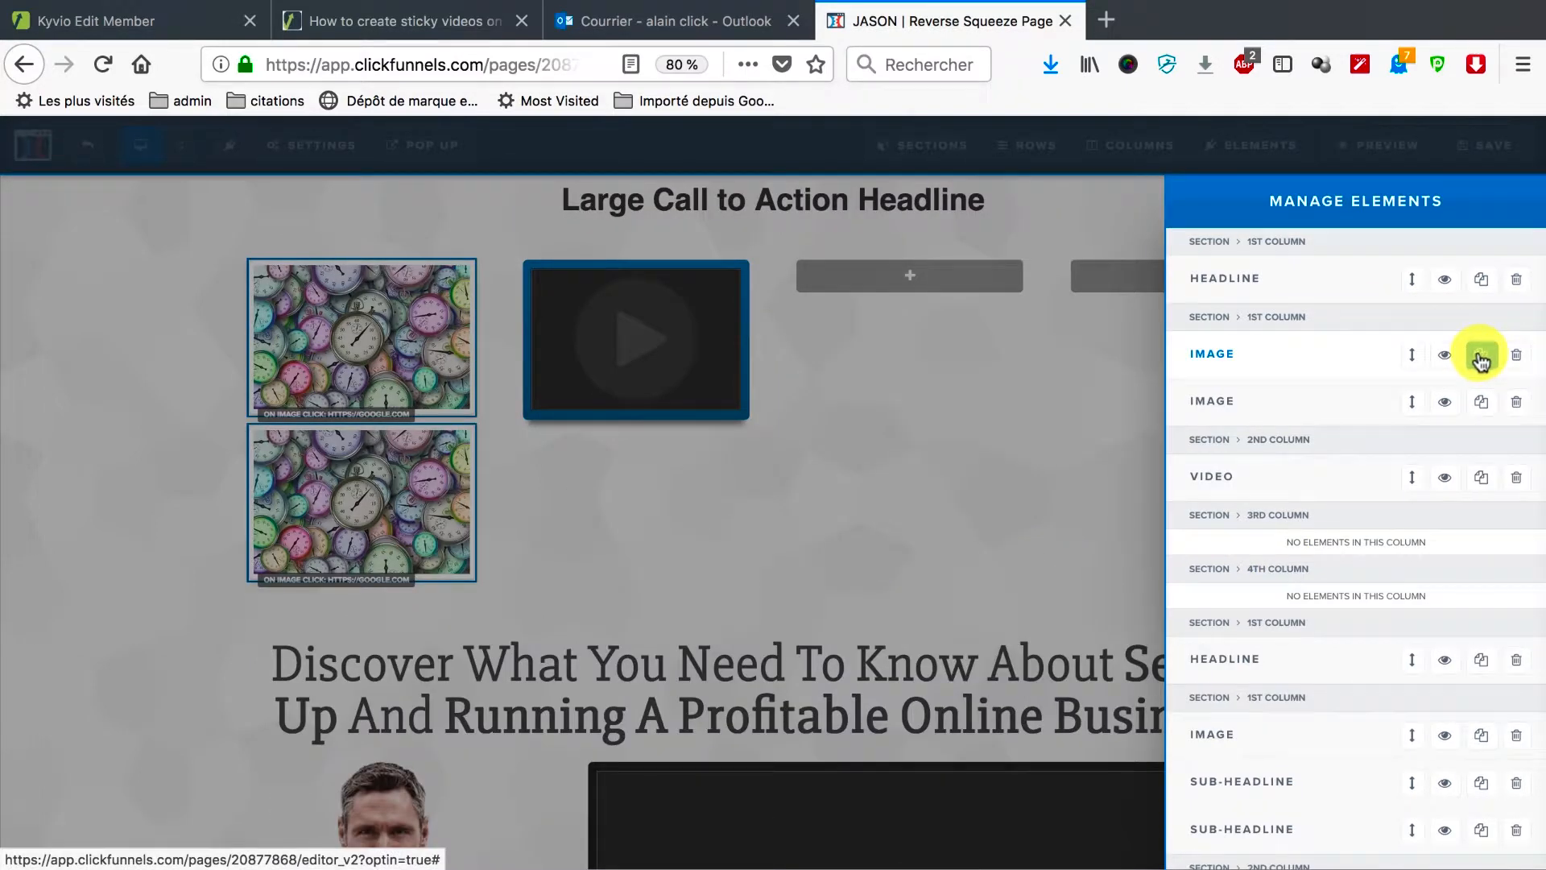
left_click(1516, 359)
left_click(815, 459)
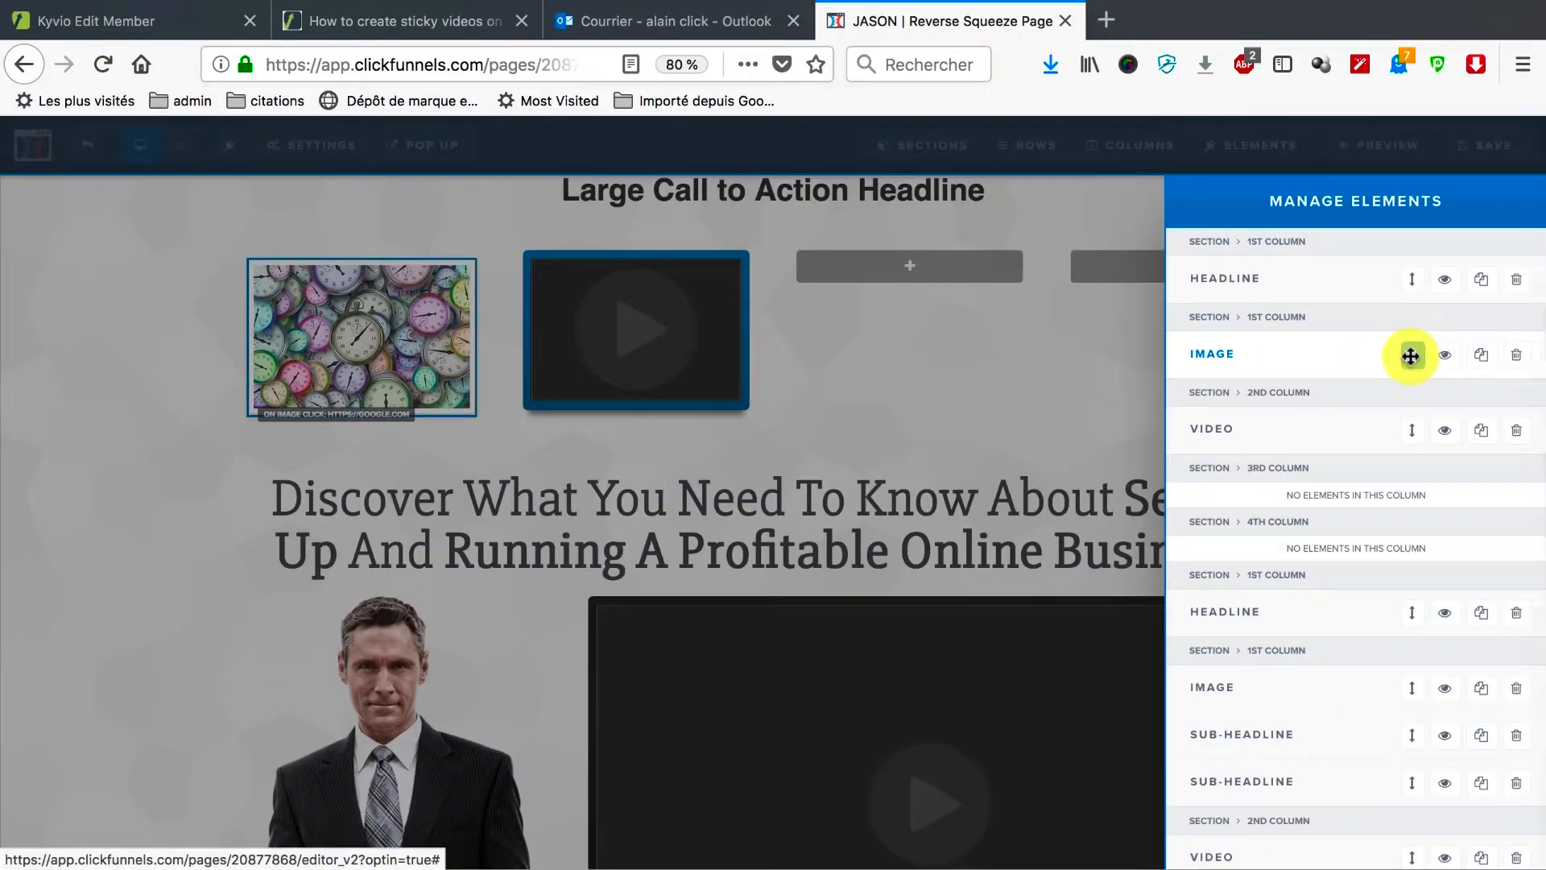
Step: Swap the two elements by moving the clocks image to the second column and the video to the first
left_click_drag(1414, 353, 1411, 432)
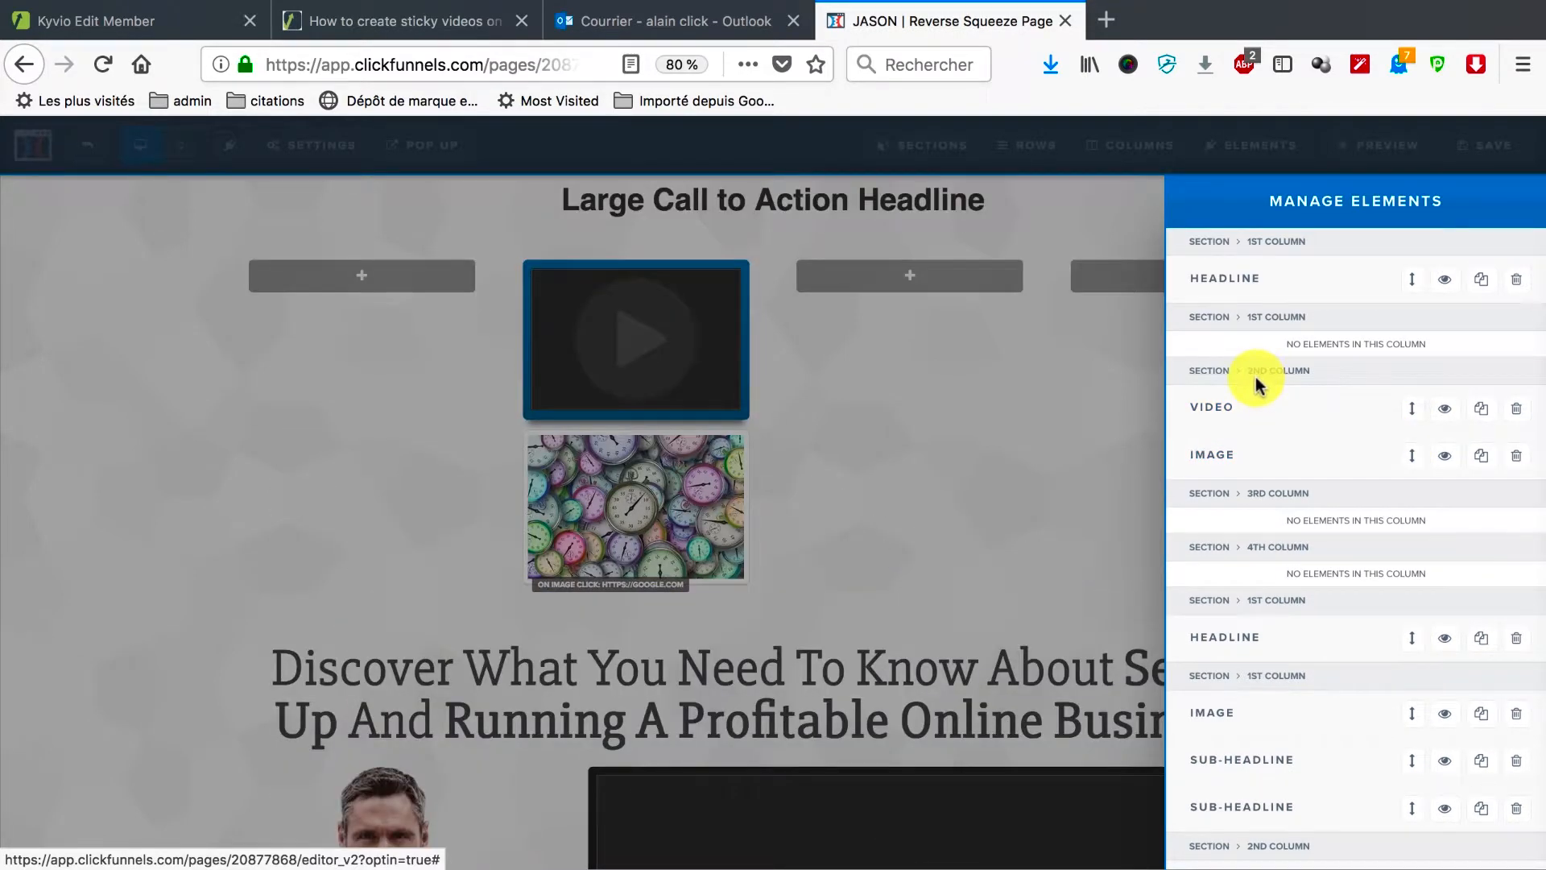
left_click_drag(1411, 455, 1391, 355)
left_click_drag(1412, 451, 1401, 355)
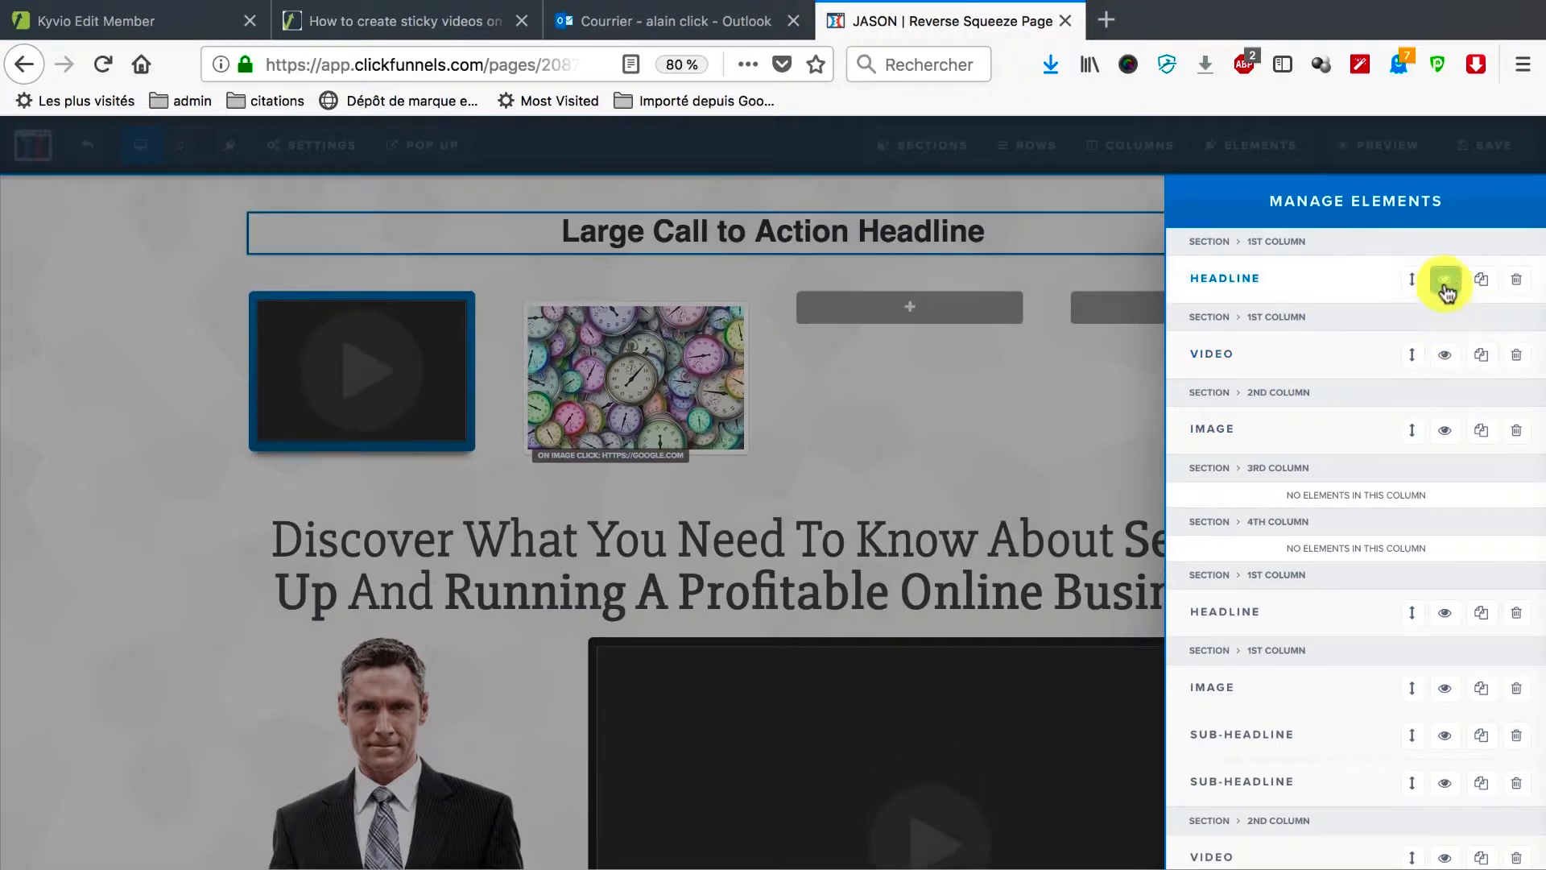
Step: Toggle the visibility of the "Large Call to Action Headline" element off and on several times
left_click(1446, 286)
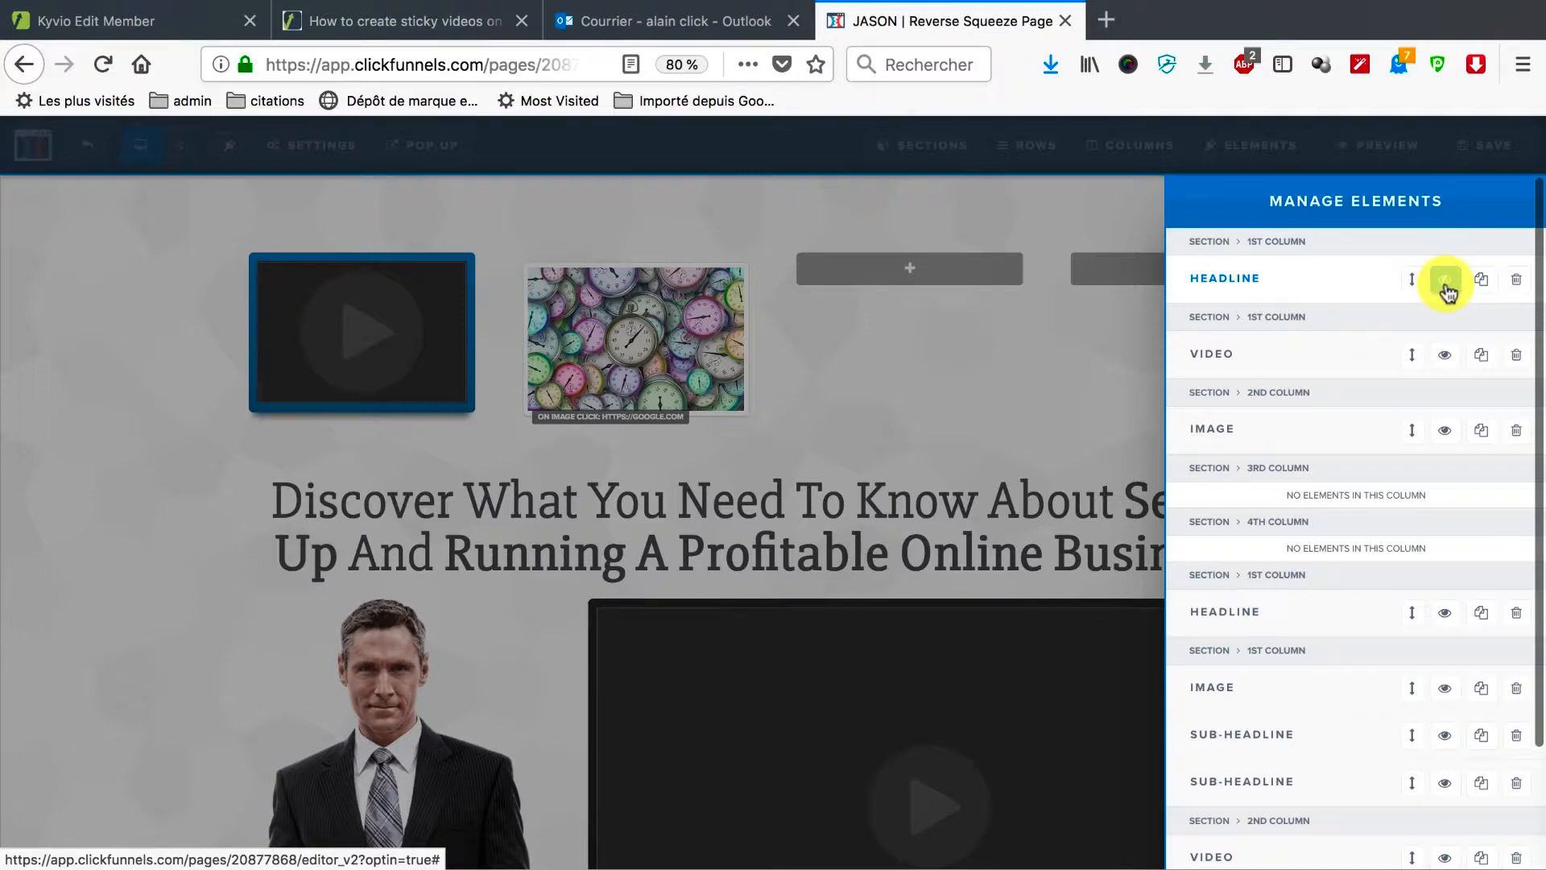
left_click(1446, 286)
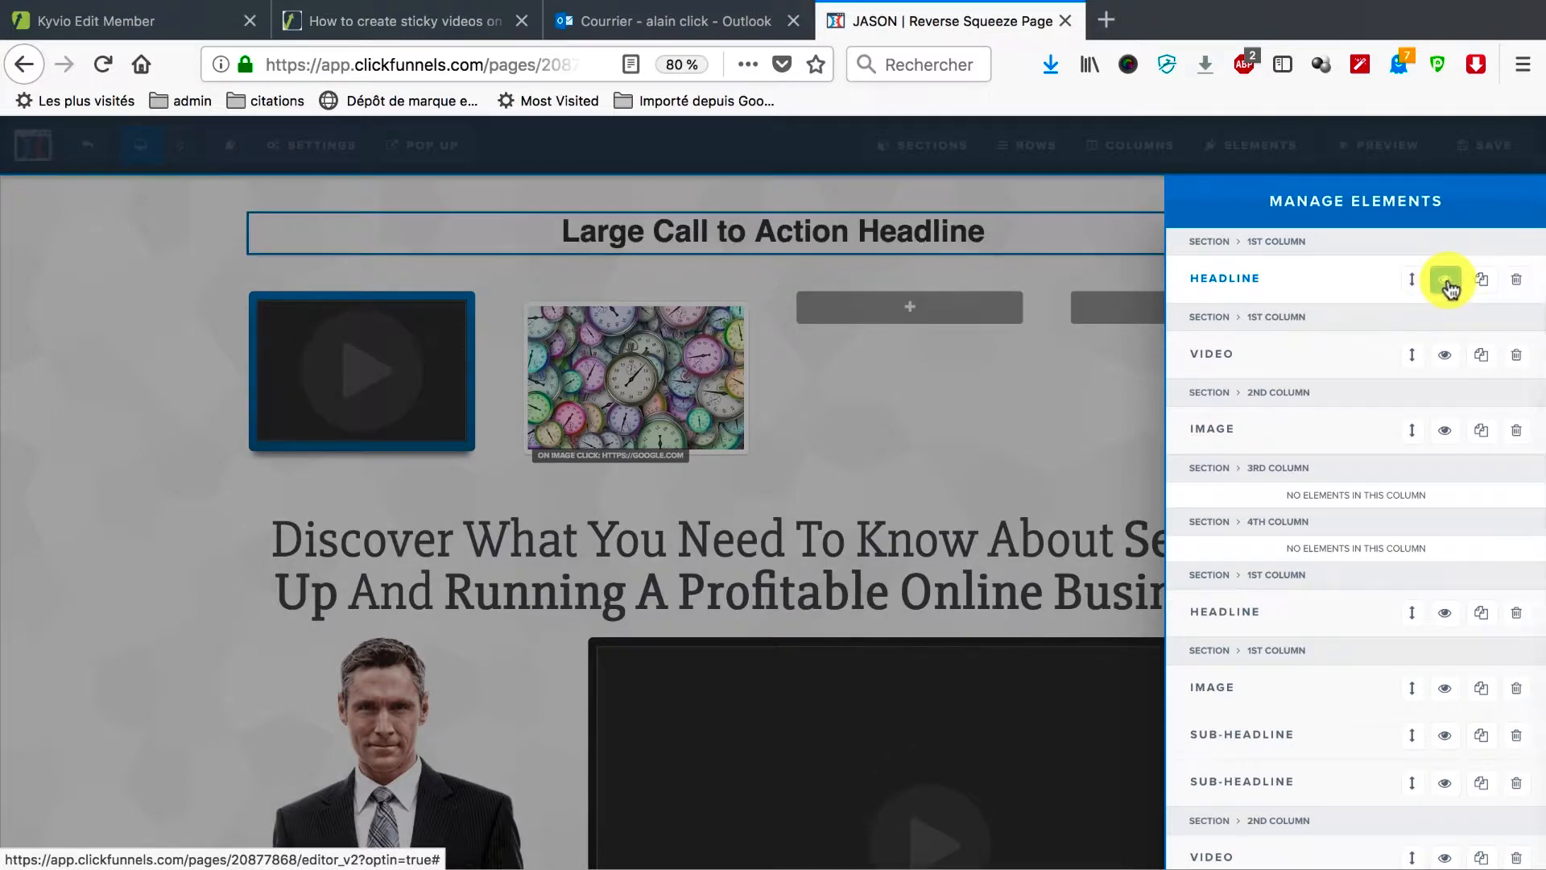
left_click(1446, 286)
left_click(1446, 286)
left_click(1446, 286)
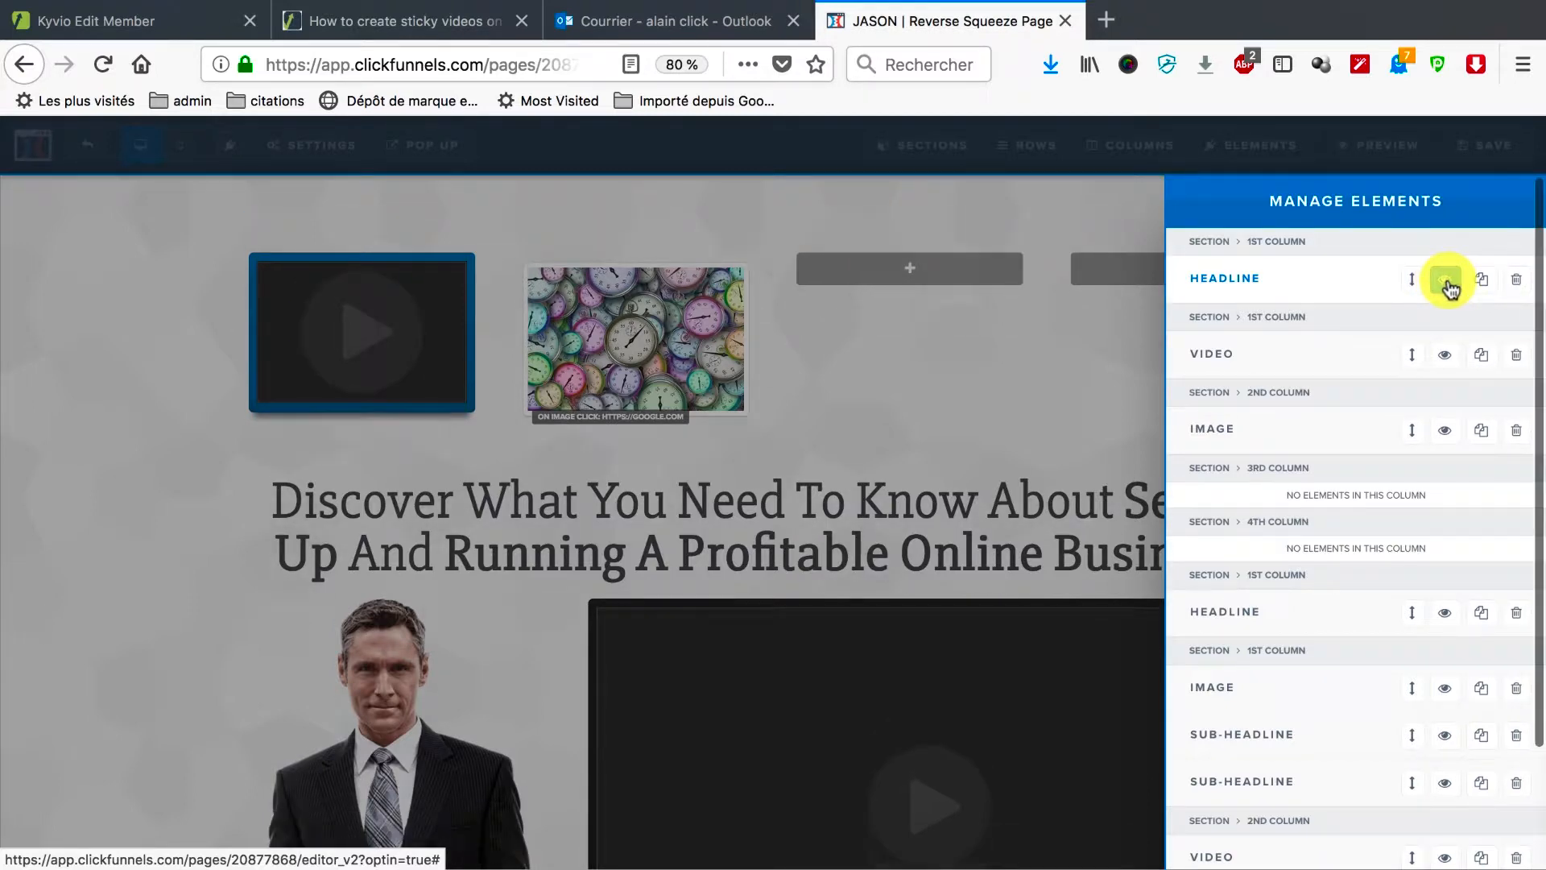
left_click(1446, 286)
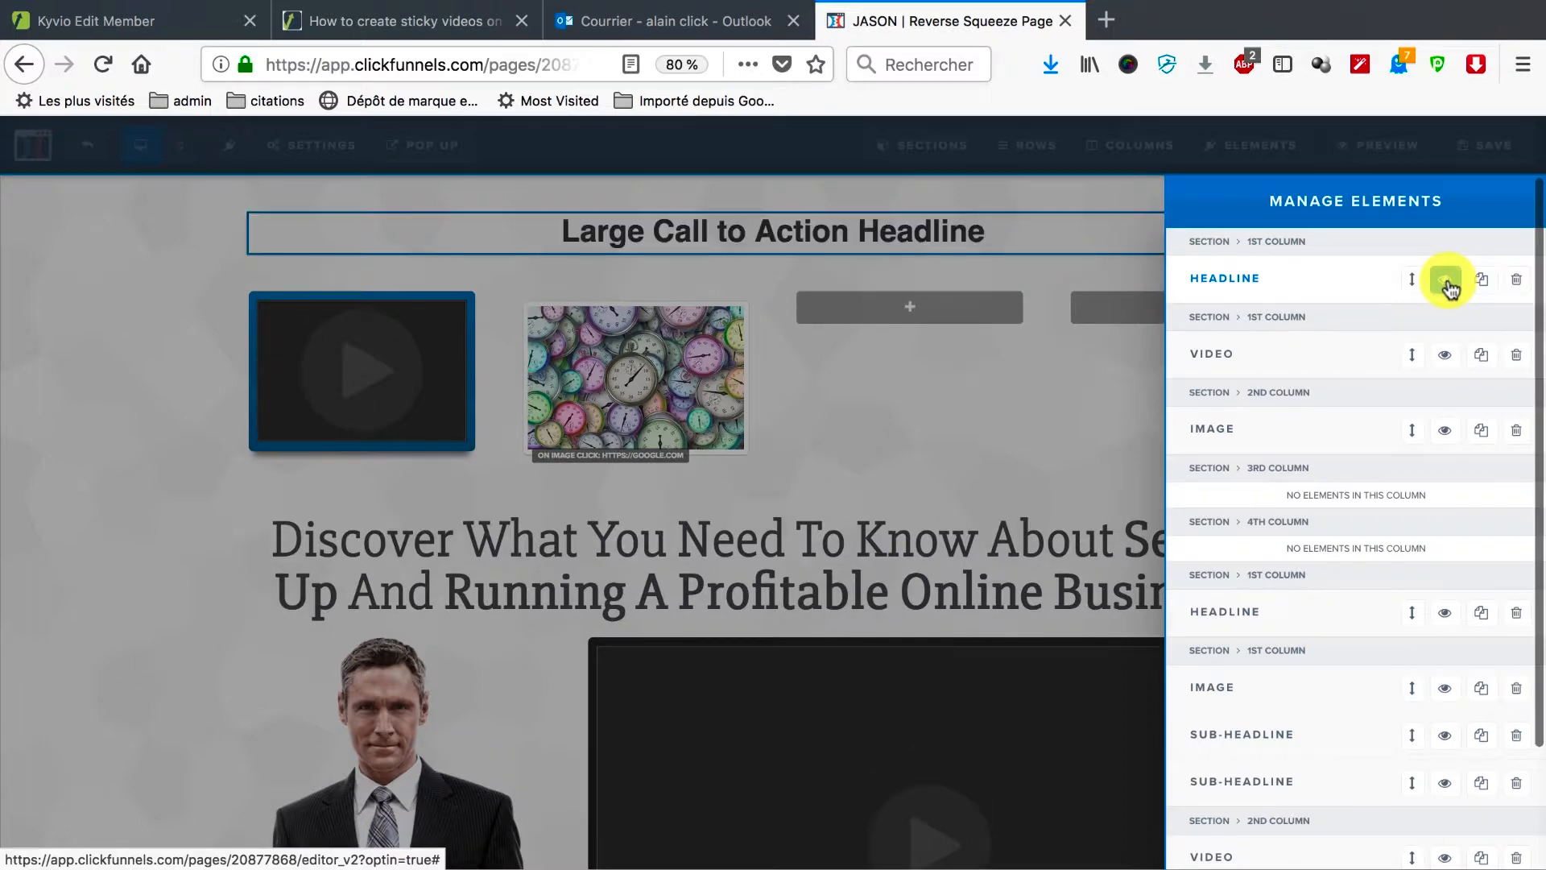
Step: Leave the element list and open the settings of the "Discover What You Need To Know About Setting Up" headline
left_click(1039, 425)
left_click(1021, 151)
left_click(934, 149)
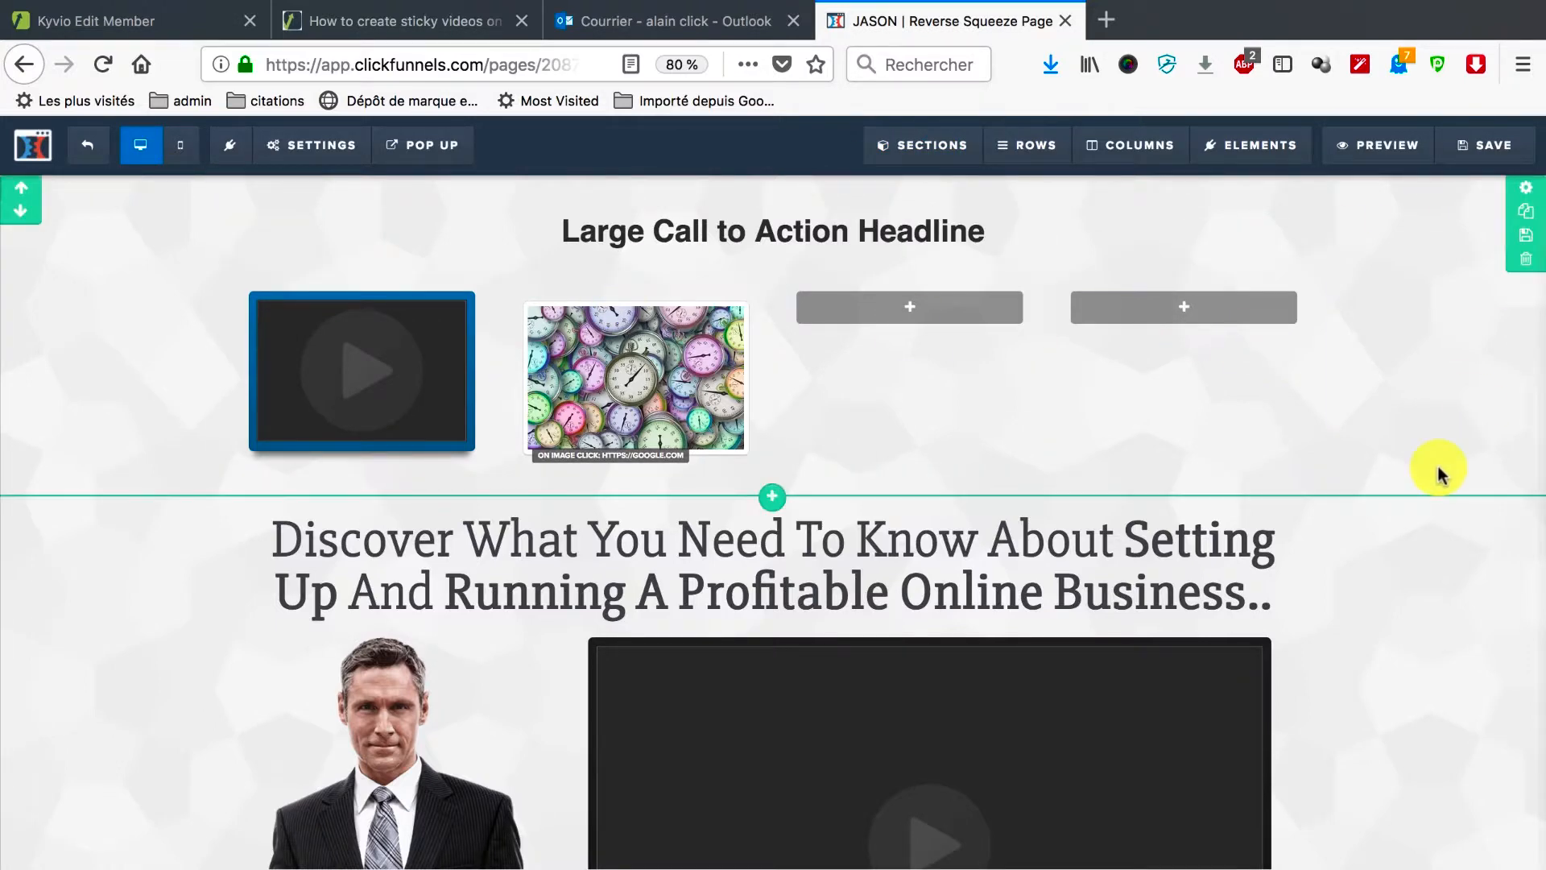
scroll(1437, 467, "down", 3)
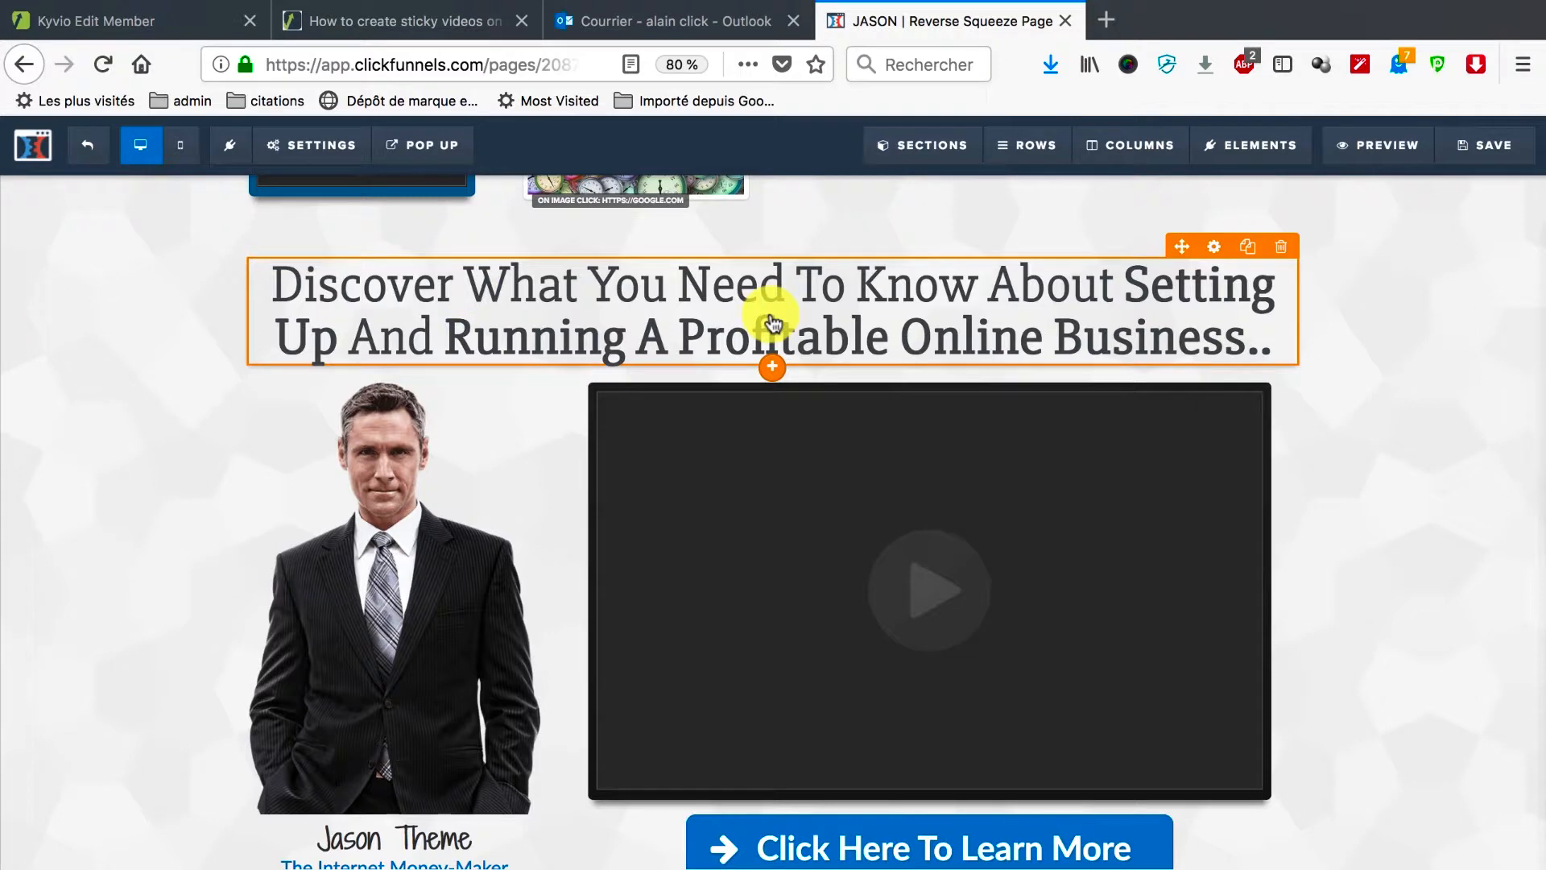
left_click(1214, 249)
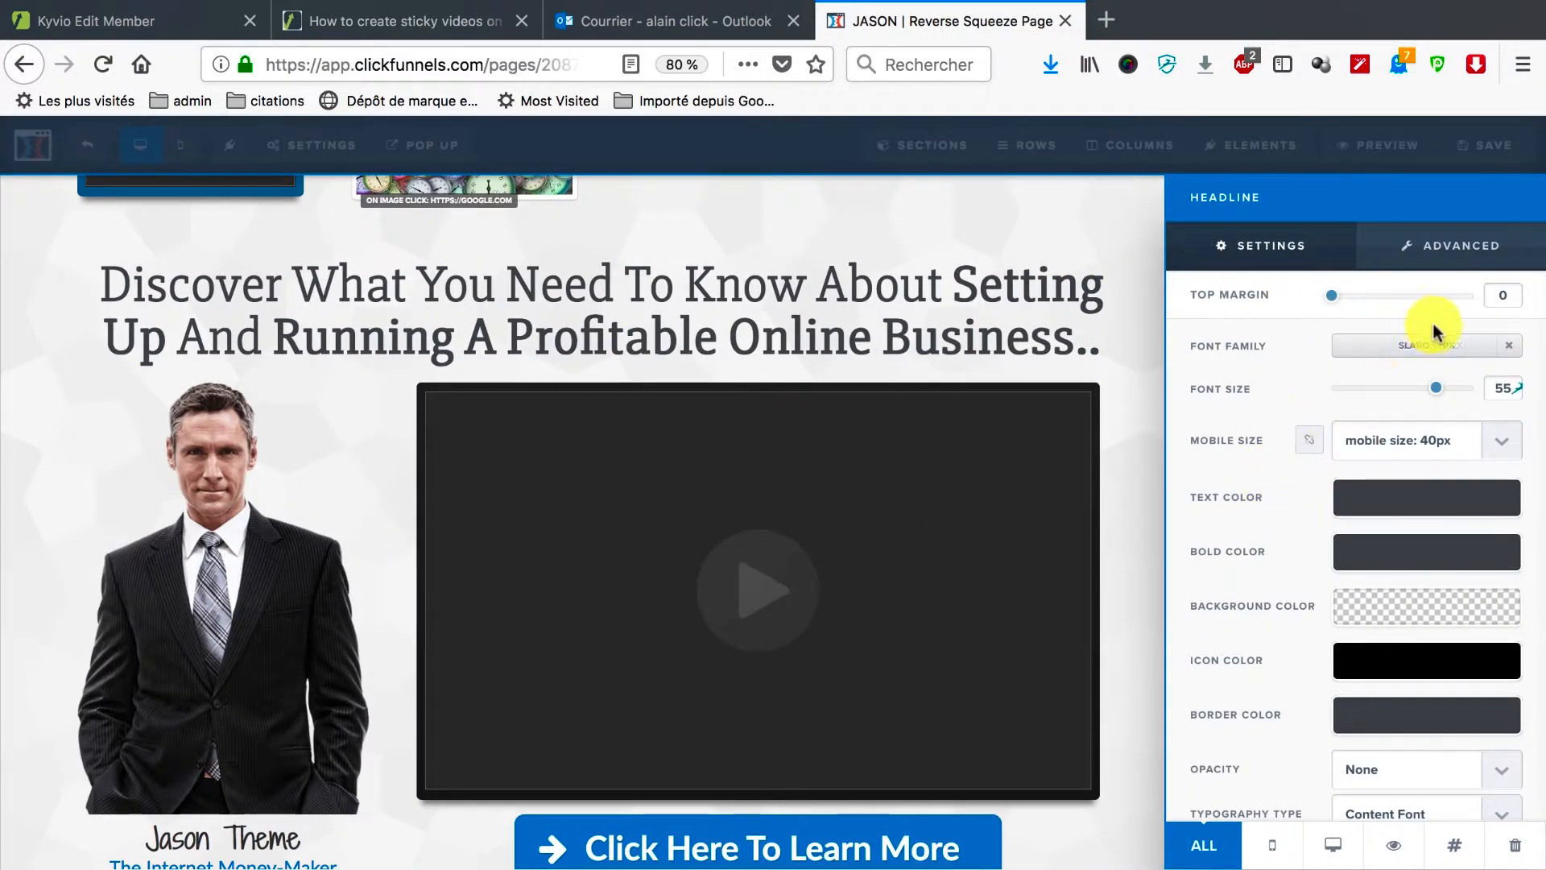
Step: Set the headline's font family to Lato from the full list of Google fonts
left_click(1390, 356)
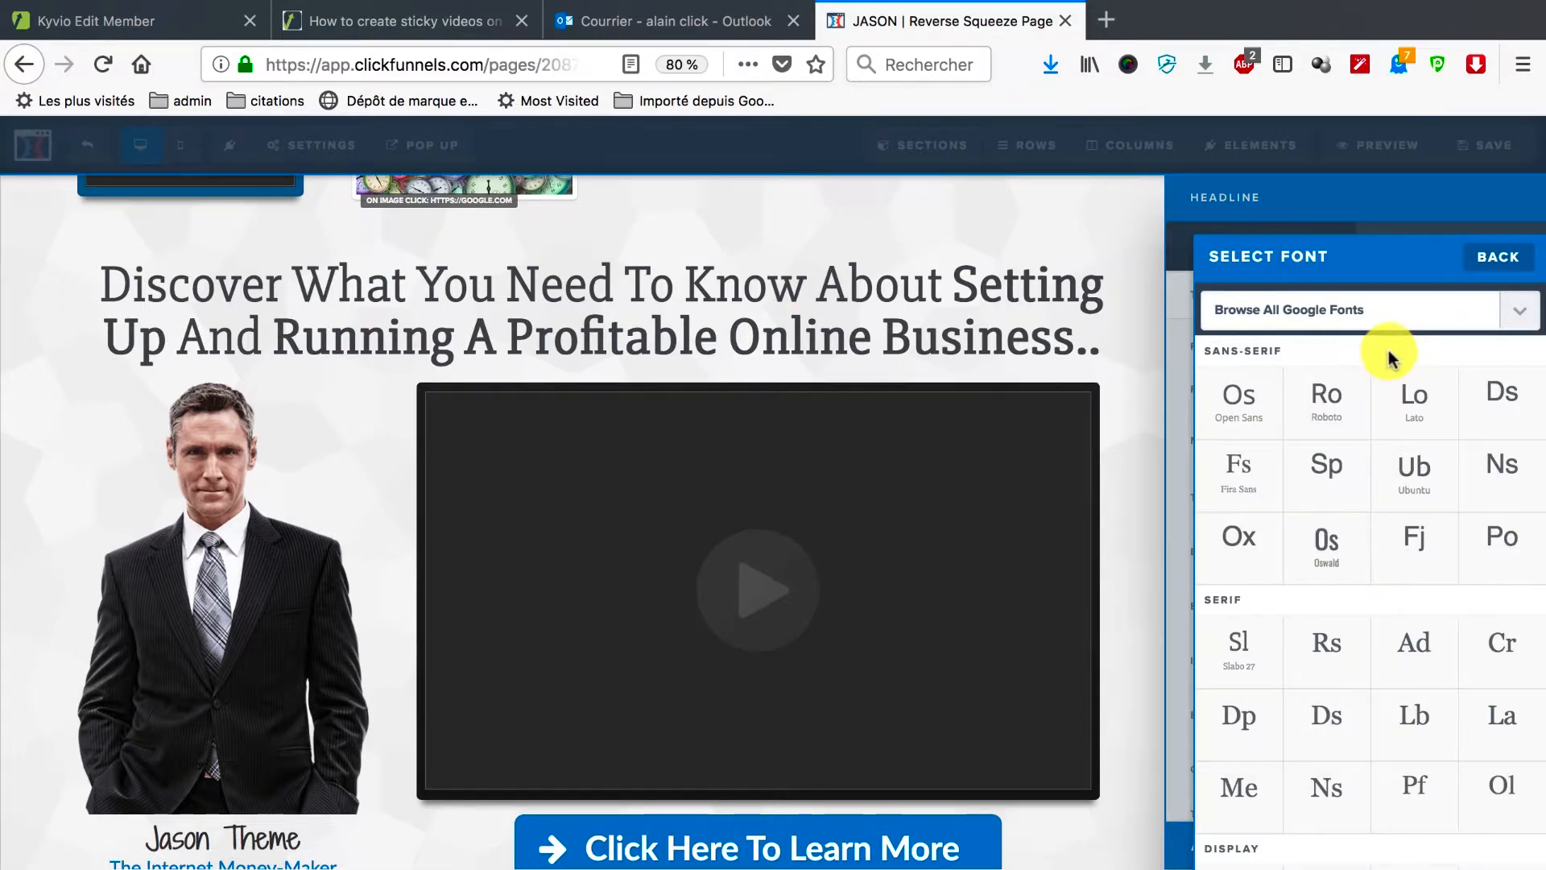
left_click(1341, 305)
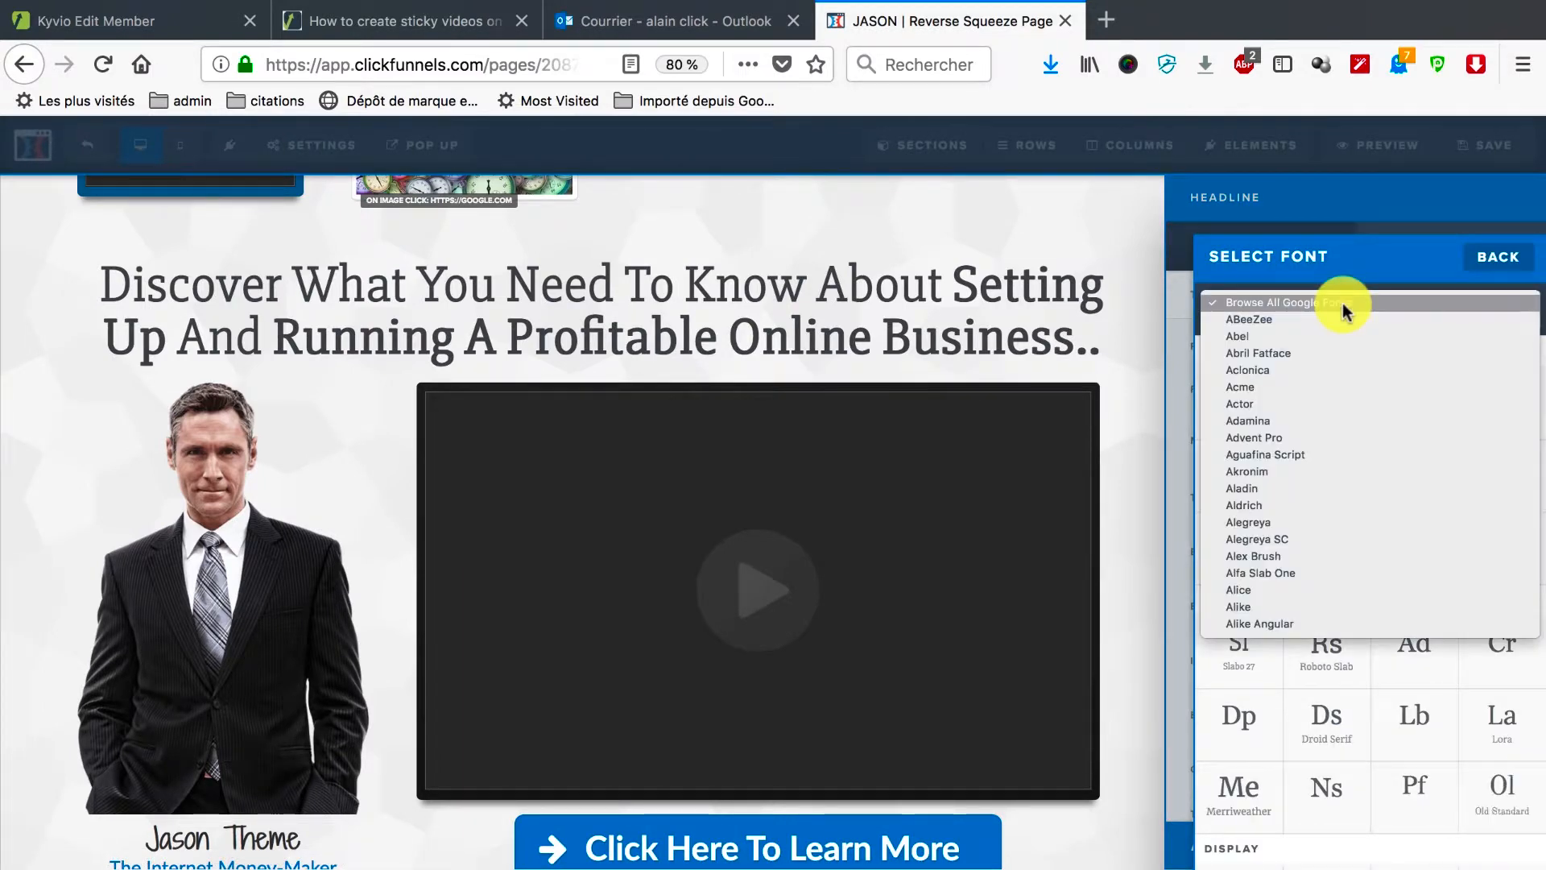
key("l")
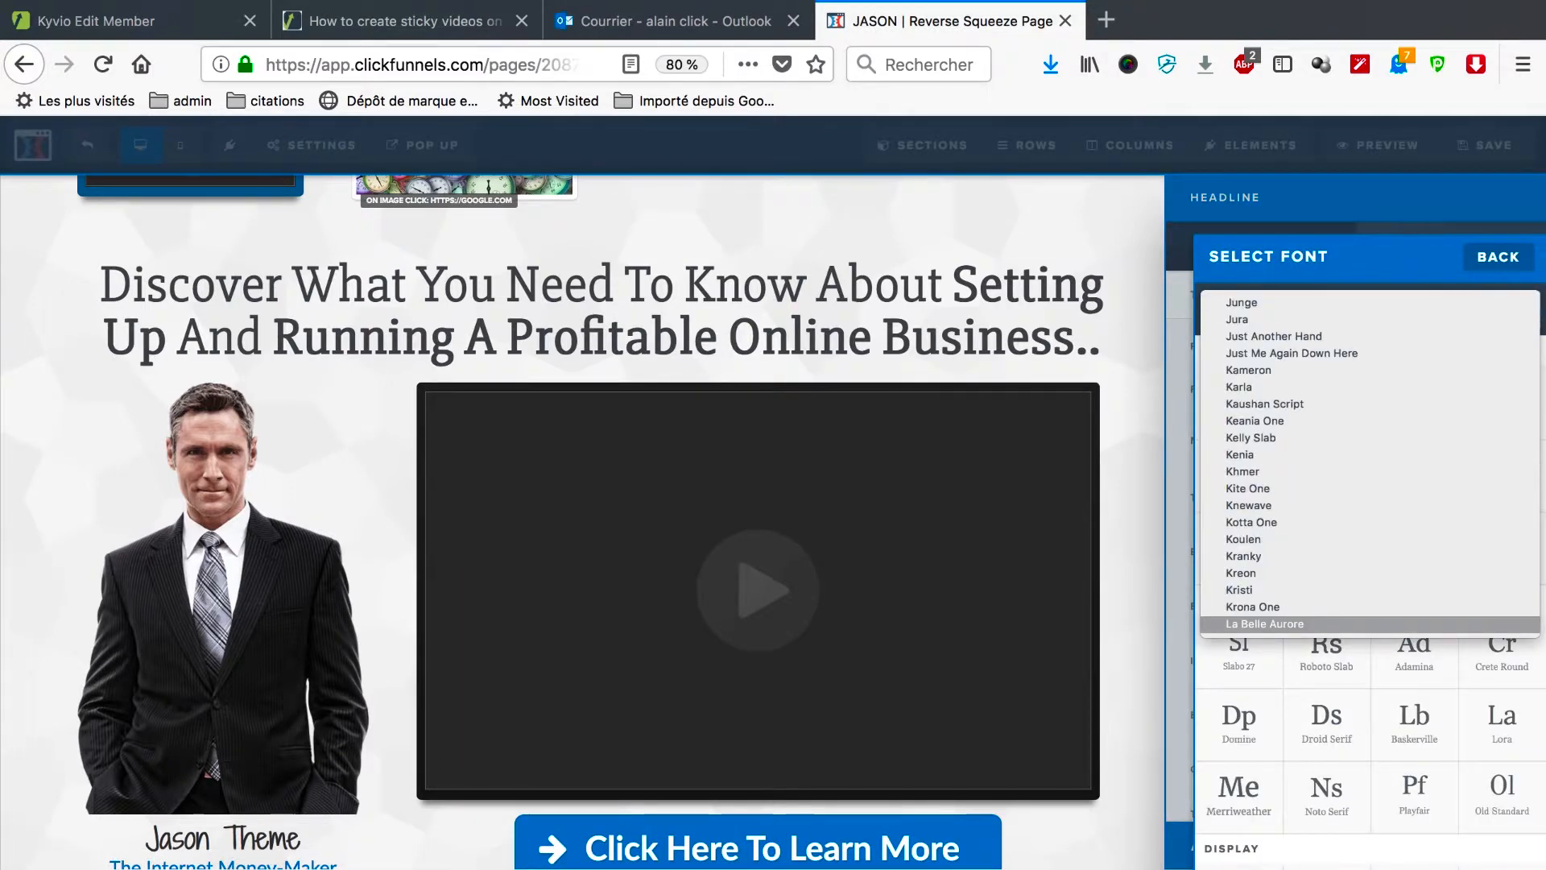
key("a")
key("t")
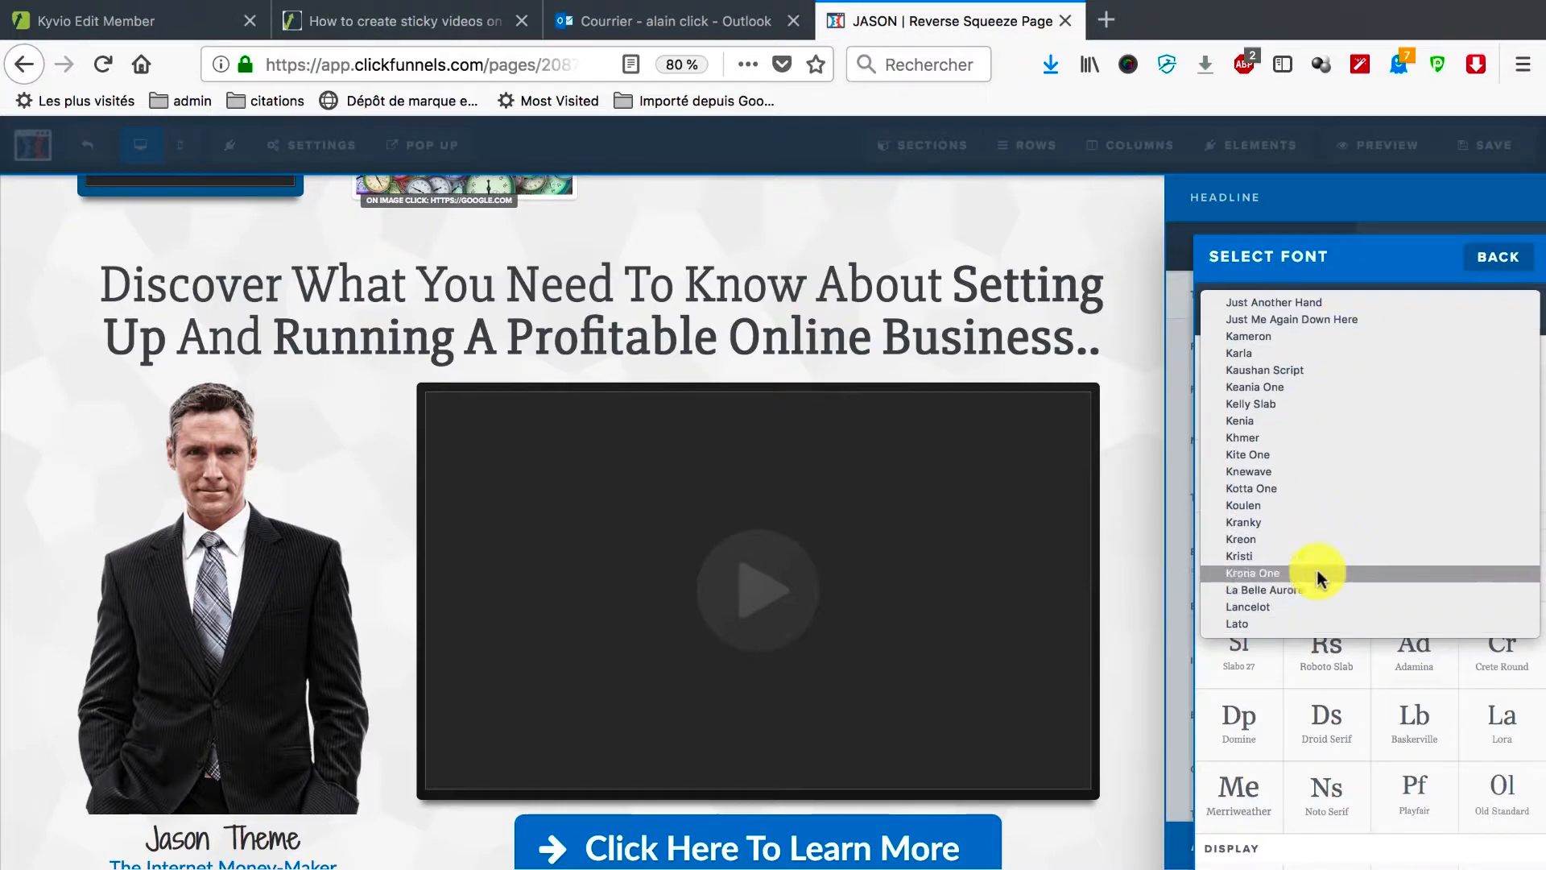
left_click(1306, 622)
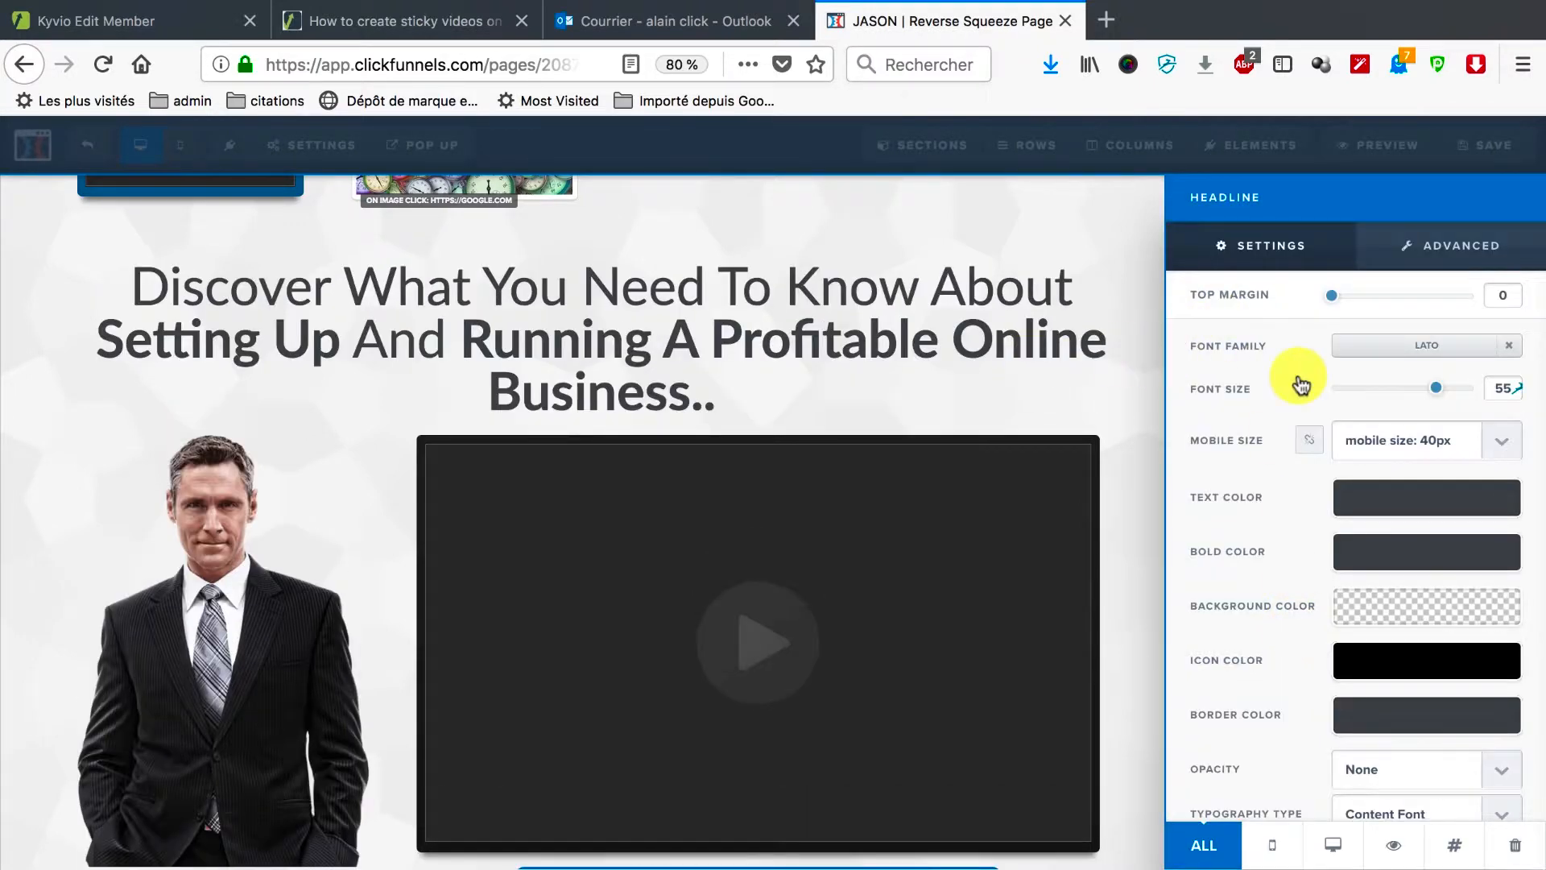
Step: Try yellow as the headline's text color, and settle on red from the conversion colors
left_click(1425, 500)
left_click(1292, 592)
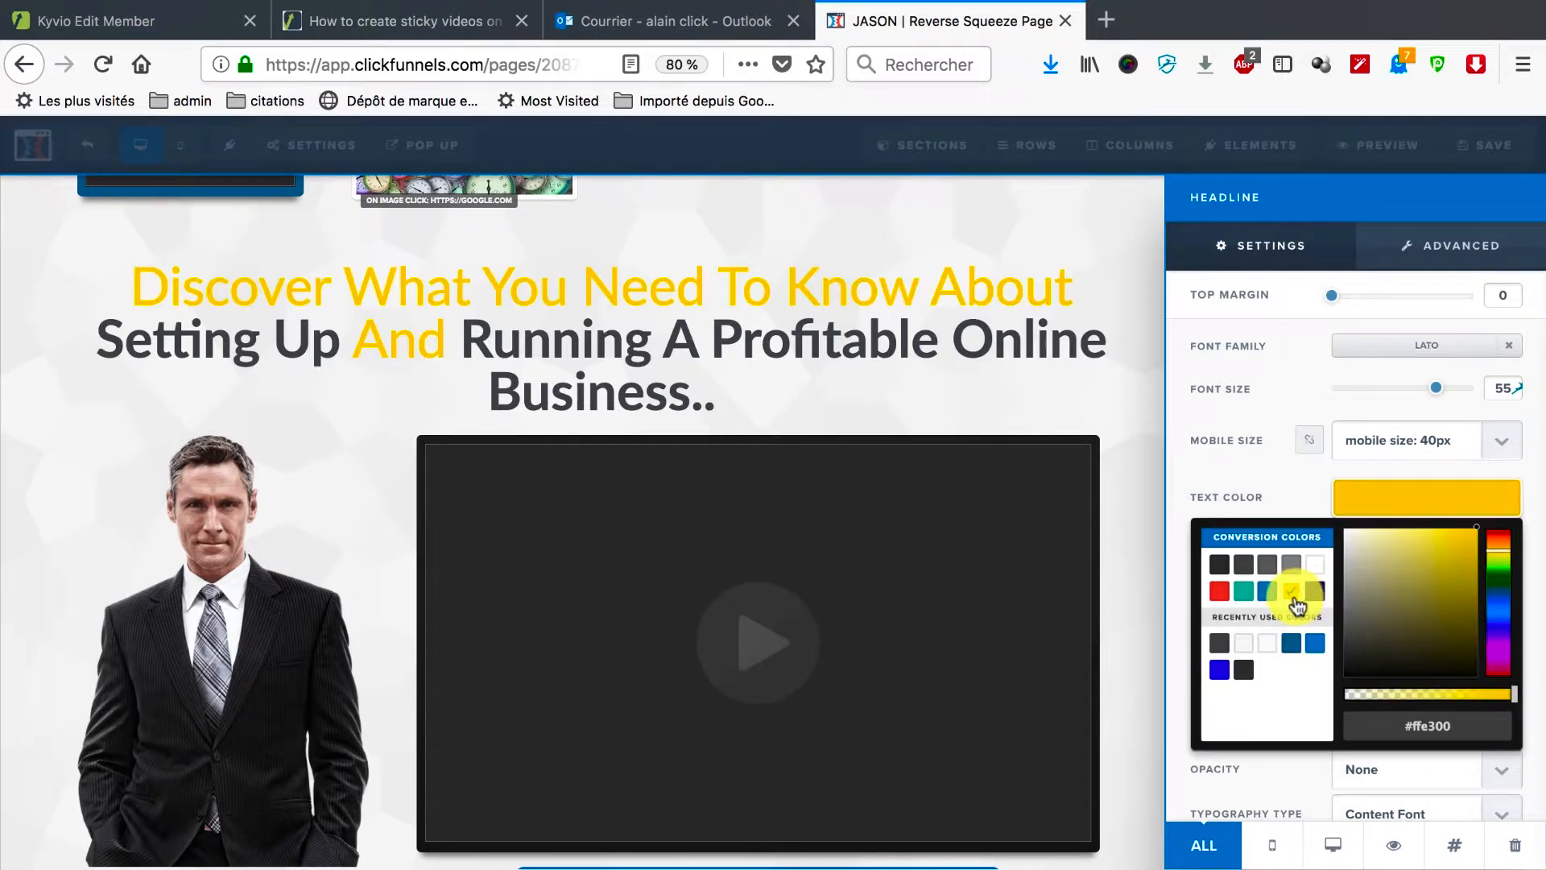
left_click(1220, 591)
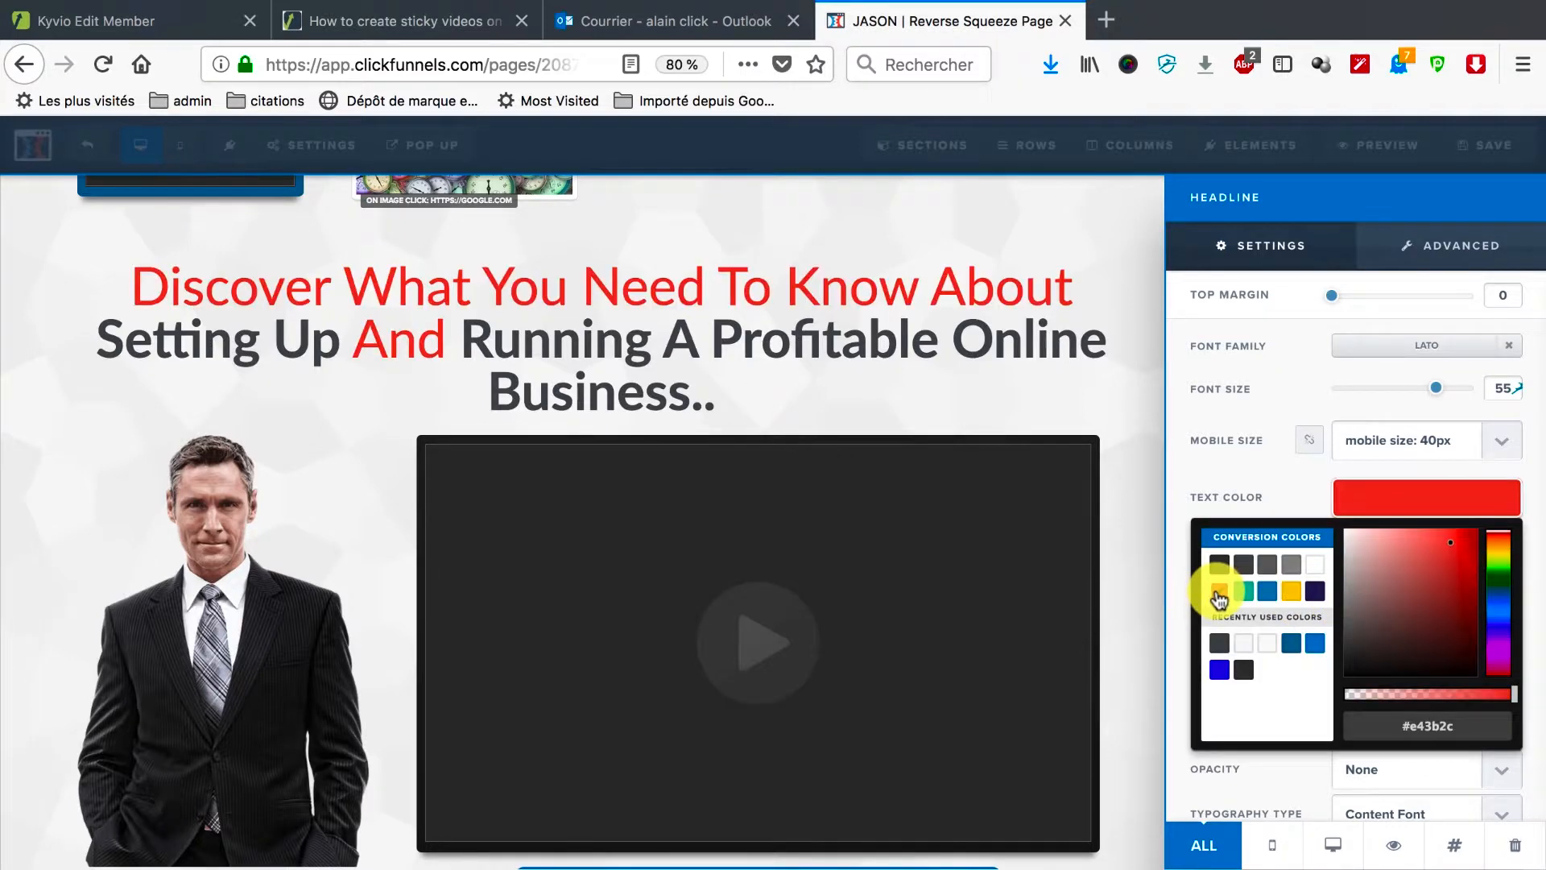
left_click(1312, 471)
Step: Try the darkest conversion color for the headline's bold text, and settle on blue #0075b2
scroll(1304, 475, "down", 1)
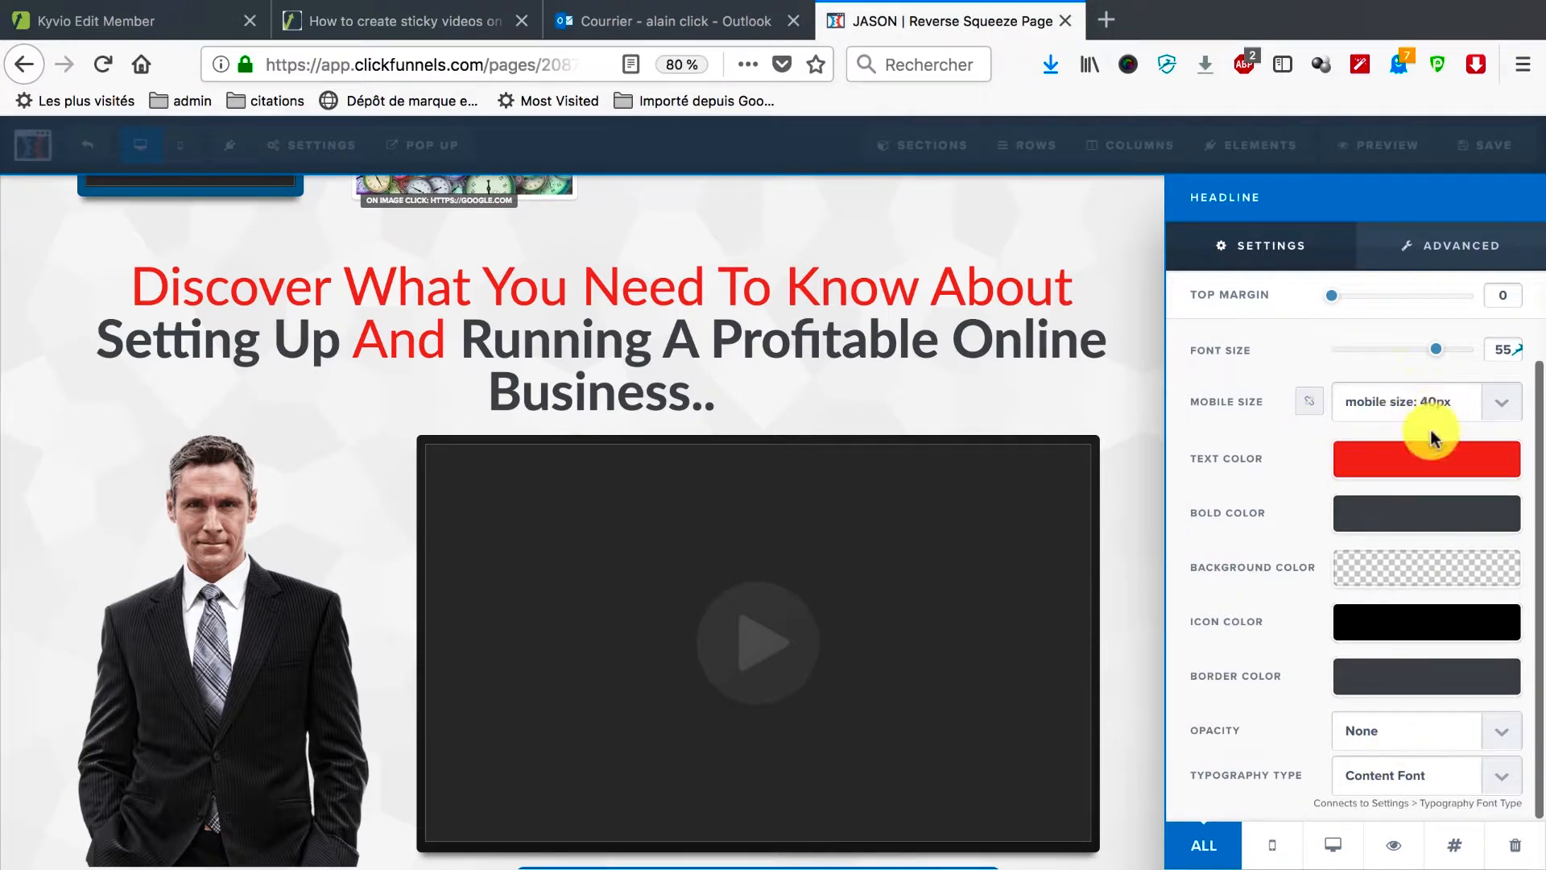
scroll(1430, 434, "up", 1)
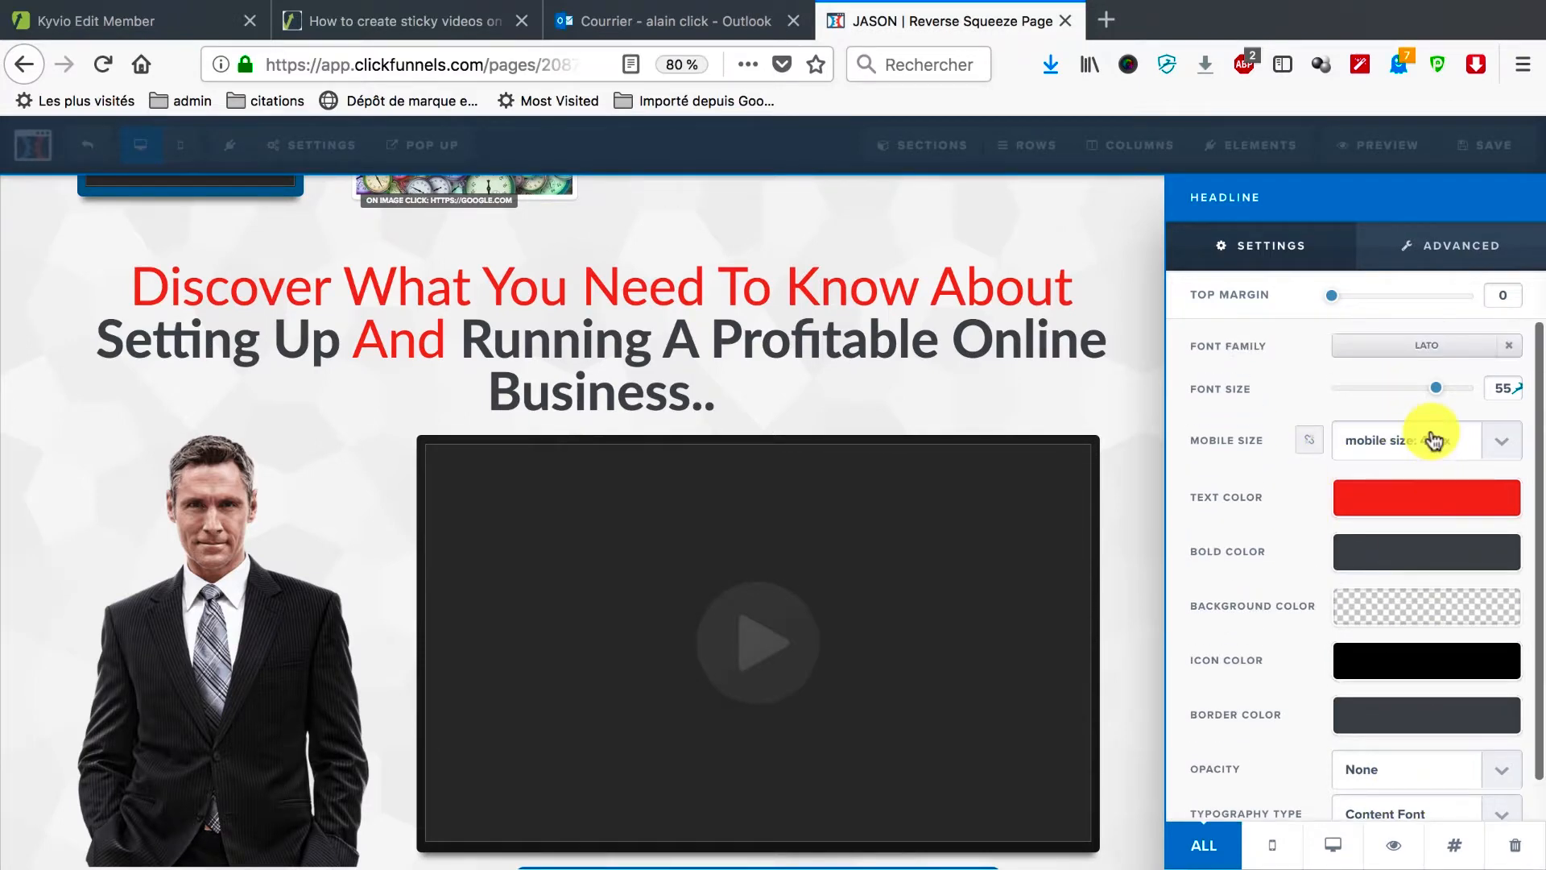
left_click(1397, 556)
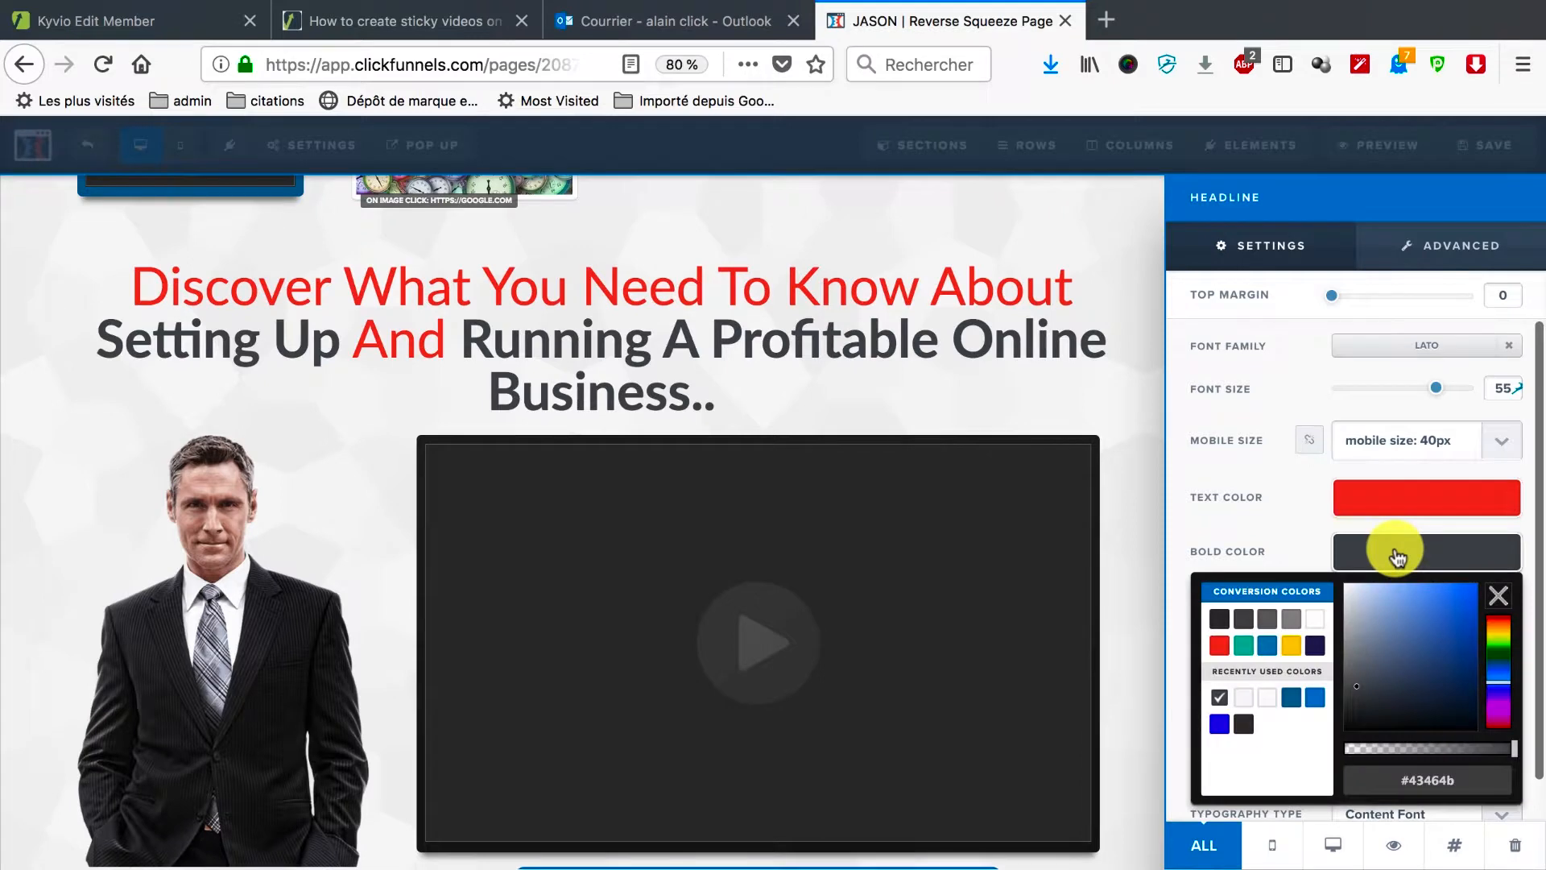
left_click(1221, 620)
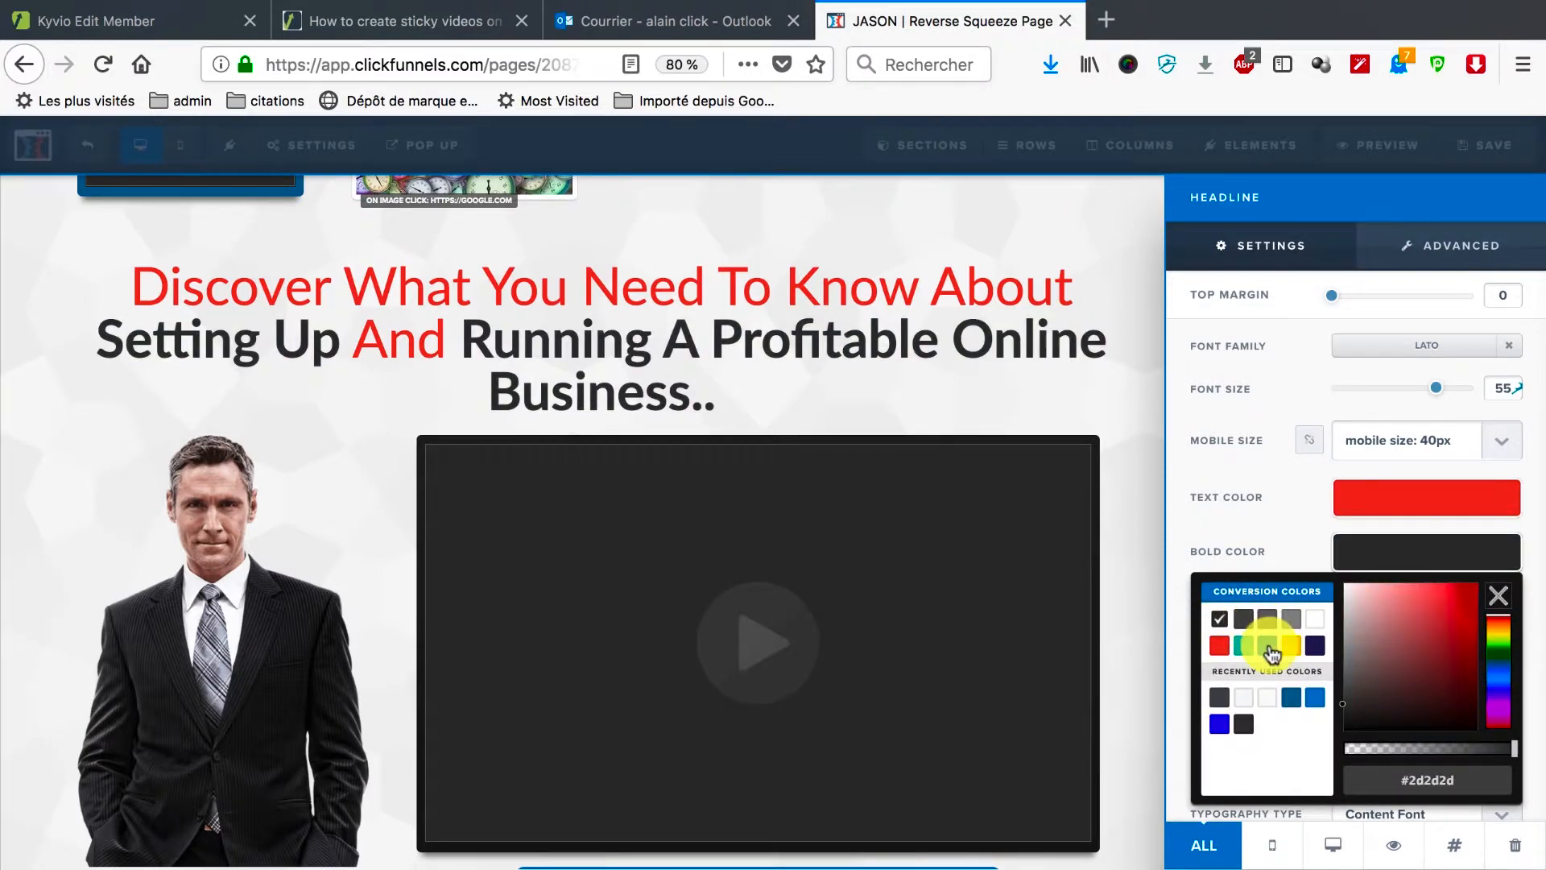
left_click(1267, 645)
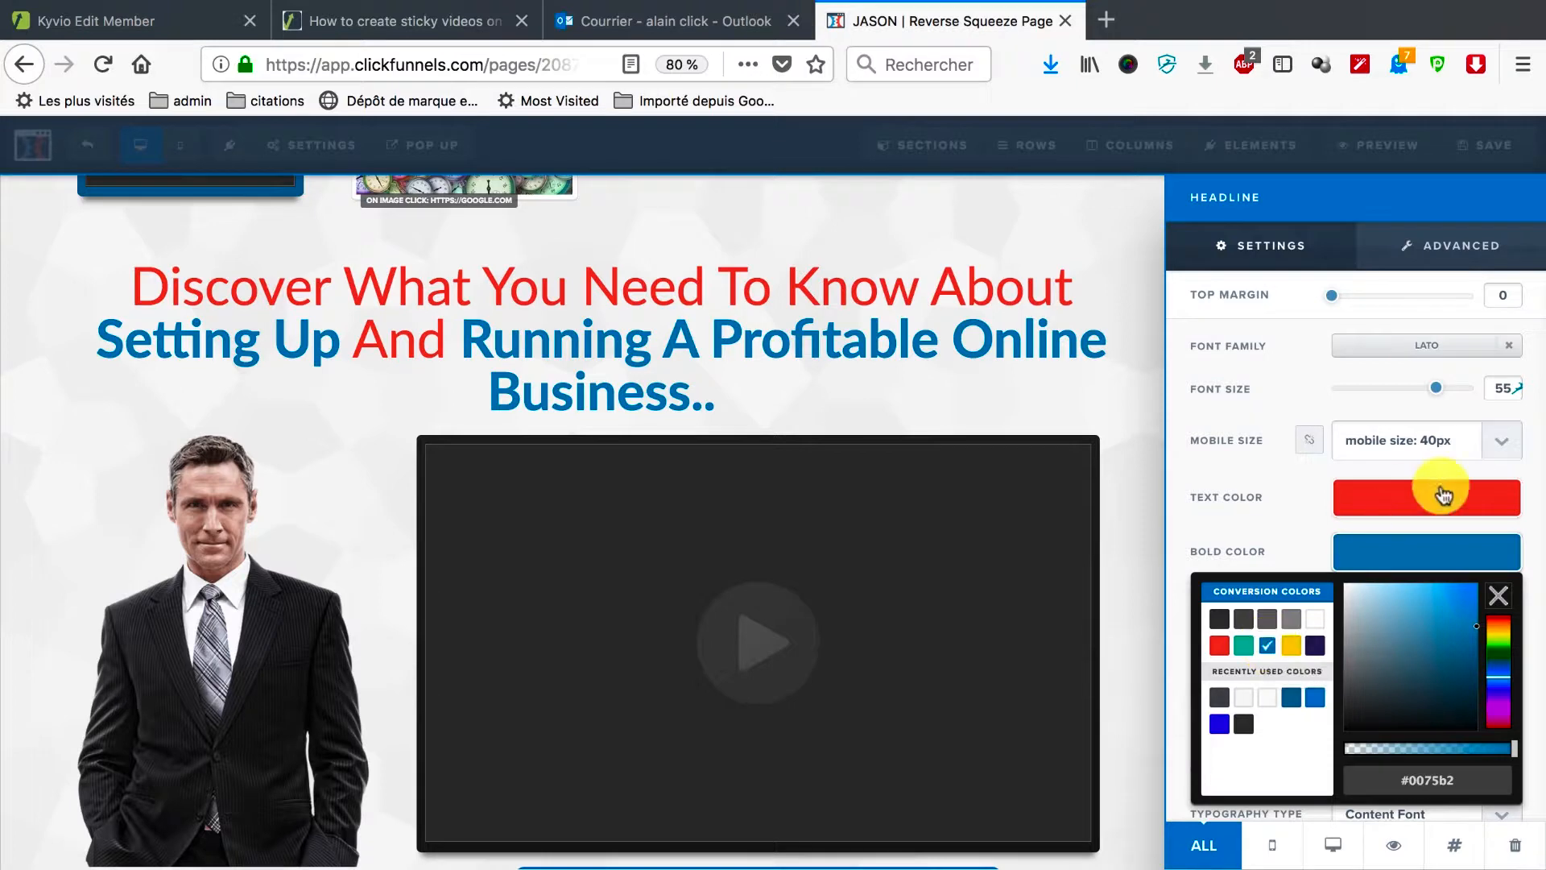
left_click(1288, 531)
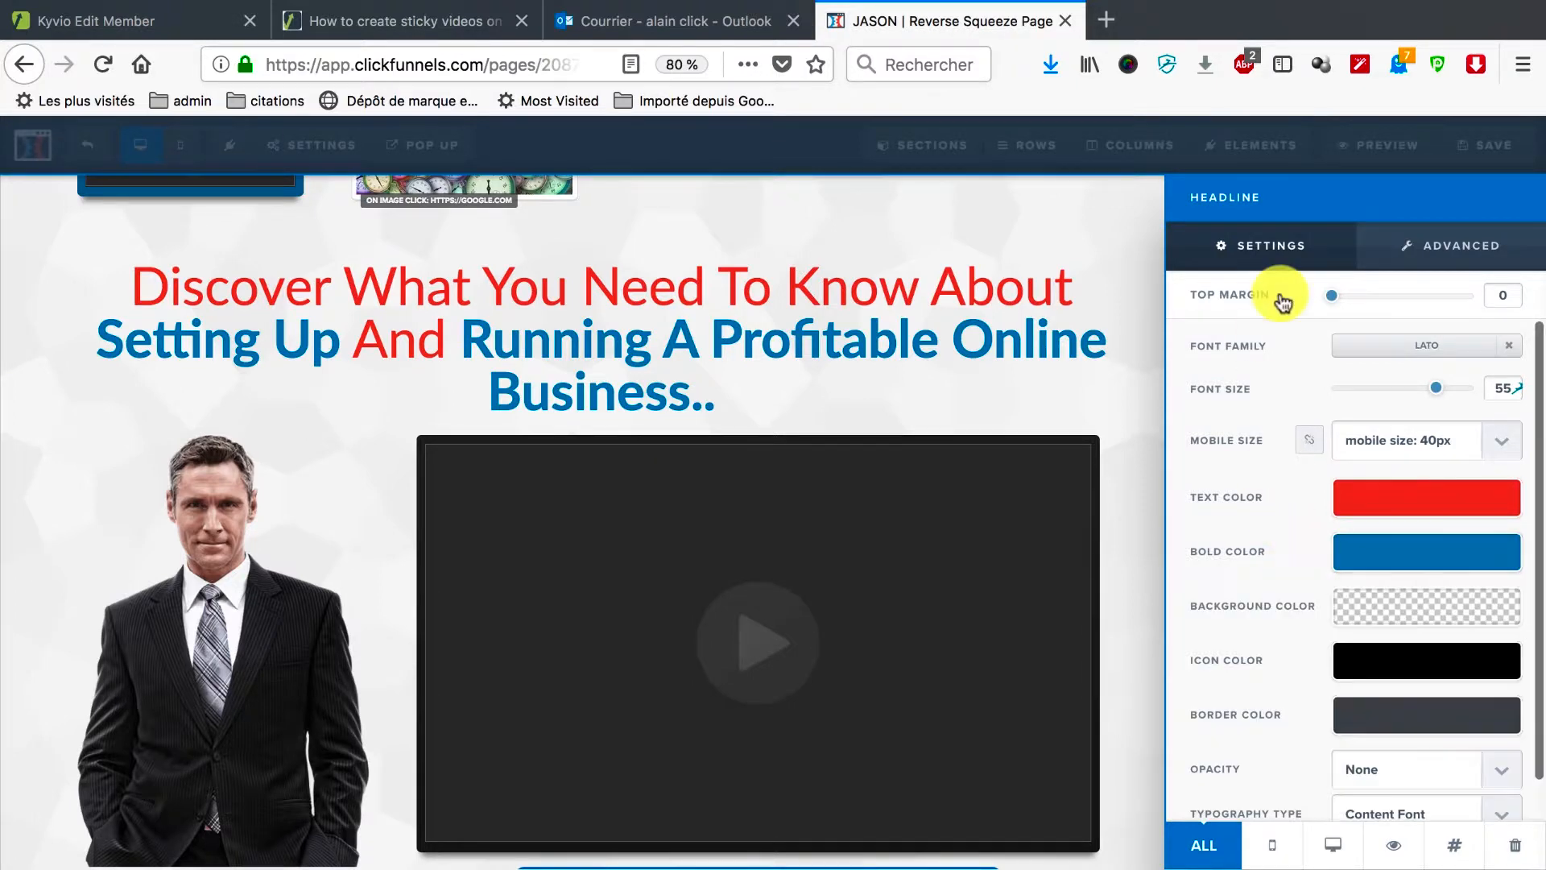
Step: Examine the headline's advanced style options and its timed delay and animation options, and close its settings
left_click(1446, 247)
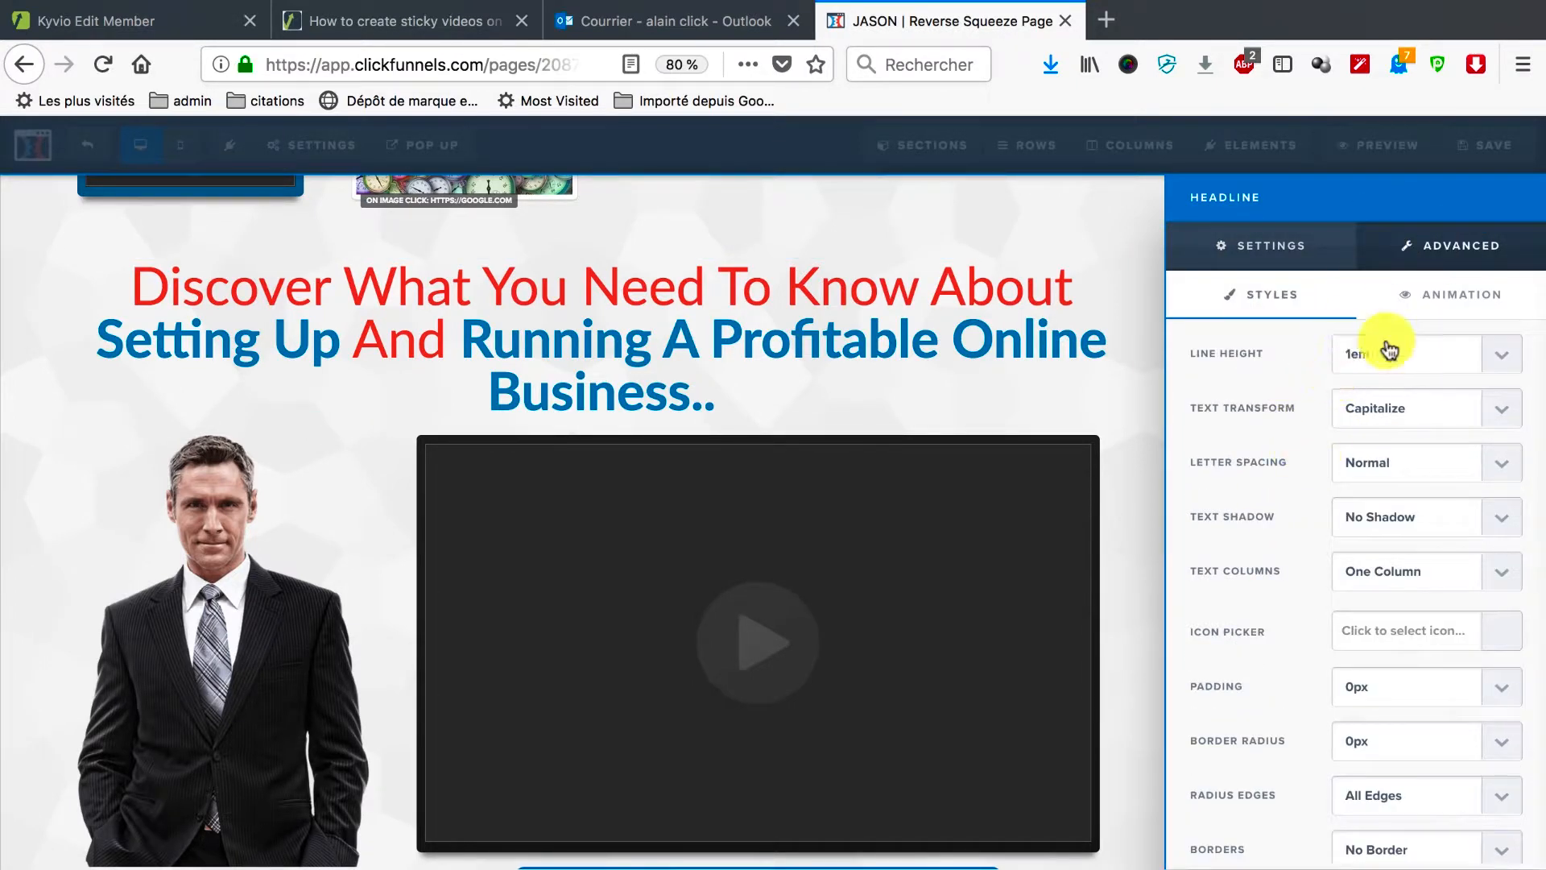
scroll(1241, 675, "down", 3)
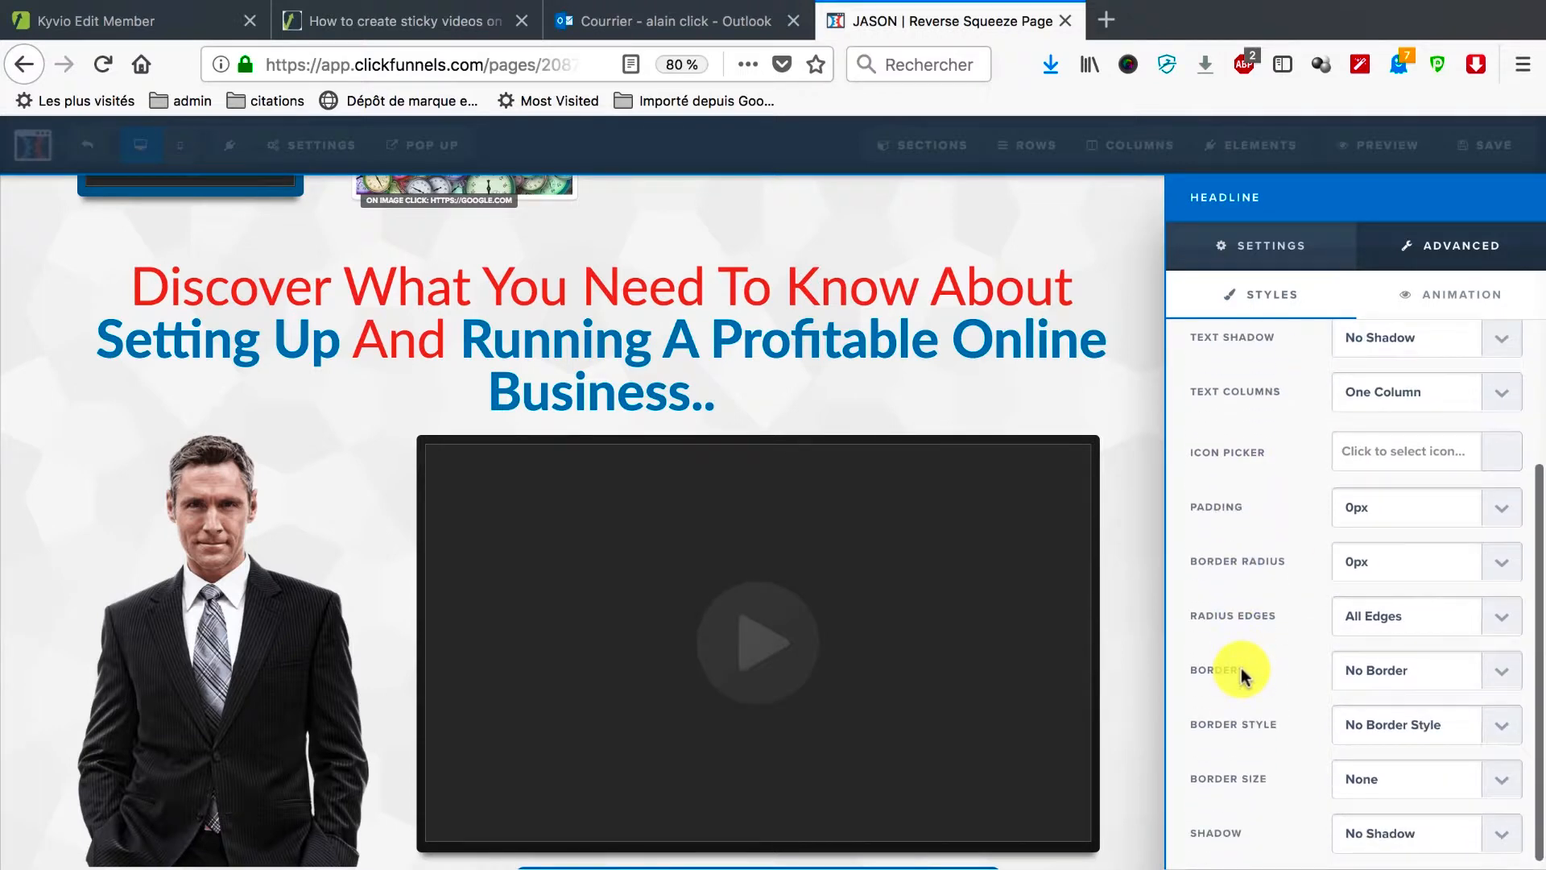
scroll(1241, 675, "up", 3)
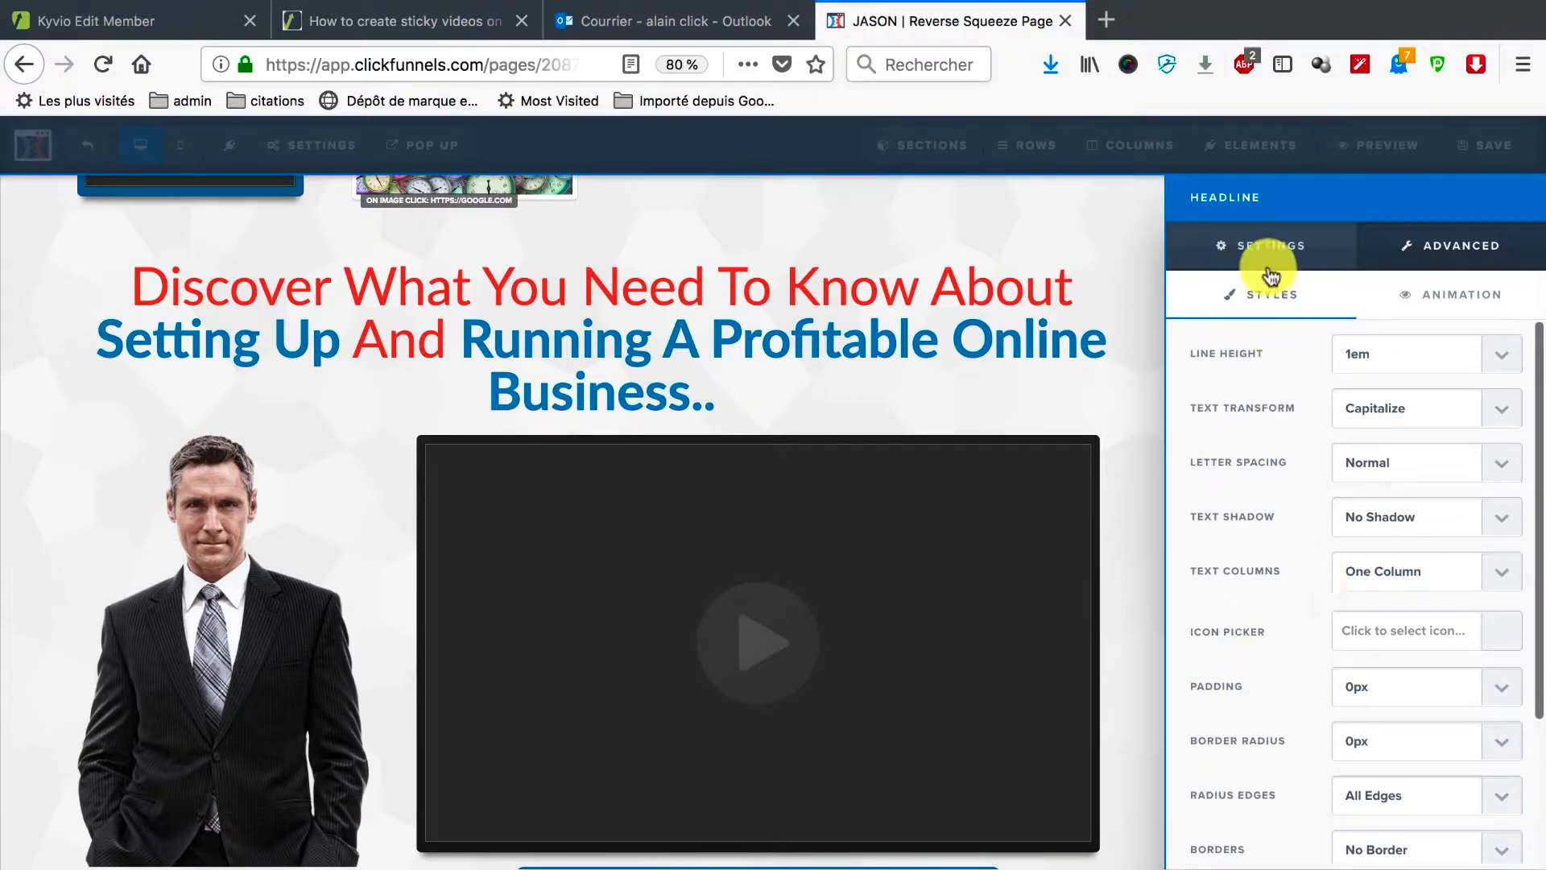
left_click(1414, 294)
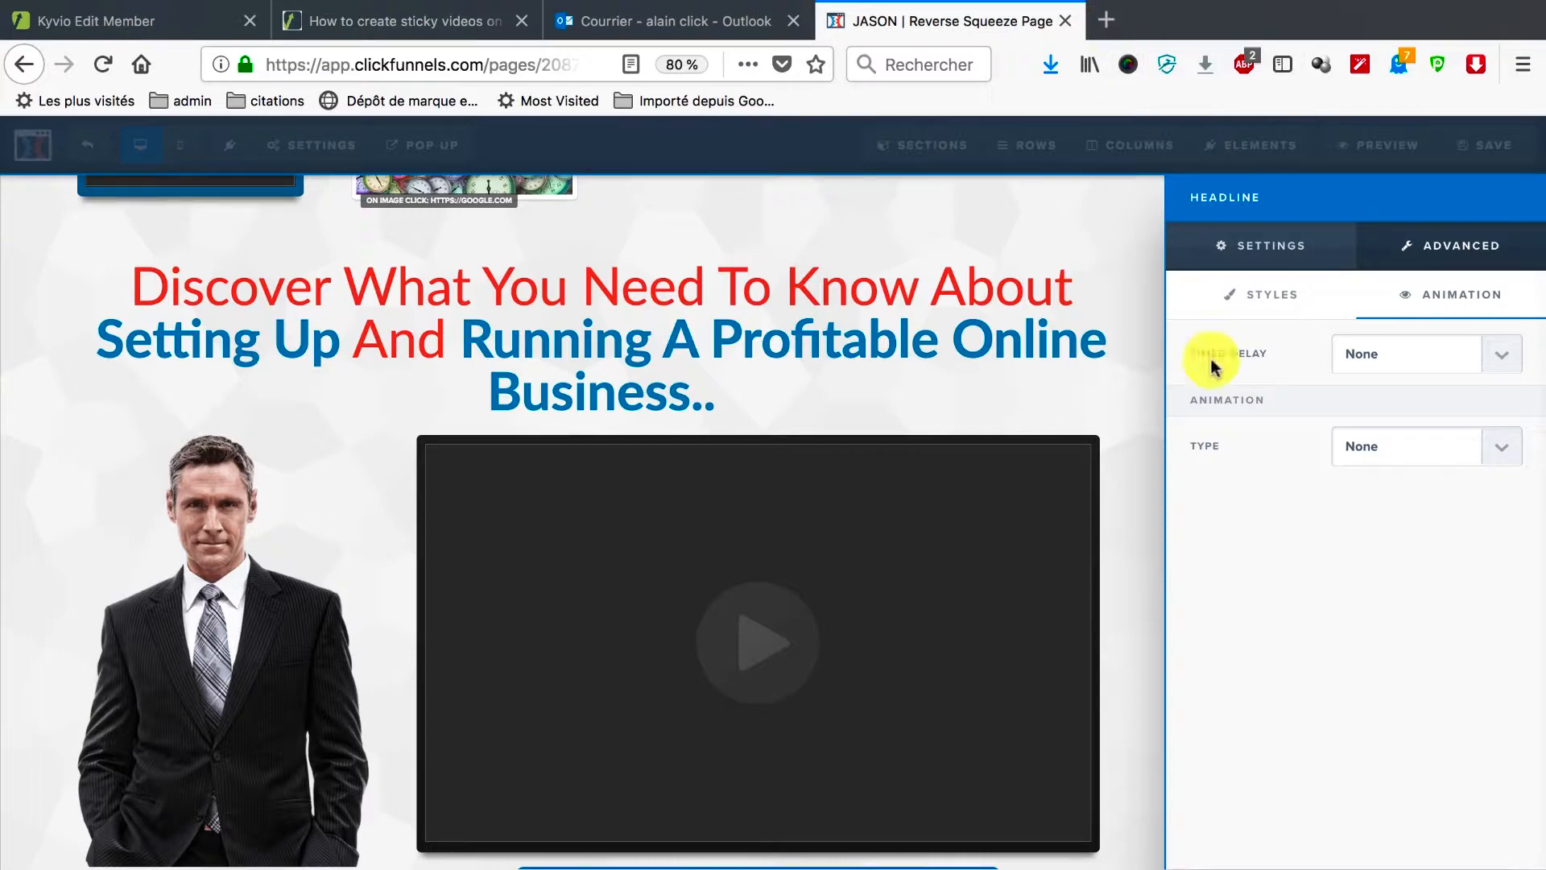
left_click(1078, 290)
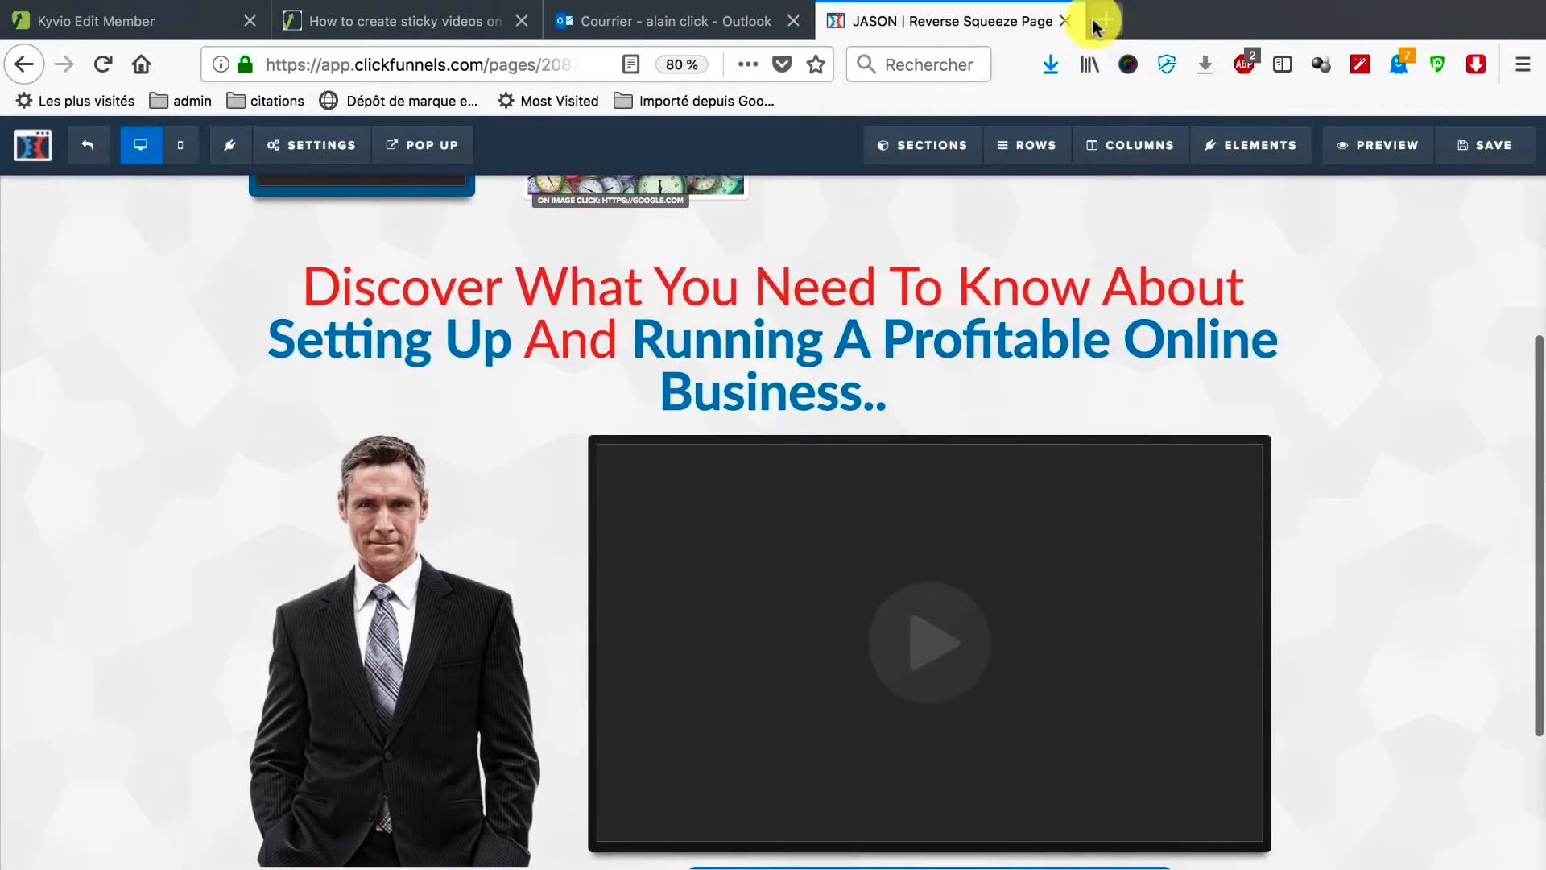
Step: Open the Kyvio all-in-one solution page of newbie-entrepreneur.com in a new browser tab
left_click(1105, 20)
type("new")
left_click(821, 430)
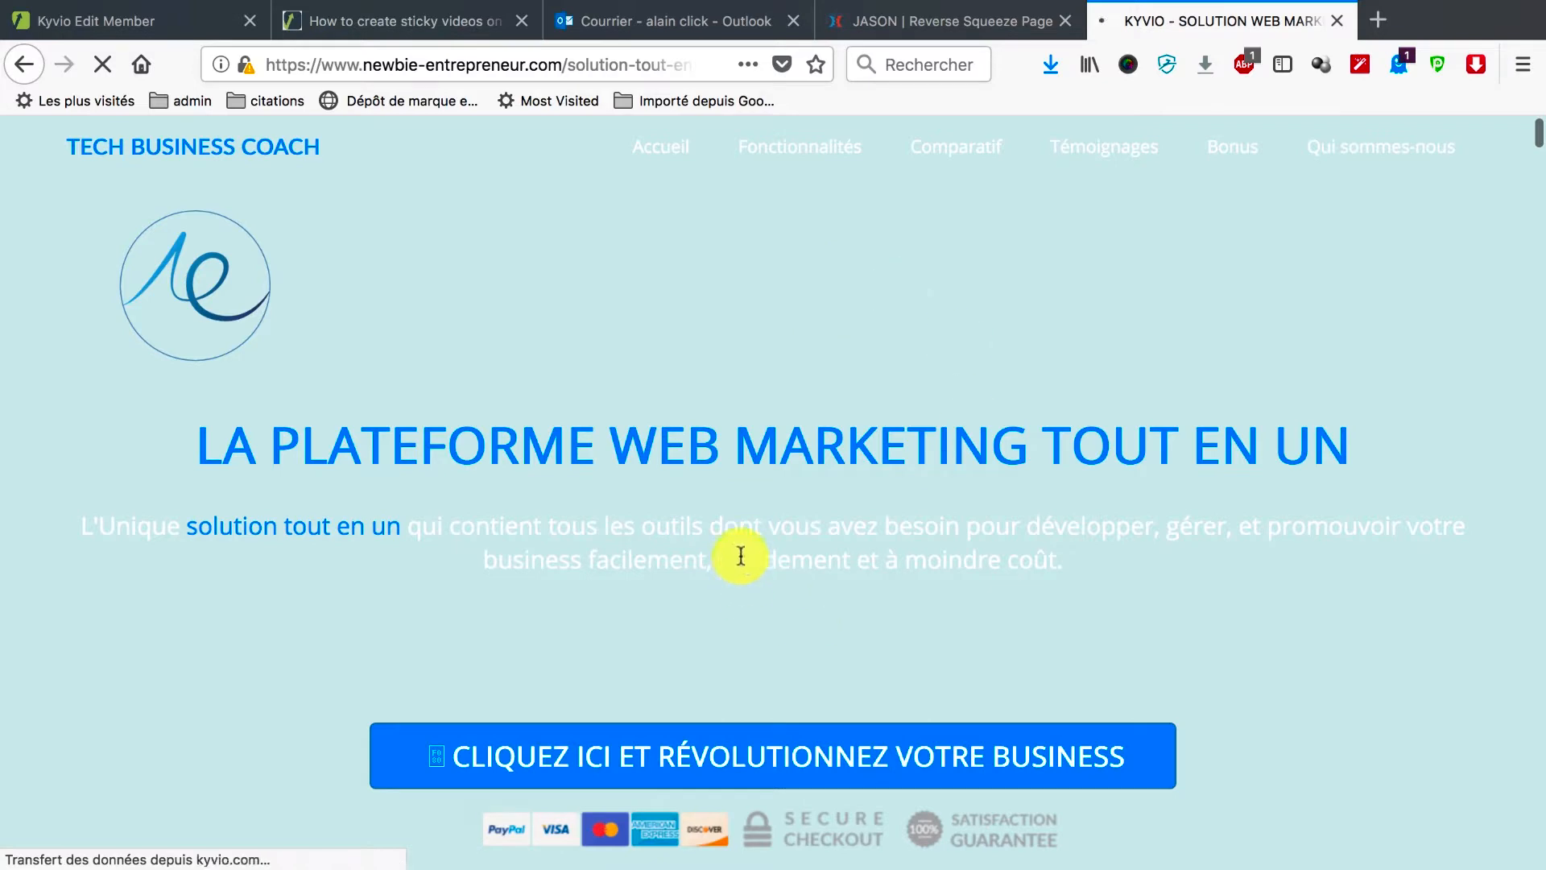
Step: Examine the Kyvio sales page from its headline through the feature sections to the demonstration video section
scroll(737, 555, "down", 10)
scroll(740, 554, "up", 10)
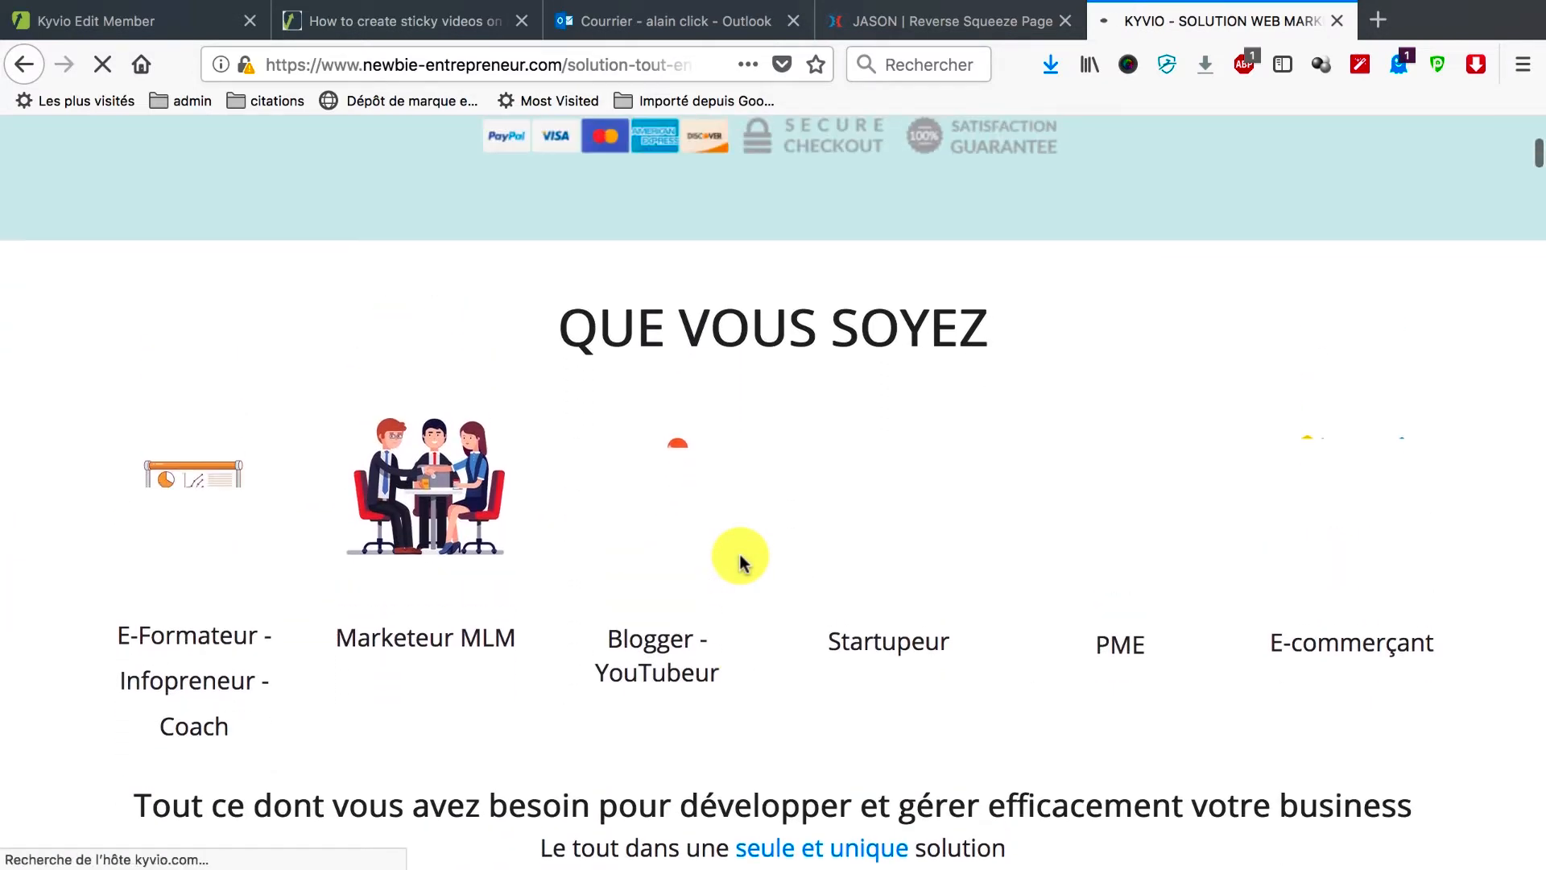
scroll(739, 554, "up", 1)
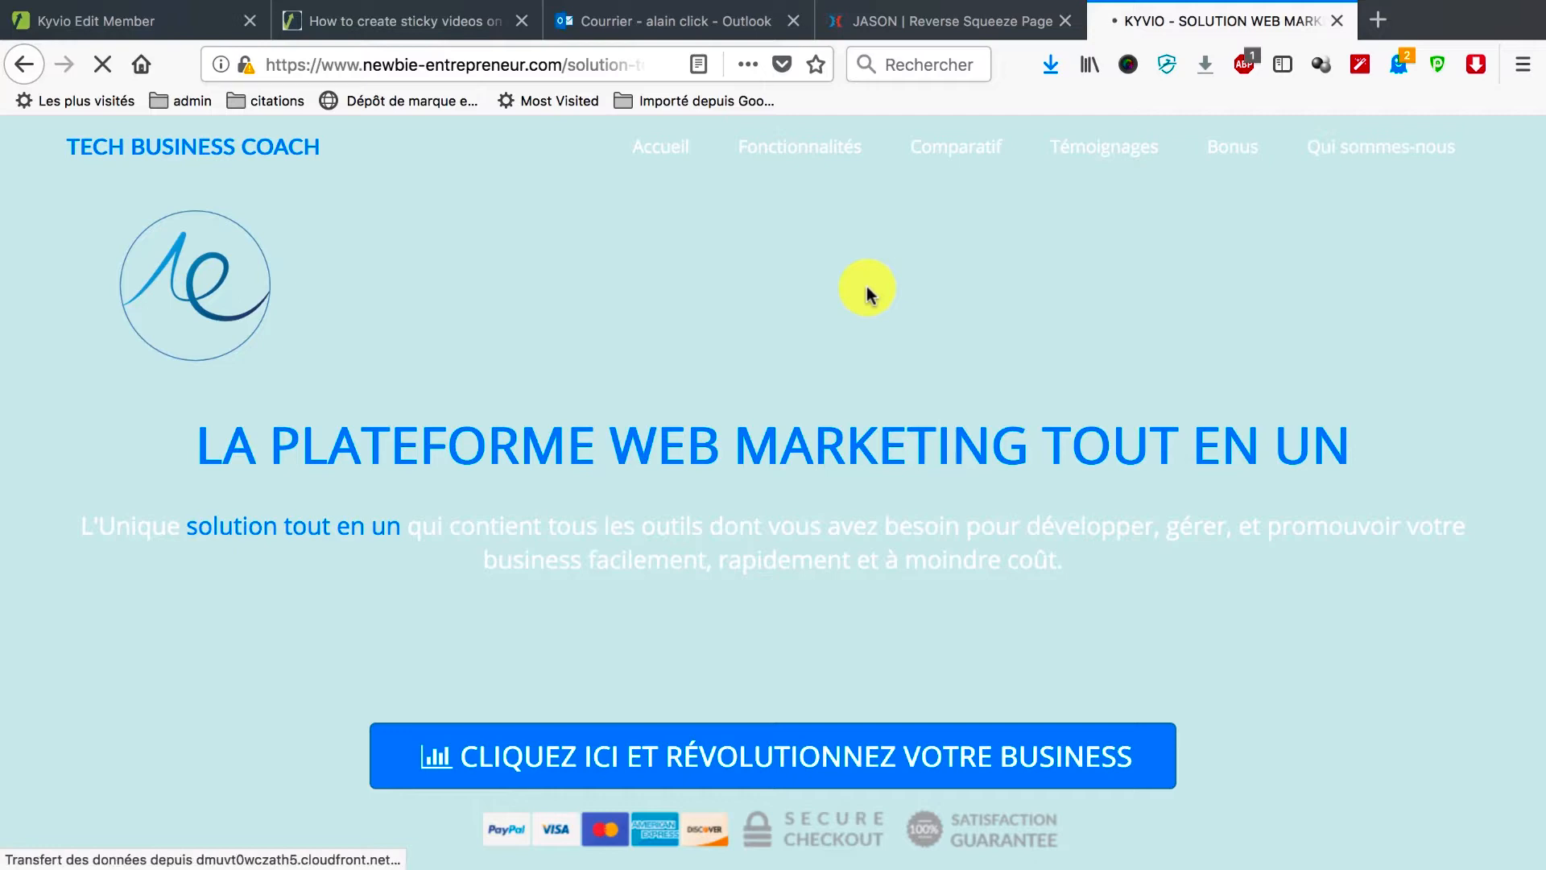
scroll(955, 408, "down", 5)
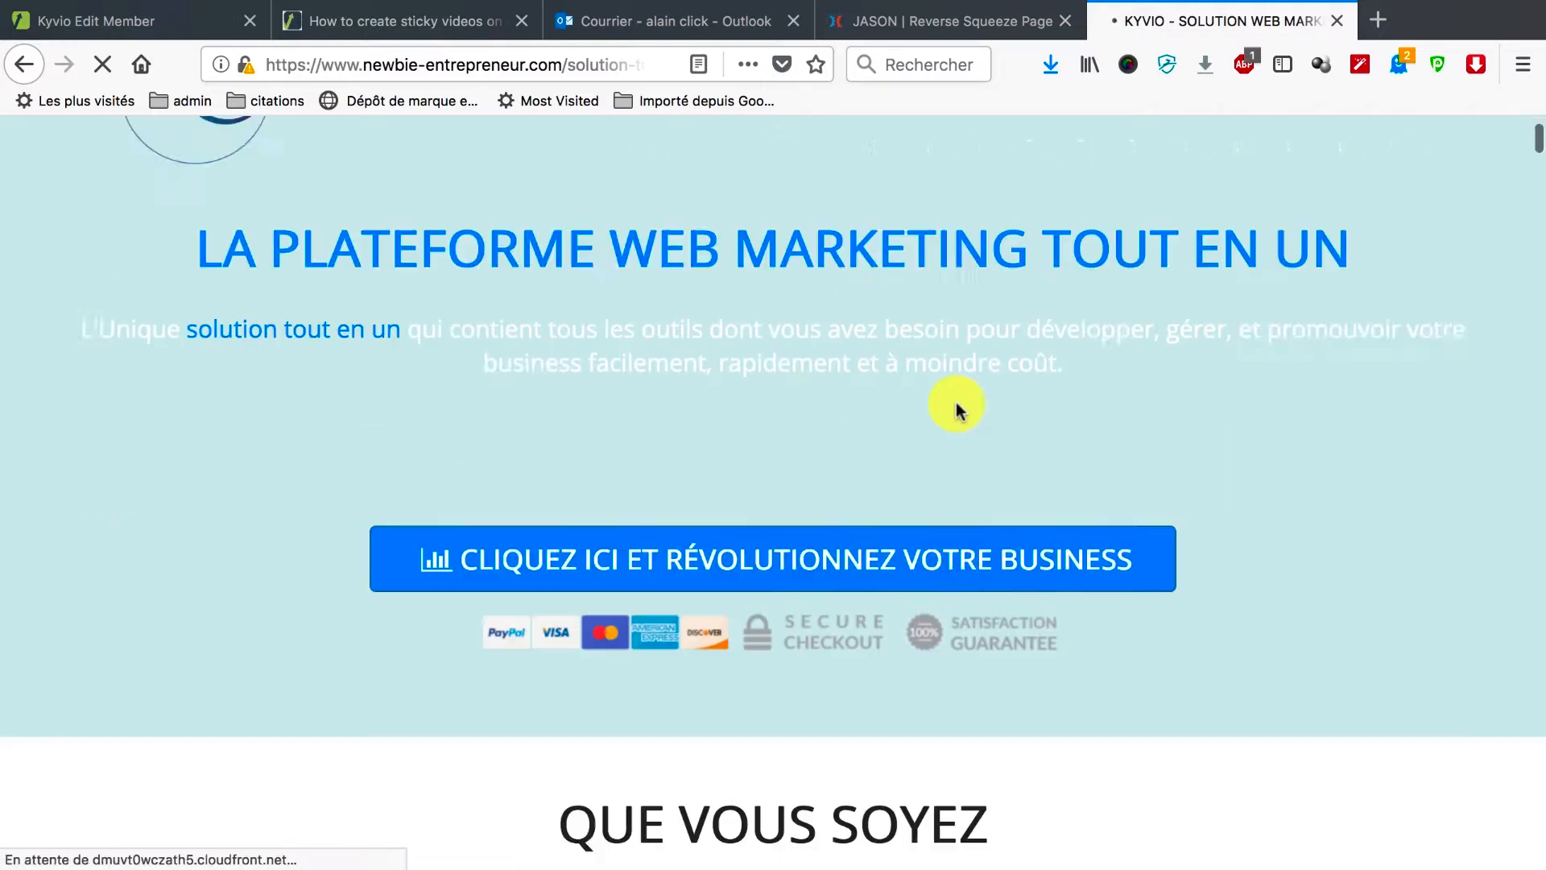
scroll(955, 405, "up", 5)
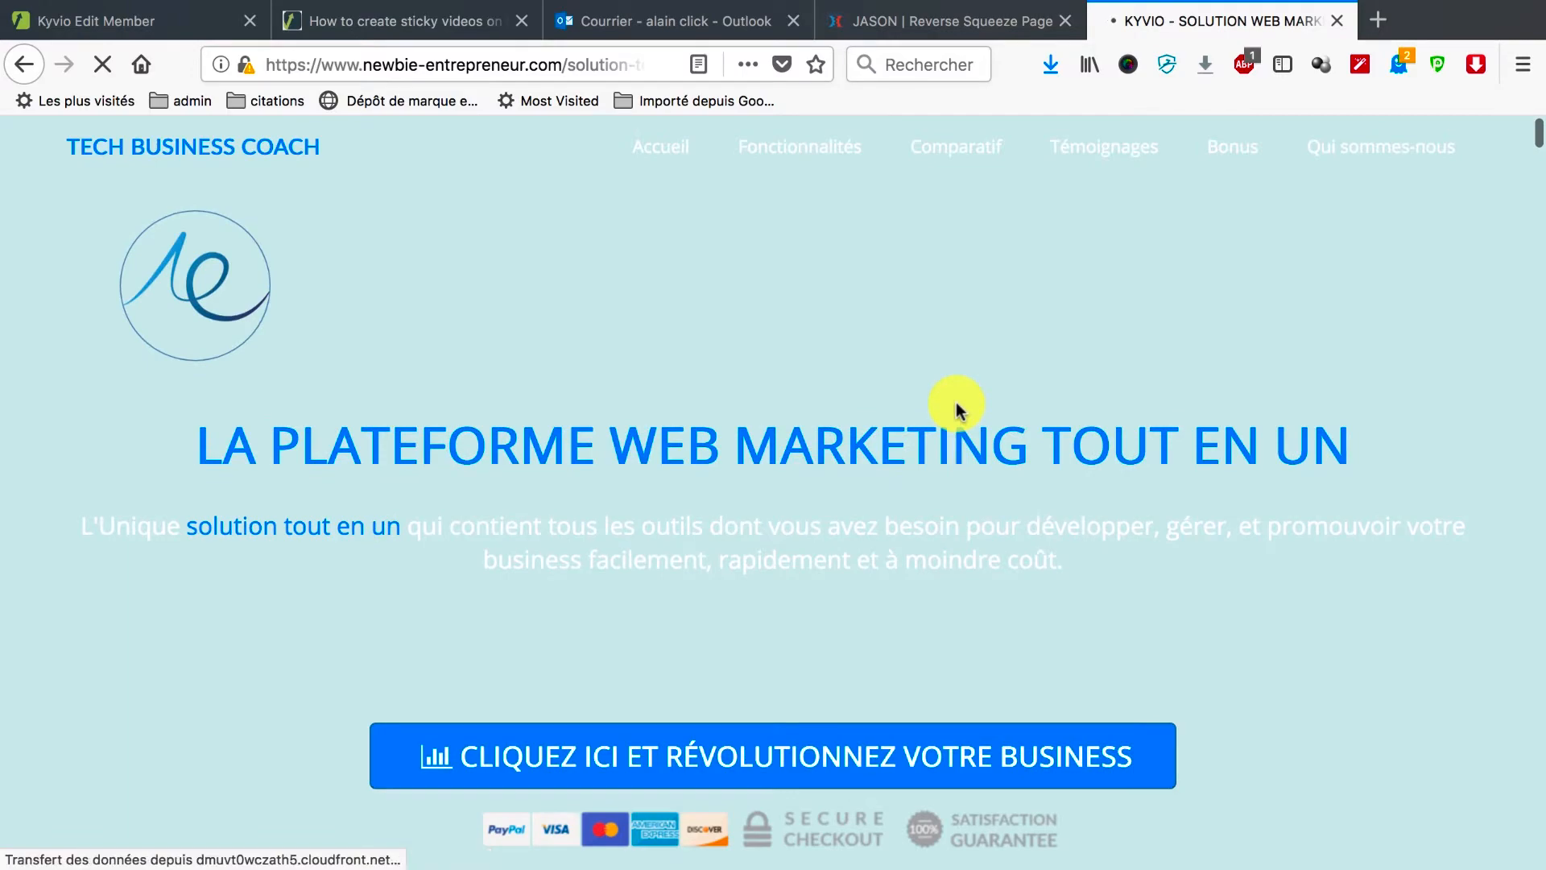
scroll(956, 404, "down", 2)
scroll(956, 404, "up", 2)
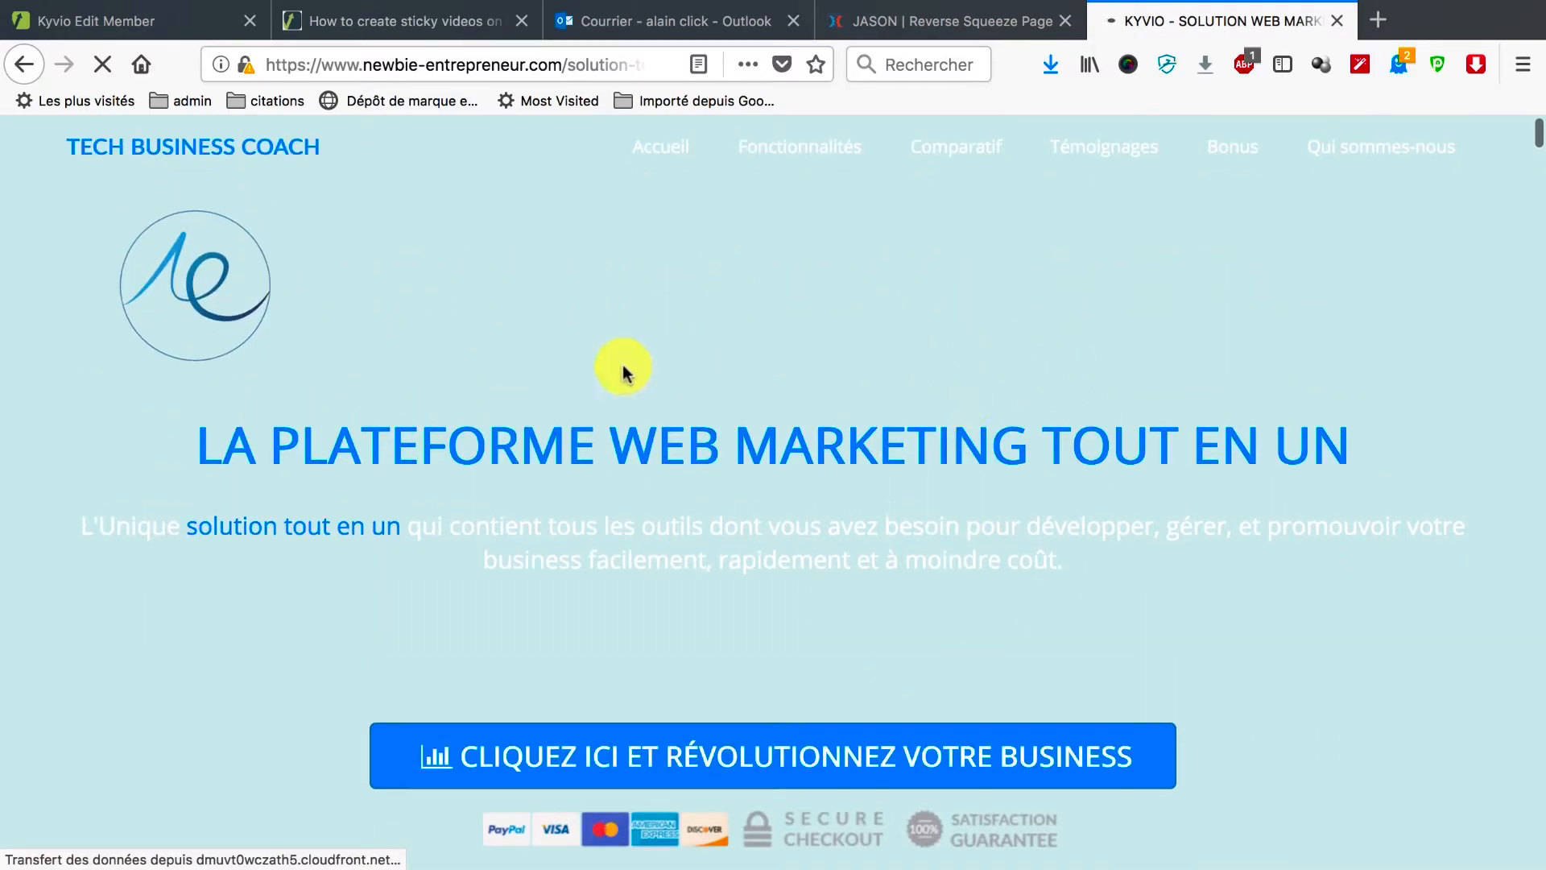
scroll(806, 461, "down", 15)
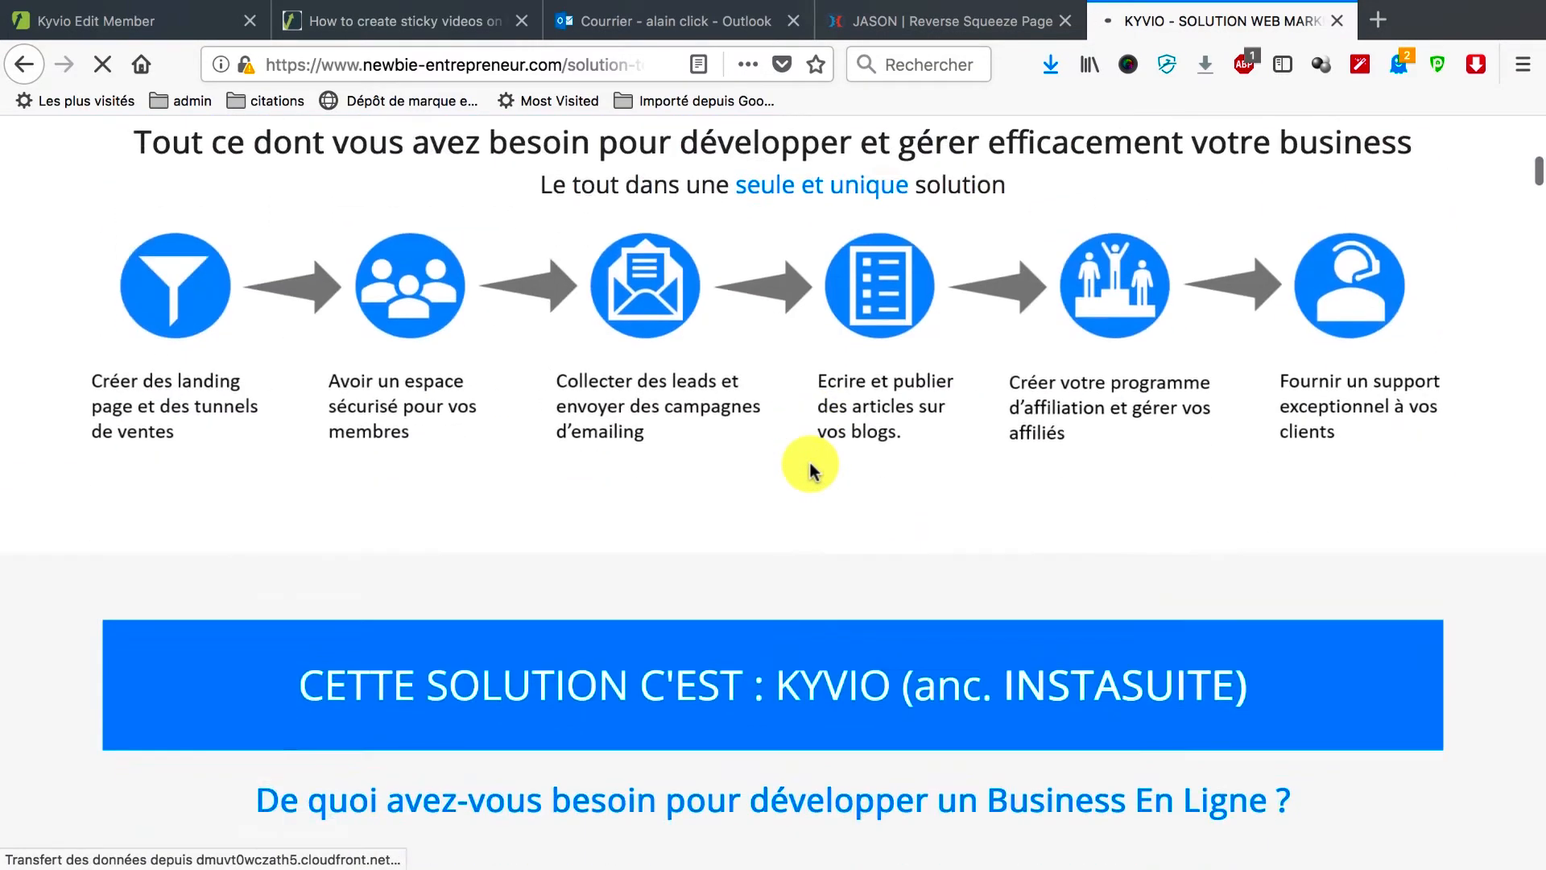
scroll(811, 469, "down", 15)
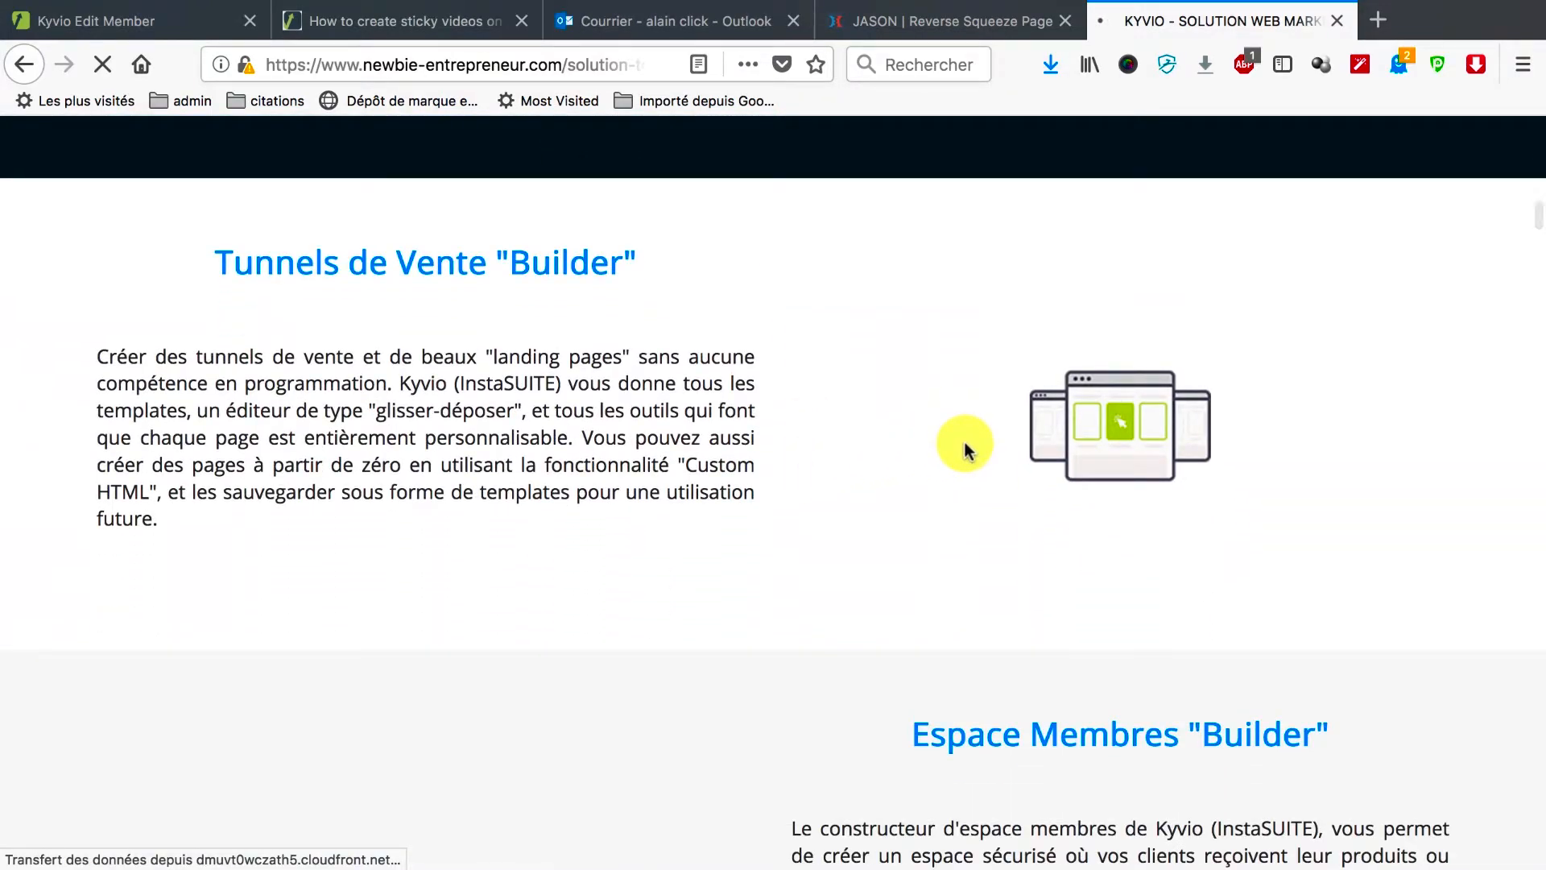
scroll(965, 445, "down", 8)
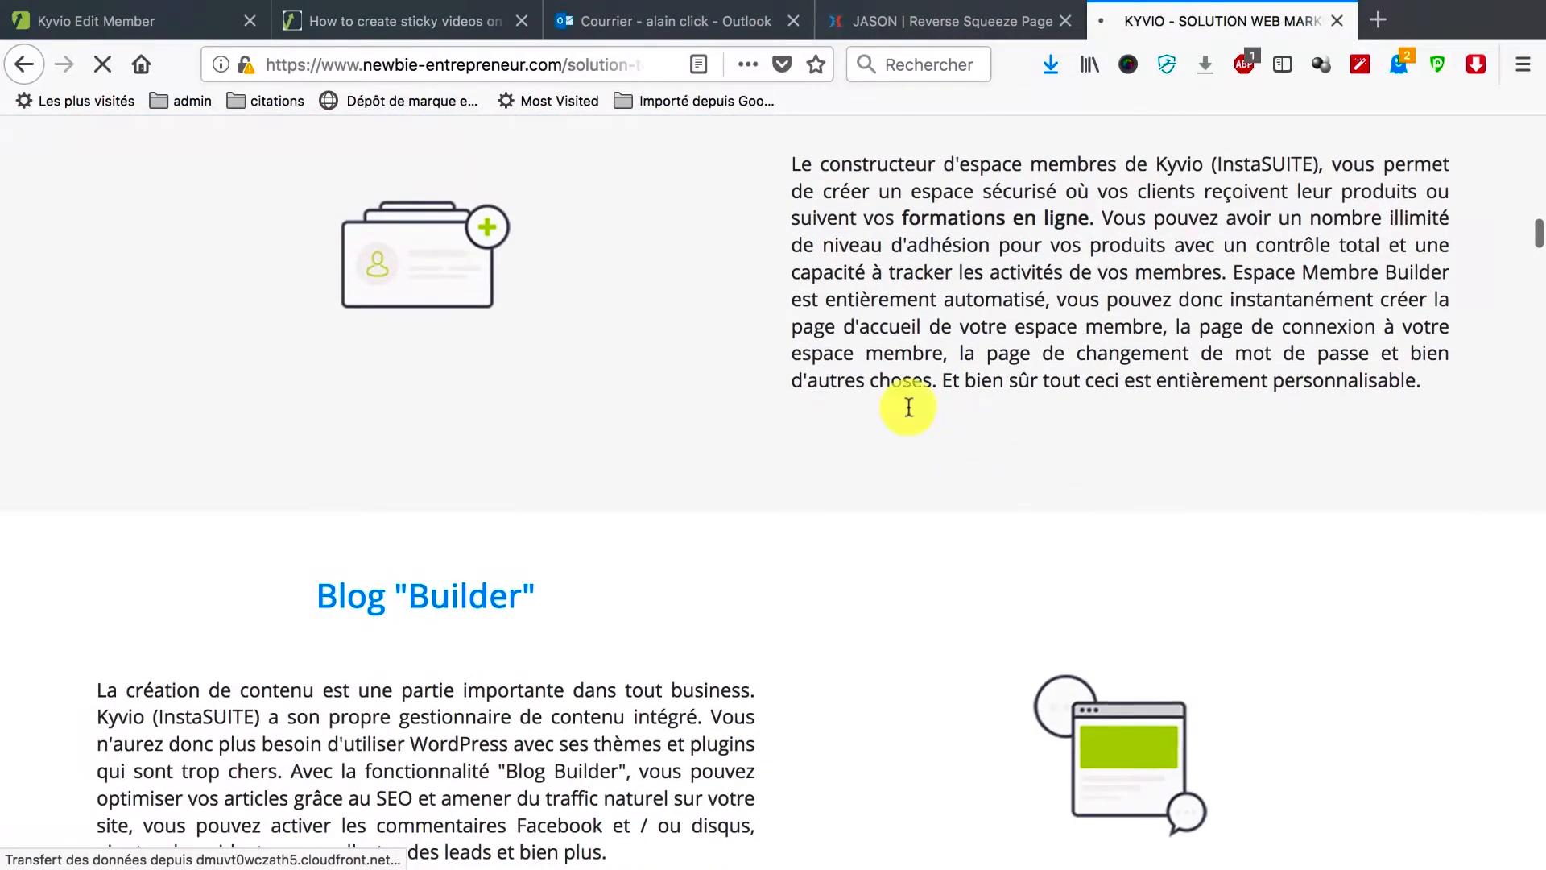
scroll(1032, 736, "down", 7)
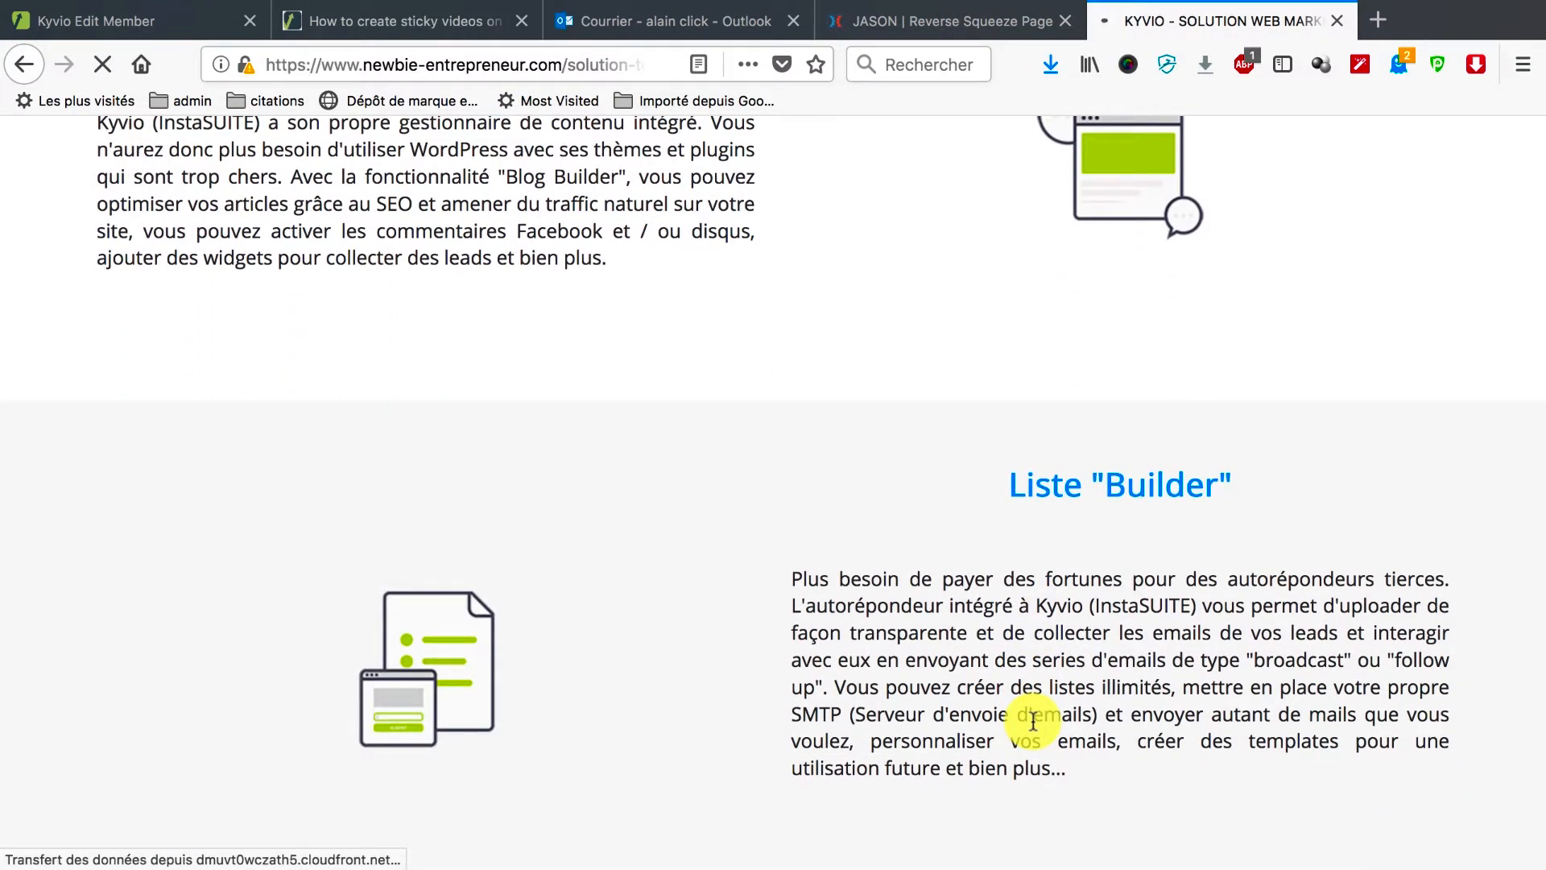
scroll(1034, 721, "down", 7)
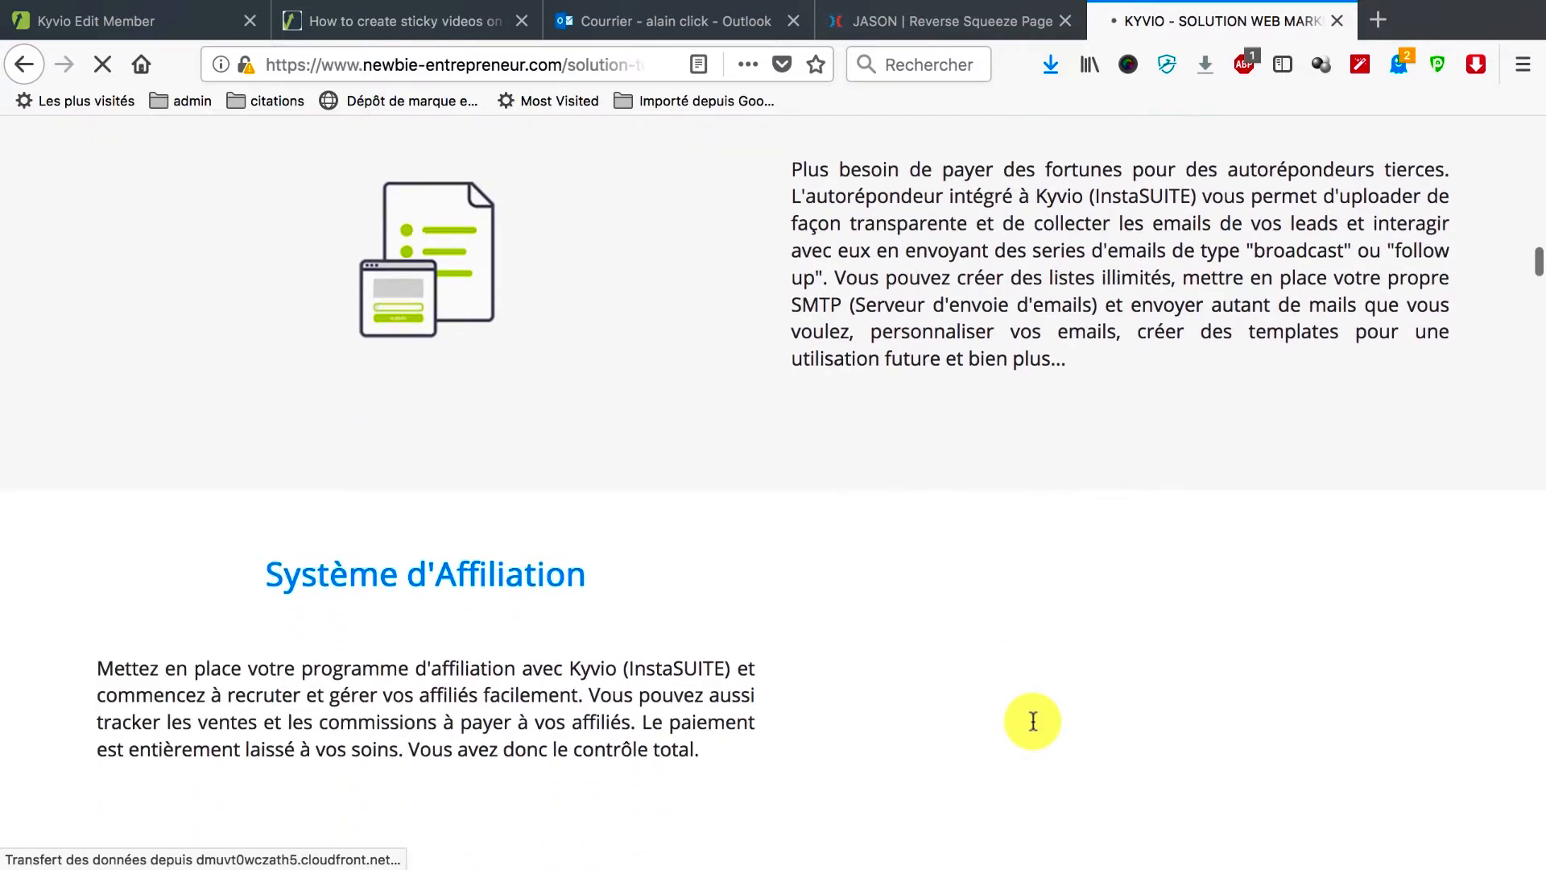
scroll(1034, 725, "down", 8)
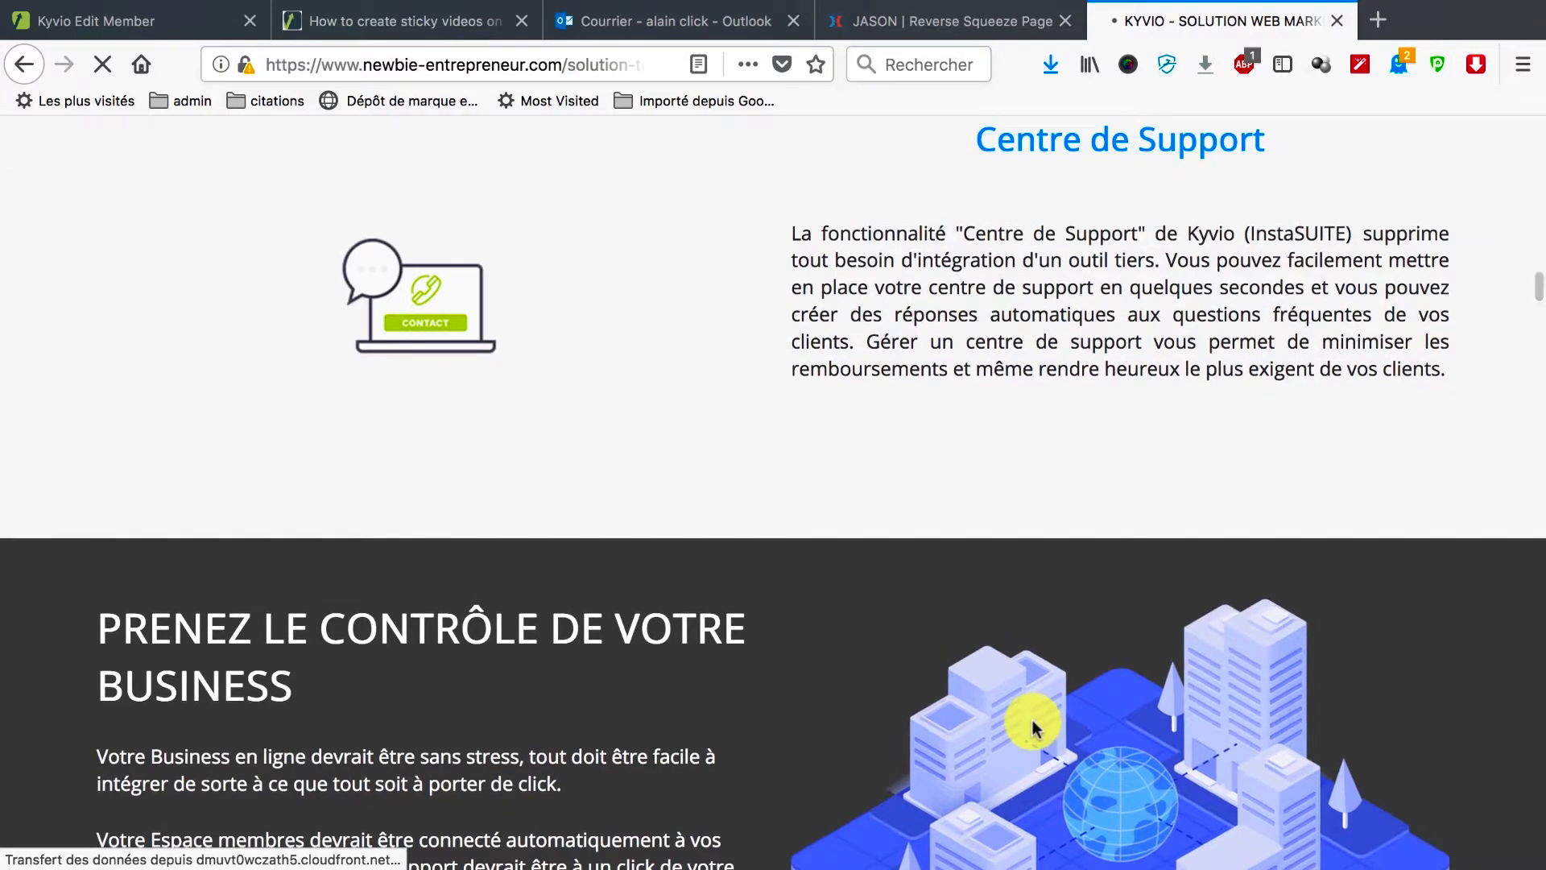
scroll(1032, 718, "down", 3)
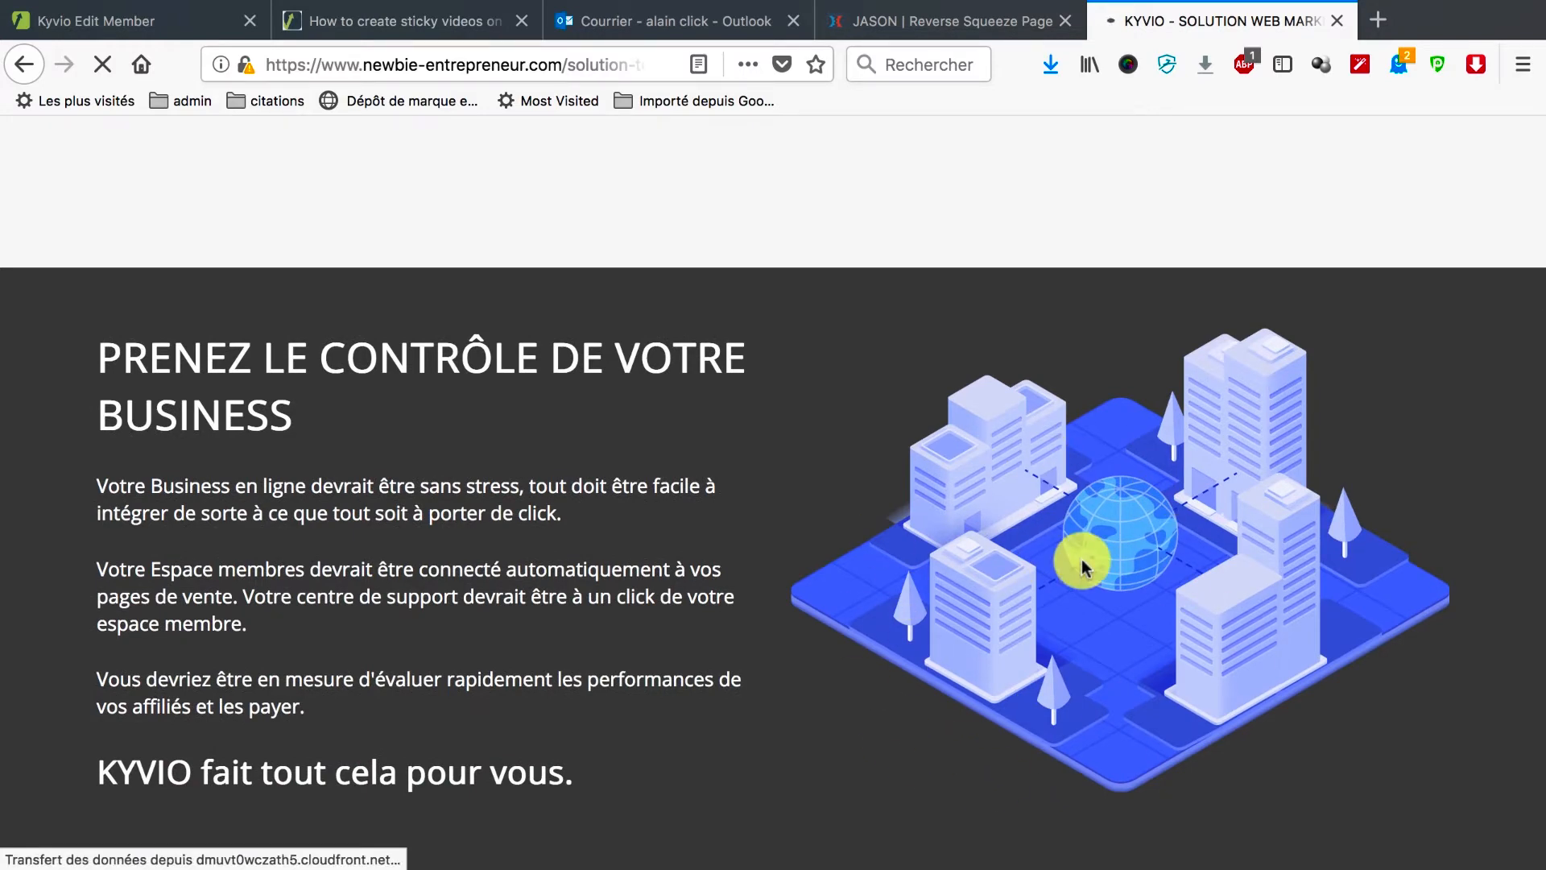
scroll(1083, 566, "down", 10)
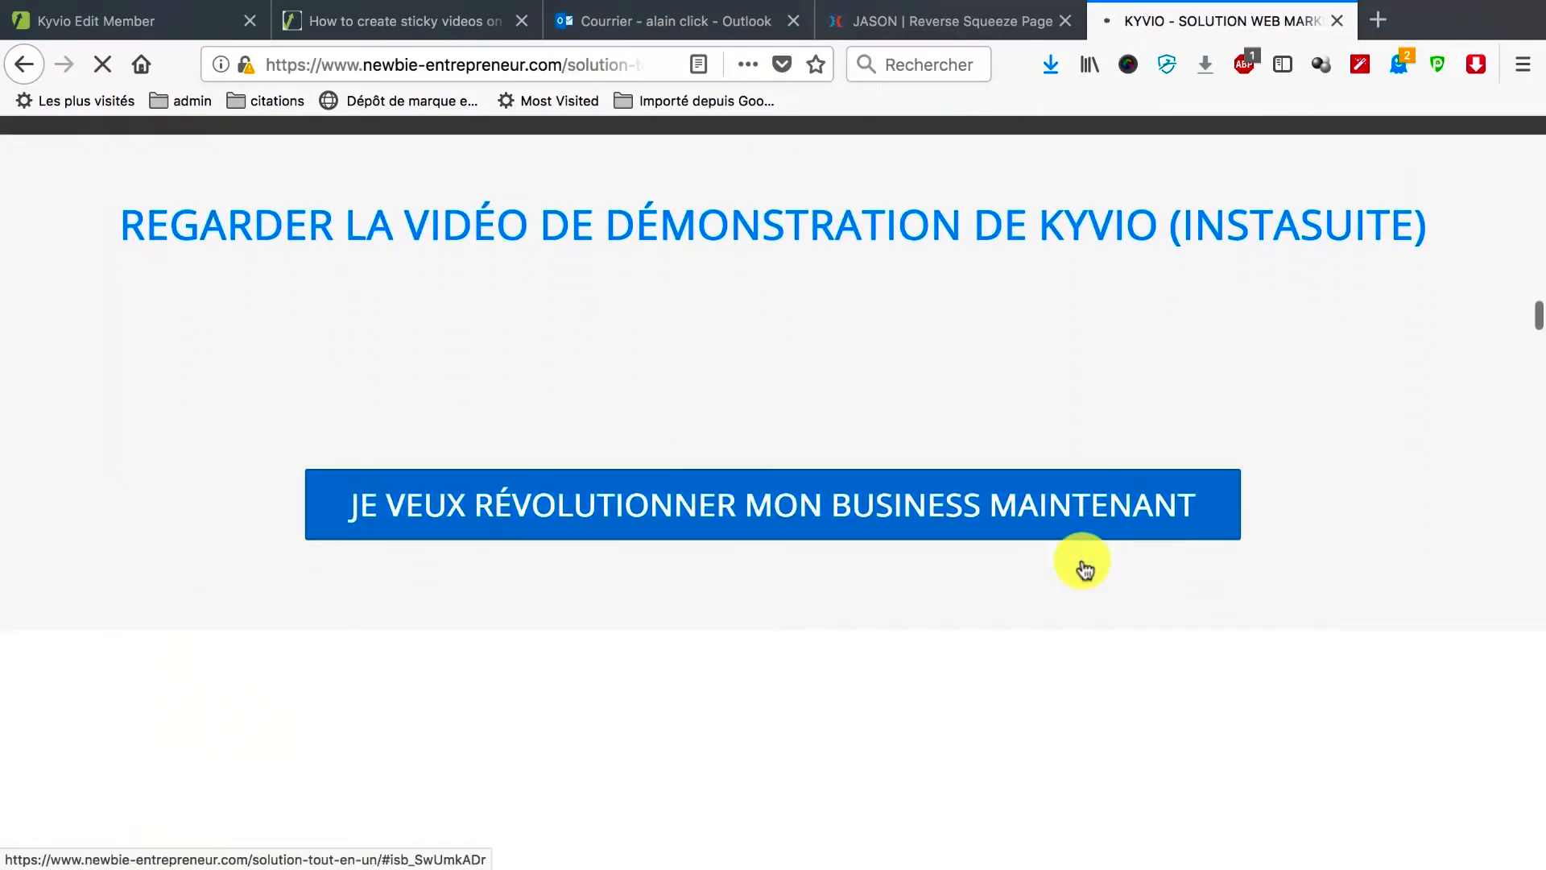
scroll(1083, 566, "up", 6)
scroll(1081, 563, "down", 10)
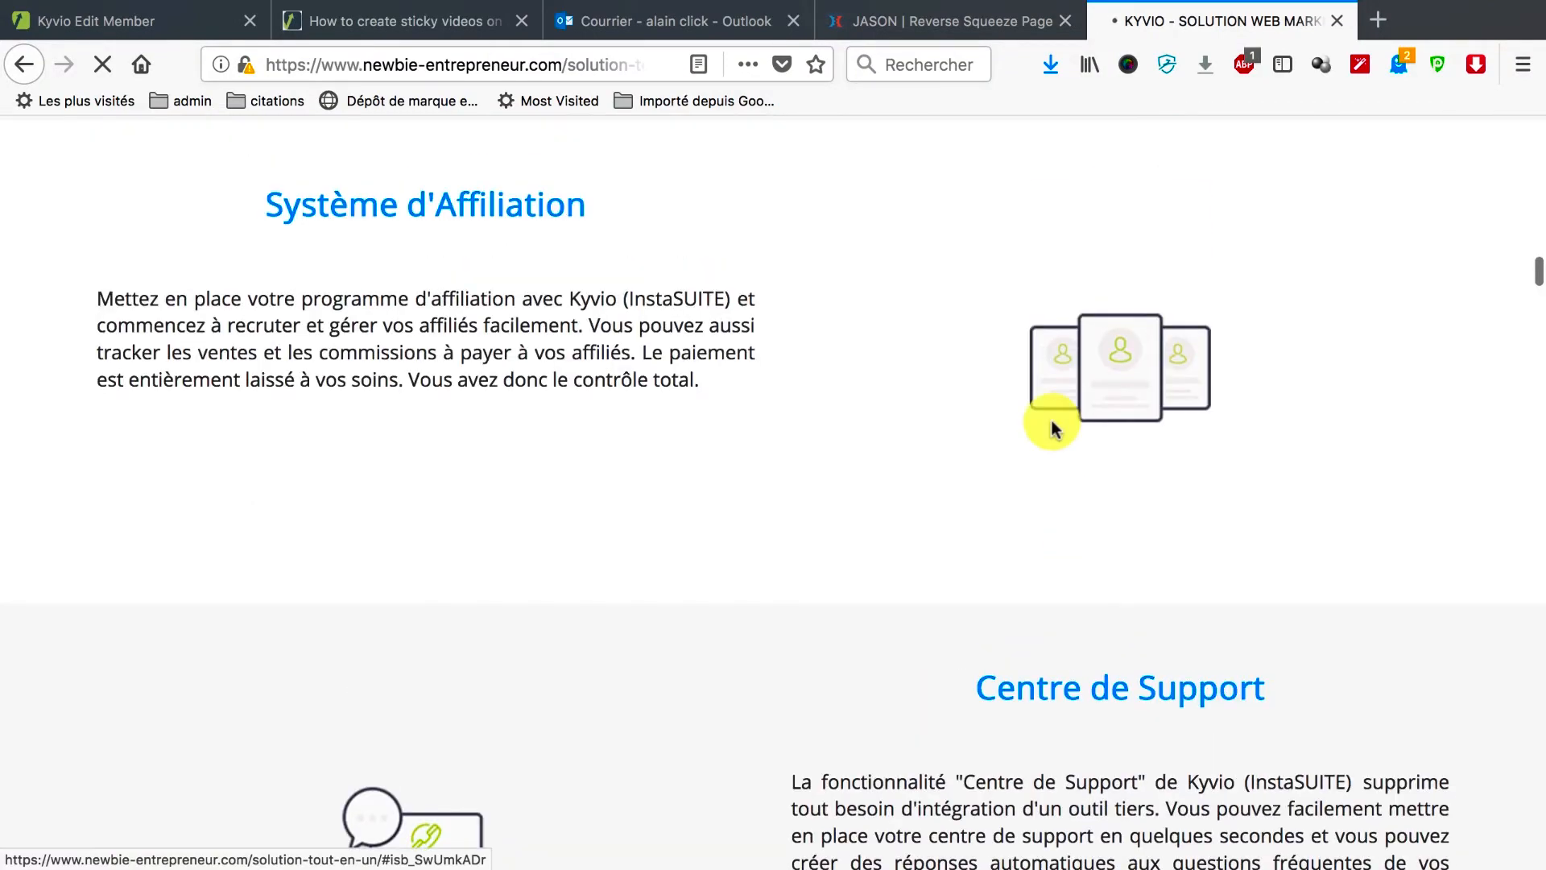
Step: Return to the ClickFunnels editor for the Reverse Squeeze Page and show the page's pop-up
left_click(972, 20)
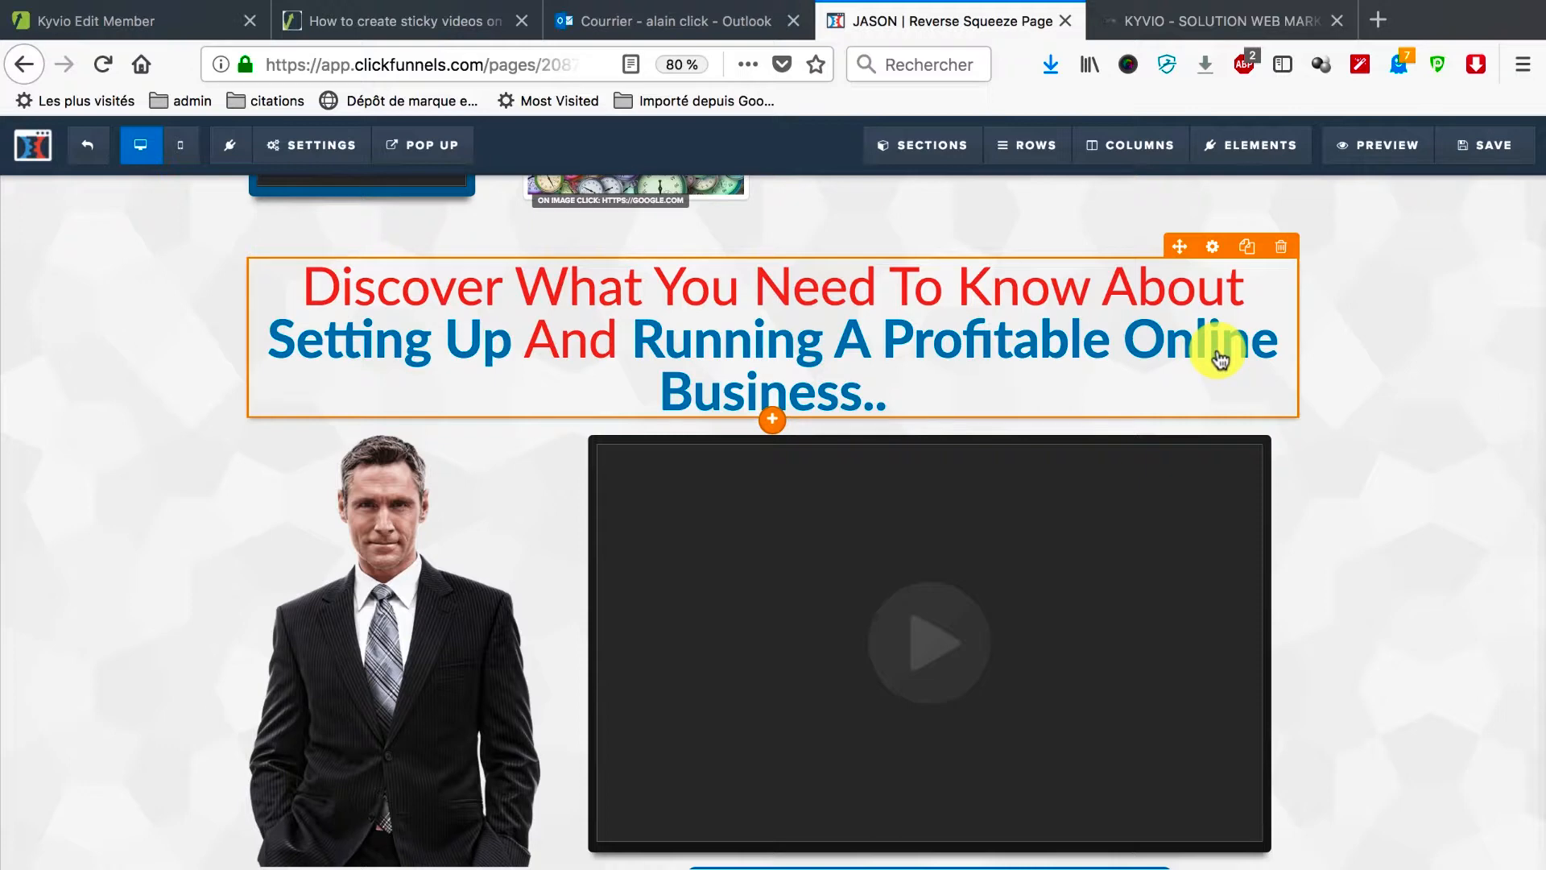
scroll(1218, 355, "up", 3)
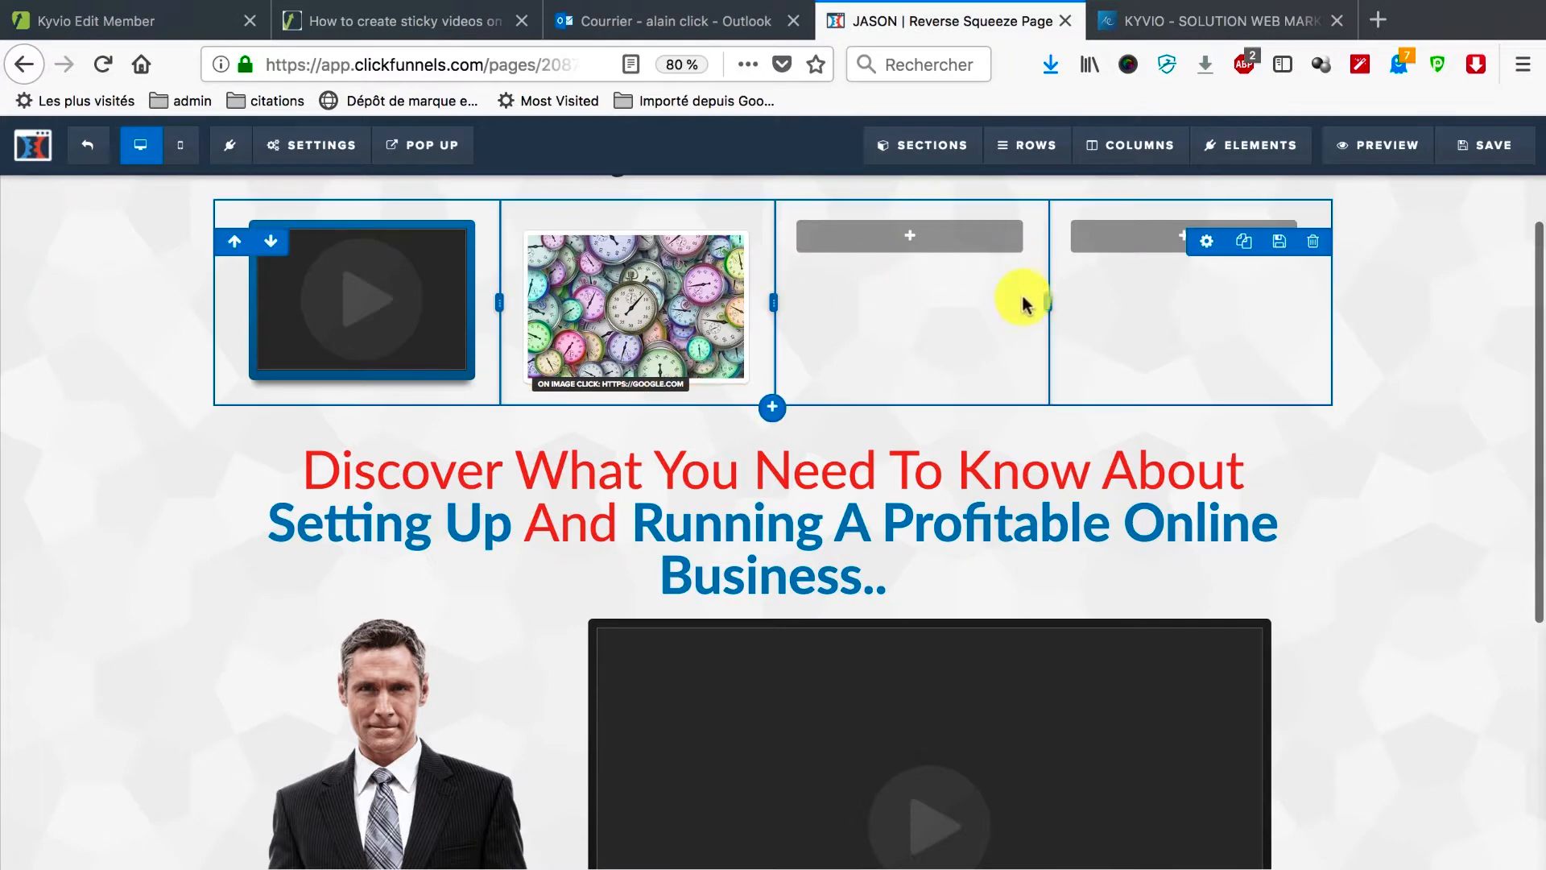
scroll(1020, 310, "down", 5)
scroll(1020, 310, "up", 6)
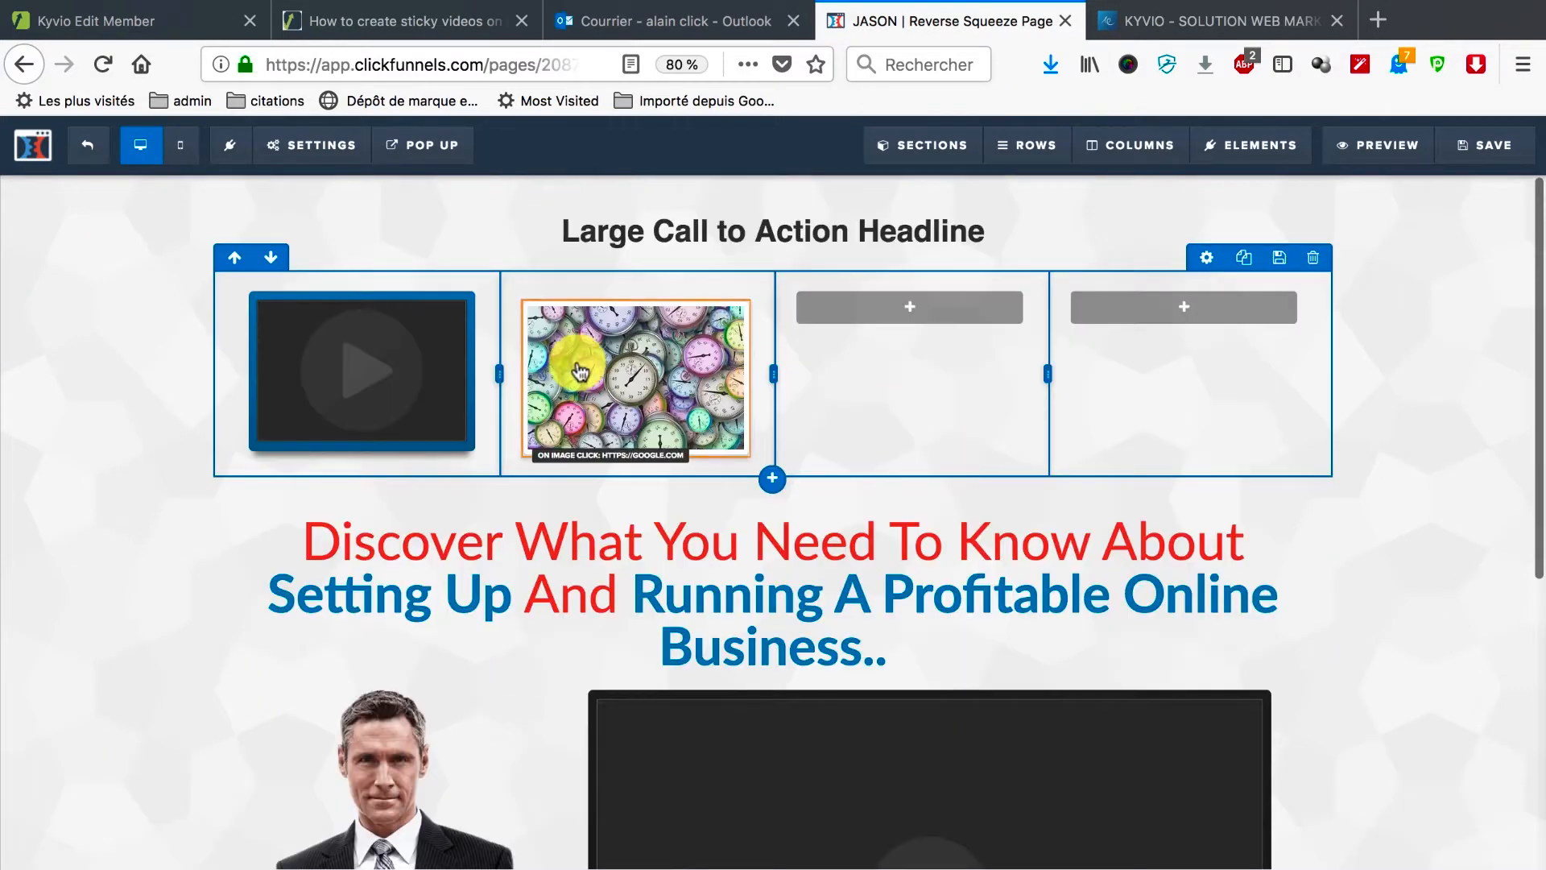
left_click(418, 148)
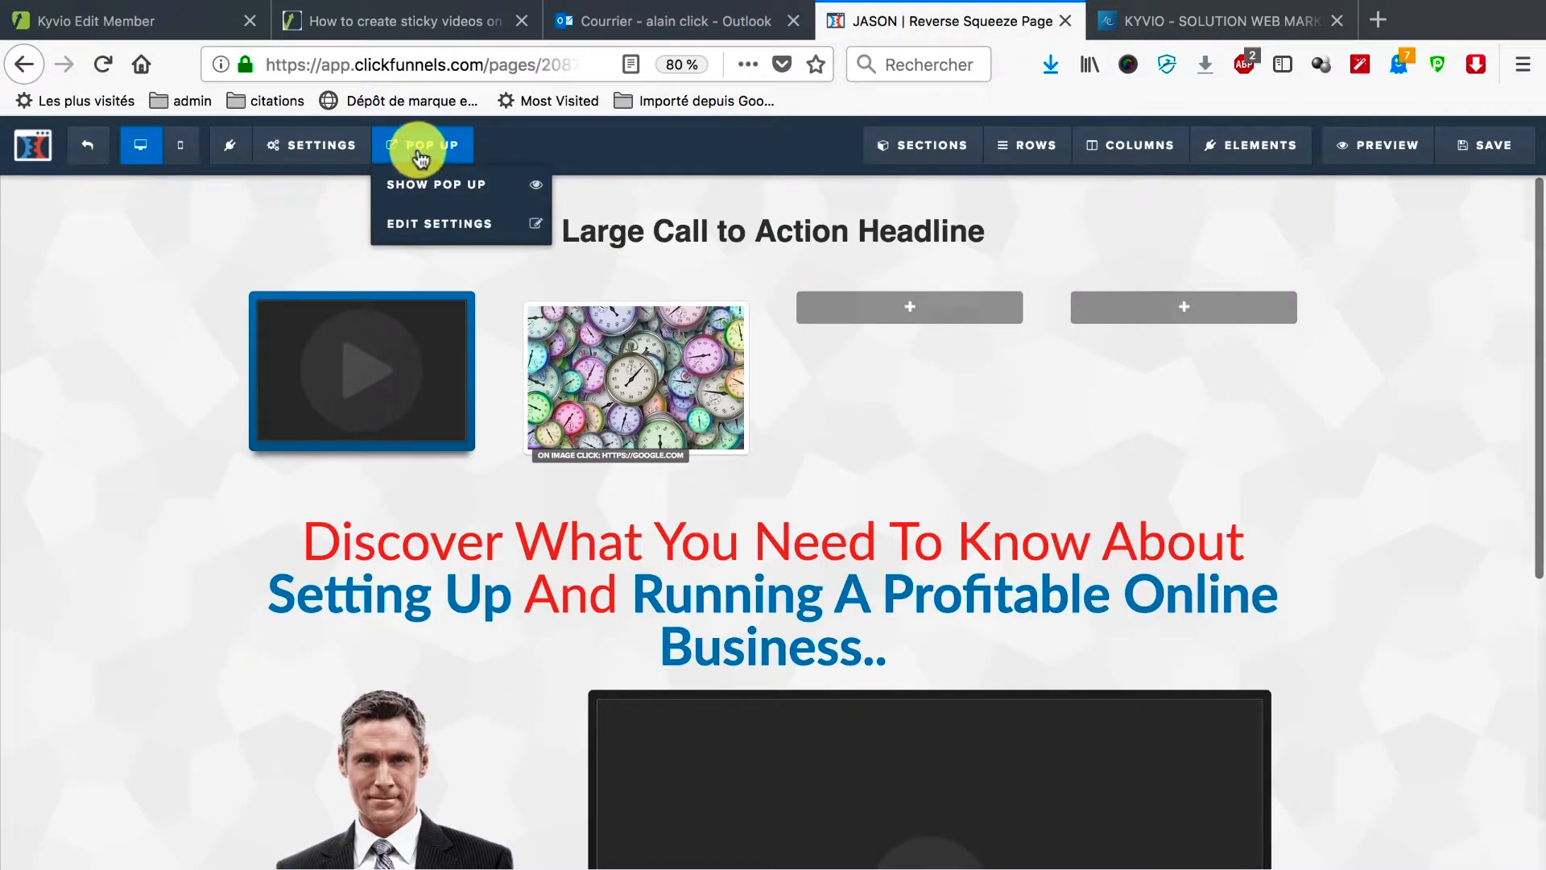
left_click(499, 185)
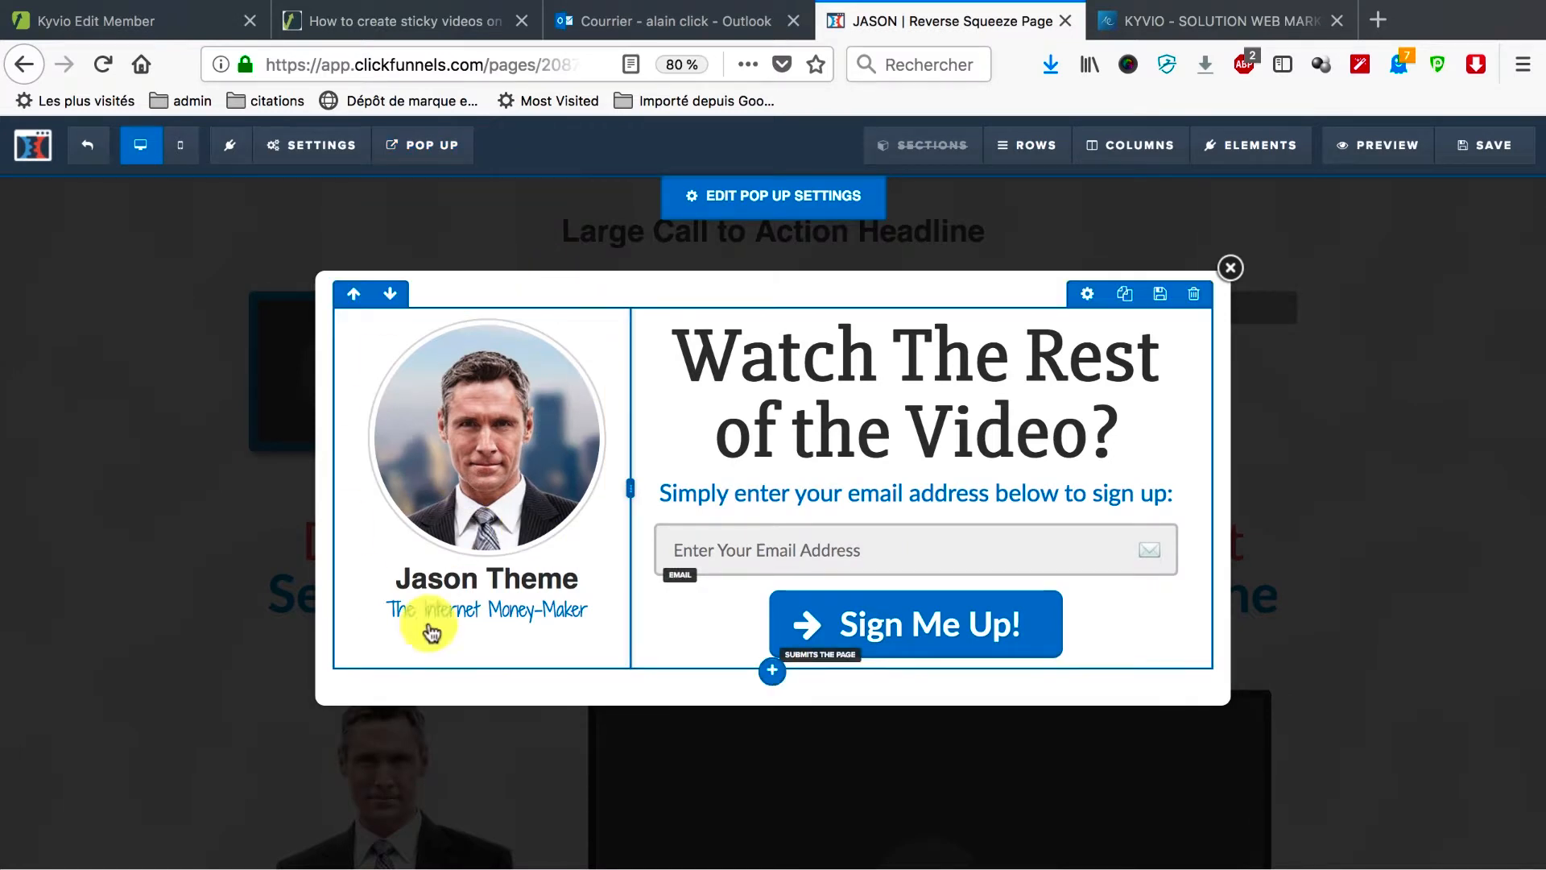
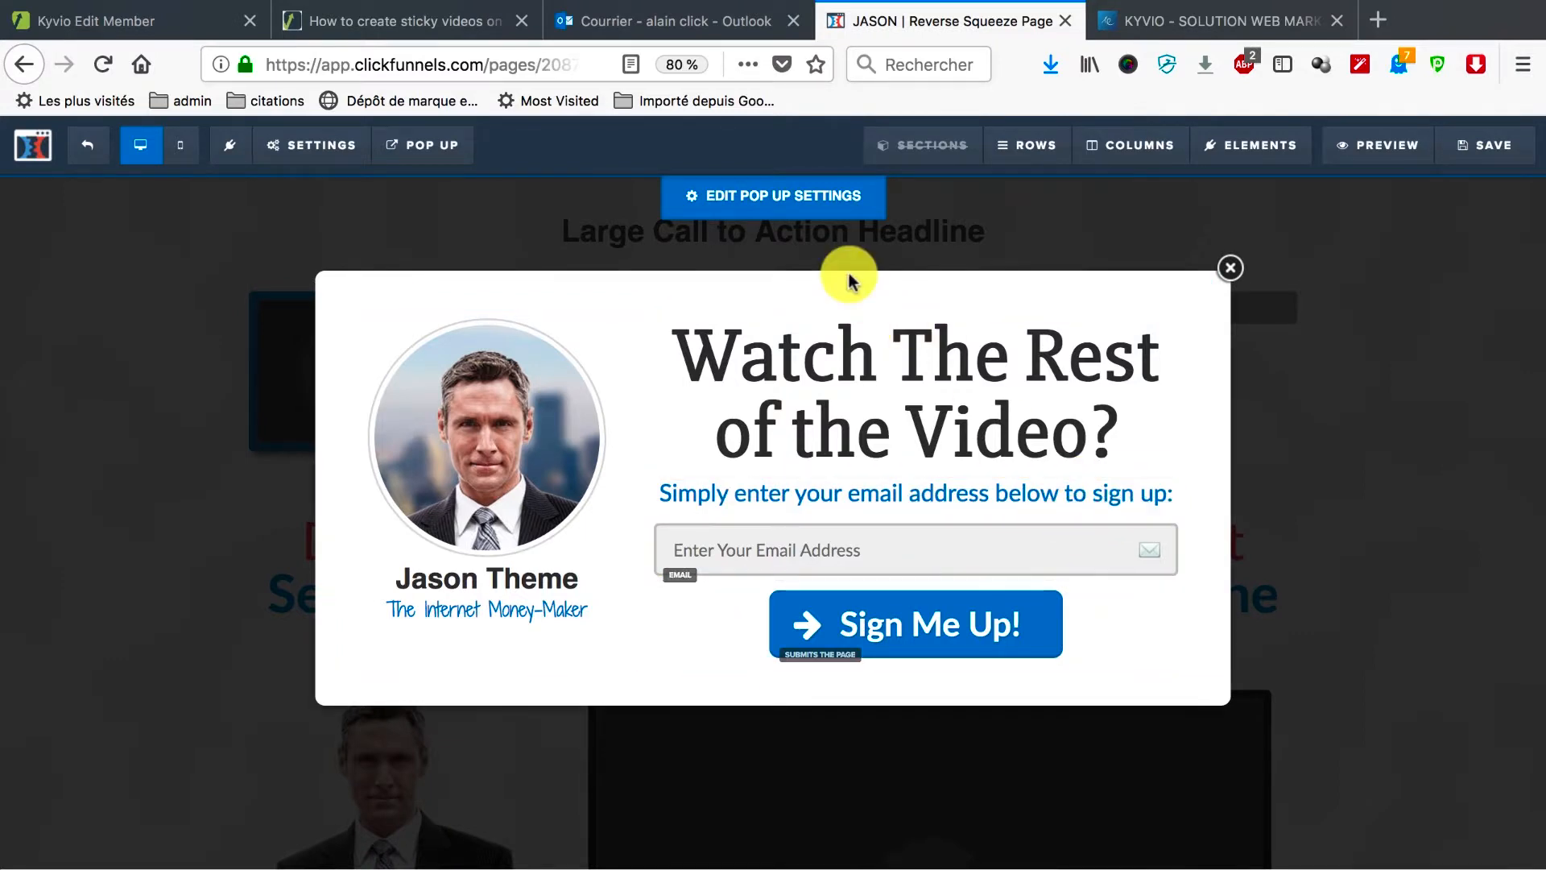
Step: Set the placeholder text of the pop-up's email field to "Entrer votre email"
mouse_move(1218, 152)
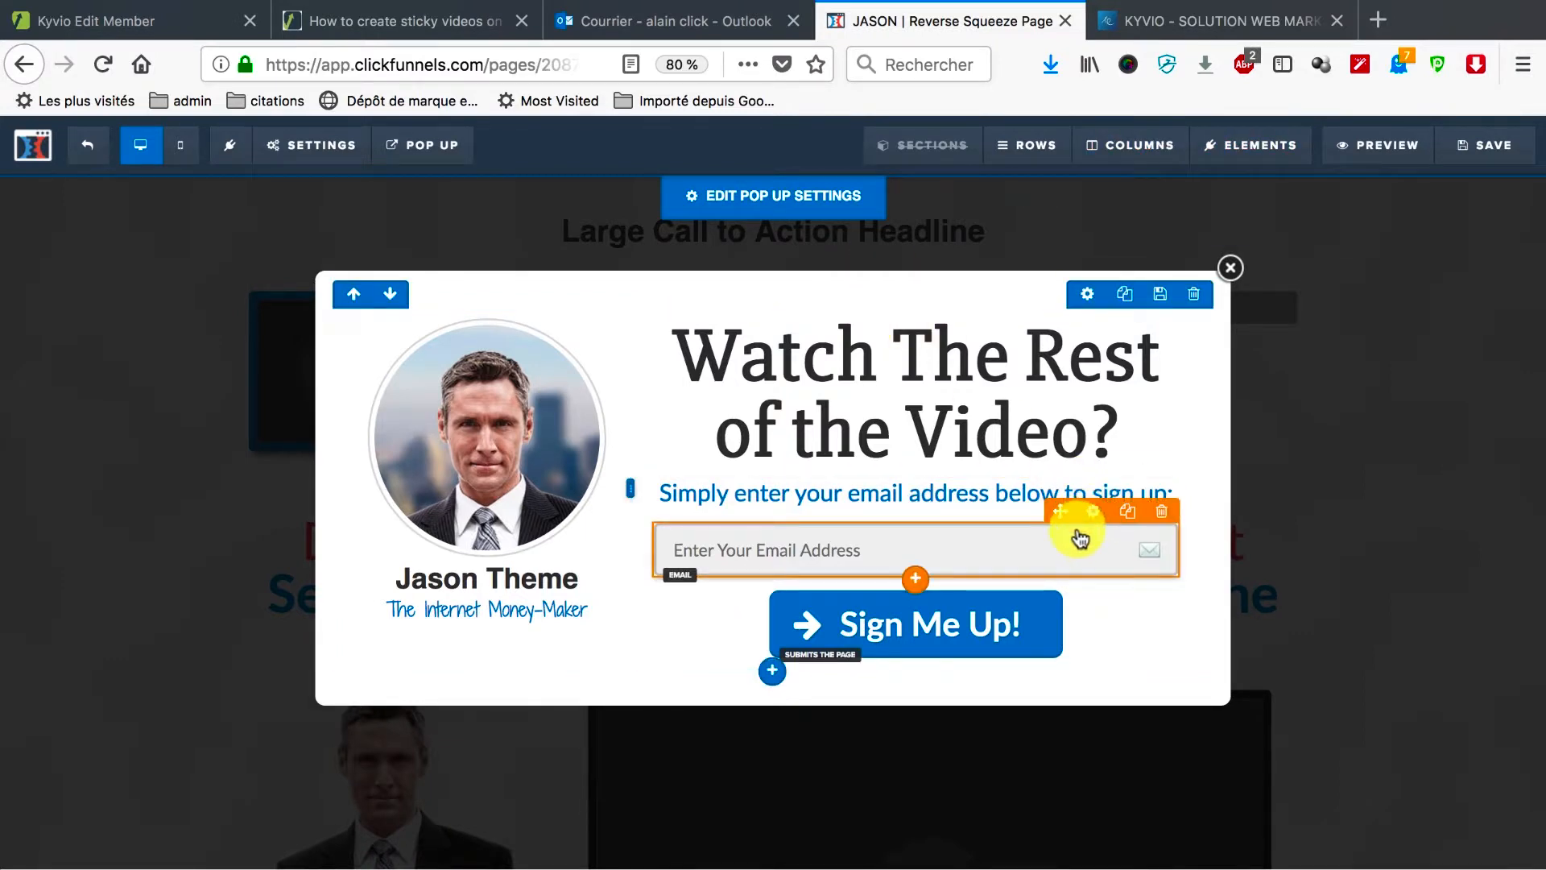
left_click(1097, 513)
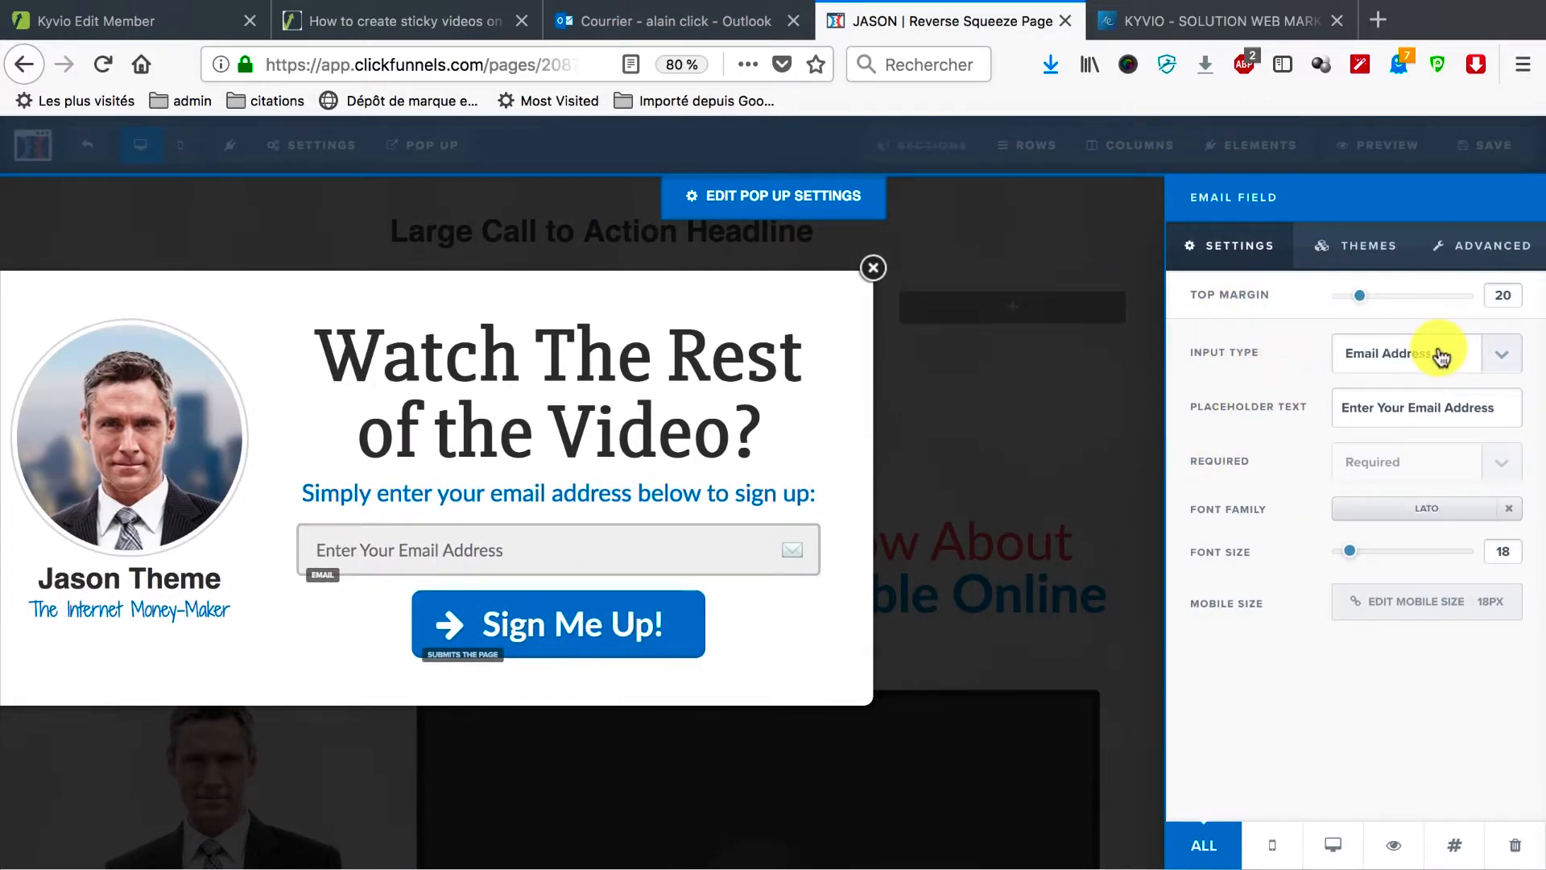
triple_click(1420, 406)
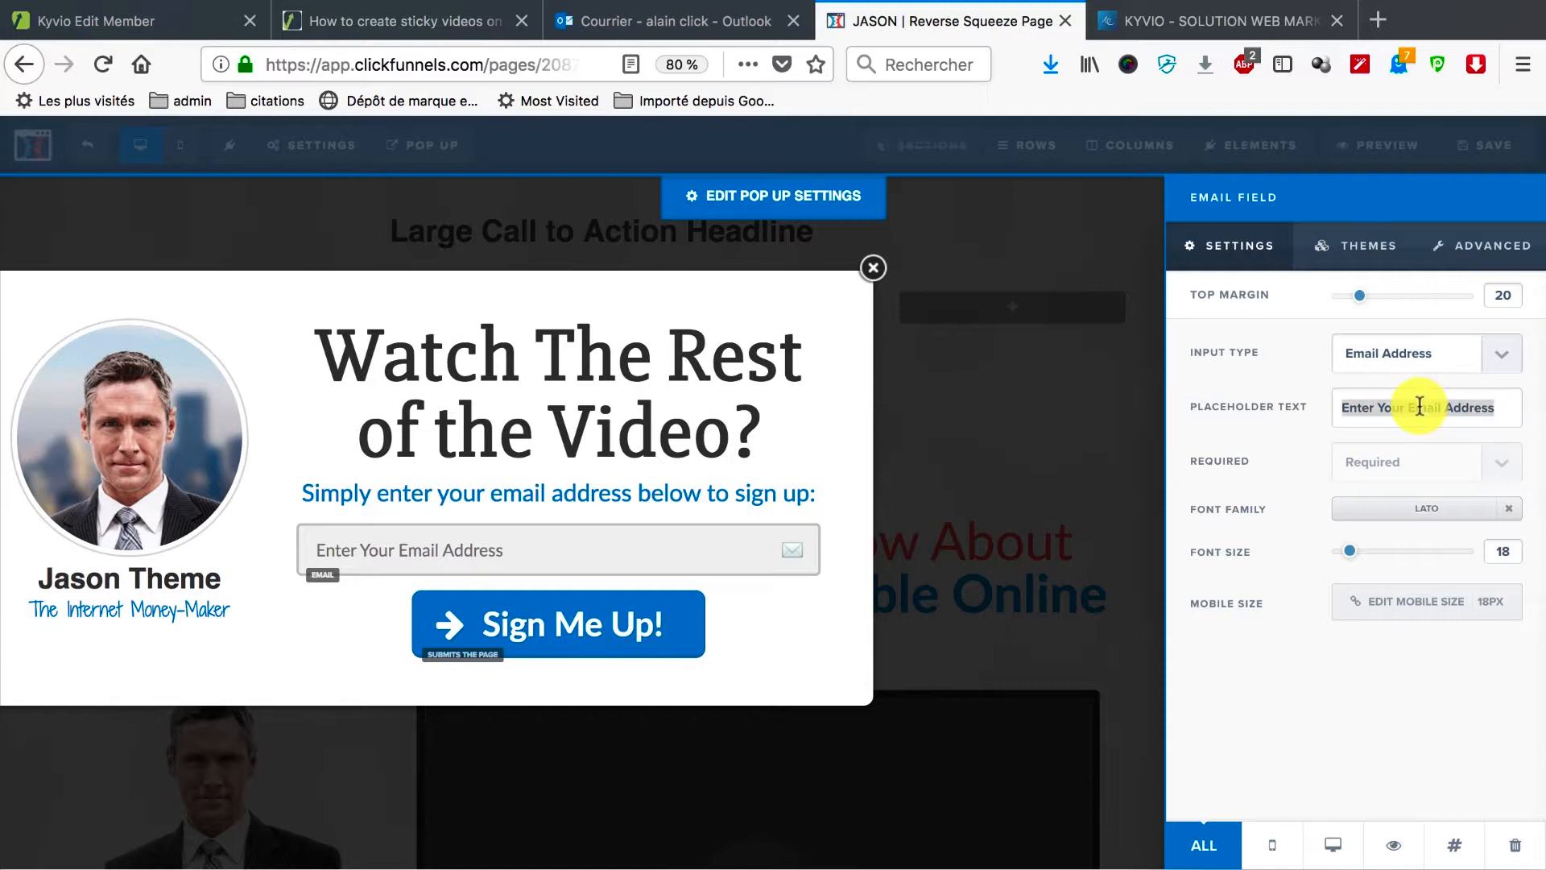
key("BackSpace")
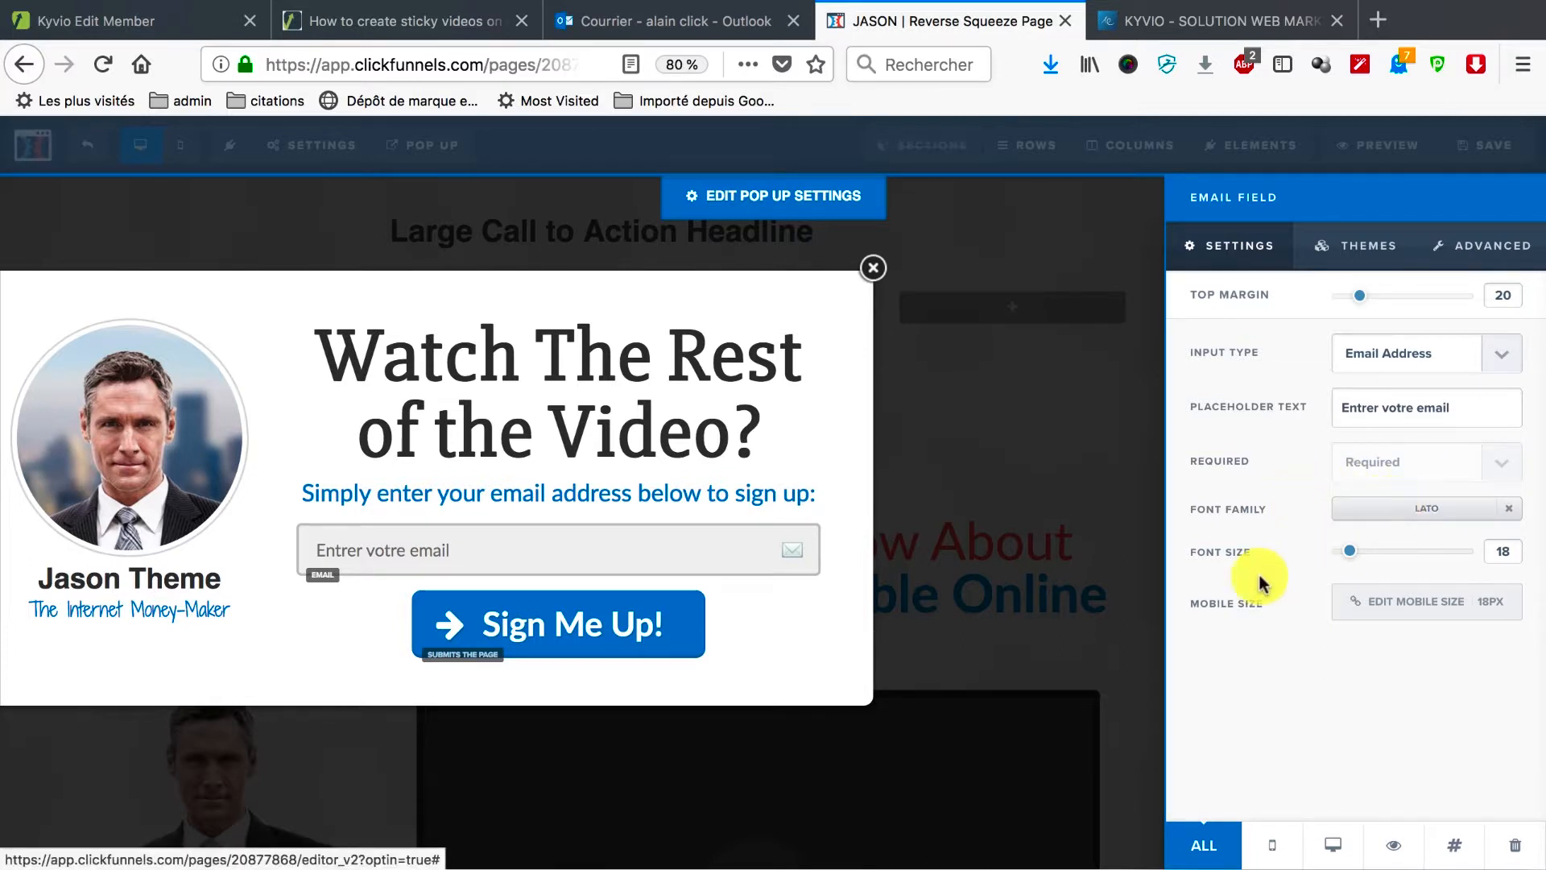
Step: Examine the email field's available themes, its general settings and its advanced style options
left_click(1352, 256)
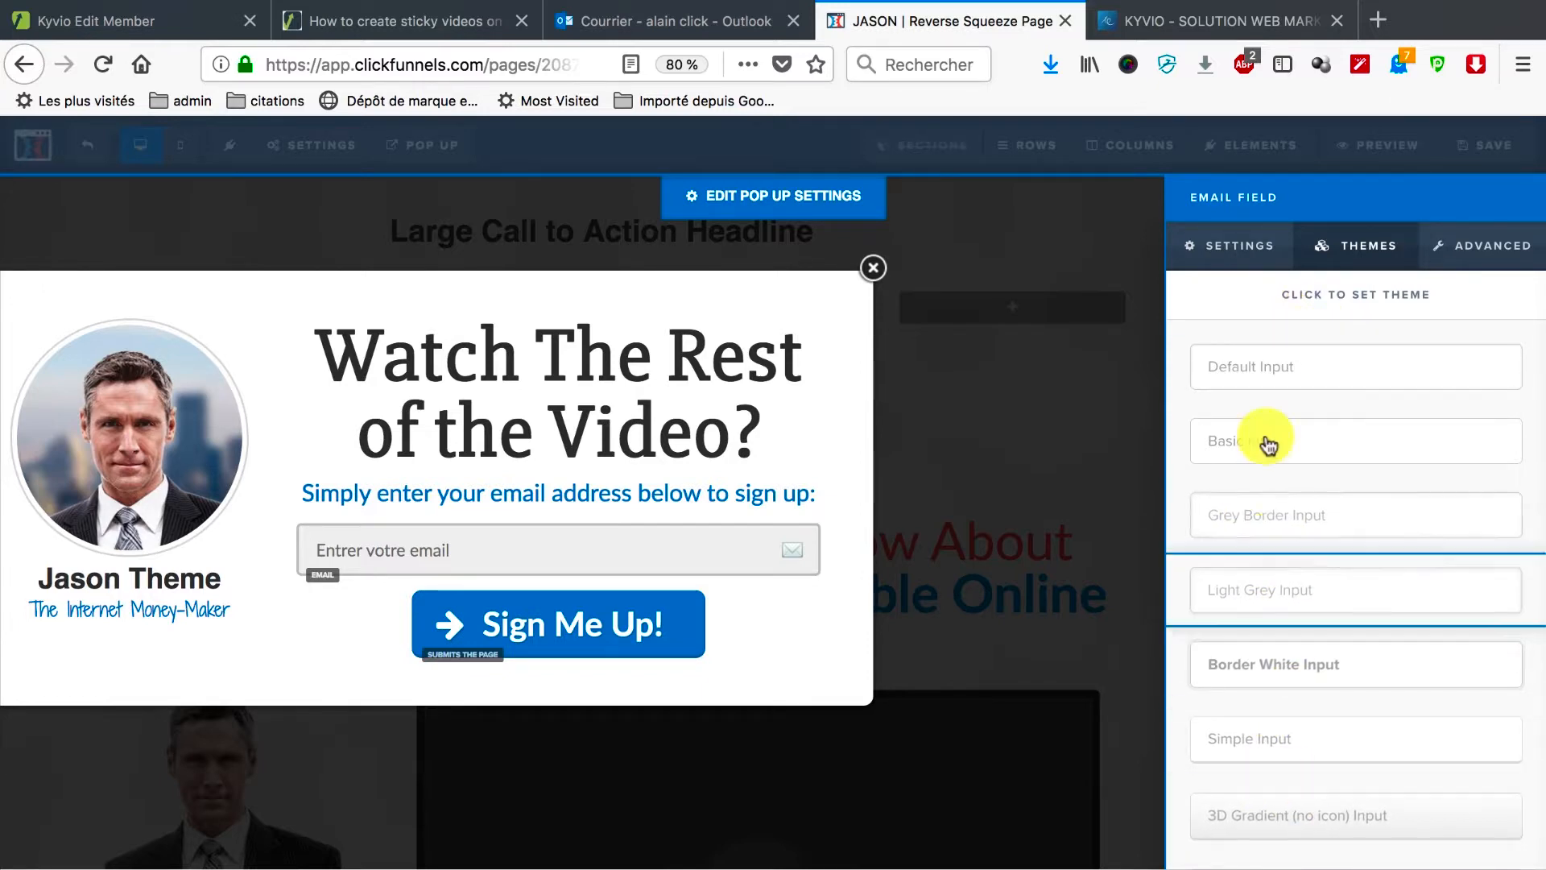
left_click(1248, 264)
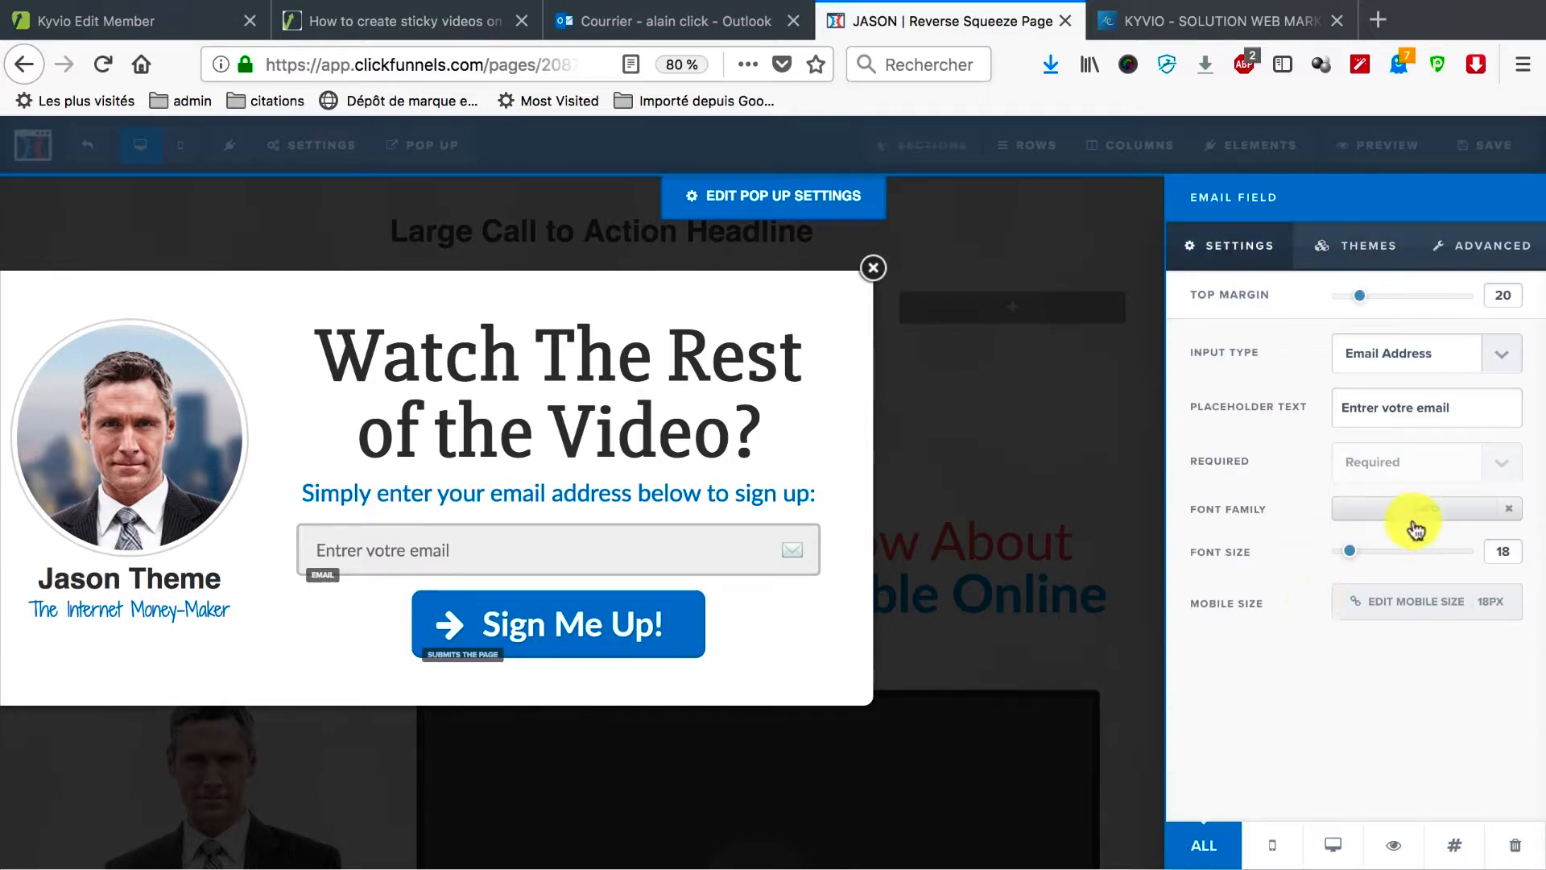
left_click(1453, 256)
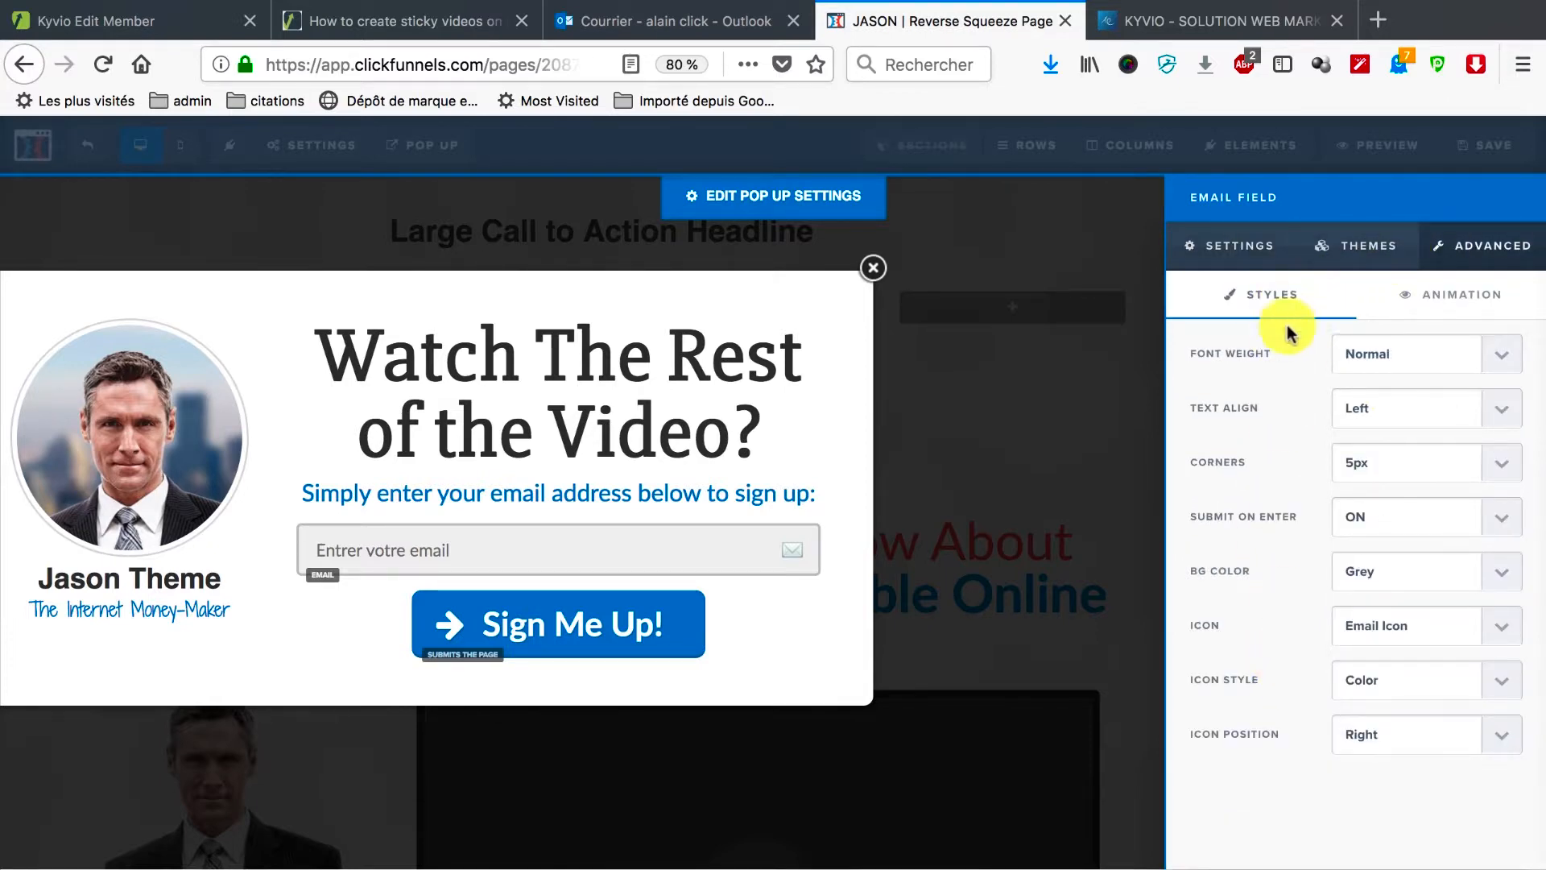
Step: Try the Name Icon on the email field, restore the Email Icon, and close the field's settings
left_click(1499, 636)
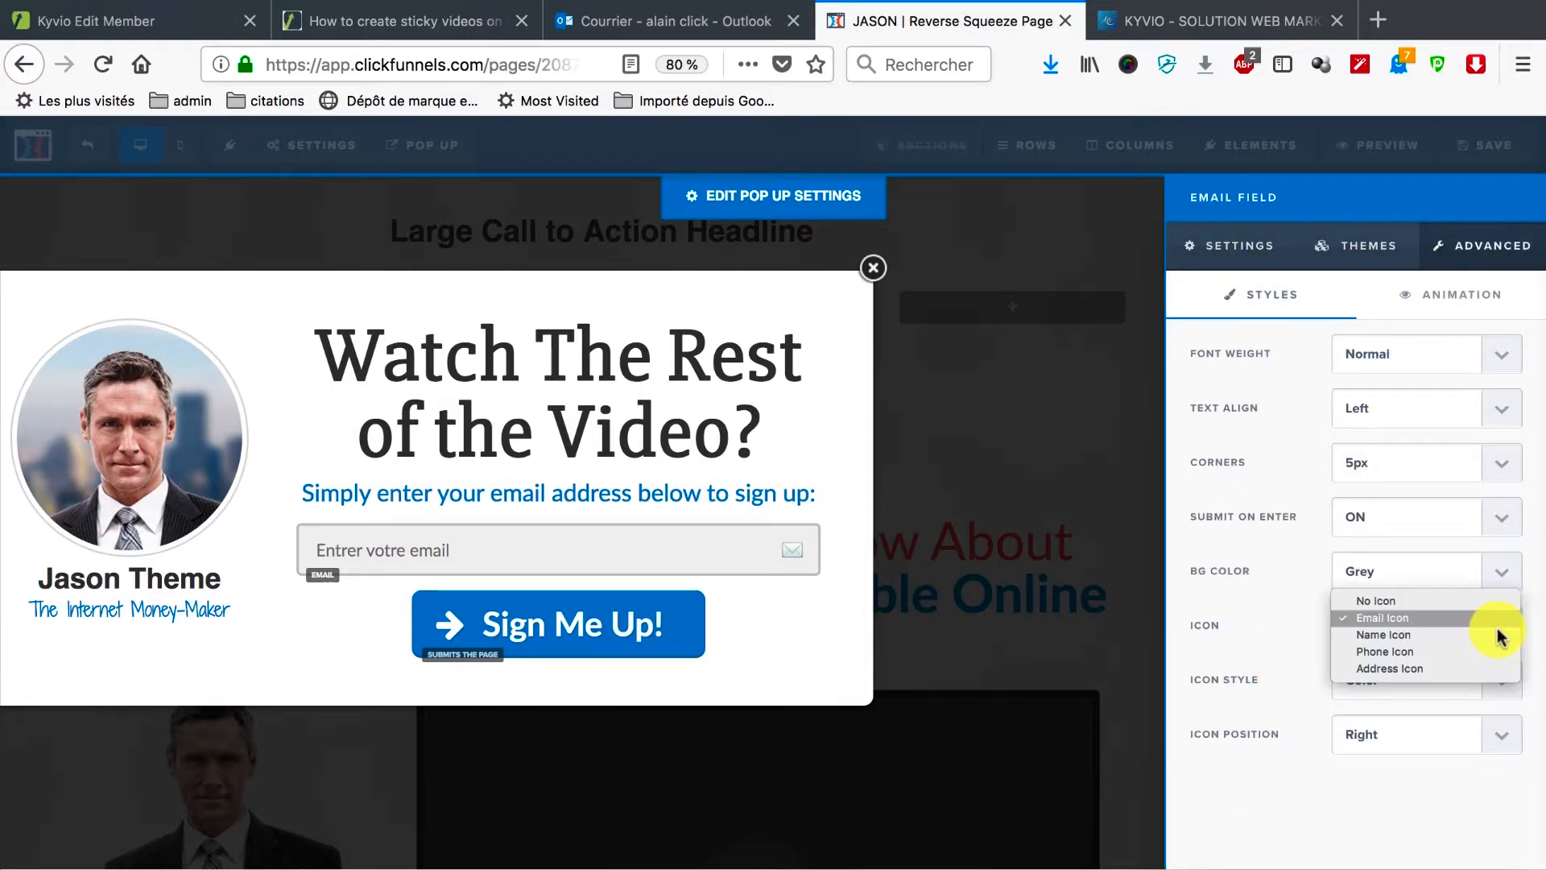
left_click(1418, 634)
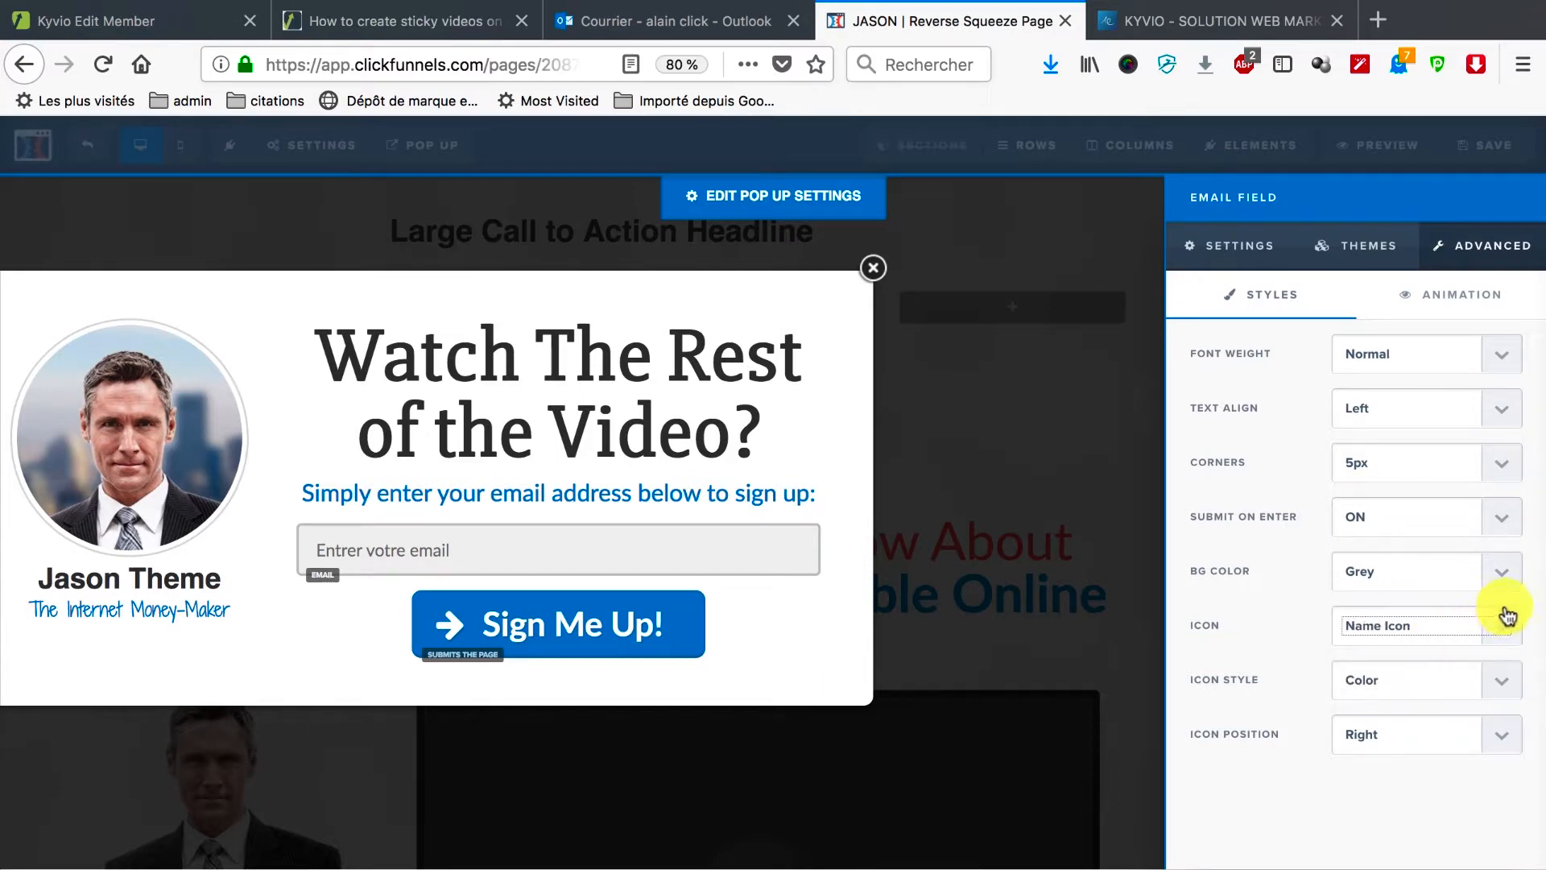
left_click(1503, 630)
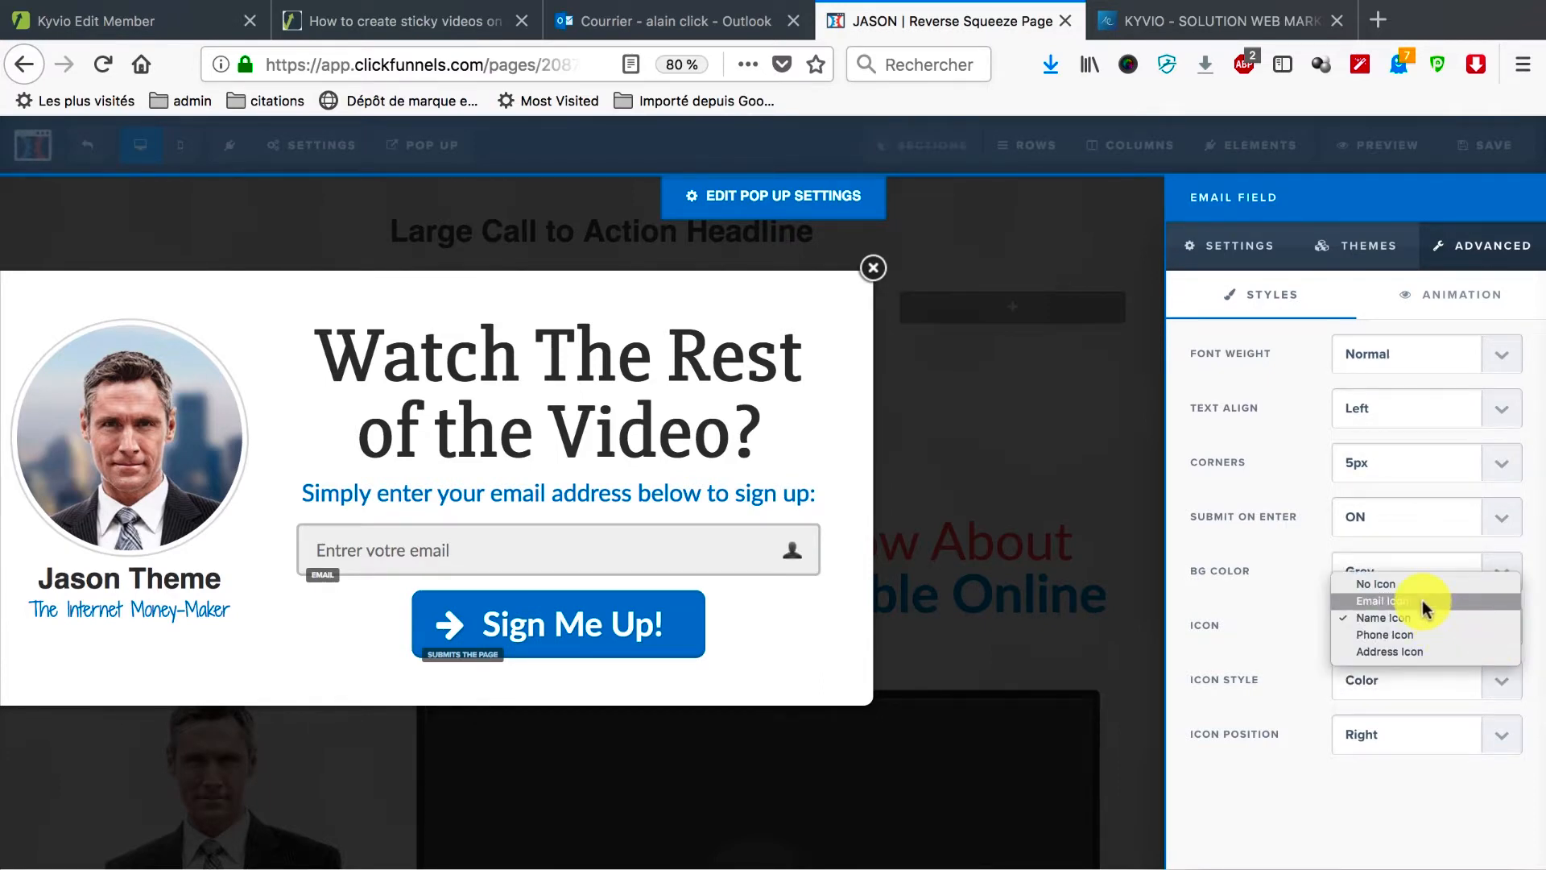
left_click(1422, 601)
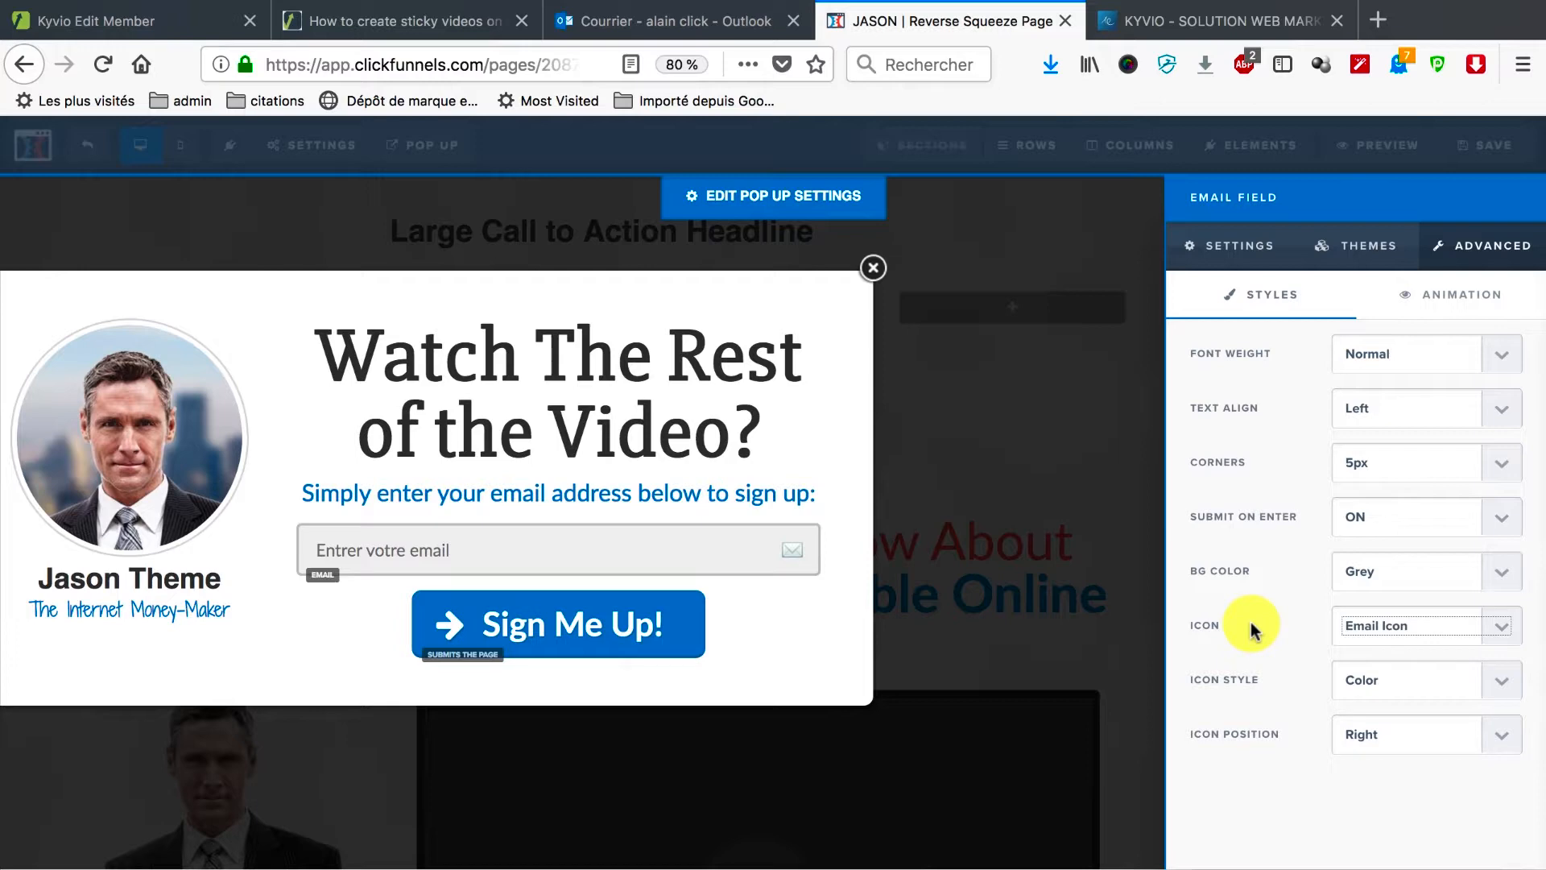
left_click(1120, 245)
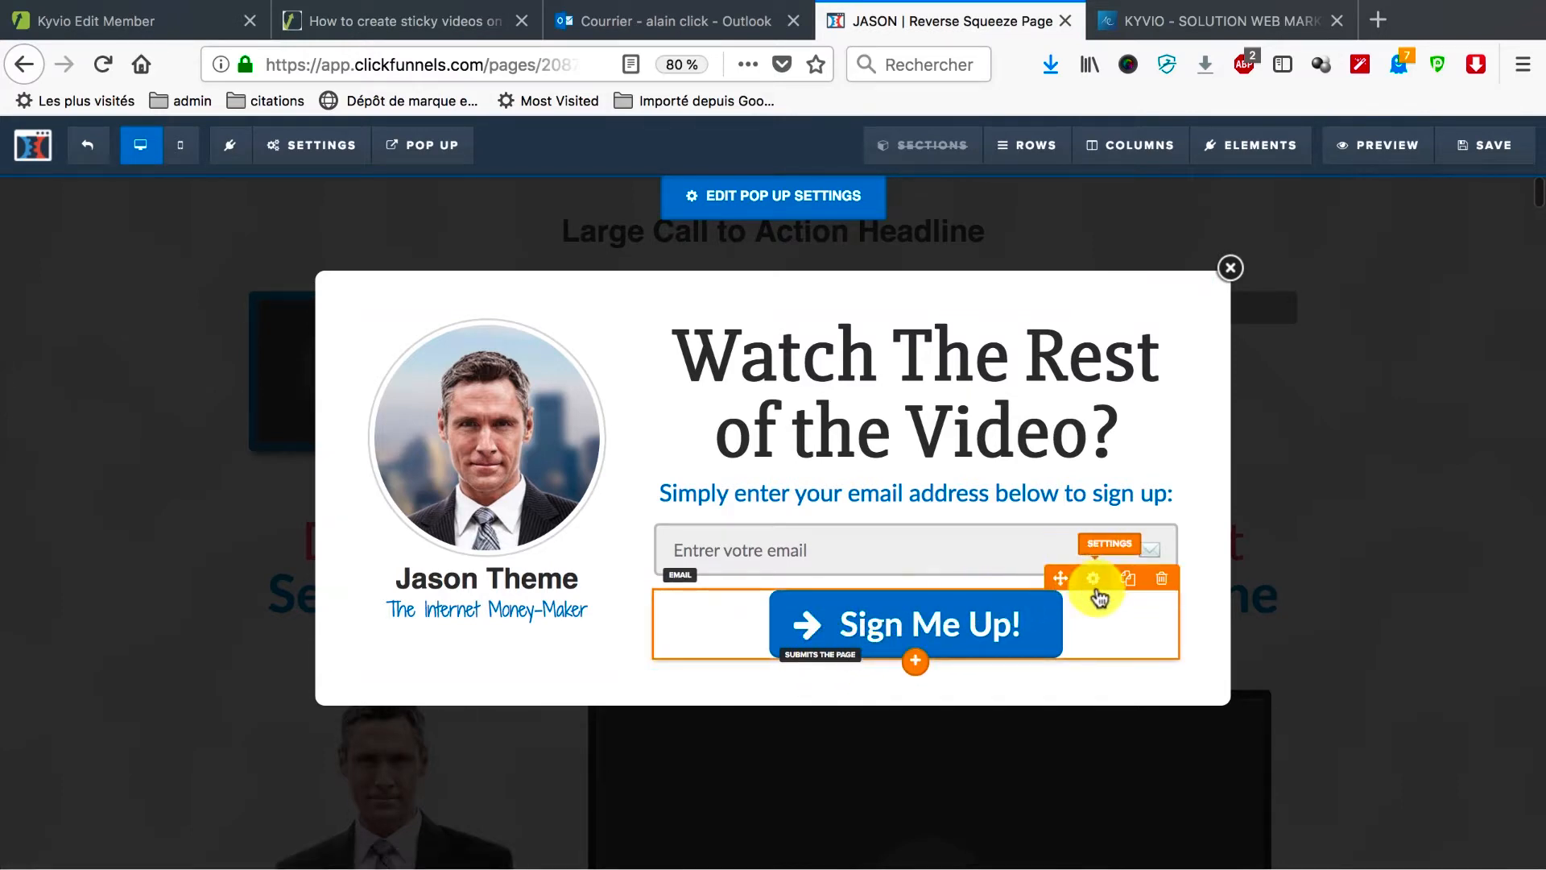
Step: Open the pop-up's "Sign Me Up!" button settings and examine its available actions and its text and color options
left_click(1094, 579)
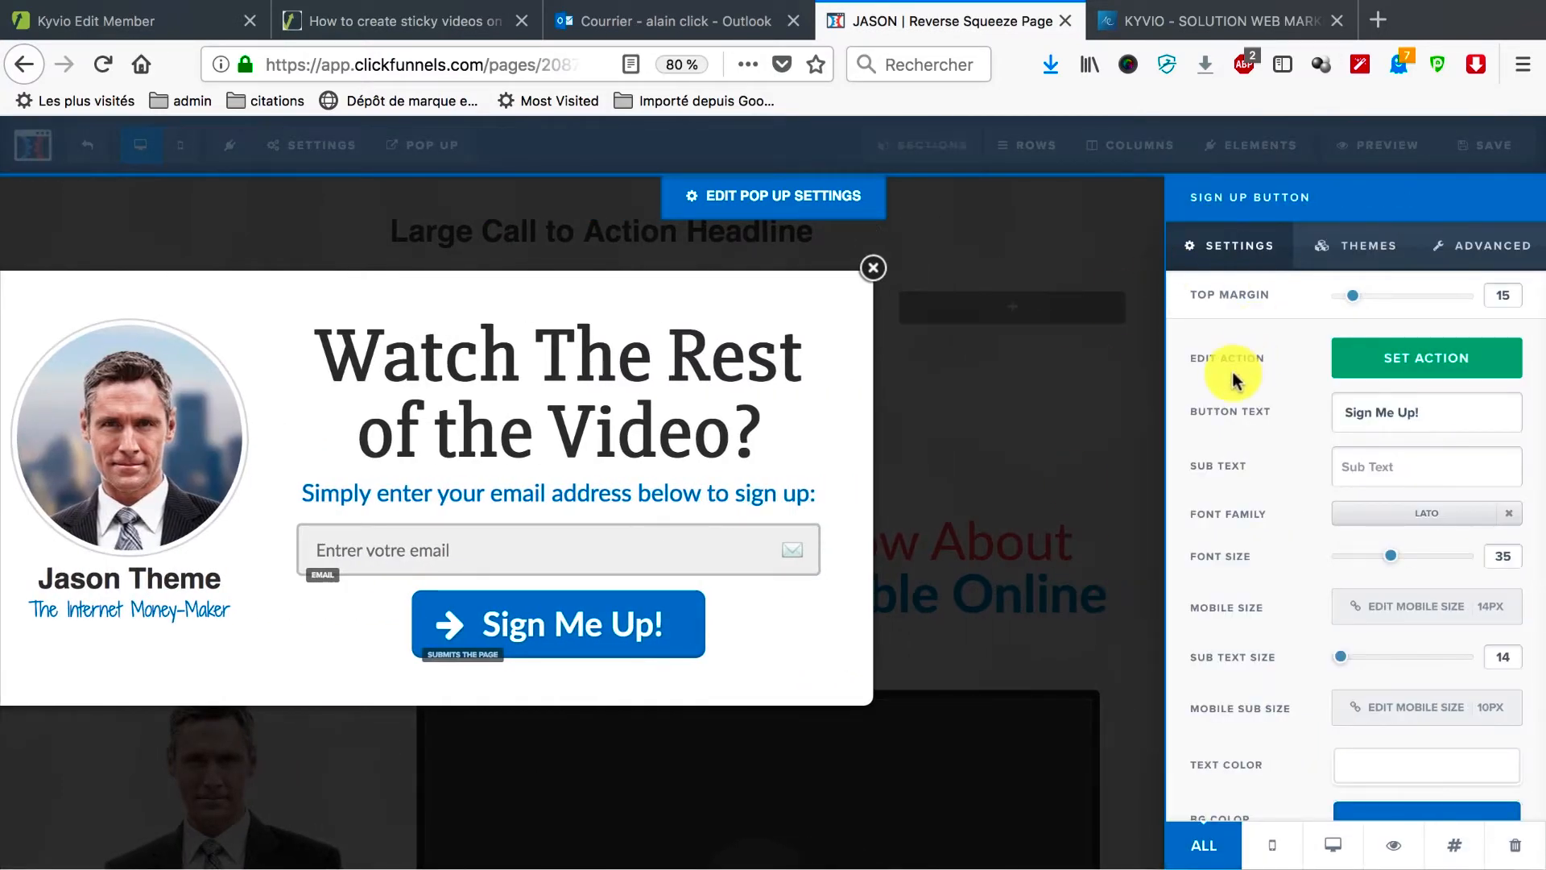
left_click(1381, 369)
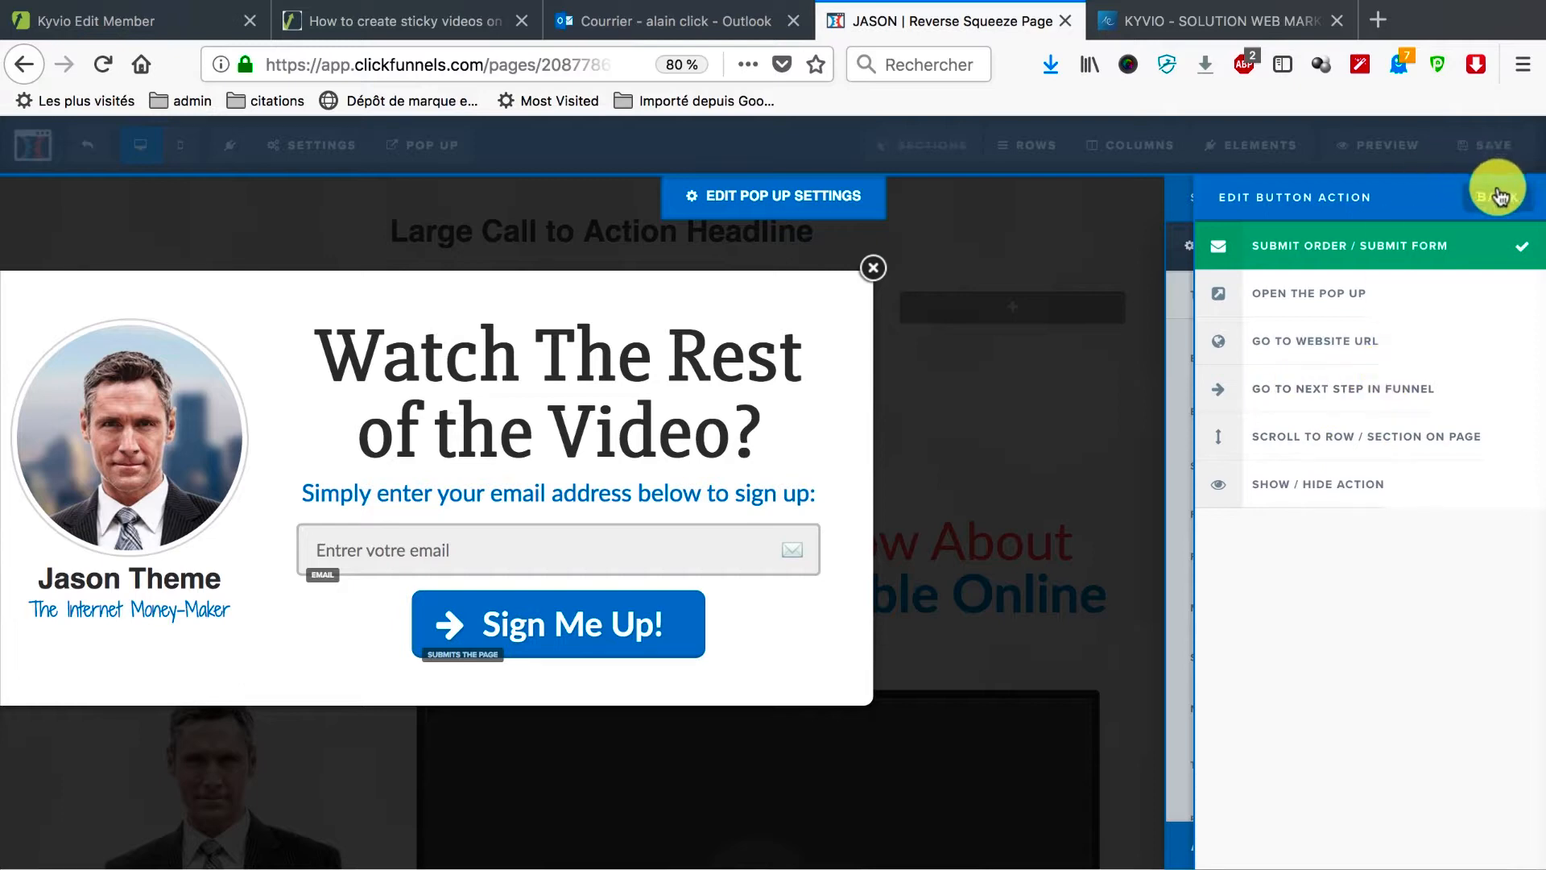
left_click(1499, 196)
scroll(1248, 379, "down", 1)
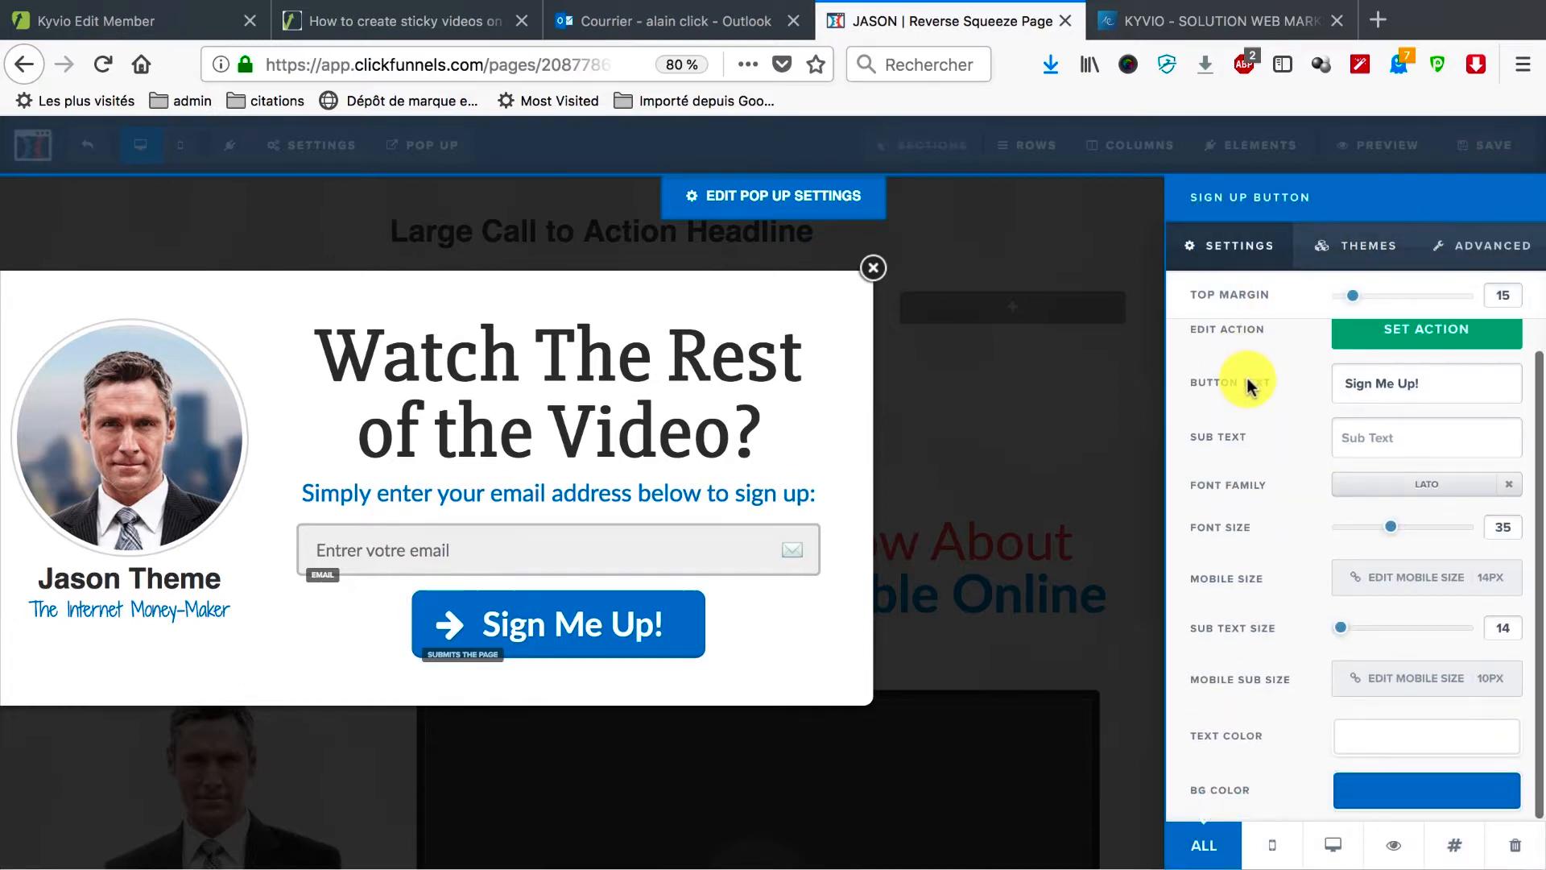
Step: Apply the Light Green Button theme to the pop-up's "Sign Me Up!" button and close the pop-up
scroll(1247, 385, "up", 1)
scroll(1247, 385, "down", 1)
scroll(1247, 385, "up", 1)
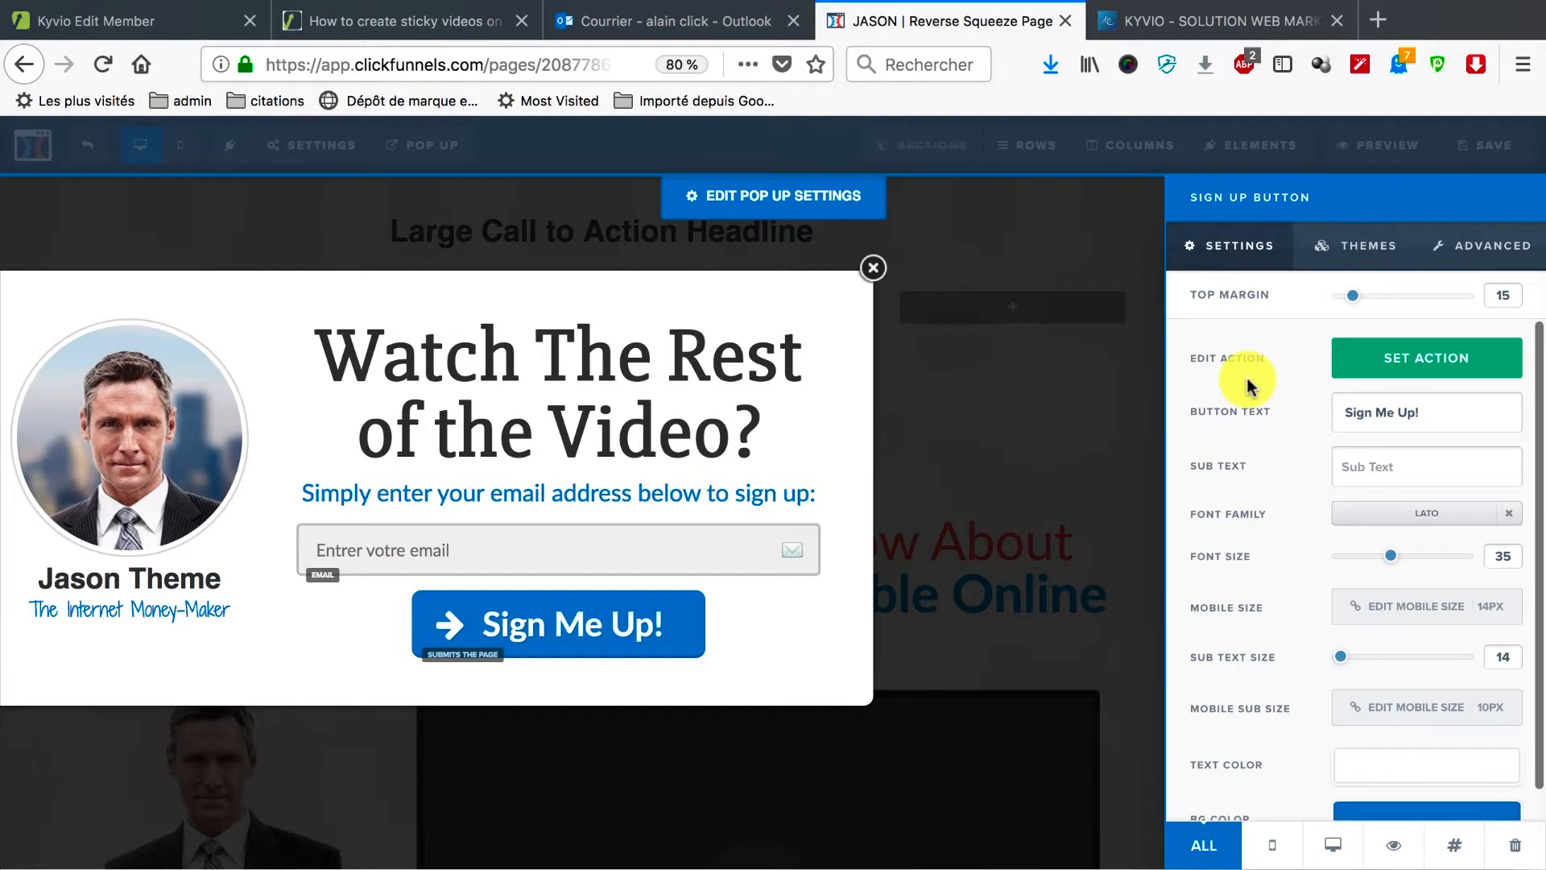
left_click(1357, 243)
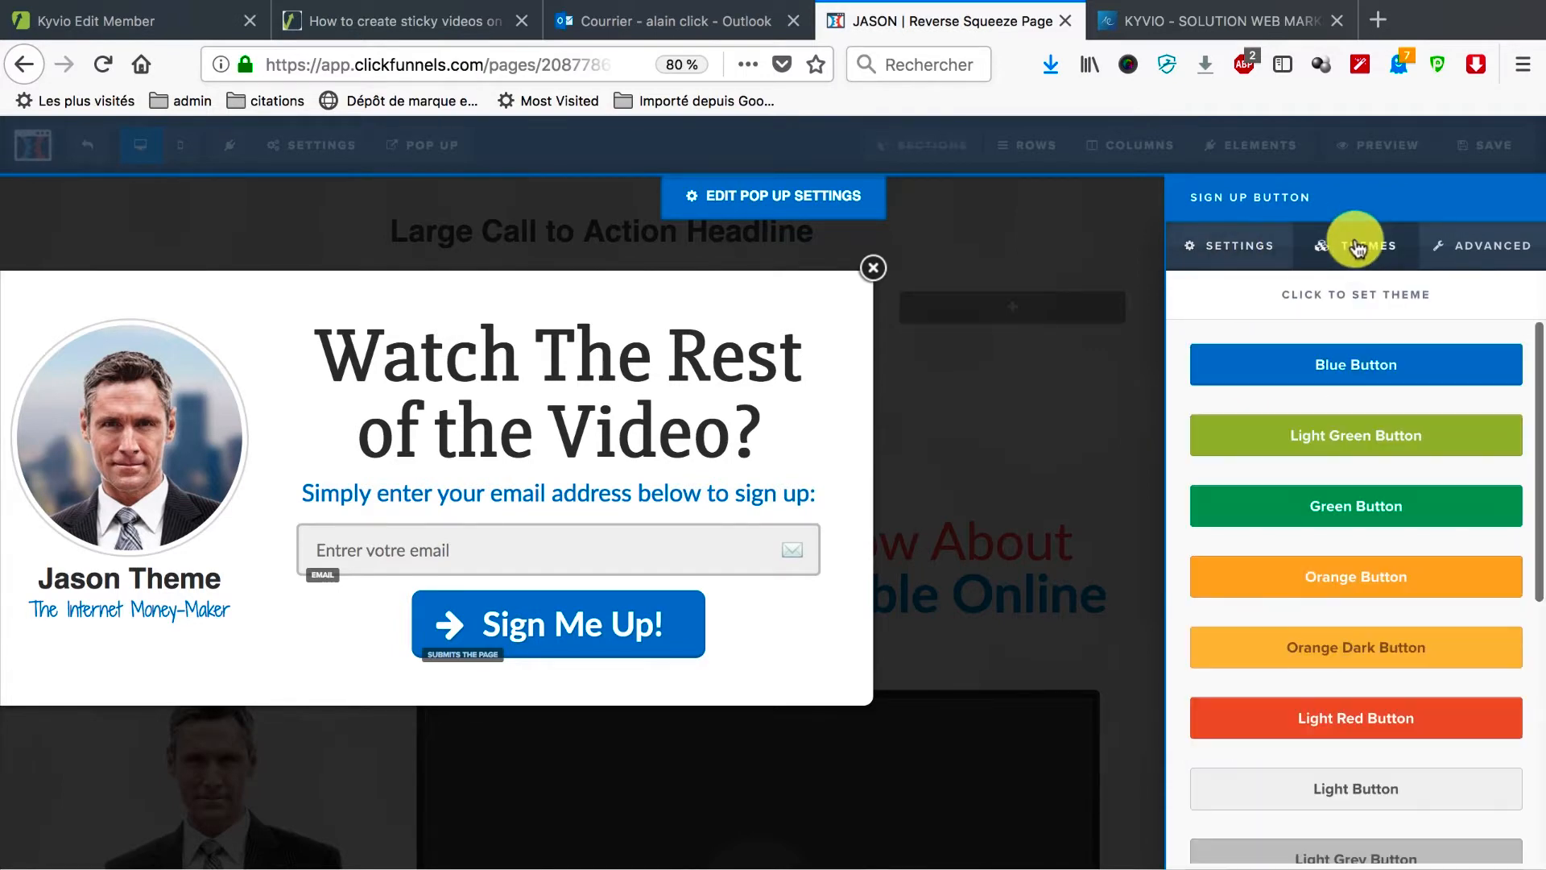
left_click(1329, 435)
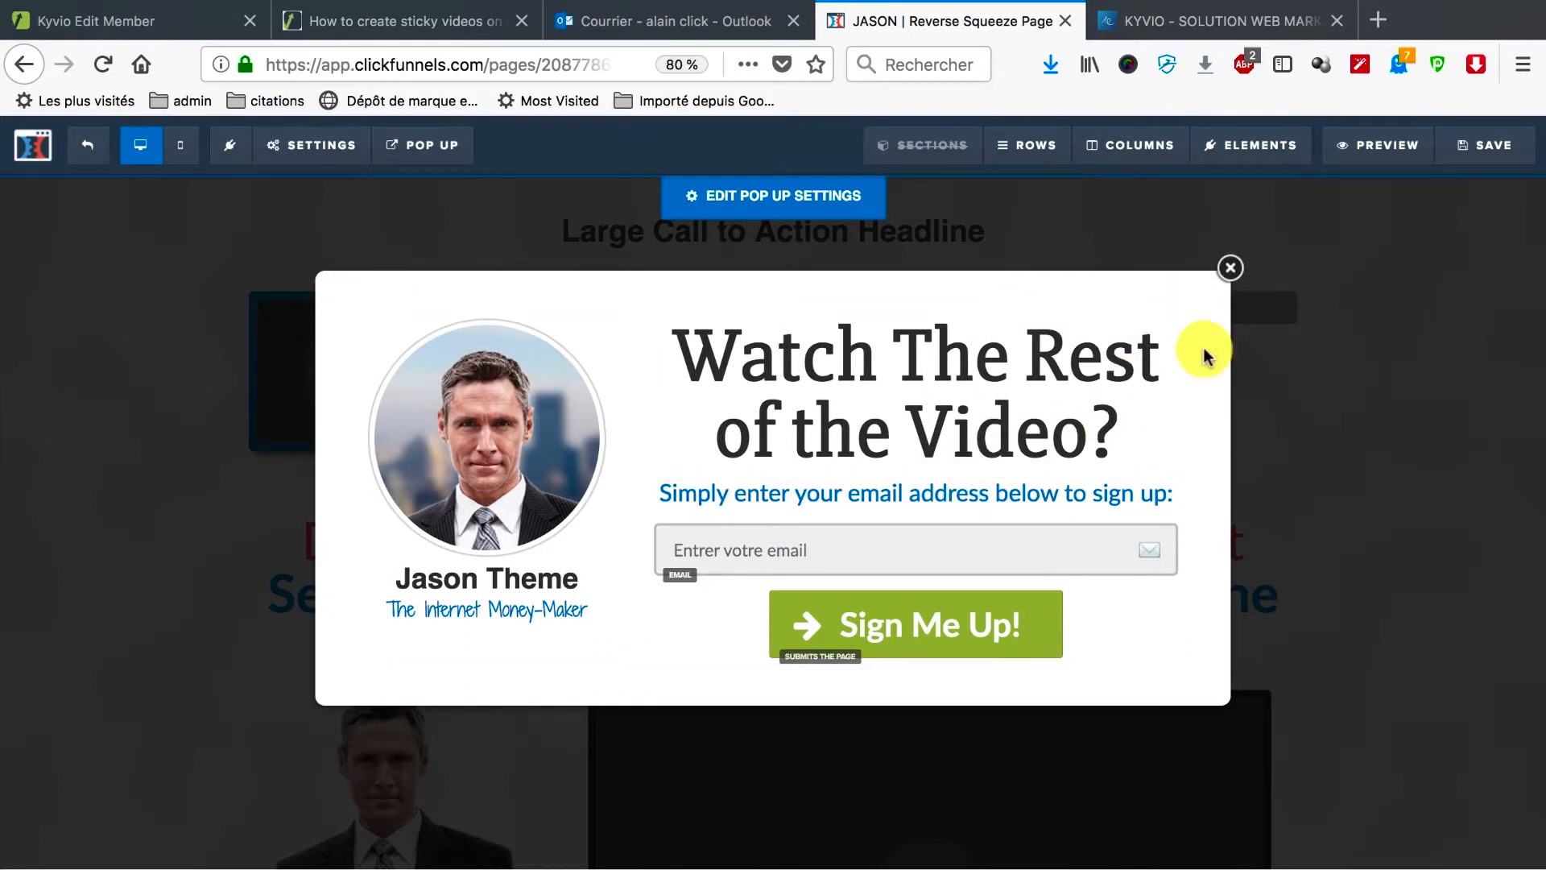
left_click(1228, 266)
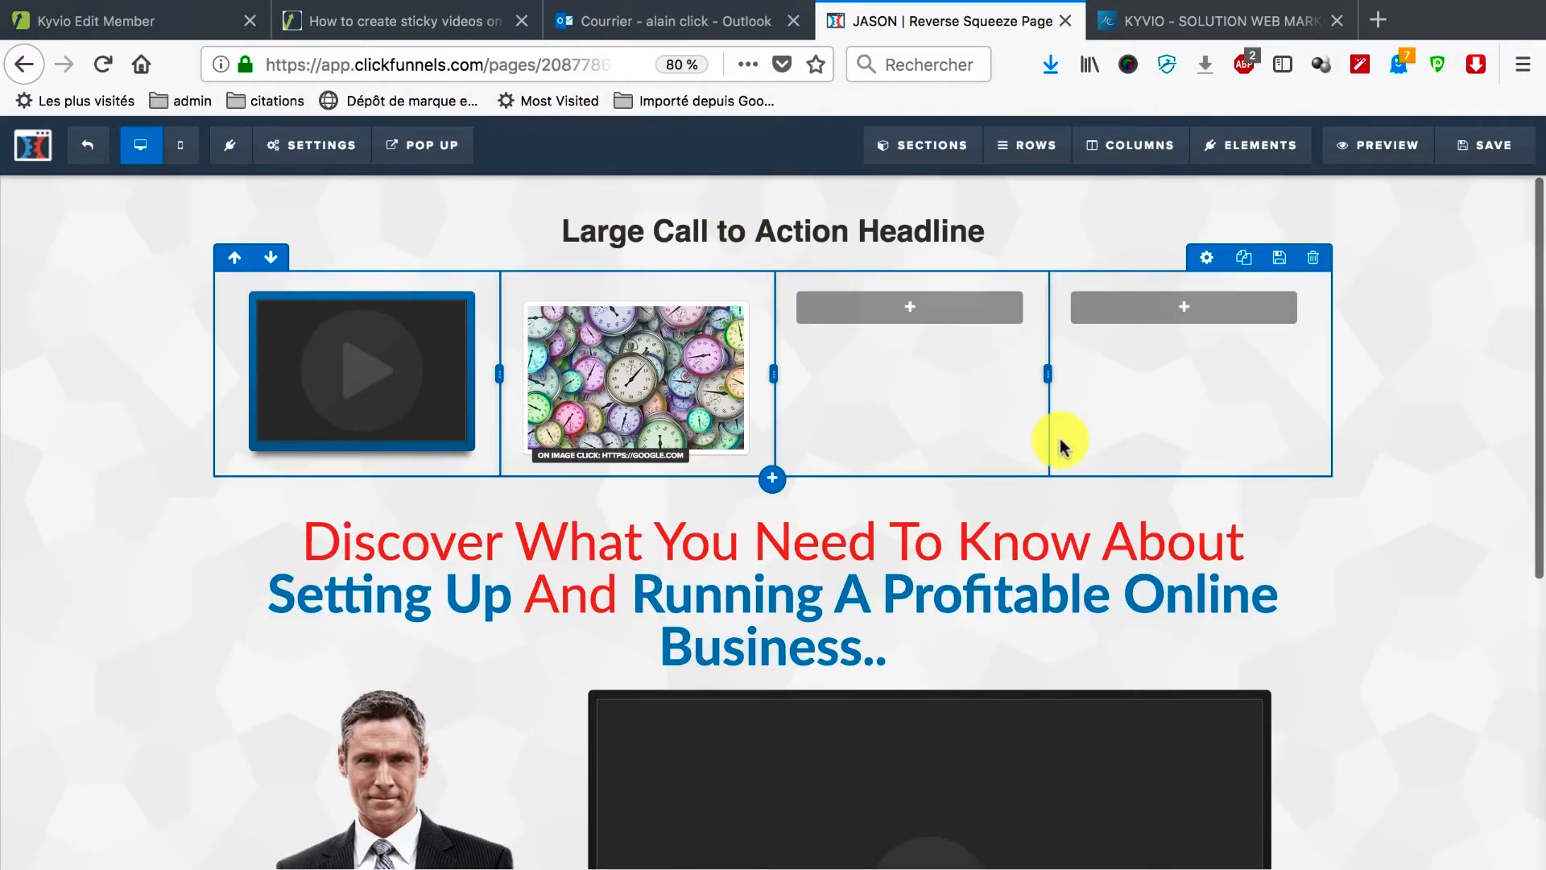
scroll(1059, 441, "down", 3)
scroll(1059, 441, "up", 3)
scroll(411, 542, "down", 5)
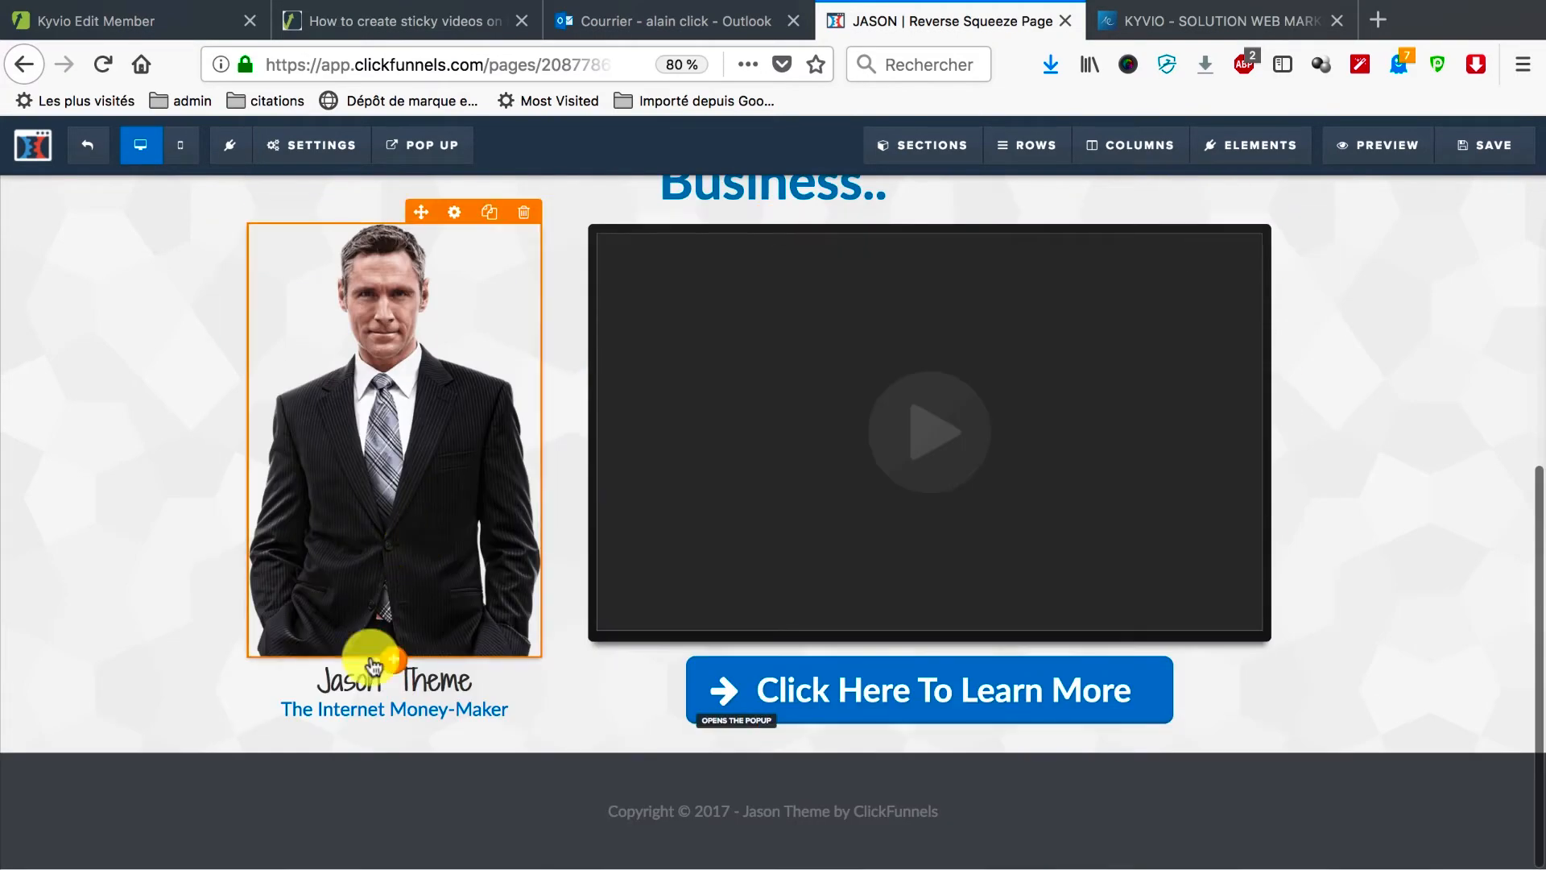
scroll(904, 461, "up", 5)
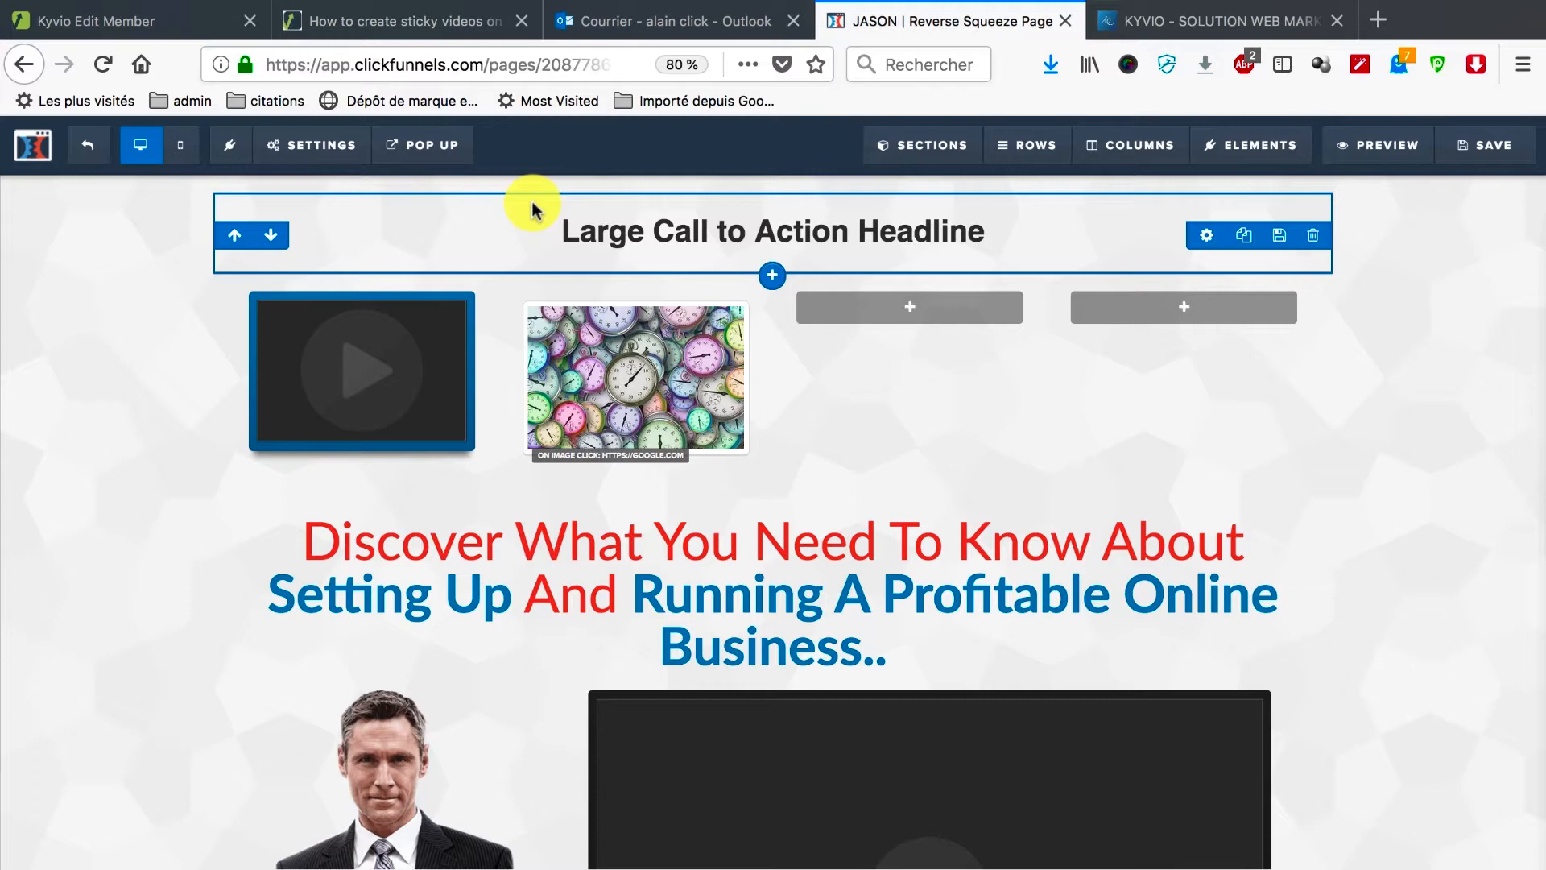
Step: Examine the page's email integration settings, checking the choices for integration, action and list to add, and close them
mouse_move(320, 137)
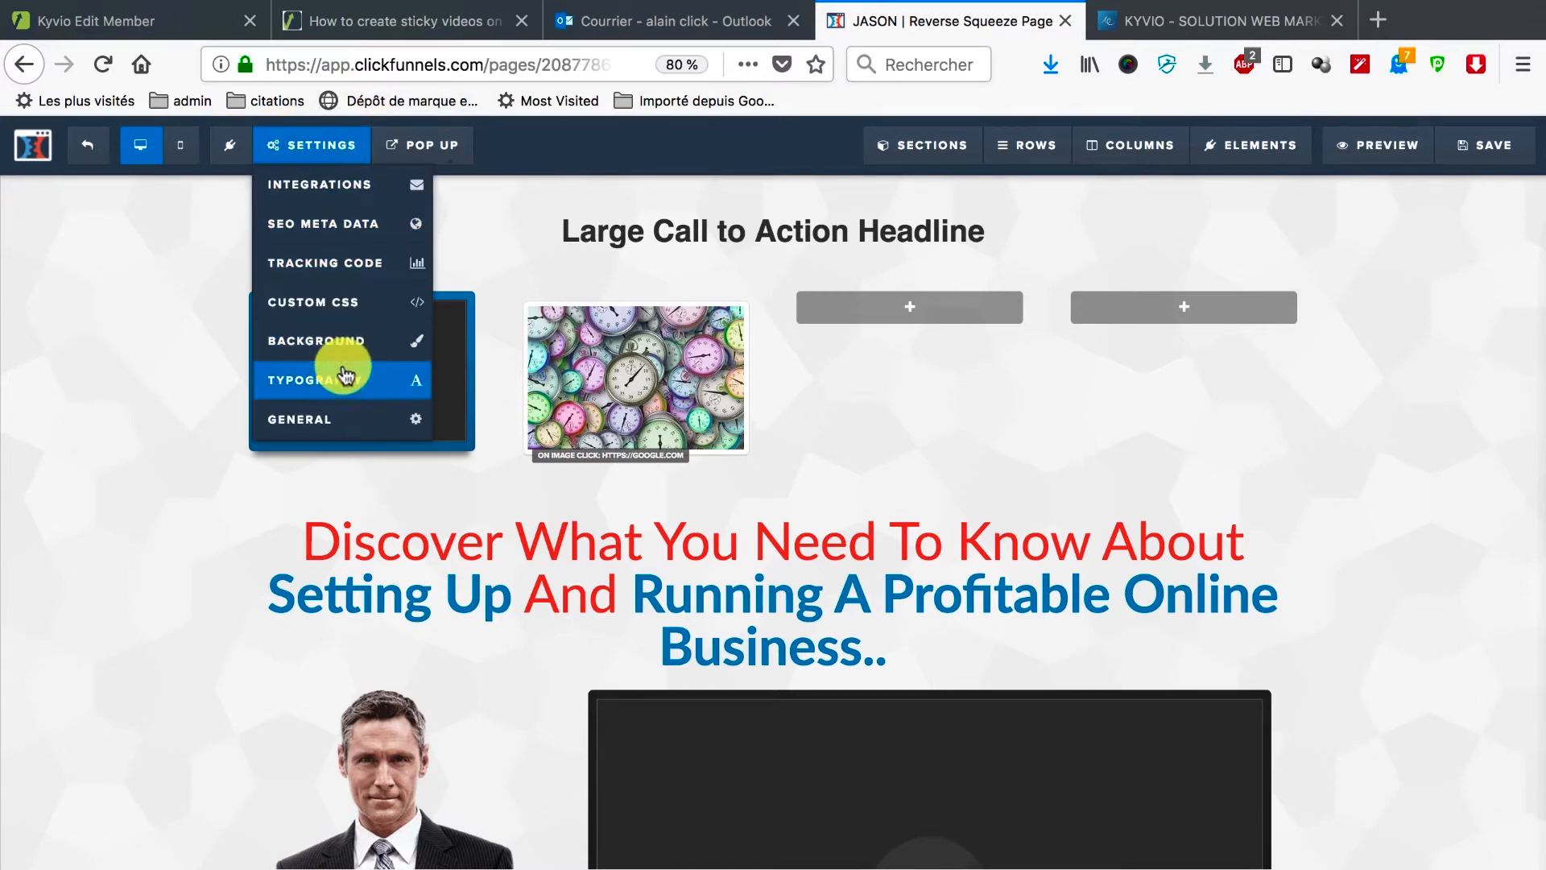
left_click(349, 191)
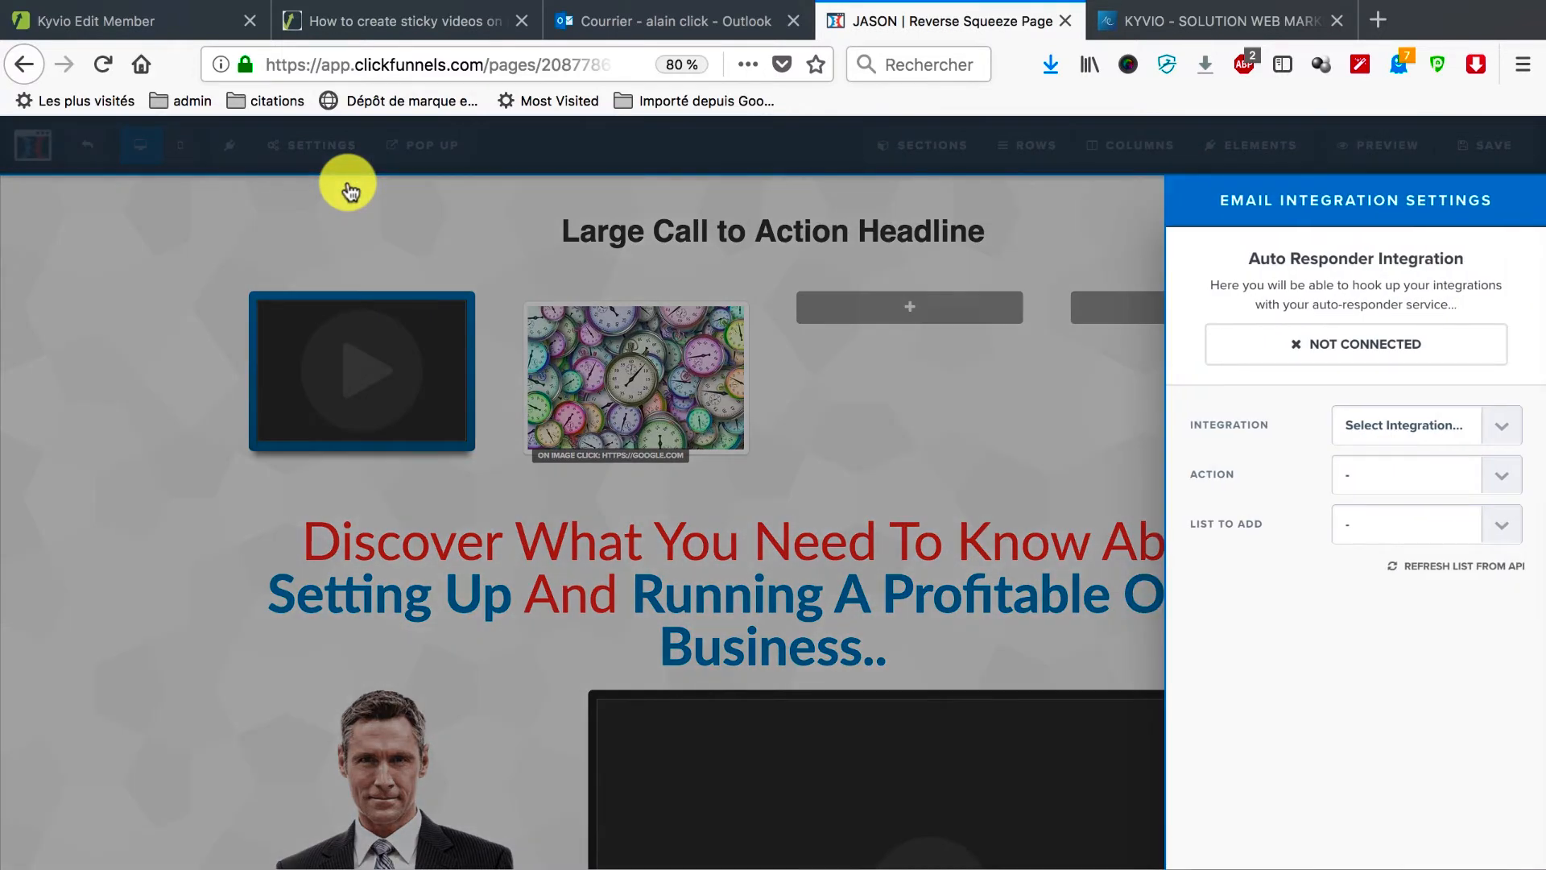
left_click(1495, 417)
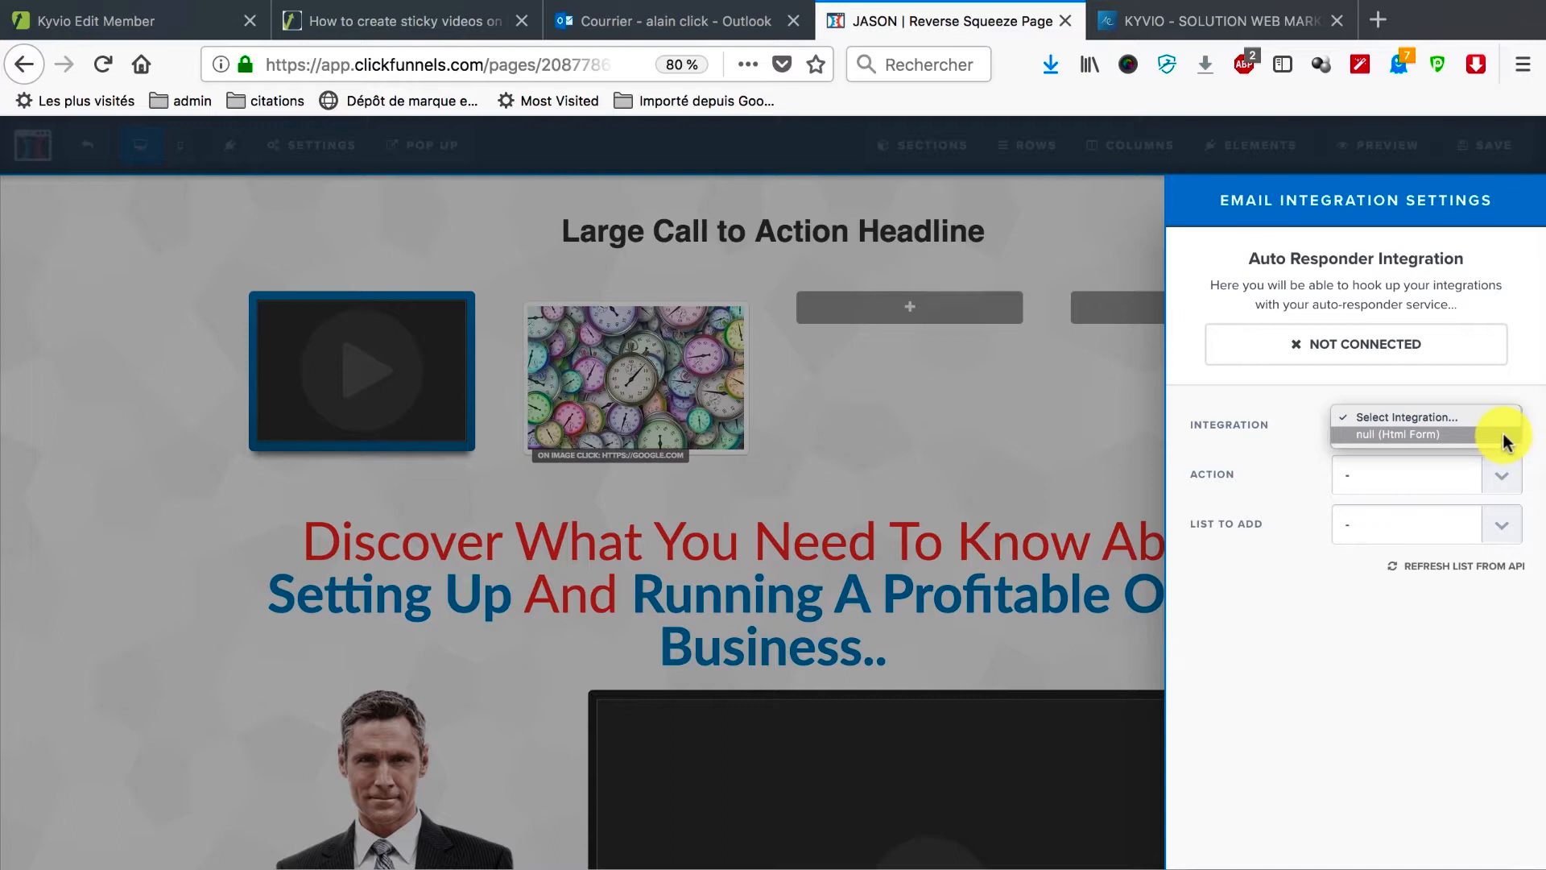
left_click(1506, 417)
left_click(1506, 473)
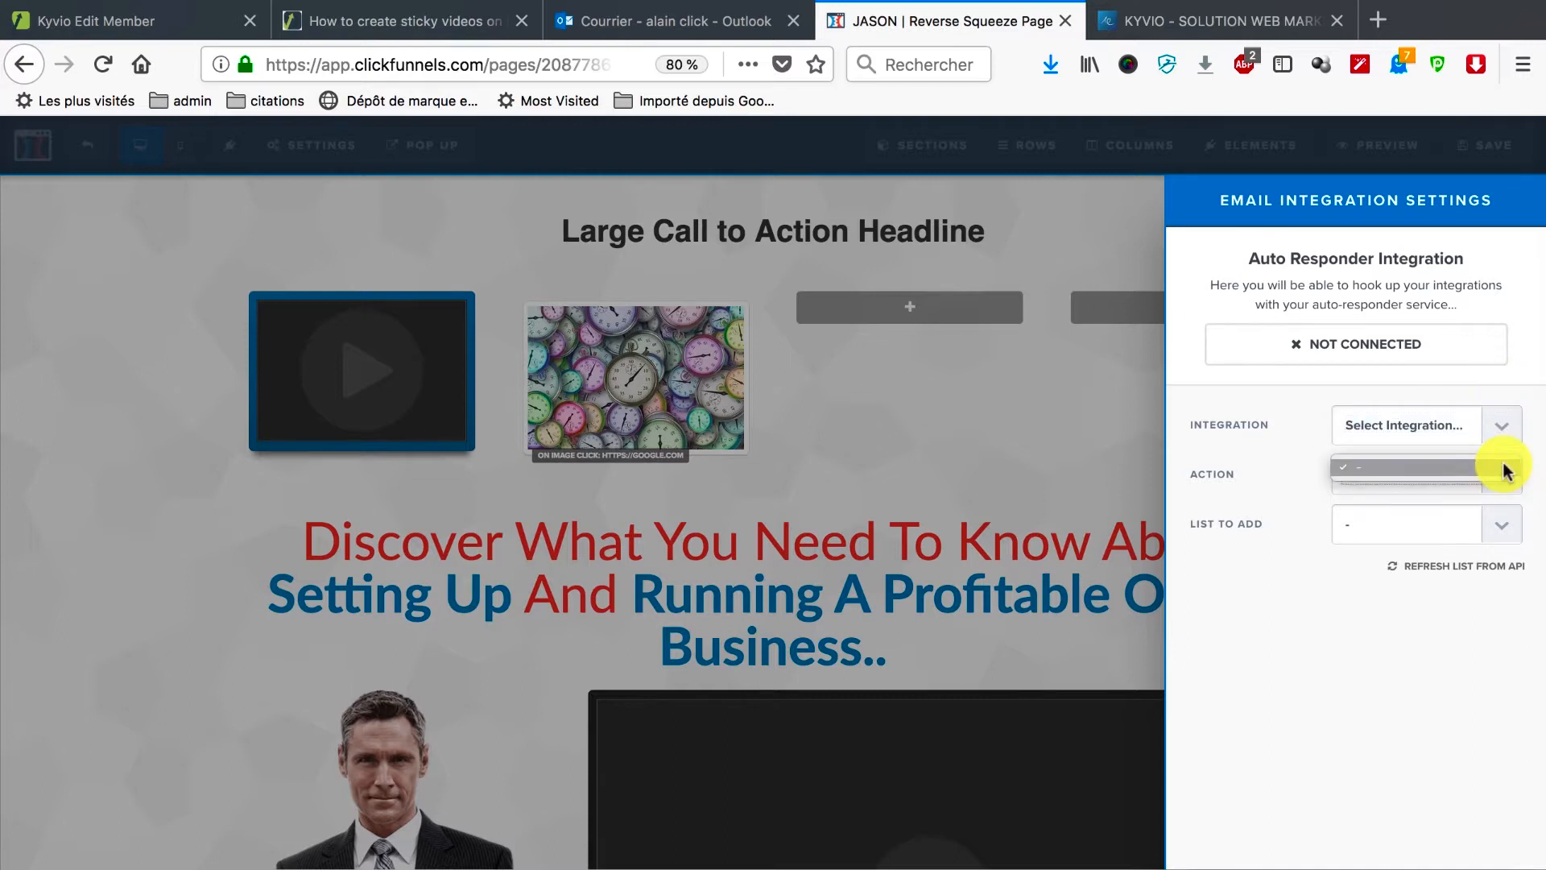
left_click(1515, 525)
left_click(1514, 525)
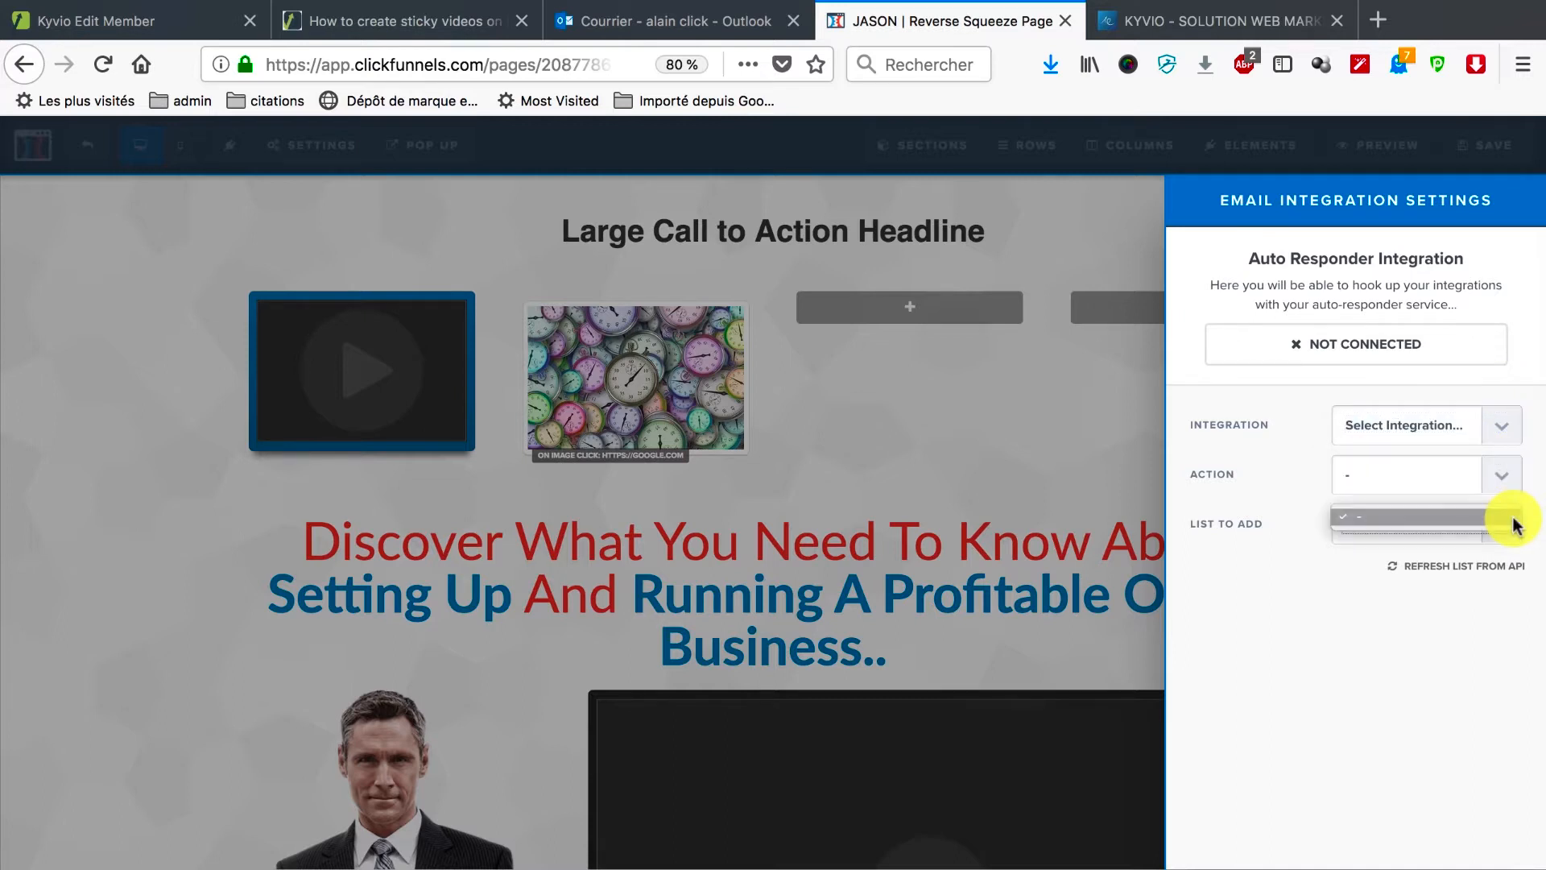
left_click(1515, 525)
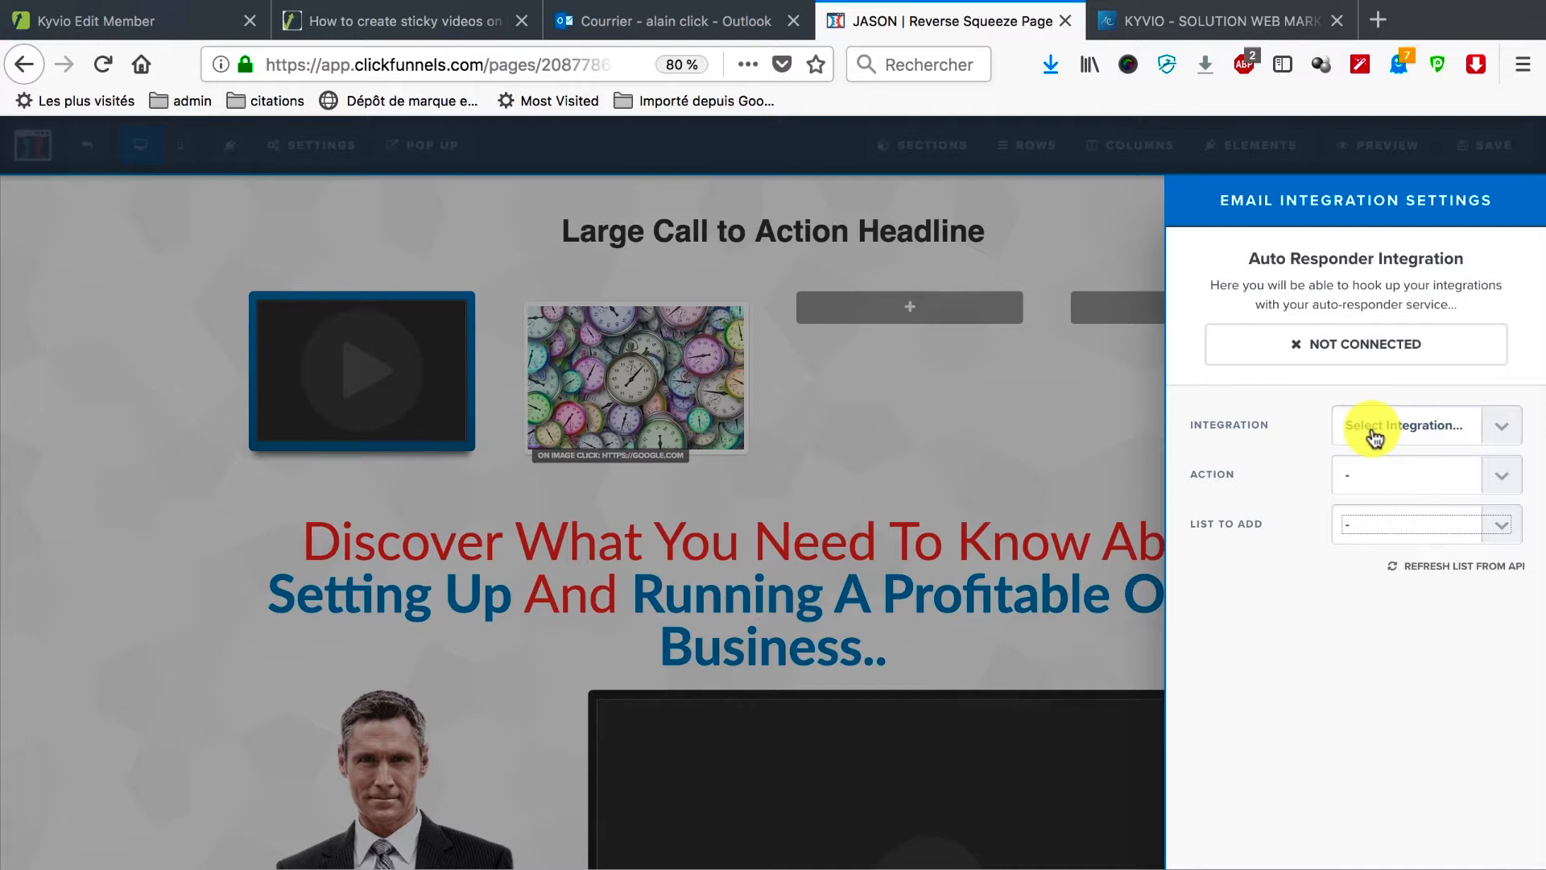
left_click(1508, 431)
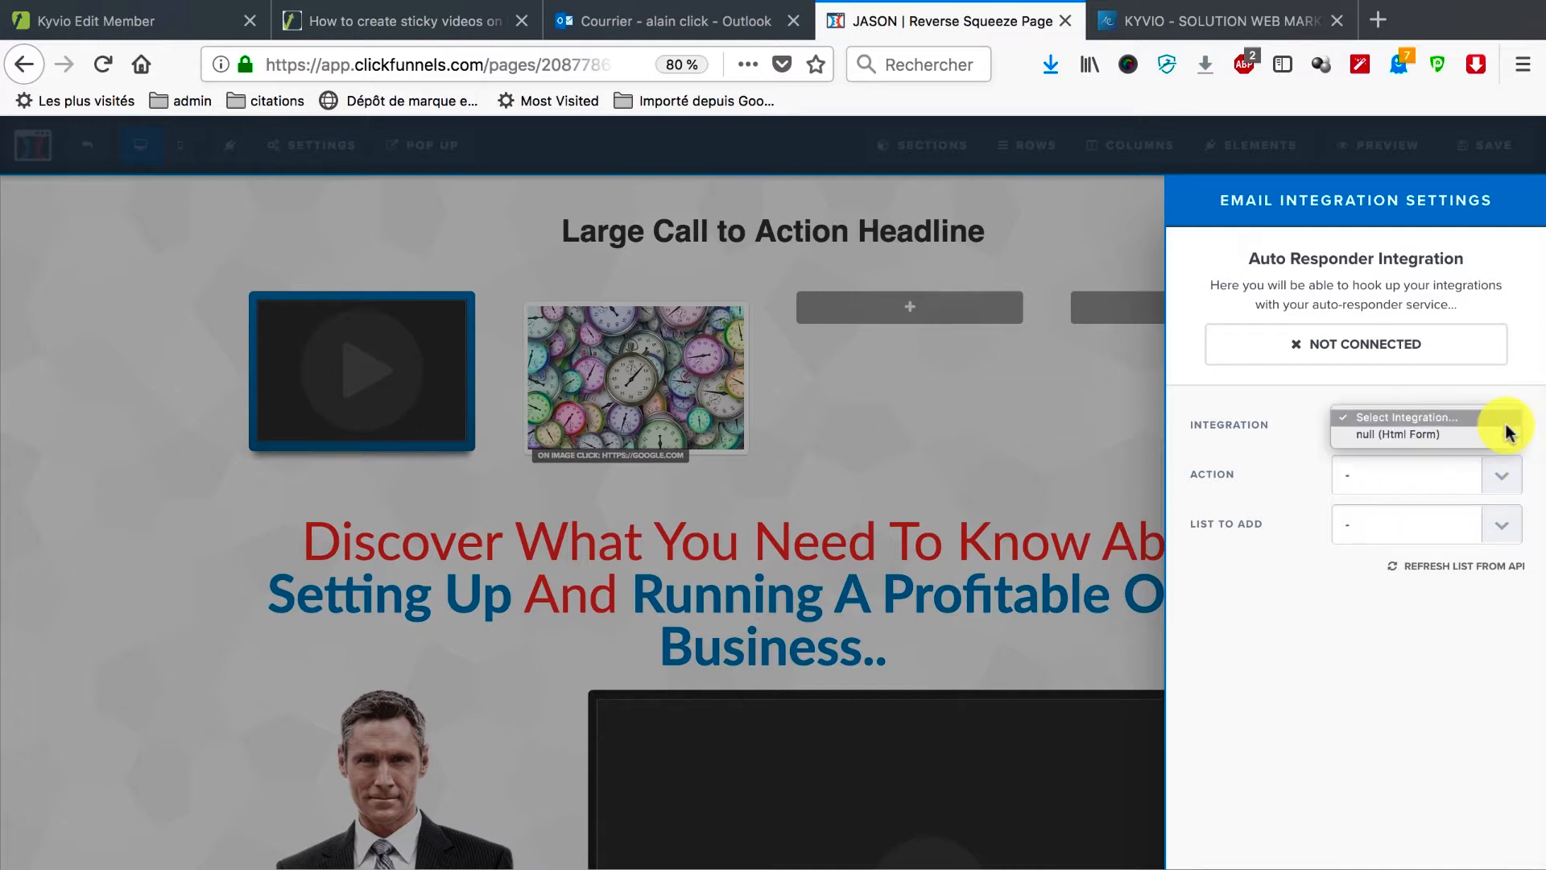
left_click(1501, 419)
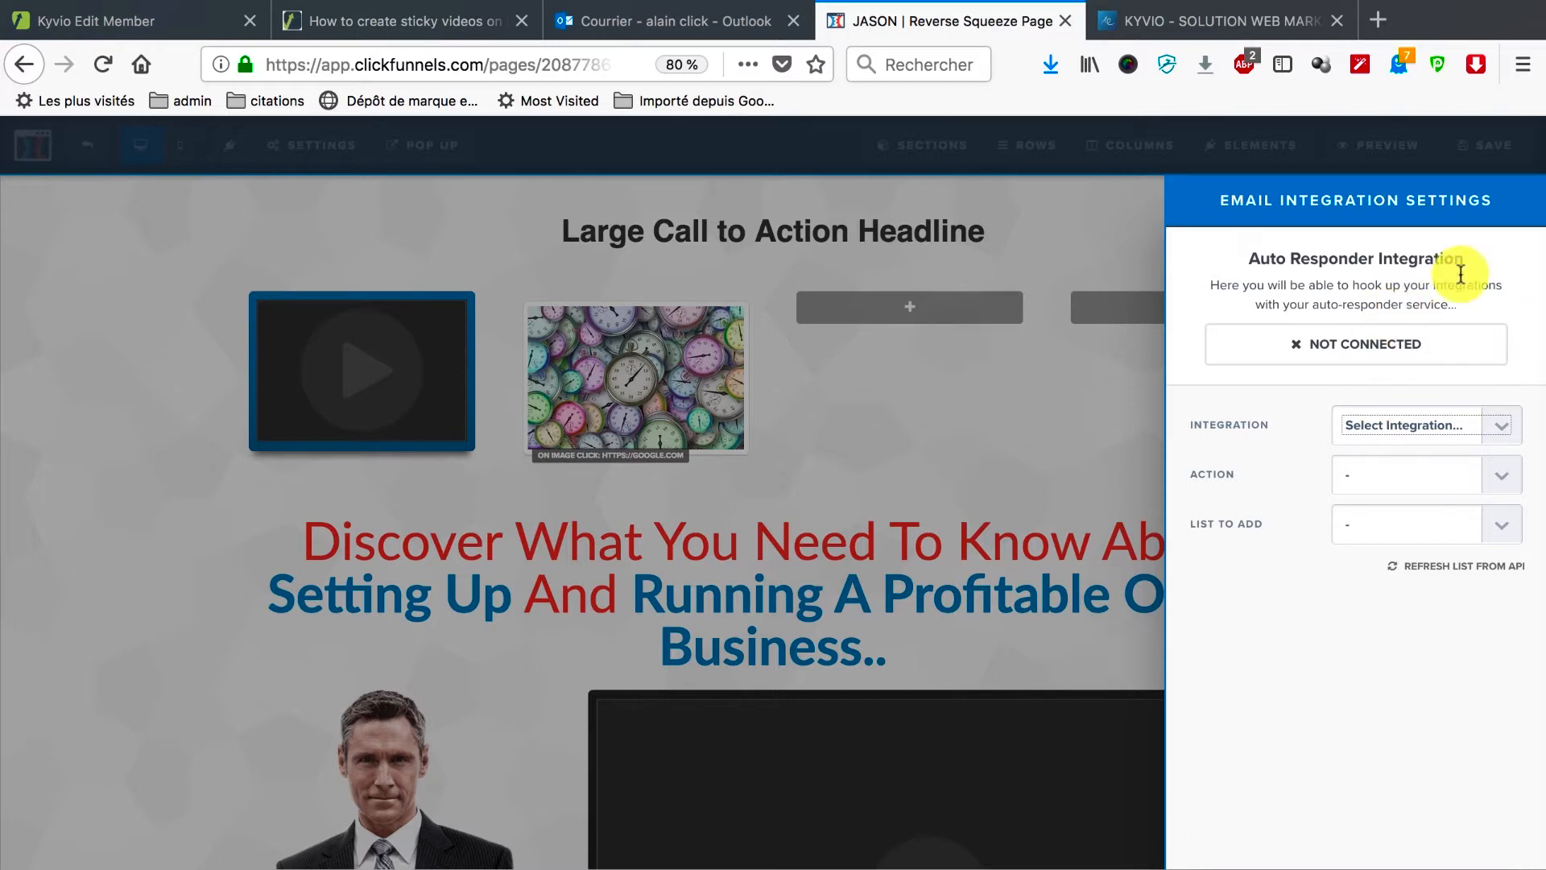
left_click(1486, 429)
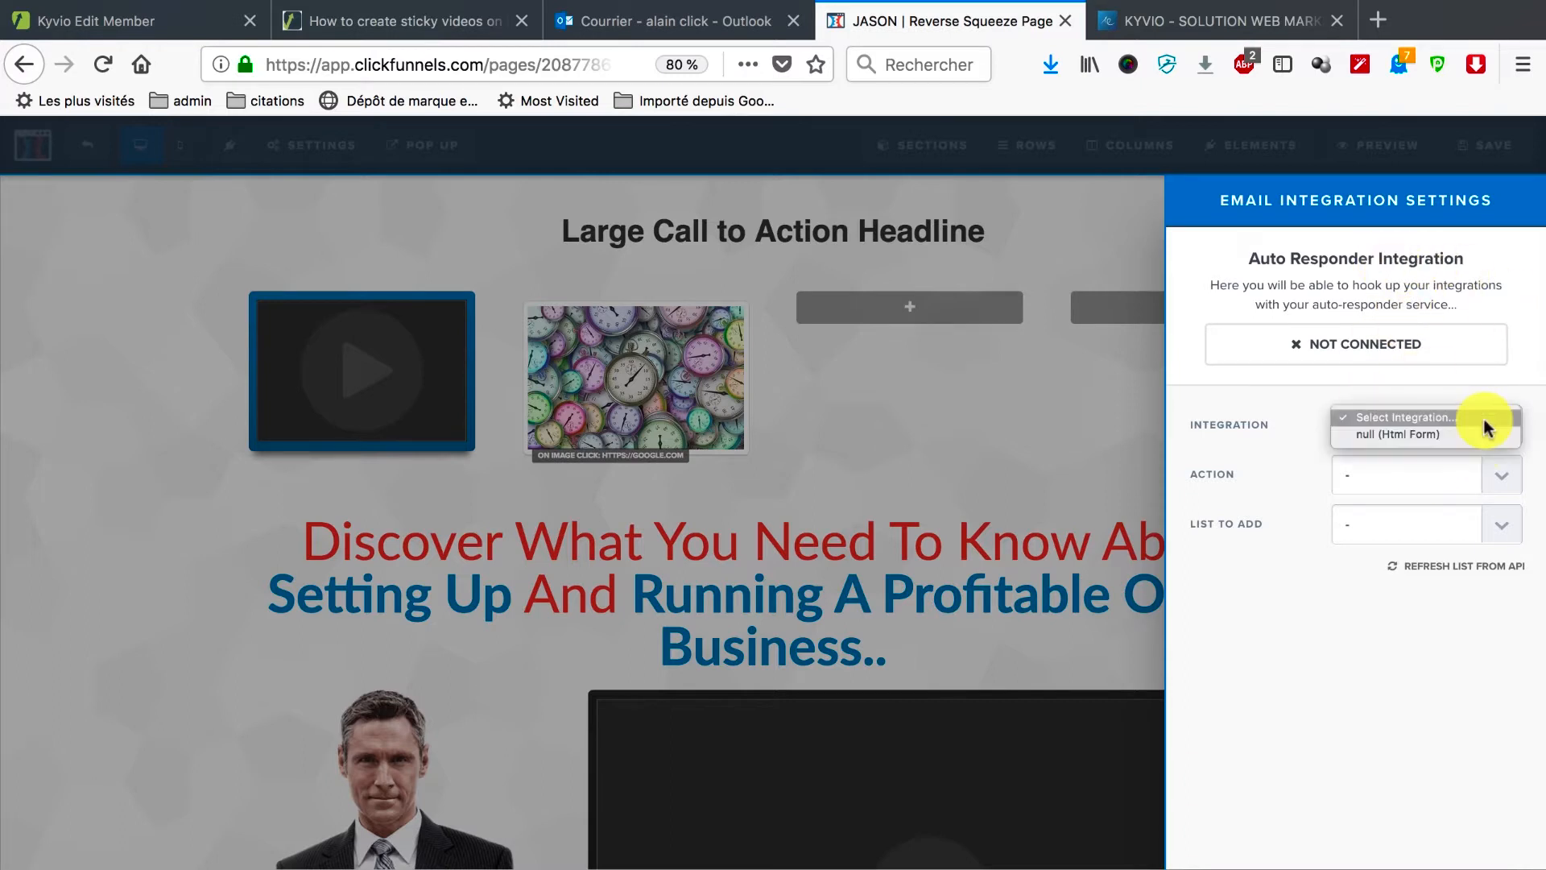
left_click(1519, 453)
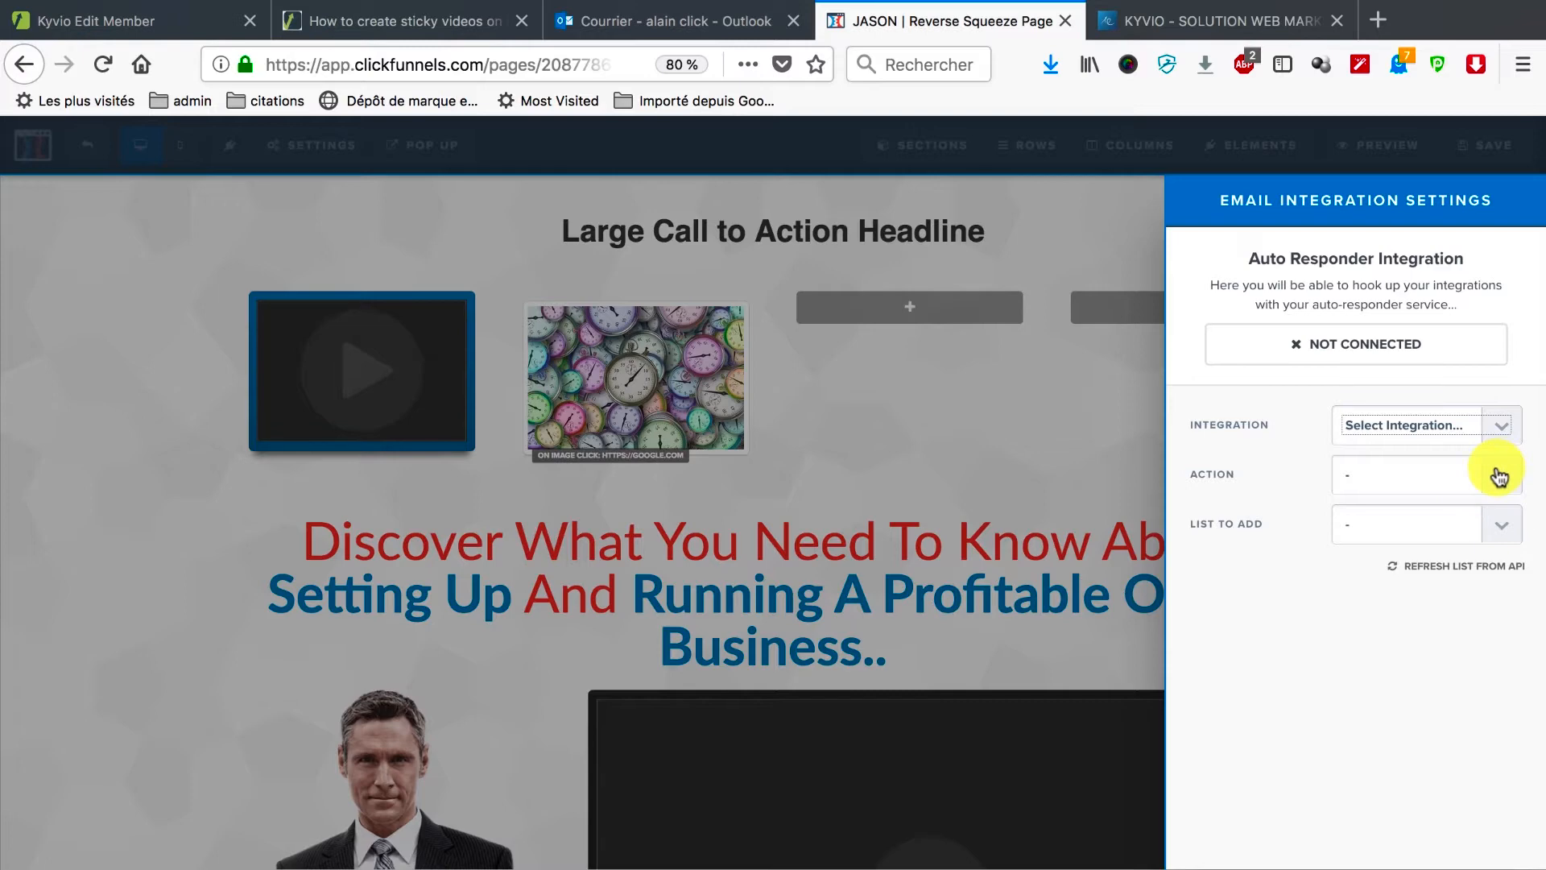
left_click(1497, 529)
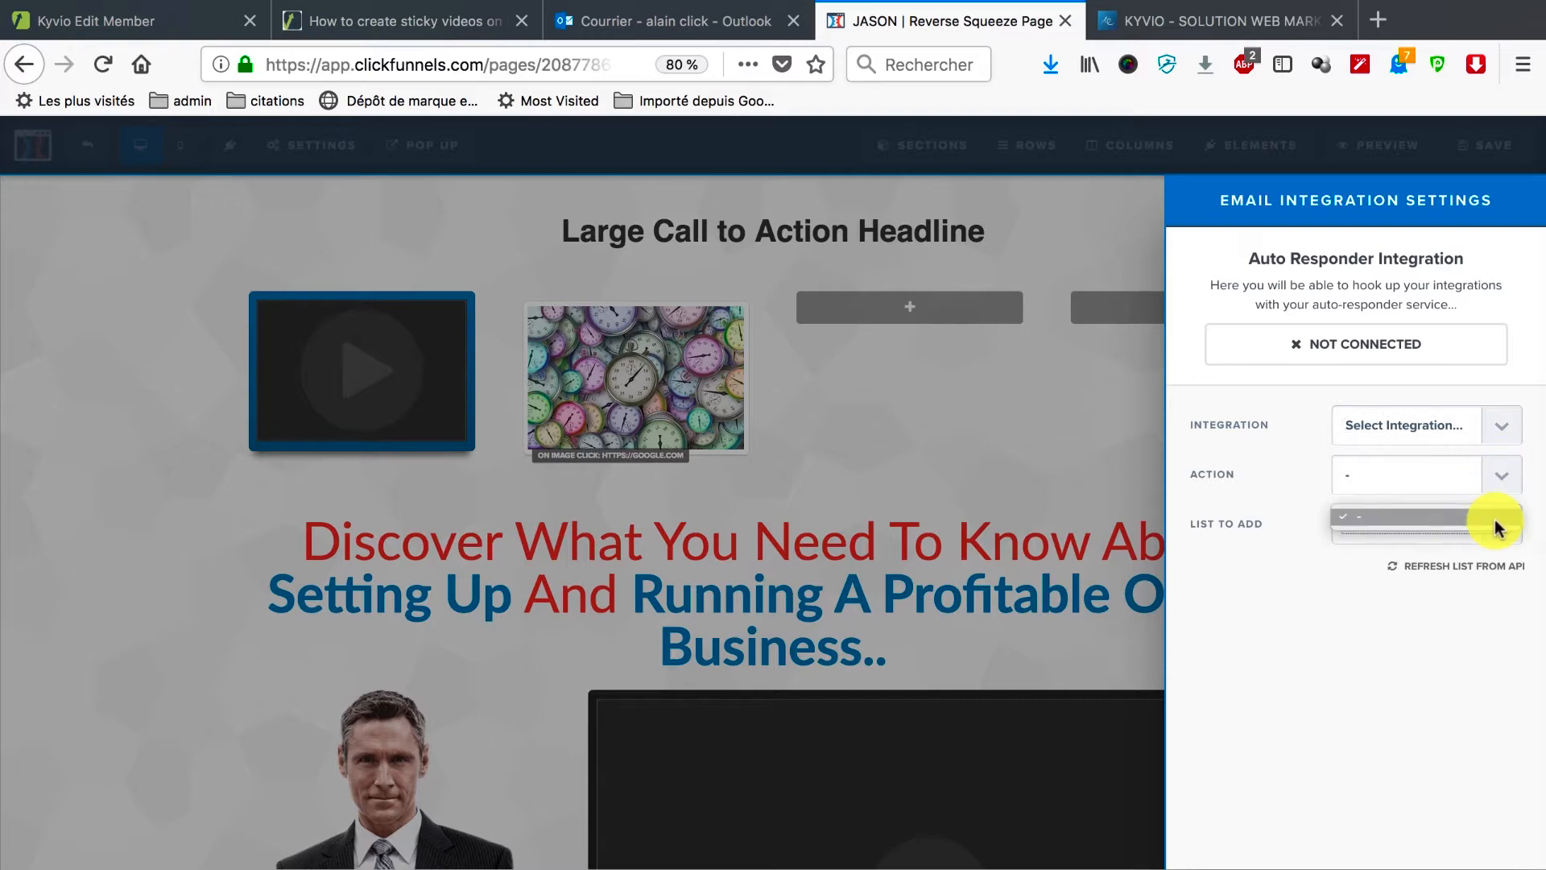
left_click(1496, 527)
left_click(1011, 421)
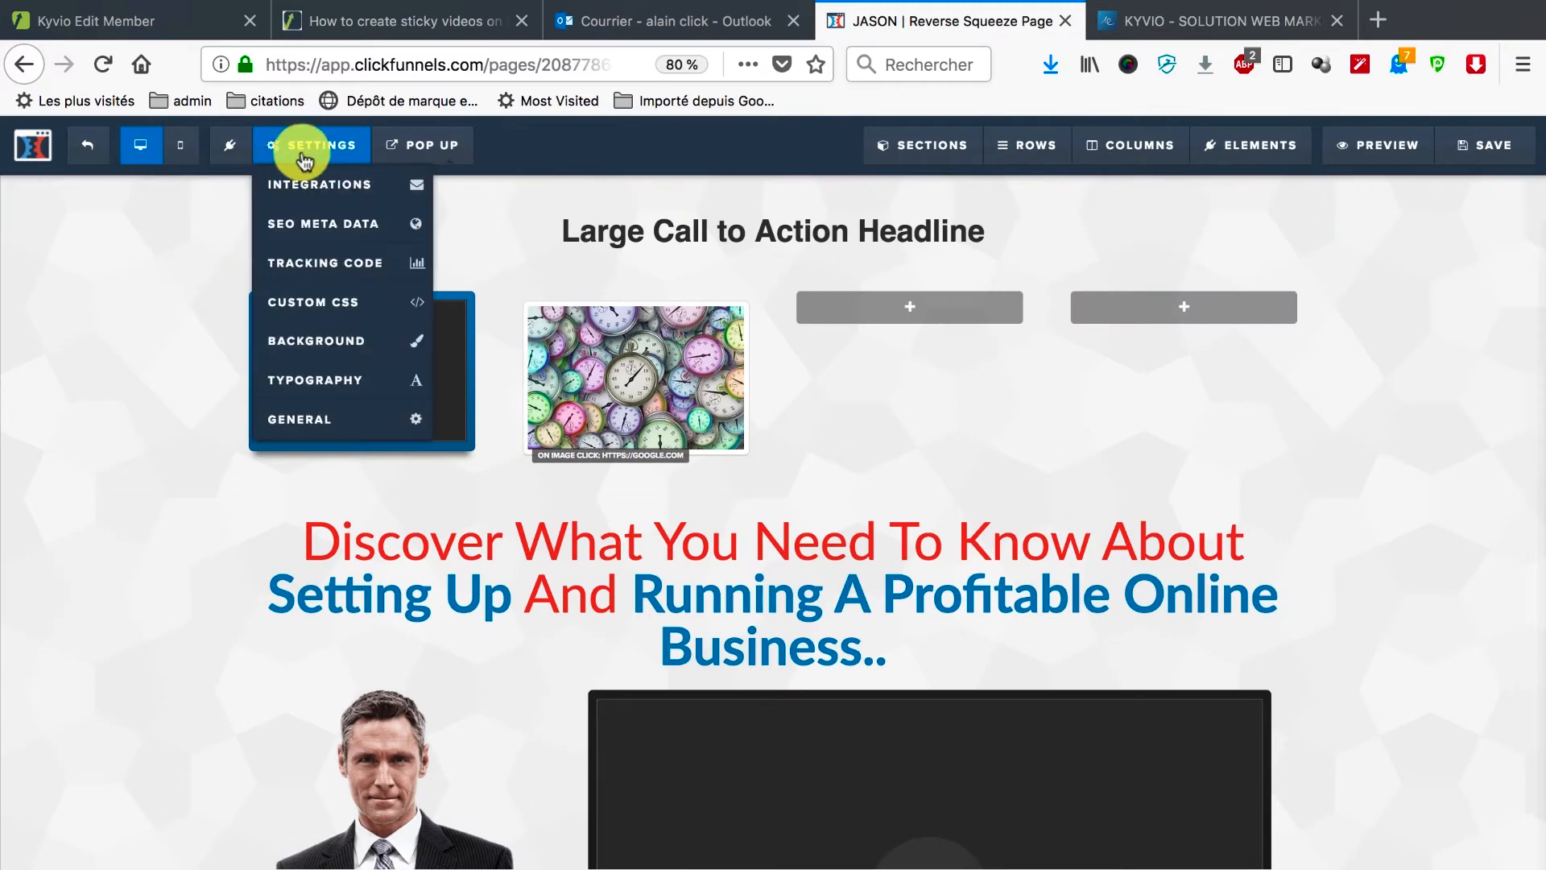
Step: In the page's SEO meta data, replace the name that starts the title and add "Test" at its end
left_click(355, 230)
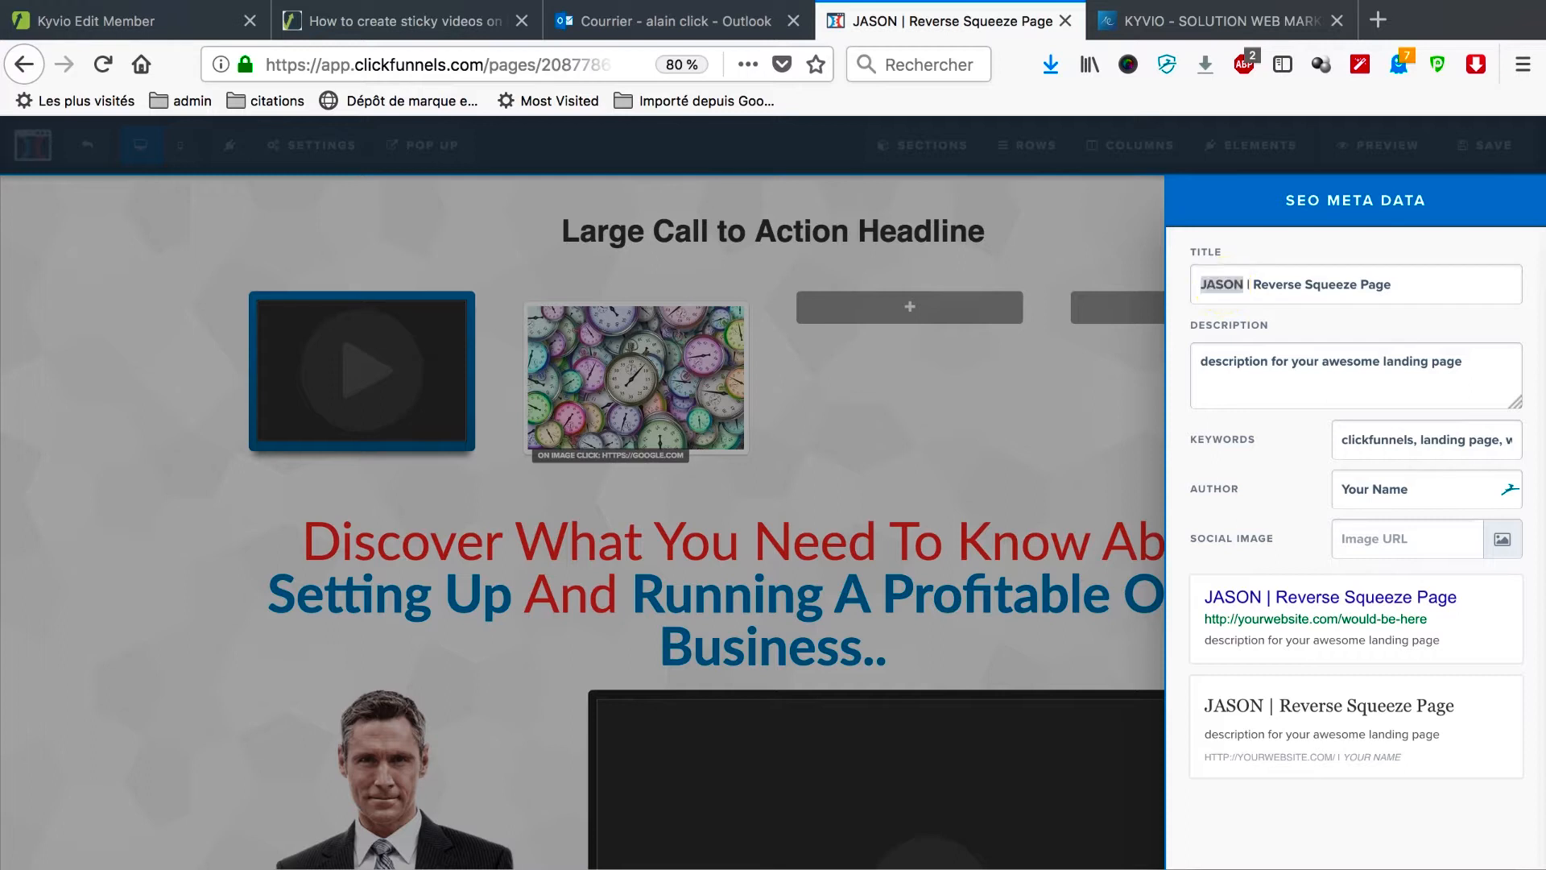
type("Alain")
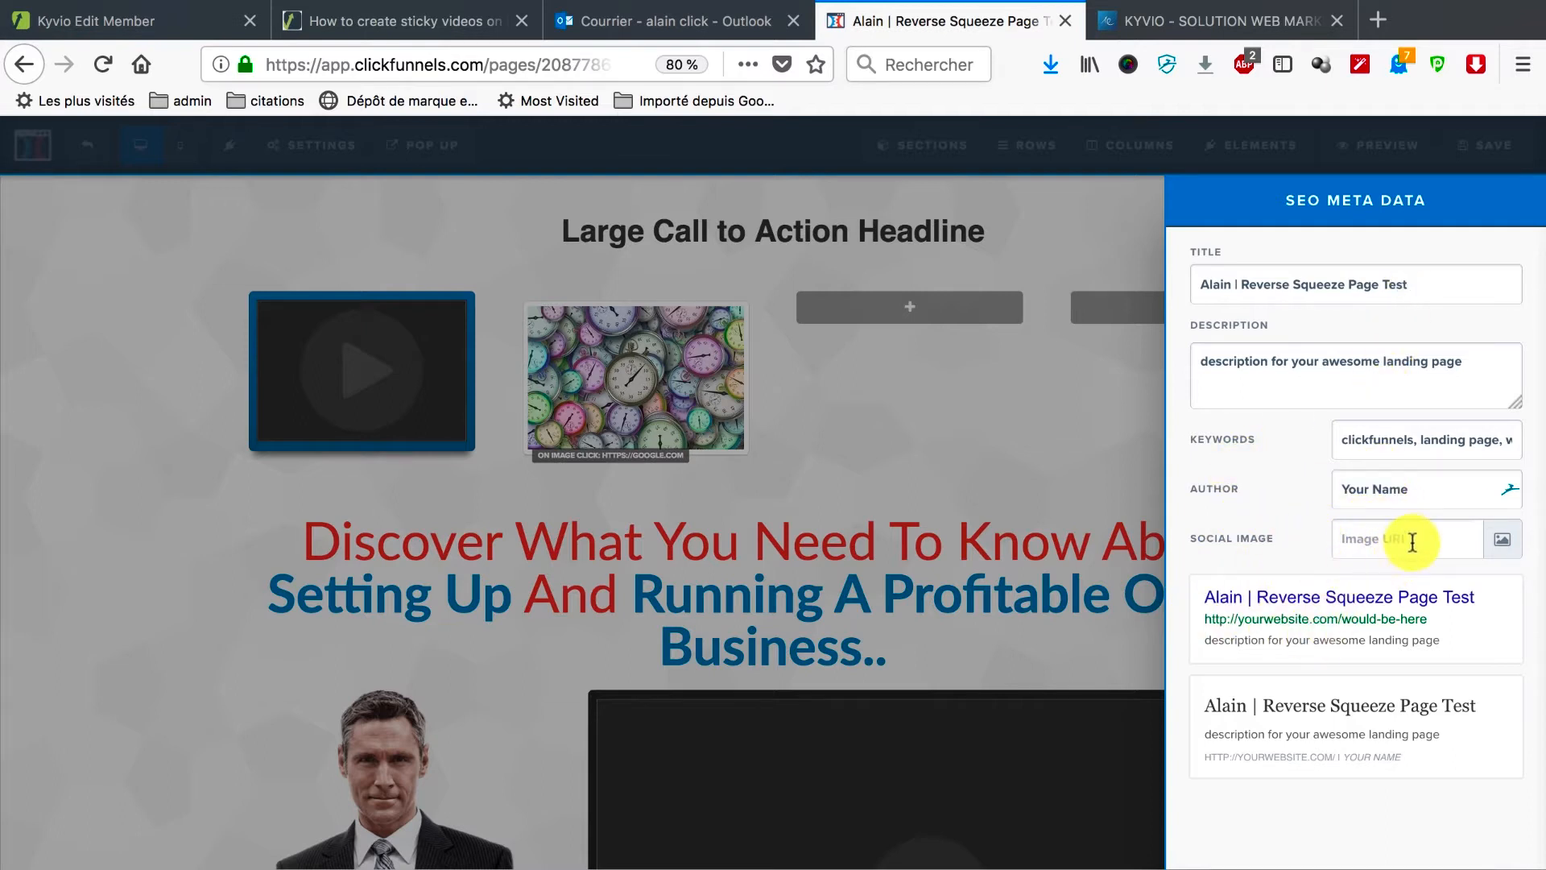
left_click(1076, 464)
Step: Open the background image picker and browse the Boxes, Checkmarks, Underlines and Faces stock images, leaving without adding an image
left_click(322, 145)
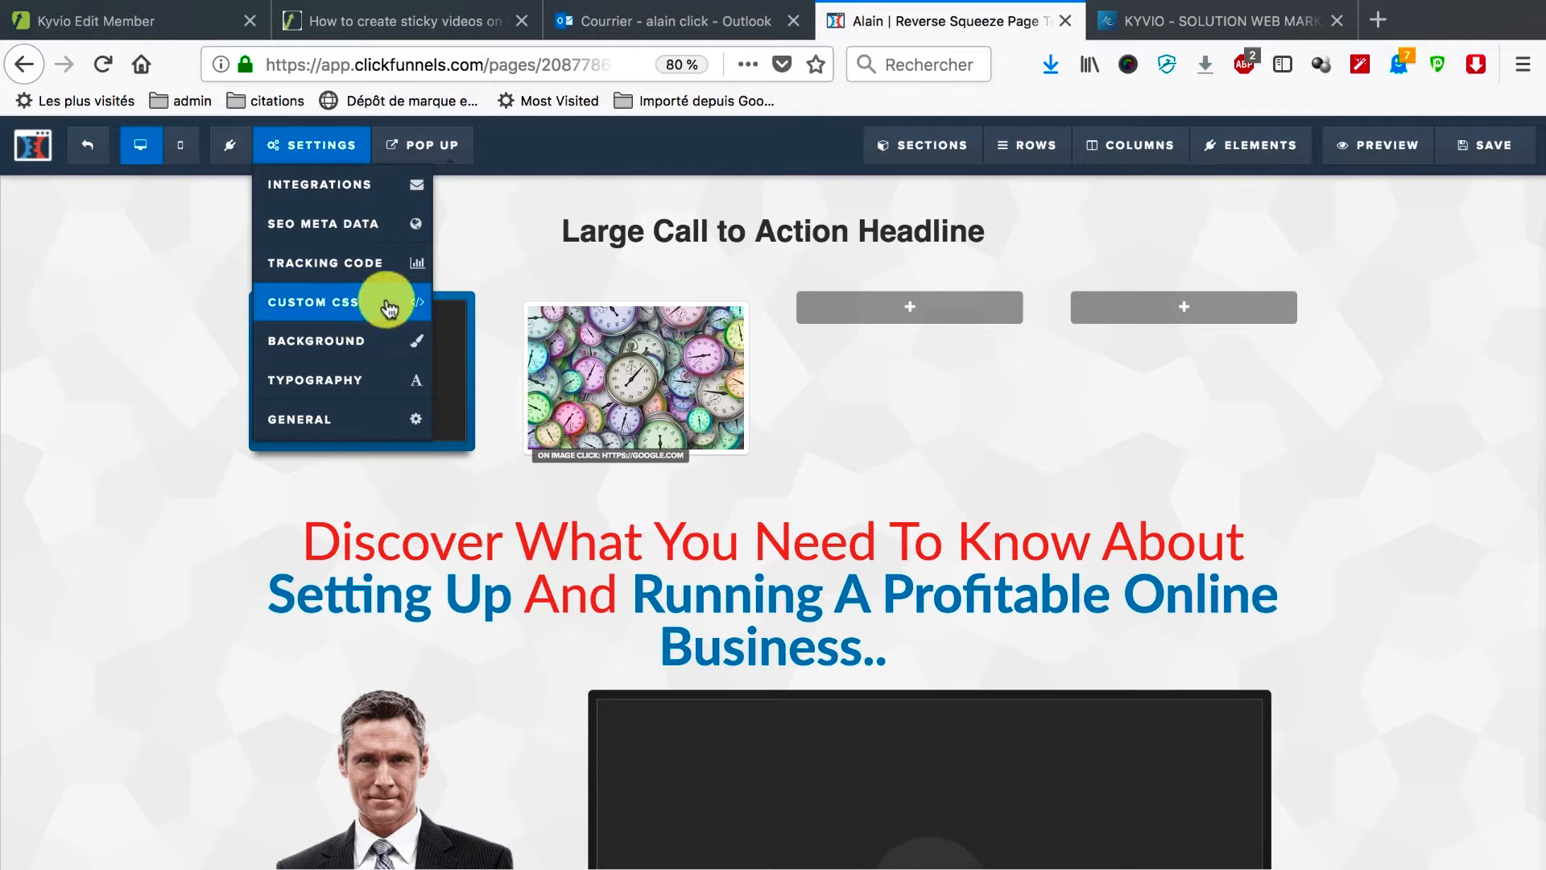
left_click(376, 352)
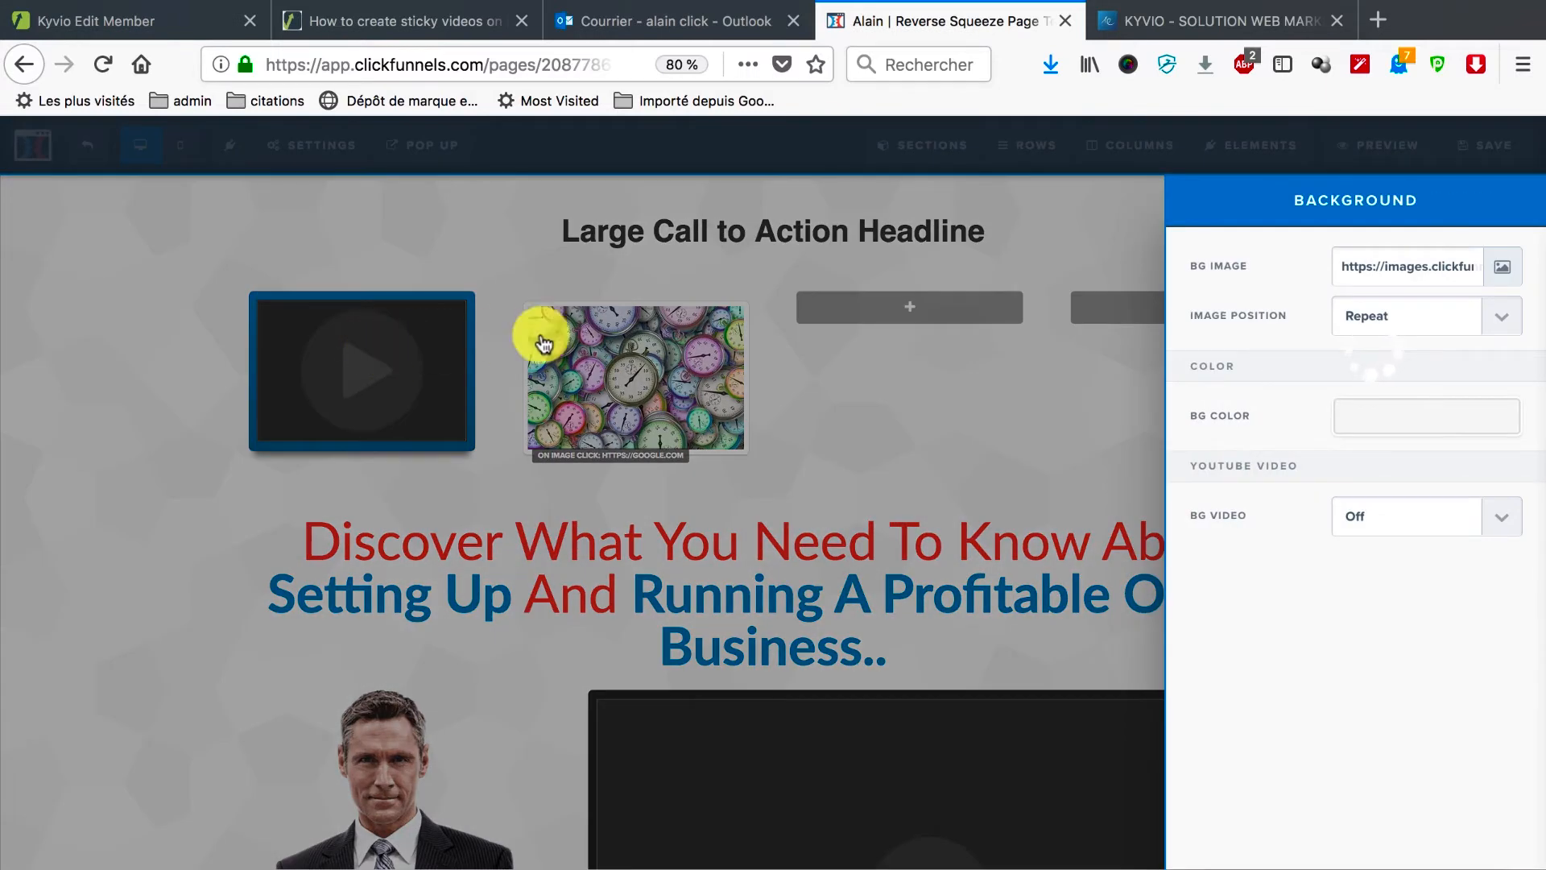
left_click(1516, 278)
left_click(99, 403)
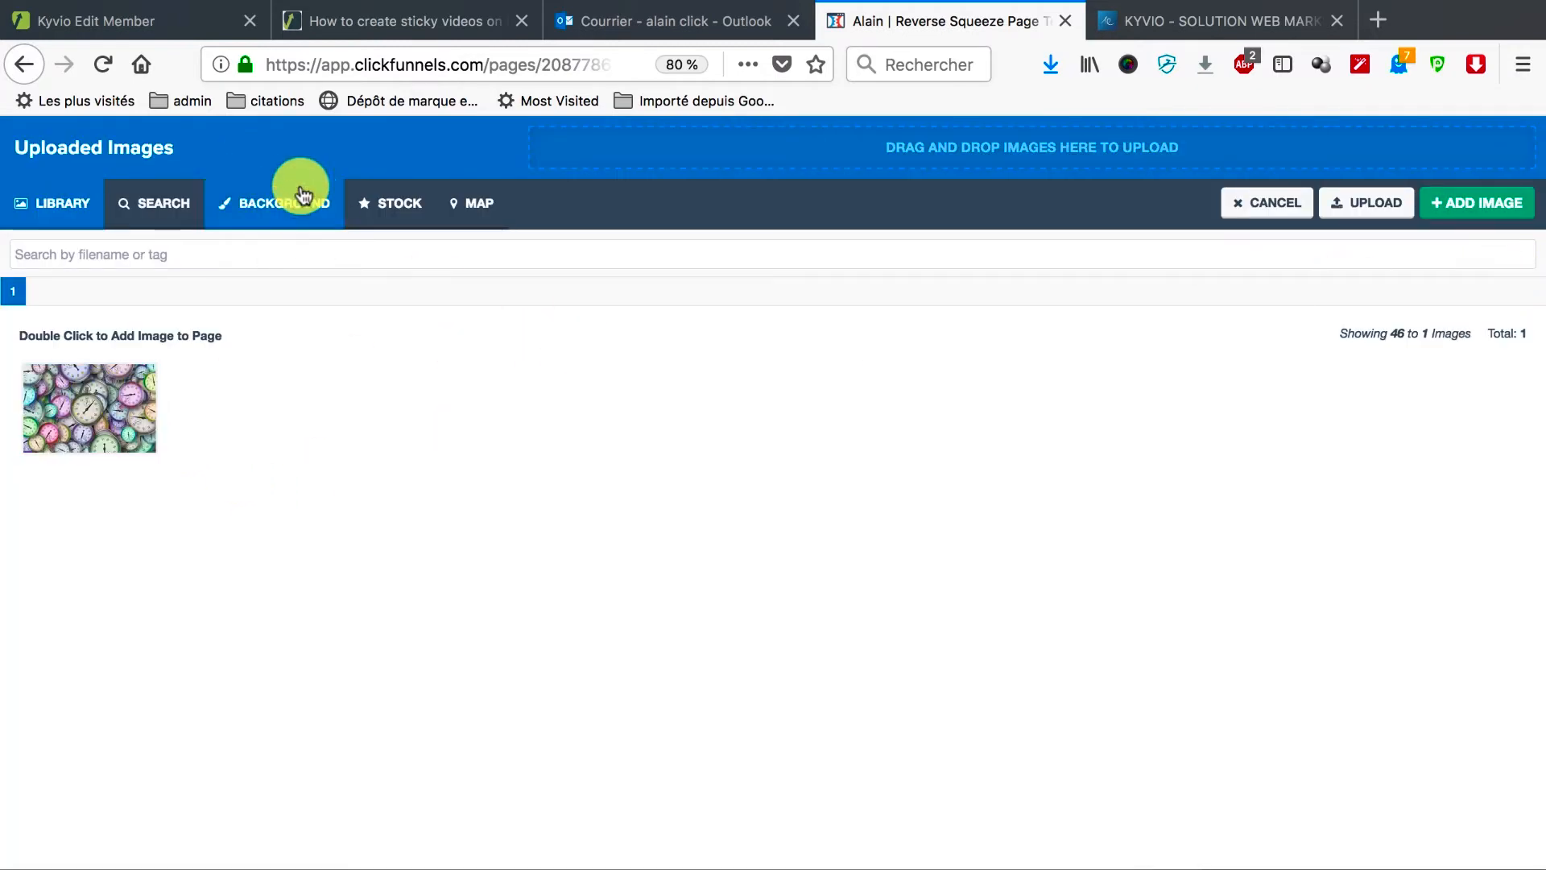
left_click(400, 213)
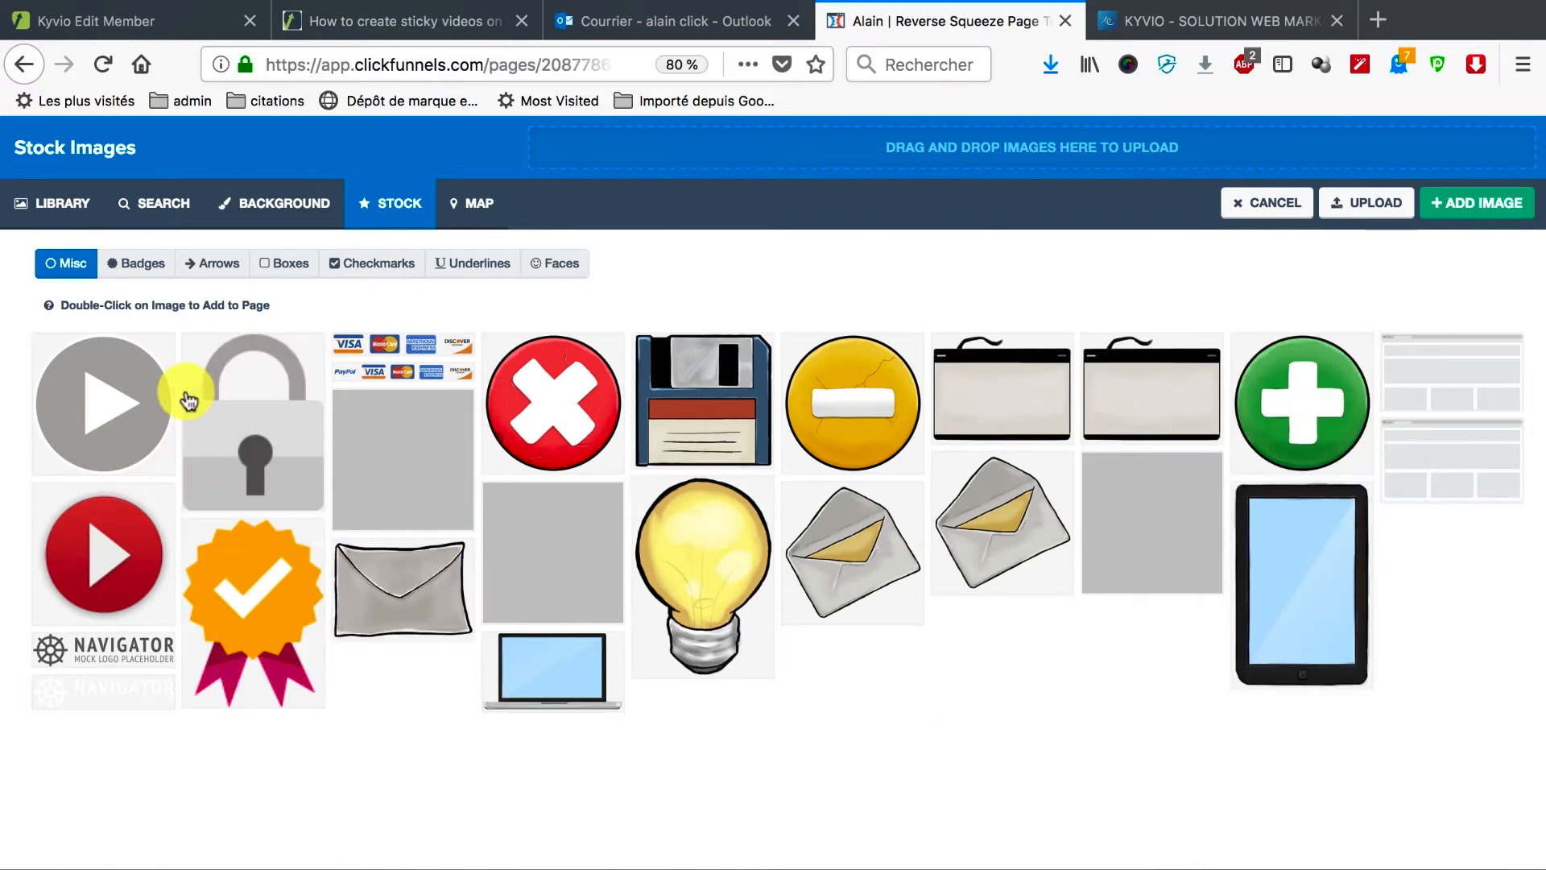
left_click(303, 264)
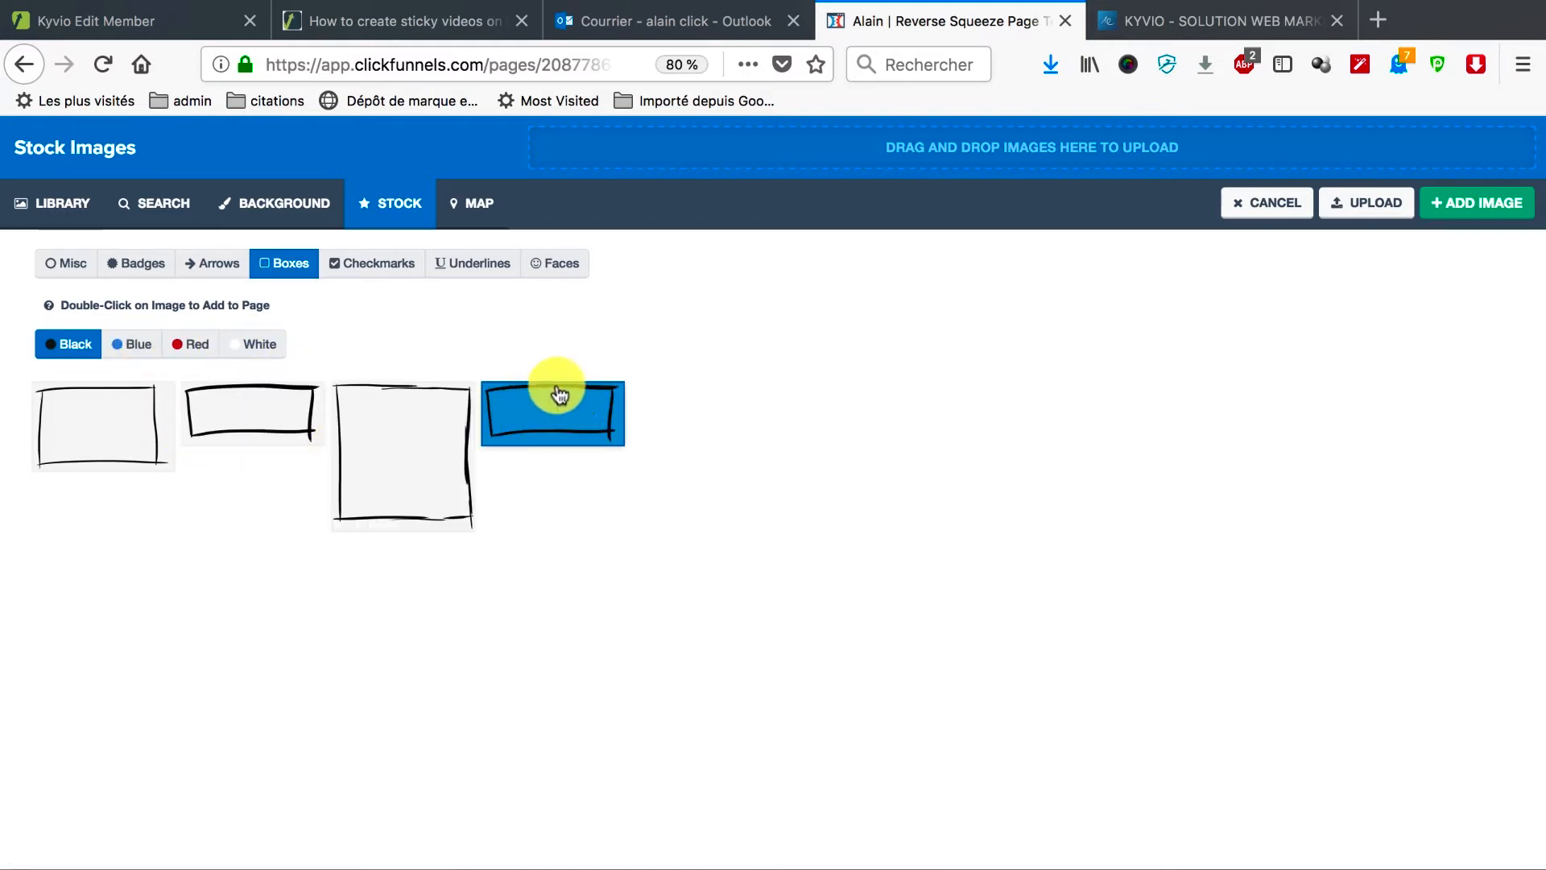
left_click(370, 263)
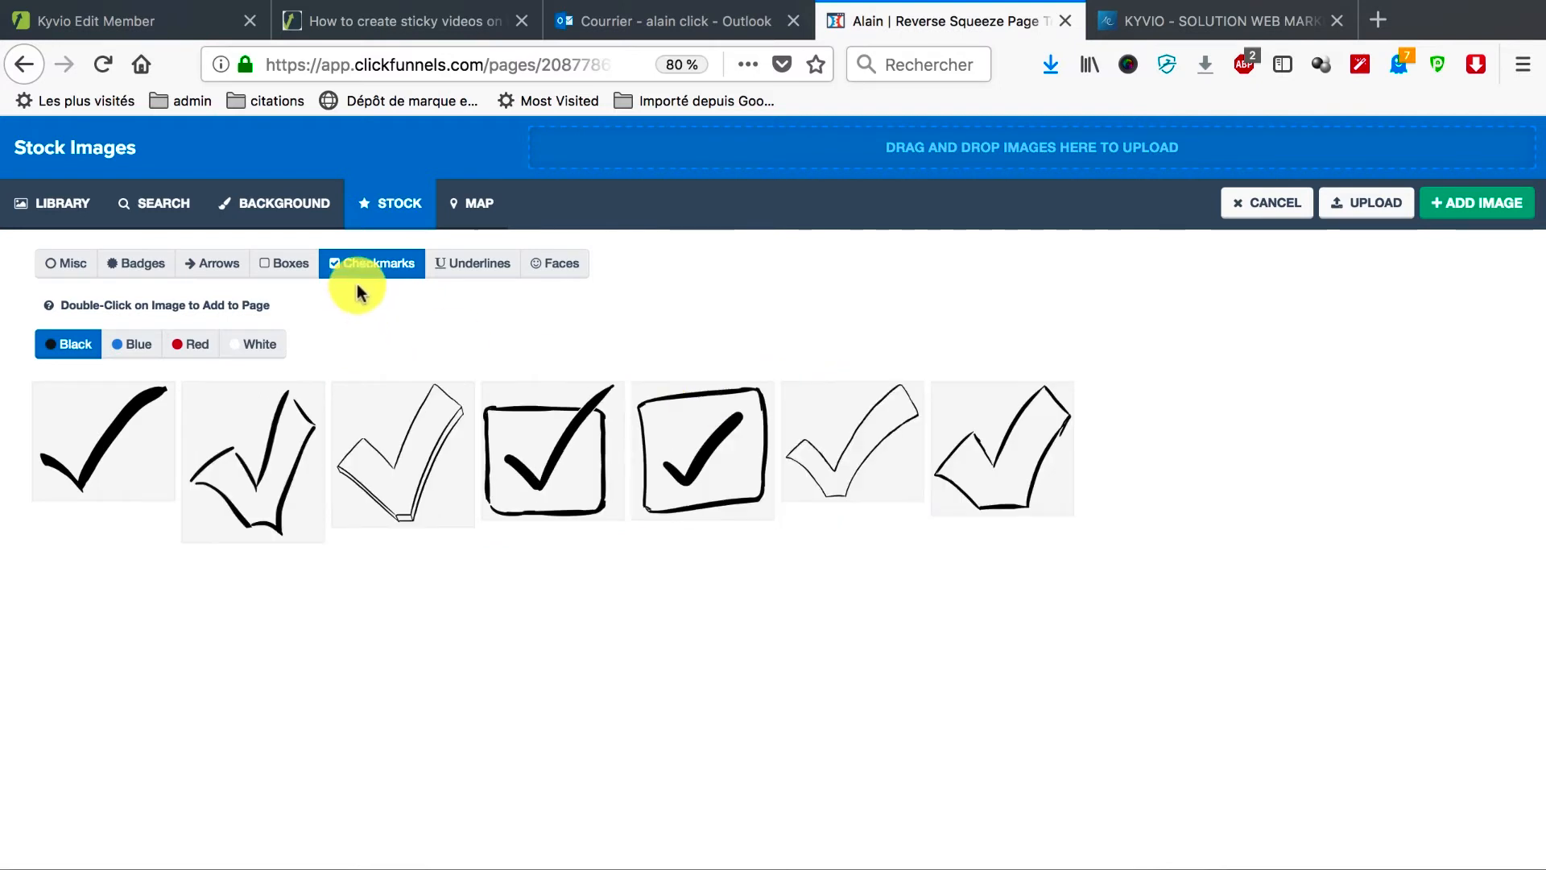
left_click(474, 273)
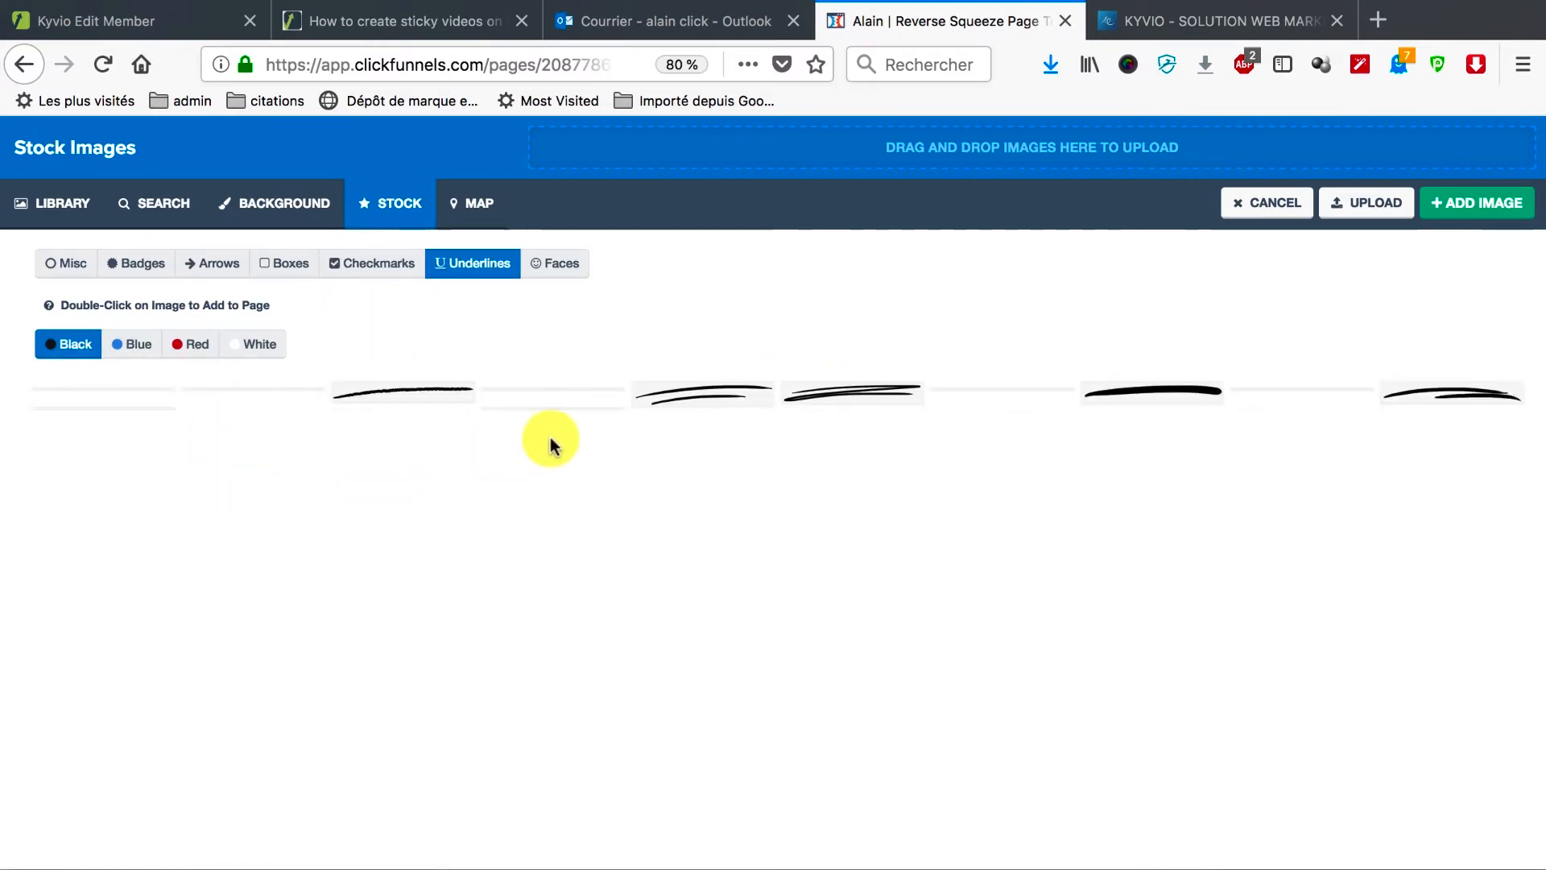
left_click(553, 269)
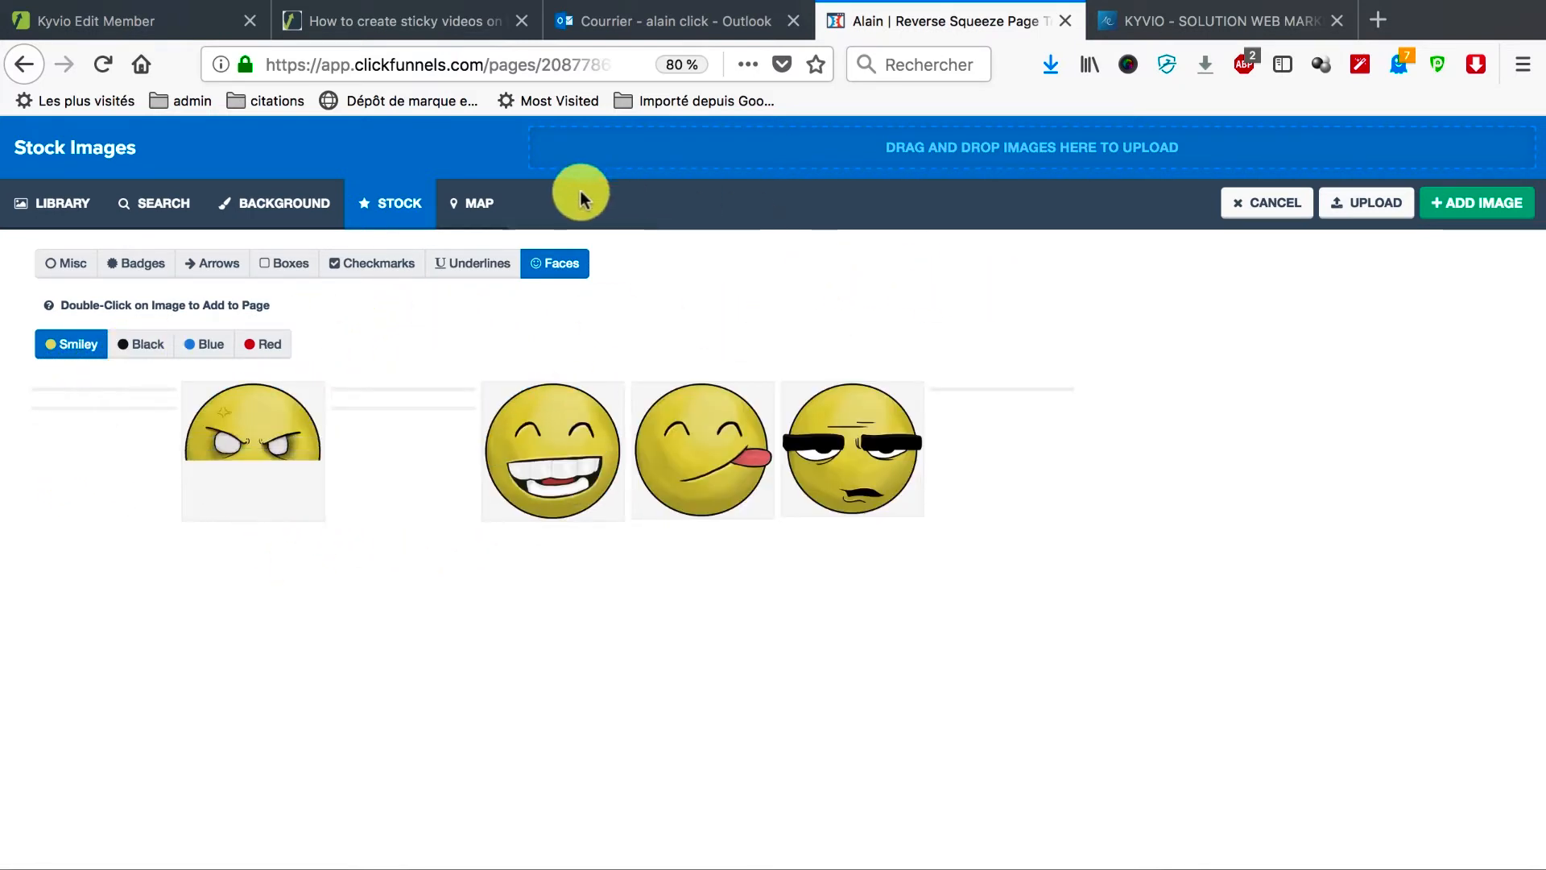
left_click(1257, 206)
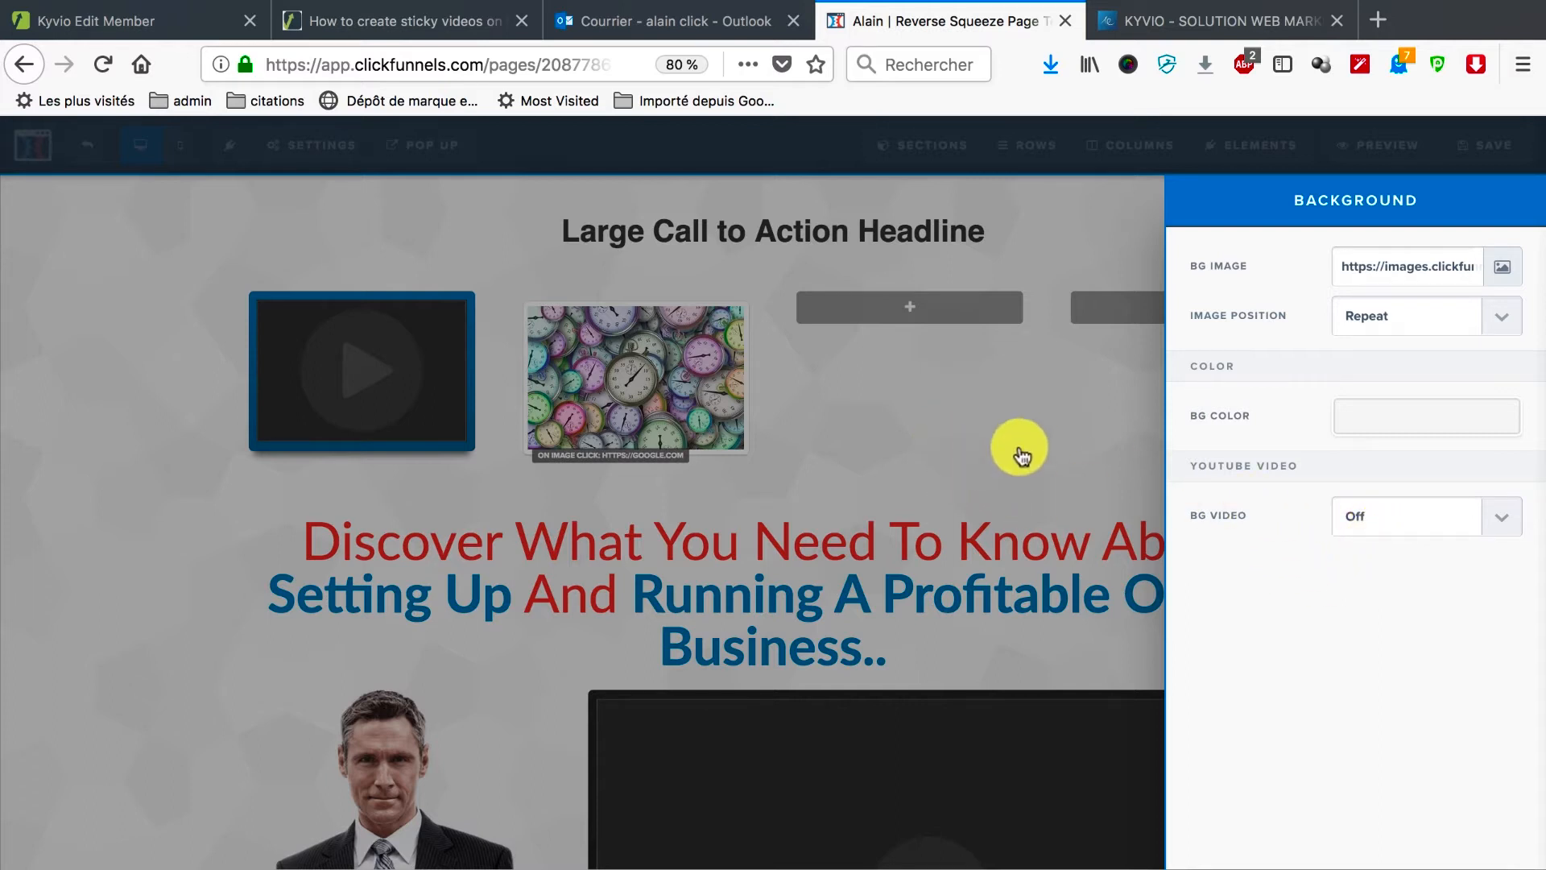
Step: Turn the page's YouTube background video on, review its video options, and close the background settings
left_click(1498, 518)
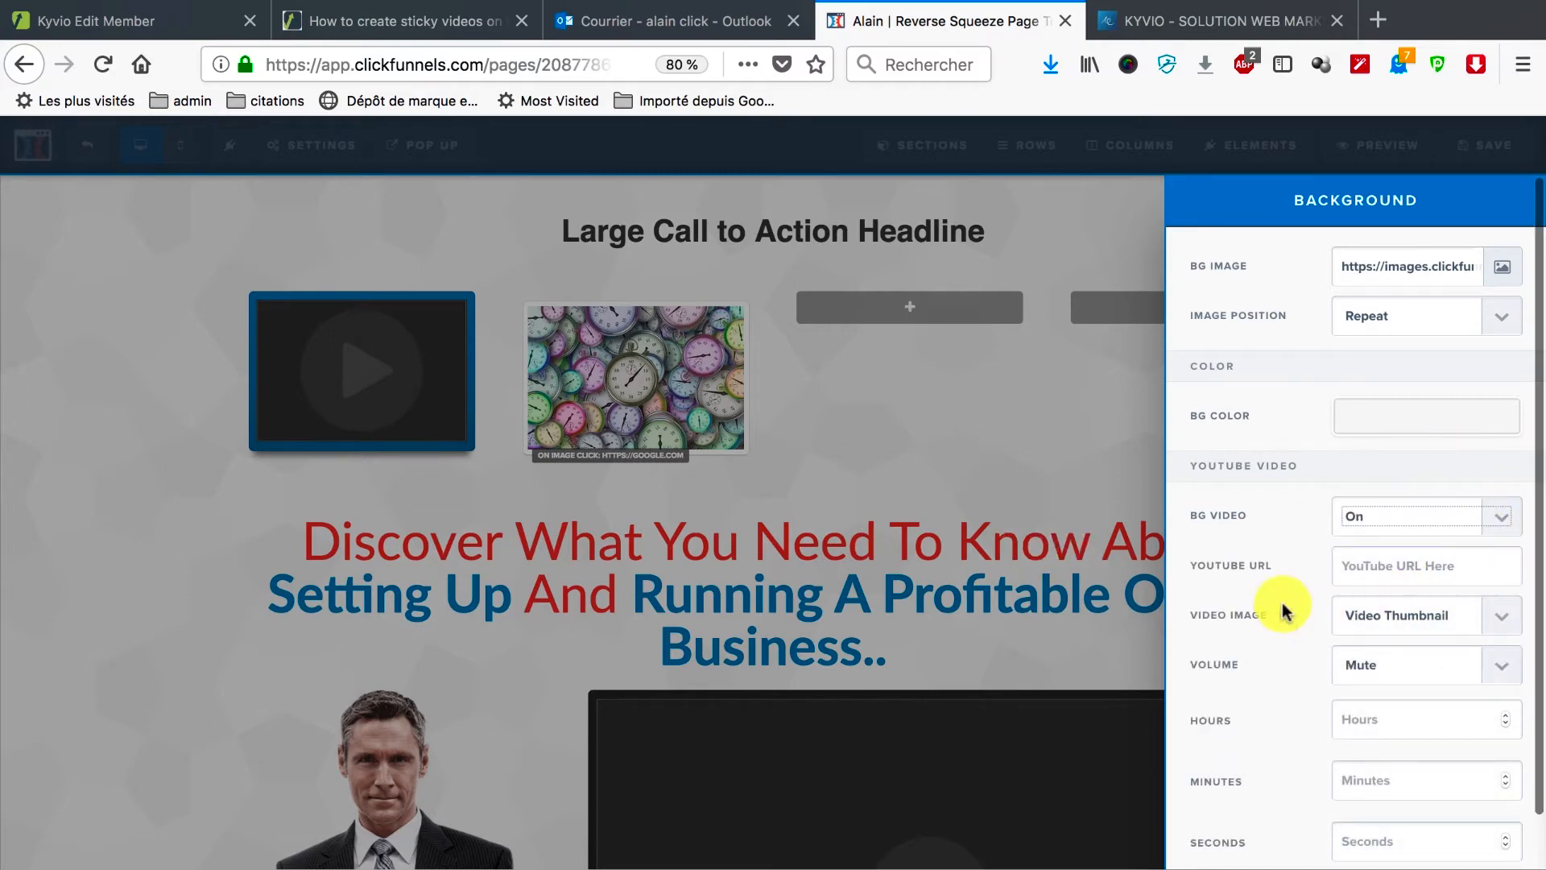
scroll(1228, 575, "down", 1)
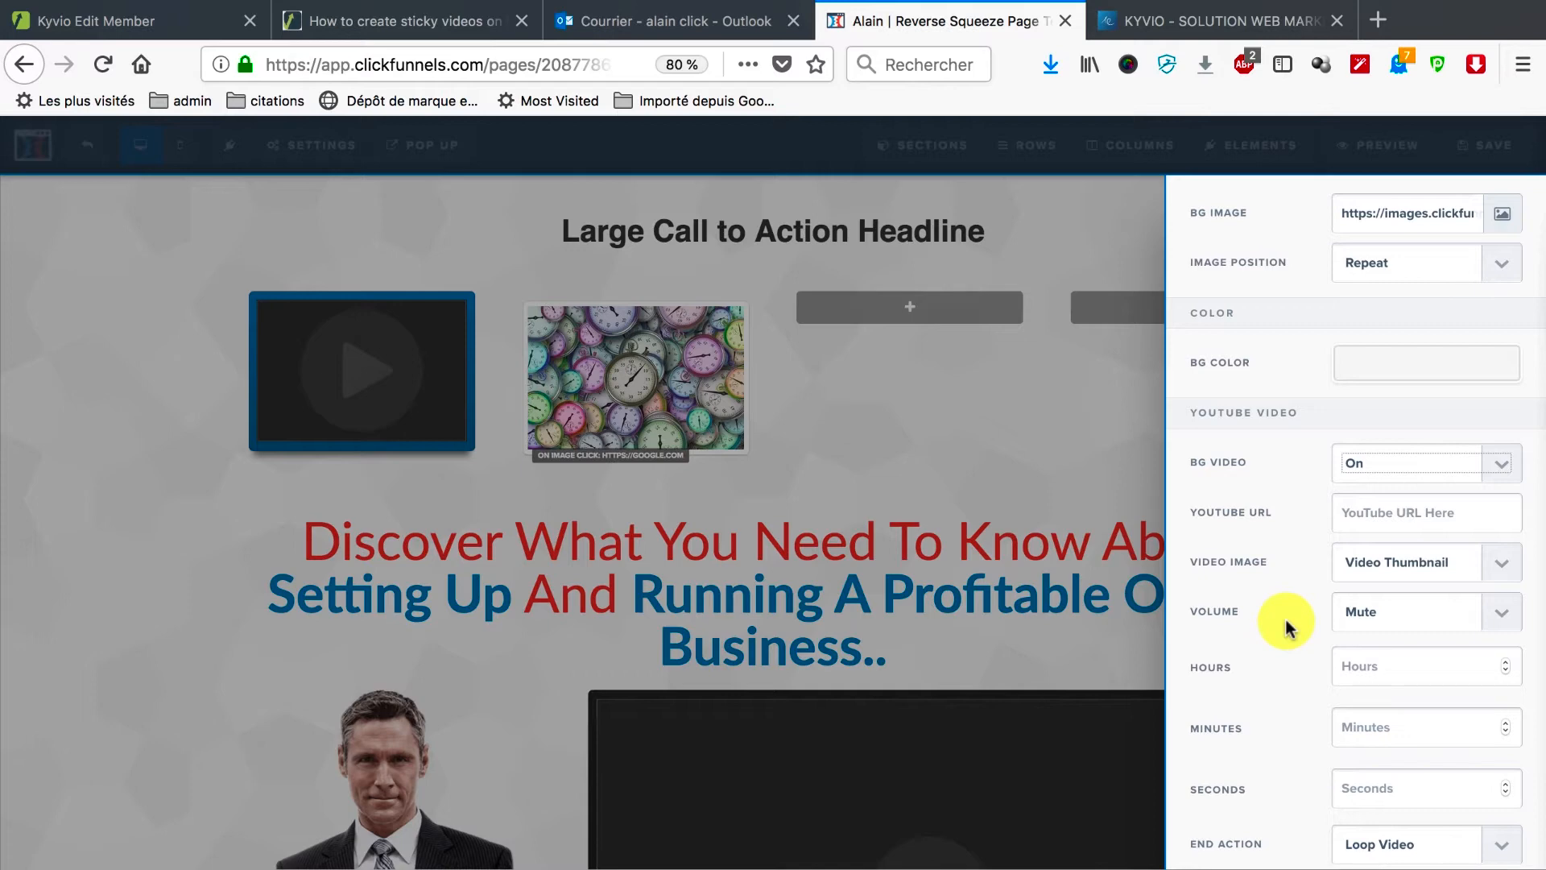
scroll(1284, 616, "up", 1)
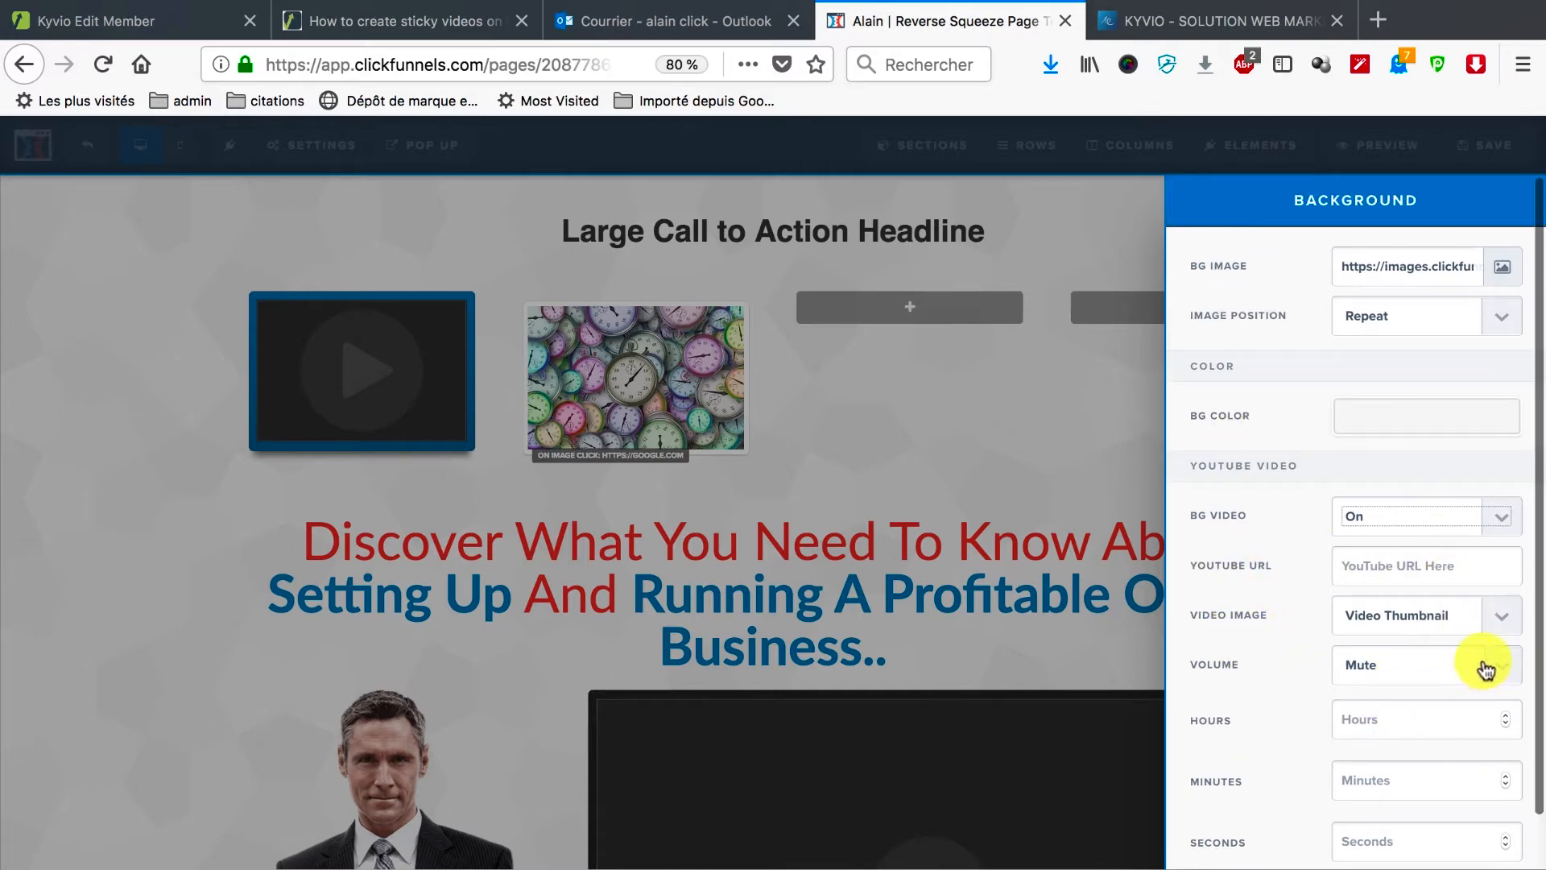
left_click(866, 478)
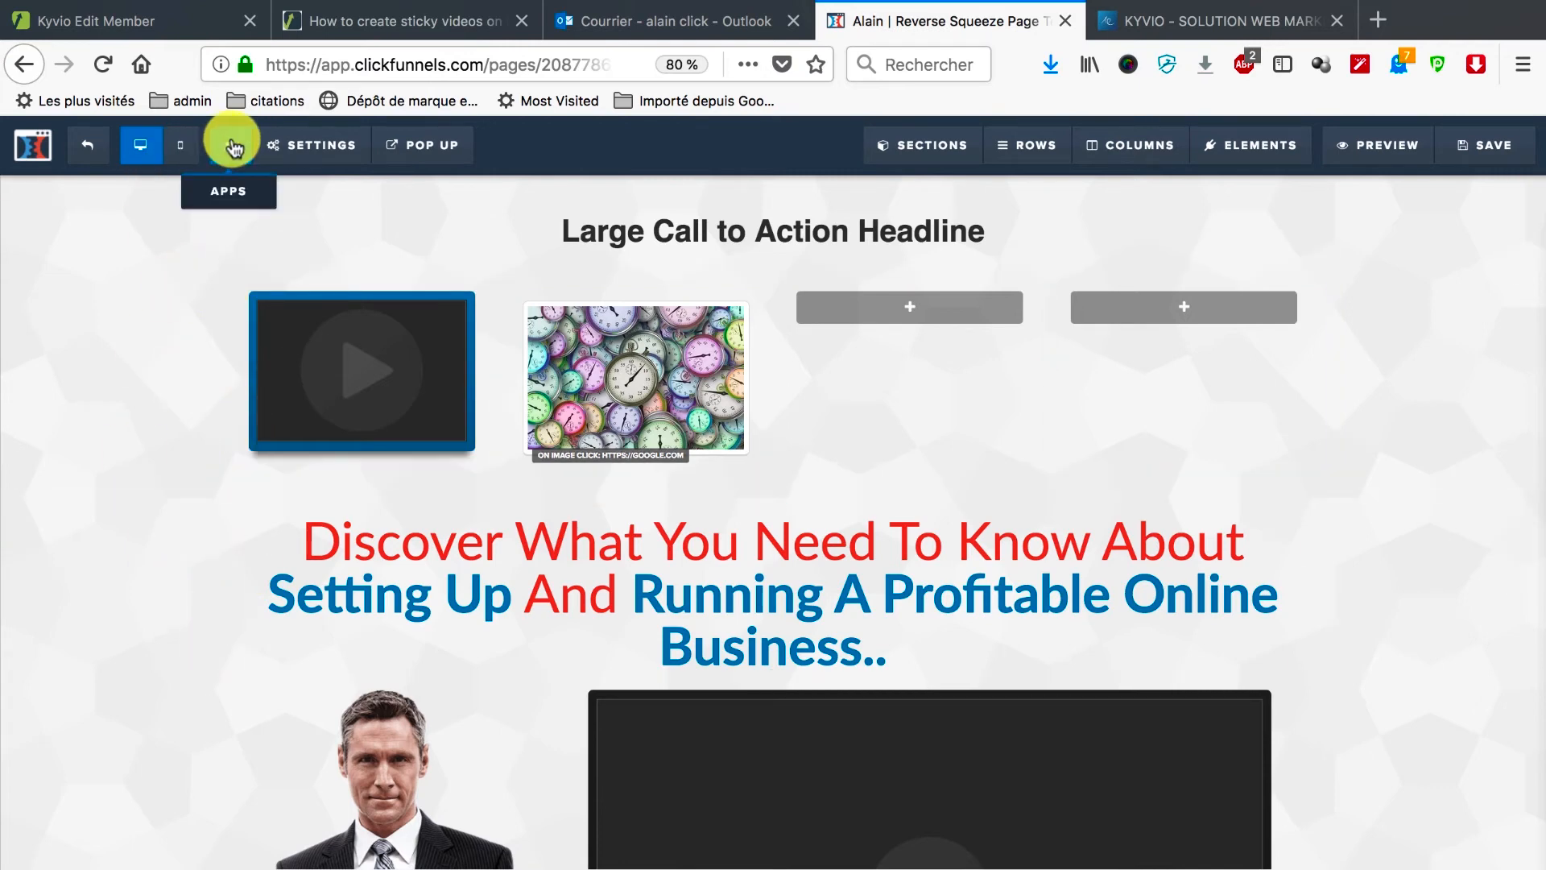
Step: In the page's general settings, try "clickfunnel formation" as the digital asset, return it to "no asset / download", and close the settings
left_click(303, 157)
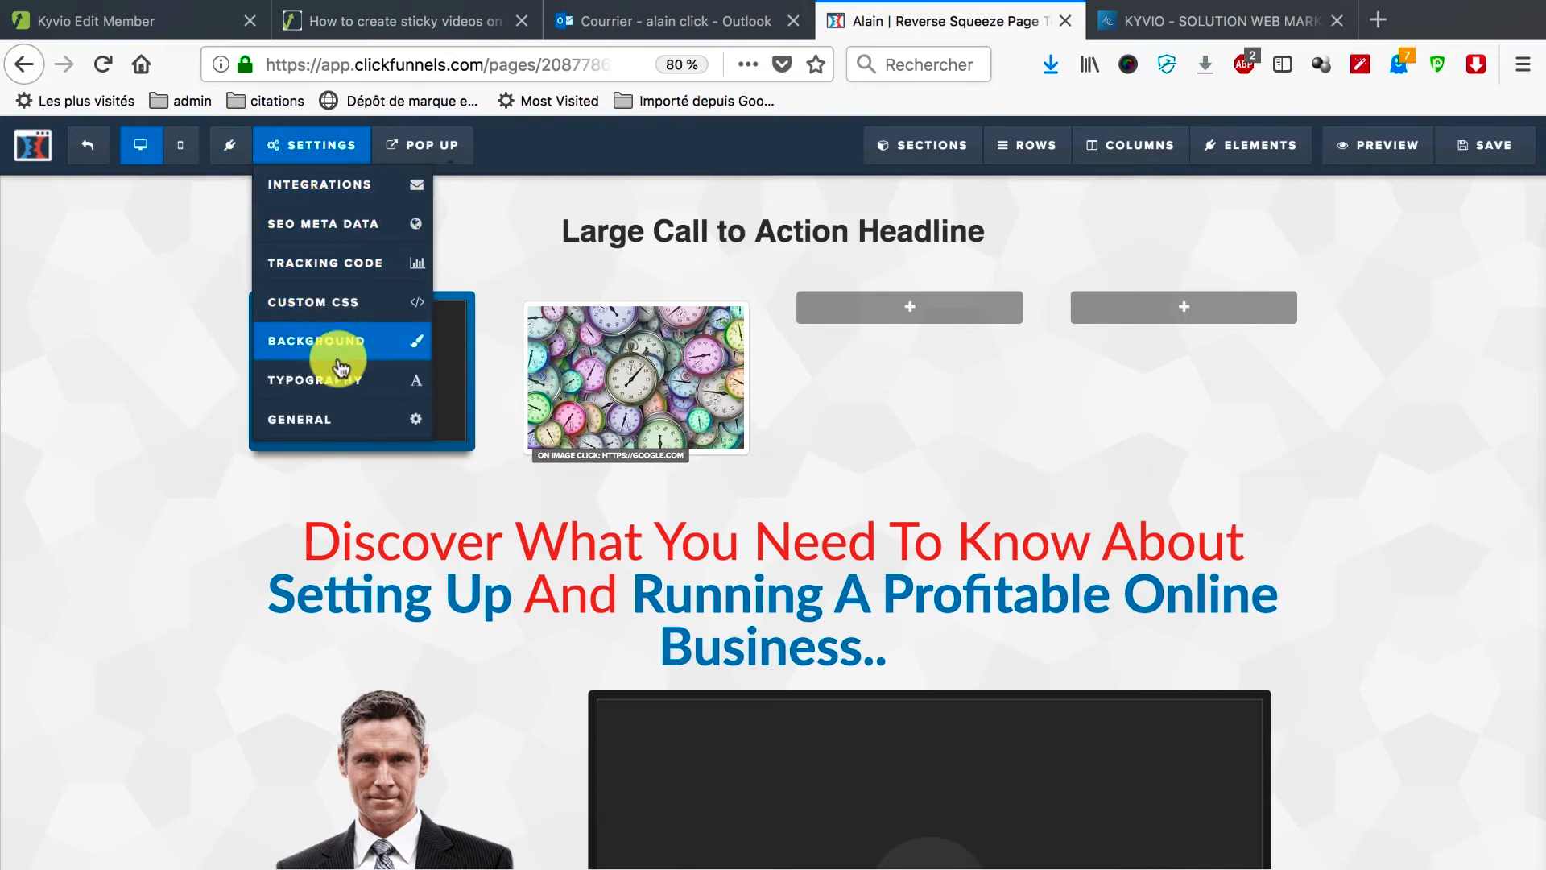
left_click(355, 436)
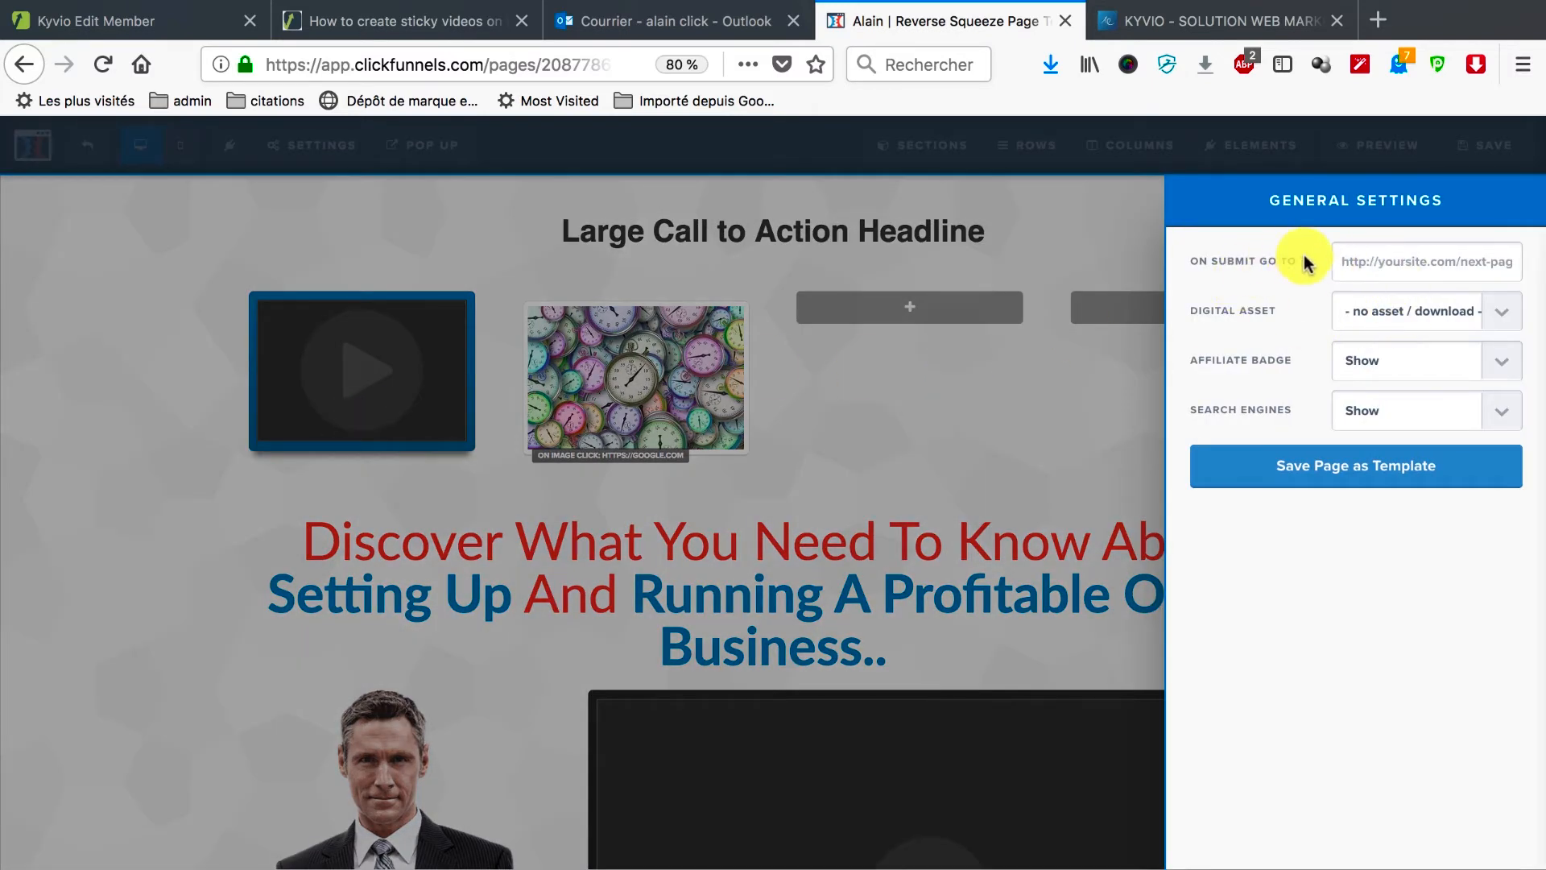
left_click(1499, 312)
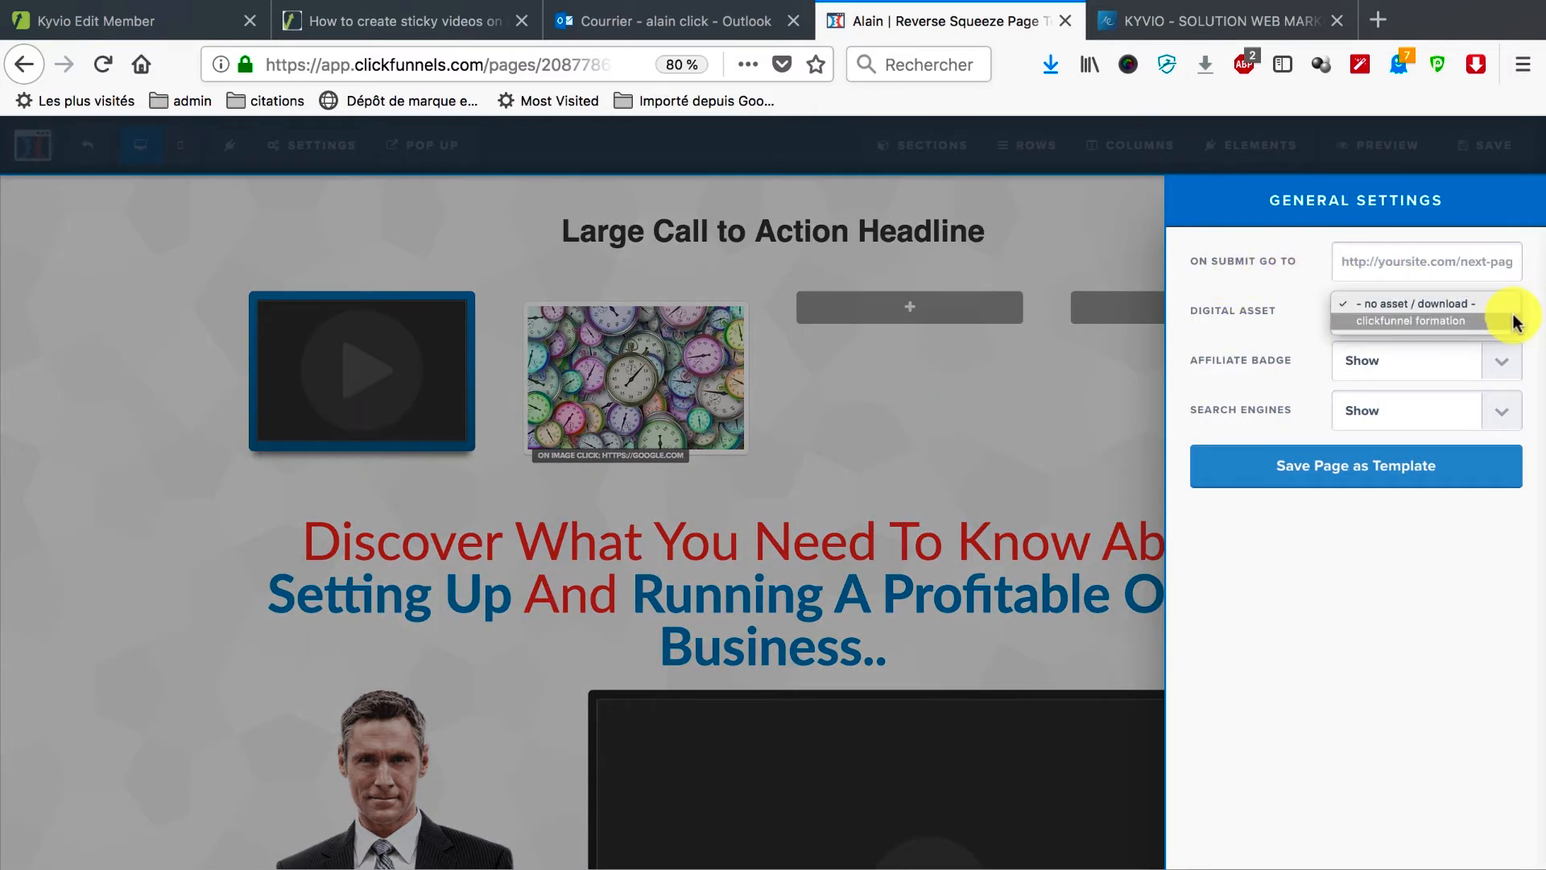
left_click(1419, 320)
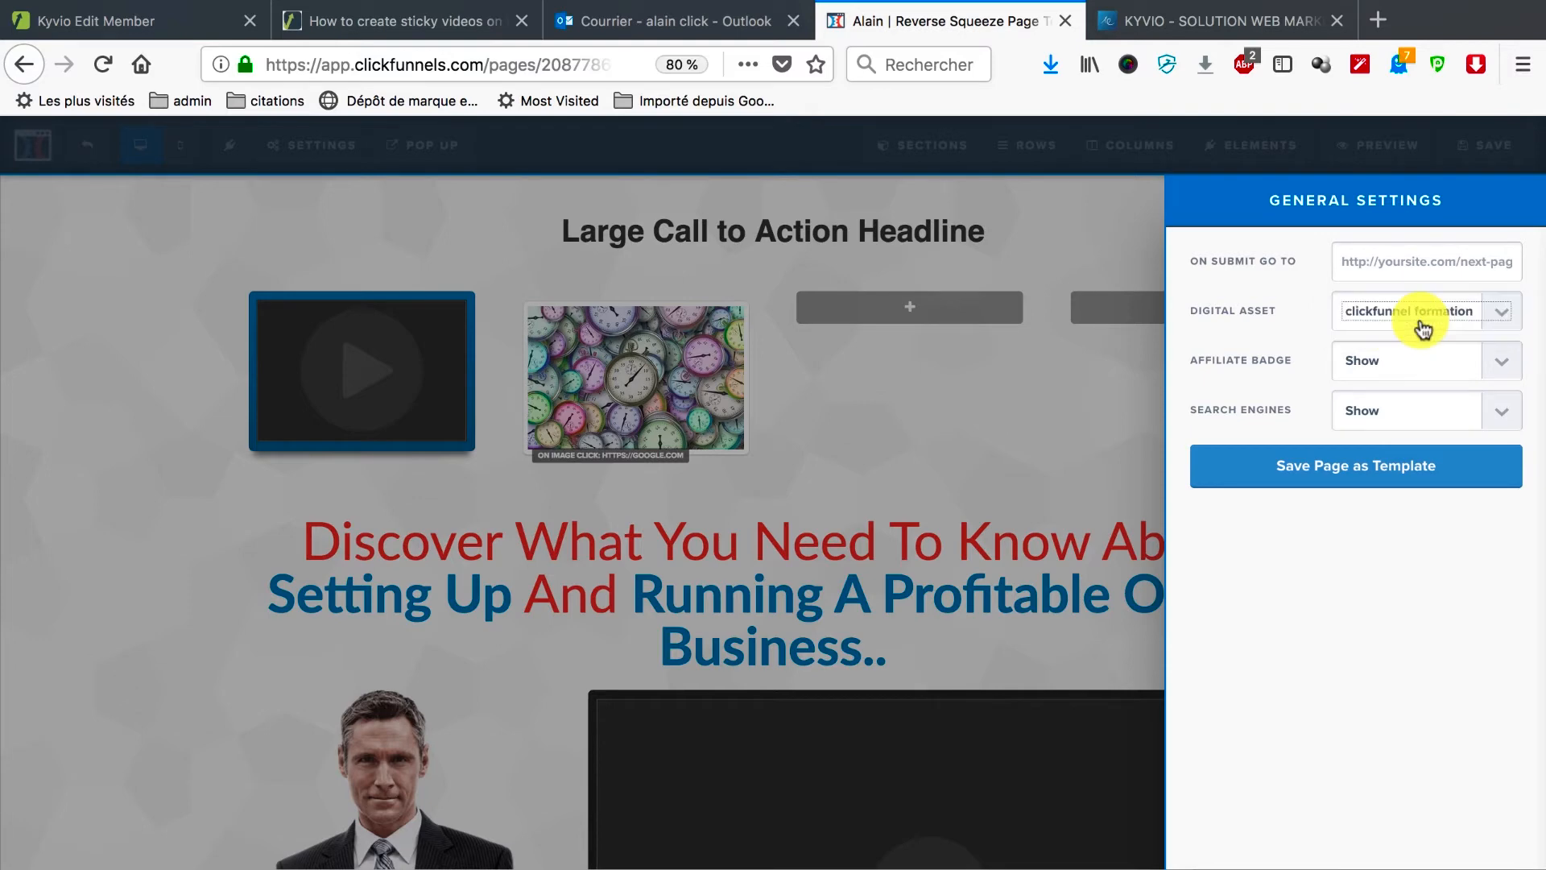
left_click(1501, 312)
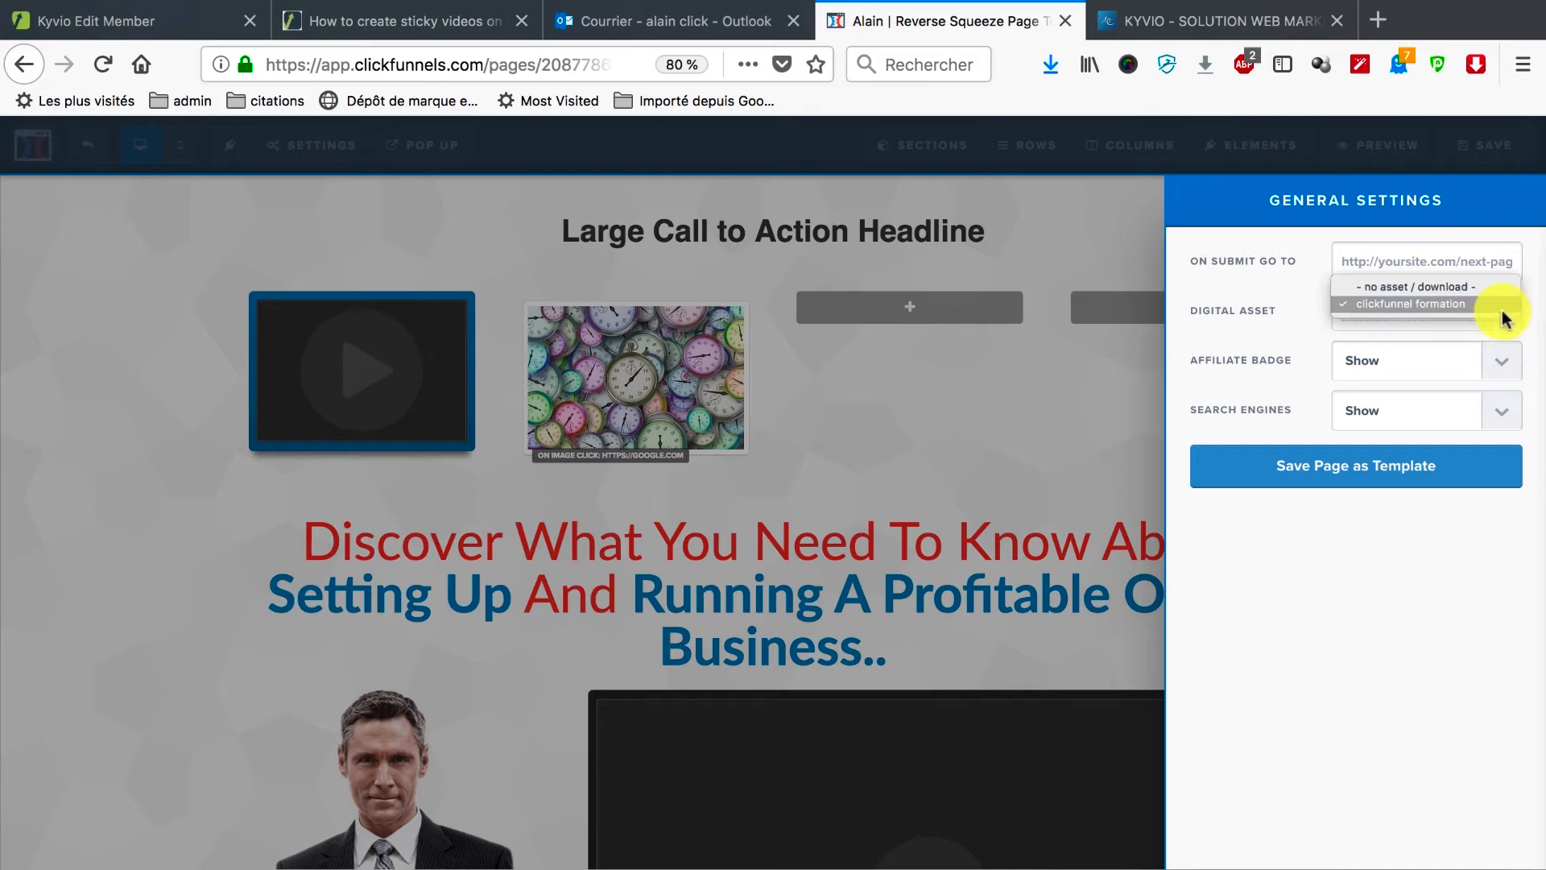
left_click(1487, 290)
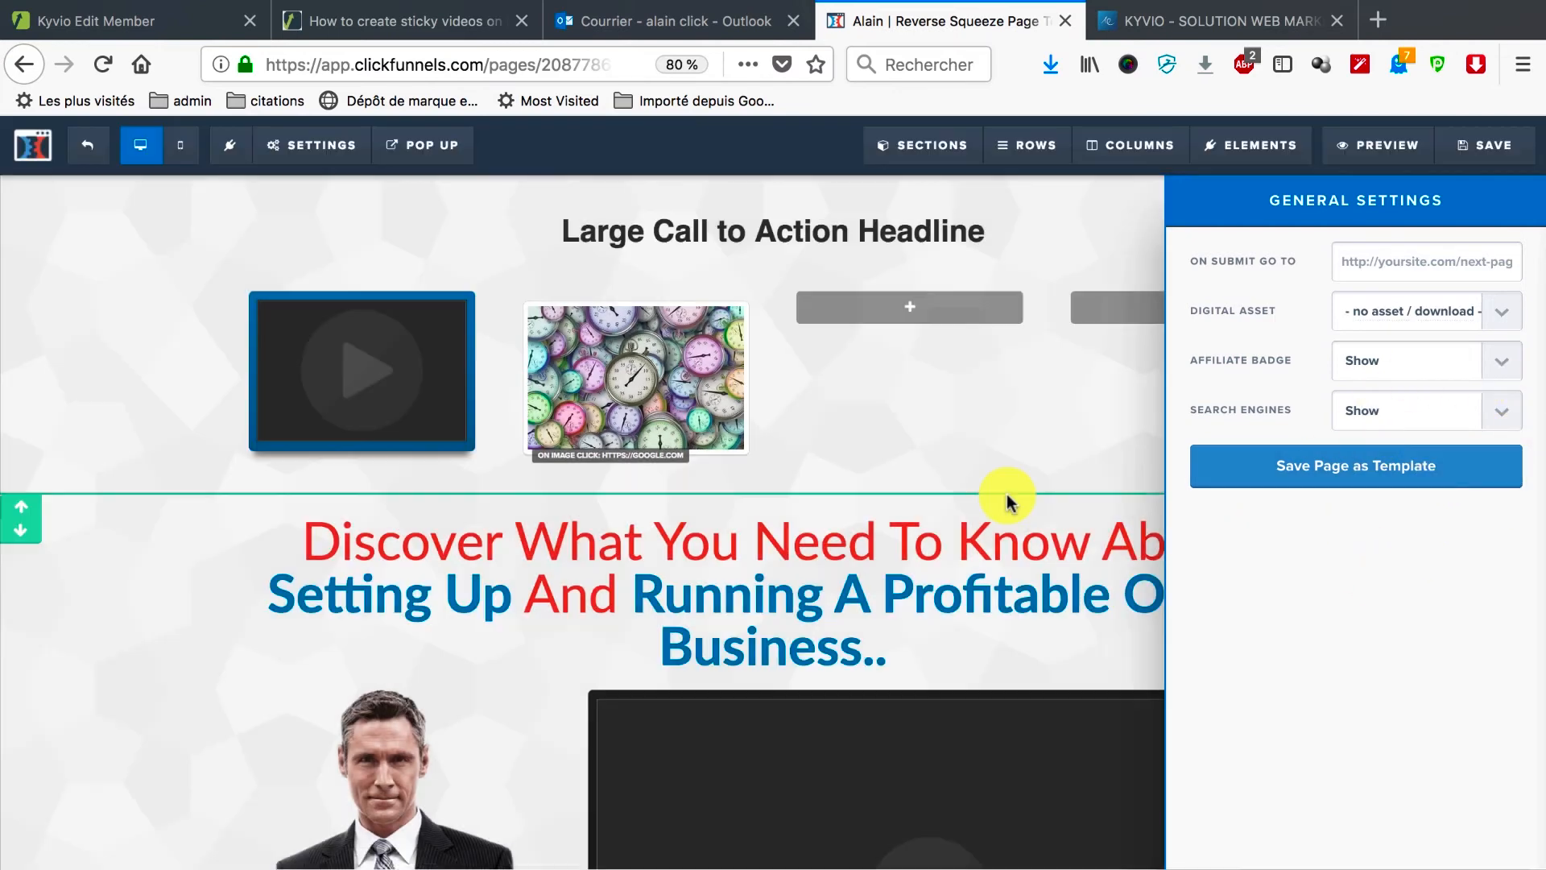
left_click(1007, 500)
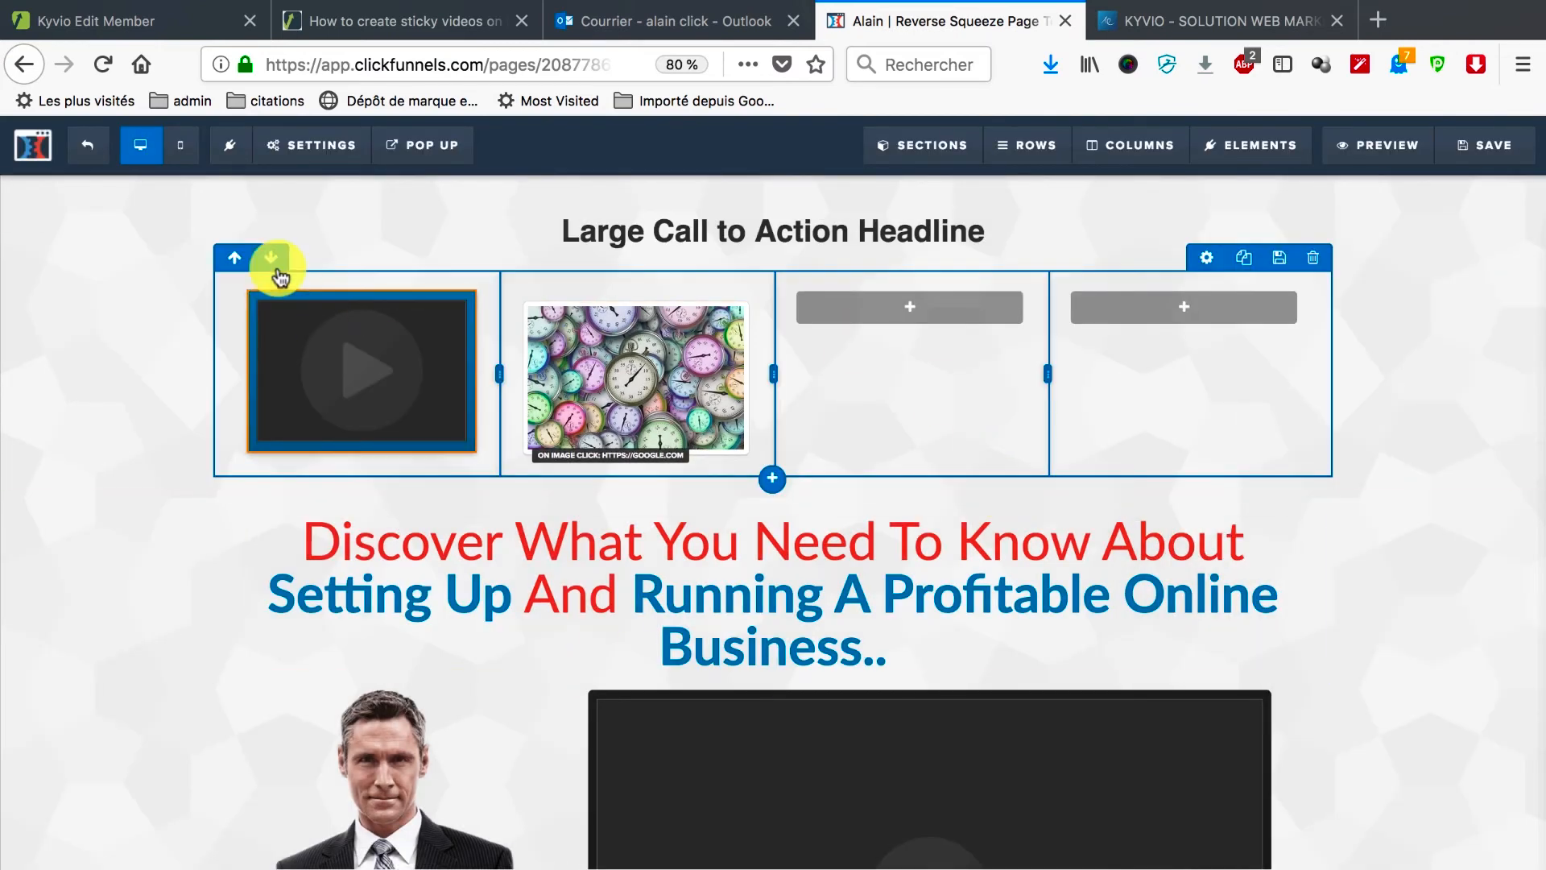
Step: Review the available editor apps, such as Element Themes, Google Fonts and Font Awesome, and close the overview
left_click(229, 154)
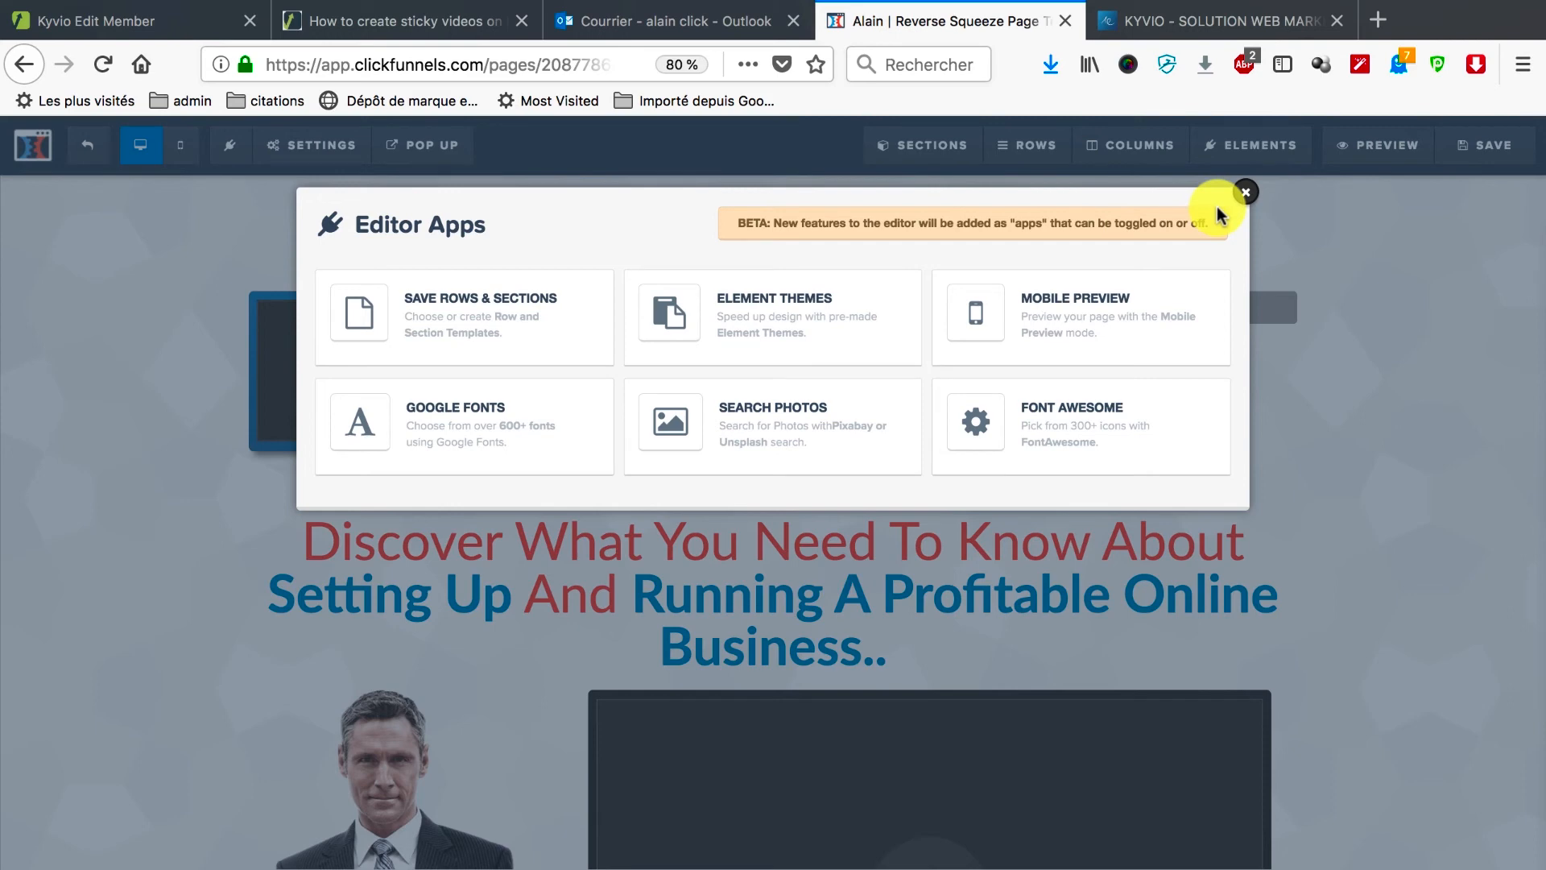
left_click(1246, 193)
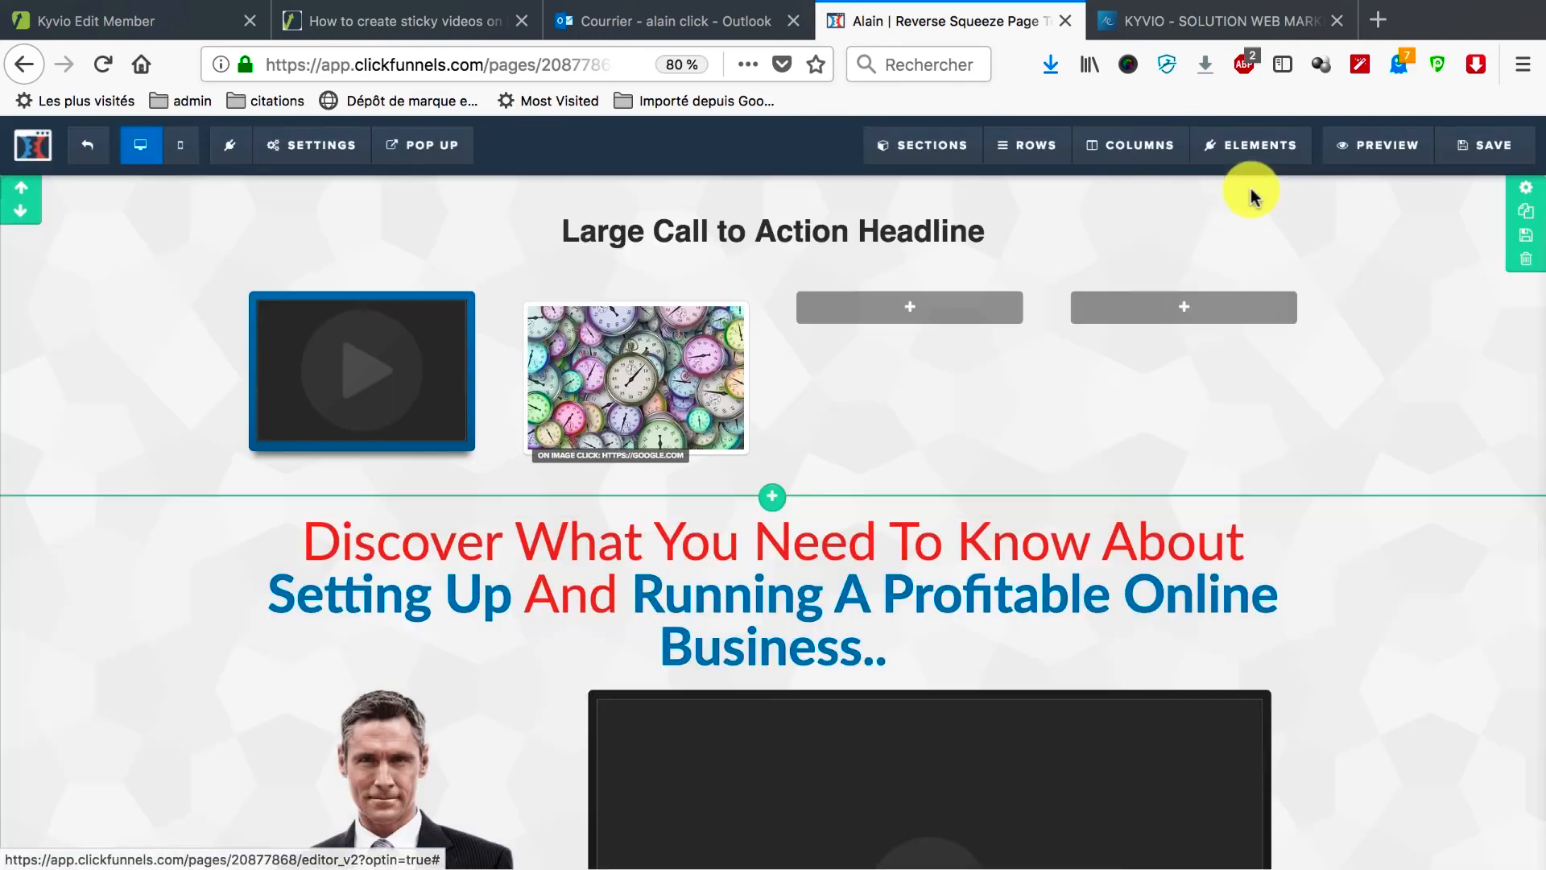
mouse_move(459, 143)
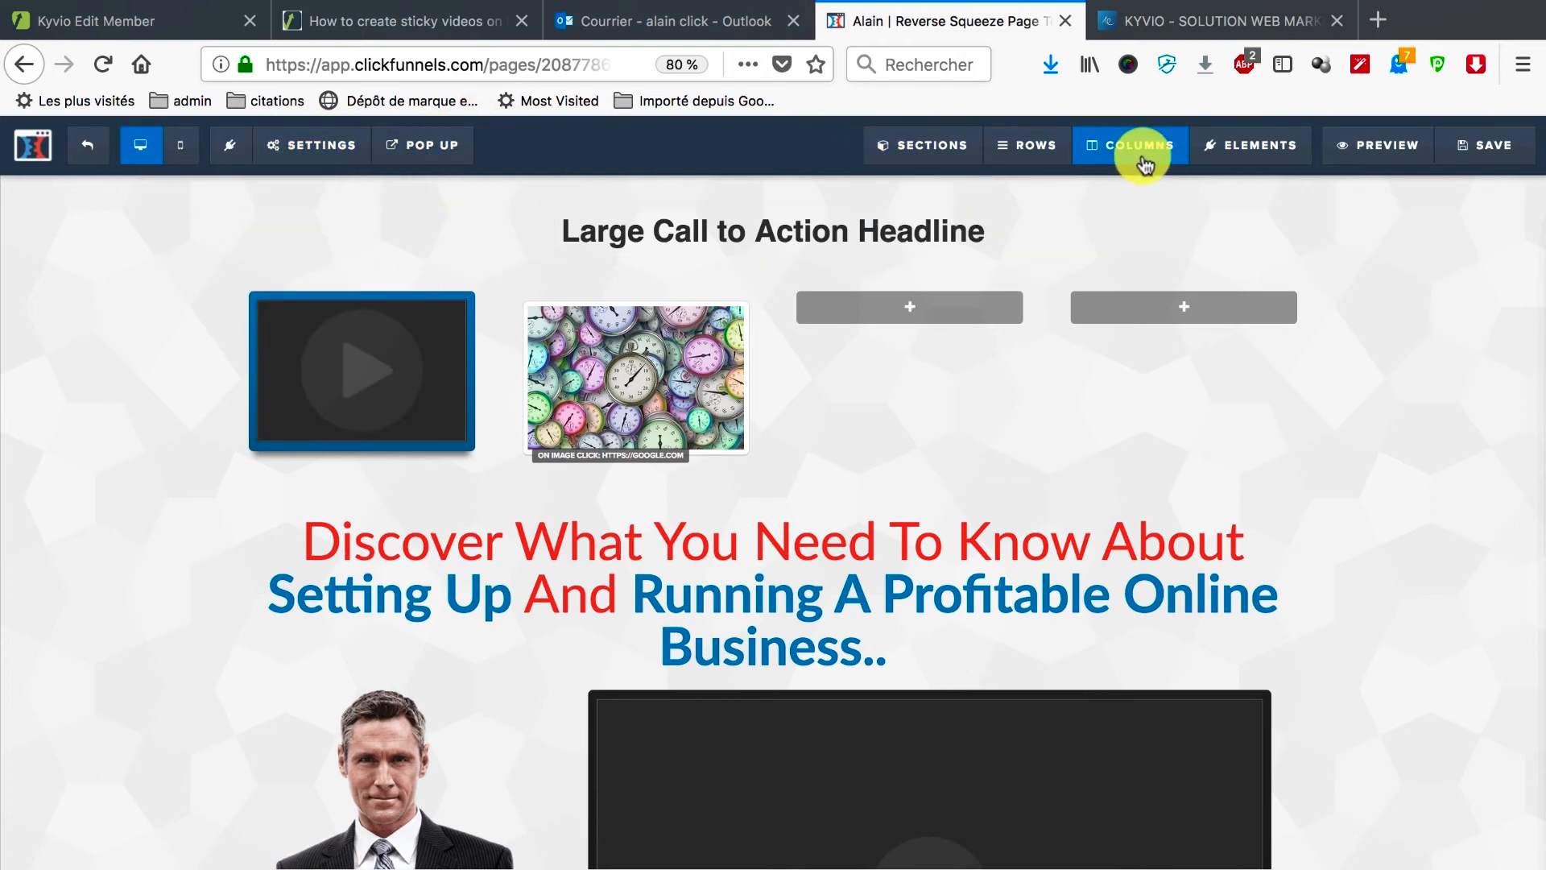
Step: Browse the full library of page elements, checking the media, form, advanced form, countdown and content block types, and close it without adding any
mouse_move(1236, 144)
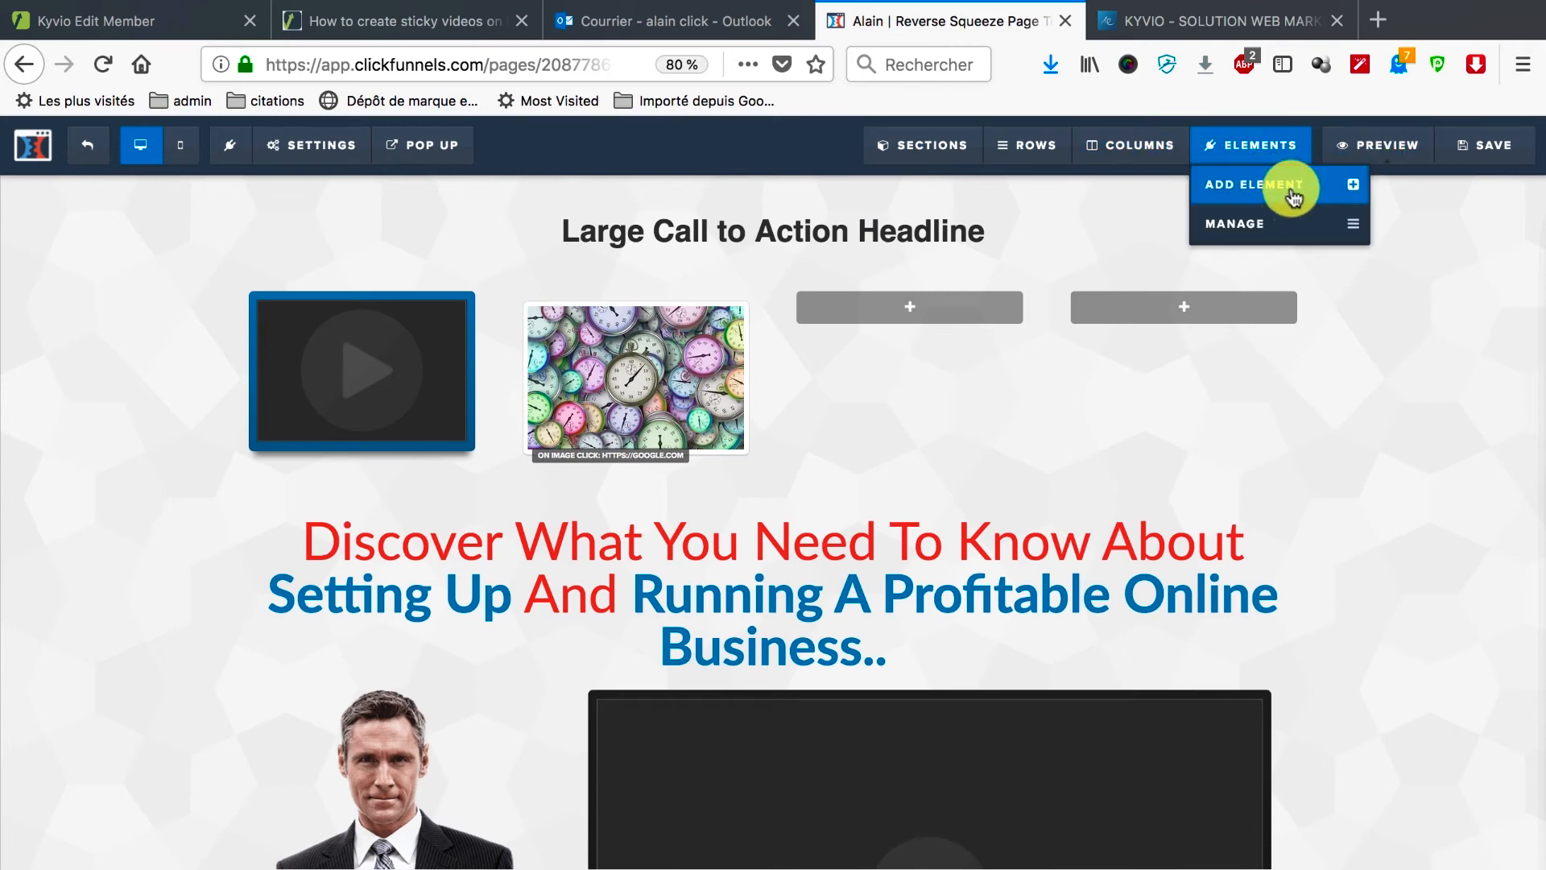
left_click(1260, 185)
scroll(1322, 683, "down", 4)
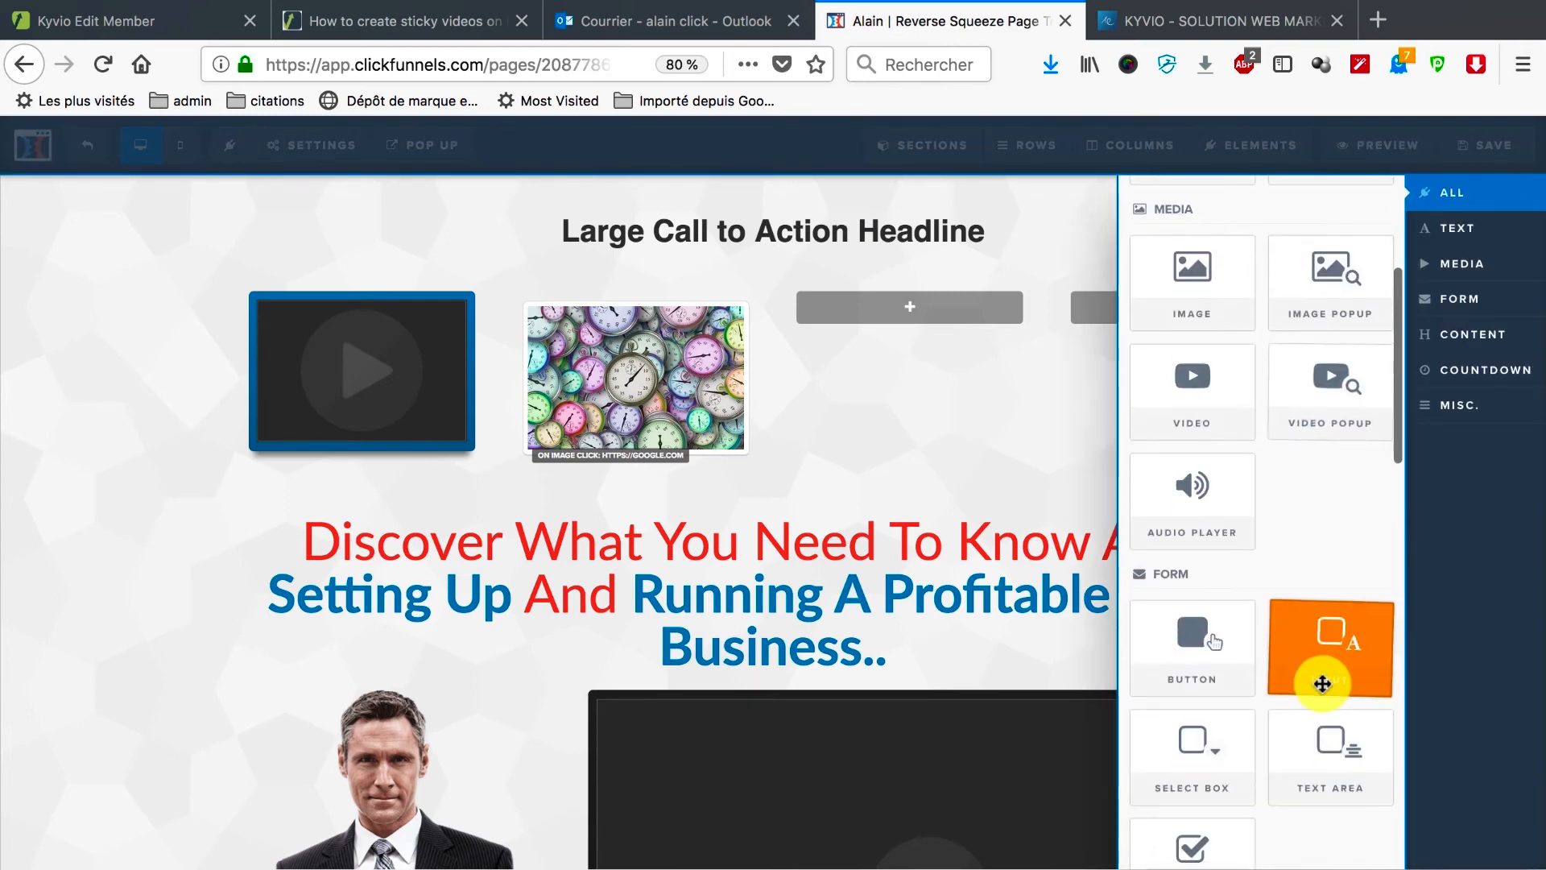
scroll(1298, 538, "down", 2)
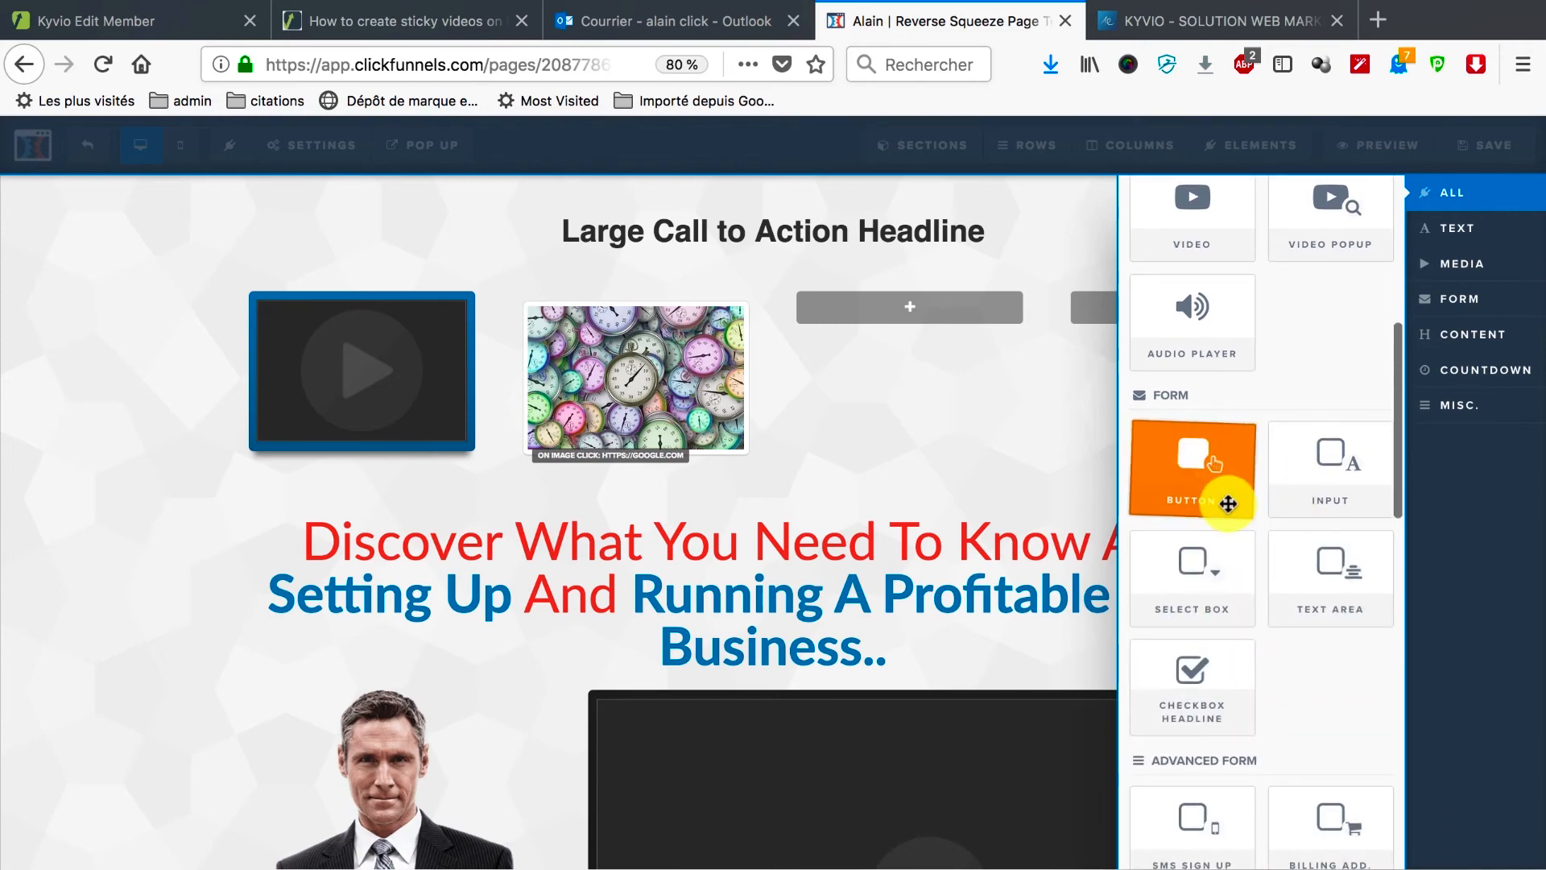
scroll(1203, 483, "down", 2)
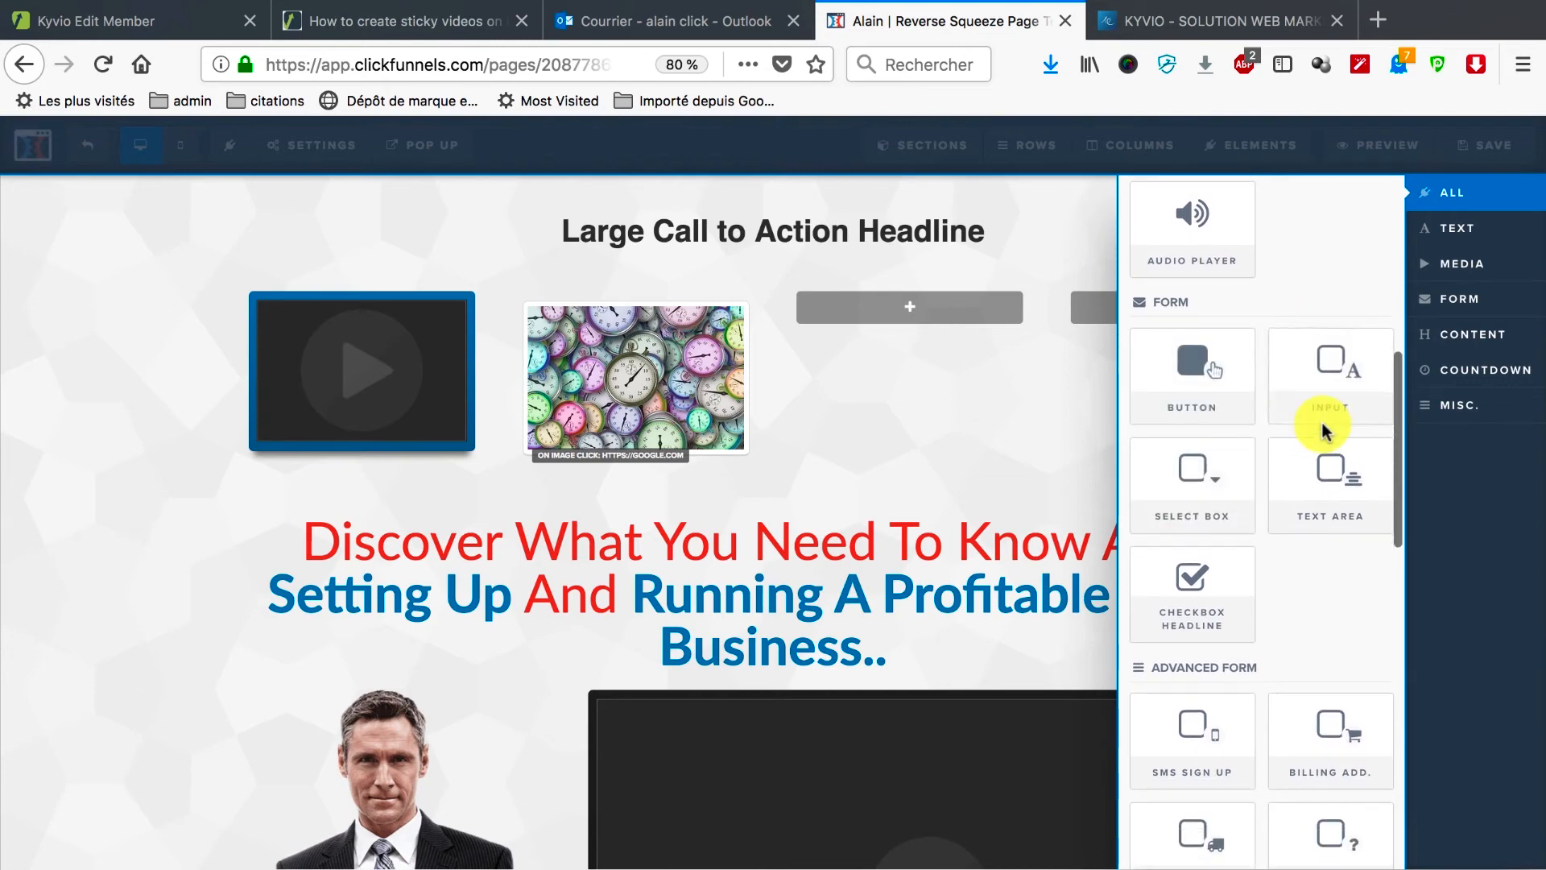
scroll(1304, 515, "down", 5)
scroll(1308, 519, "down", 3)
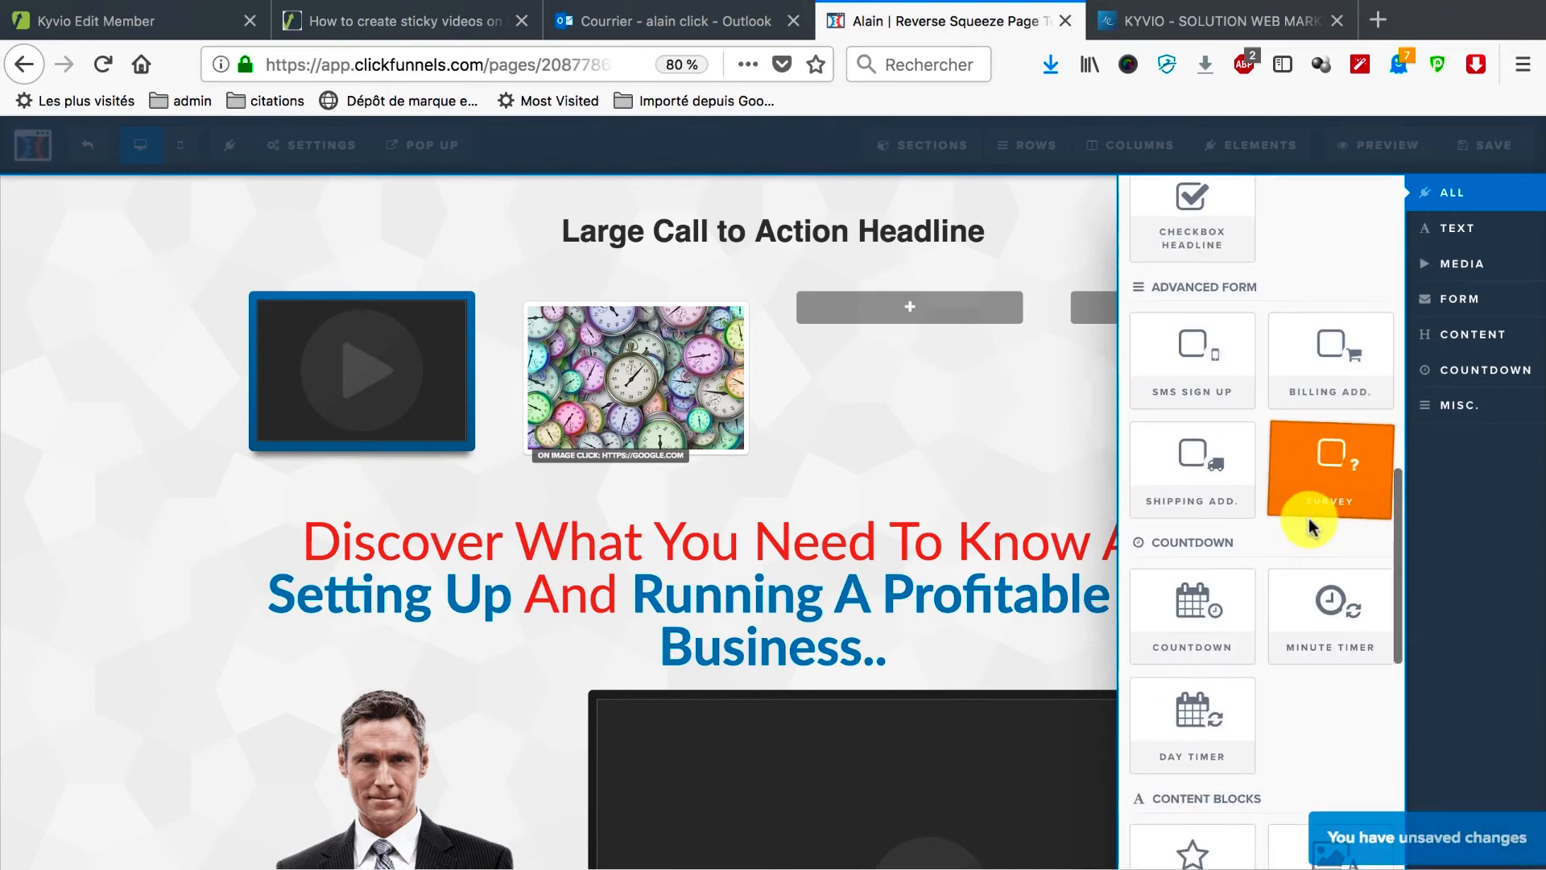
scroll(1288, 483, "down", 5)
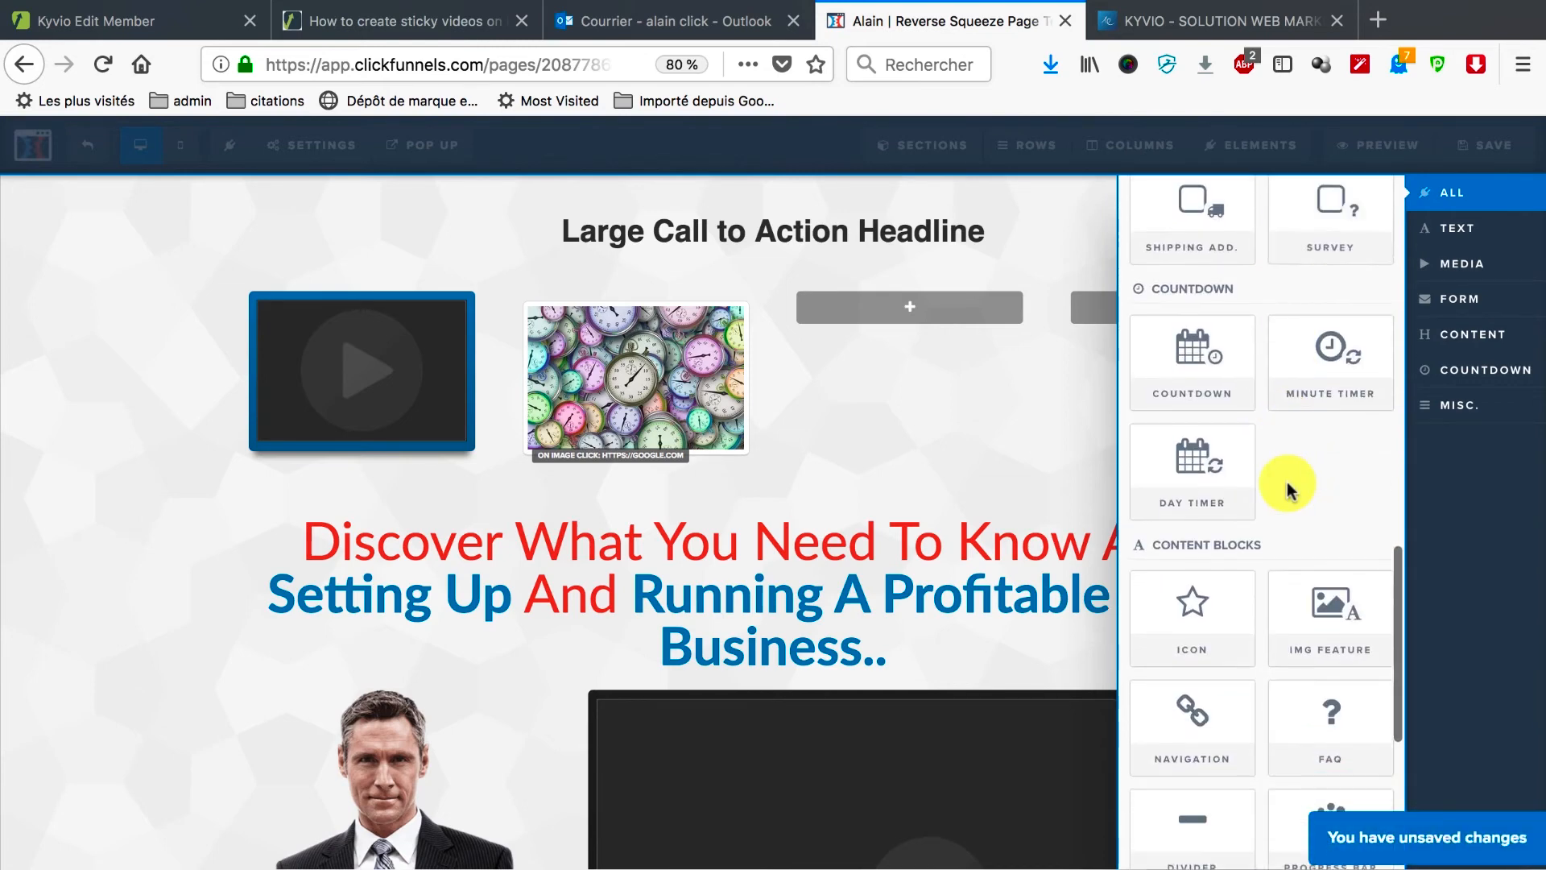
left_click_drag(1238, 496, 980, 488)
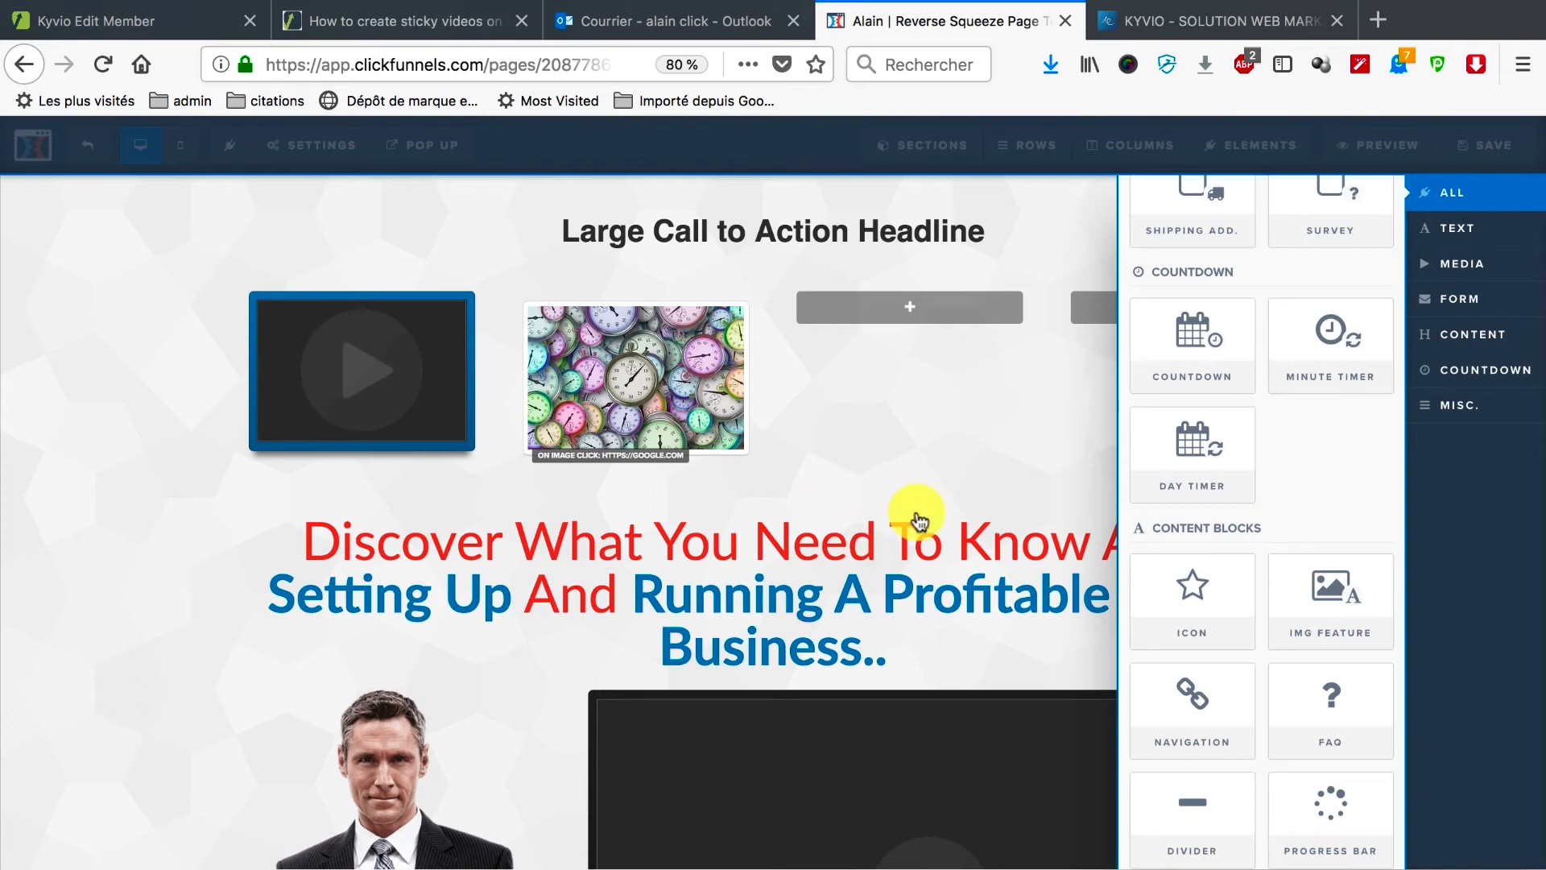
left_click(1054, 355)
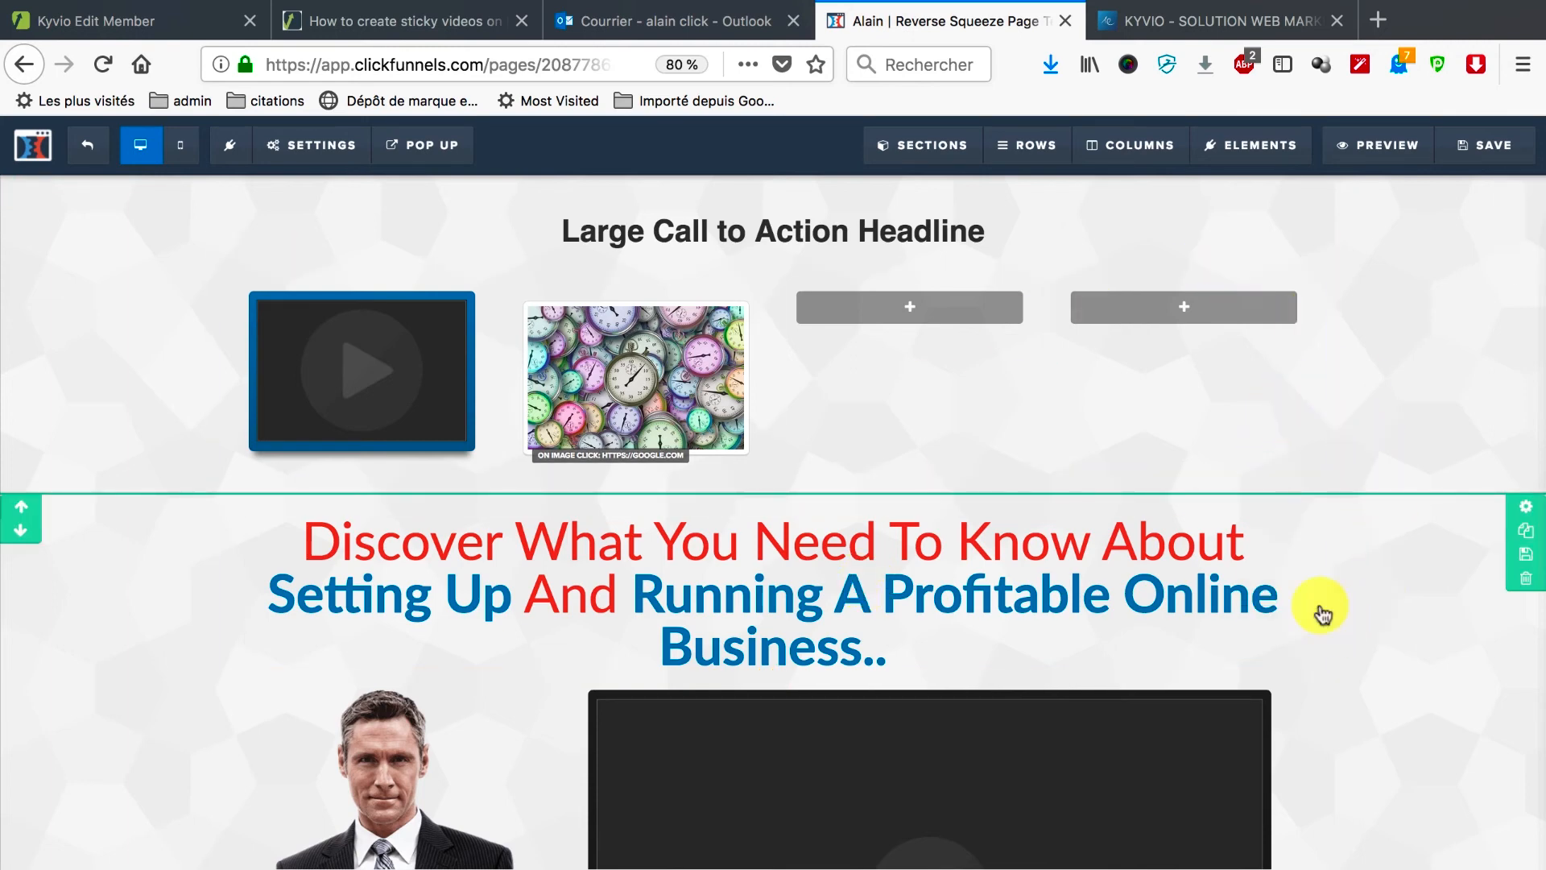
scroll(1345, 494, "down", 3)
scroll(1345, 493, "up", 3)
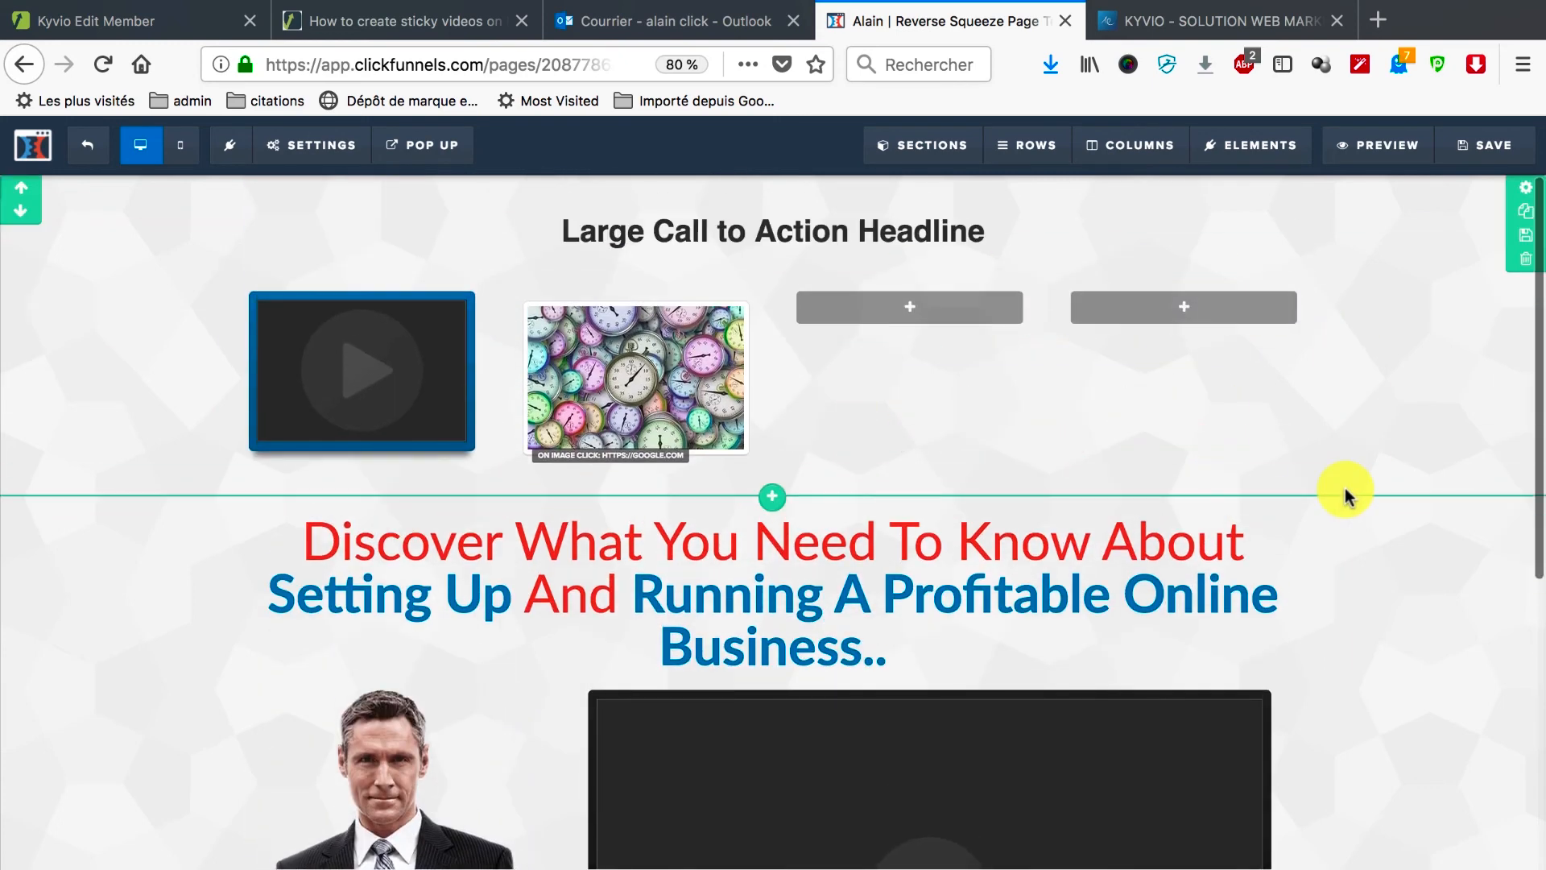